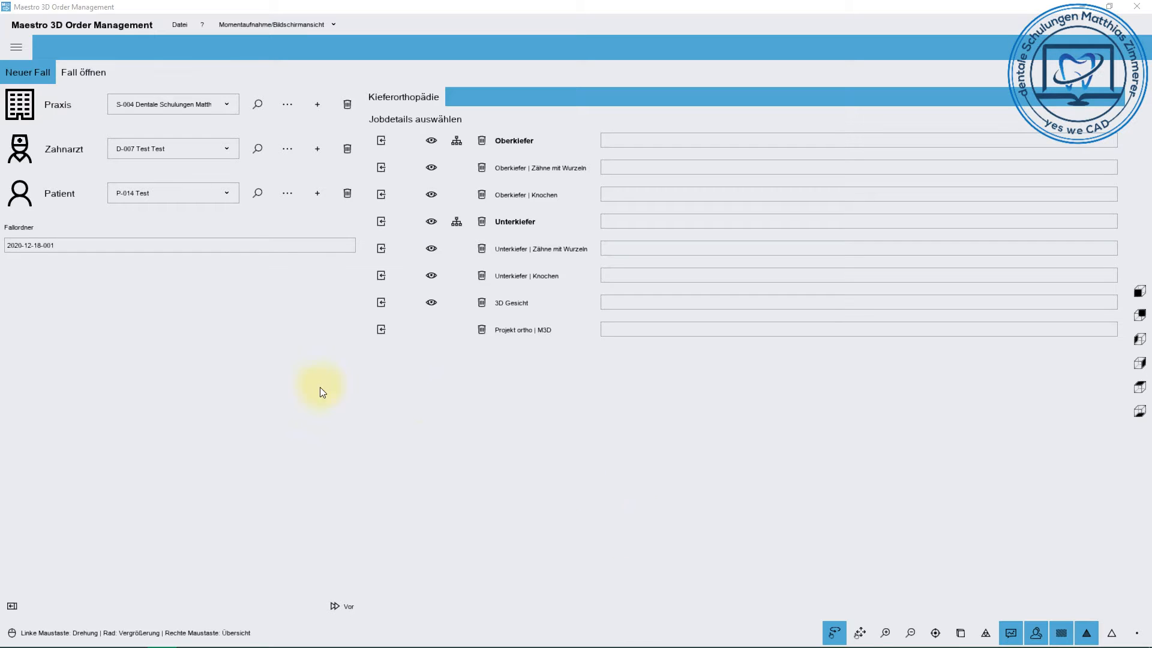
# Review the available practices and the contact details stored for the selected practice.
pyautogui.click(226, 105)
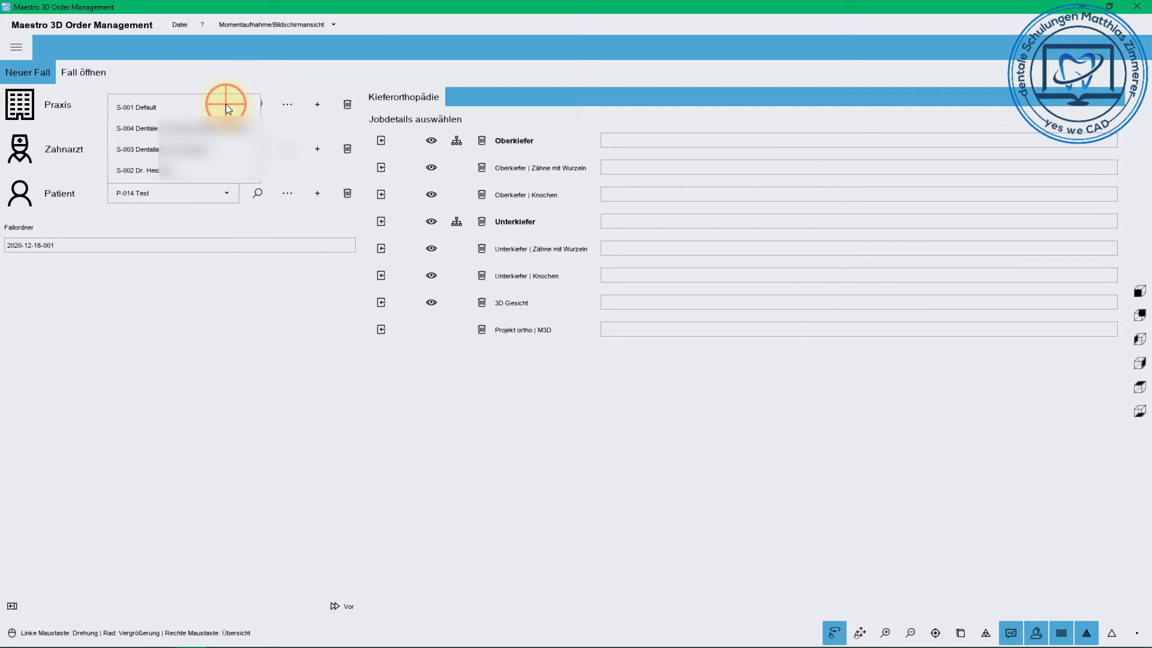
pyautogui.click(269, 78)
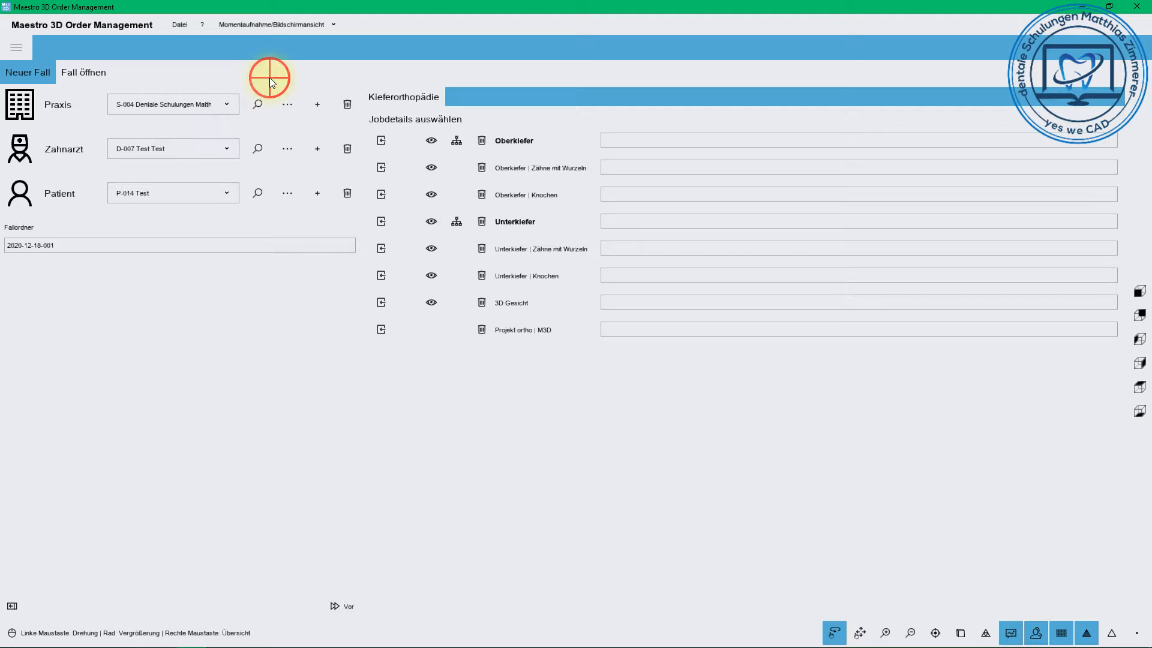
pyautogui.click(286, 105)
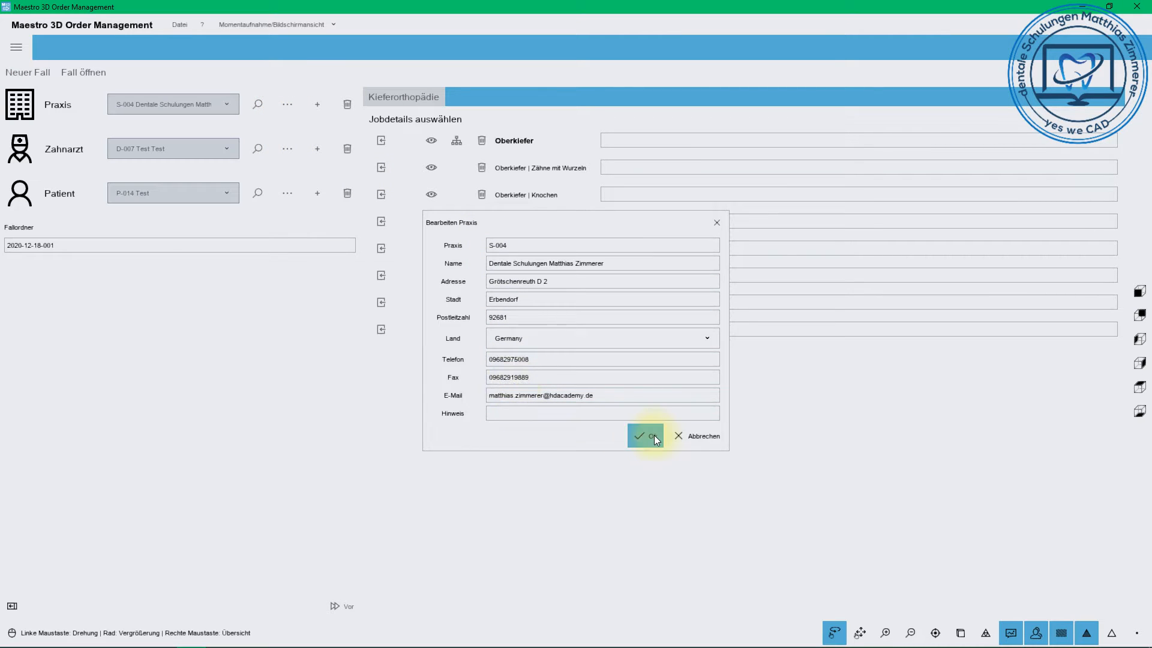
pyautogui.click(647, 437)
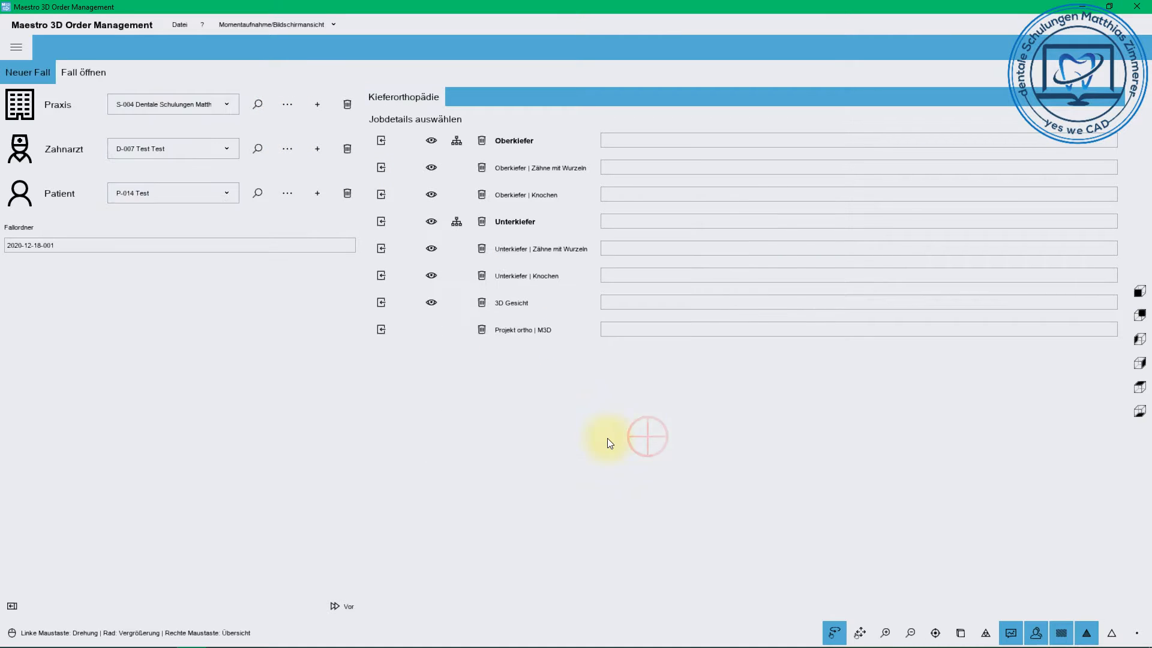
pyautogui.click(12, 607)
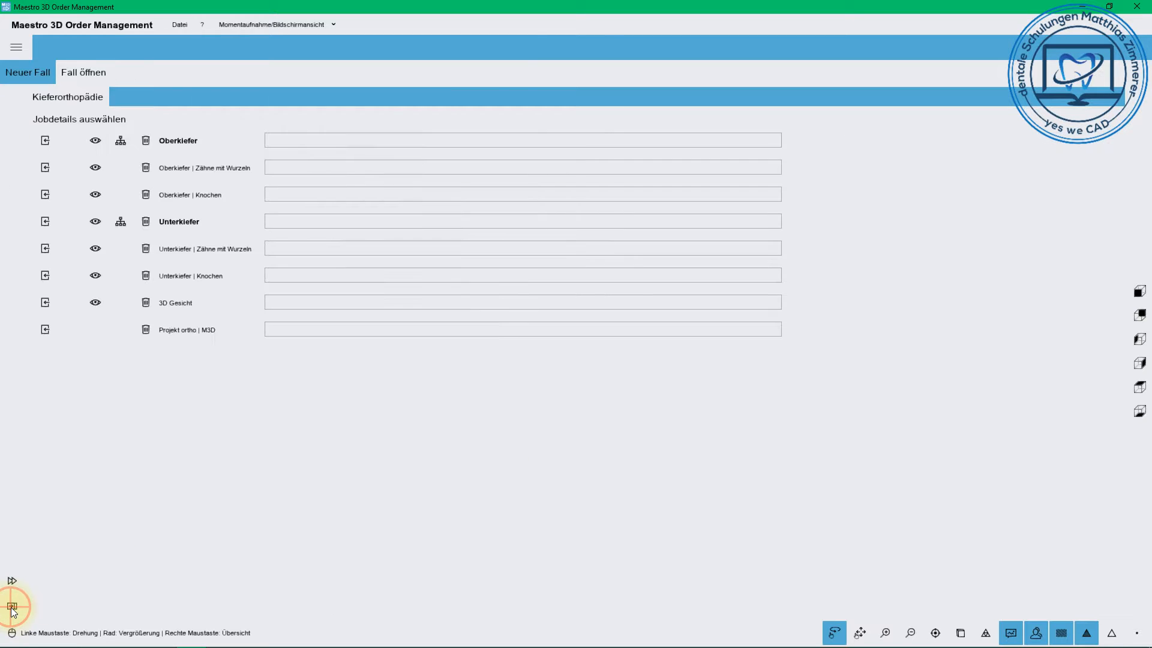
pyautogui.click(12, 607)
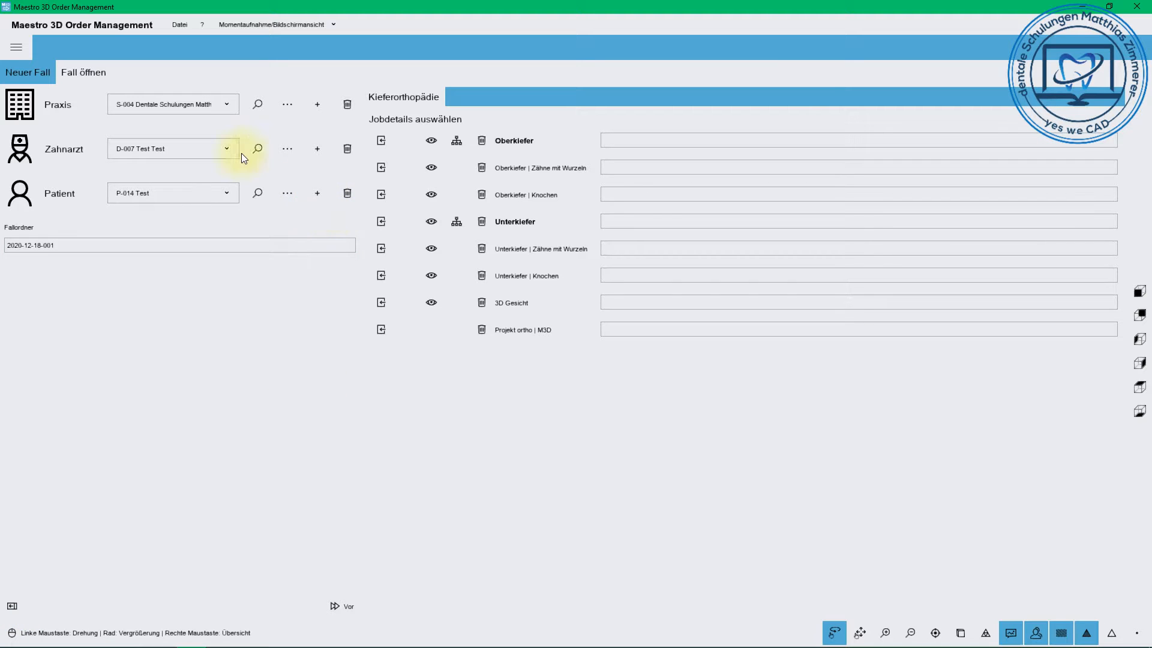
# Check the stored details of the selected dentist and the selected patient without changing them.
pyautogui.click(288, 149)
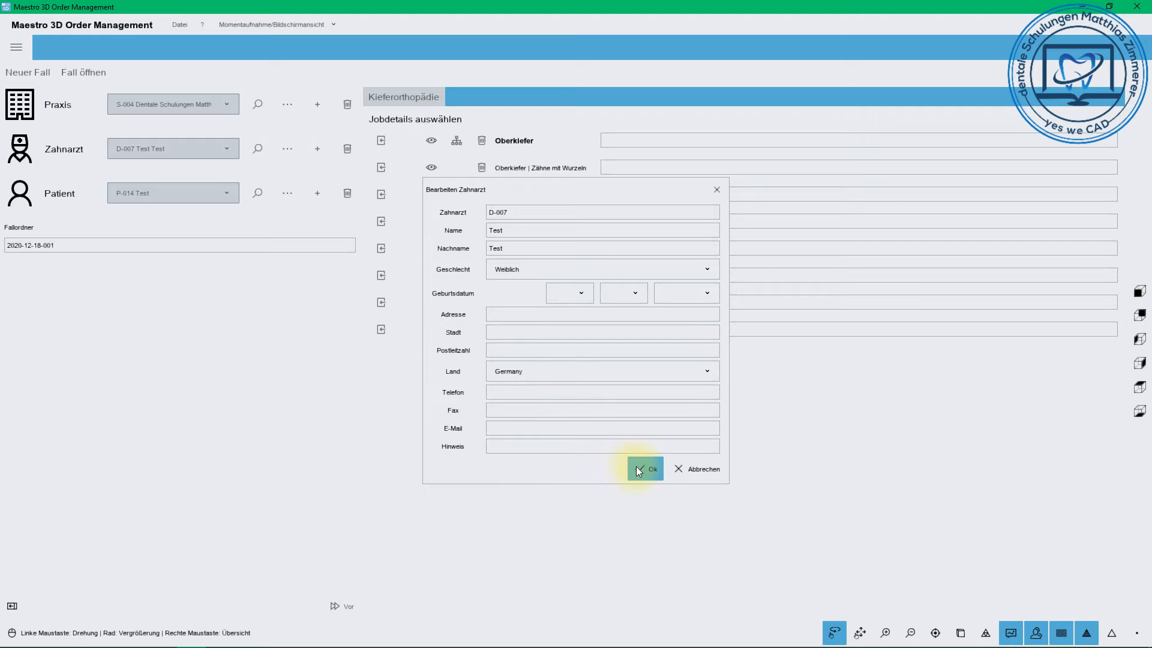
pyautogui.click(638, 471)
pyautogui.click(261, 192)
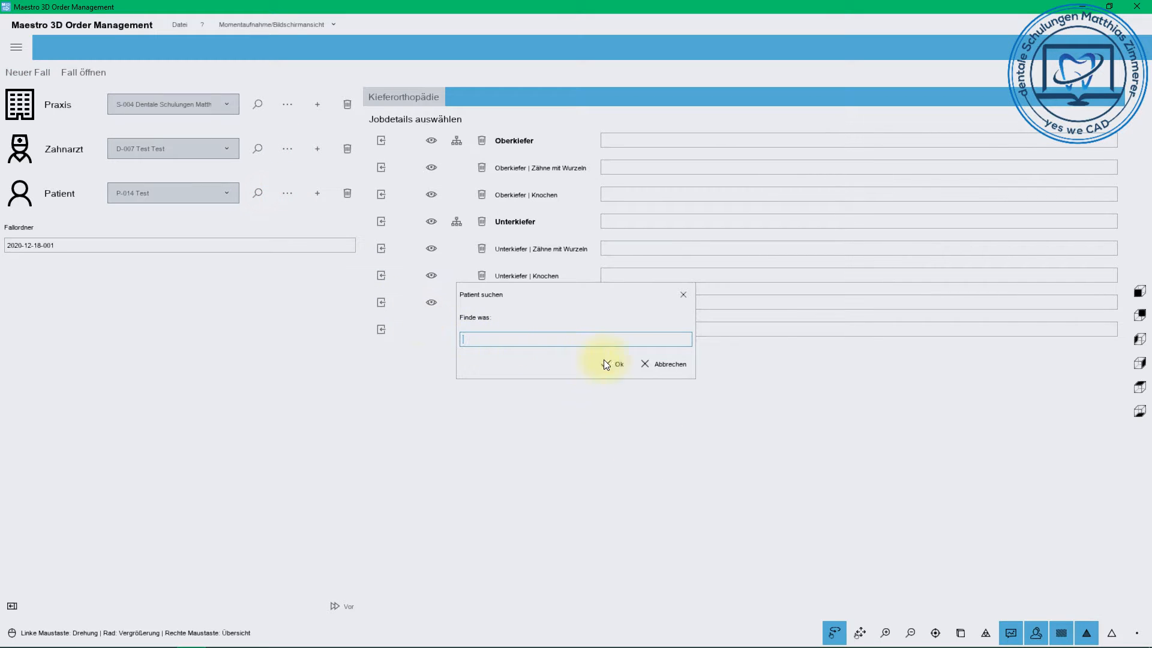
pyautogui.click(667, 365)
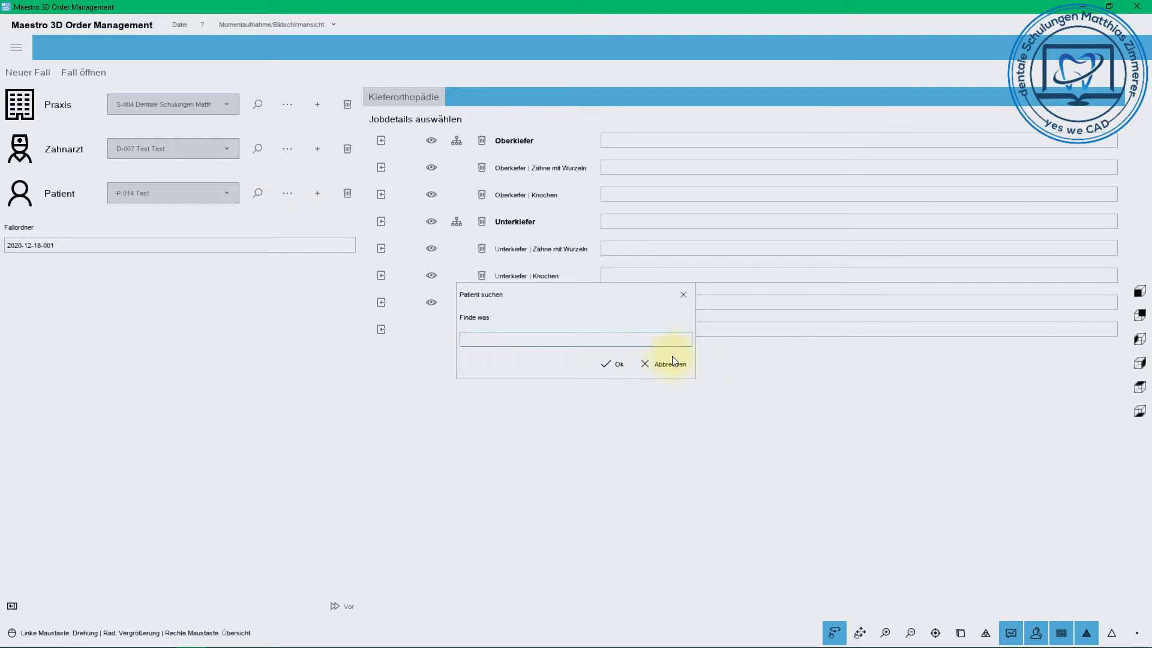
pyautogui.click(670, 363)
pyautogui.click(292, 194)
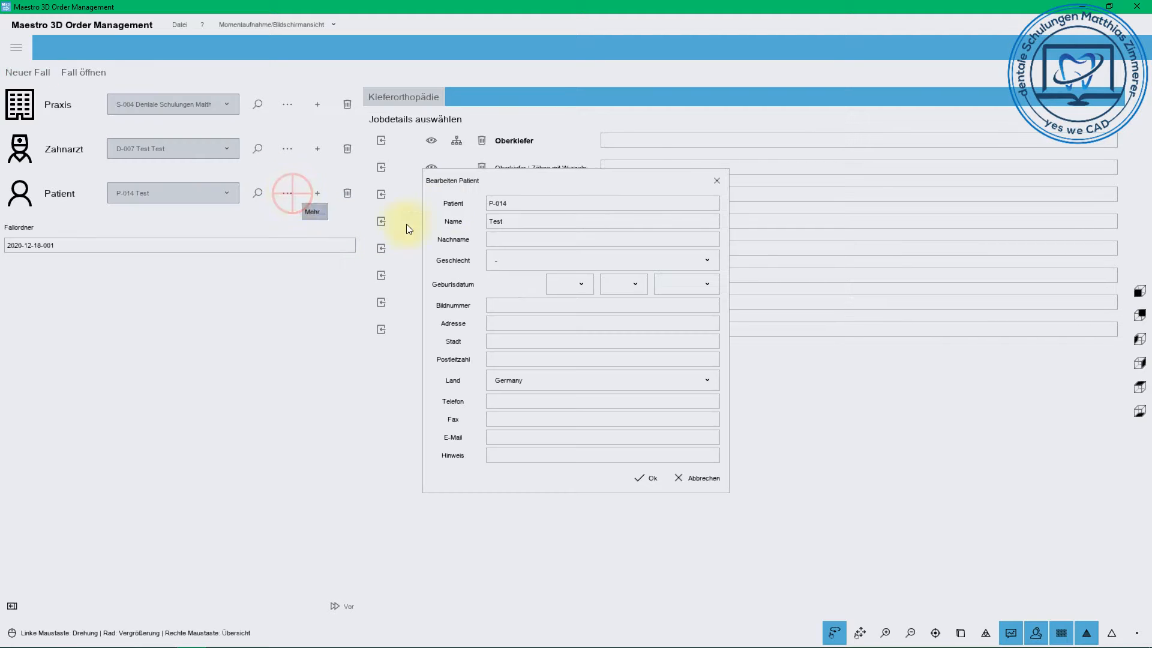
pyautogui.click(575, 286)
pyautogui.click(714, 180)
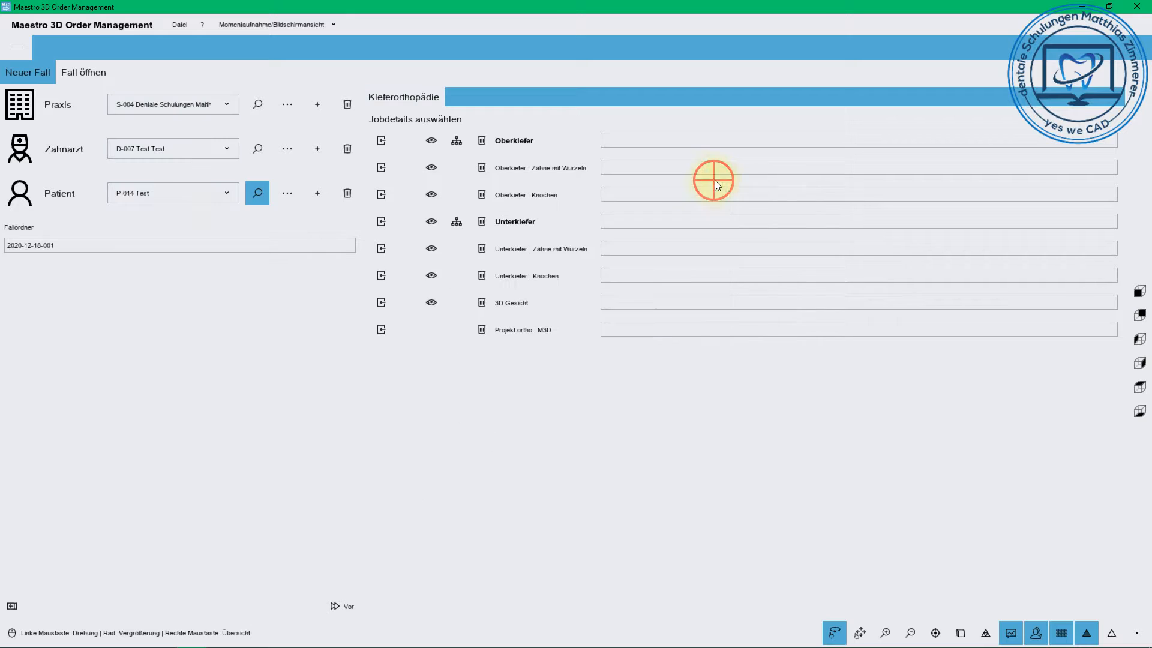
# Import upperjaw.stl from the Ortho-Model-Export test folder as the Oberkiefer scan.
pyautogui.click(381, 142)
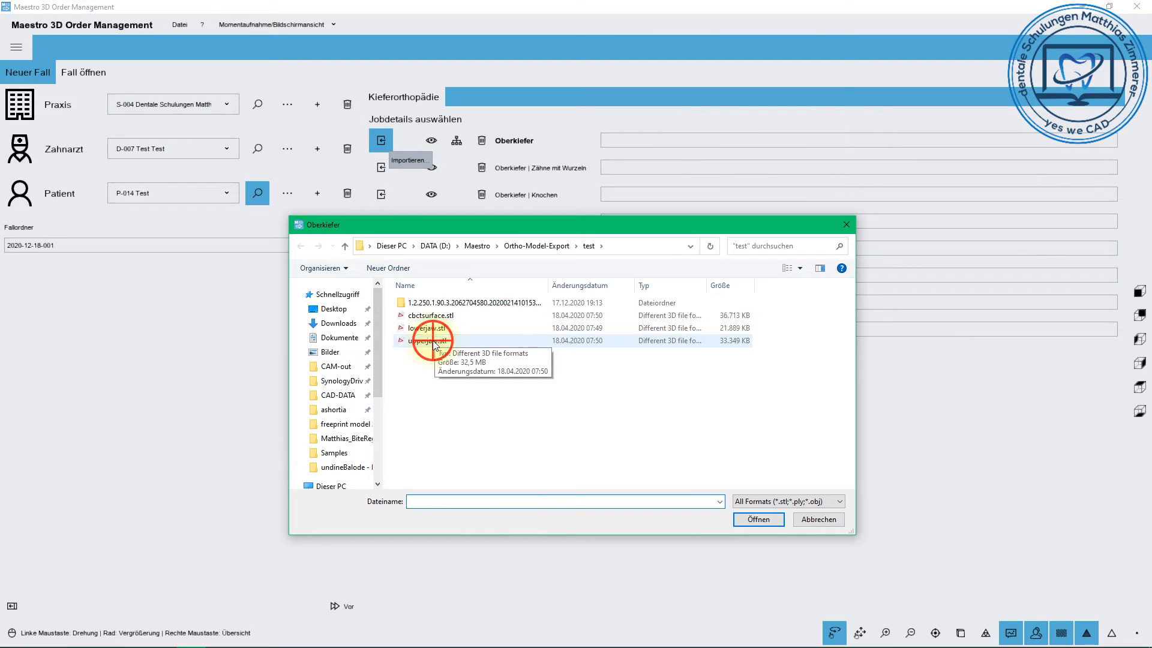
pyautogui.click(434, 342)
pyautogui.press('Return')
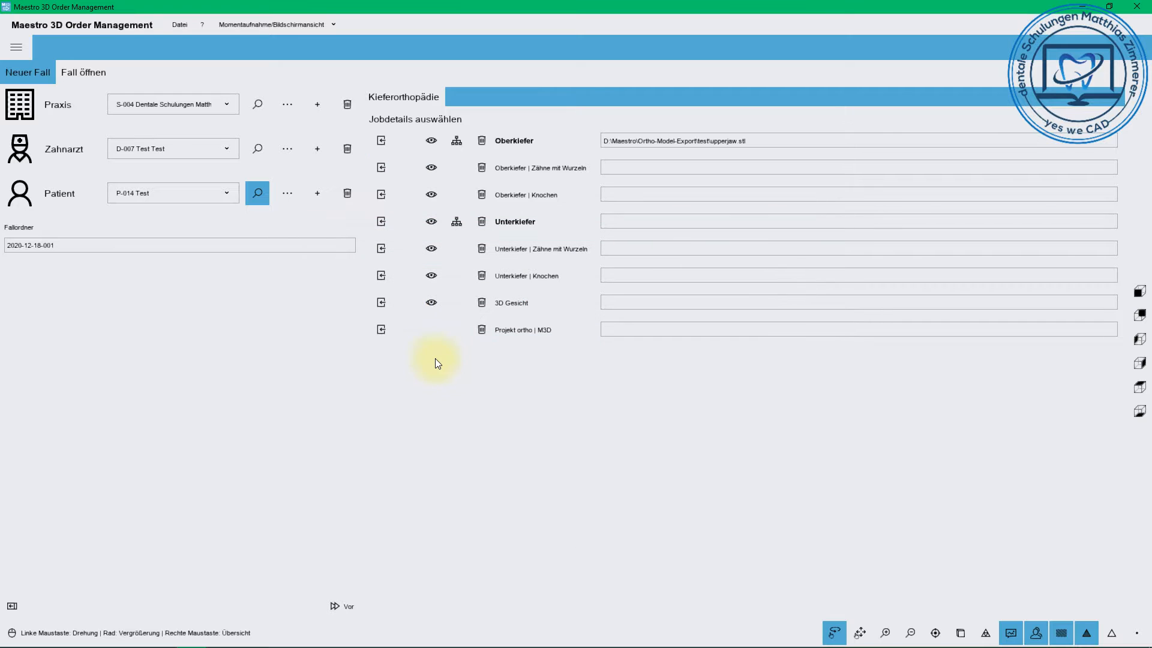
# Import cbctsurface.stl as Oberkiefer | Zähne mit Wurzeln and lowerjaw.stl as the Unterkiefer scan.
pyautogui.click(383, 169)
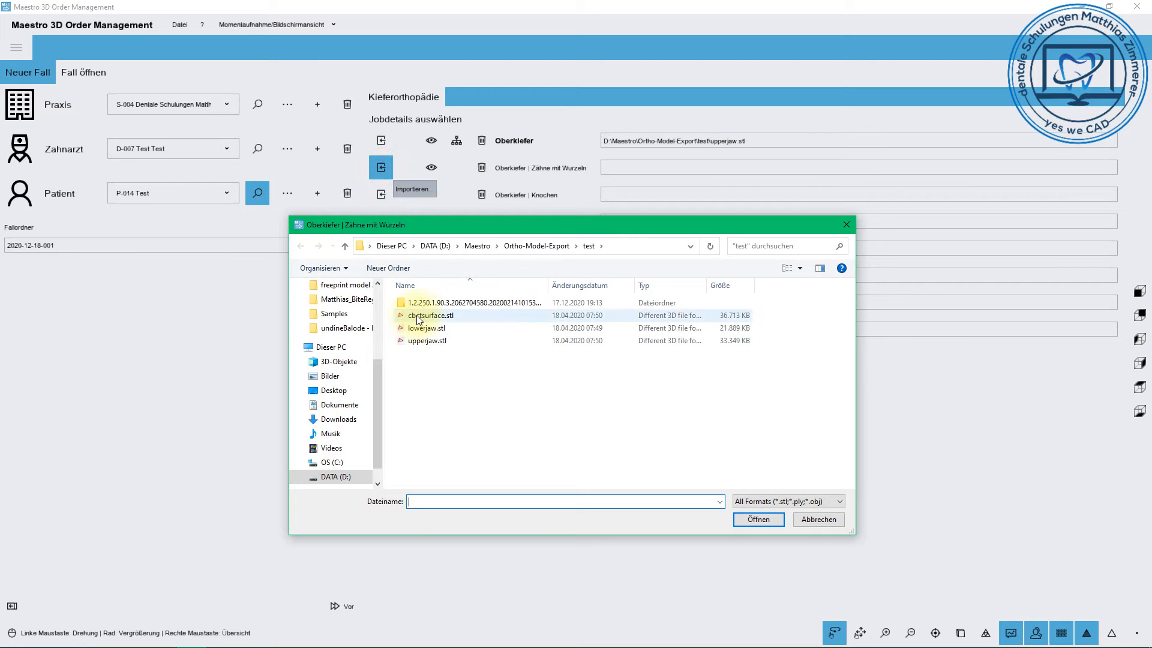
pyautogui.doubleClick(418, 316)
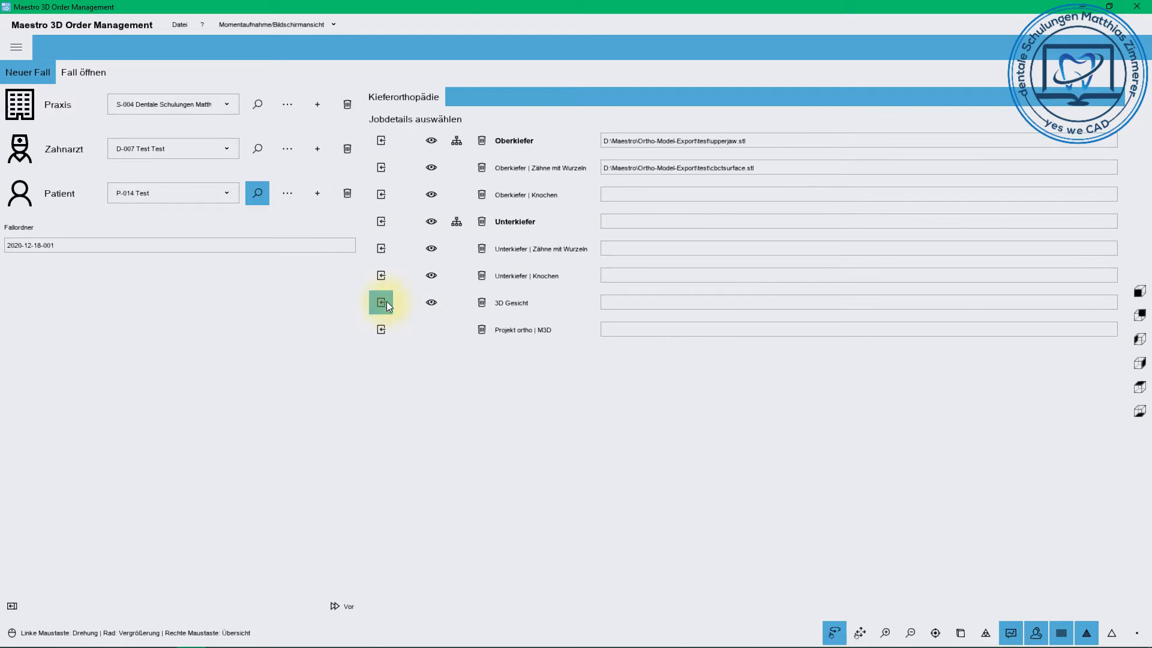
pyautogui.click(384, 220)
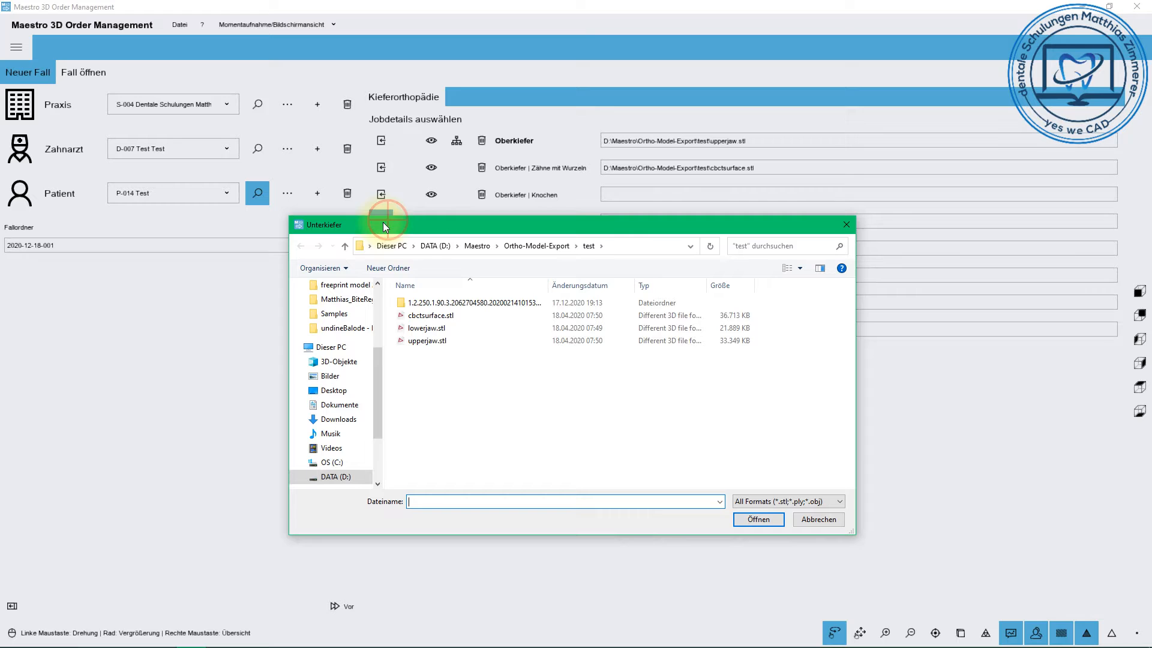
pyautogui.doubleClick(438, 329)
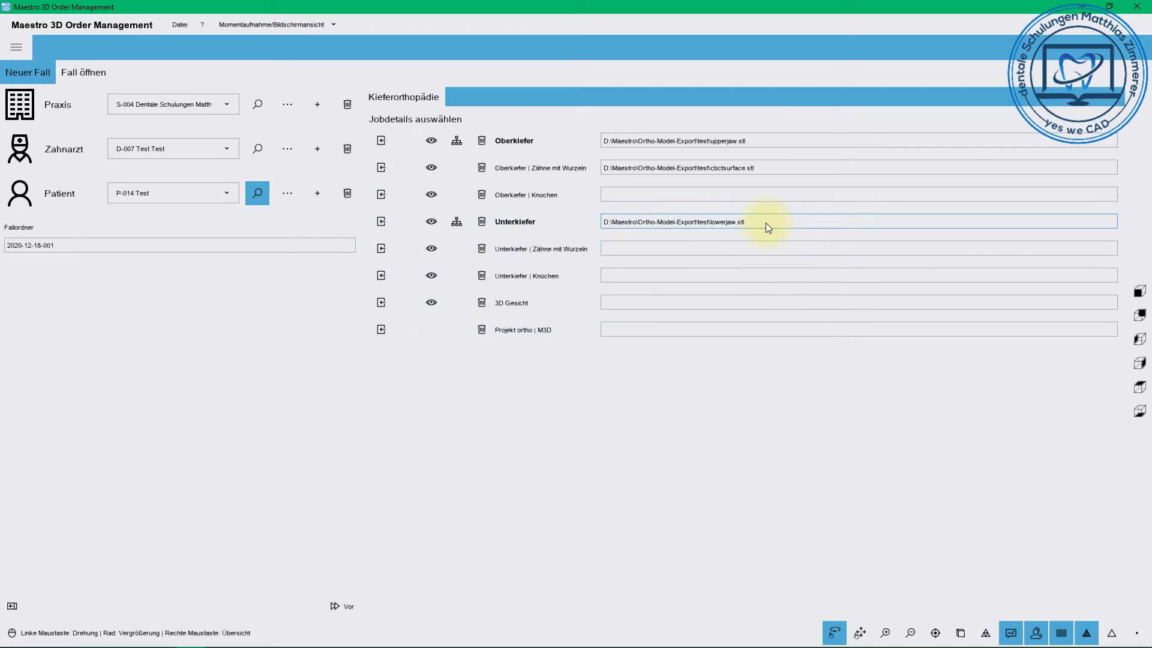
# Inspect the imported Unterkiefer scan in the 3D preview from several angles and close the preview.
pyautogui.click(431, 221)
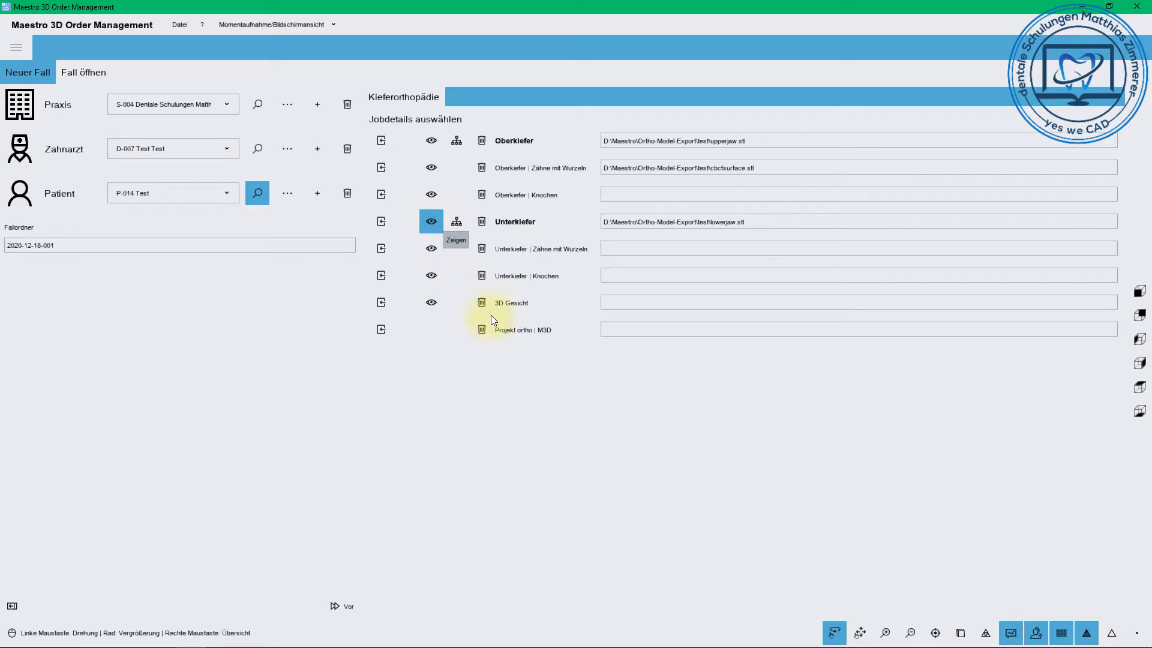
pyautogui.moveTo(520, 361); pyautogui.dragTo(567, 317)
pyautogui.scroll(5, 571, 333)
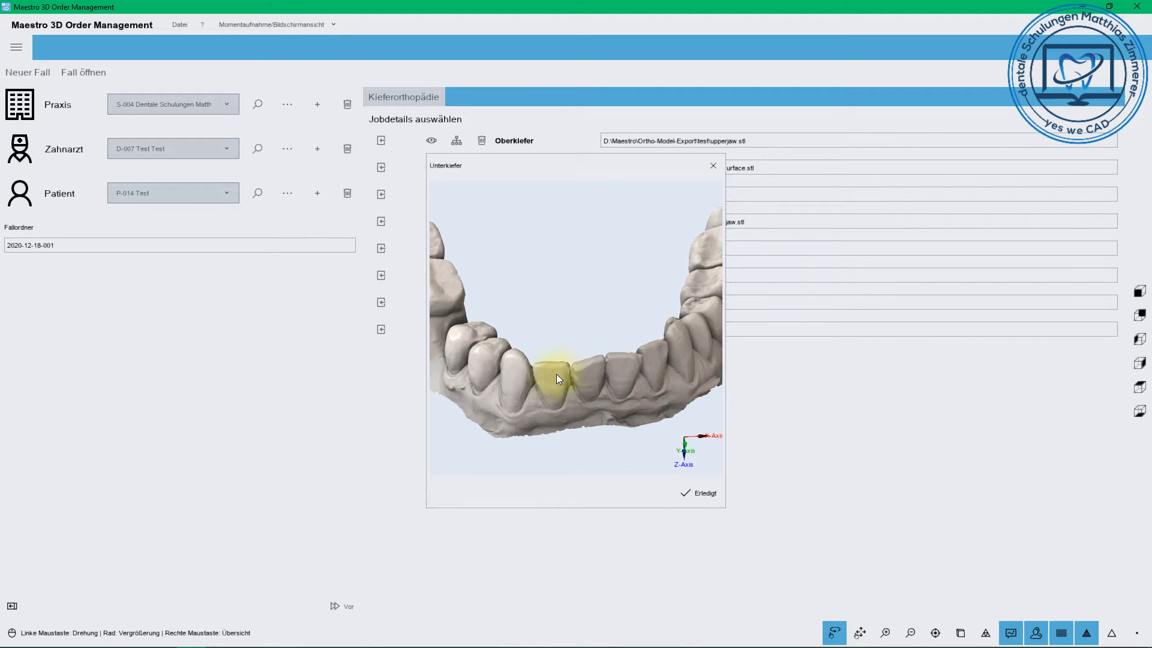
pyautogui.scroll(-5, 552, 379)
pyautogui.moveTo(548, 384); pyautogui.dragTo(663, 386)
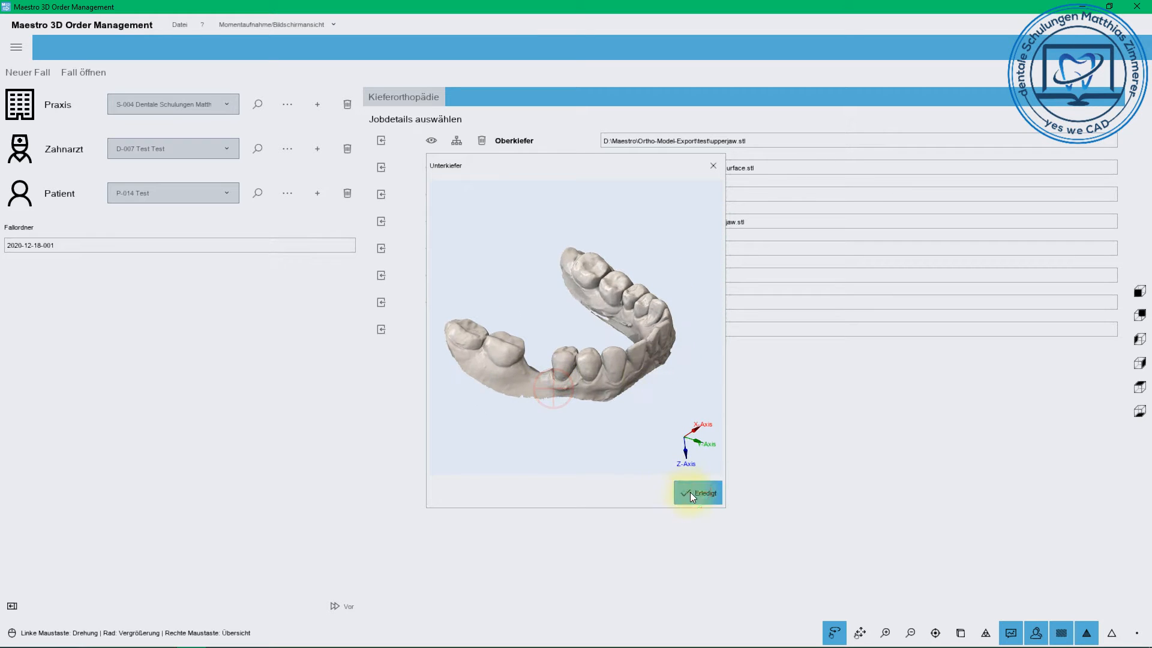
pyautogui.click(691, 492)
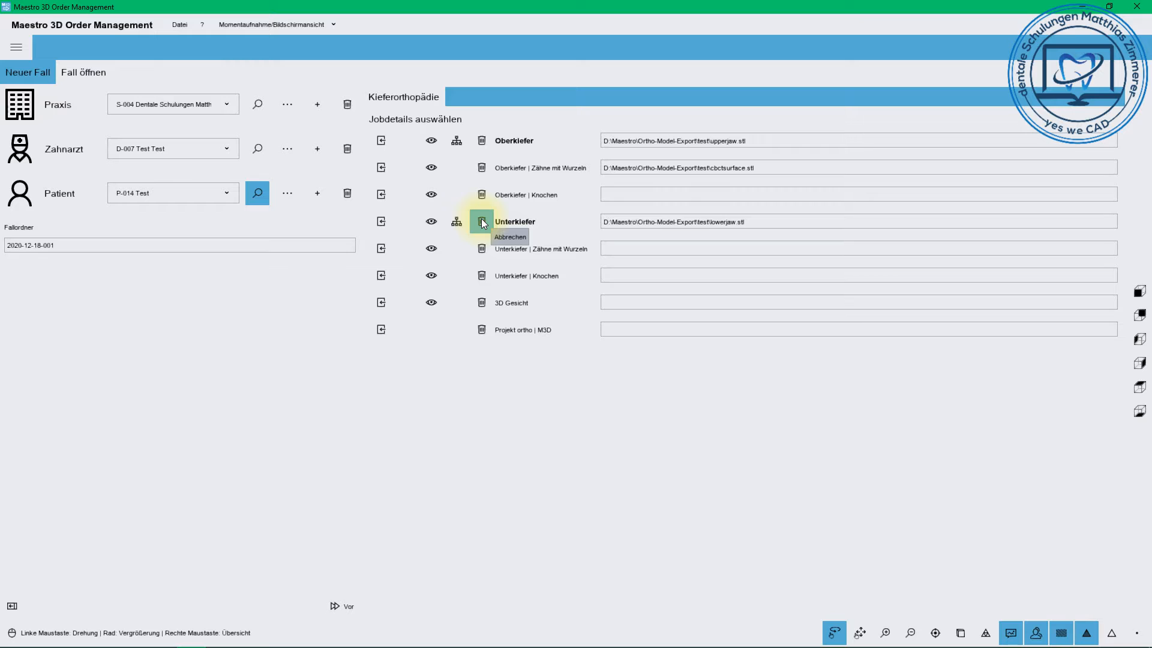
pyautogui.click(835, 636)
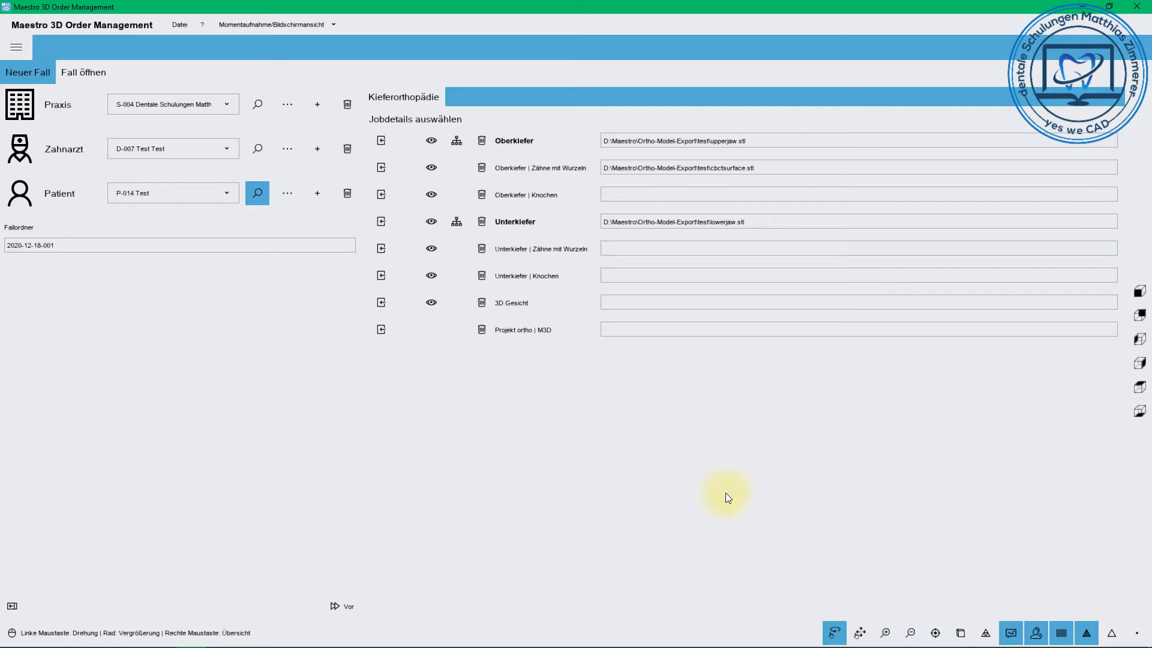
# Confirm the orthodontic case with the imported scans and open it in Maestro 3D Dental Studio.
pyautogui.click(346, 607)
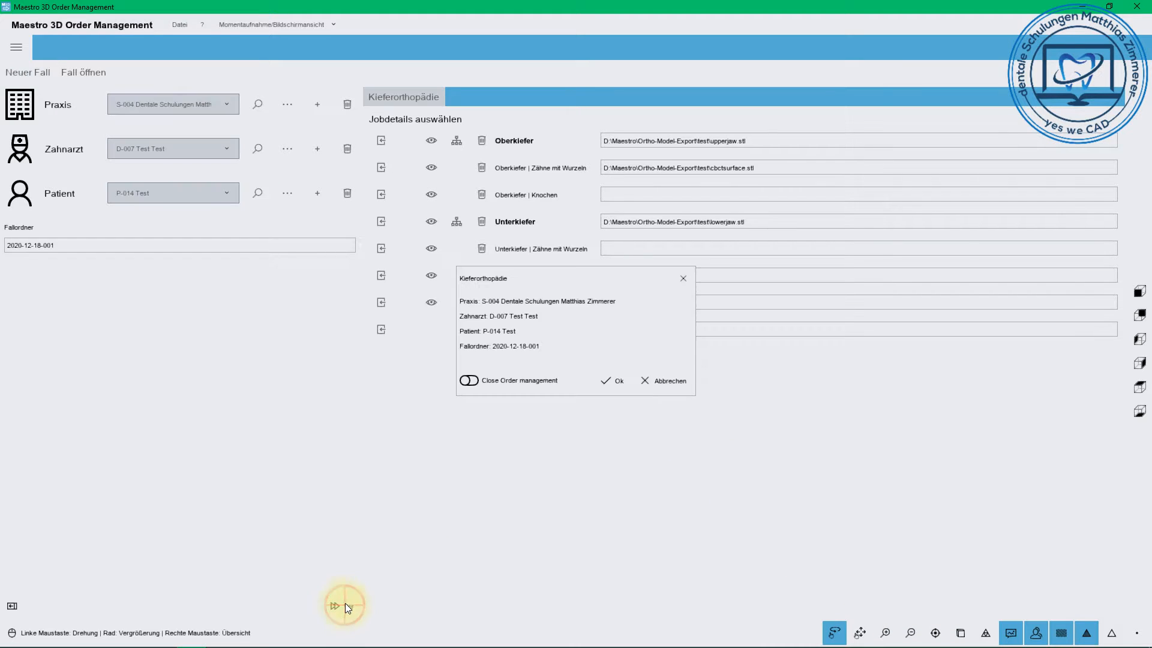
pyautogui.click(470, 381)
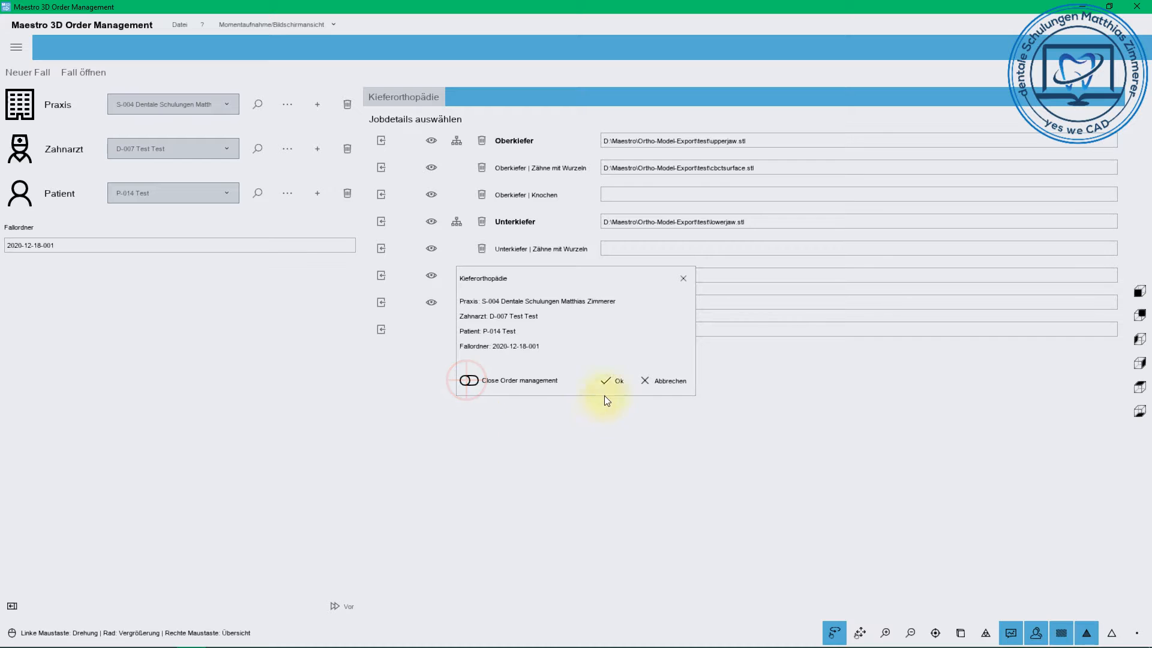
pyautogui.click(613, 380)
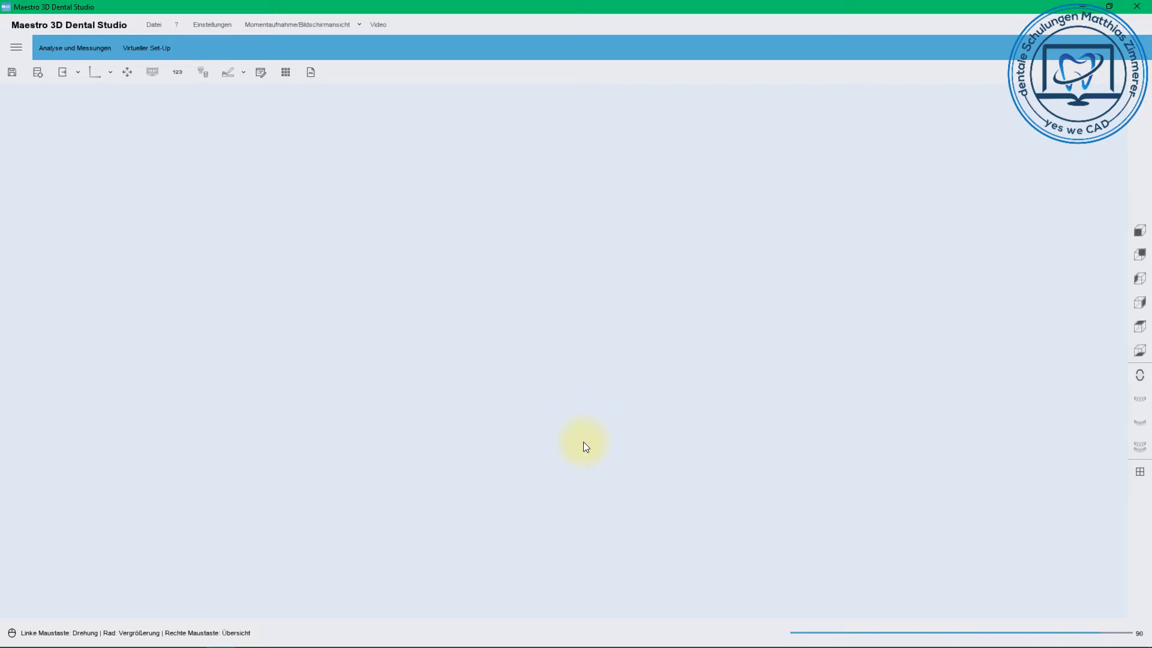
# Define the lower jaw's occlusal plane with three points: one rear molar, between the central incisors, and the opposite rear molar.
pyautogui.moveTo(634, 208)
pyautogui.mouseDown()
pyautogui.moveTo(648, 440)
pyautogui.moveTo(665, 401)
pyautogui.mouseUp()
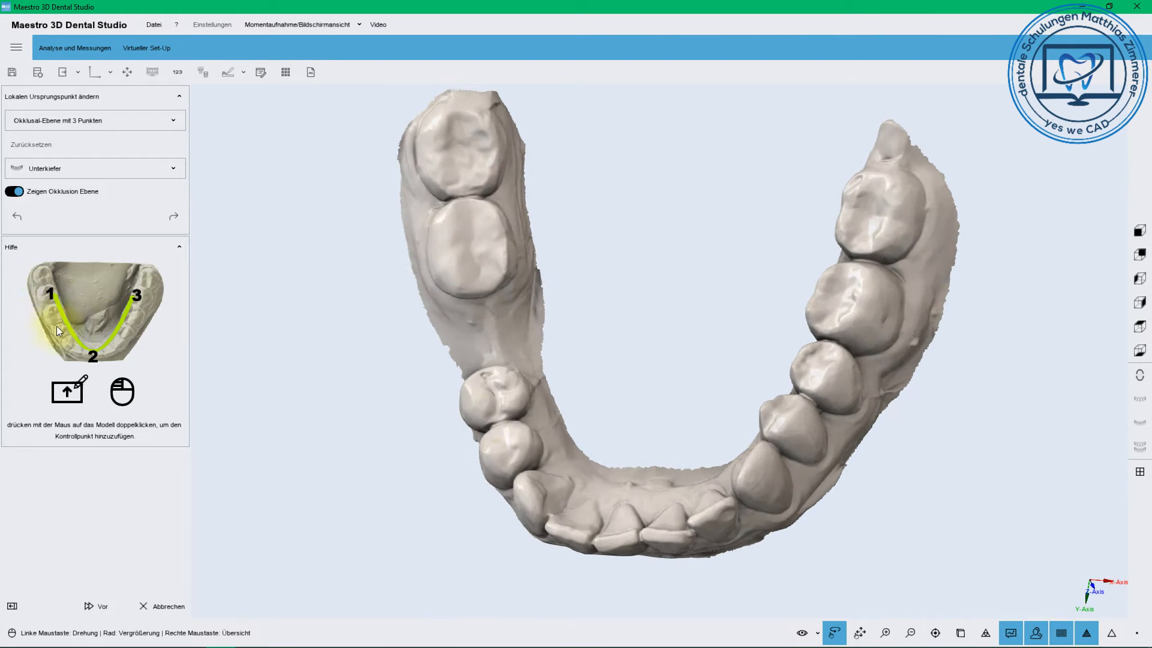
pyautogui.doubleClick(495, 168)
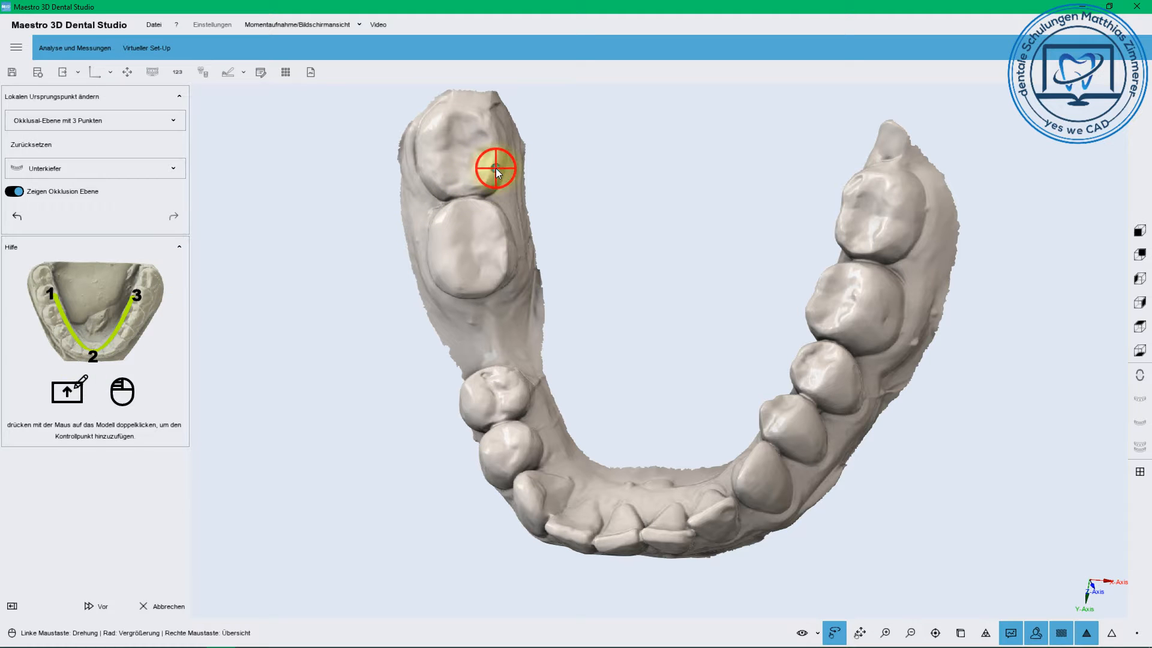
pyautogui.doubleClick(640, 534)
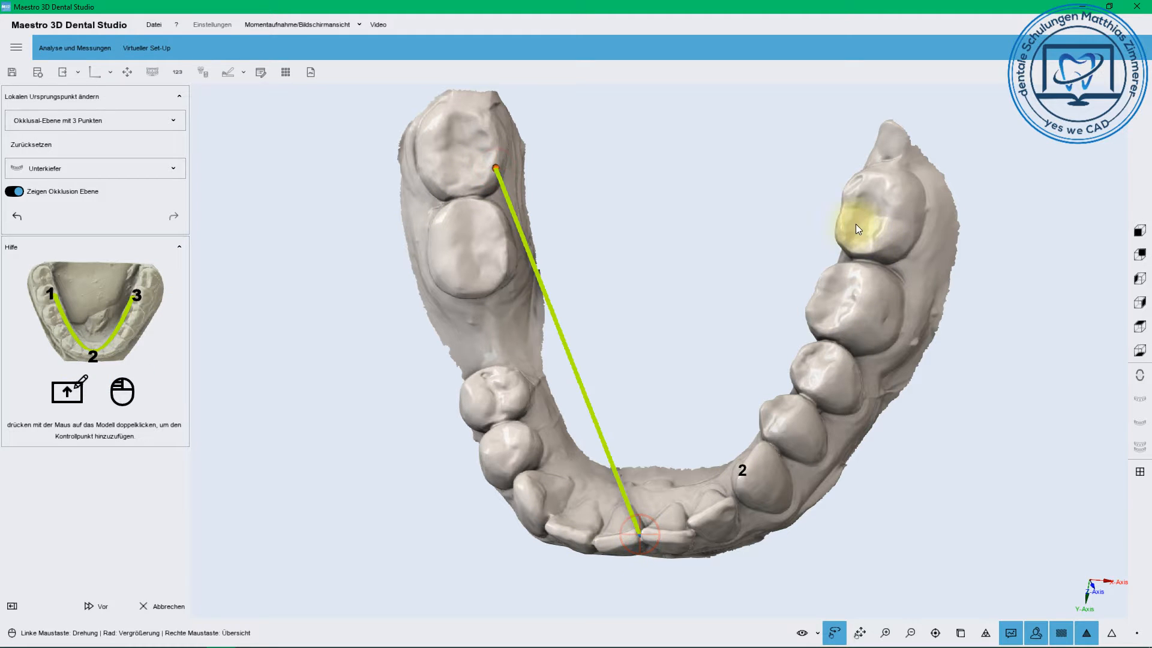
pyautogui.doubleClick(849, 192)
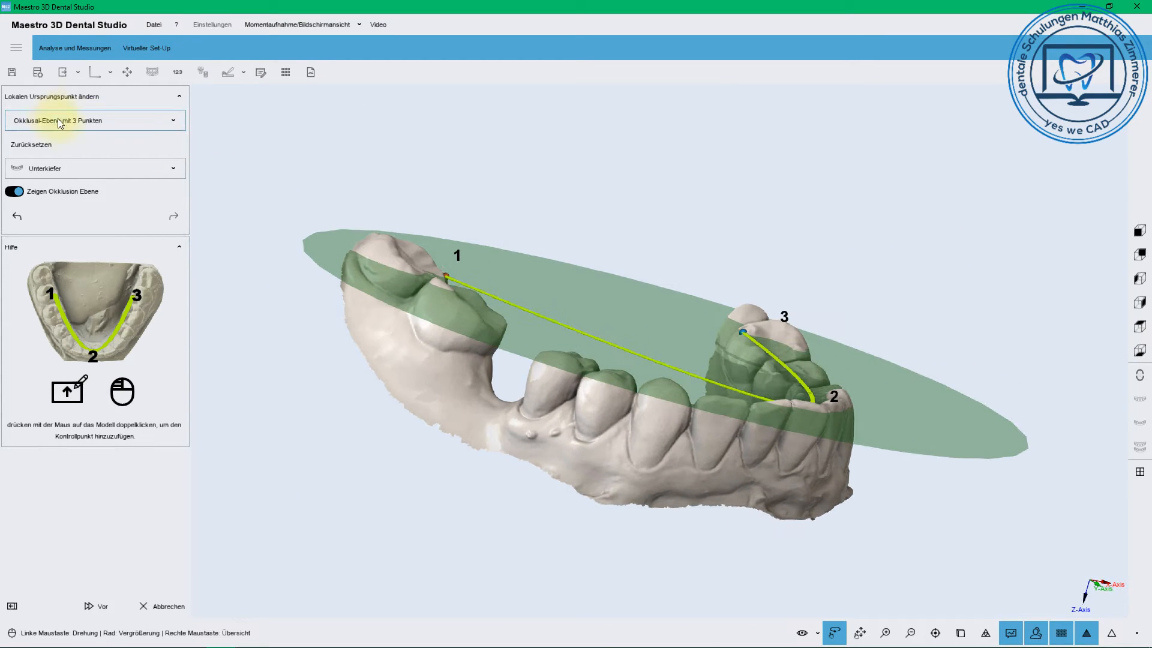
# Switch to Okklusal-Ebene mit mehr Punkten and place points on both rear molars and between the lower central incisors.
pyautogui.click(53, 121)
pyautogui.click(56, 144)
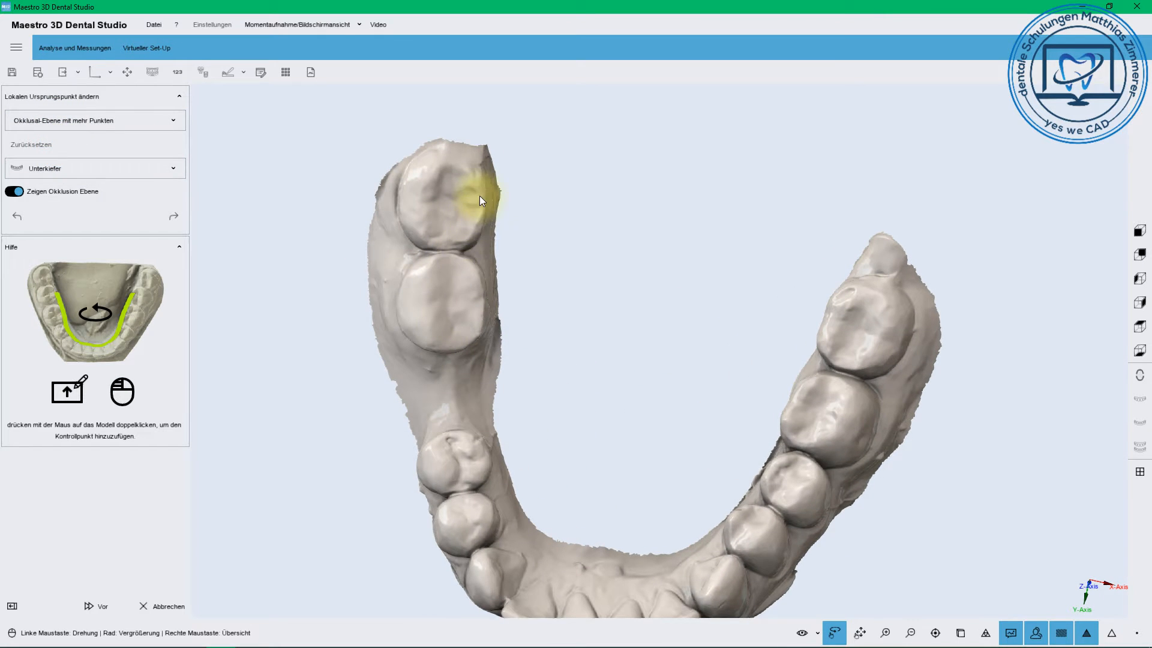
pyautogui.doubleClick(480, 196)
pyautogui.click(606, 570)
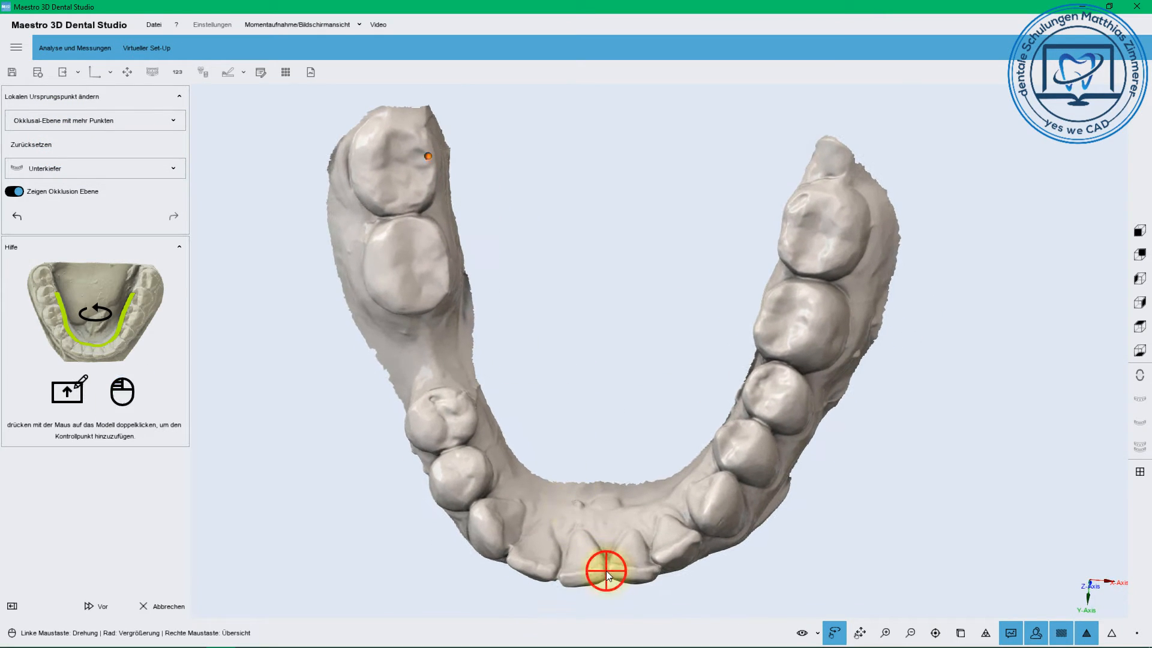
pyautogui.doubleClick(790, 207)
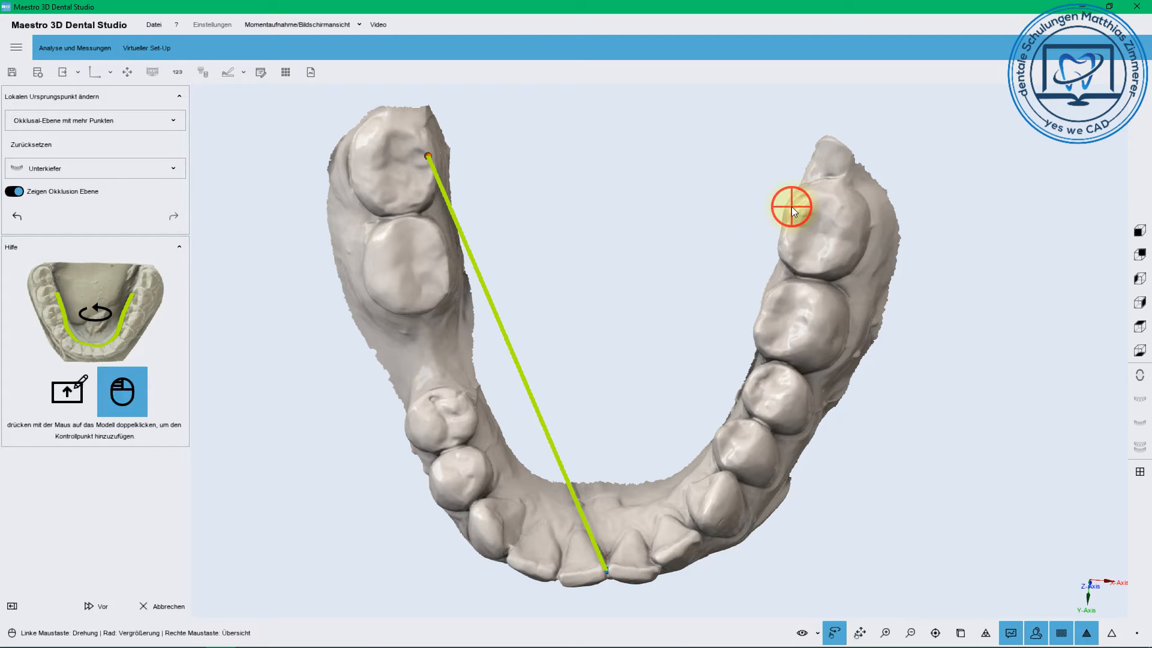
# Add a curve point on the next molar forward on each side and adjust the end points on the rear molars.
pyautogui.doubleClick(445, 282)
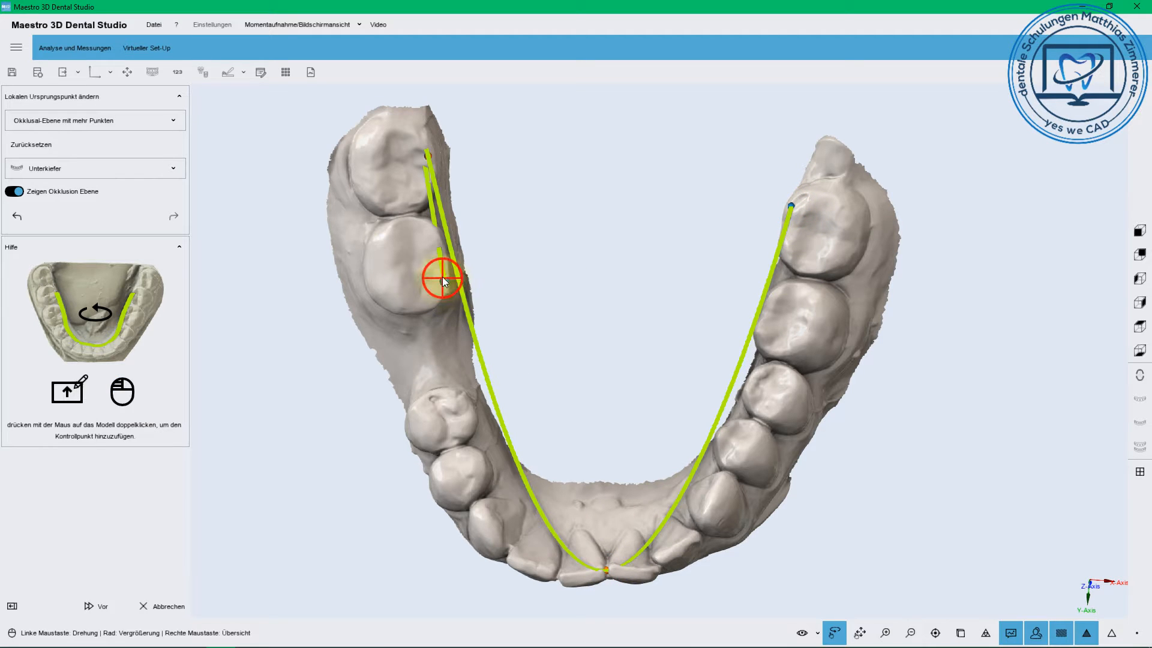
pyautogui.doubleClick(419, 155)
pyautogui.moveTo(437, 268); pyautogui.dragTo(444, 265)
pyautogui.doubleClick(765, 300)
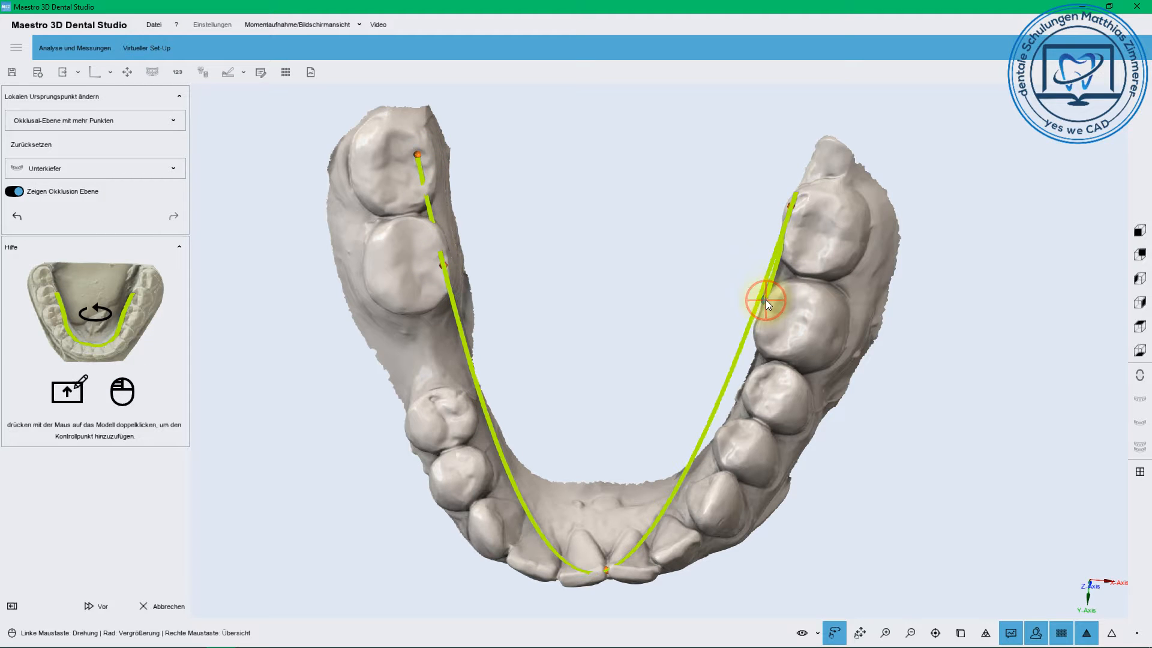
pyautogui.moveTo(765, 300); pyautogui.dragTo(793, 211)
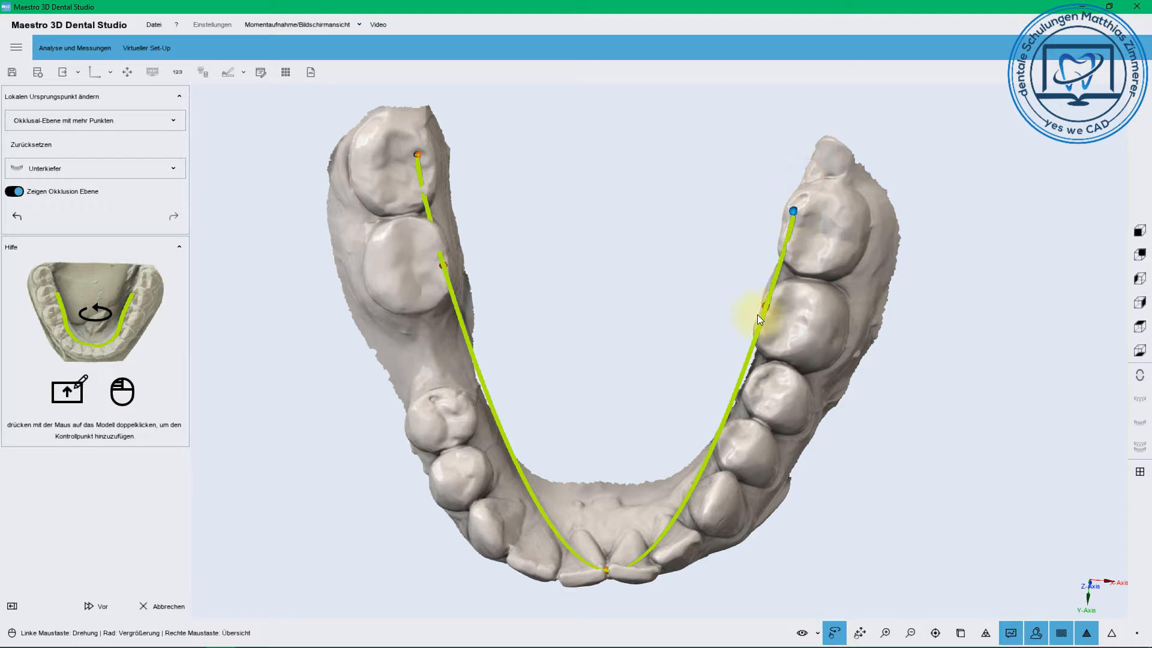
# Extend the lower jaw's curve with a control point beside the premolars and check the occlusal plane from the side.
pyautogui.doubleClick(508, 438)
pyautogui.moveTo(508, 437)
pyautogui.mouseDown()
pyautogui.moveTo(483, 455)
pyautogui.moveTo(509, 457)
pyautogui.mouseUp()
pyautogui.moveTo(725, 424); pyautogui.dragTo(702, 472)
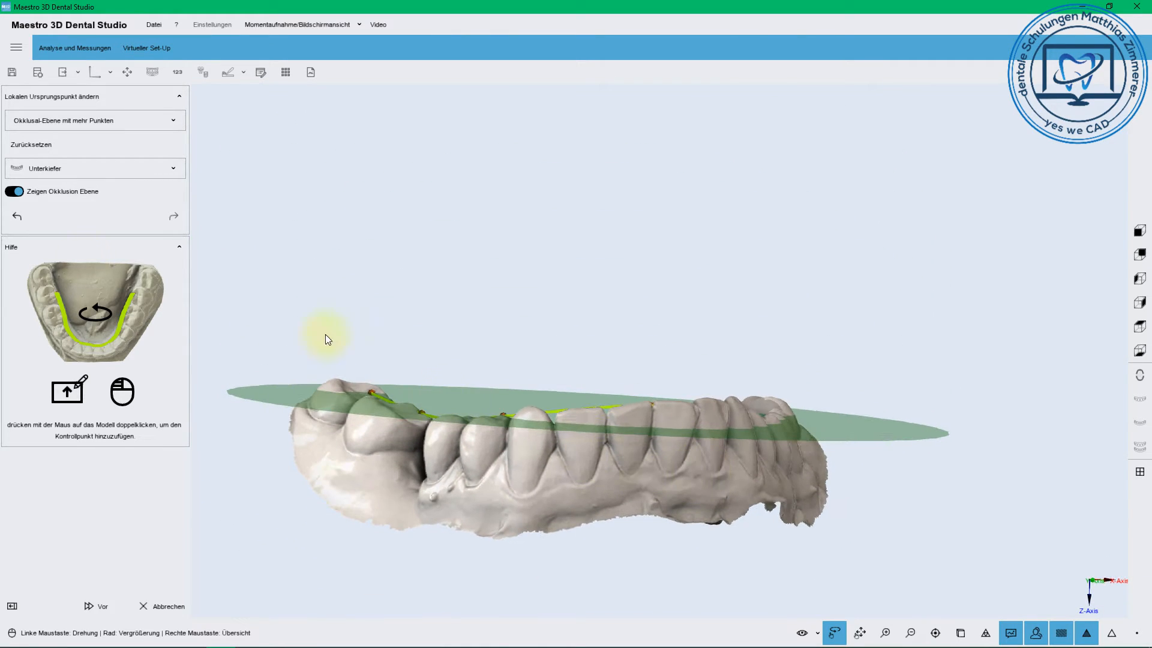
# Switch to Oberkiefer and place curve points on the molars and premolars of both sides and between the upper central incisors.
pyautogui.click(76, 167)
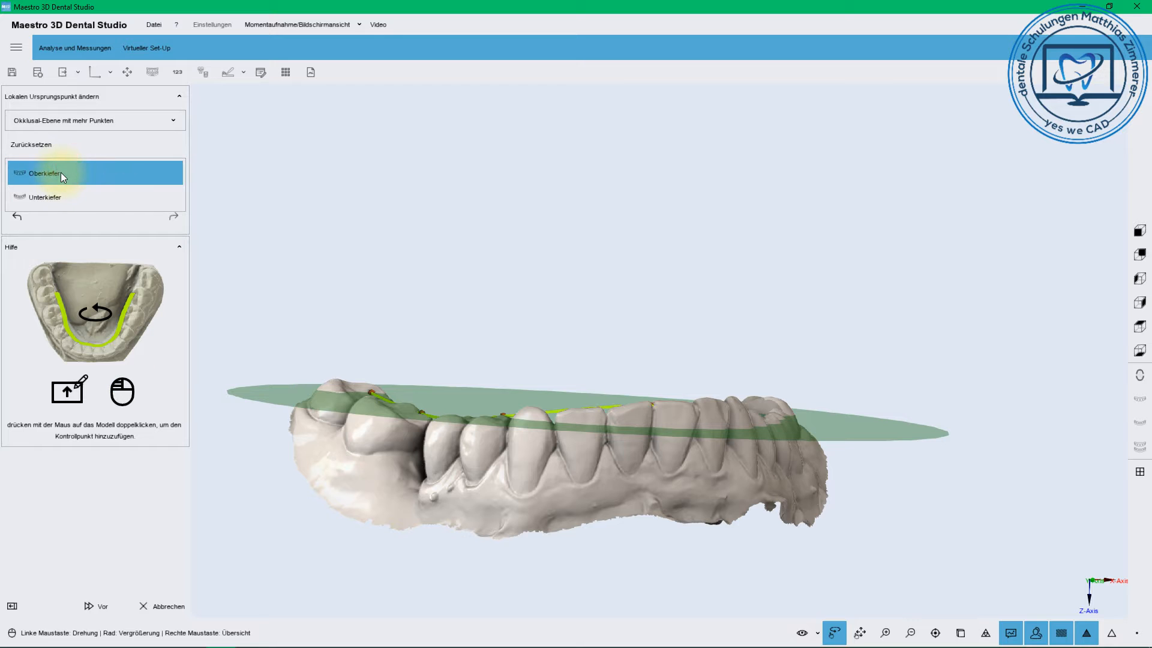
pyautogui.click(62, 173)
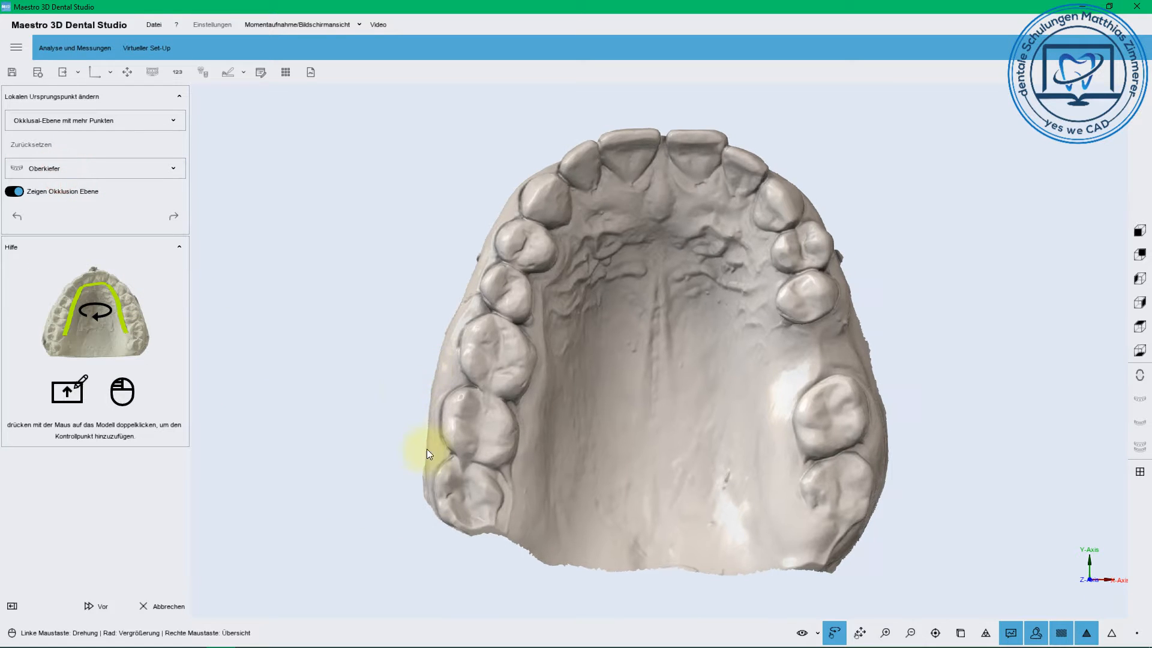
pyautogui.doubleClick(489, 498)
pyautogui.doubleClick(518, 373)
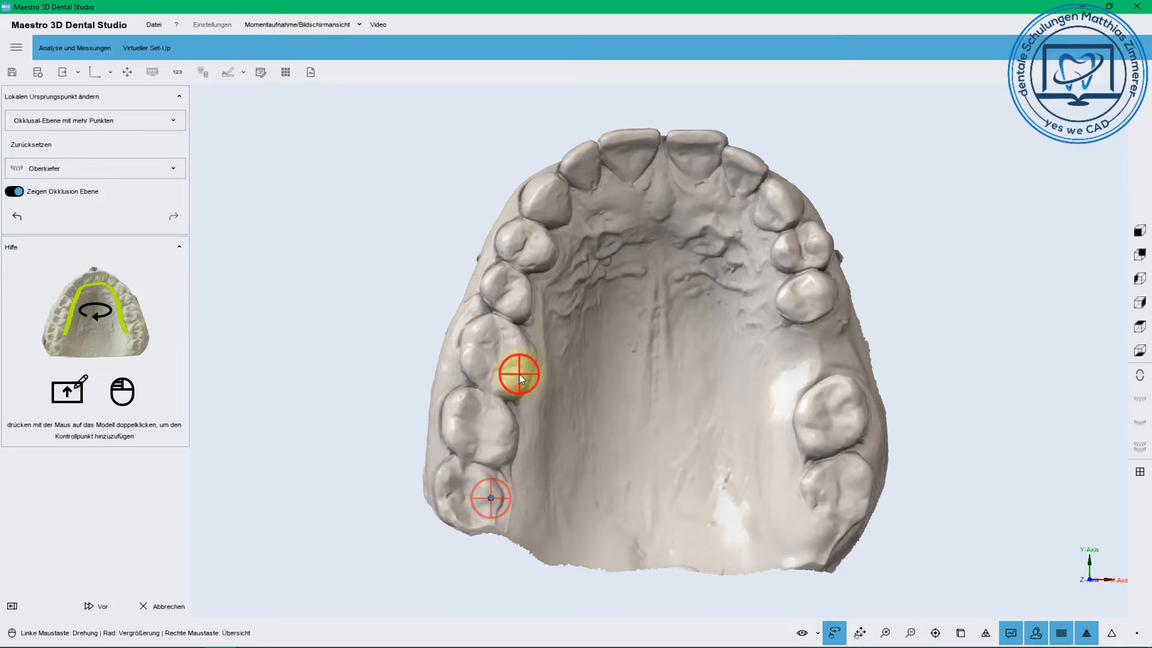
pyautogui.doubleClick(543, 253)
pyautogui.doubleClick(672, 139)
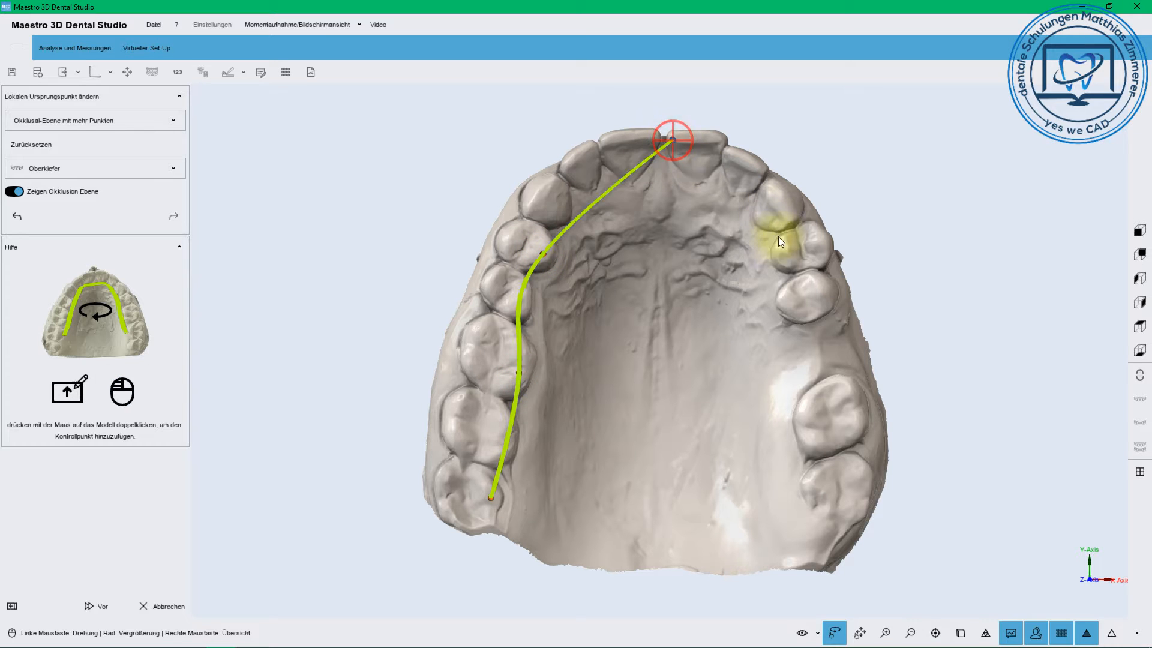
pyautogui.doubleClick(782, 252)
pyautogui.doubleClick(801, 420)
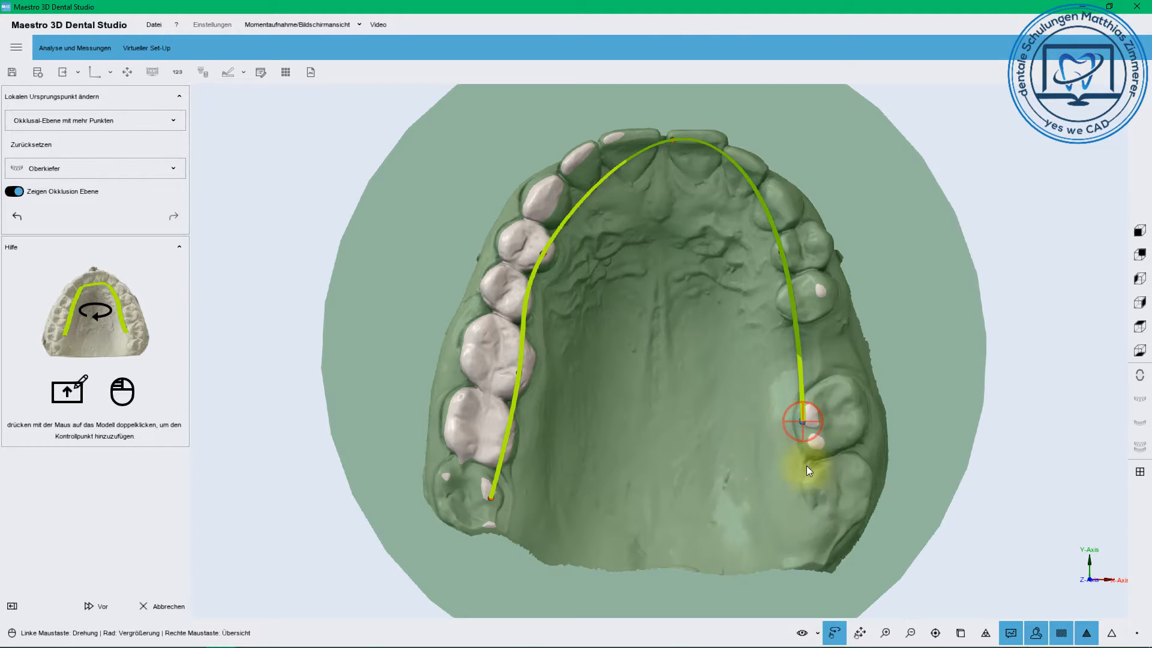
pyautogui.doubleClick(814, 504)
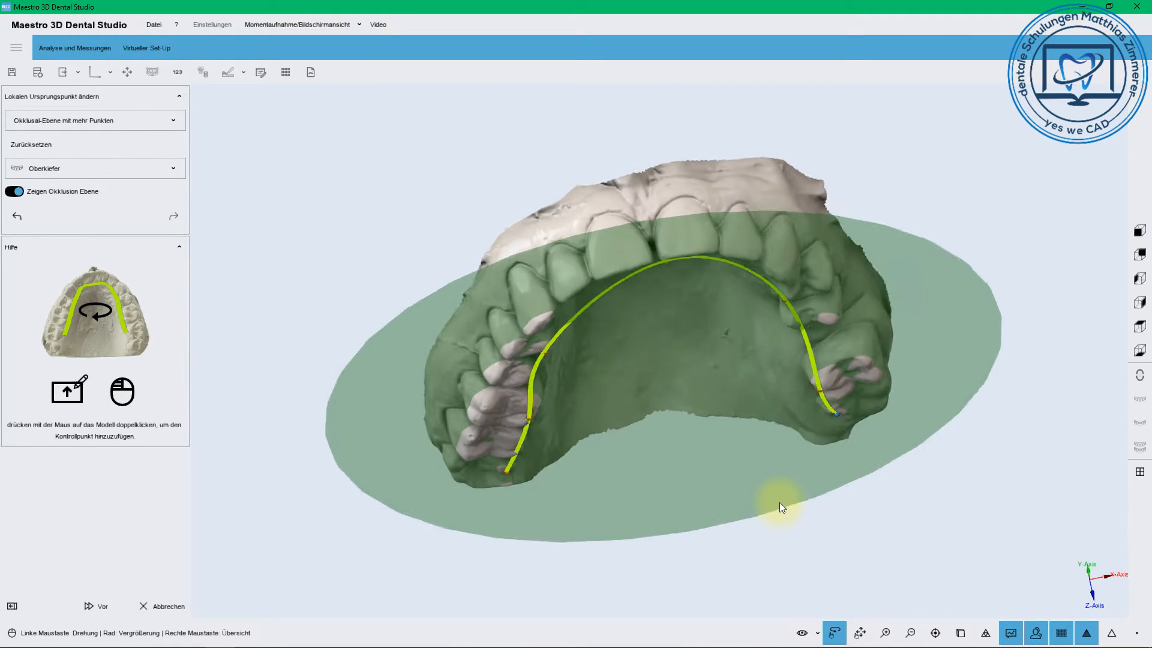
# Hide and reshow the upper jaw's occlusal plane, and proceed to the three-plane alignment.
pyautogui.click(13, 192)
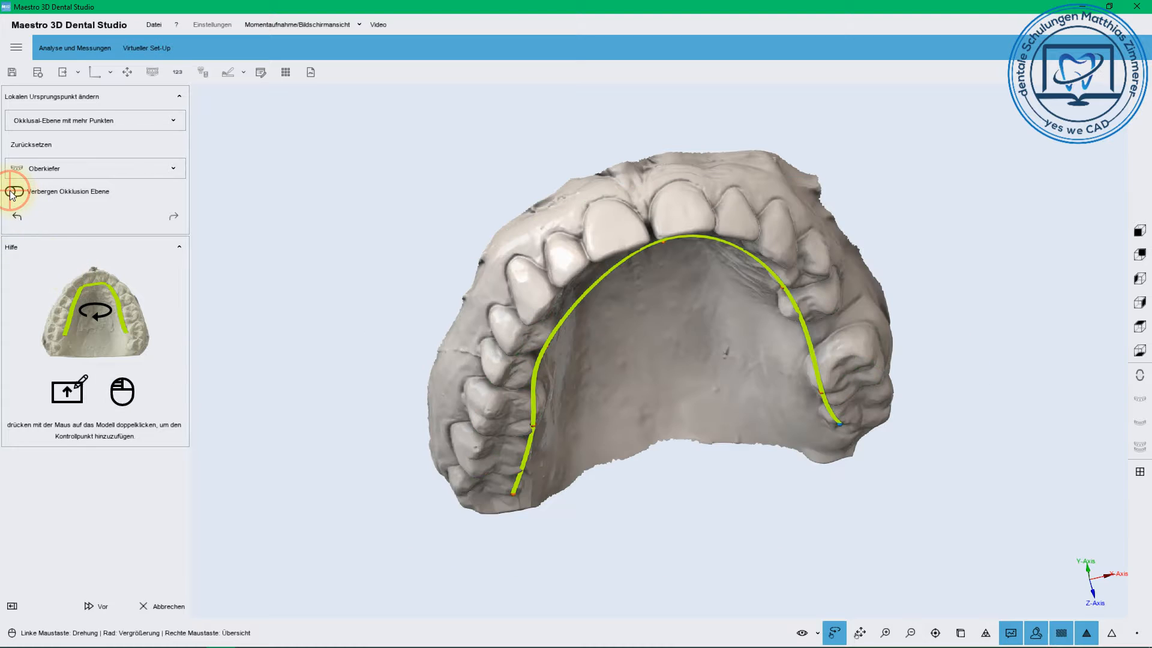
pyautogui.click(12, 194)
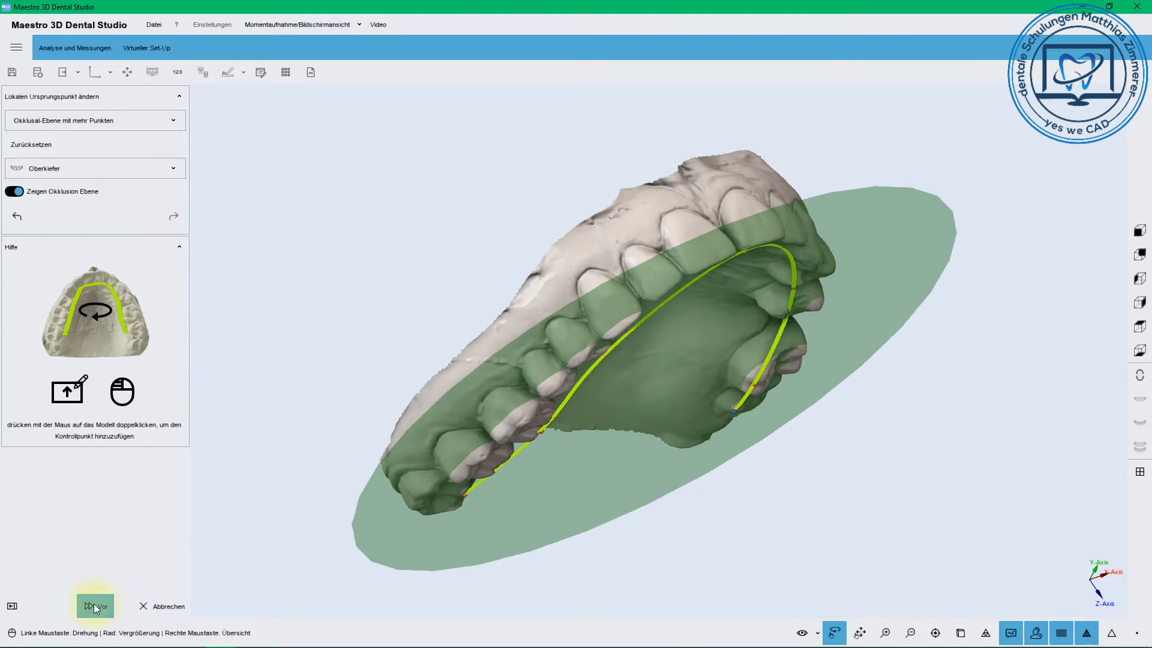
pyautogui.click(93, 603)
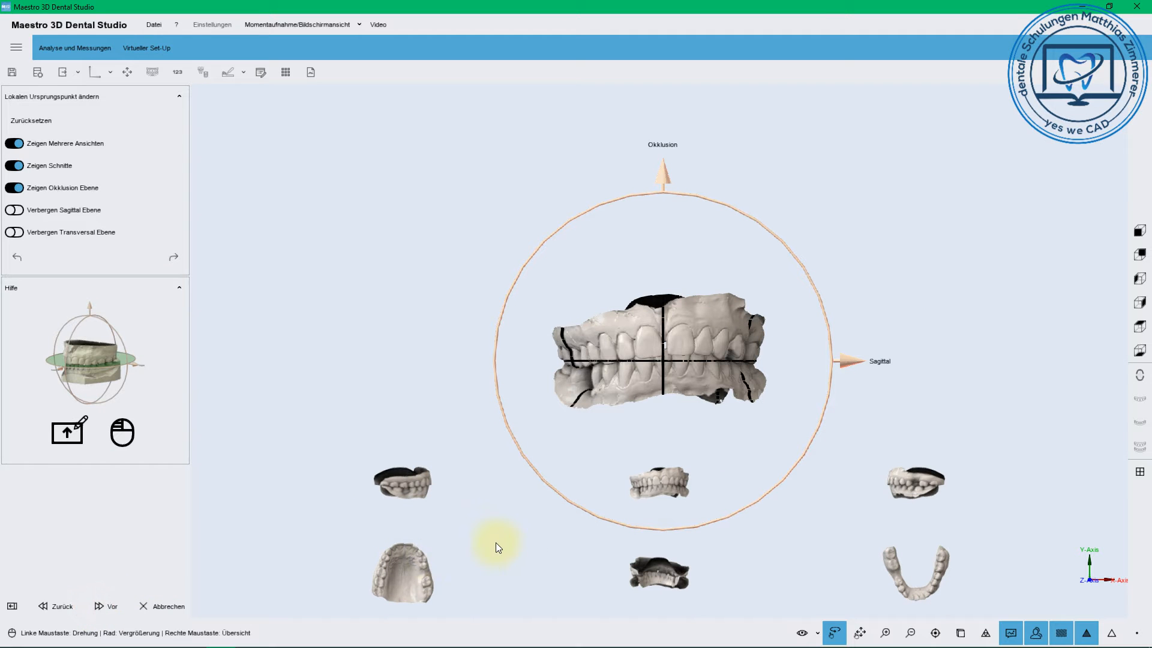
# Fine-adjust the occlusal plane's tilt from the front and the transversal plane's position from above.
pyautogui.scroll(5, 621, 412)
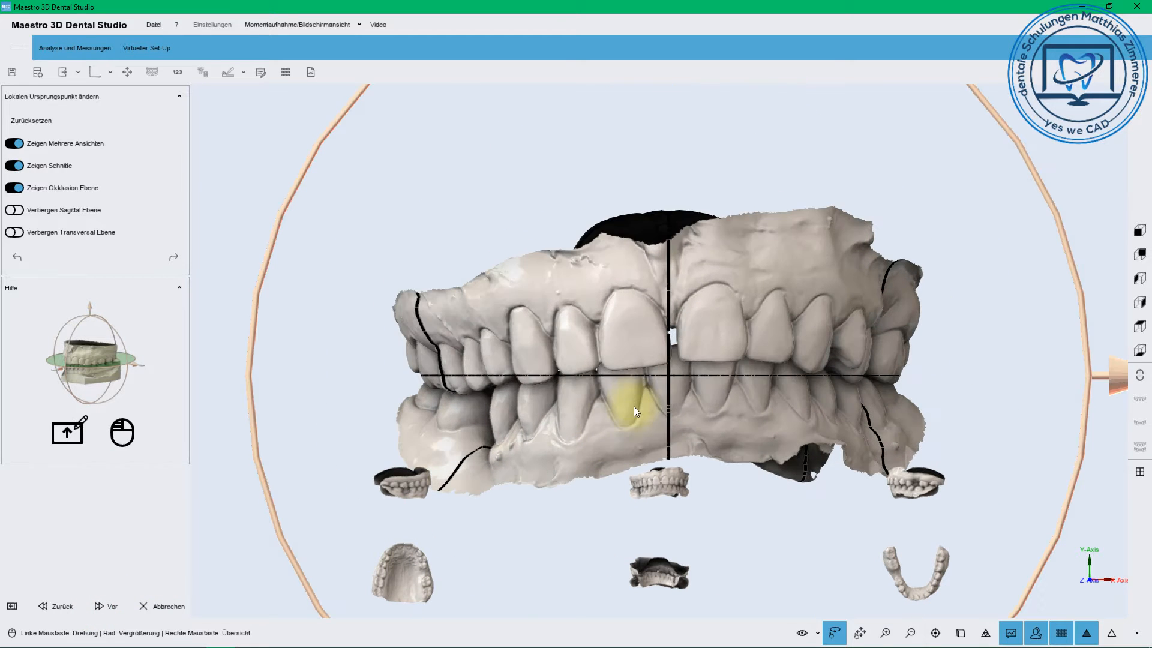
pyautogui.moveTo(1085, 333); pyautogui.dragTo(1083, 321)
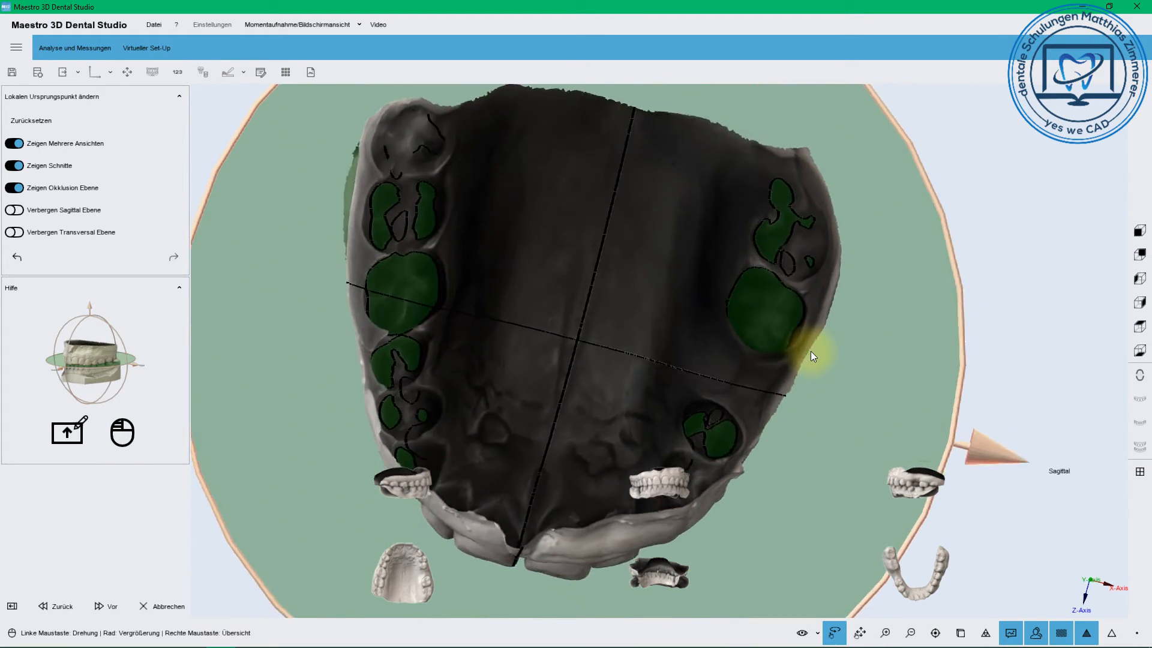
pyautogui.moveTo(745, 372); pyautogui.dragTo(701, 369)
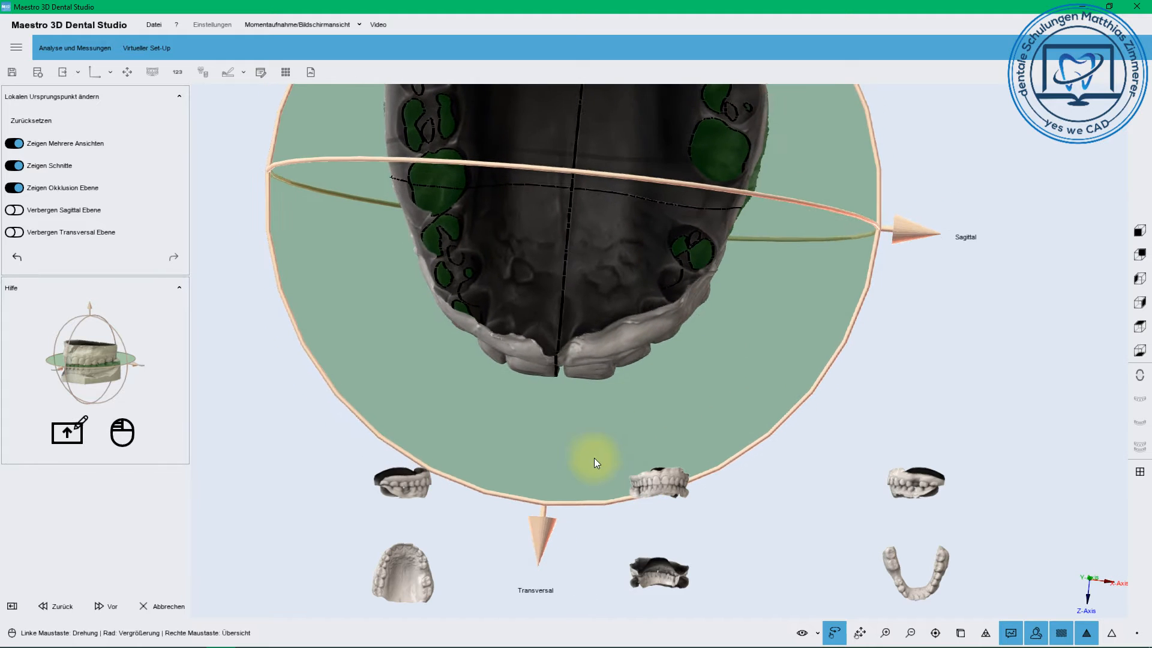
pyautogui.moveTo(542, 528); pyautogui.dragTo(540, 531)
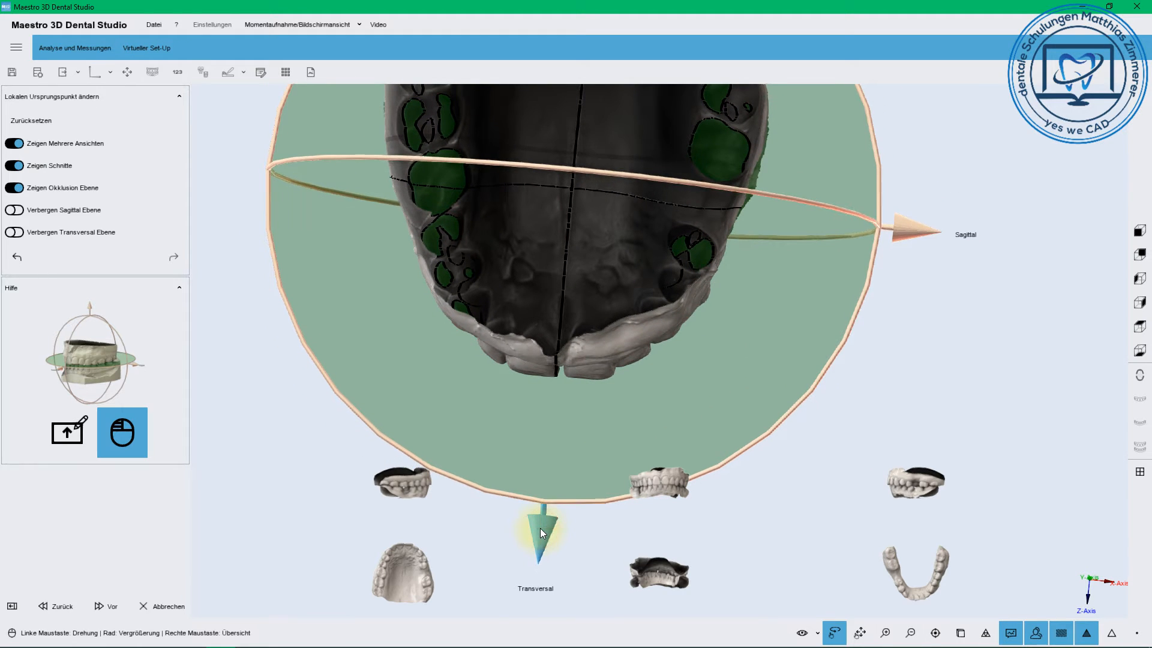
pyautogui.moveTo(540, 527); pyautogui.dragTo(850, 281)
# Fine-adjust the sagittal plane's position and rotation so it follows the midline between the upper central incisors.
pyautogui.moveTo(865, 405); pyautogui.dragTo(865, 398)
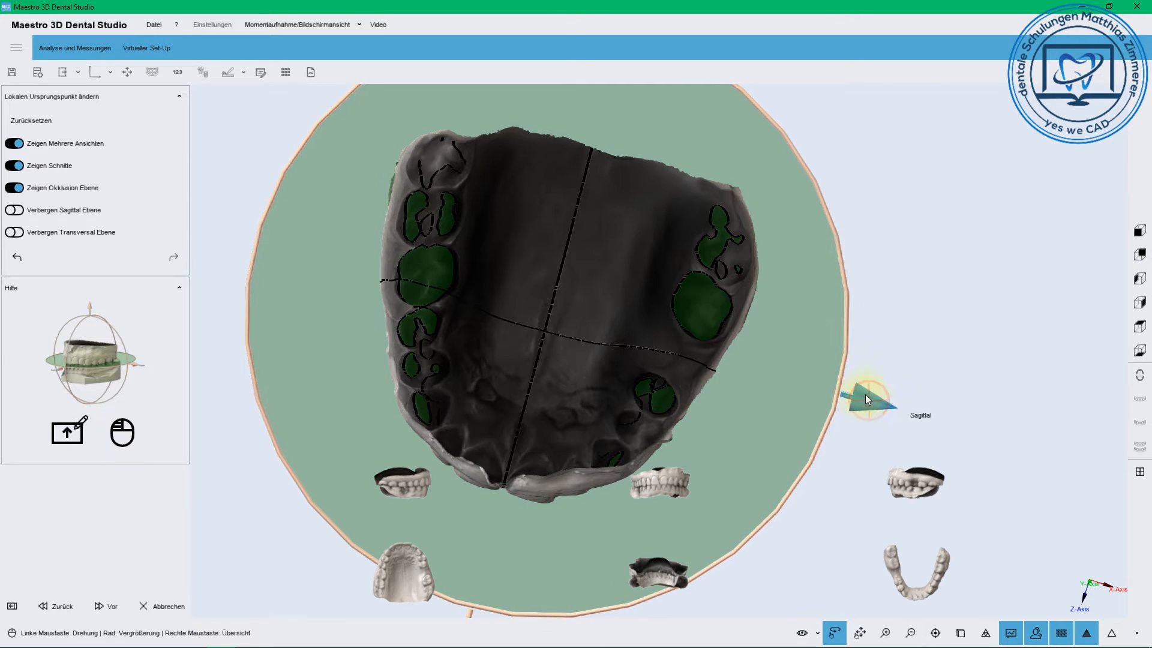
pyautogui.moveTo(854, 325)
pyautogui.mouseDown()
pyautogui.moveTo(847, 311)
pyautogui.moveTo(850, 331)
pyautogui.mouseUp()
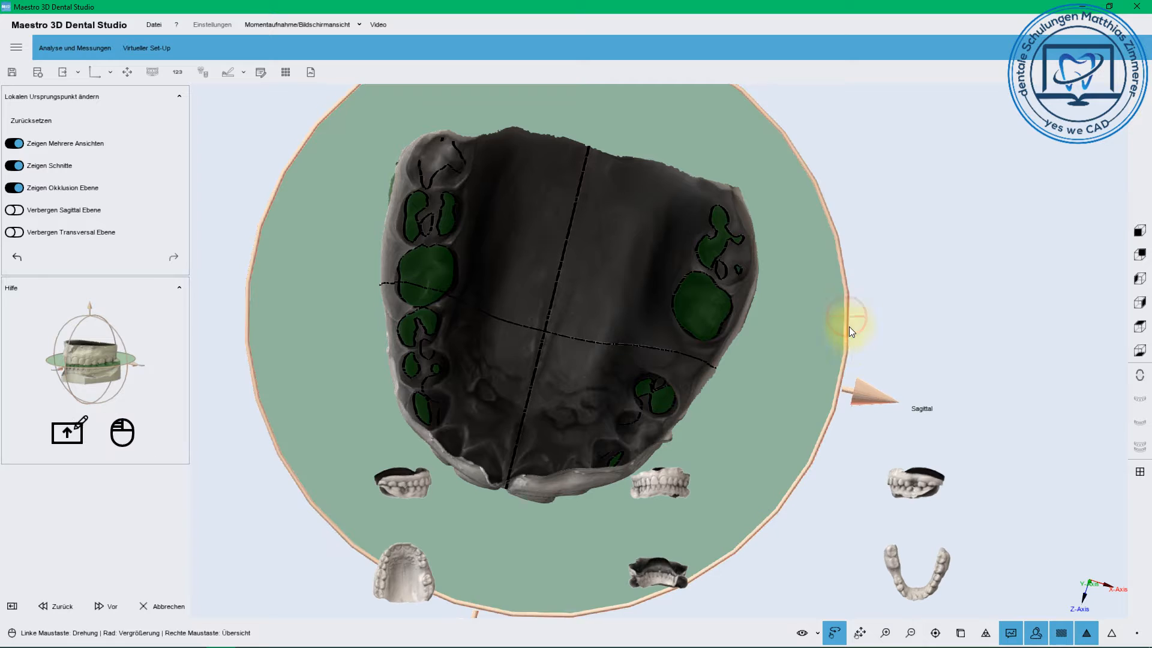
pyautogui.moveTo(862, 391); pyautogui.dragTo(808, 507)
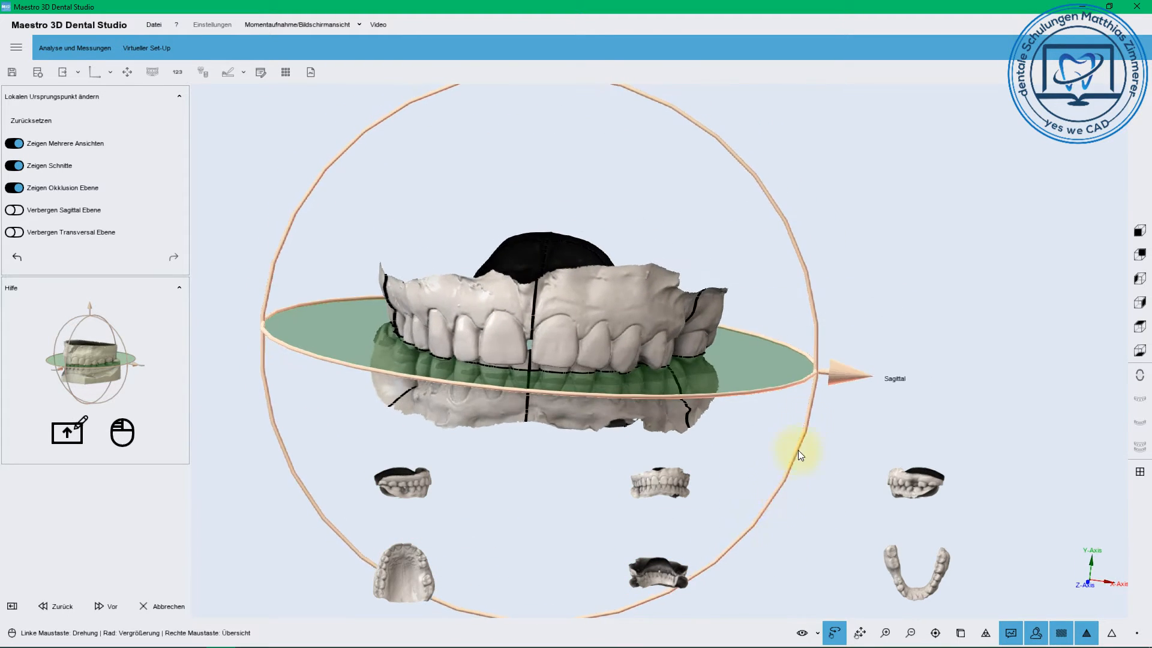
pyautogui.moveTo(814, 319); pyautogui.dragTo(814, 317)
pyautogui.click(836, 369)
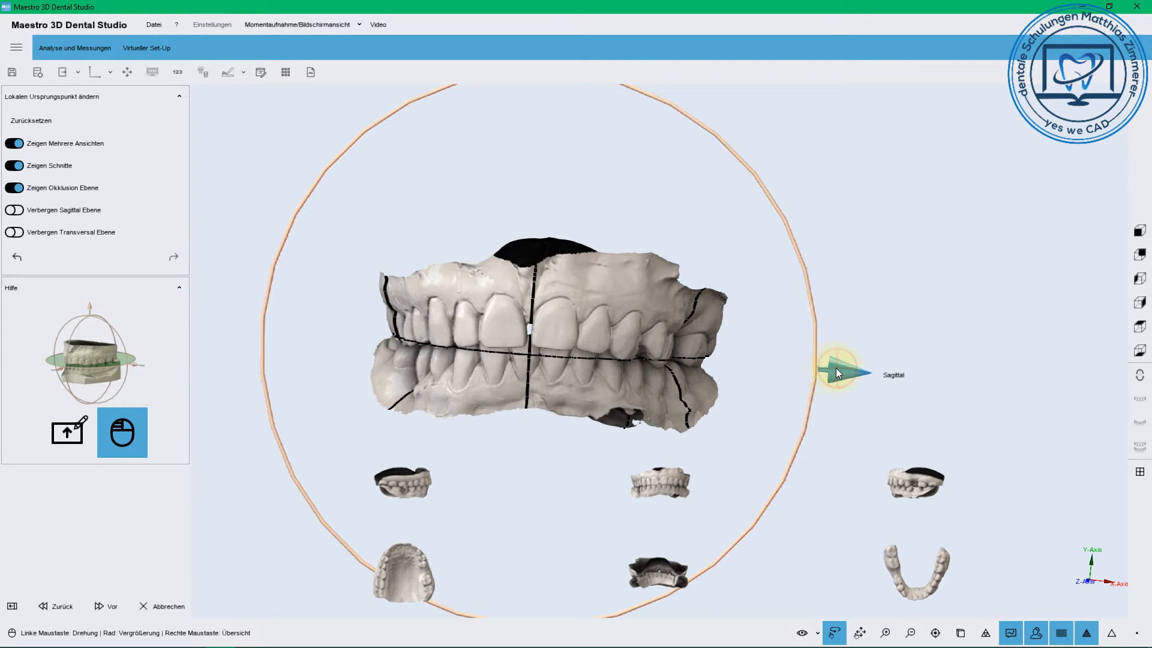
pyautogui.moveTo(836, 369); pyautogui.dragTo(834, 369)
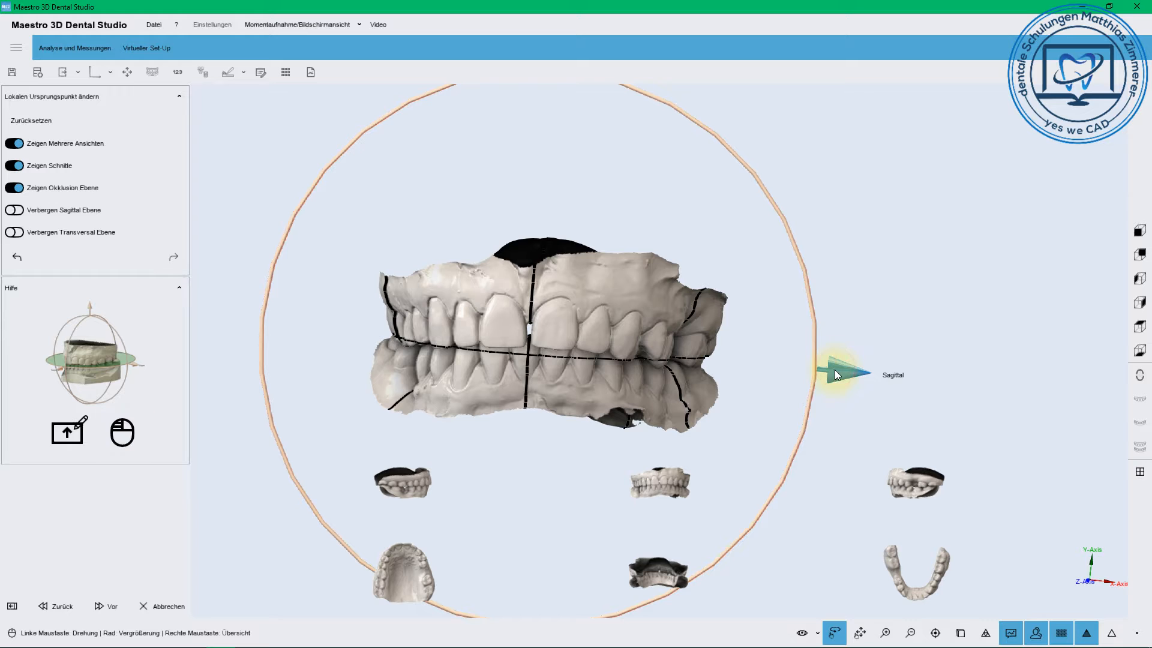
# Turn the model to an overhead view and fine-adjust the transversal plane's position across the molars.
pyautogui.moveTo(625, 344); pyautogui.dragTo(779, 360)
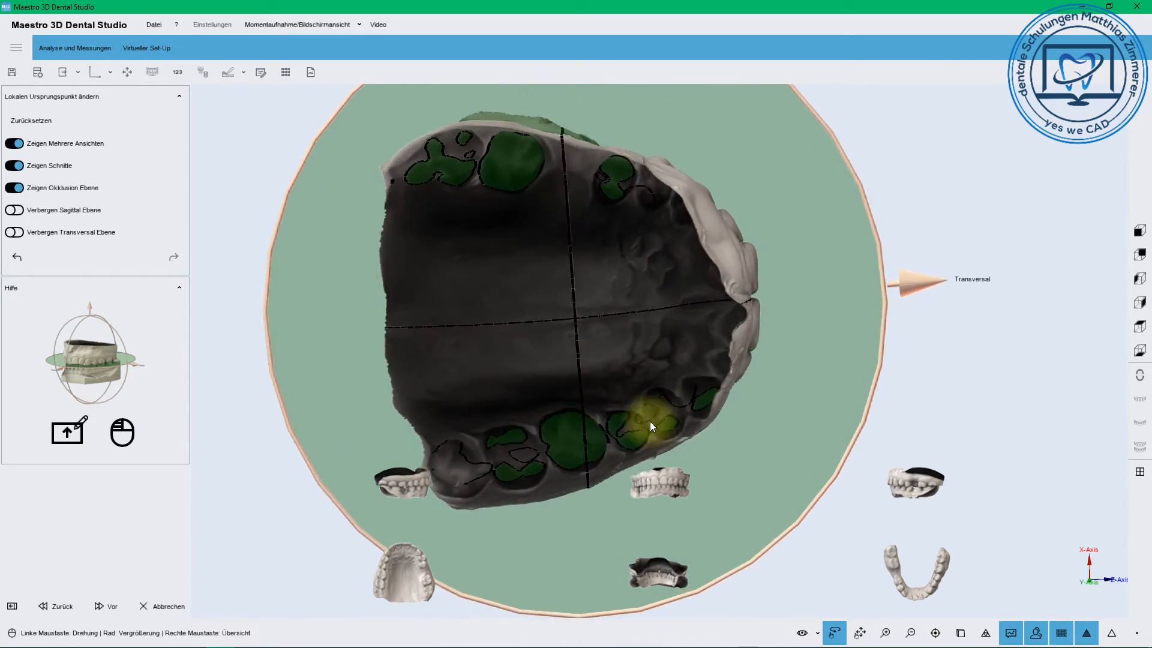
pyautogui.moveTo(905, 283); pyautogui.dragTo(907, 280)
pyautogui.click(96, 610)
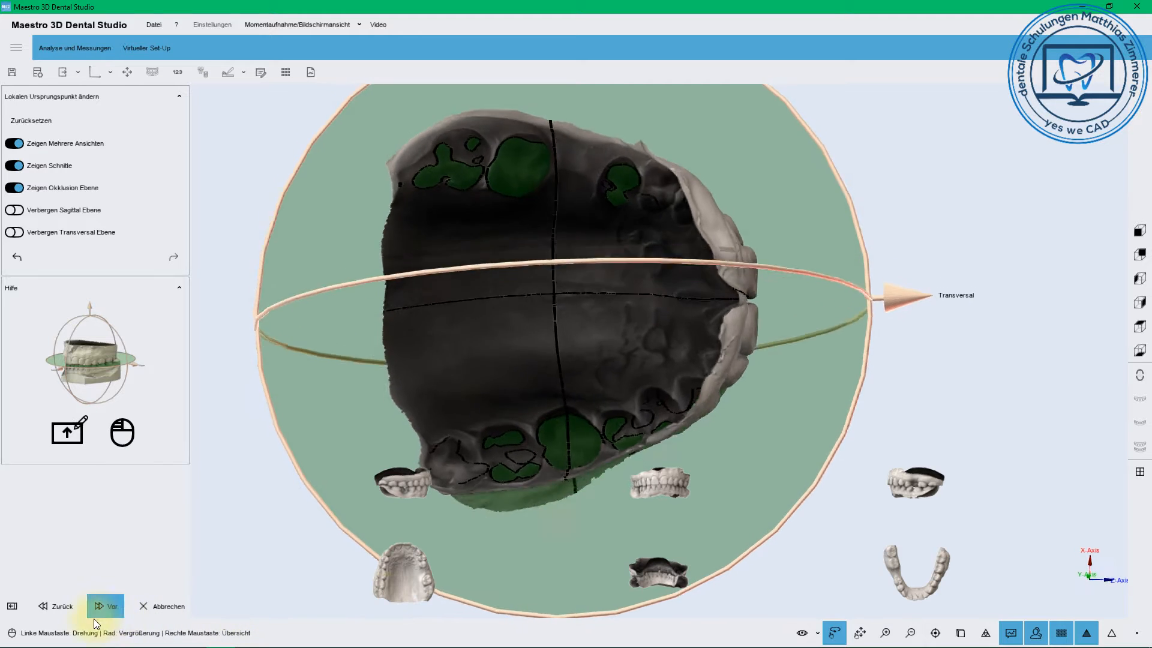
# Toggle the multiple views, section lines and occlusal plane off and back on.
pyautogui.click(14, 143)
pyautogui.click(14, 166)
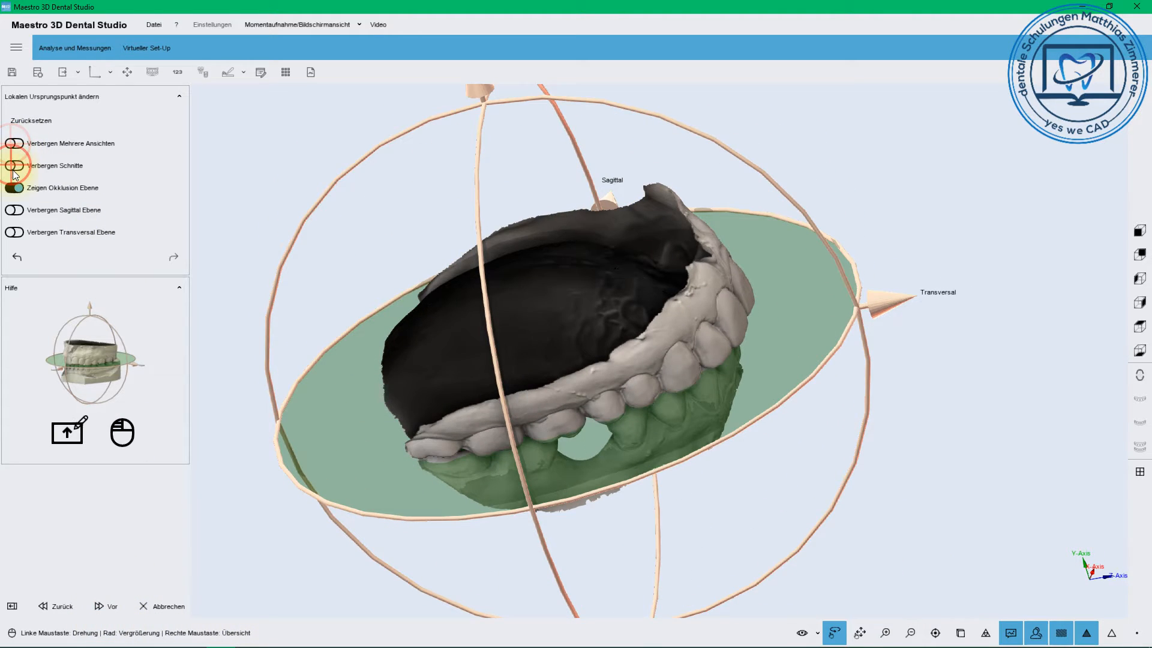
pyautogui.click(14, 188)
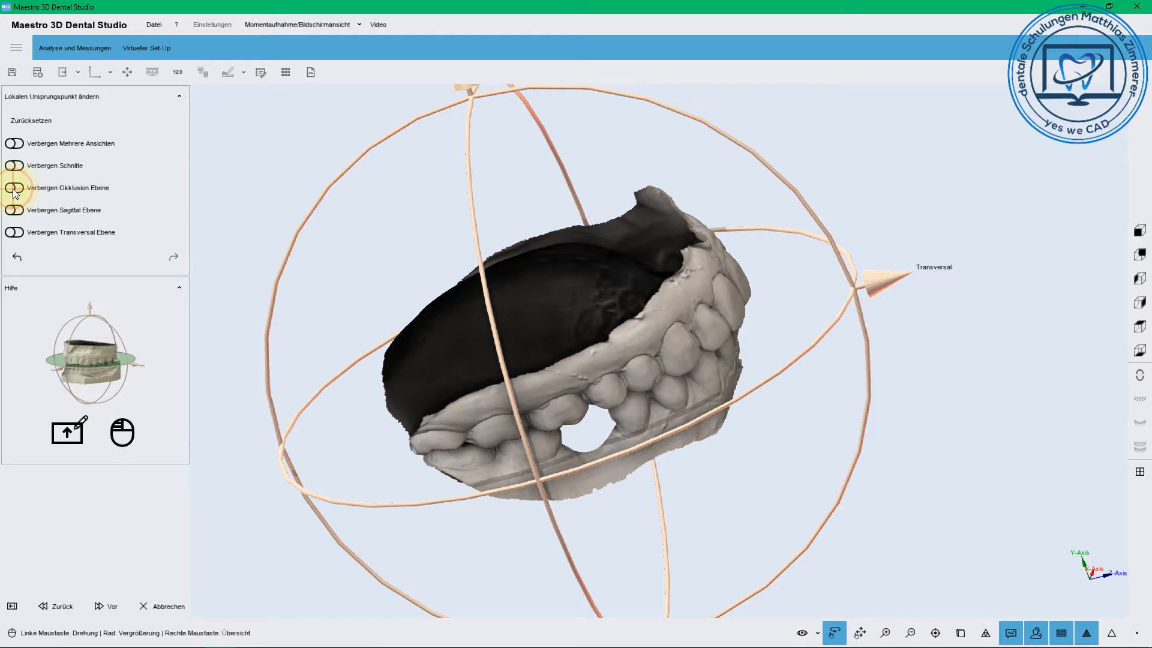
pyautogui.click(14, 188)
pyautogui.click(13, 168)
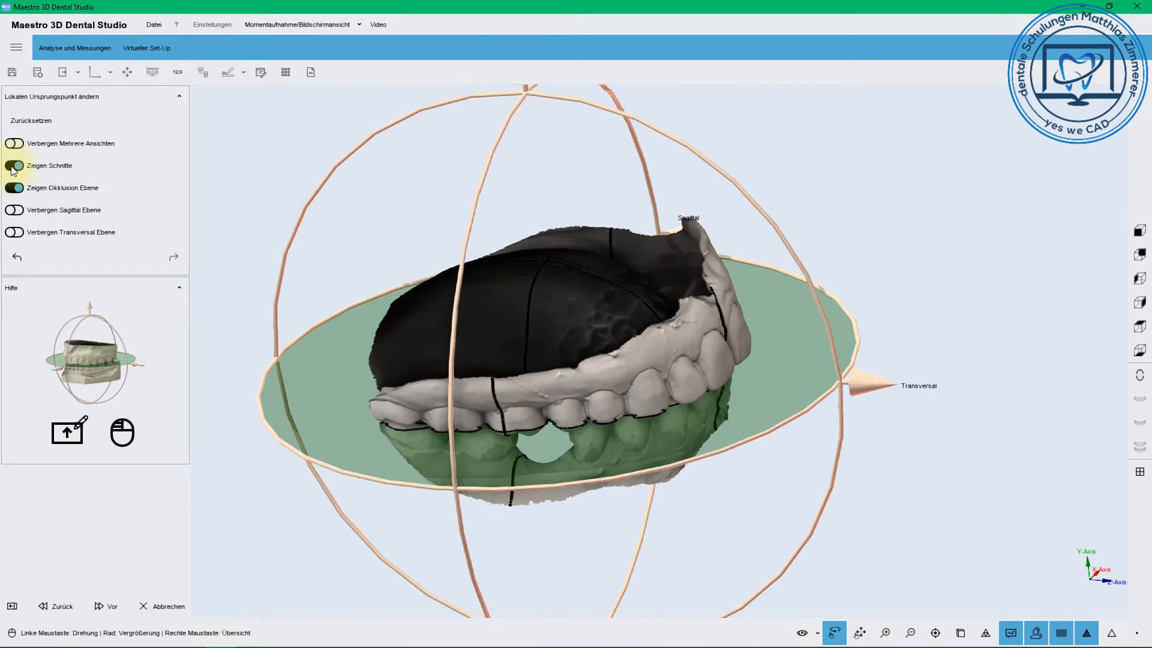
pyautogui.click(12, 165)
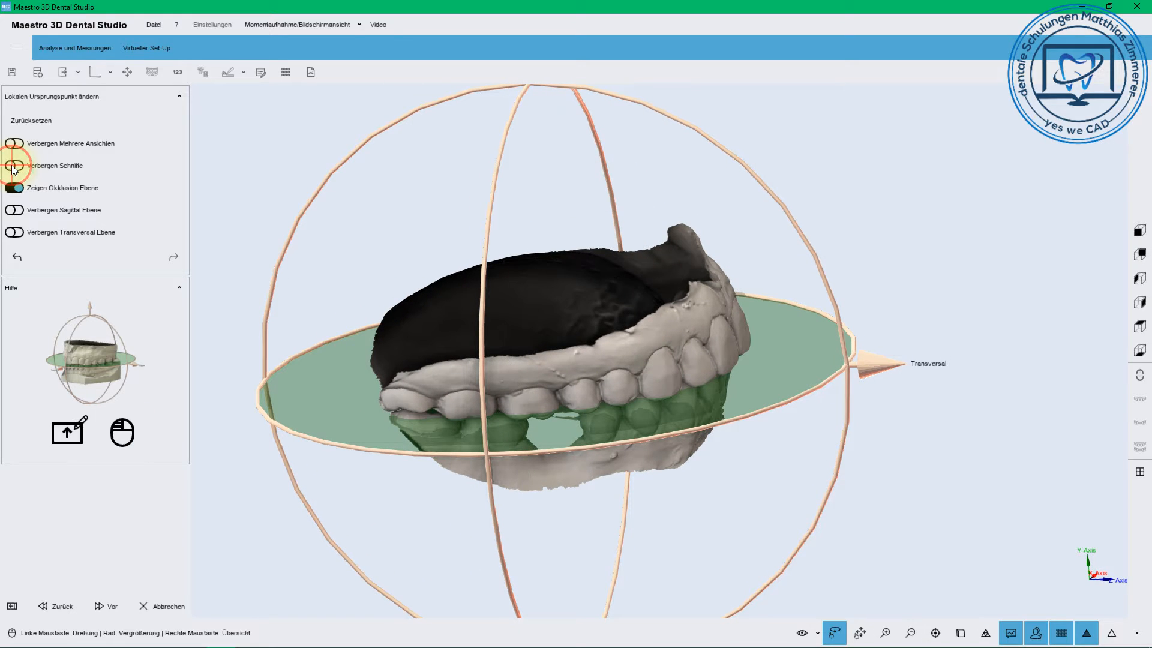
pyautogui.click(13, 166)
pyautogui.click(14, 144)
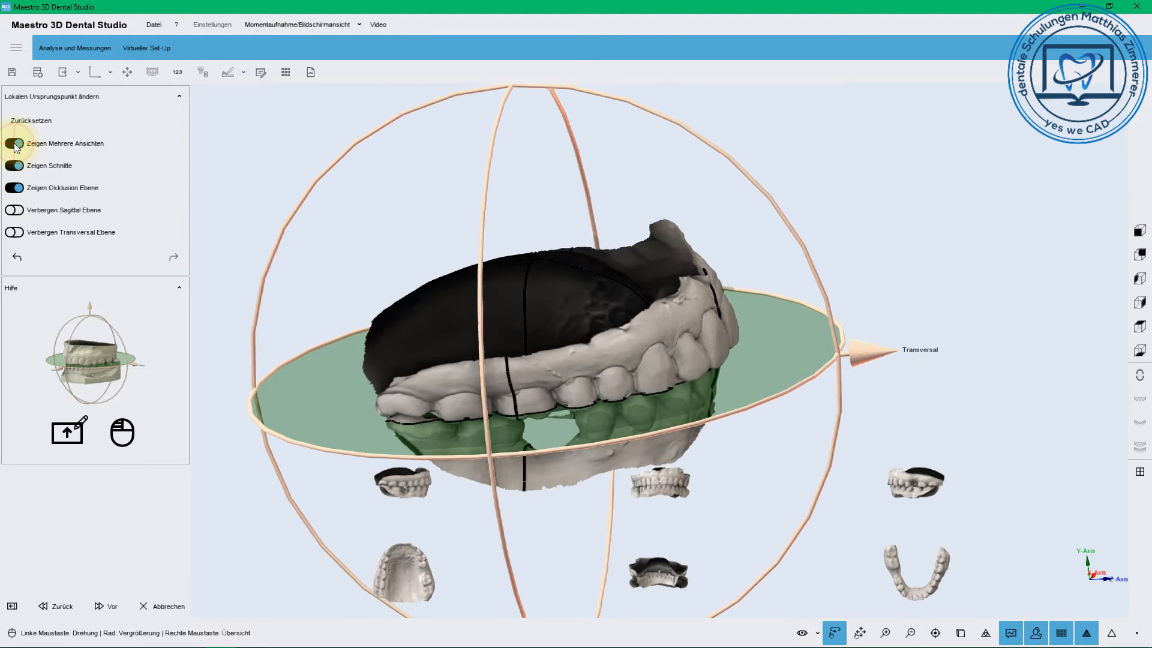
pyautogui.click(14, 144)
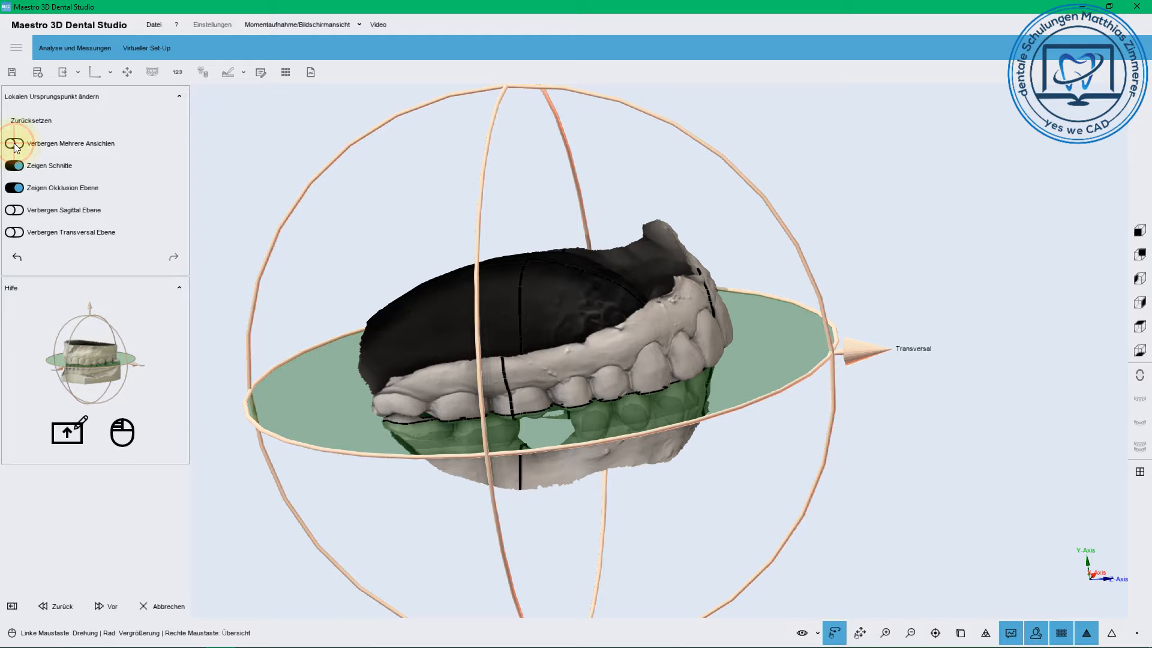
pyautogui.click(13, 144)
# Display the sagittal and transversal planes together with the occlusal plane.
pyautogui.click(16, 212)
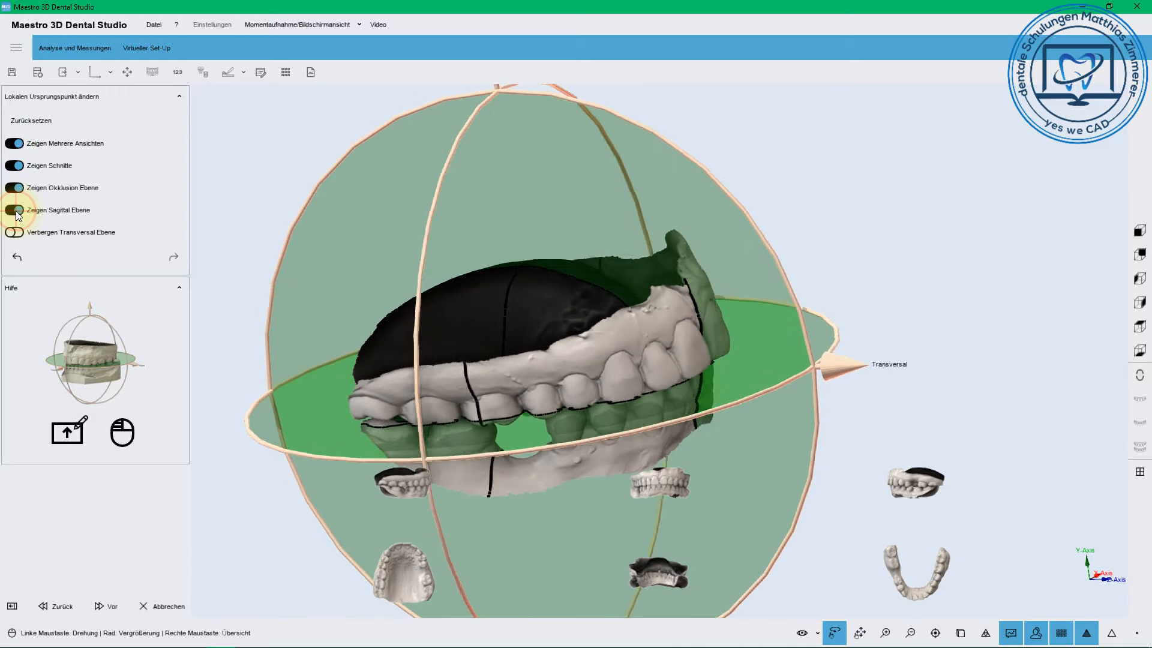
pyautogui.click(18, 234)
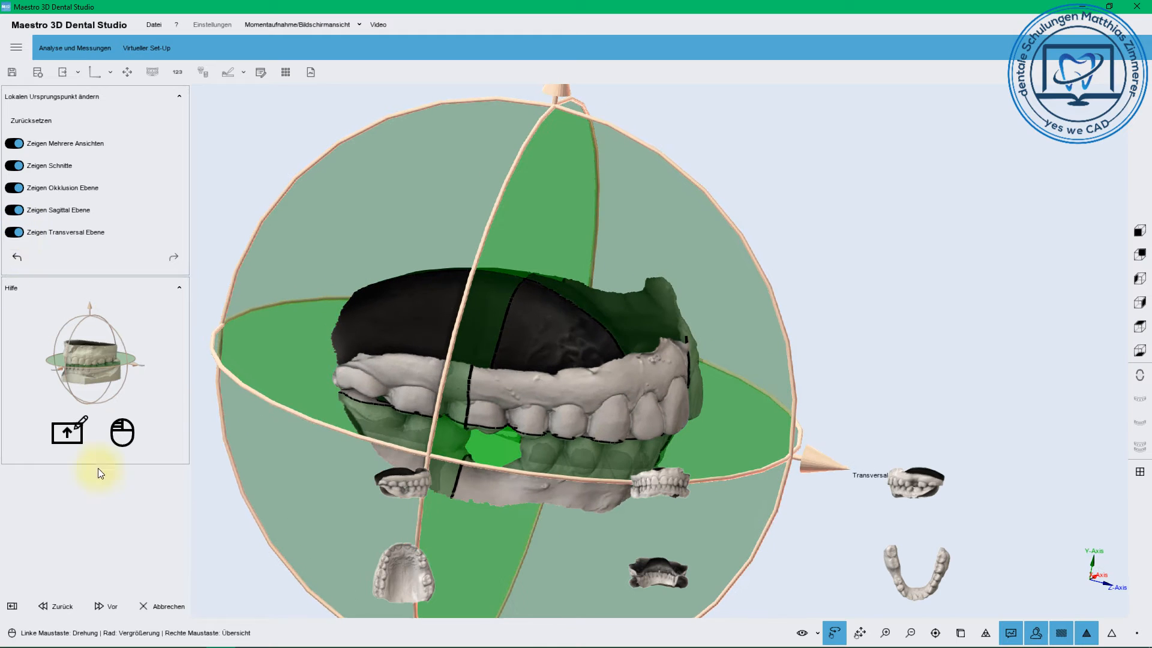
# Adjust the Wachswand opacity in the object display options, and hide both Modell and Wachswand.
pyautogui.click(817, 635)
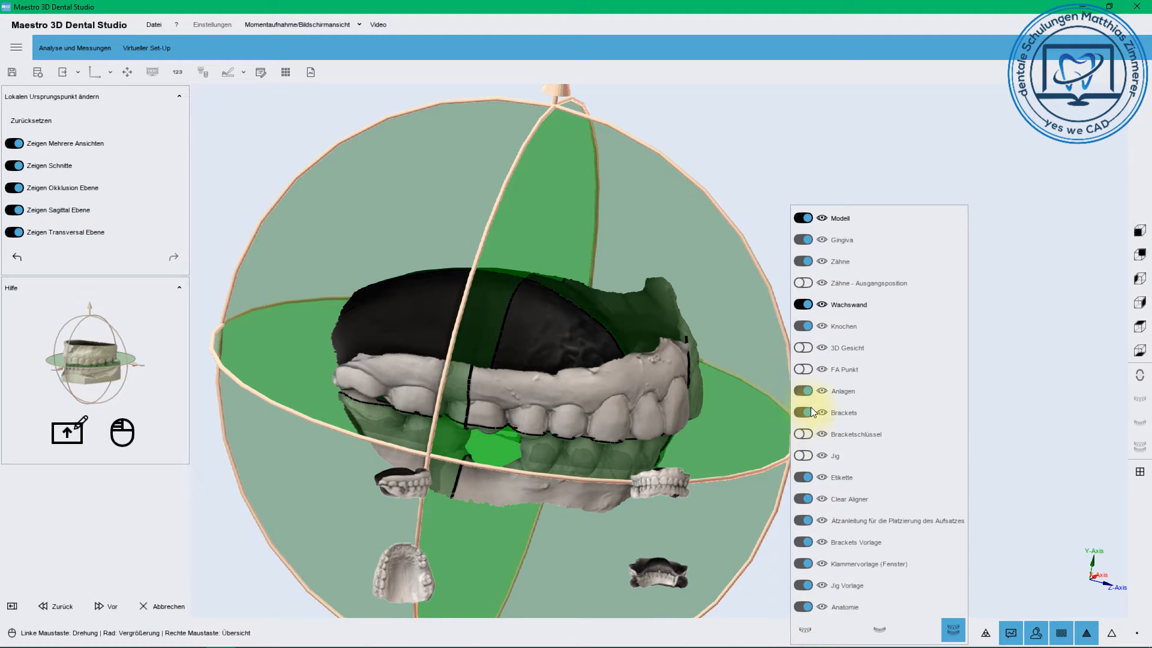
pyautogui.click(801, 305)
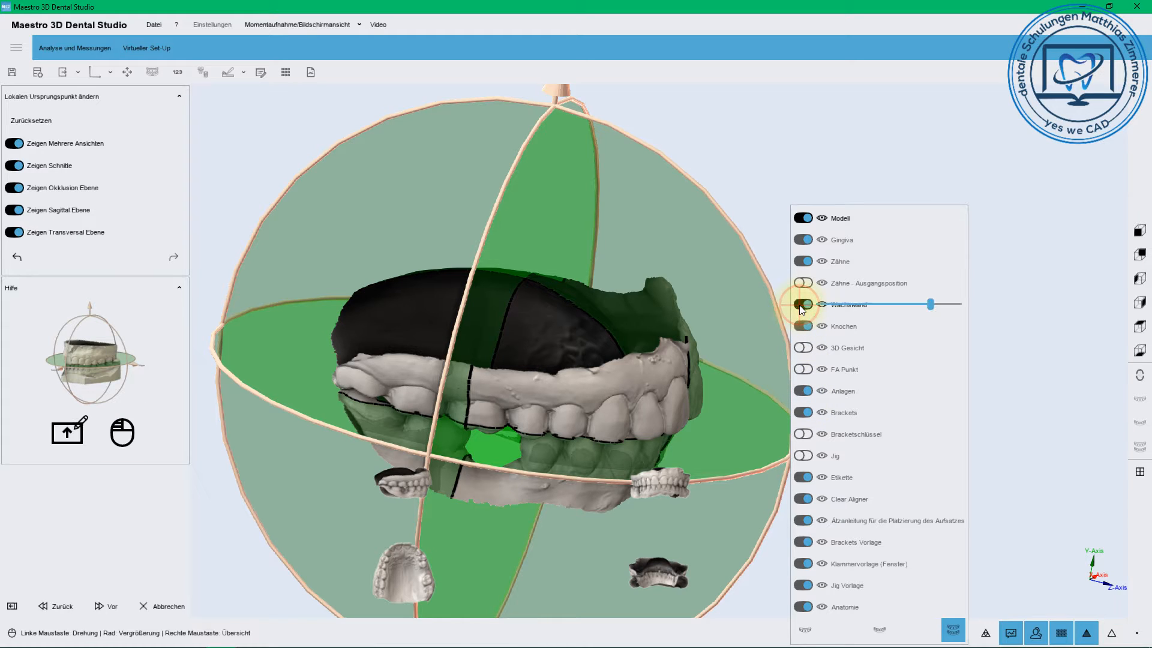
pyautogui.moveTo(930, 305); pyautogui.dragTo(1004, 304)
pyautogui.click(802, 218)
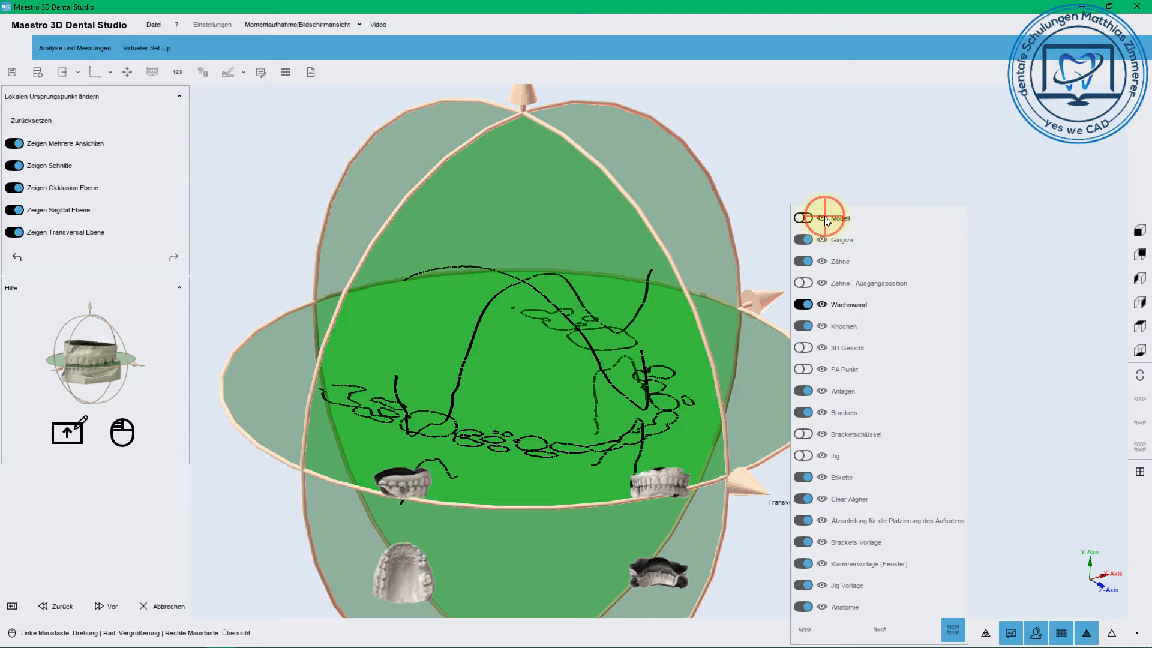
pyautogui.click(803, 218)
pyautogui.click(802, 218)
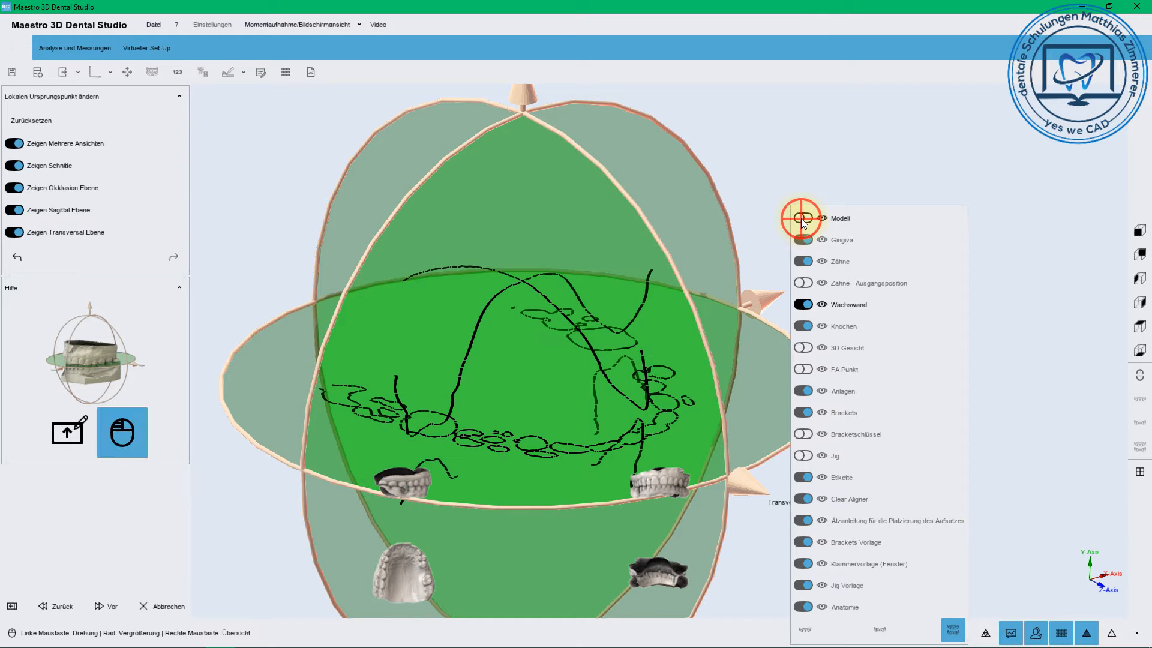
pyautogui.click(804, 305)
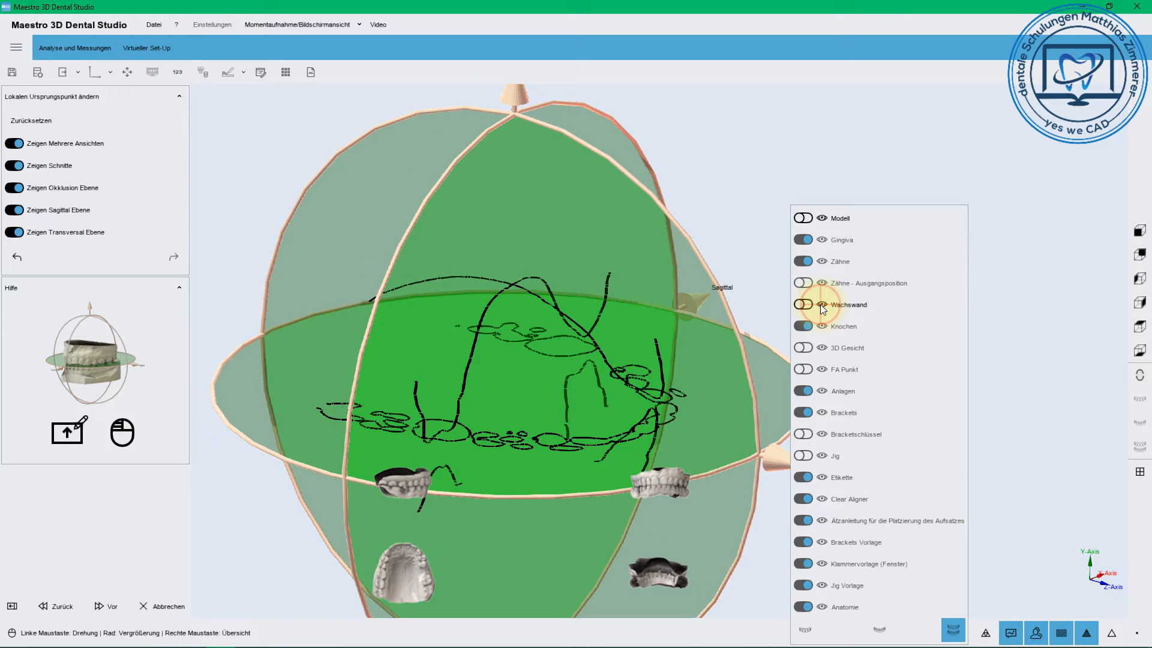
pyautogui.click(799, 260)
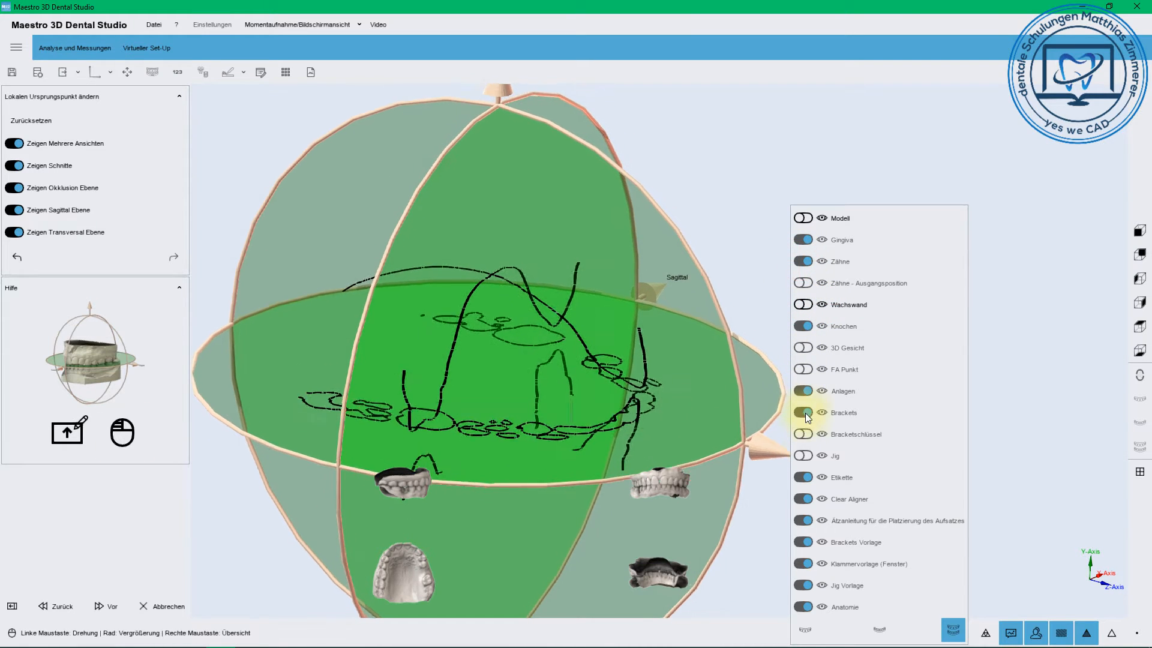
# Accept the local origin change, inspect the aligned model from an oblique angle, and view the model export options.
pyautogui.click(106, 604)
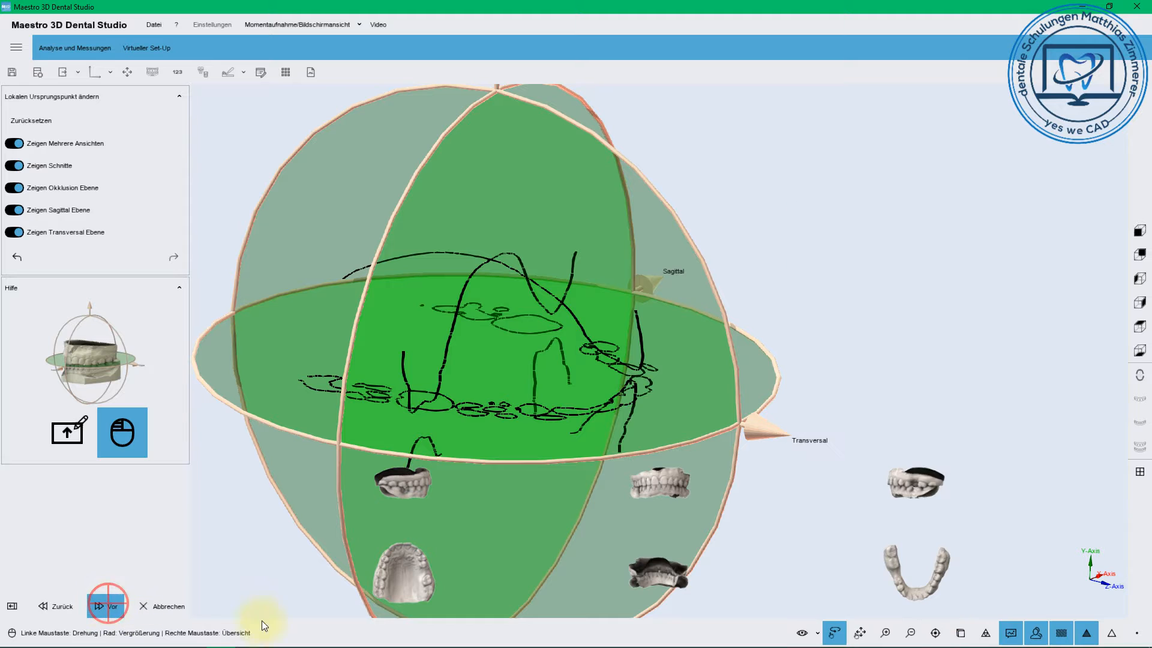
pyautogui.click(593, 373)
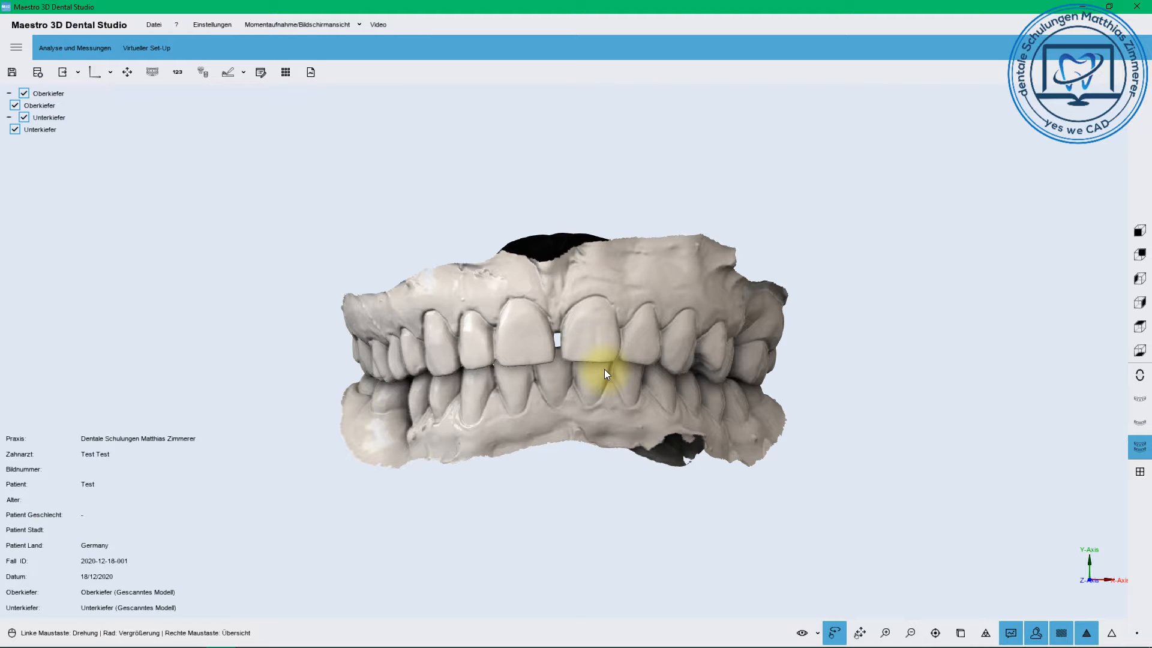
pyautogui.moveTo(604, 370); pyautogui.dragTo(634, 419)
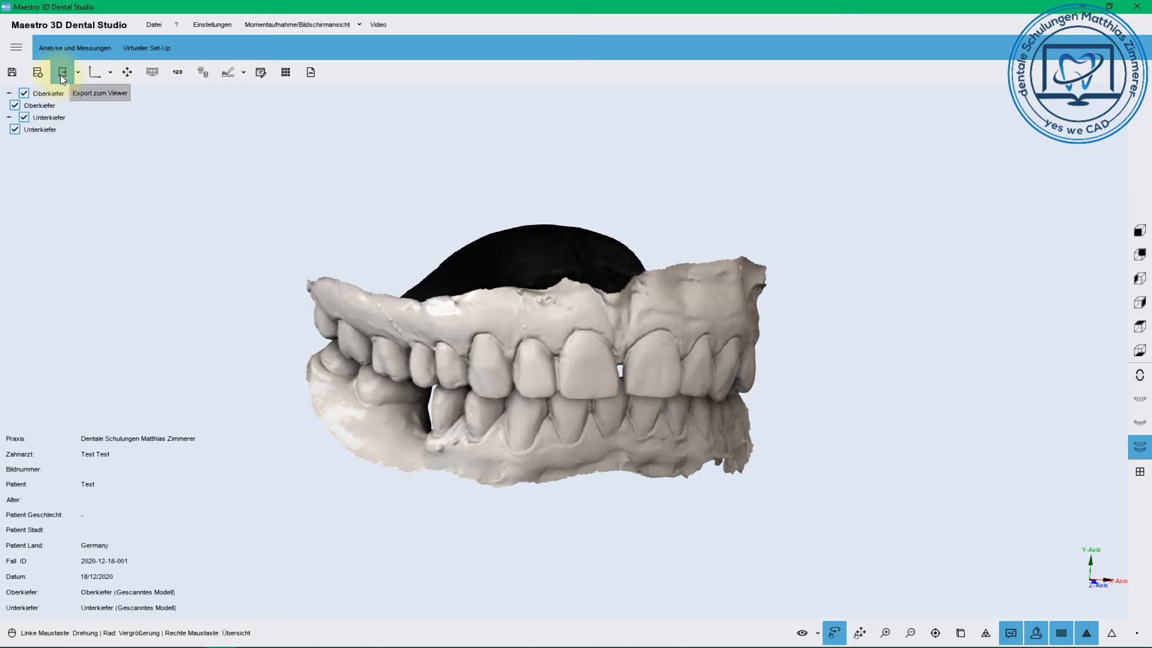
pyautogui.click(77, 73)
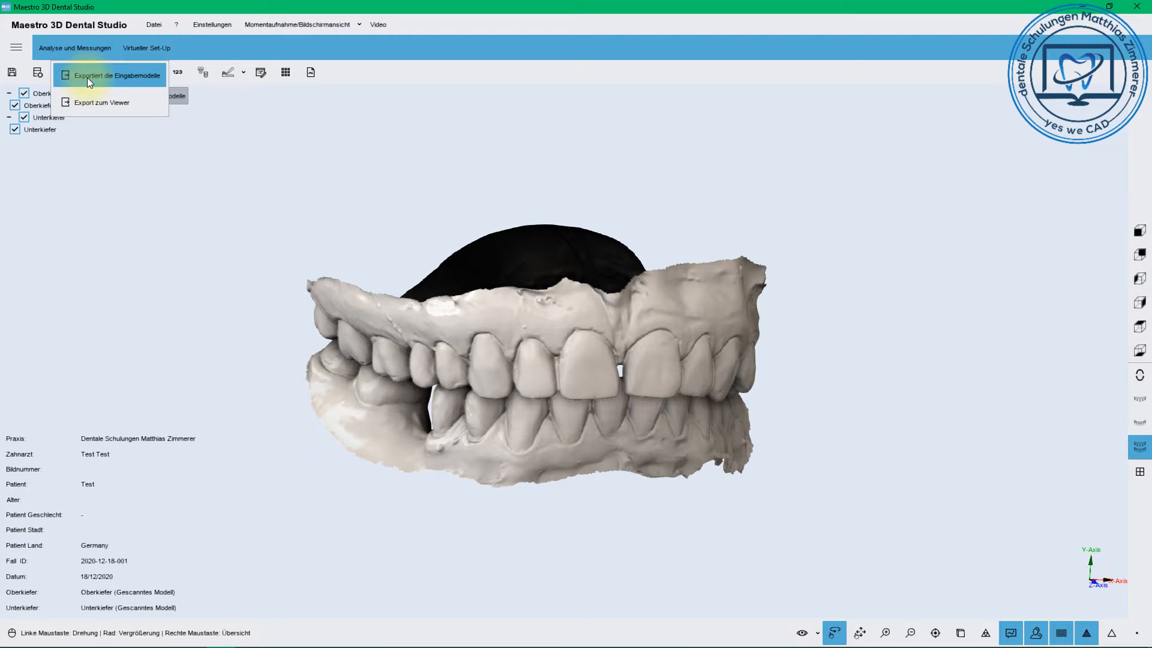
pyautogui.click(100, 163)
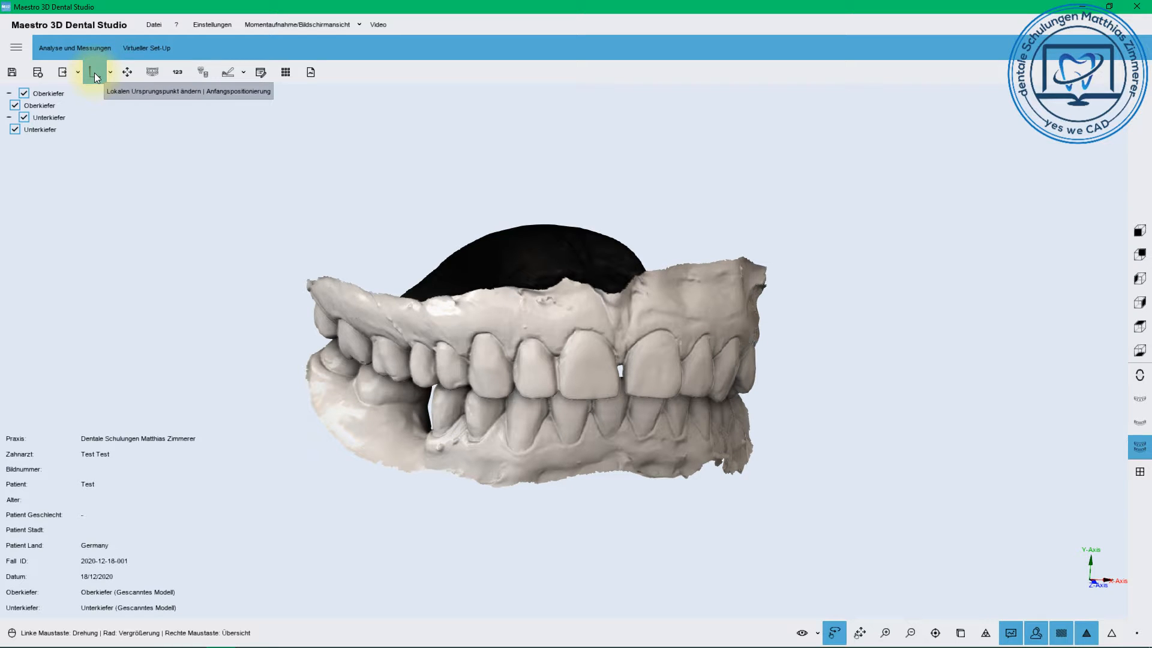
# Start the articulation change and choose Oberkiefer, followed by Unterkiefer, as the jaw to move.
pyautogui.click(127, 72)
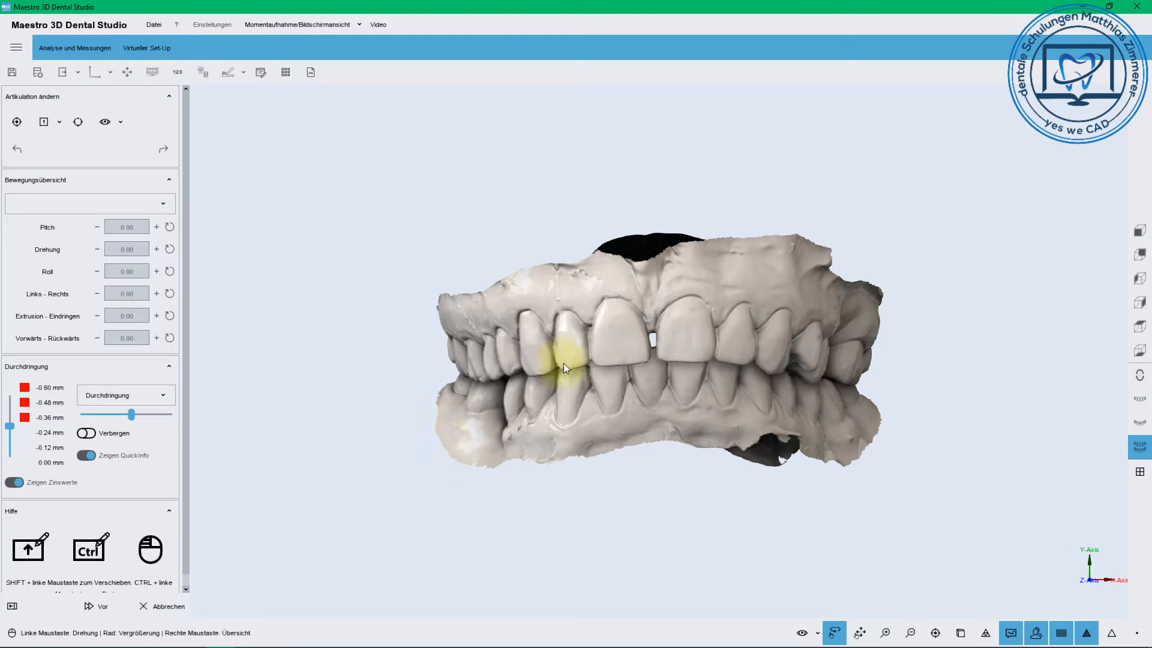
pyautogui.click(166, 204)
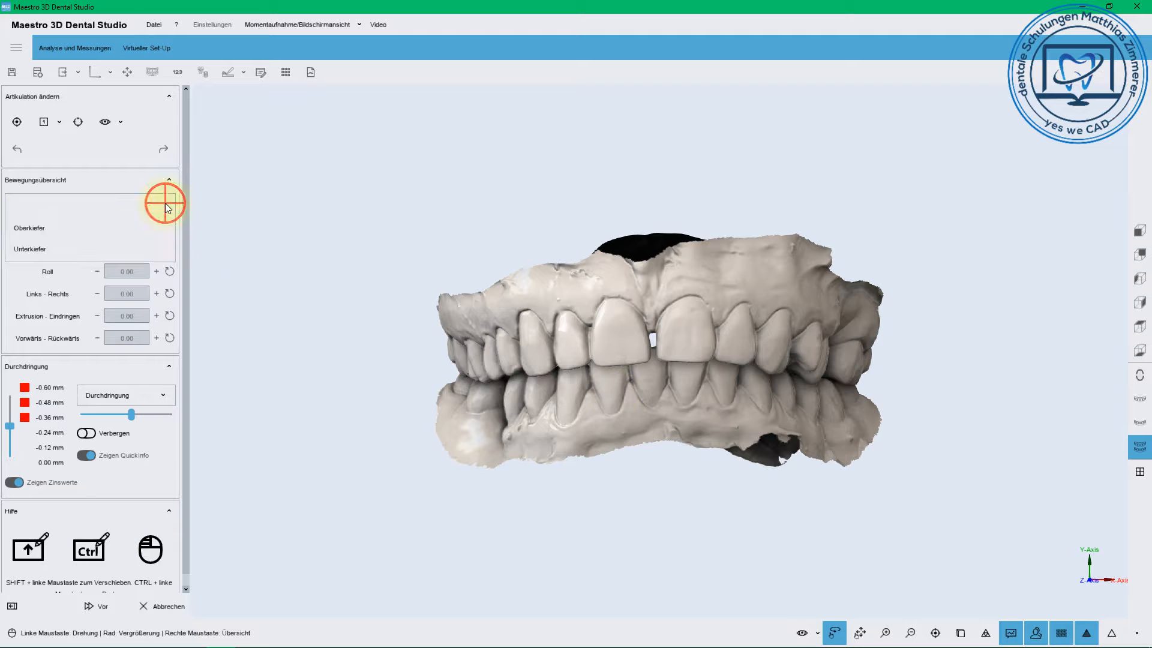
pyautogui.click(67, 229)
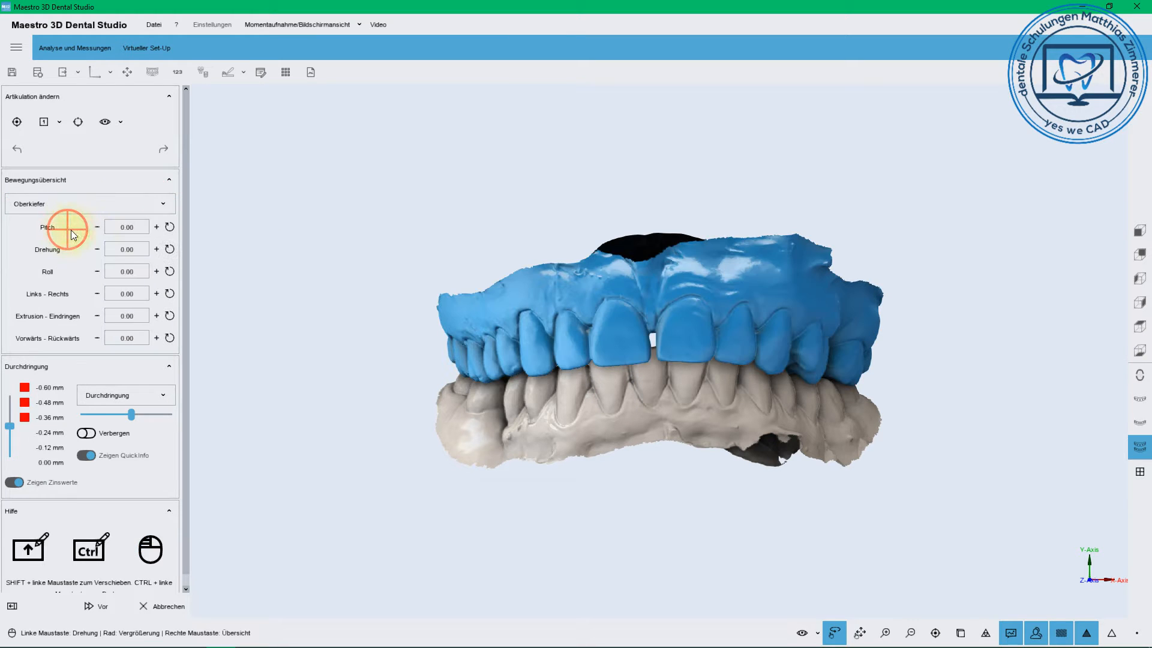
pyautogui.click(163, 204)
pyautogui.click(145, 250)
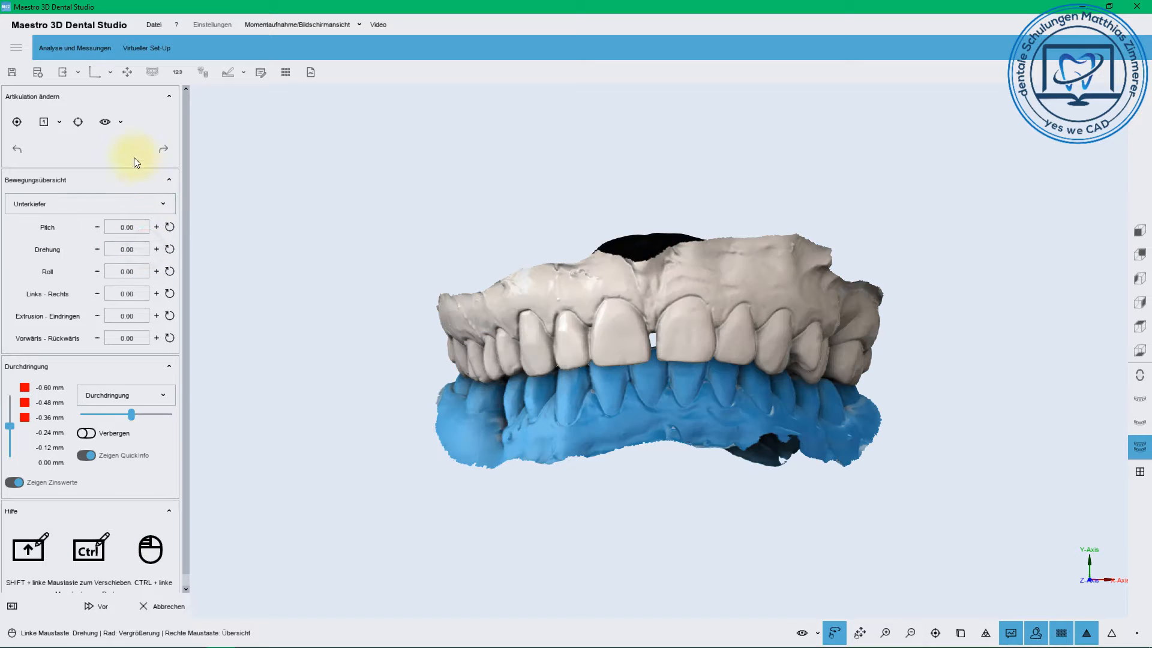
# Display the occlusal and sagittal planes on the two jaws.
pyautogui.click(124, 127)
pyautogui.click(111, 127)
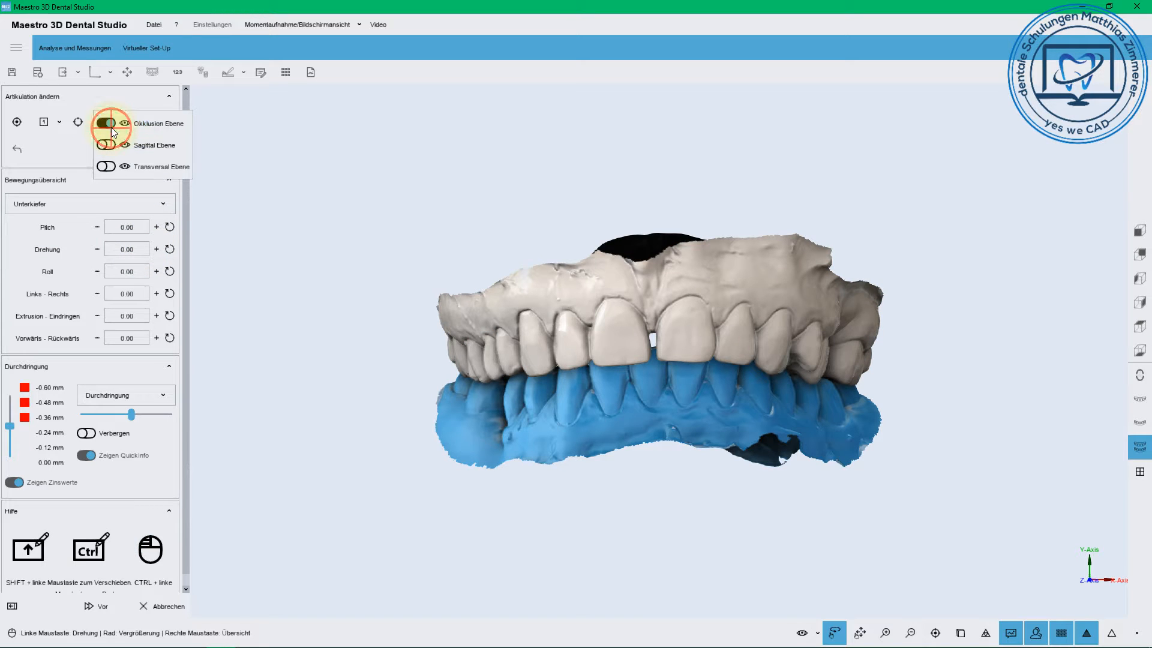
pyautogui.click(530, 233)
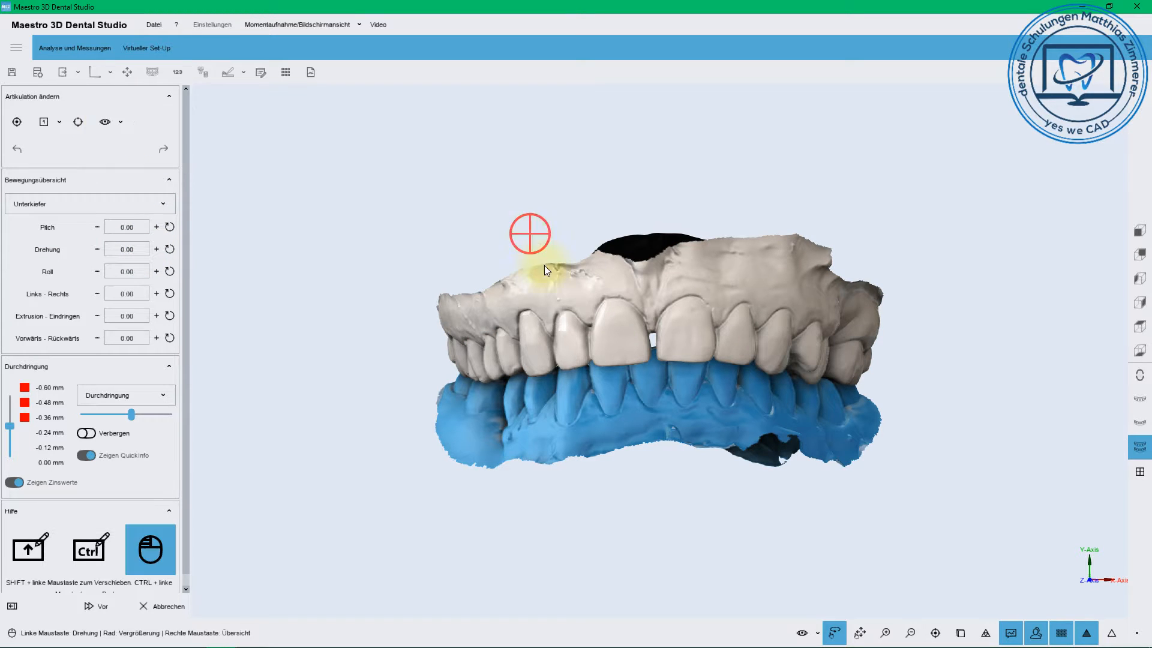
pyautogui.moveTo(544, 266); pyautogui.dragTo(555, 287)
pyautogui.click(121, 123)
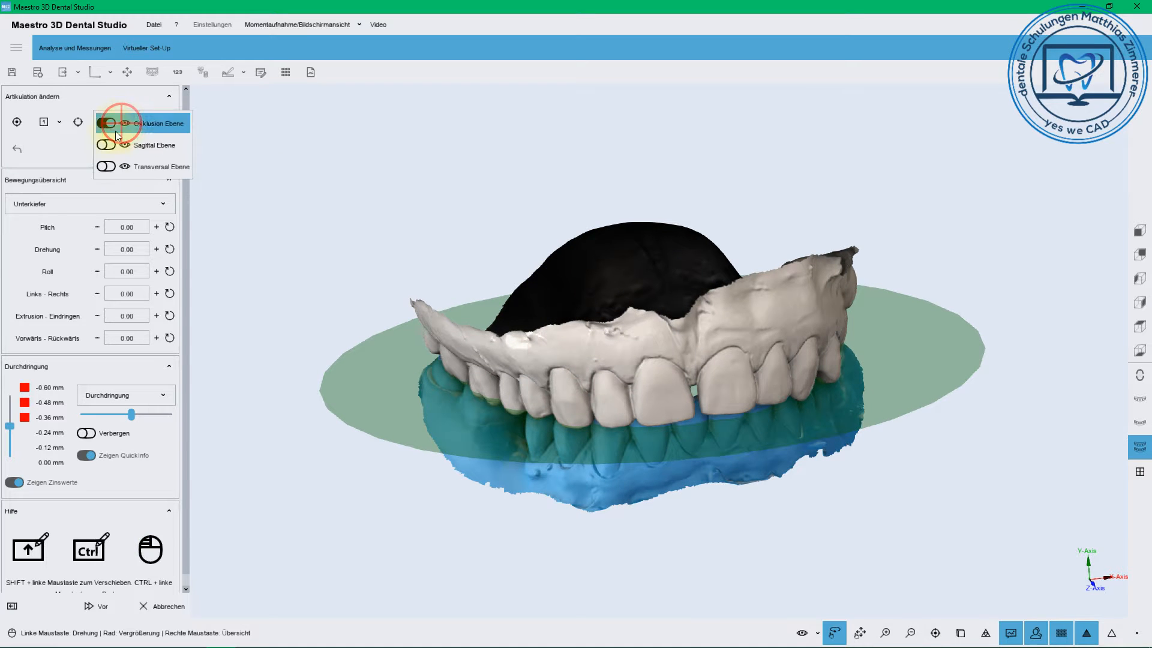
pyautogui.click(110, 144)
pyautogui.moveTo(356, 270); pyautogui.dragTo(342, 263)
# Split the display into two parts and tilt the frontal view of the jaws slightly.
pyautogui.click(59, 124)
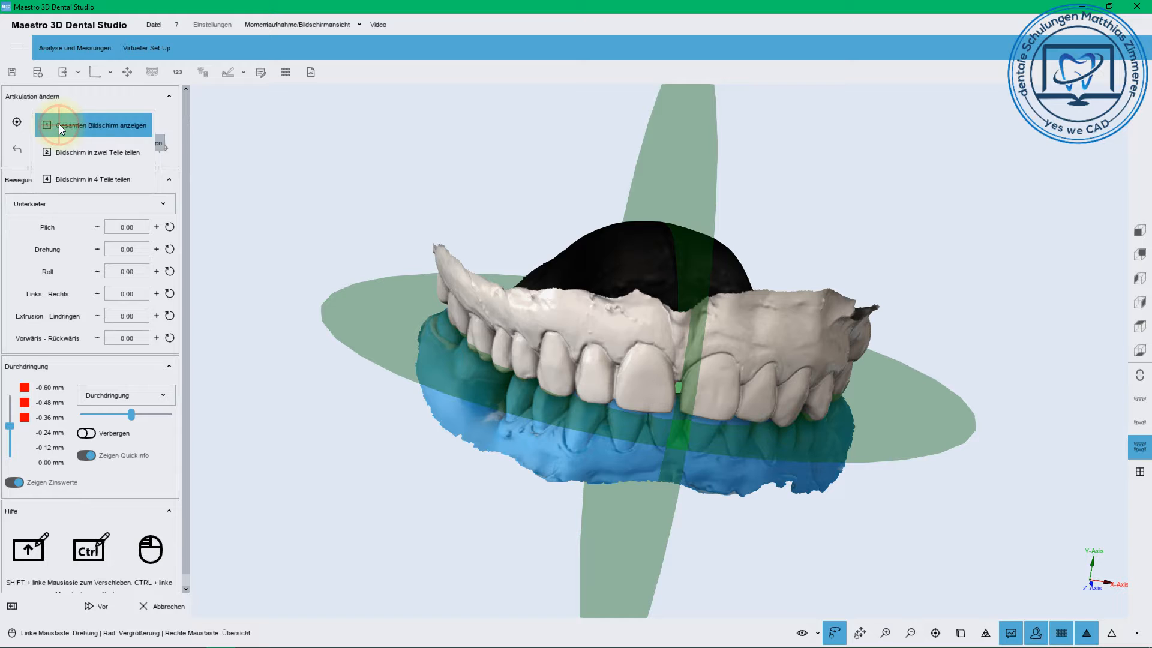
pyautogui.click(61, 147)
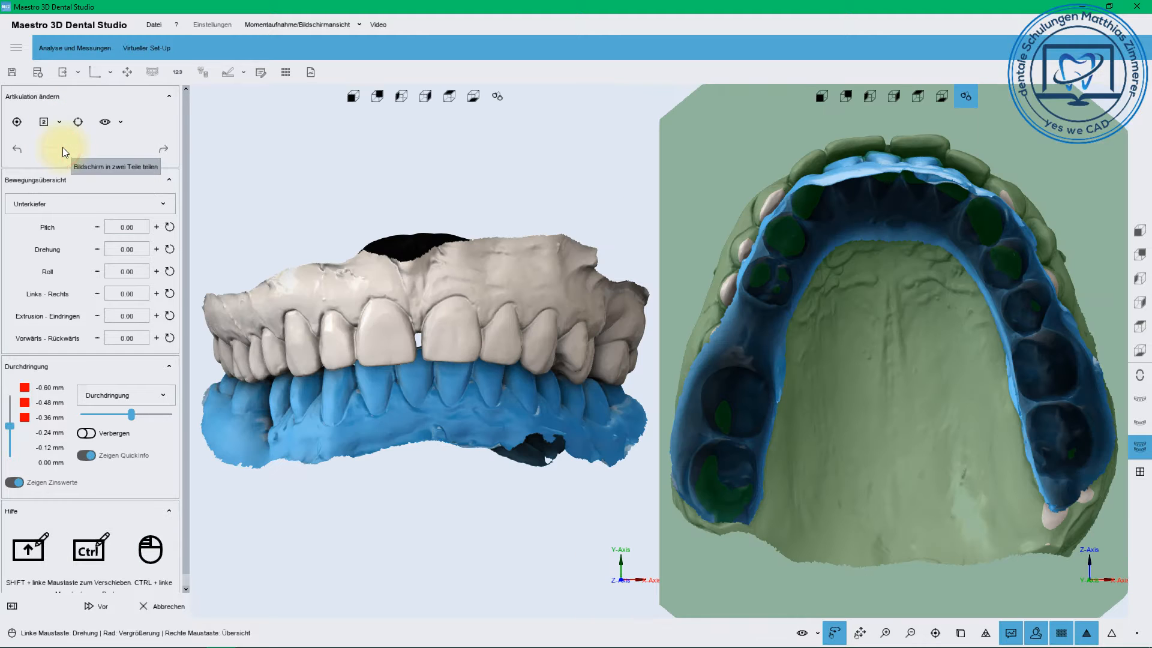
pyautogui.moveTo(559, 163)
pyautogui.mouseDown()
pyautogui.moveTo(561, 193)
pyautogui.moveTo(560, 170)
pyautogui.mouseUp()
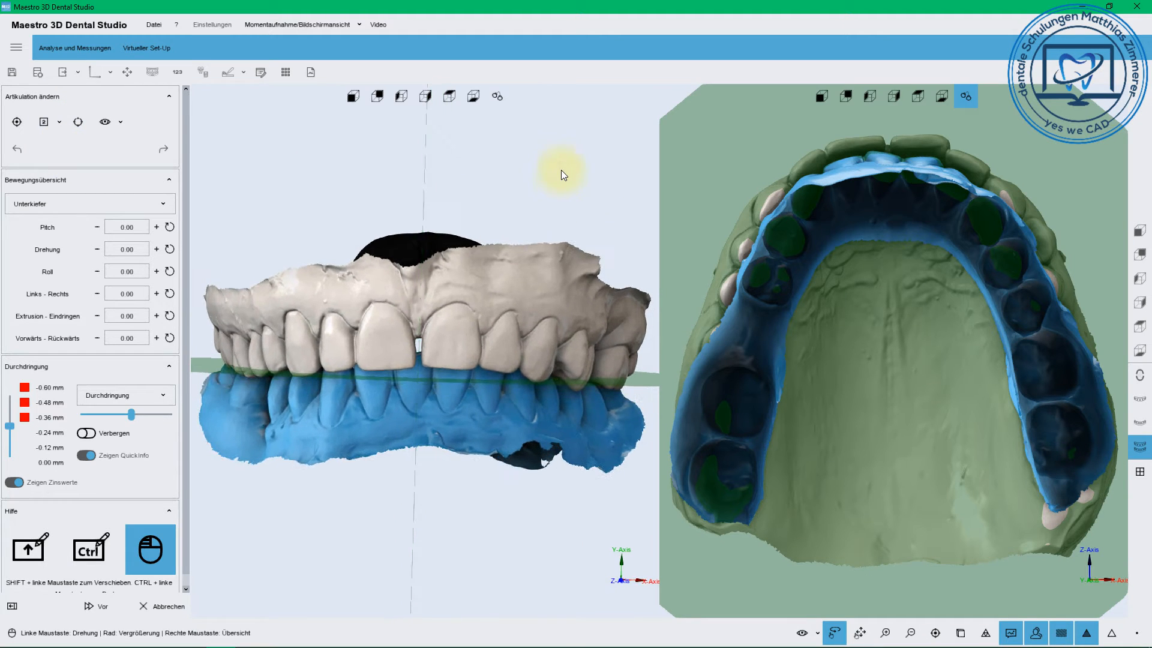
pyautogui.moveTo(479, 224)
pyautogui.mouseDown()
pyautogui.moveTo(477, 251)
pyautogui.moveTo(479, 234)
pyautogui.mouseUp()
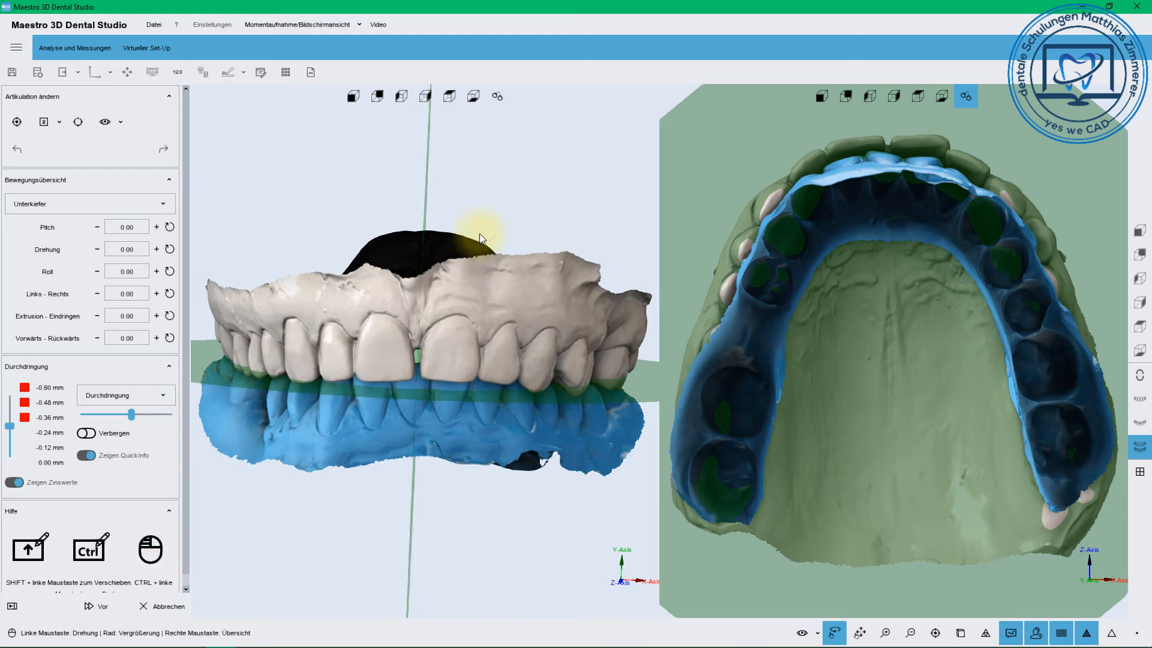
# Shift the lower jaw freehand by about 0.63 Links - Rechts, -2.88 Extrusion - Eindringen and 0.65 Vorwärts - Rückwärts.
pyautogui.moveTo(443, 415); pyautogui.dragTo(443, 405)
pyautogui.moveTo(444, 405); pyautogui.dragTo(290, 301)
pyautogui.rightClick(441, 402)
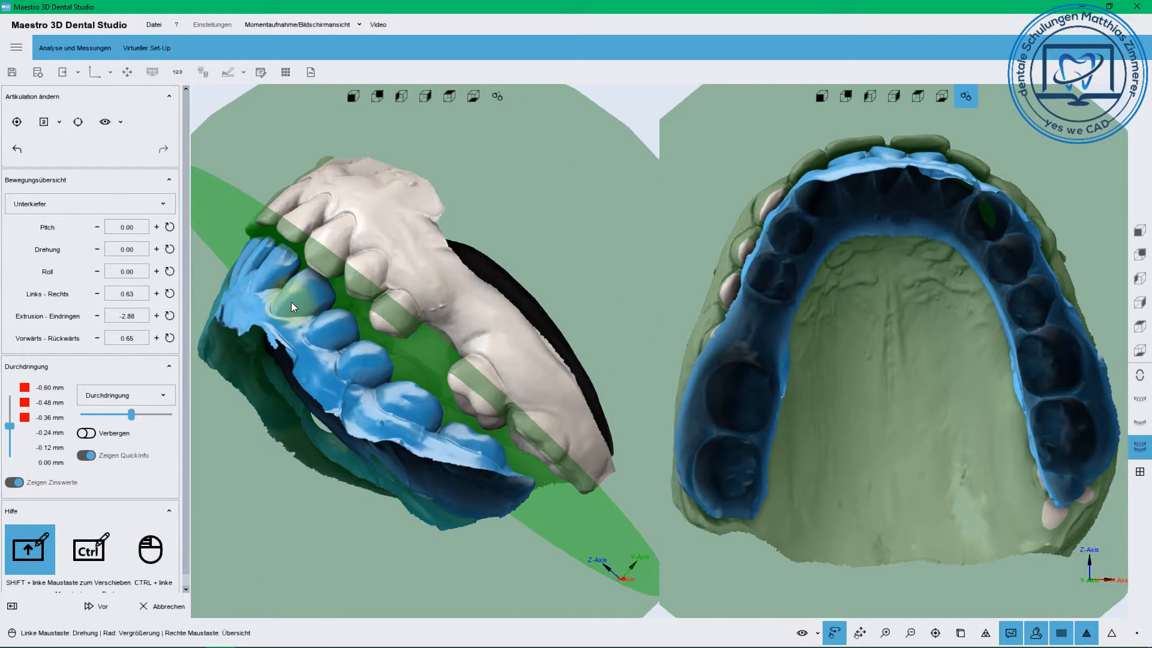
# Reset the Unterkiefer's Links - Rechts, Extrusion - Eindringen and Vorwärts - Rückwärts movements to their defaults.
pyautogui.click(170, 293)
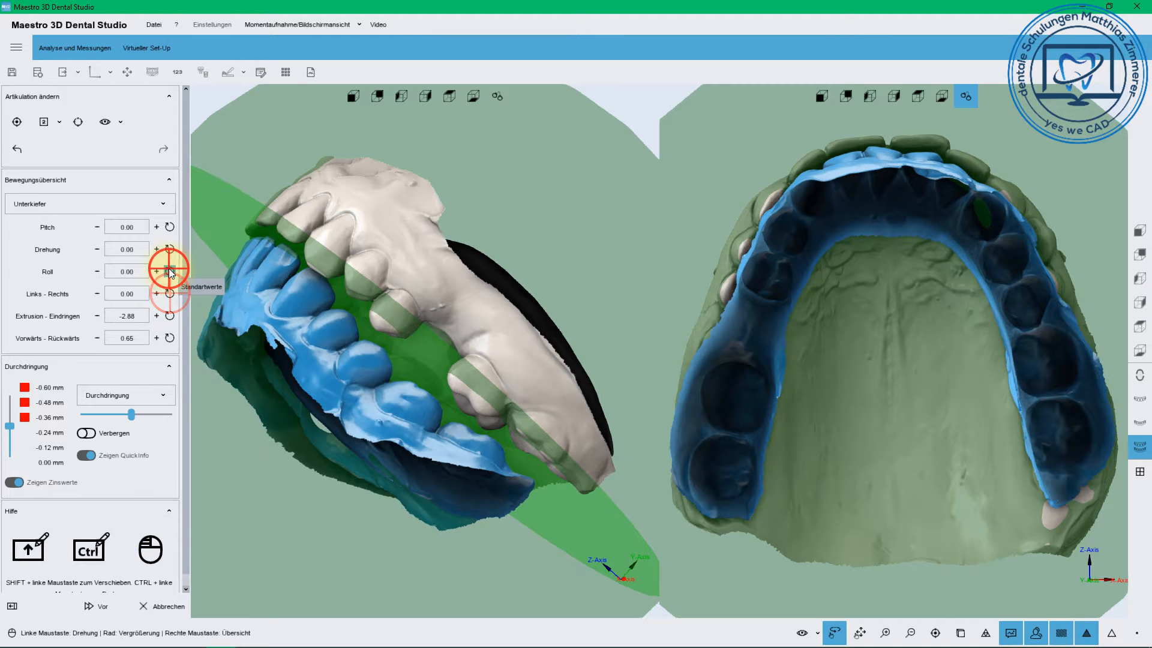
pyautogui.click(171, 316)
pyautogui.click(170, 338)
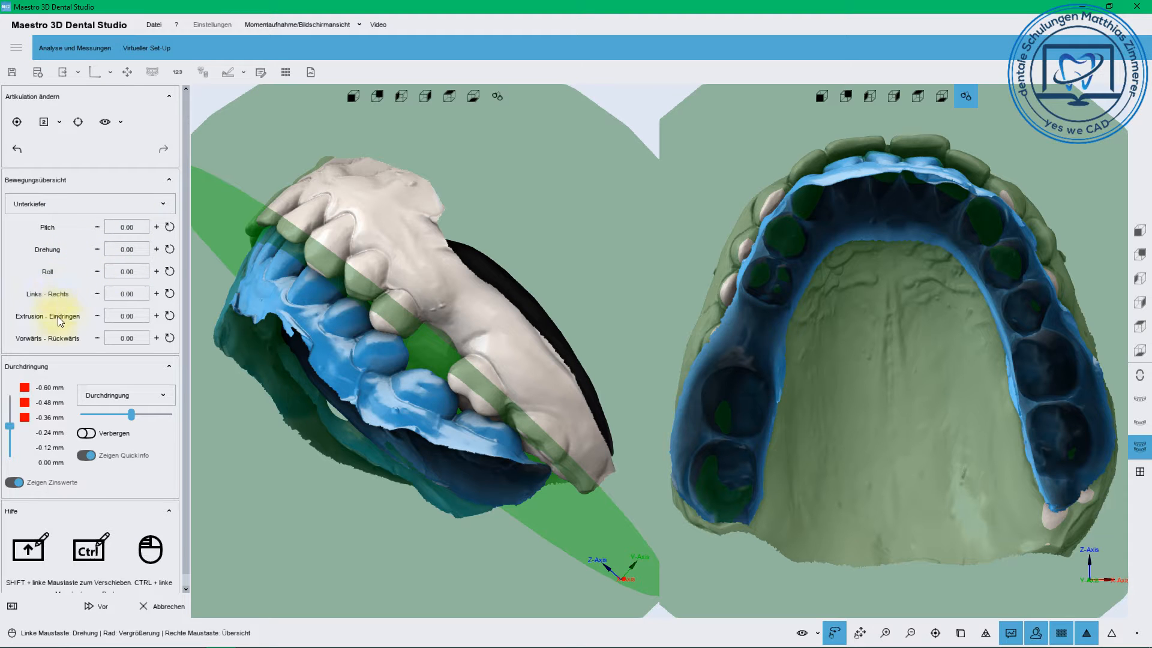
# Set the Unterkiefer's Extrusion - Eindringen to -0.80 in single increments and return to a frontal view.
pyautogui.click(99, 318)
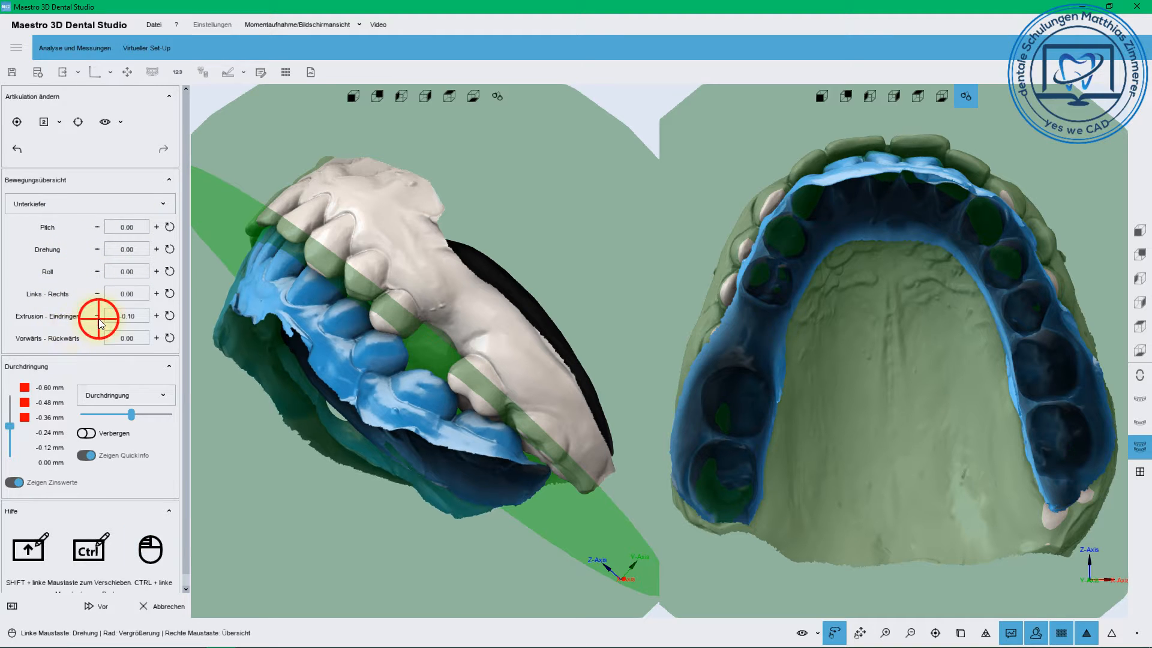
pyautogui.click(99, 319)
pyautogui.click(98, 319)
pyautogui.click(98, 319)
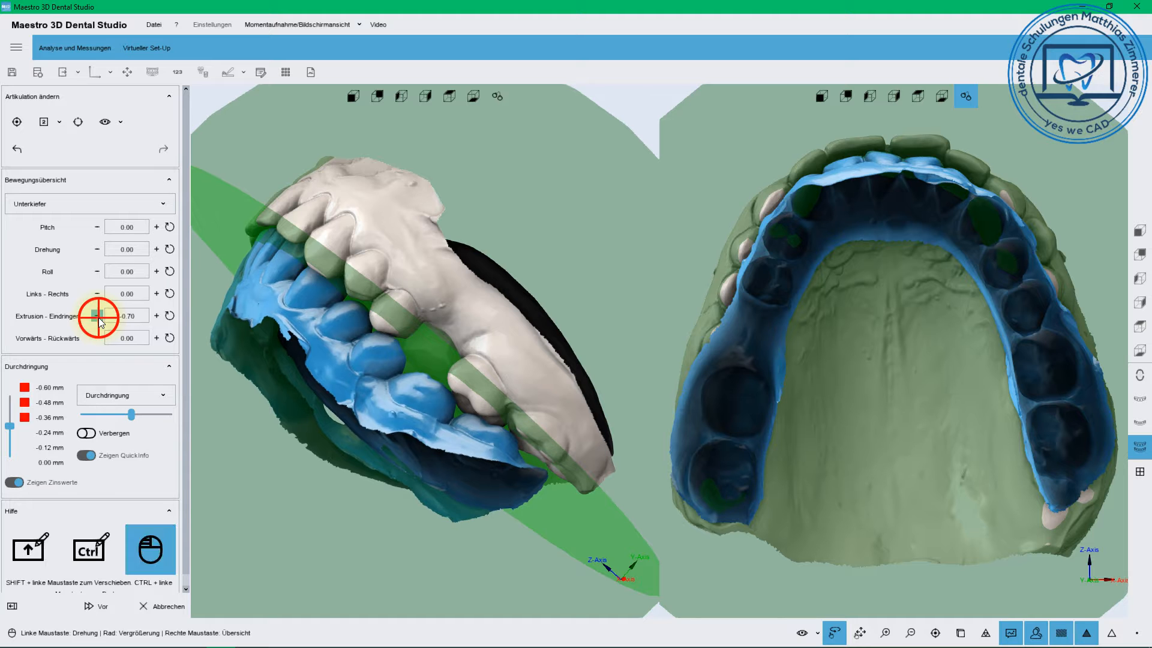
pyautogui.moveTo(342, 353); pyautogui.dragTo(498, 311)
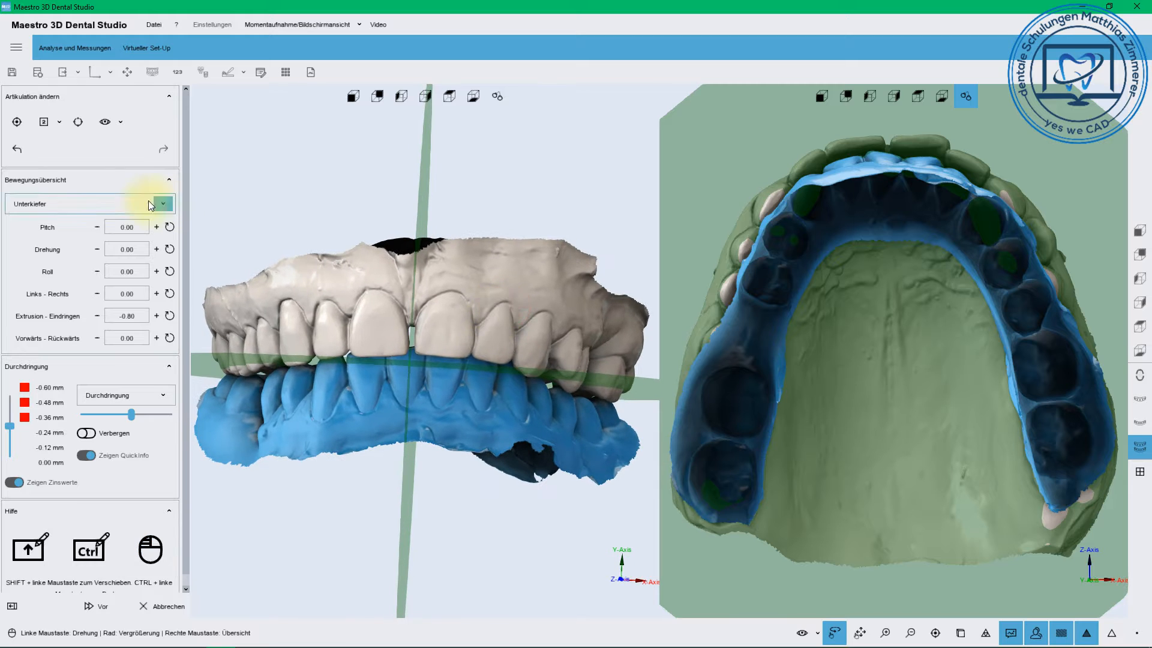
# Shift the Unterkiefer sideways in single increments to a Links - Rechts value of -1.80.
pyautogui.click(156, 293)
pyautogui.click(97, 292)
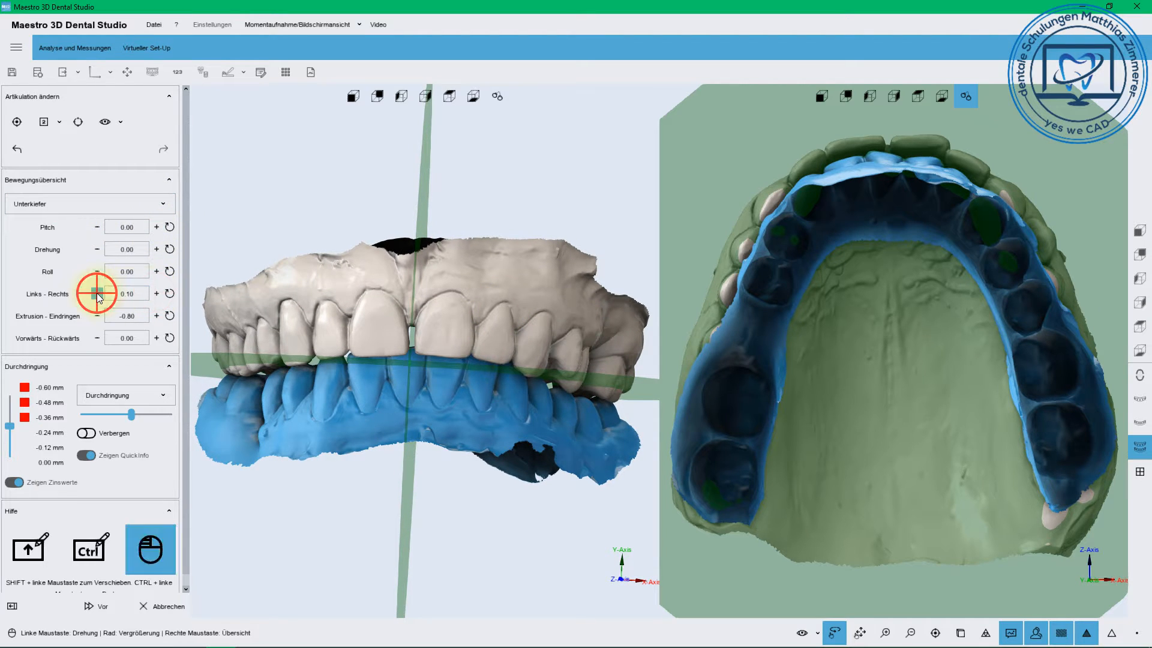
pyautogui.click(97, 293)
pyautogui.click(98, 294)
pyautogui.click(99, 293)
pyautogui.click(98, 293)
pyautogui.click(97, 294)
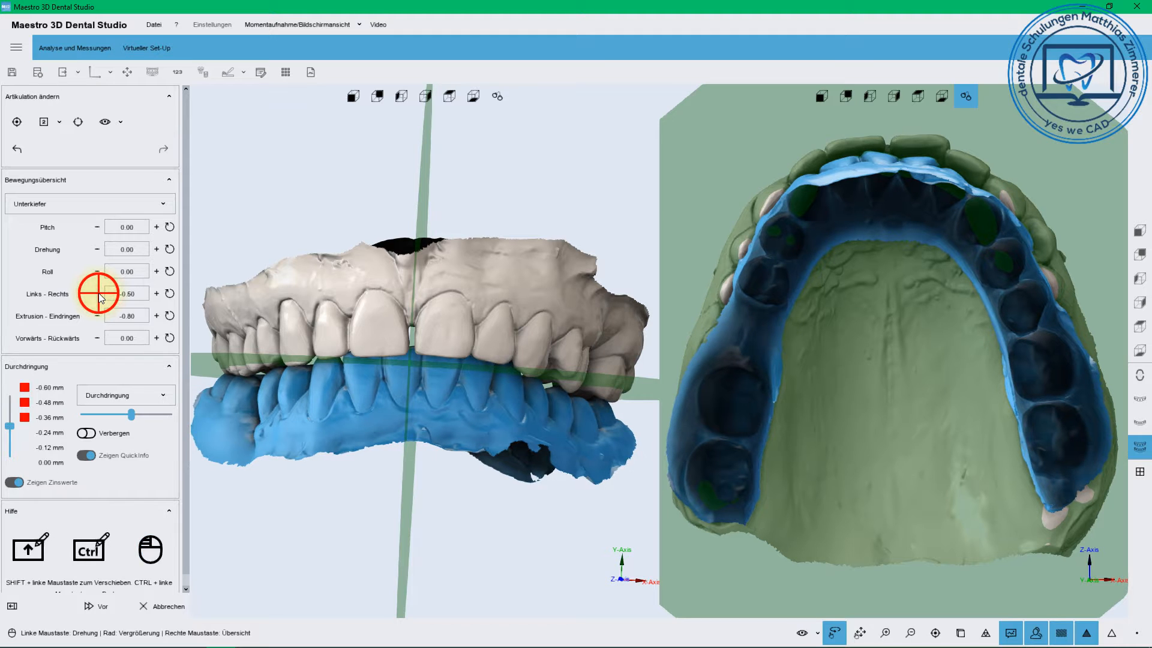
pyautogui.click(97, 293)
pyautogui.click(97, 294)
pyautogui.click(97, 293)
pyautogui.click(97, 293)
pyautogui.click(98, 293)
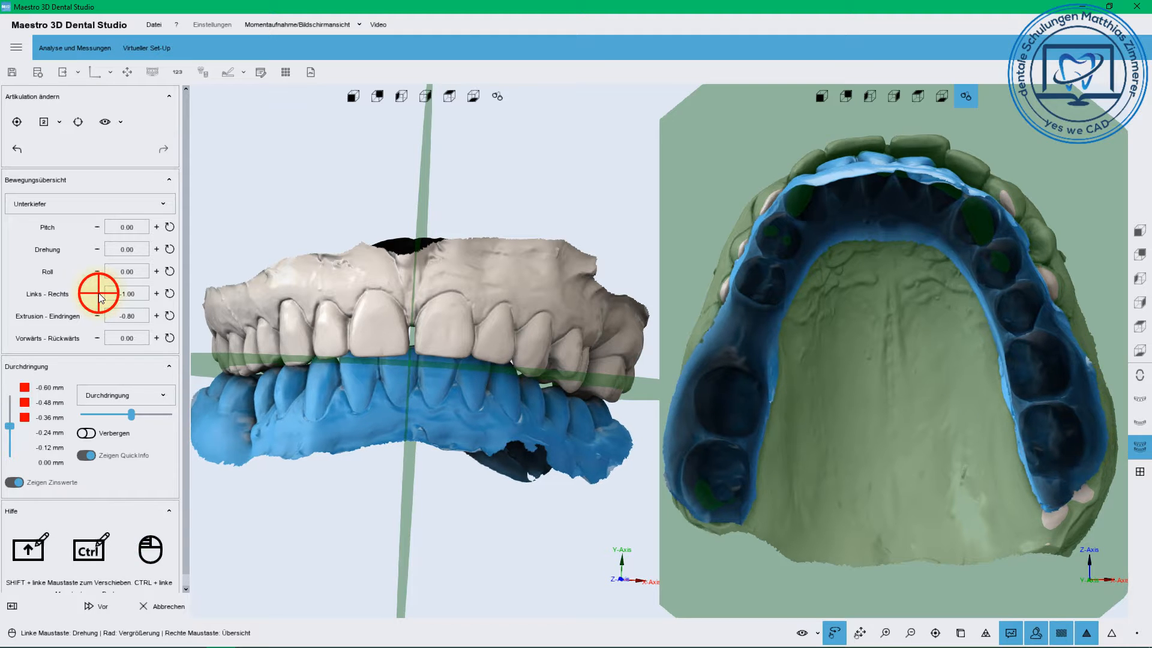
pyautogui.click(97, 293)
pyautogui.click(98, 294)
pyautogui.click(97, 293)
pyautogui.click(98, 293)
pyautogui.click(98, 293)
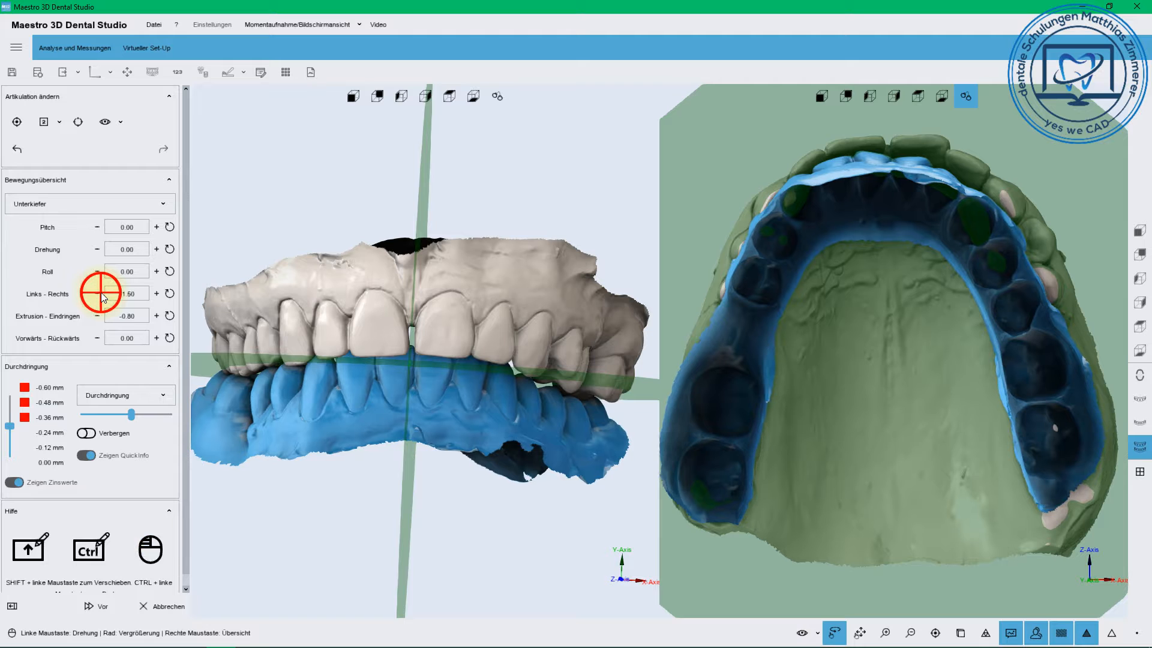
pyautogui.click(98, 294)
pyautogui.click(98, 293)
pyautogui.click(98, 293)
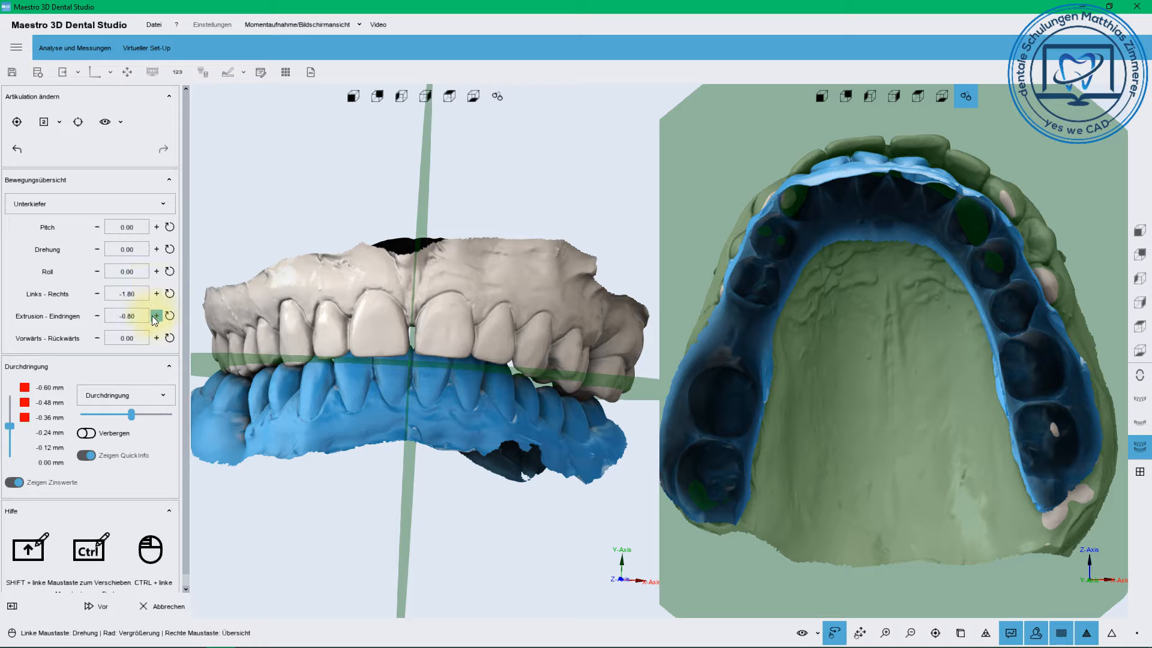
# Lower the Unterkiefer in single increments to an Extrusion - Eindringen value of -1.50.
pyautogui.click(99, 317)
pyautogui.click(99, 316)
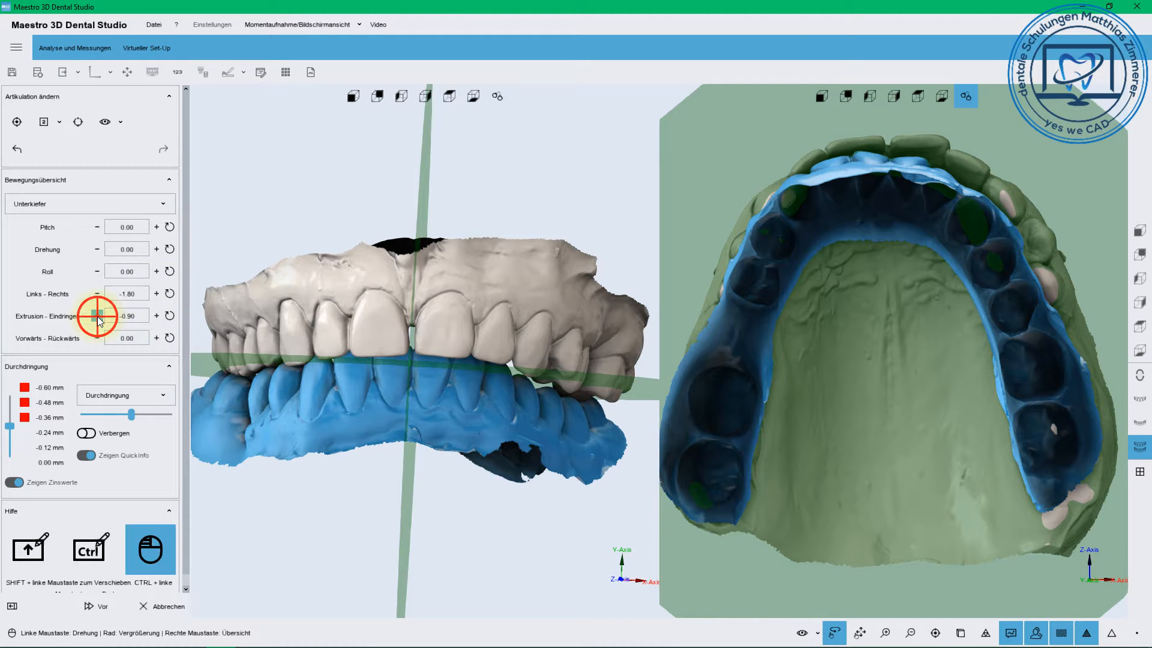
pyautogui.click(100, 317)
pyautogui.click(100, 317)
pyautogui.click(99, 316)
pyautogui.click(99, 316)
pyautogui.click(99, 316)
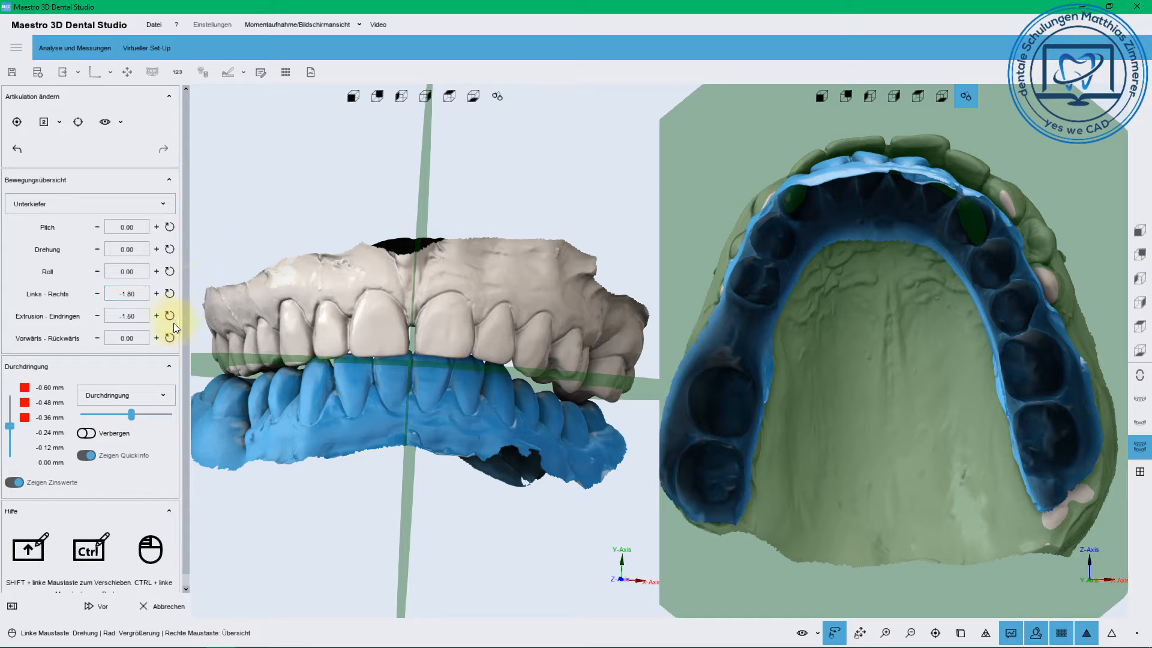
# Move and rotate the Unterkiefer freehand to about Pitch 0.20, Drehung 0.32, Roll -3.10, Links - Rechts -1.66, Extrusion - Eindringen -2.22 and Vorwärts - Rückwärts -0.12.
pyautogui.moveTo(424, 435); pyautogui.dragTo(372, 285)
pyautogui.keyDown('shift'); pyautogui.moveTo(539, 368); pyautogui.dragTo(535, 355); pyautogui.keyUp('shift')
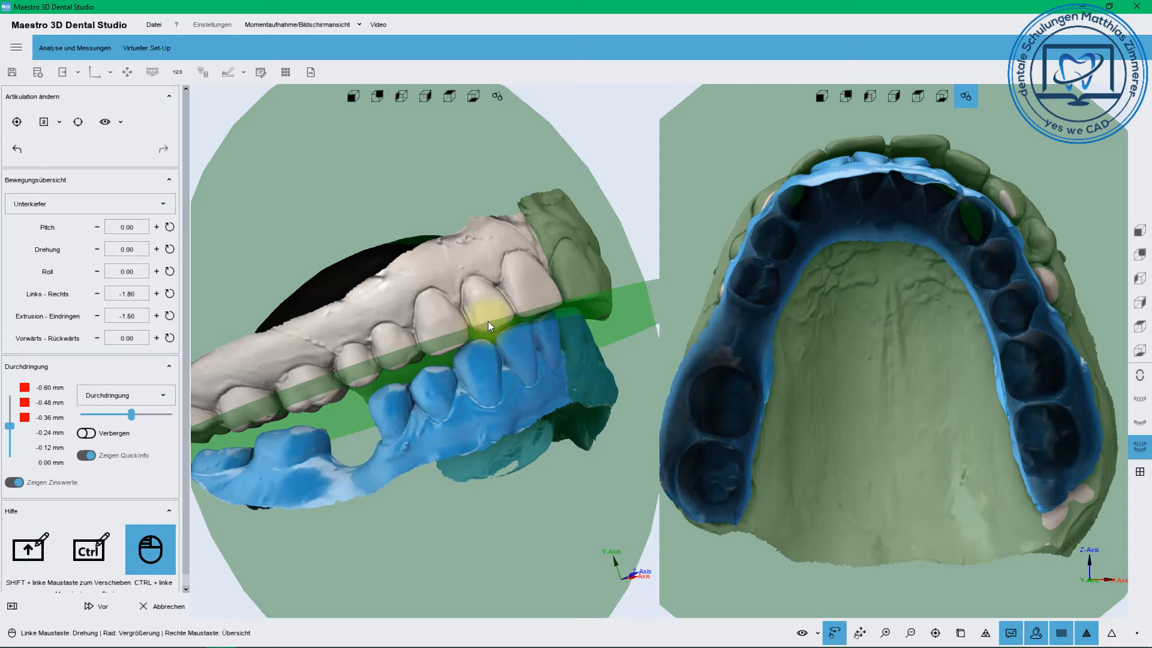
pyautogui.moveTo(424, 254); pyautogui.dragTo(543, 264)
pyautogui.keyDown('shift'); pyautogui.moveTo(588, 354); pyautogui.dragTo(576, 377); pyautogui.keyUp('shift')
pyautogui.keyDown('ctrl'); pyautogui.moveTo(249, 394); pyautogui.dragTo(347, 425); pyautogui.keyUp('ctrl')
pyautogui.moveTo(469, 359); pyautogui.dragTo(460, 334)
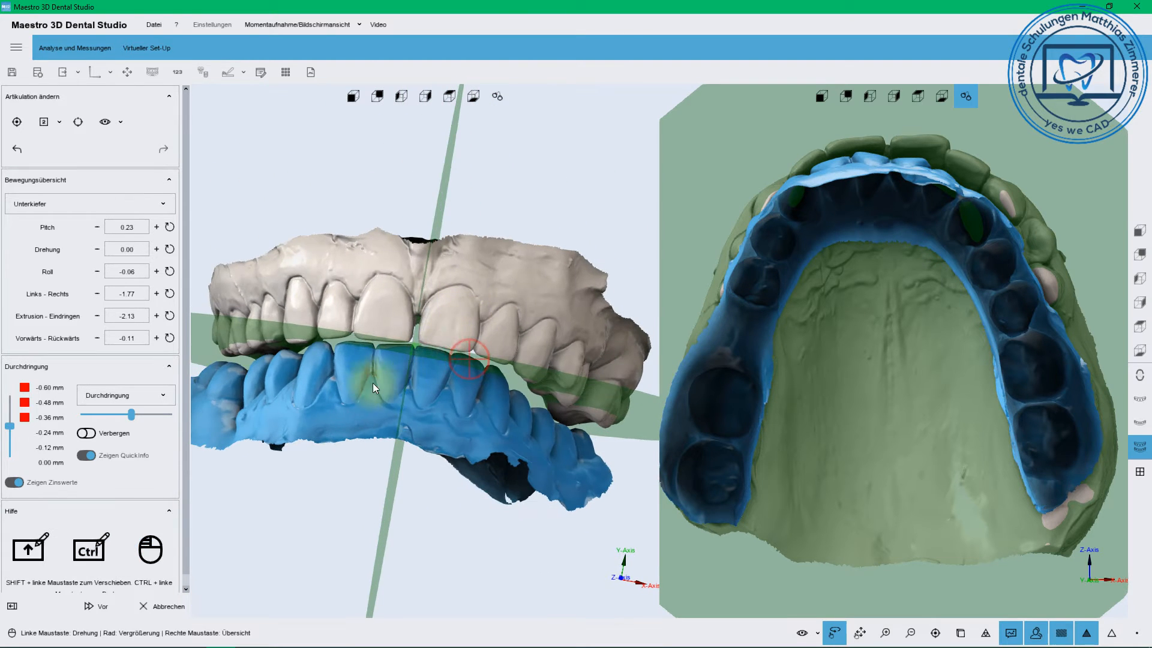
pyautogui.keyDown('ctrl'); pyautogui.moveTo(365, 384); pyautogui.dragTo(430, 343); pyautogui.keyUp('ctrl')
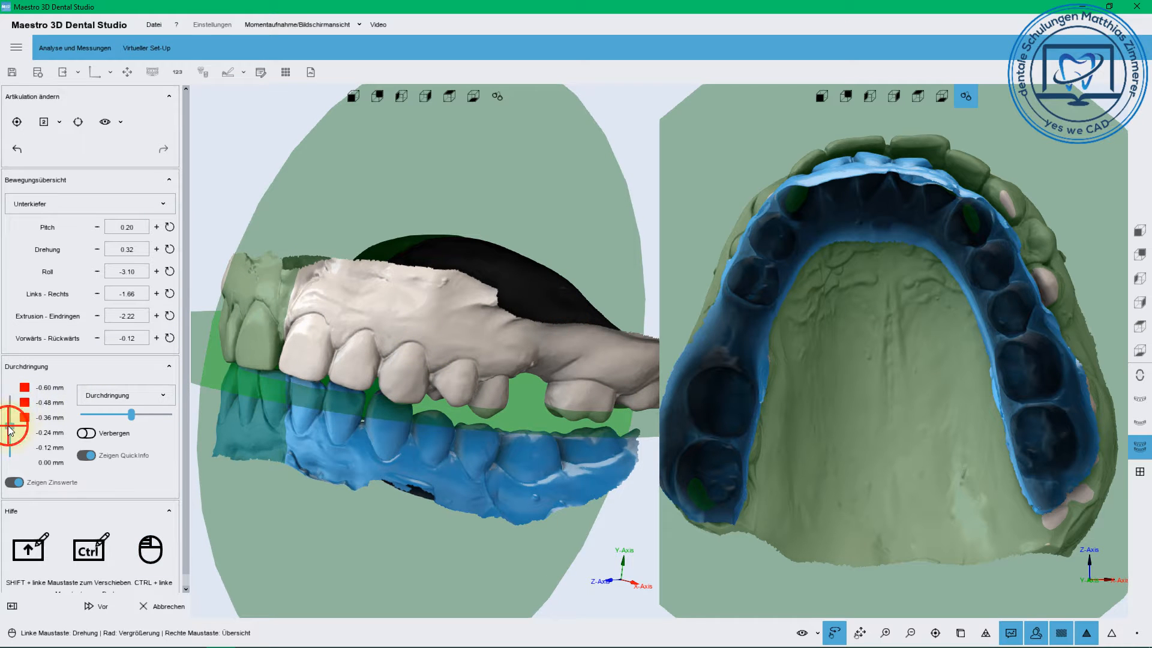
# Extend the Durchdringung colour scale down to 0.00 mm and reset the Unterkiefer's Pitch, Drehung, Roll and Links - Rechts movements.
pyautogui.moveTo(10, 429); pyautogui.dragTo(25, 459)
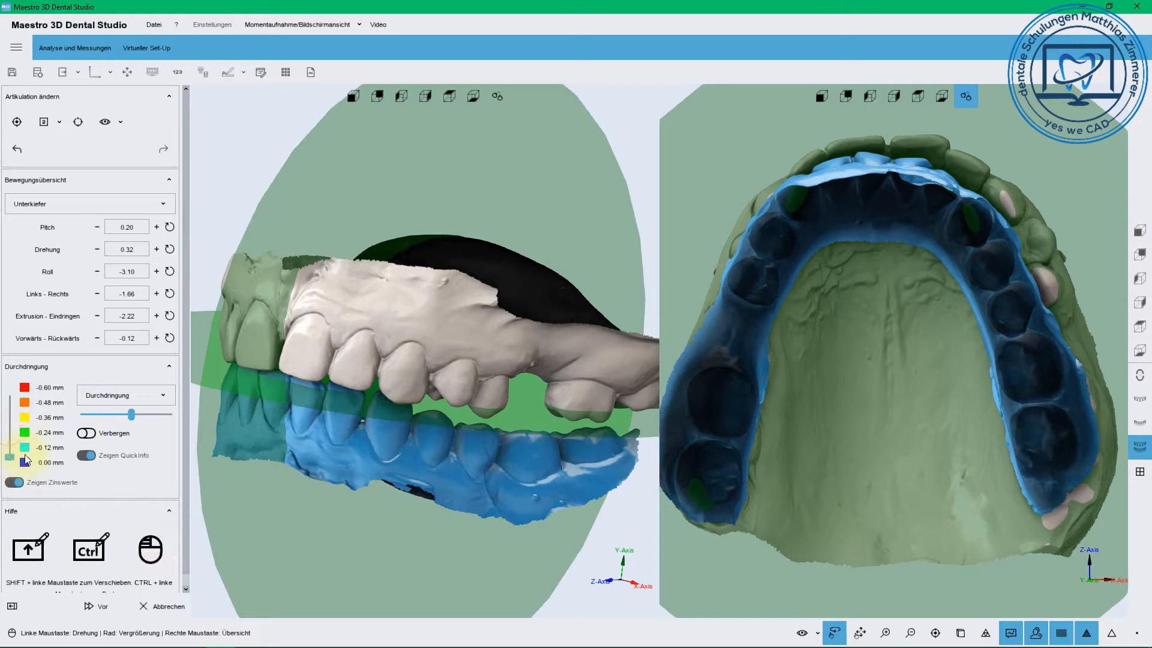
pyautogui.click(169, 227)
pyautogui.click(169, 249)
pyautogui.click(170, 271)
pyautogui.click(170, 294)
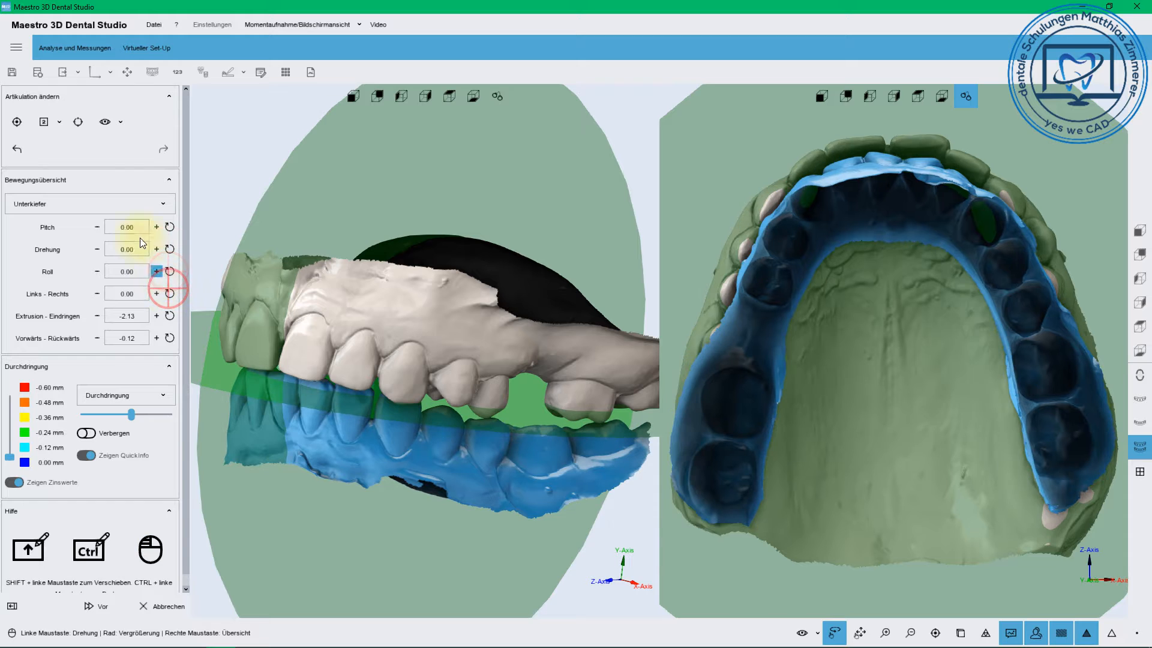
# Hide the Okklusion and Sagittal planes and reset the Unterkiefer's Extrusion - Eindringen and Vorwärts - Rückwärts movements.
pyautogui.click(120, 121)
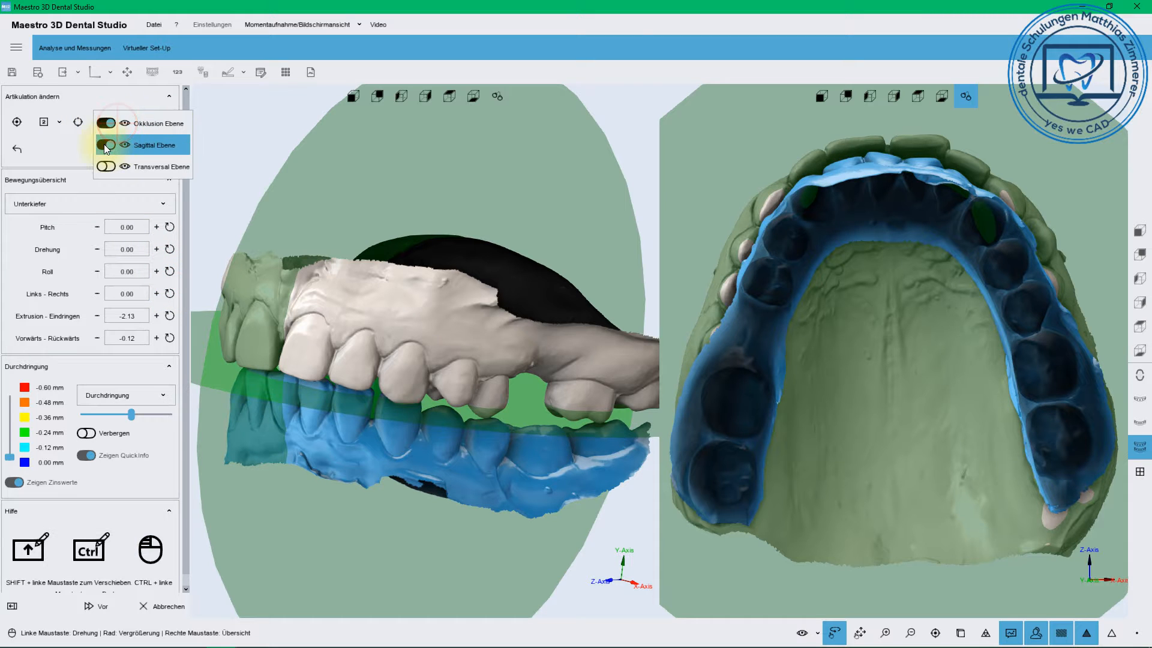
pyautogui.click(106, 145)
pyautogui.click(102, 122)
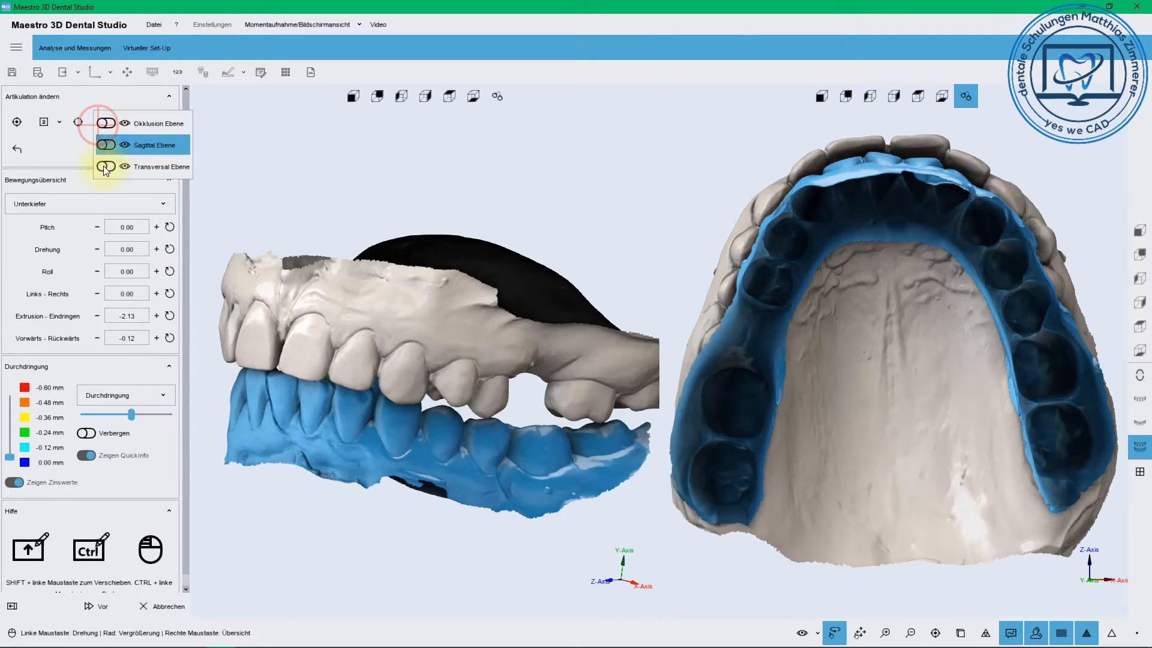
pyautogui.click(49, 141)
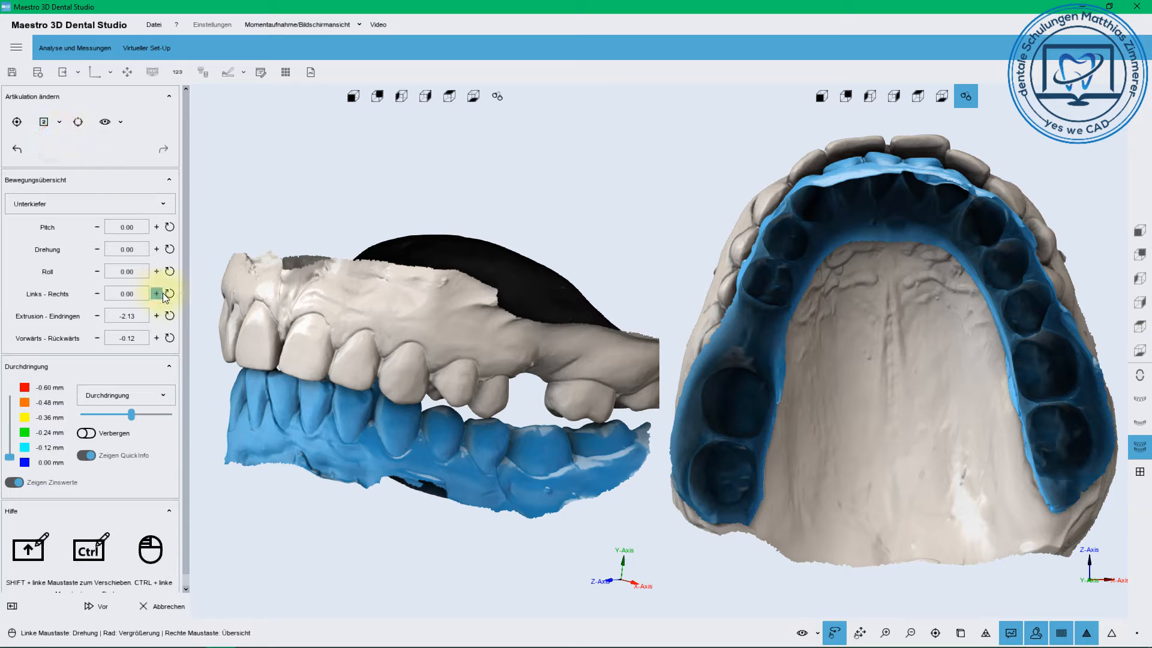
pyautogui.click(170, 316)
pyautogui.click(170, 337)
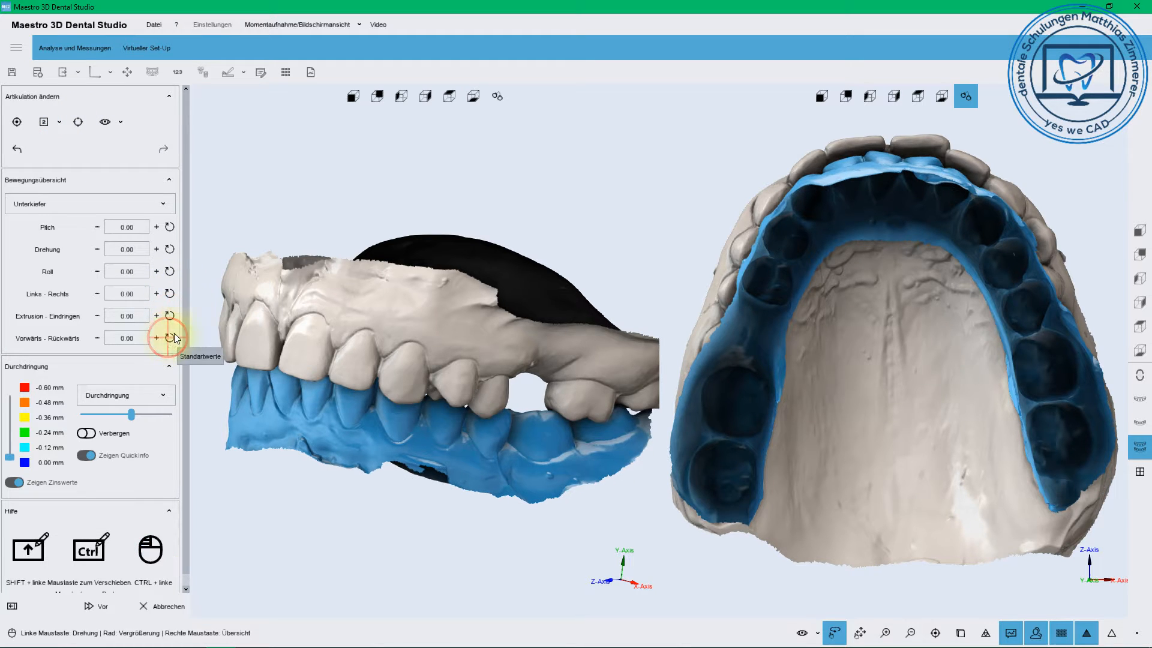
# Show the movement handles around the Unterkiefer, rotate it to about Pitch -0.48 and Drehung -4.21, and undo the rotation.
pyautogui.click(78, 122)
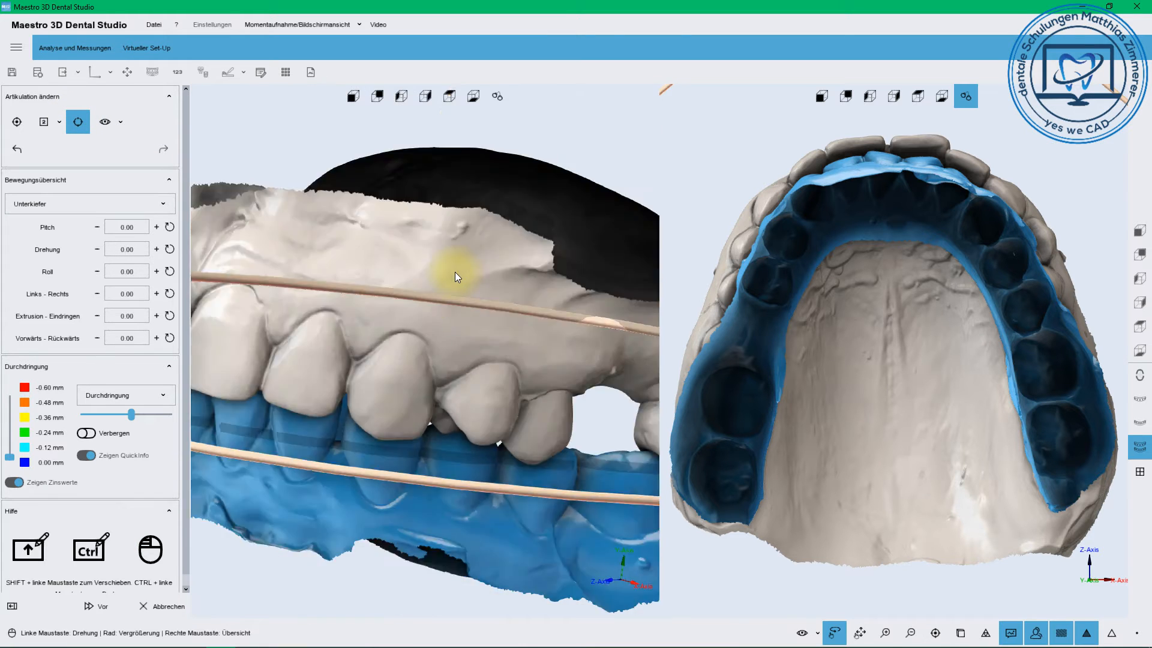
pyautogui.scroll(-3, 455, 273)
pyautogui.moveTo(389, 292); pyautogui.dragTo(360, 413)
pyautogui.moveTo(302, 491); pyautogui.dragTo(264, 440)
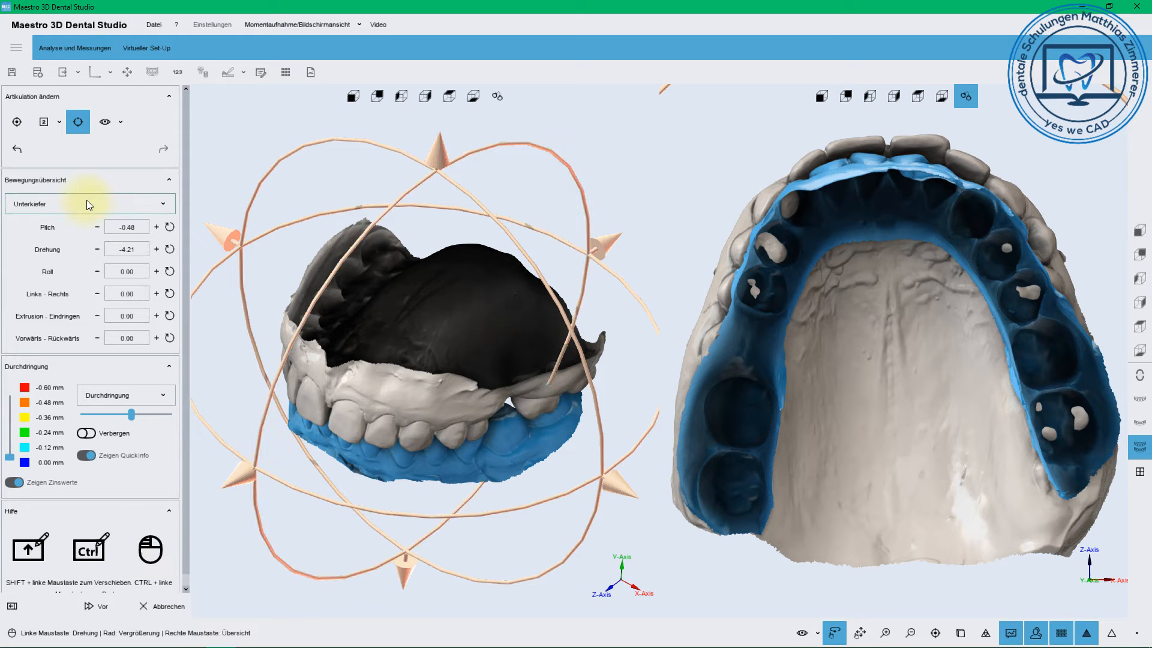
pyautogui.click(60, 126)
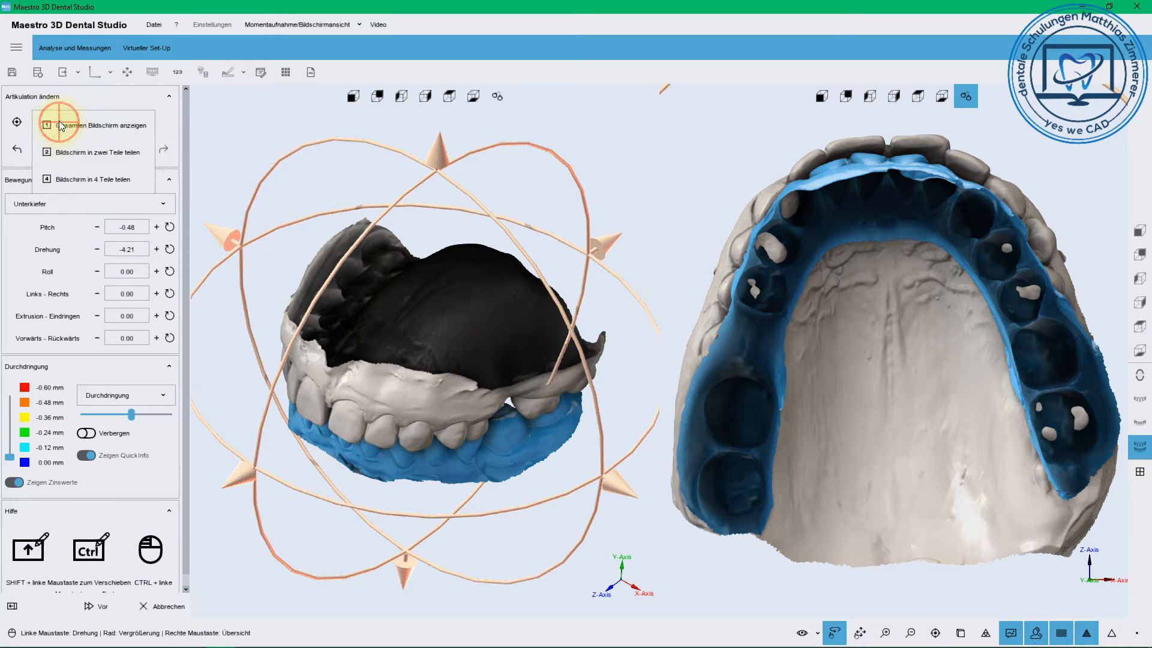
pyautogui.click(16, 124)
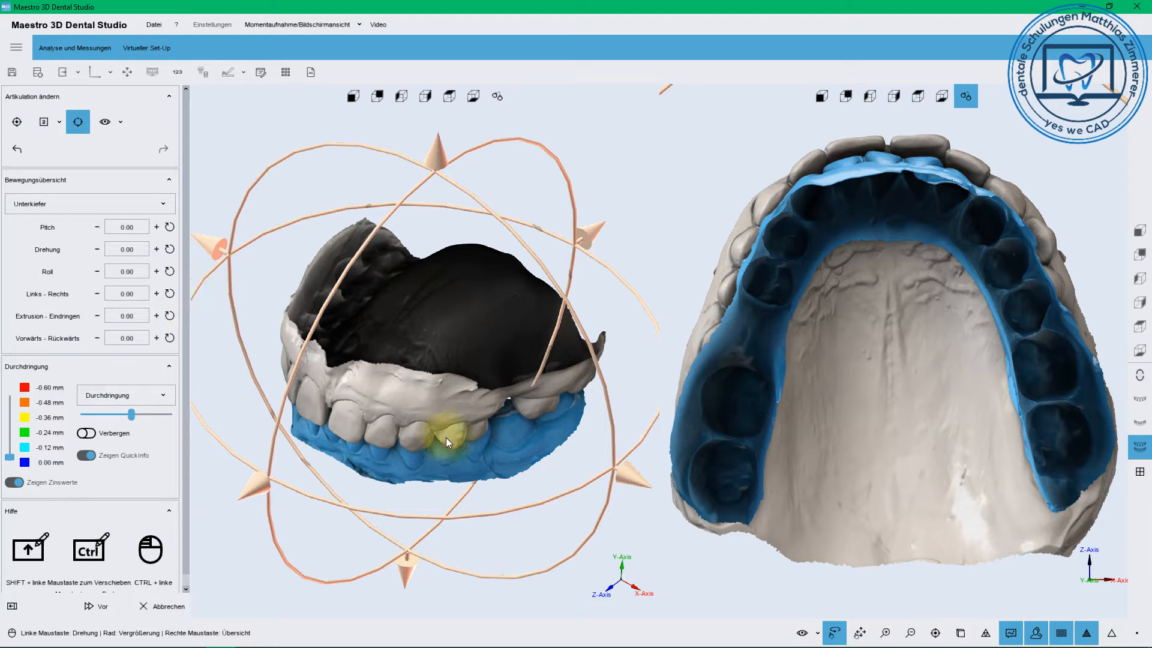
# Change the display to a single full-screen view and turn both jaws to see them from below.
pyautogui.moveTo(445, 438); pyautogui.dragTo(517, 321)
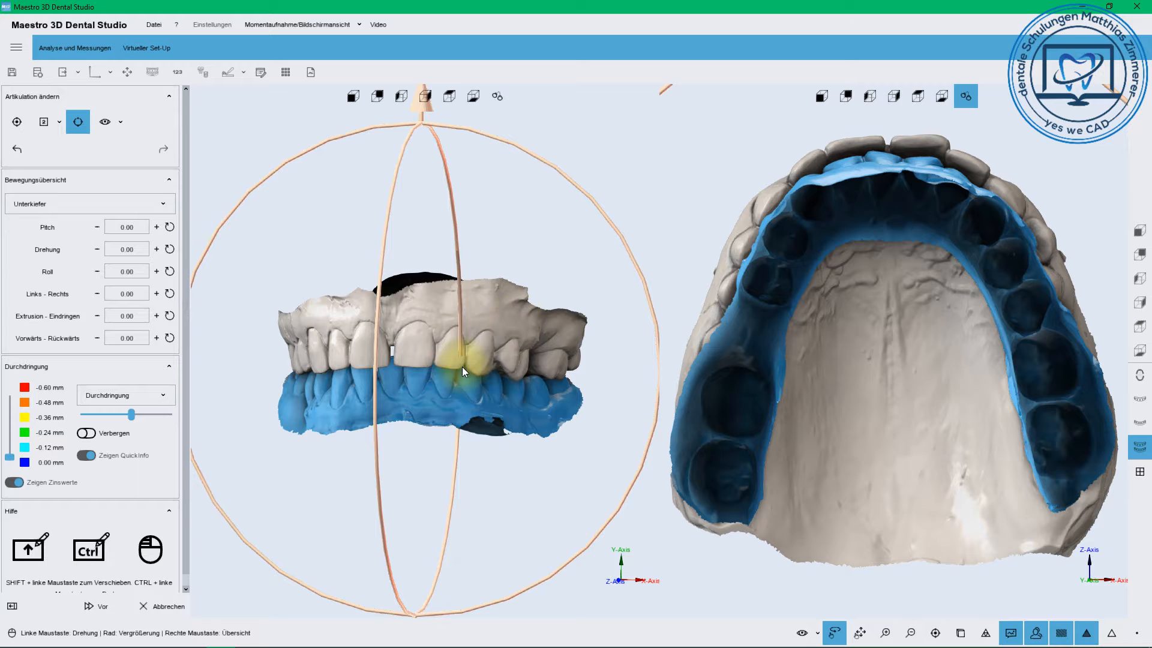
pyautogui.click(43, 122)
pyautogui.click(59, 122)
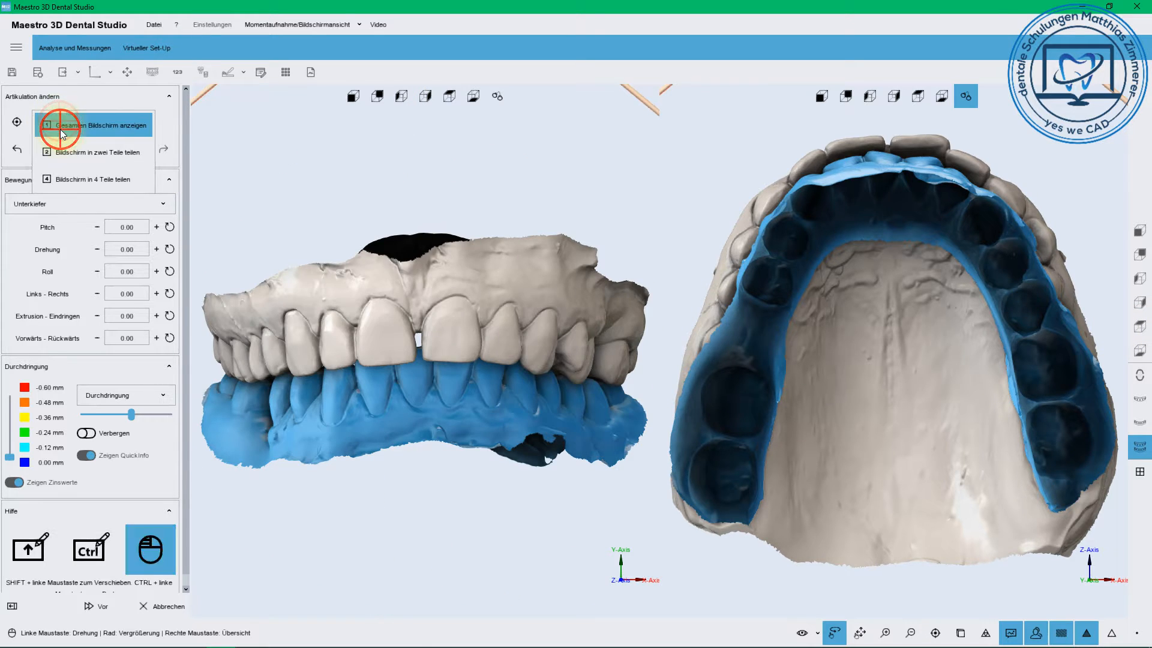
pyautogui.click(60, 127)
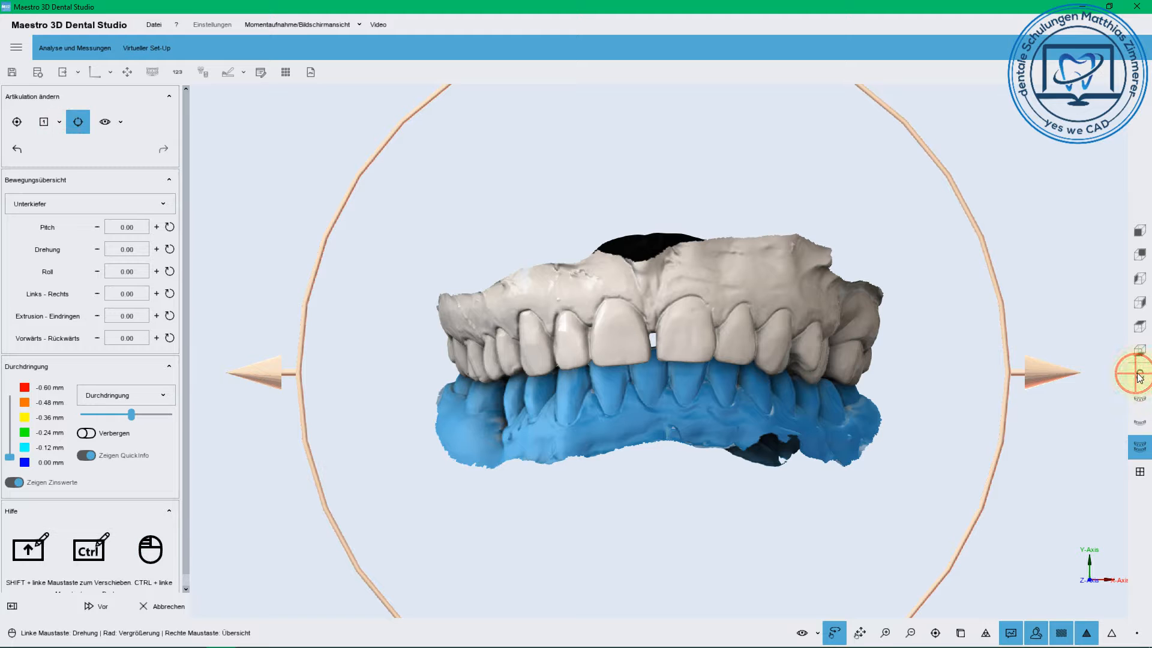
pyautogui.moveTo(527, 396); pyautogui.dragTo(765, 297)
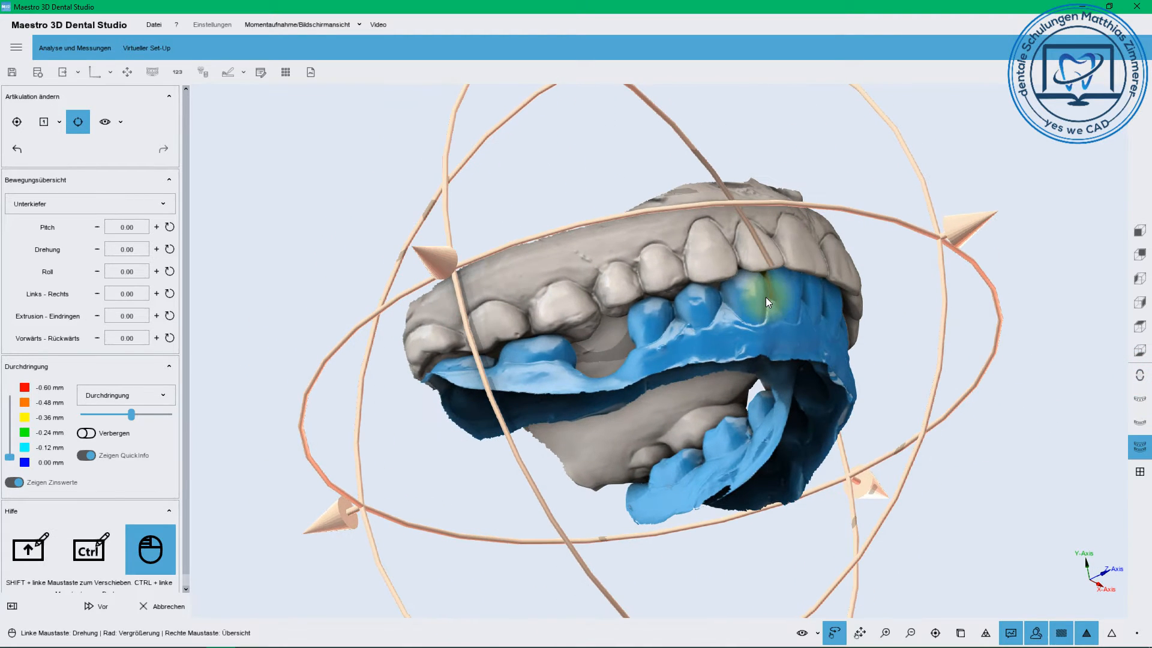
# Turn on the Durchdringung display and show only the upper jaw, seen from its occlusal side.
pyautogui.click(86, 433)
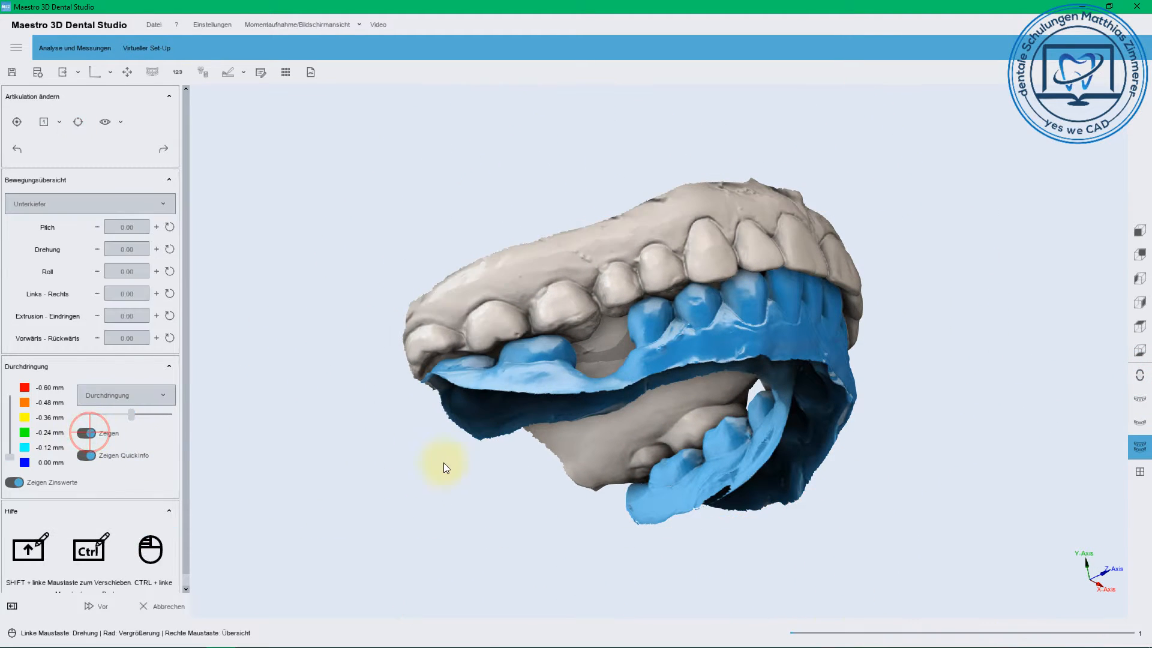
pyautogui.moveTo(443, 463); pyautogui.dragTo(698, 165)
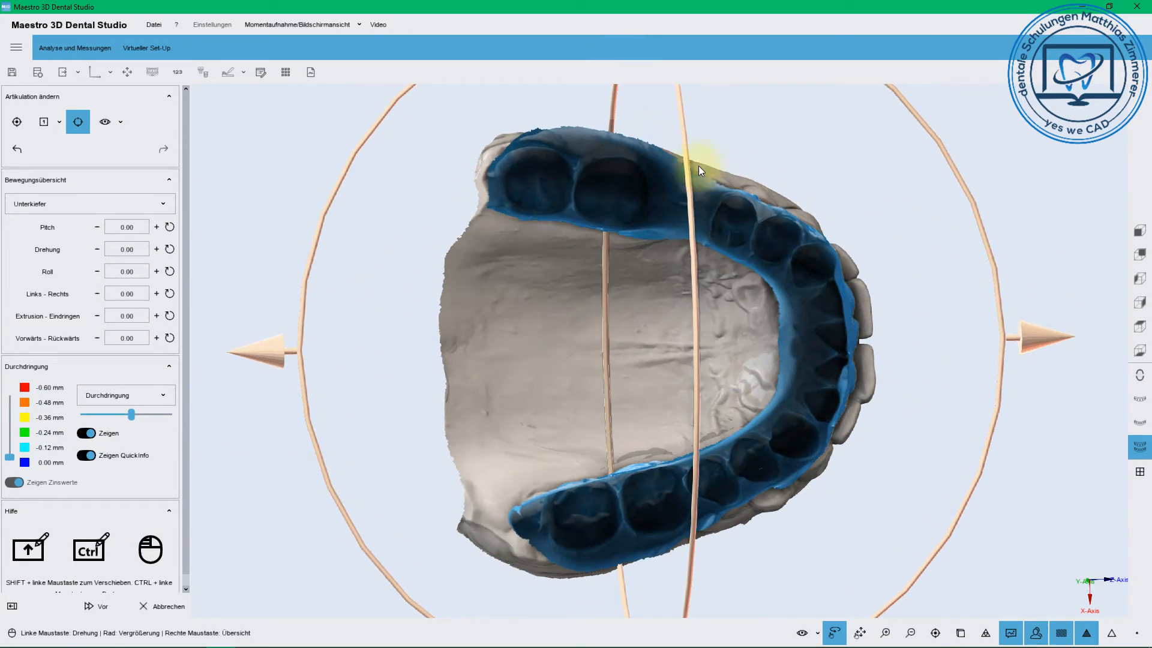
pyautogui.moveTo(783, 207); pyautogui.dragTo(915, 459)
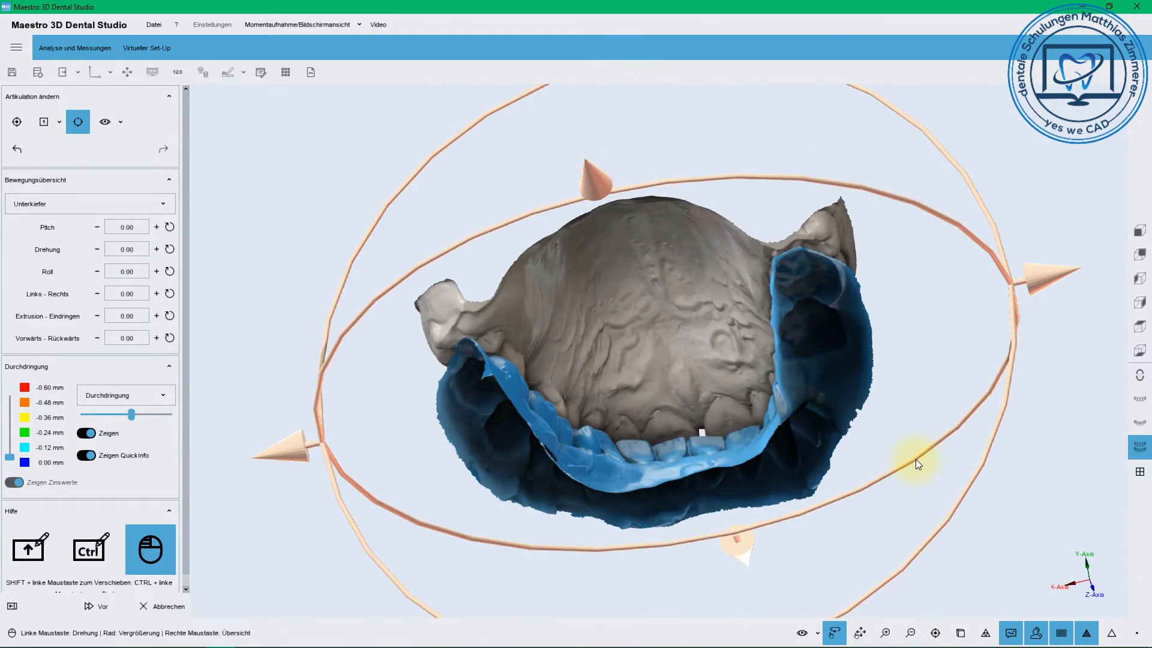
pyautogui.click(1132, 397)
pyautogui.moveTo(805, 291); pyautogui.dragTo(628, 253)
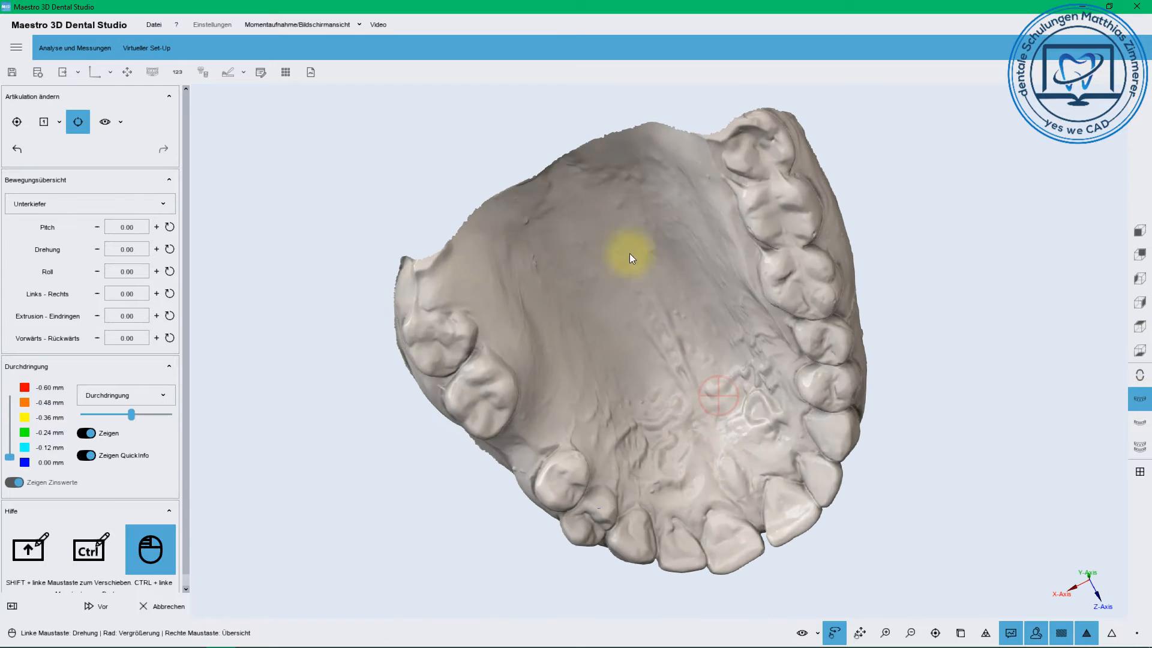
# Colour the upper jaw by Abstand instead of Durchdringung and limit the colour scale to 0.00 to 0.24 mm.
pyautogui.click(113, 394)
pyautogui.click(109, 414)
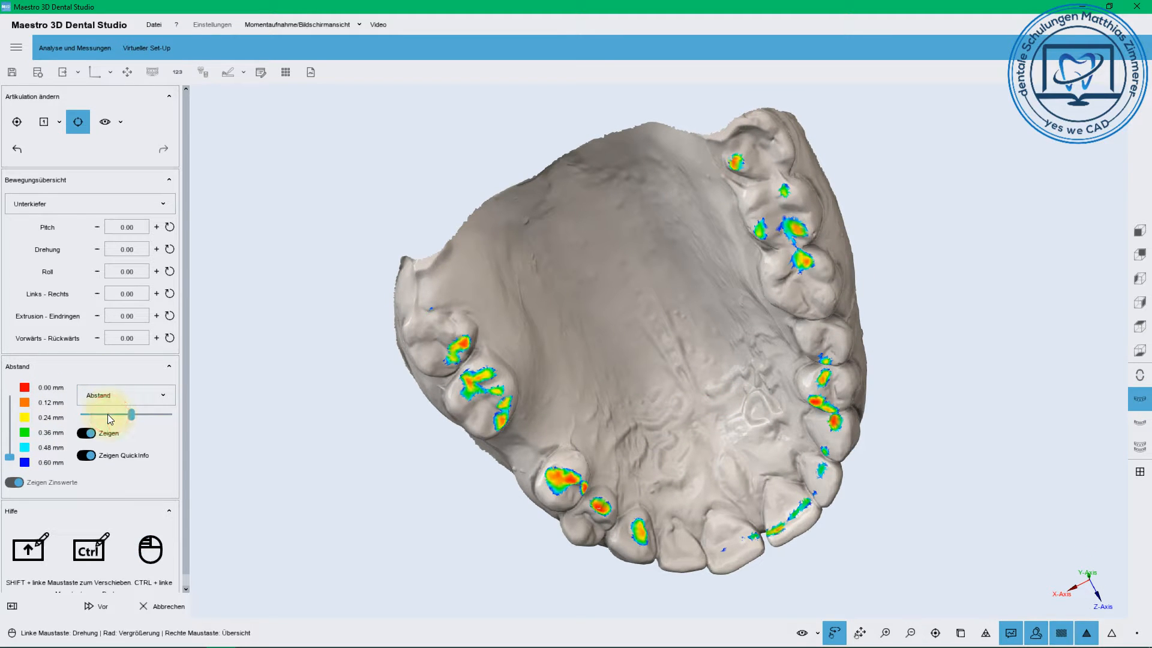
pyautogui.moveTo(9, 459); pyautogui.dragTo(57, 431)
pyautogui.moveTo(126, 415)
pyautogui.mouseDown()
pyautogui.moveTo(104, 416)
pyautogui.moveTo(160, 416)
pyautogui.moveTo(130, 417)
pyautogui.mouseUp()
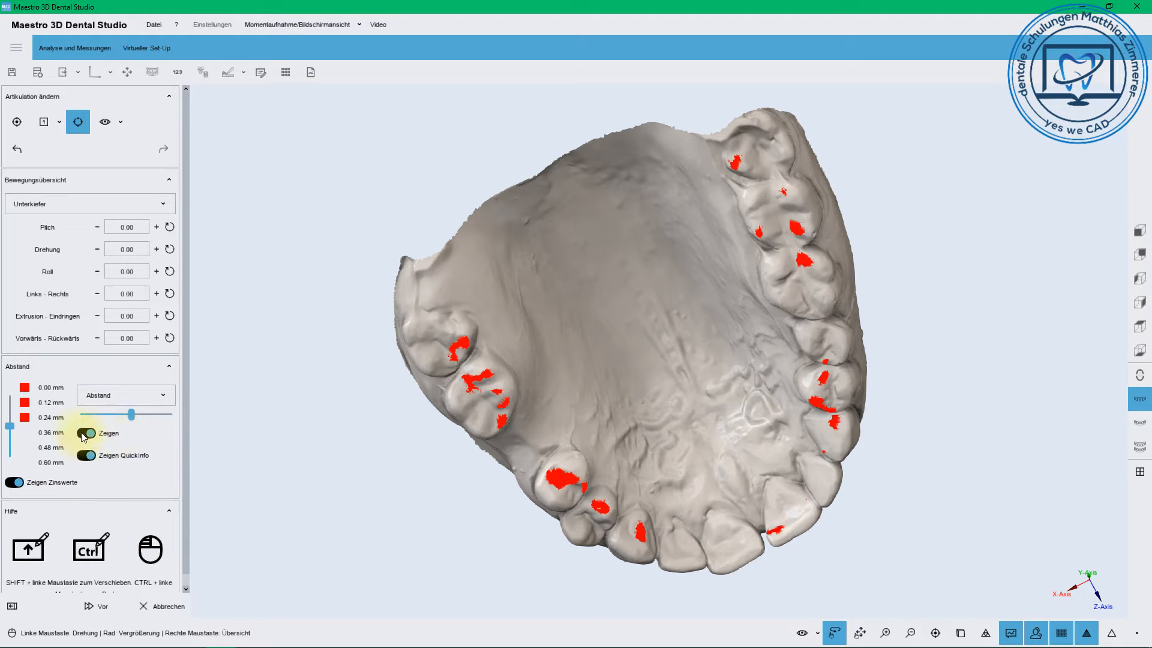
# Compare the upper jaw with the Abstand colouring off and on, and examine the molar contacts with QuickInfo shown and hidden.
pyautogui.click(85, 433)
pyautogui.click(86, 433)
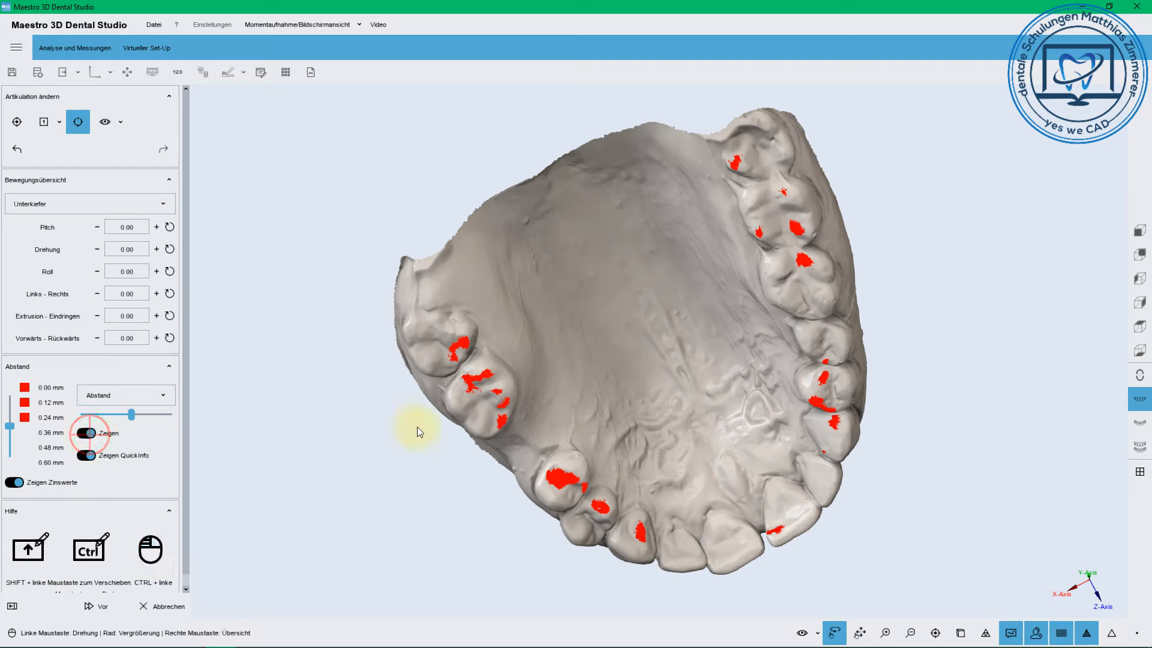
pyautogui.moveTo(466, 384)
pyautogui.scroll(-3, 471, 386)
pyautogui.scroll(6, 486, 390)
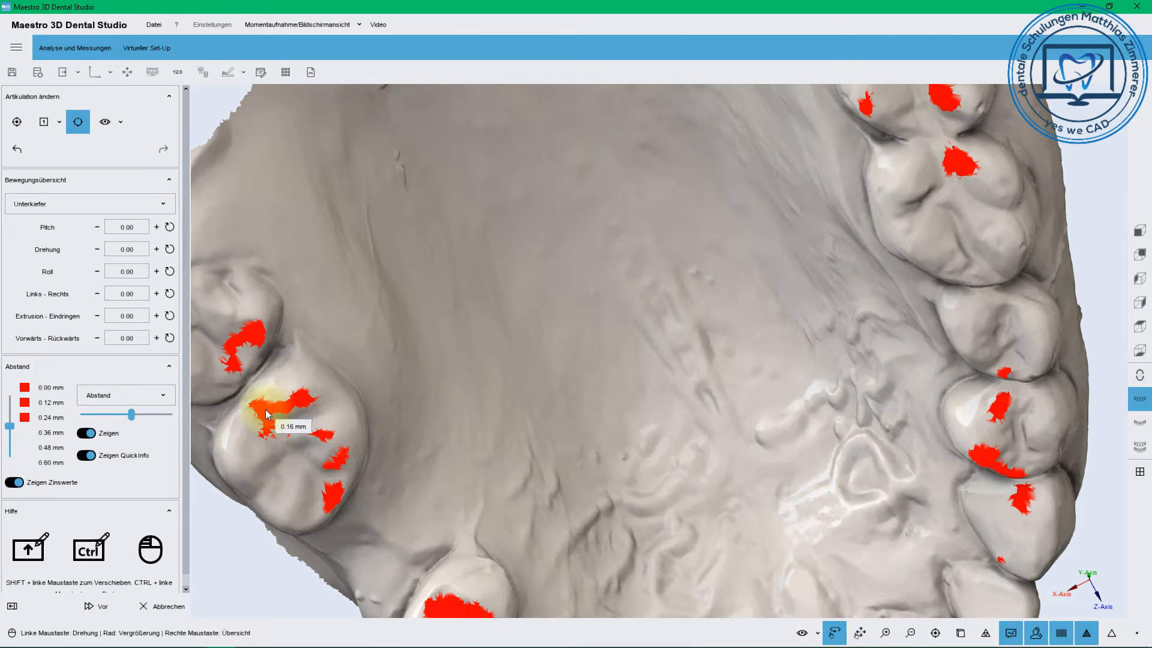
pyautogui.click(86, 456)
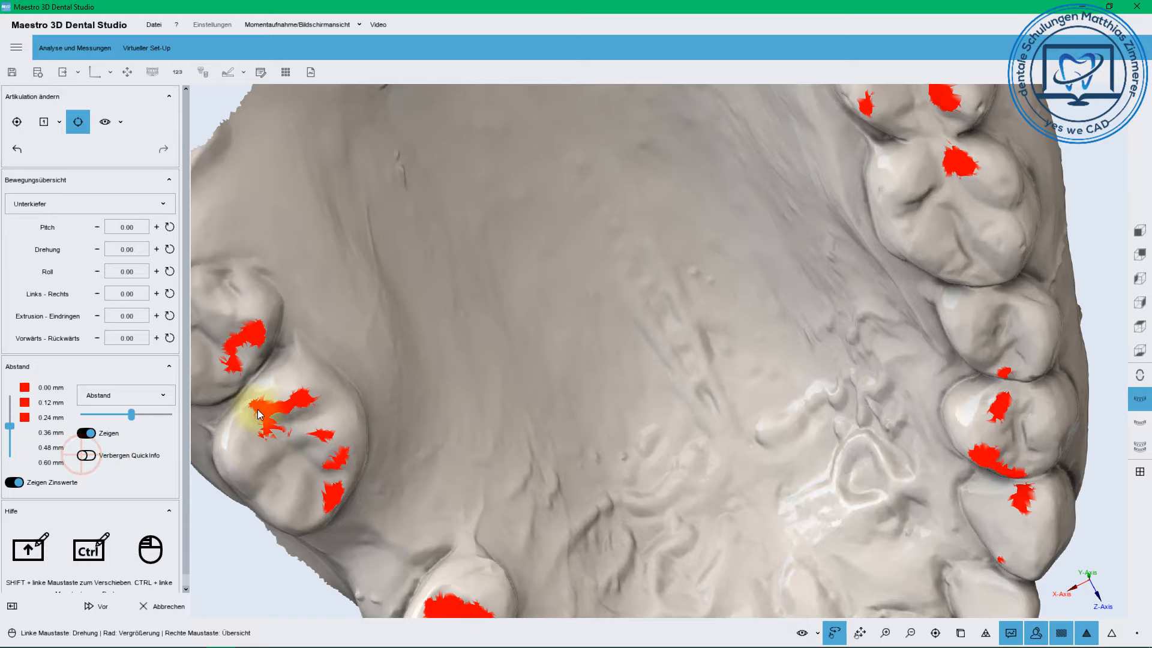
pyautogui.click(87, 454)
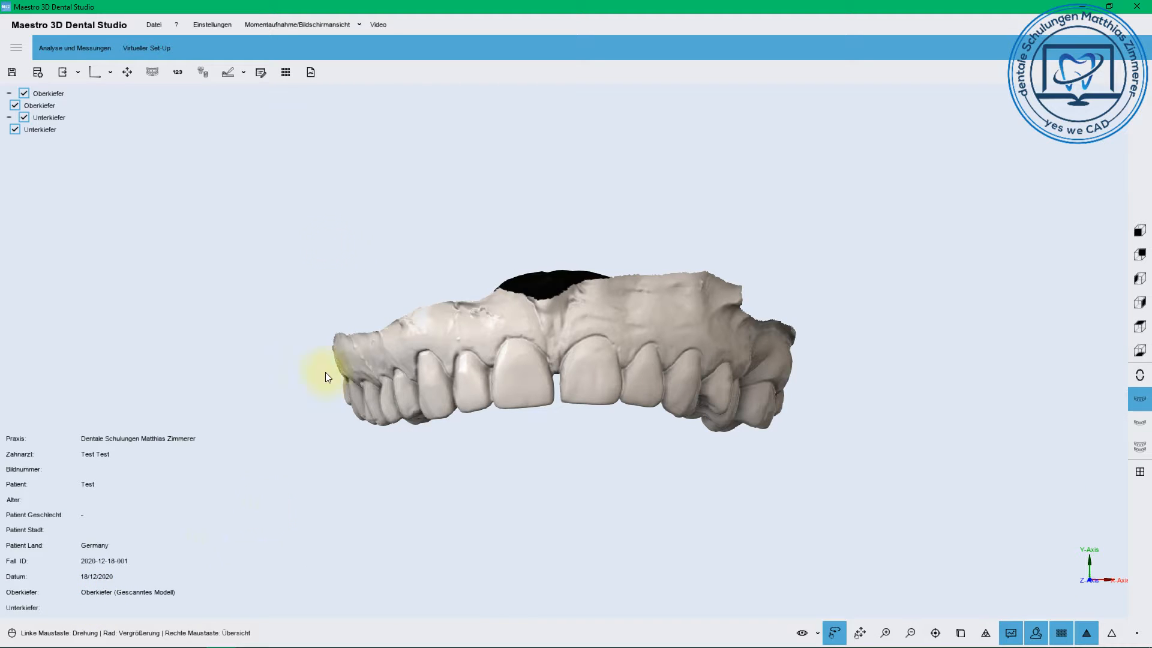
# Start the Virtuelle Basis for the upper jaw and set the first cut-line points along the rear palate and behind the last molar.
pyautogui.click(152, 72)
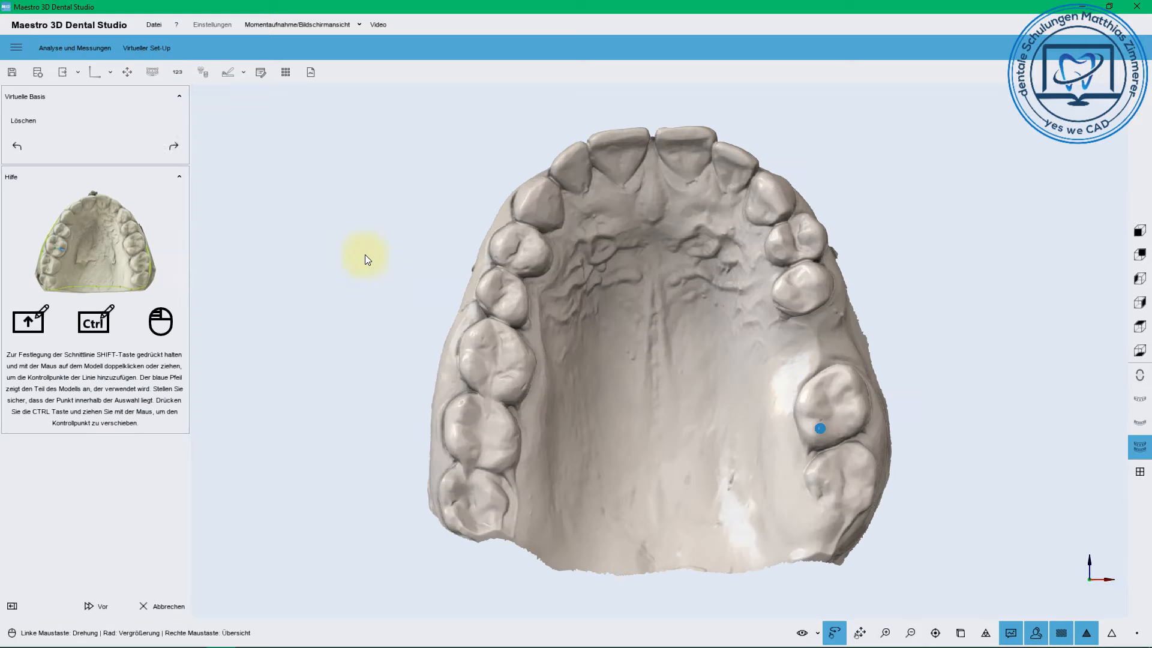
pyautogui.keyDown('shift'); pyautogui.doubleClick(662, 534); pyautogui.keyUp('shift')
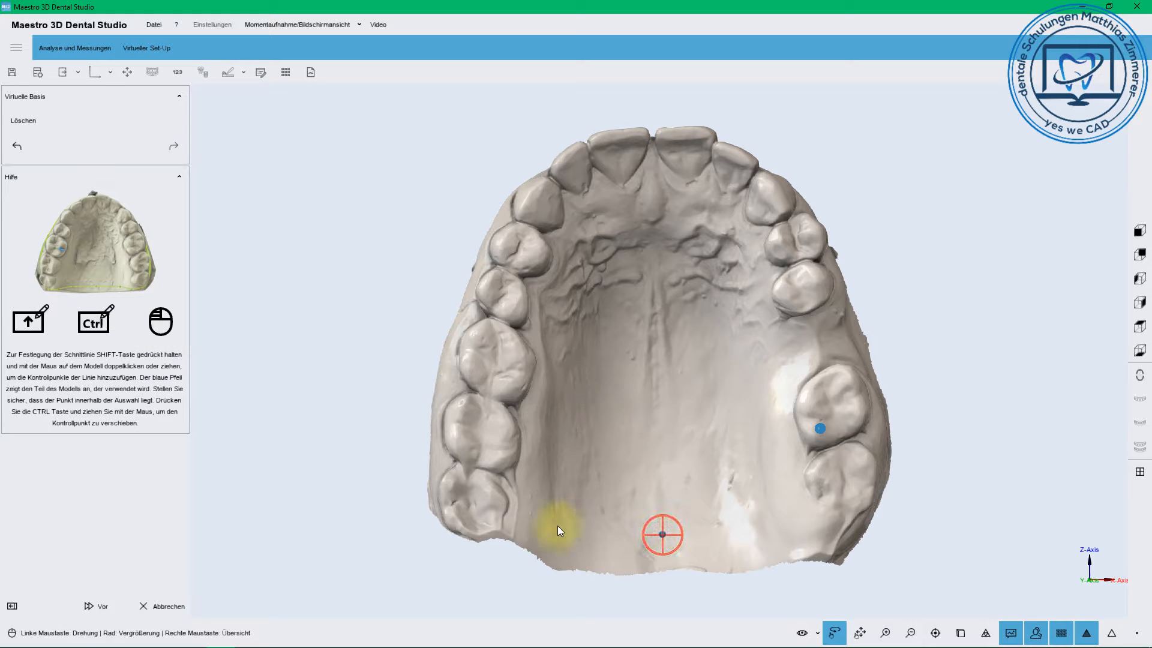
pyautogui.keyDown('shift'); pyautogui.doubleClick(540, 527); pyautogui.keyUp('shift')
pyautogui.moveTo(482, 535); pyautogui.dragTo(607, 473)
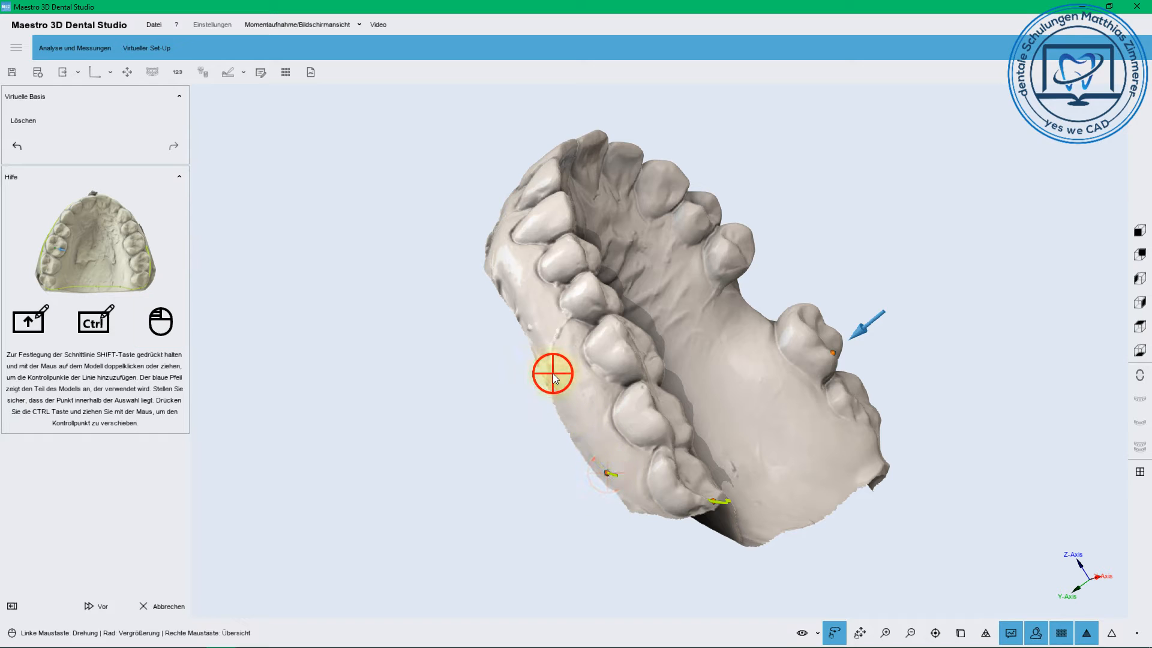
# Continue the cut line along the outer gum edge from the molars to the front teeth.
pyautogui.keyDown('shift'); pyautogui.moveTo(553, 373); pyautogui.dragTo(509, 296); pyautogui.keyUp('shift')
pyautogui.moveTo(495, 235); pyautogui.dragTo(611, 327)
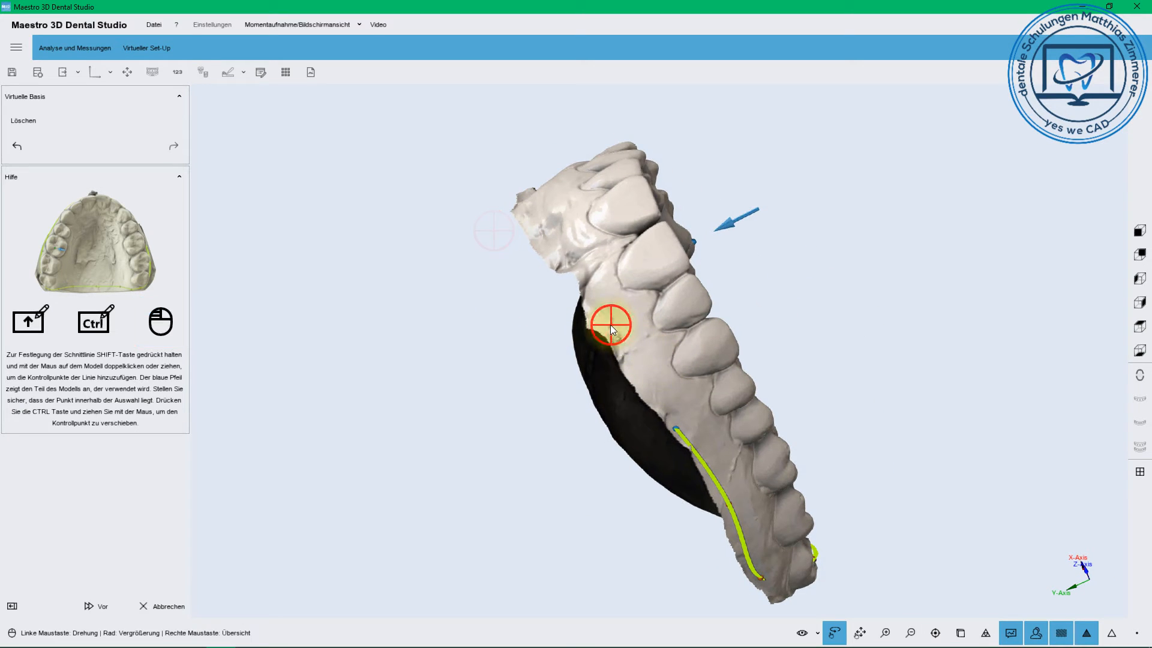
pyautogui.doubleClick(581, 270)
pyautogui.doubleClick(532, 221)
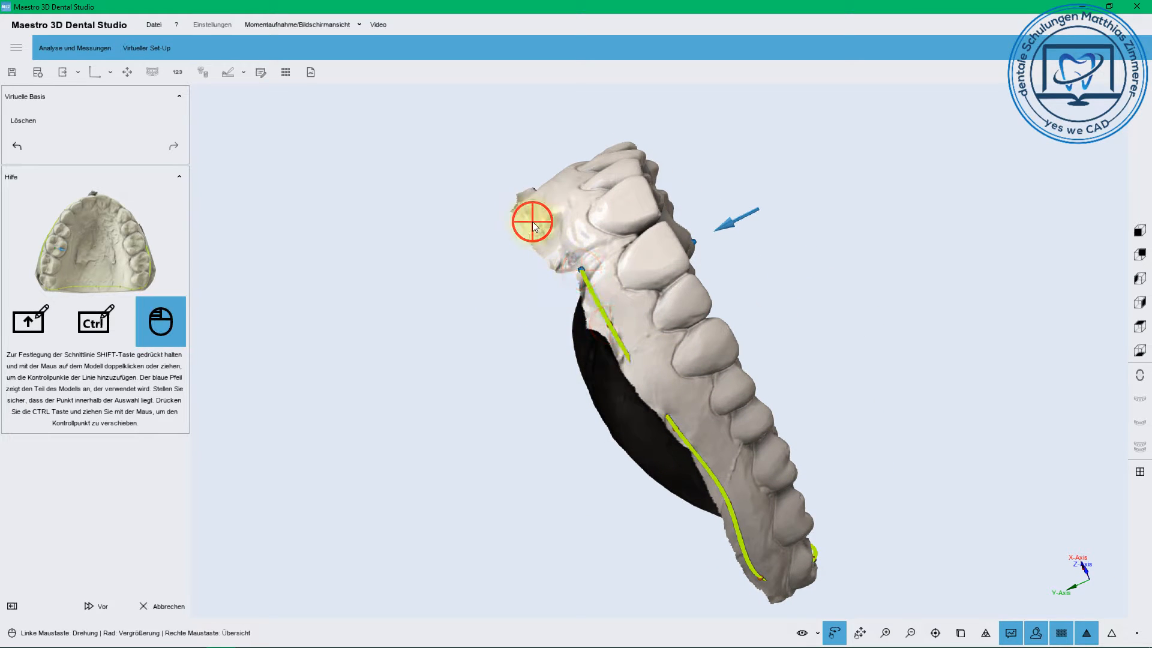
pyautogui.moveTo(536, 204)
pyautogui.mouseDown()
pyautogui.moveTo(681, 390)
pyautogui.moveTo(637, 334)
pyautogui.mouseUp()
# Extend the cut line along the opposite outer gum edge from the front teeth back to the molars.
pyautogui.doubleClick(635, 333)
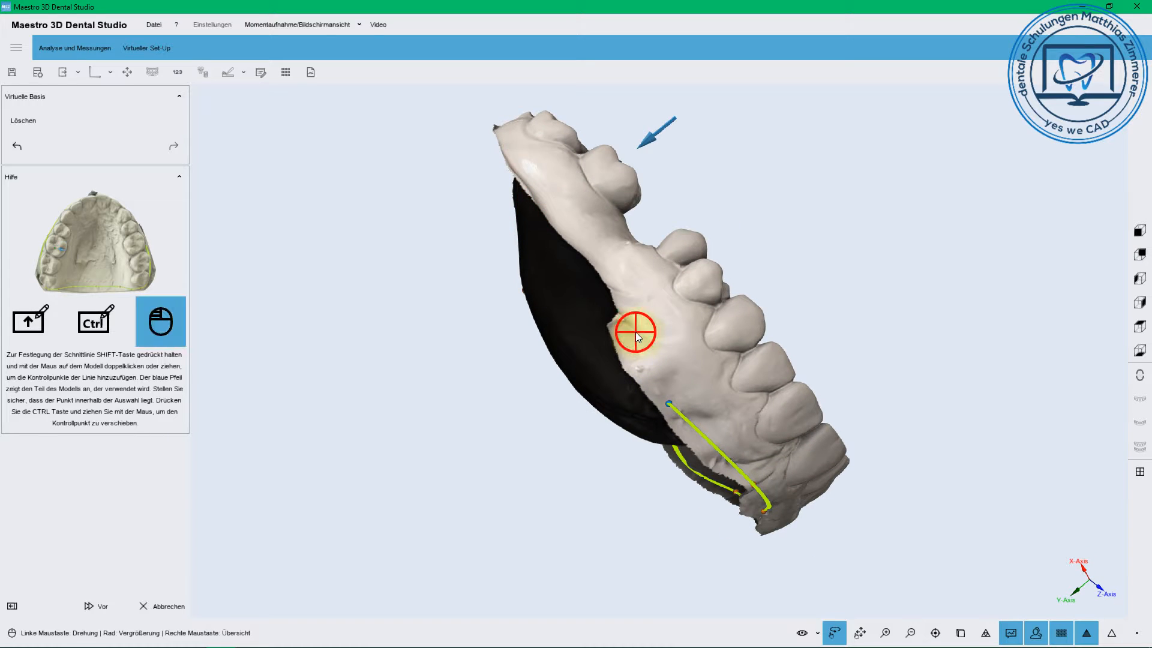
pyautogui.doubleClick(600, 264)
pyautogui.doubleClick(529, 176)
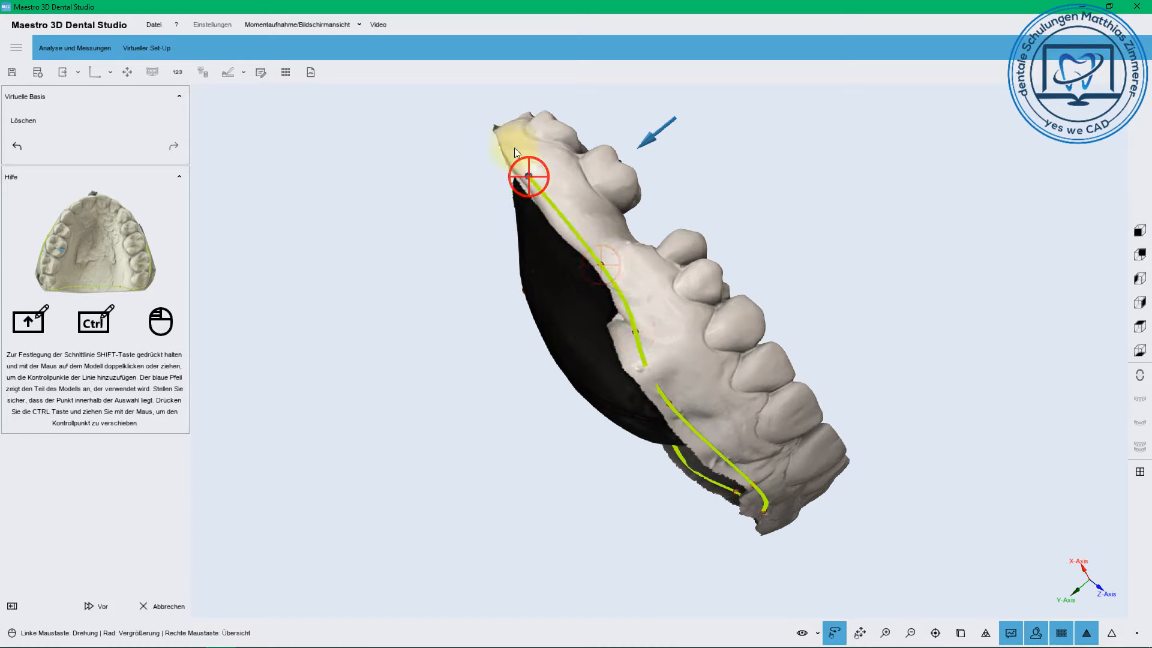
pyautogui.scroll(2, 509, 135)
pyautogui.doubleClick(478, 89)
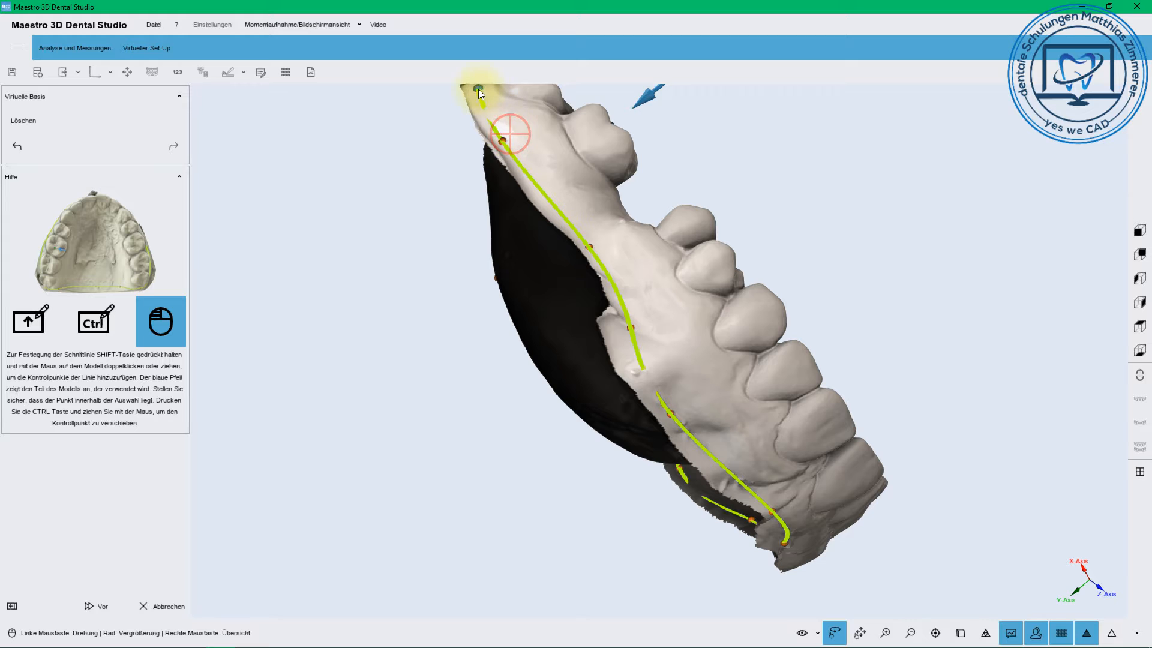
# Lead the cut line around the rear corner behind the last molar and back towards the rear palate.
pyautogui.moveTo(542, 192); pyautogui.dragTo(485, 534)
pyautogui.doubleClick(478, 536)
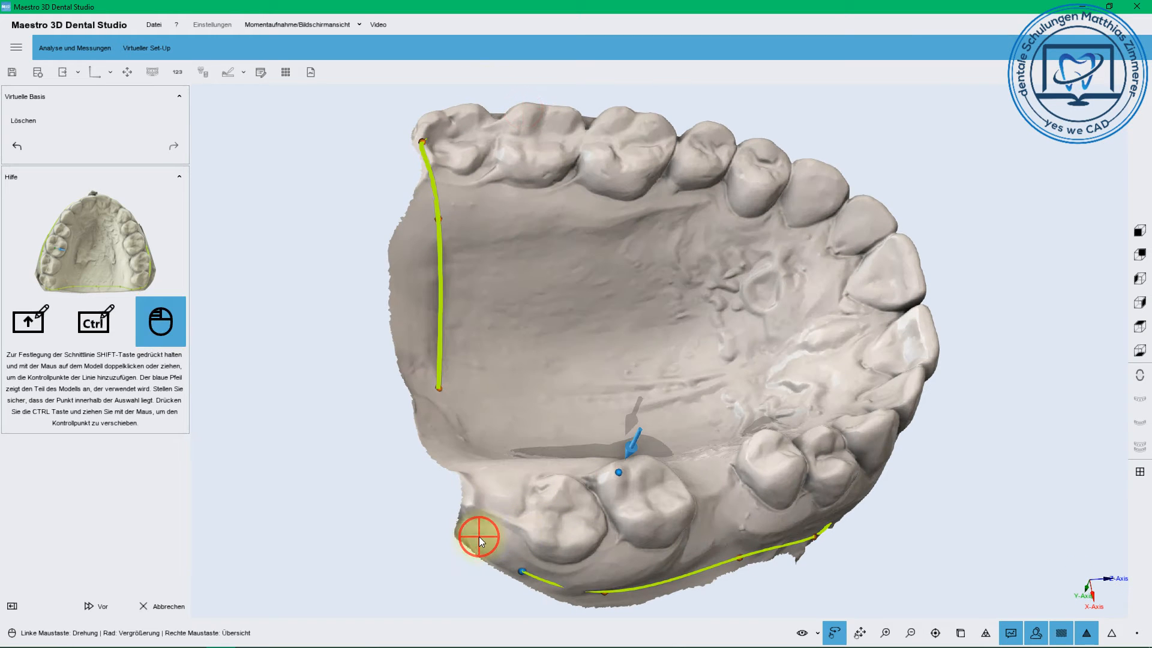
pyautogui.doubleClick(477, 483)
pyautogui.doubleClick(452, 439)
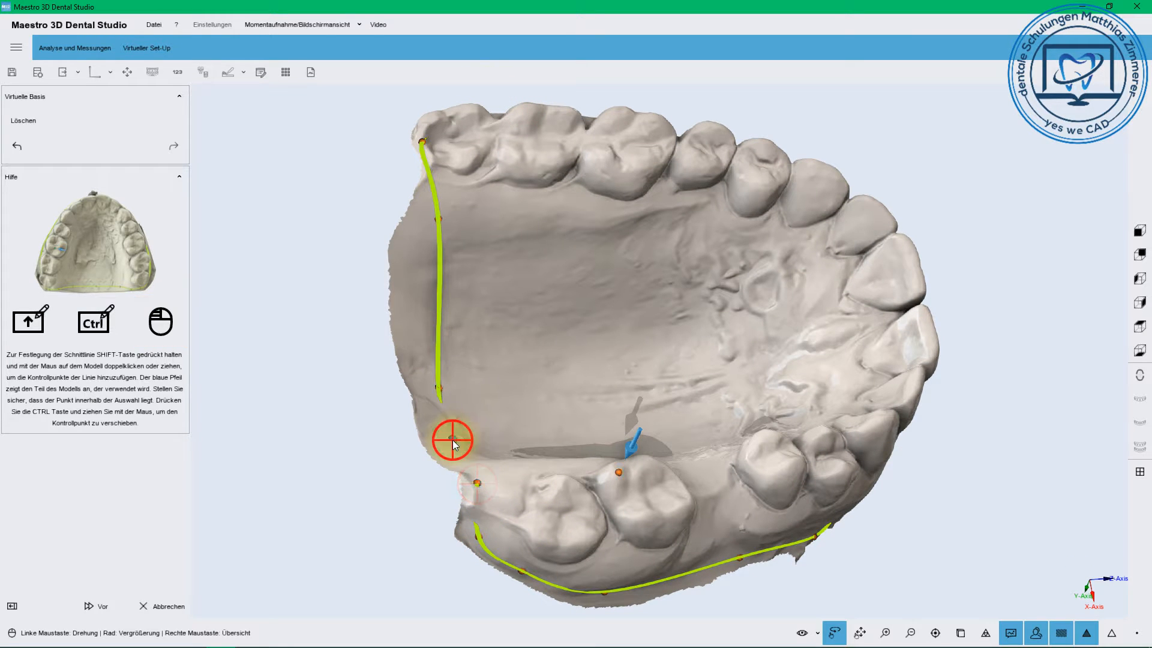
pyautogui.moveTo(509, 431); pyautogui.dragTo(560, 588)
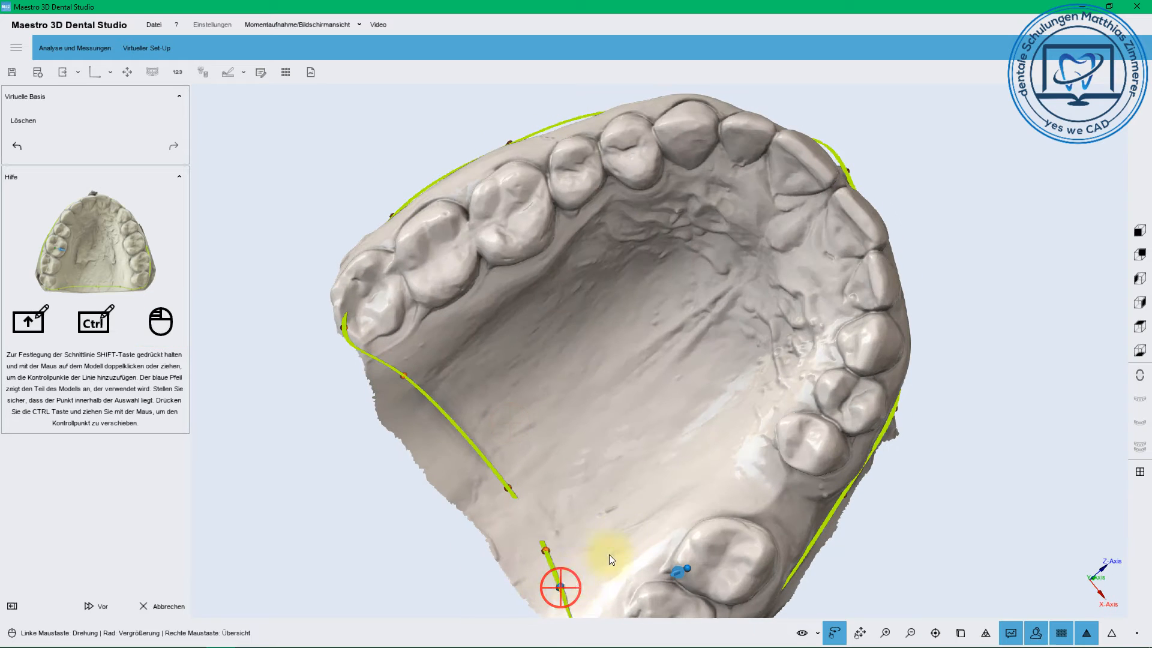
# Place the blue arrow on the centre of the molar inside the cut line and carry out the cut.
pyautogui.moveTo(609, 554); pyautogui.dragTo(659, 429)
pyautogui.doubleClick(662, 429)
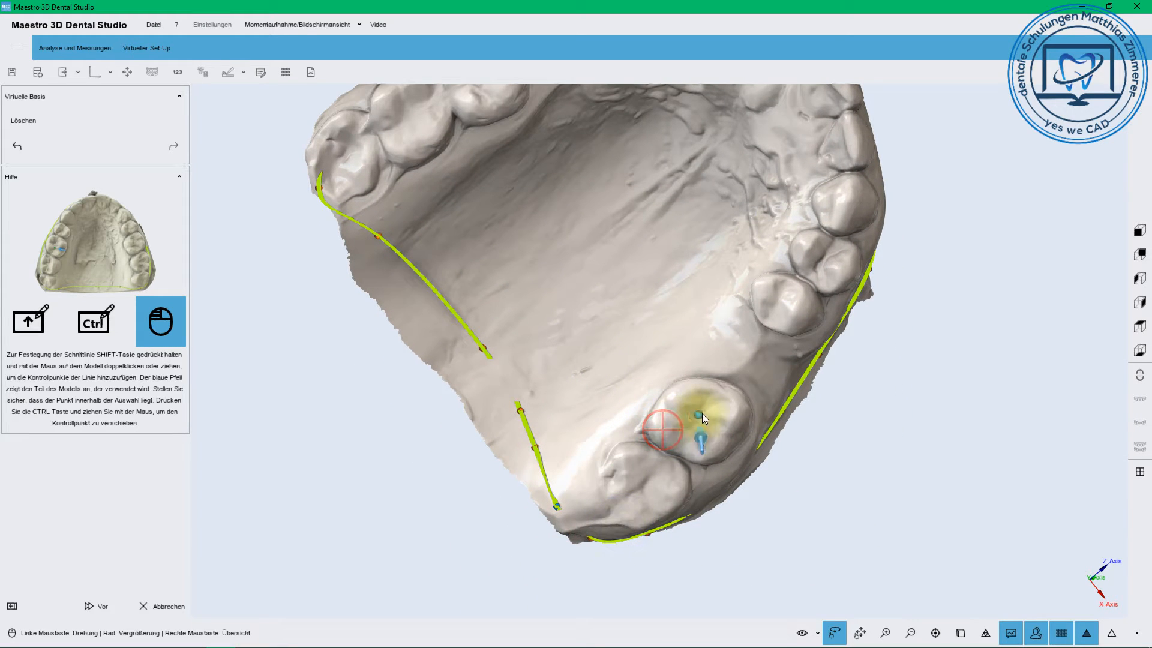
pyautogui.click(96, 606)
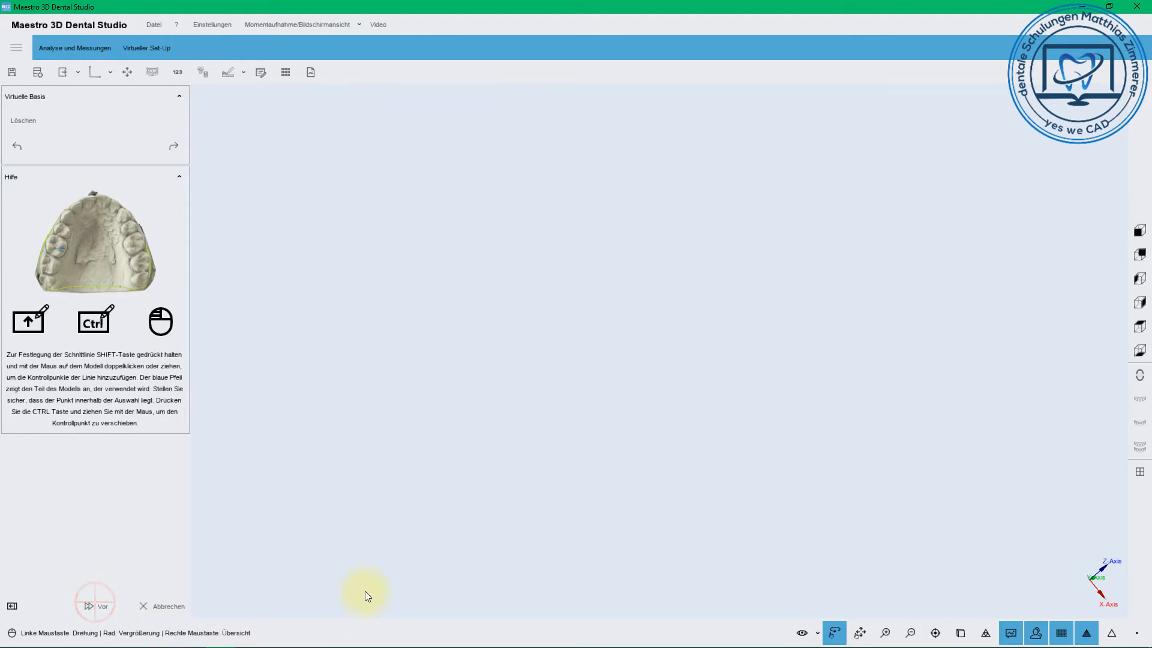
# Start the lower jaw's cut line at the front outer gum edge and lead it back along one side to the last molar.
pyautogui.moveTo(632, 512); pyautogui.dragTo(645, 410)
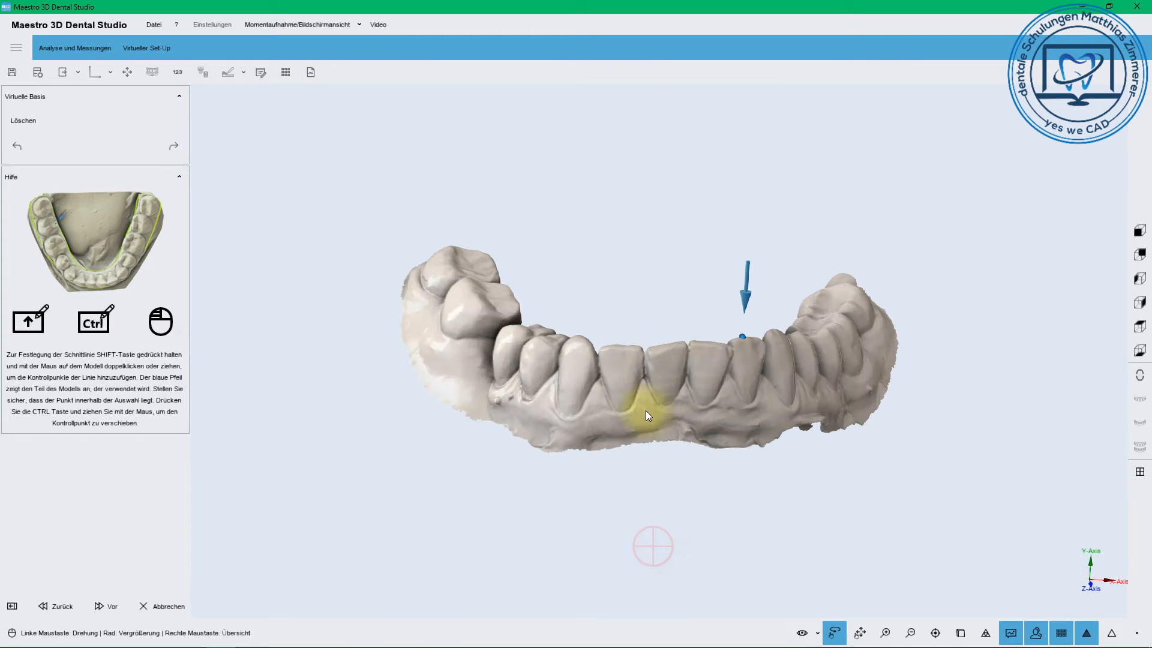
pyautogui.doubleClick(660, 430)
pyautogui.keyDown('shift'); pyautogui.doubleClick(569, 440); pyautogui.keyUp('shift')
pyautogui.keyDown('shift'); pyautogui.doubleClick(507, 419); pyautogui.keyUp('shift')
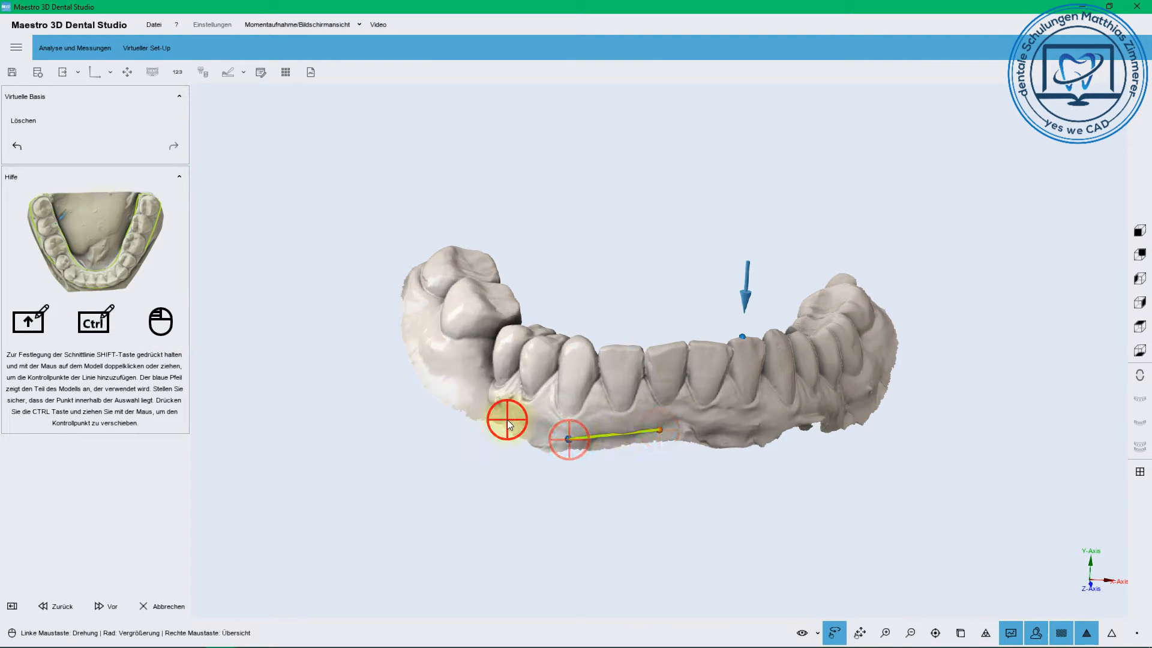
pyautogui.keyDown('shift'); pyautogui.doubleClick(468, 404); pyautogui.keyUp('shift')
pyautogui.keyDown('shift'); pyautogui.doubleClick(424, 372); pyautogui.keyUp('shift')
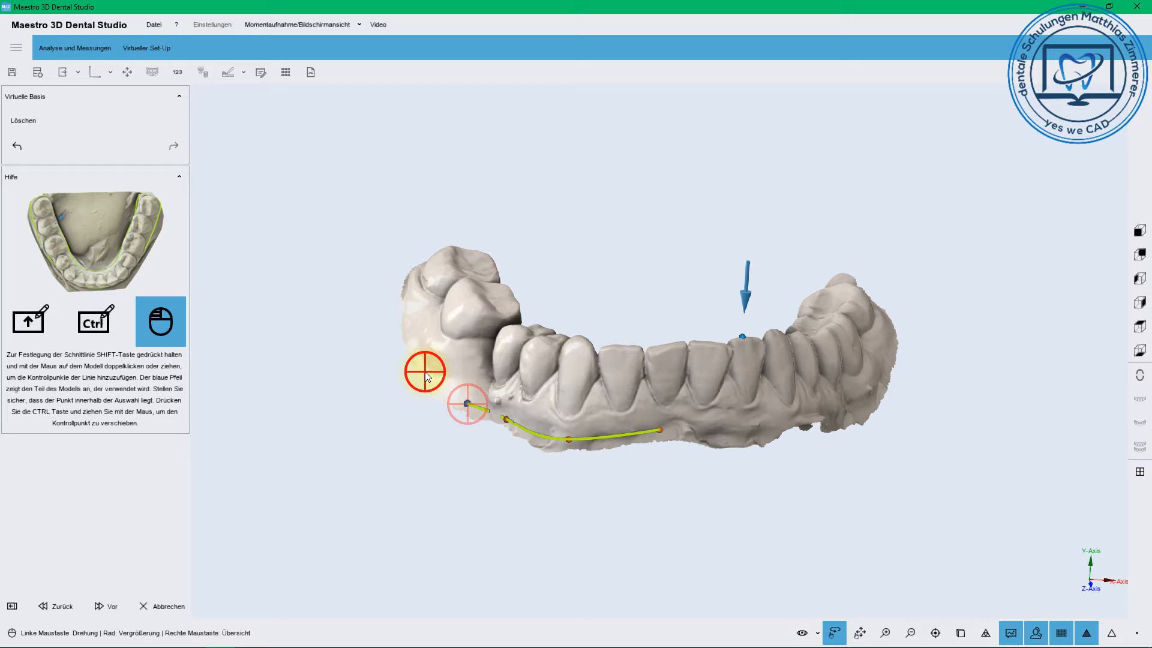
pyautogui.keyDown('shift'); pyautogui.doubleClick(410, 293); pyautogui.keyUp('shift')
# Lead the lower cut line around the rear corner behind the last molar to the inner gum edge.
pyautogui.moveTo(410, 293); pyautogui.dragTo(727, 568)
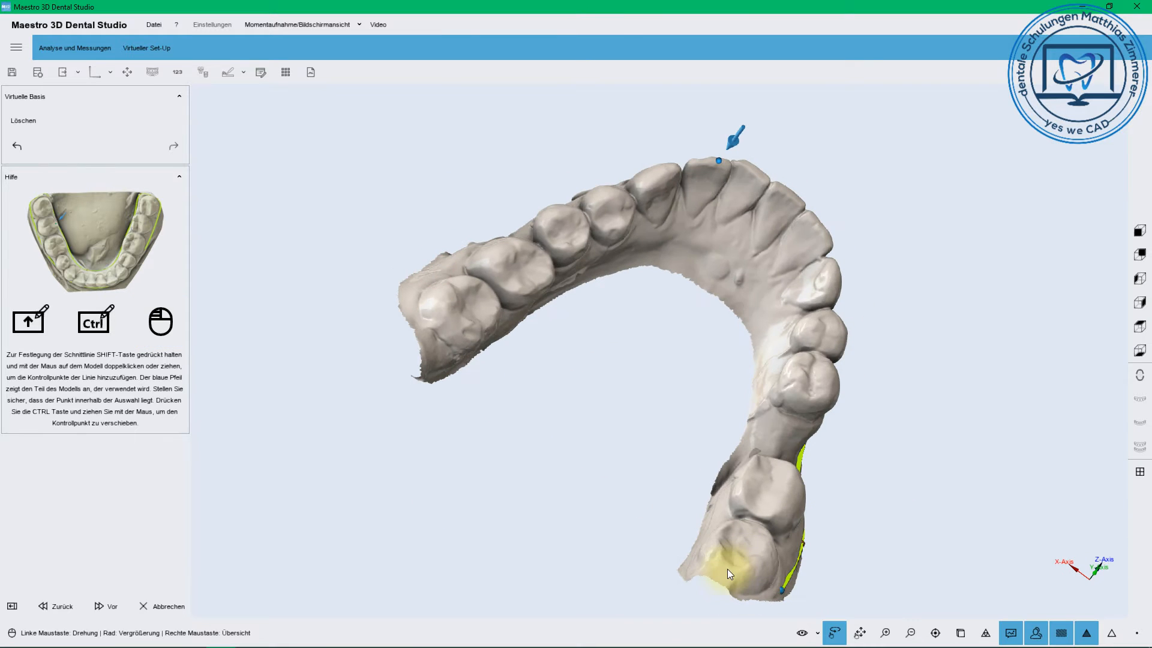
pyautogui.keyDown('shift'); pyautogui.doubleClick(718, 576); pyautogui.keyUp('shift')
pyautogui.moveTo(721, 511); pyautogui.dragTo(840, 531)
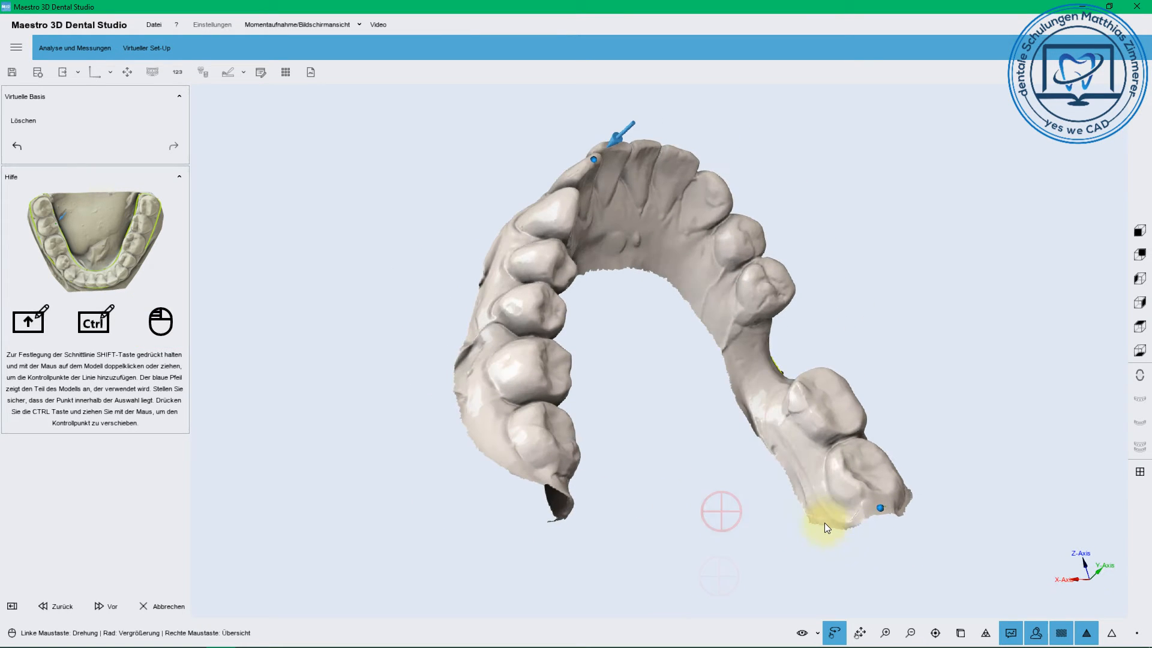
pyautogui.keyDown('shift'); pyautogui.doubleClick(822, 518); pyautogui.keyUp('shift')
# Continue the cut line along the inner gum edge from the molars to behind the front teeth.
pyautogui.keyDown('shift'); pyautogui.doubleClick(786, 463); pyautogui.keyUp('shift')
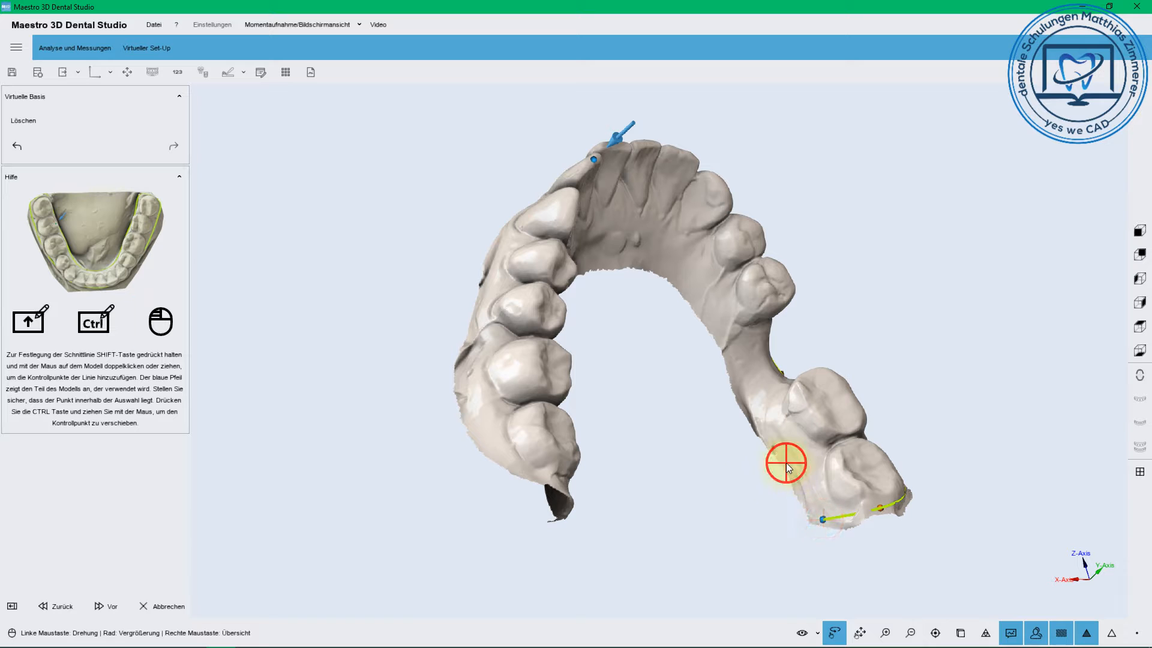
pyautogui.keyDown('shift'); pyautogui.doubleClick(741, 391); pyautogui.keyUp('shift')
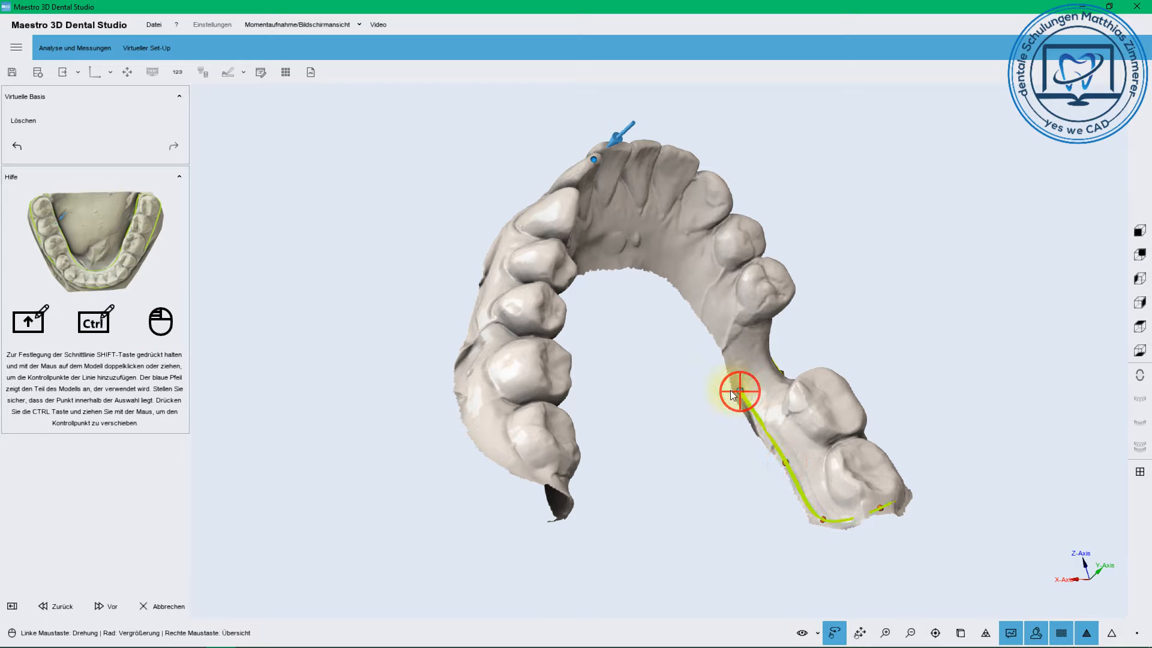
pyautogui.keyDown('shift'); pyautogui.doubleClick(690, 297); pyautogui.keyUp('shift')
pyautogui.keyDown('shift'); pyautogui.doubleClick(646, 265); pyautogui.keyUp('shift')
pyautogui.keyDown('shift'); pyautogui.doubleClick(590, 257); pyautogui.keyUp('shift')
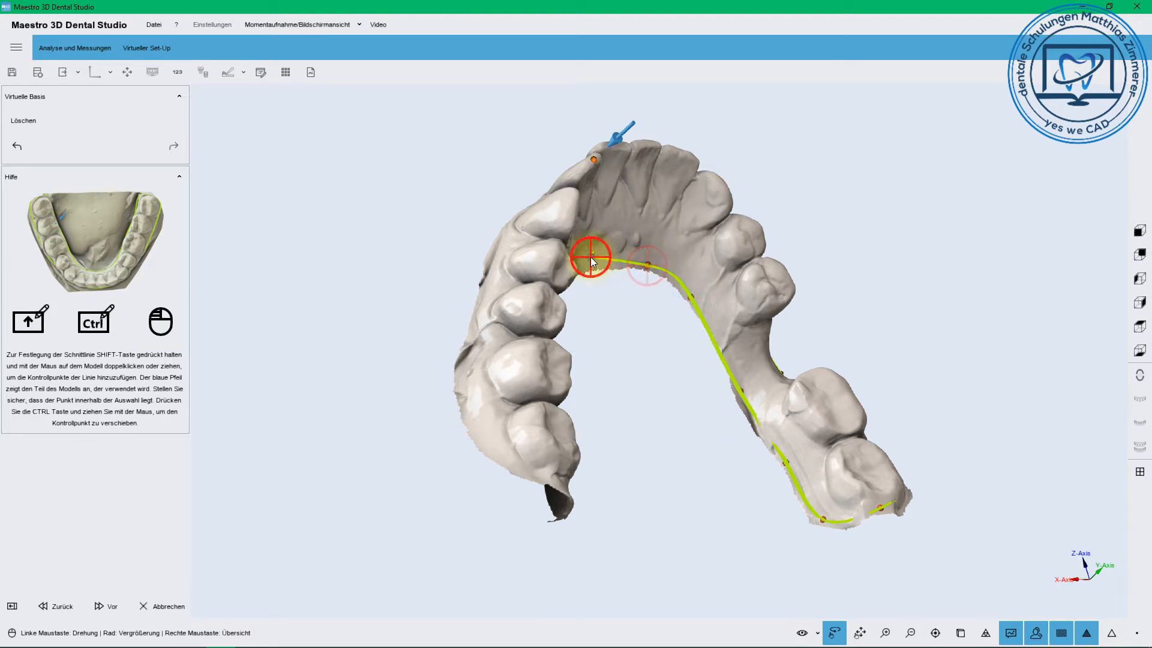
# Extend the cut line along the opposite inner gum edge to the last molar and add a control point behind the front teeth.
pyautogui.moveTo(590, 257); pyautogui.dragTo(569, 423)
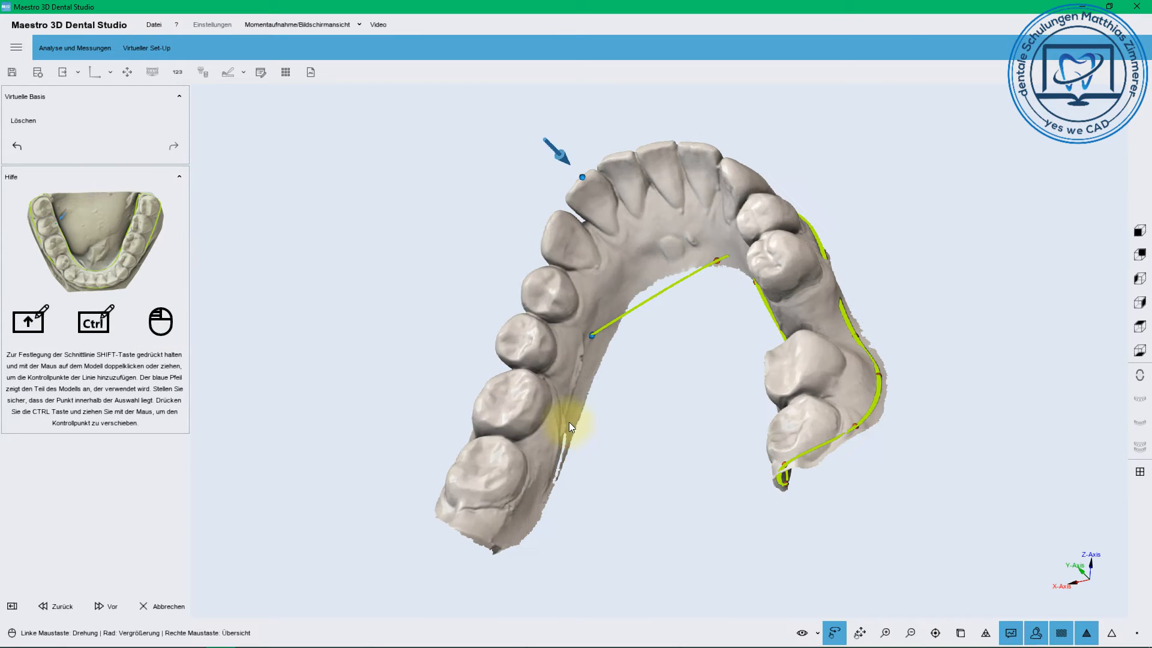
pyautogui.keyDown('shift'); pyautogui.doubleClick(569, 422); pyautogui.keyUp('shift')
pyautogui.keyDown('shift'); pyautogui.doubleClick(532, 499); pyautogui.keyUp('shift')
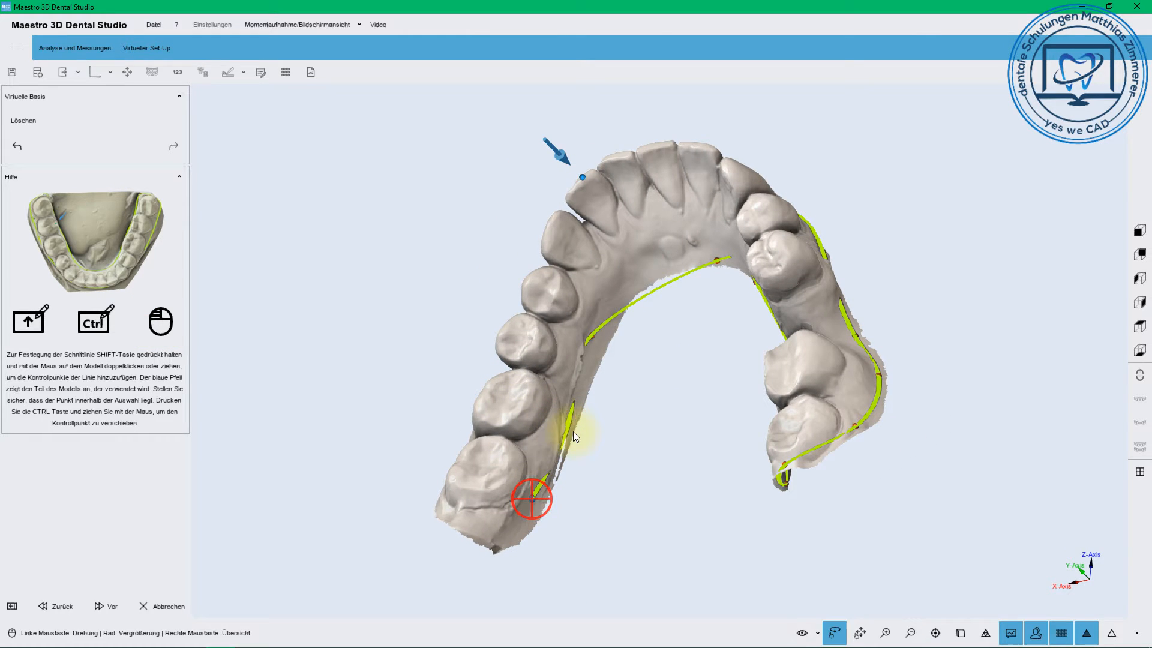
pyautogui.keyDown('shift'); pyautogui.doubleClick(644, 281); pyautogui.keyUp('shift')
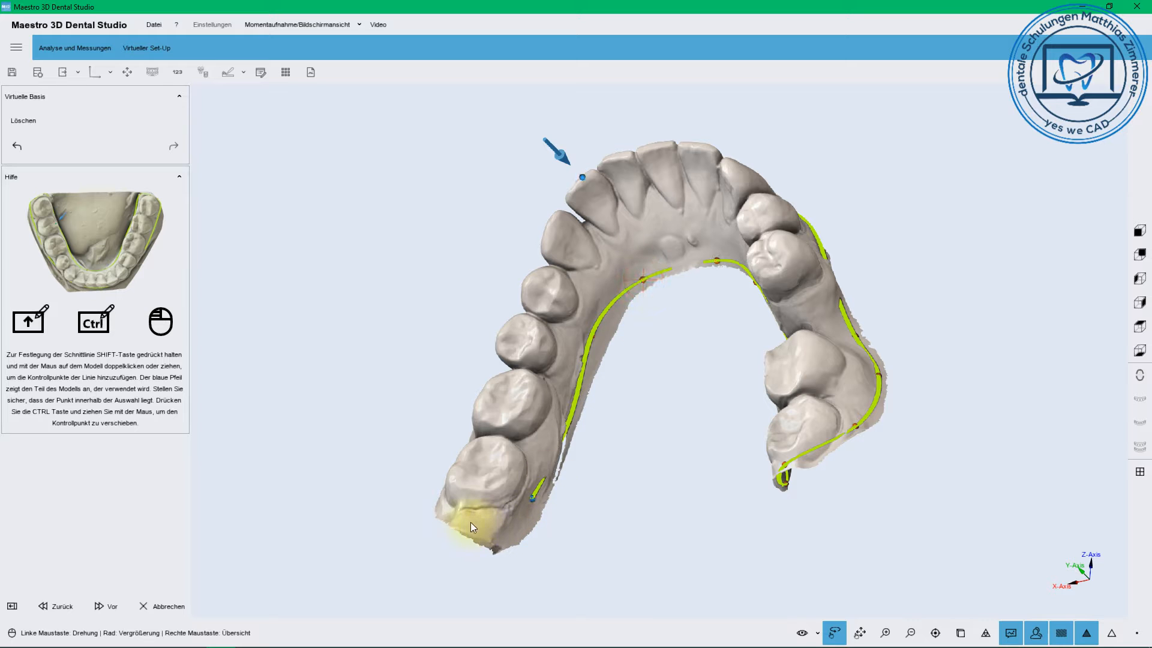
# Complete the cut line along the remaining outer gum edge from the last molar forward to the front teeth.
pyautogui.moveTo(472, 527); pyautogui.dragTo(608, 574)
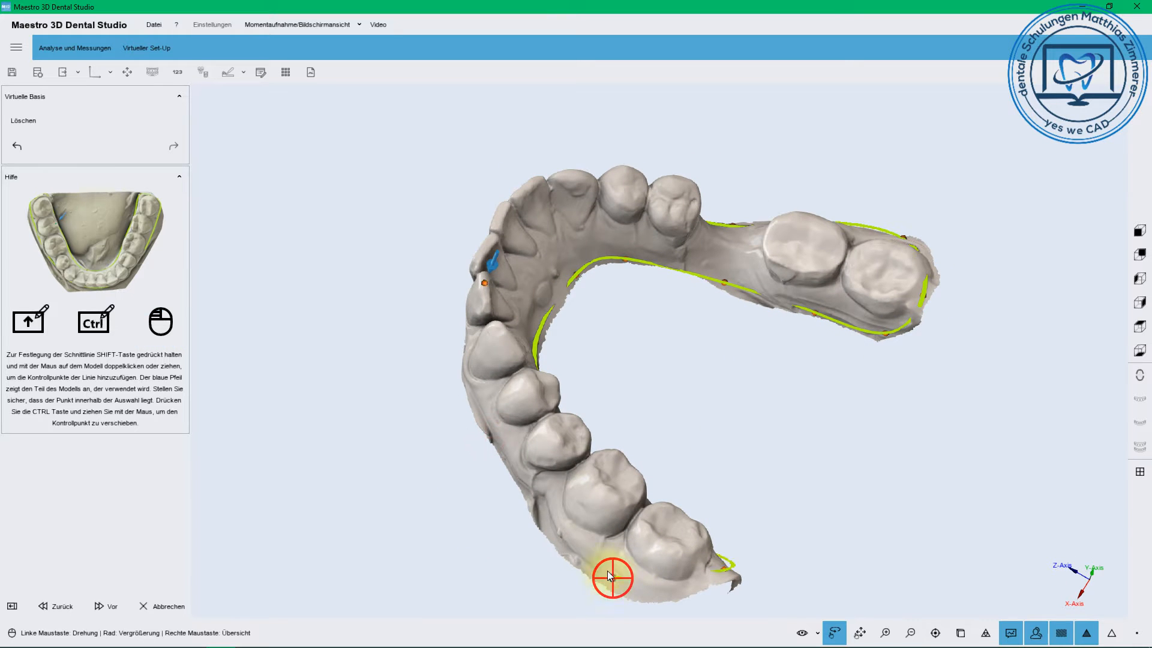
pyautogui.keyDown('shift'); pyautogui.doubleClick(611, 578); pyautogui.keyUp('shift')
pyautogui.keyDown('shift'); pyautogui.doubleClick(544, 510); pyautogui.keyUp('shift')
pyautogui.keyDown('shift'); pyautogui.doubleClick(489, 430); pyautogui.keyUp('shift')
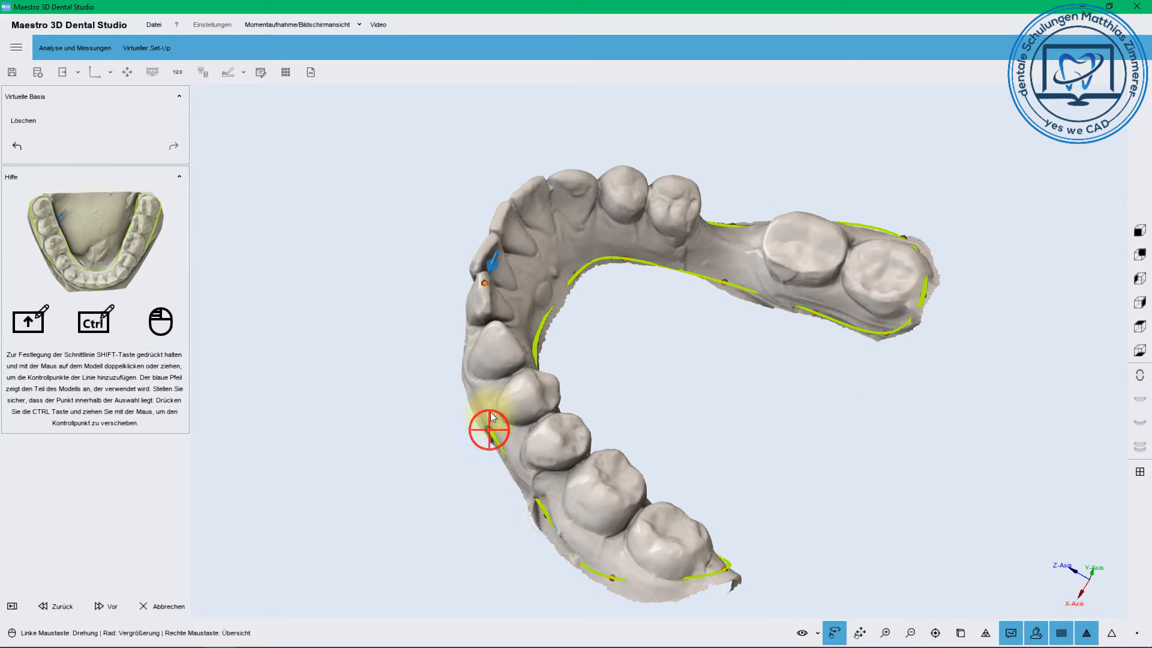
pyautogui.moveTo(491, 416); pyautogui.dragTo(672, 437)
pyautogui.keyDown('shift'); pyautogui.doubleClick(628, 428); pyautogui.keyUp('shift')
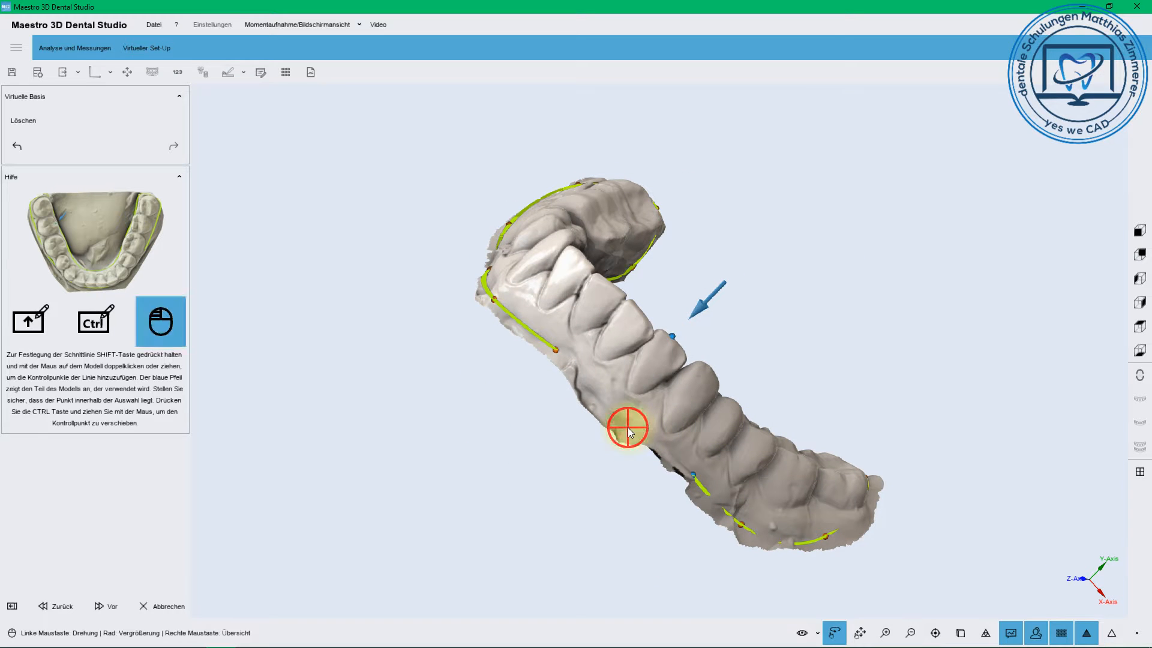
pyautogui.keyDown('shift'); pyautogui.doubleClick(589, 391); pyautogui.keyUp('shift')
# Place the blue arrow on the front tooth inside the cut line and carry out the lower jaw cut.
pyautogui.moveTo(682, 386); pyautogui.dragTo(446, 424)
pyautogui.click(472, 365)
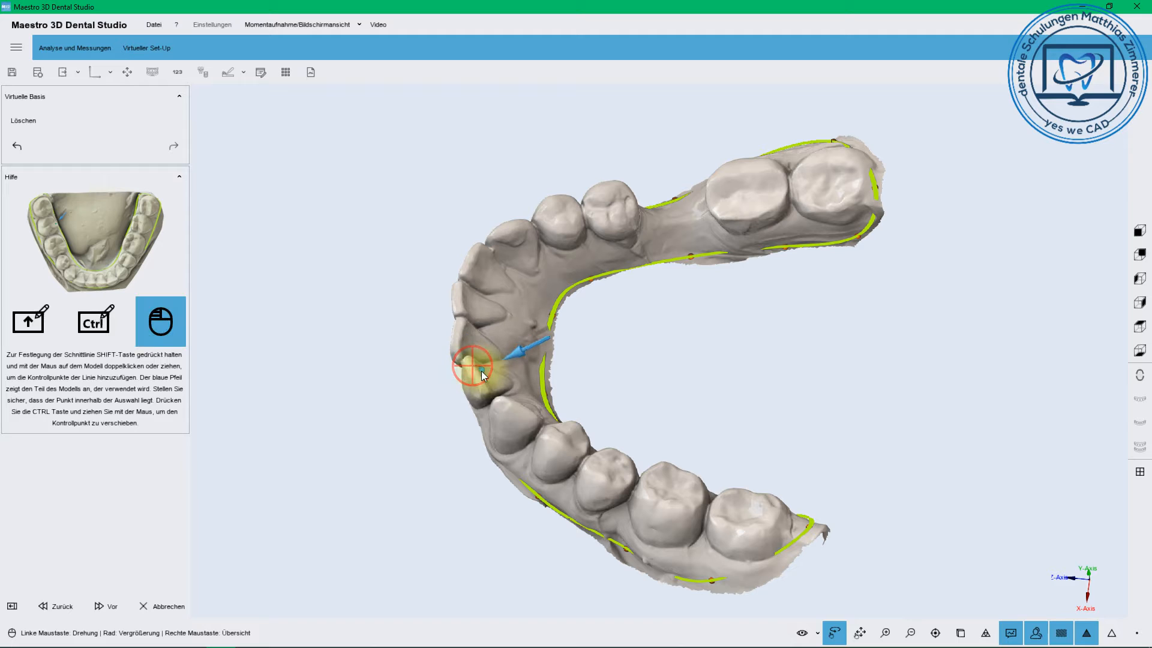
pyautogui.moveTo(597, 472); pyautogui.dragTo(550, 485)
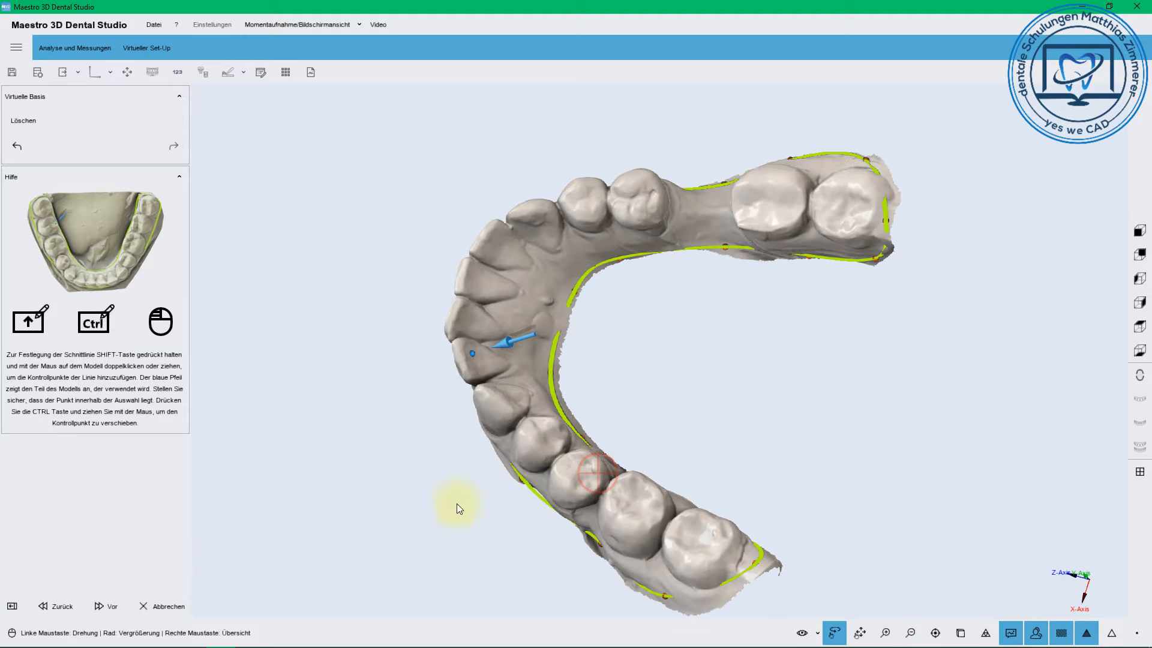
pyautogui.click(104, 604)
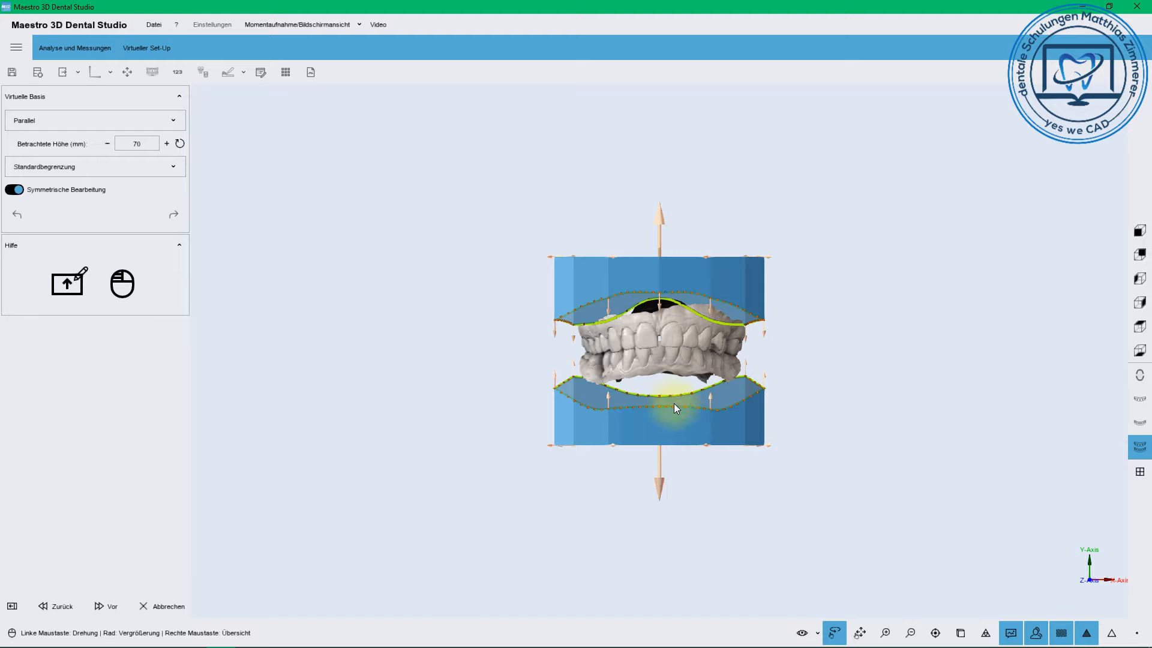
# Try the base shapes ABO, Tweed and ABO 2013 on the virtual base of both jaws.
pyautogui.scroll(5, 675, 402)
pyautogui.scroll(-3, 711, 439)
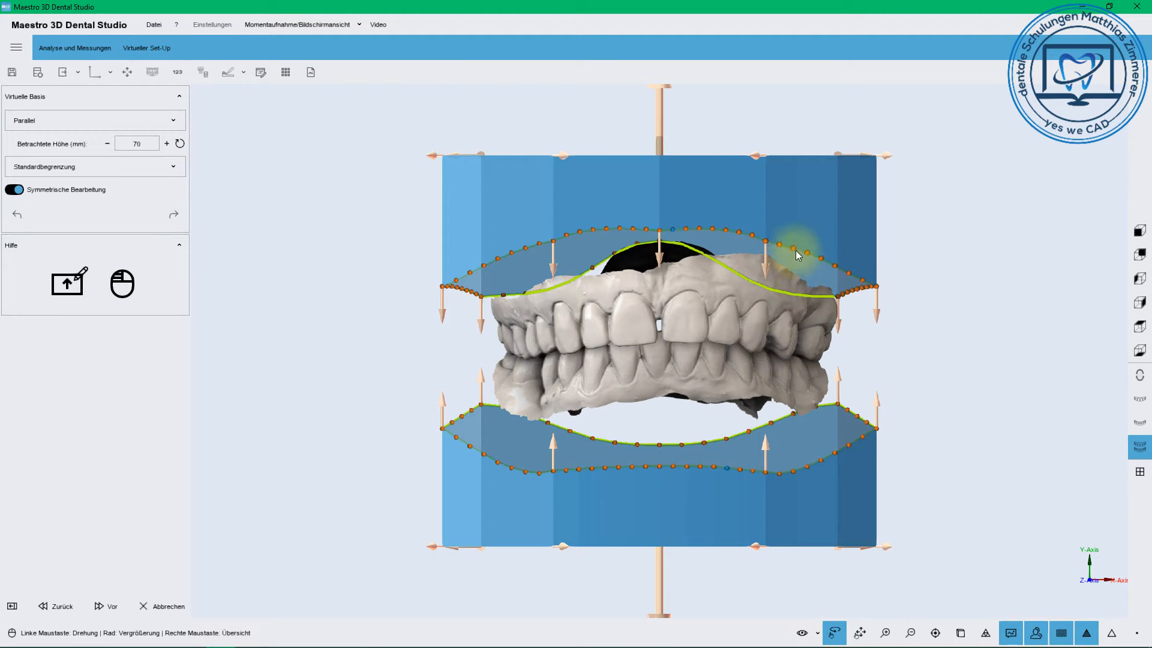
pyautogui.moveTo(796, 250); pyautogui.dragTo(754, 189)
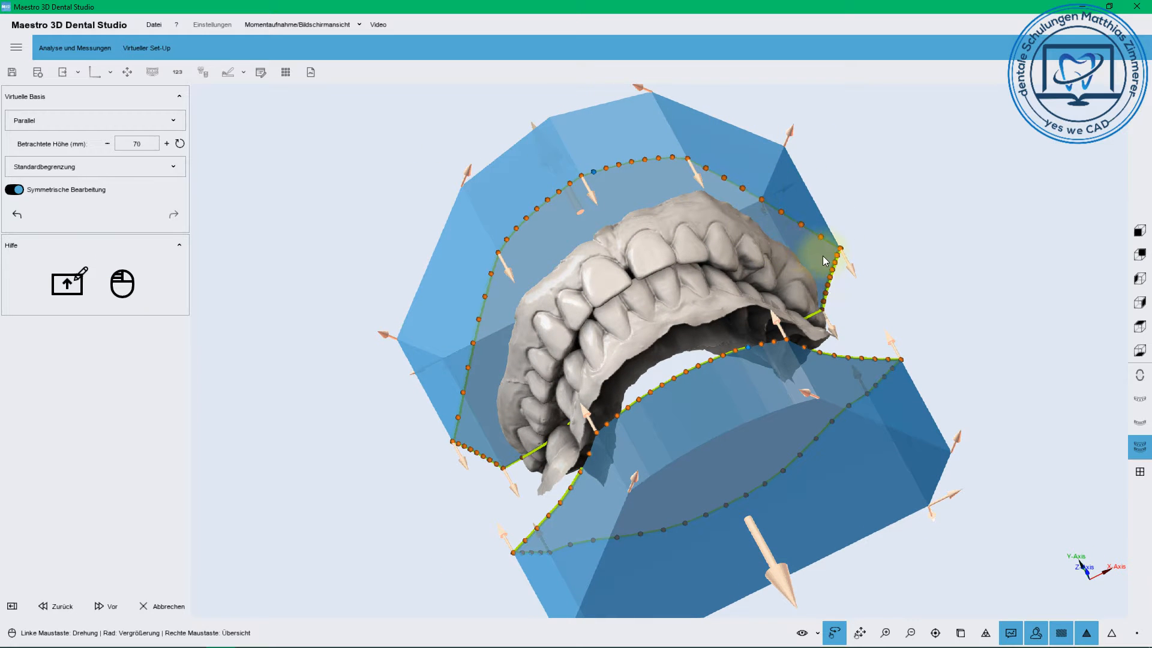
pyautogui.moveTo(783, 390); pyautogui.dragTo(661, 378)
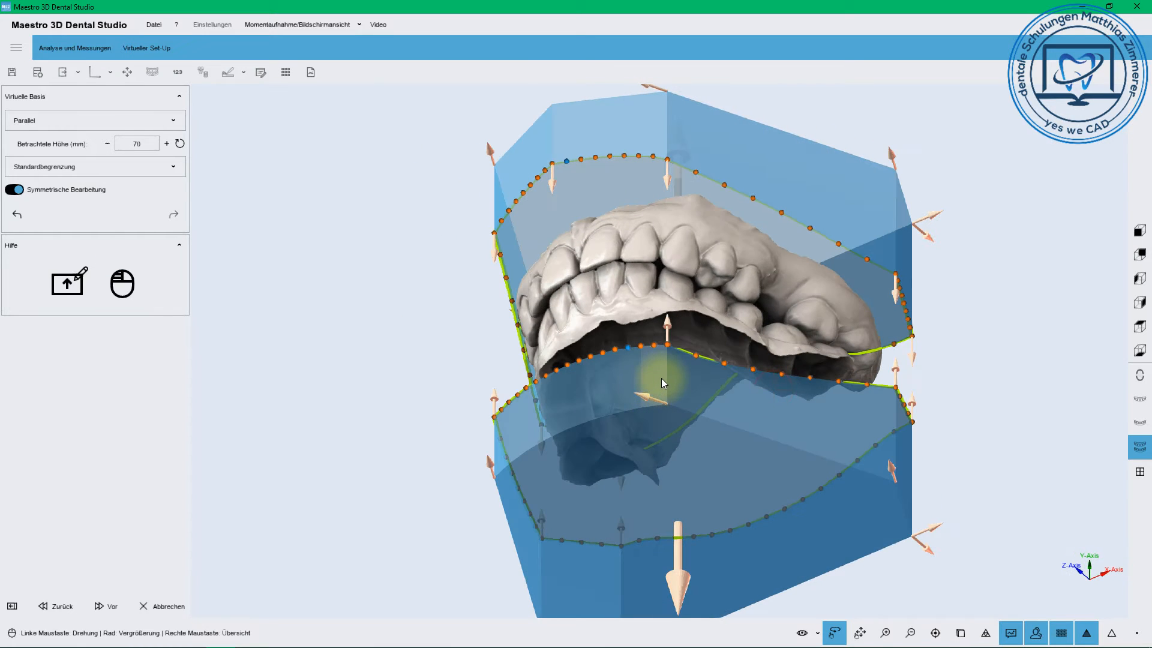
pyautogui.rightClick(527, 336)
pyautogui.click(528, 336)
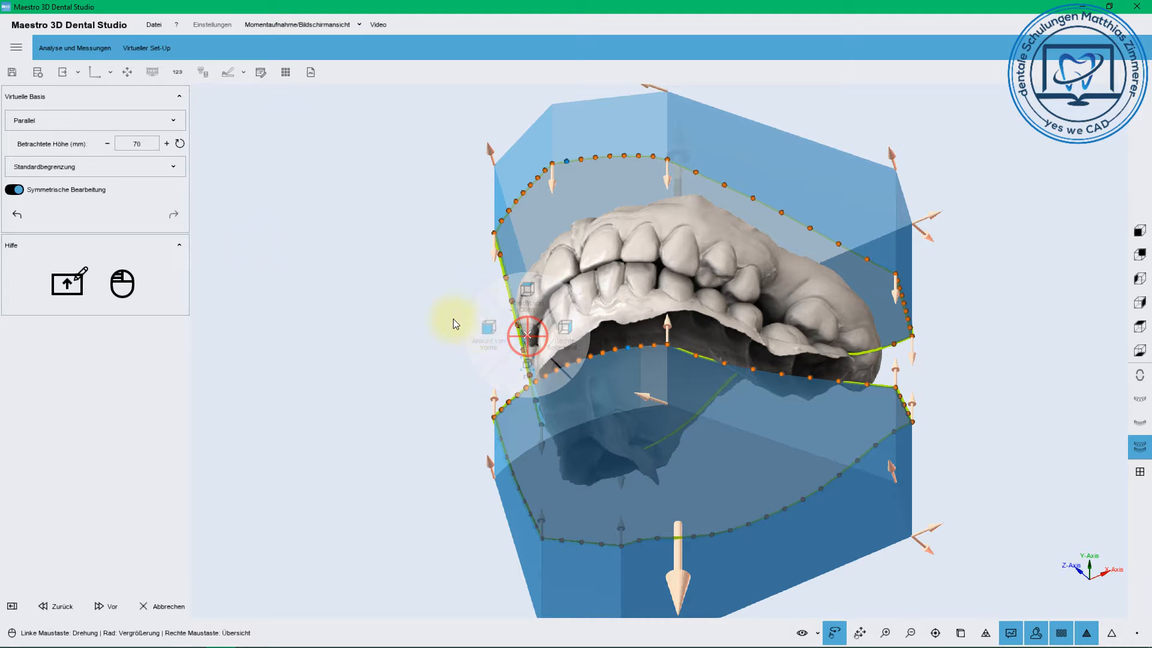
pyautogui.click(41, 120)
pyautogui.click(40, 145)
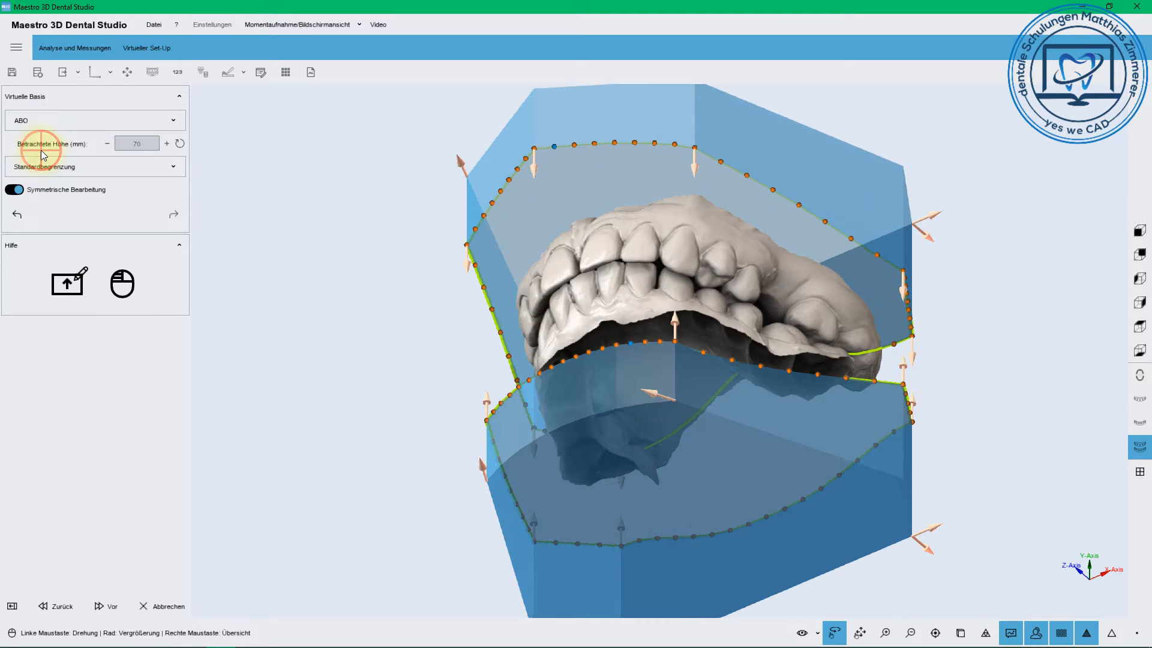
pyautogui.click(41, 124)
pyautogui.click(40, 168)
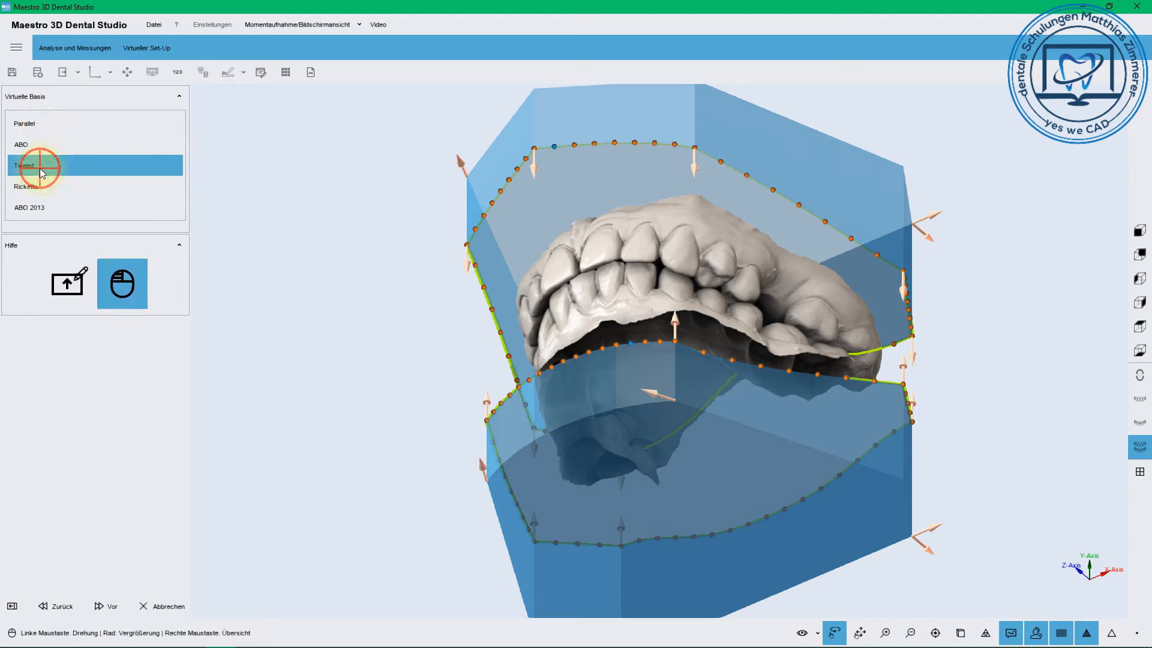
pyautogui.click(42, 120)
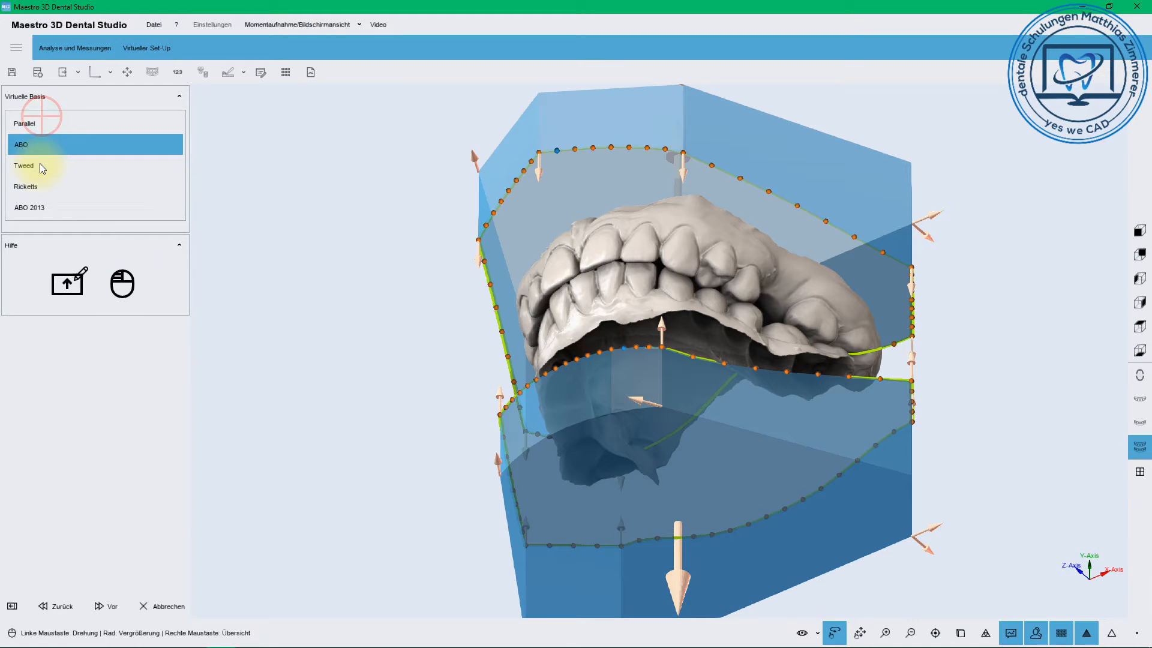
pyautogui.click(39, 206)
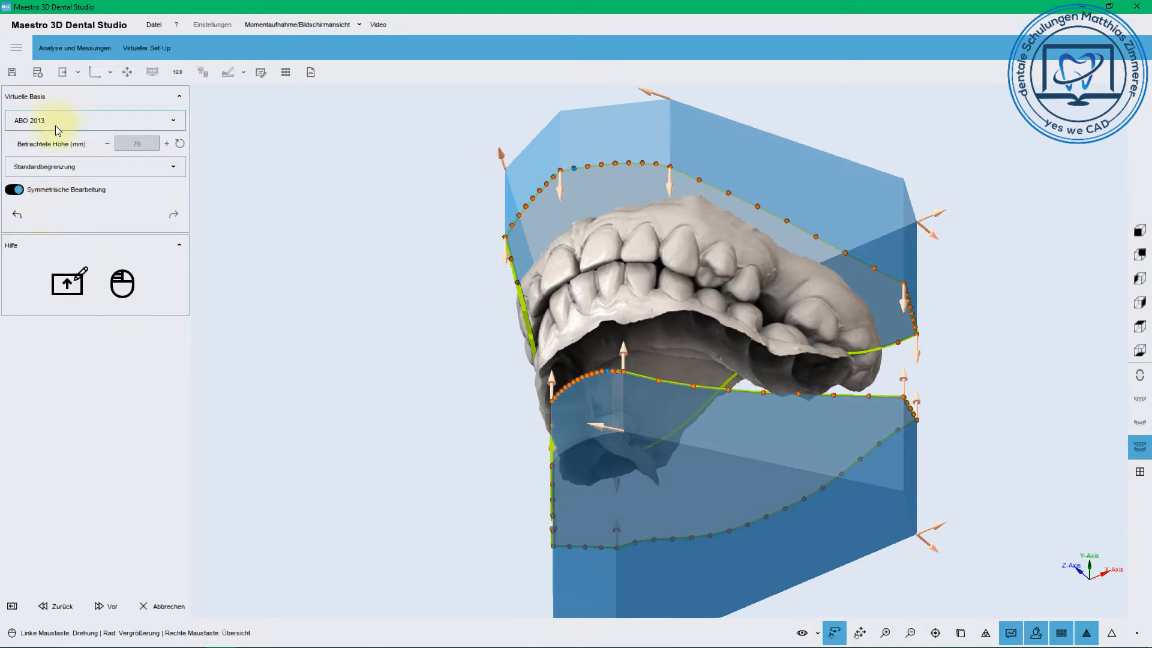
# Try Flache Begrenzung as the base boundary, and set it to Automatische Begrenzung.
pyautogui.click(55, 164)
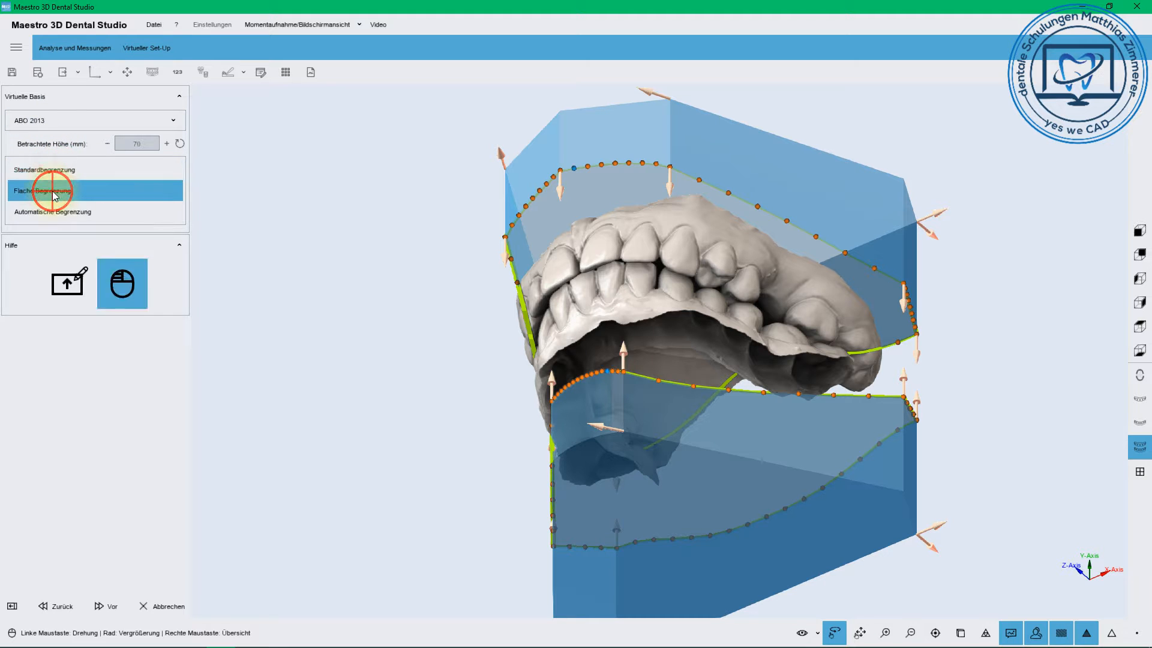
pyautogui.click(52, 191)
pyautogui.click(57, 165)
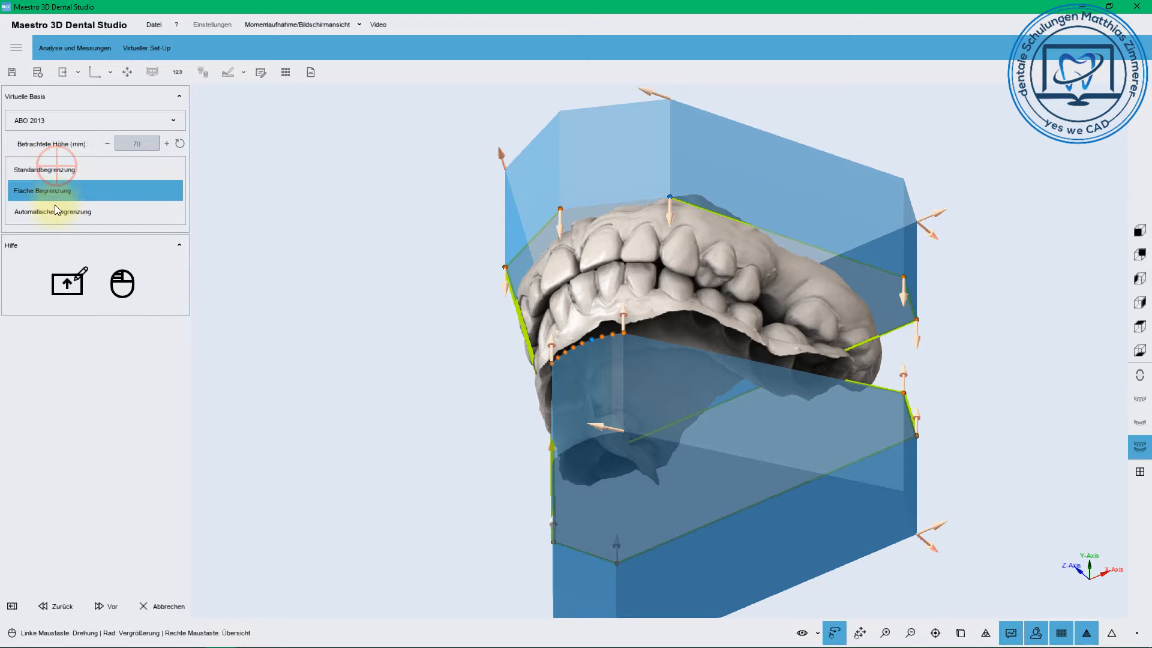
pyautogui.click(54, 211)
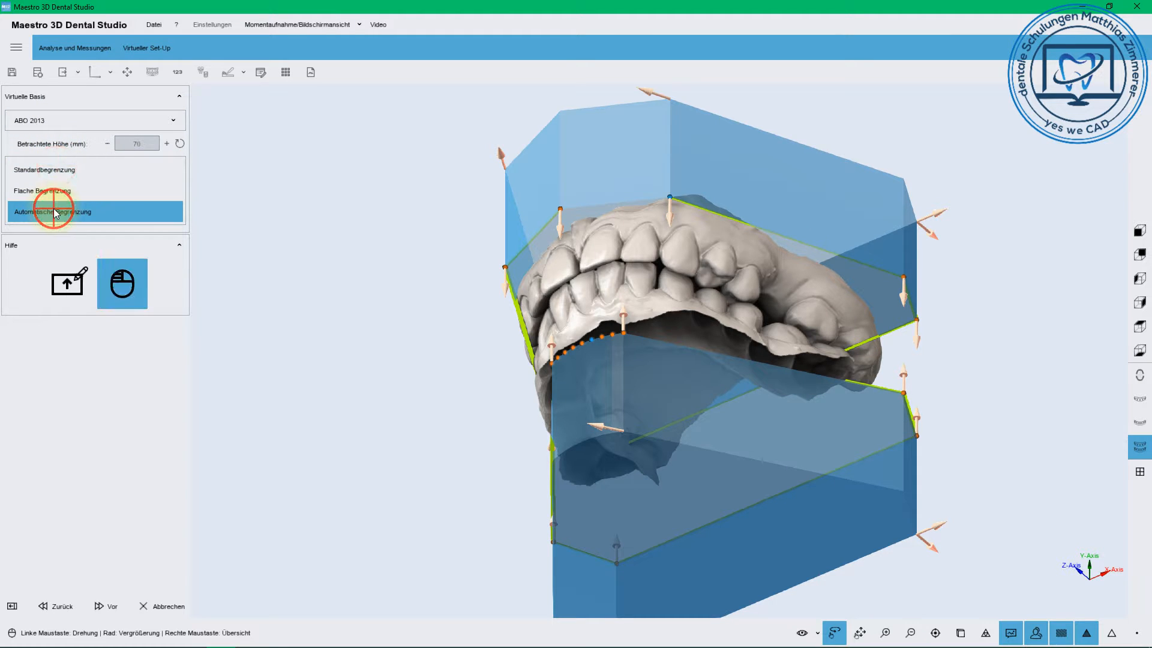
# Set the base shape to Parallel.
pyautogui.moveTo(517, 123); pyautogui.dragTo(630, 222)
pyautogui.click(60, 123)
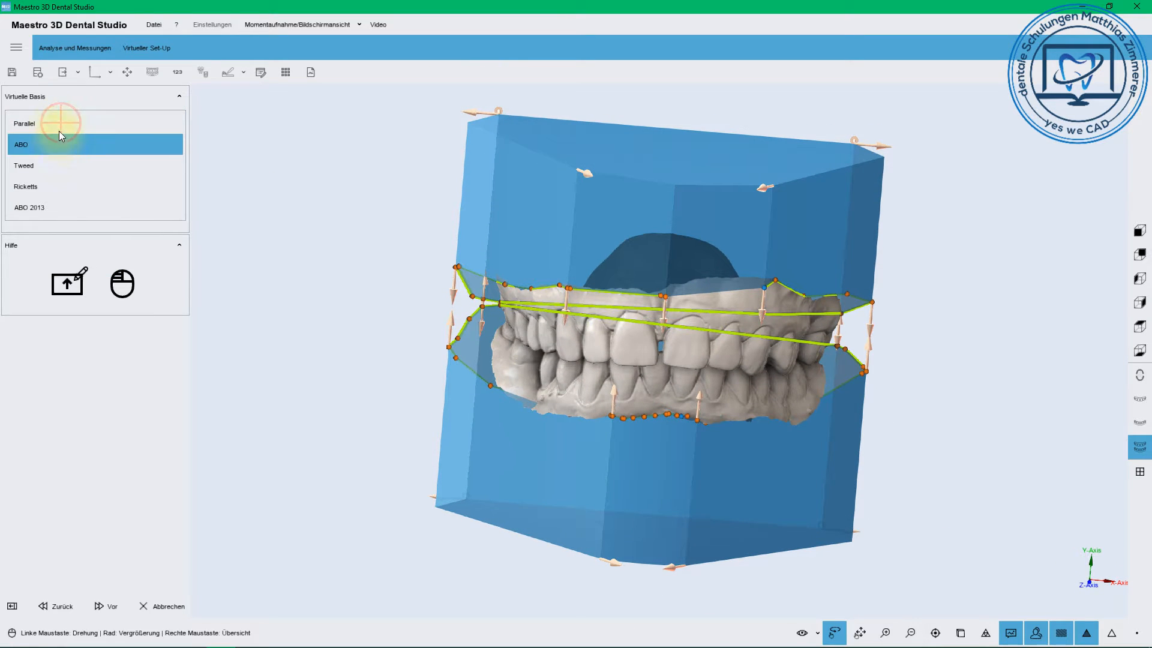
pyautogui.click(58, 124)
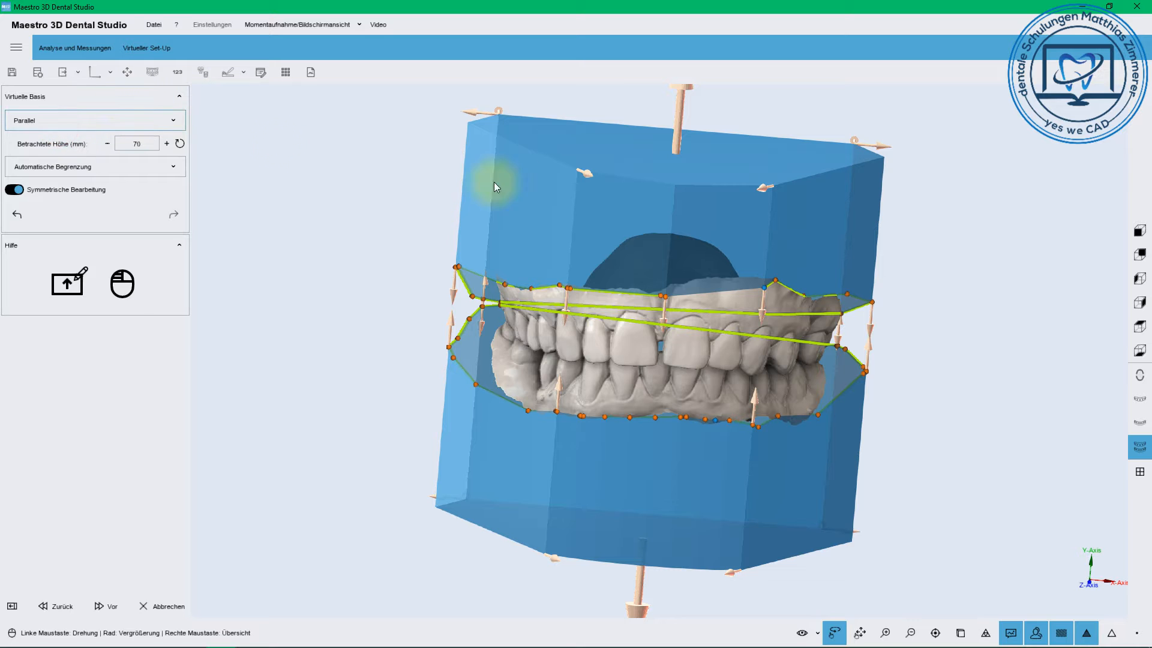
# Shift the base edges slightly towards the jaws at the rear molars, with symmetric editing switched on.
pyautogui.moveTo(769, 196); pyautogui.dragTo(732, 185)
pyautogui.moveTo(641, 170); pyautogui.dragTo(774, 306)
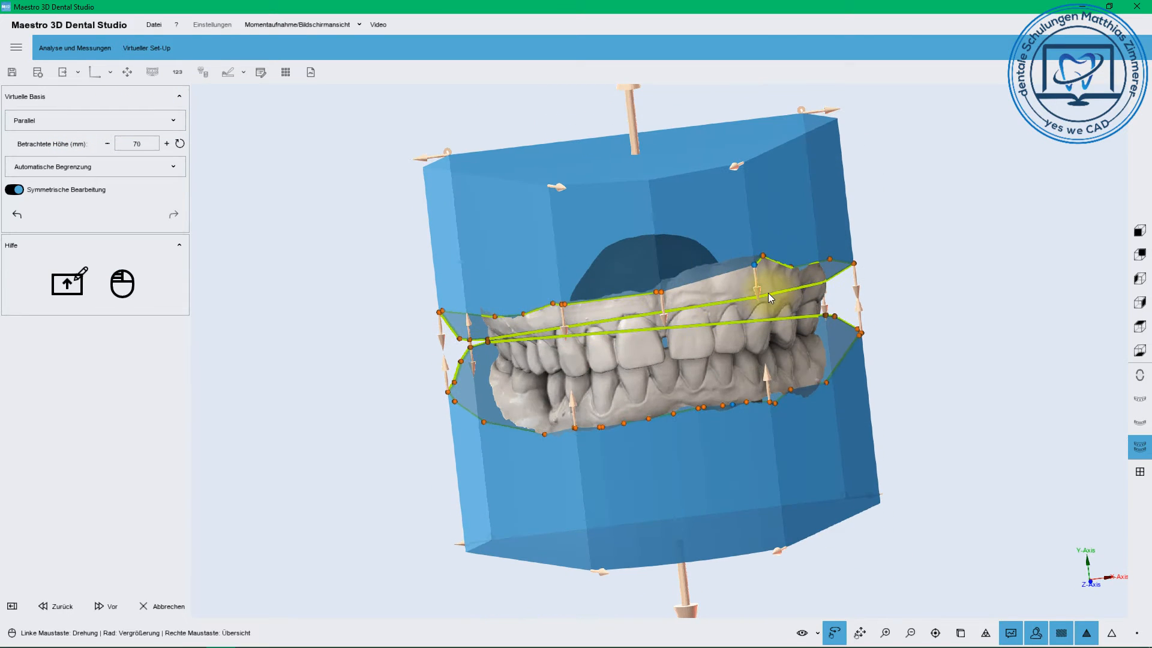
pyautogui.scroll(3, 768, 294)
pyautogui.moveTo(829, 244)
pyautogui.mouseDown()
pyautogui.moveTo(829, 255)
pyautogui.moveTo(826, 229)
pyautogui.mouseUp()
pyautogui.moveTo(556, 317); pyautogui.dragTo(444, 157)
pyautogui.moveTo(466, 217); pyautogui.dragTo(393, 198)
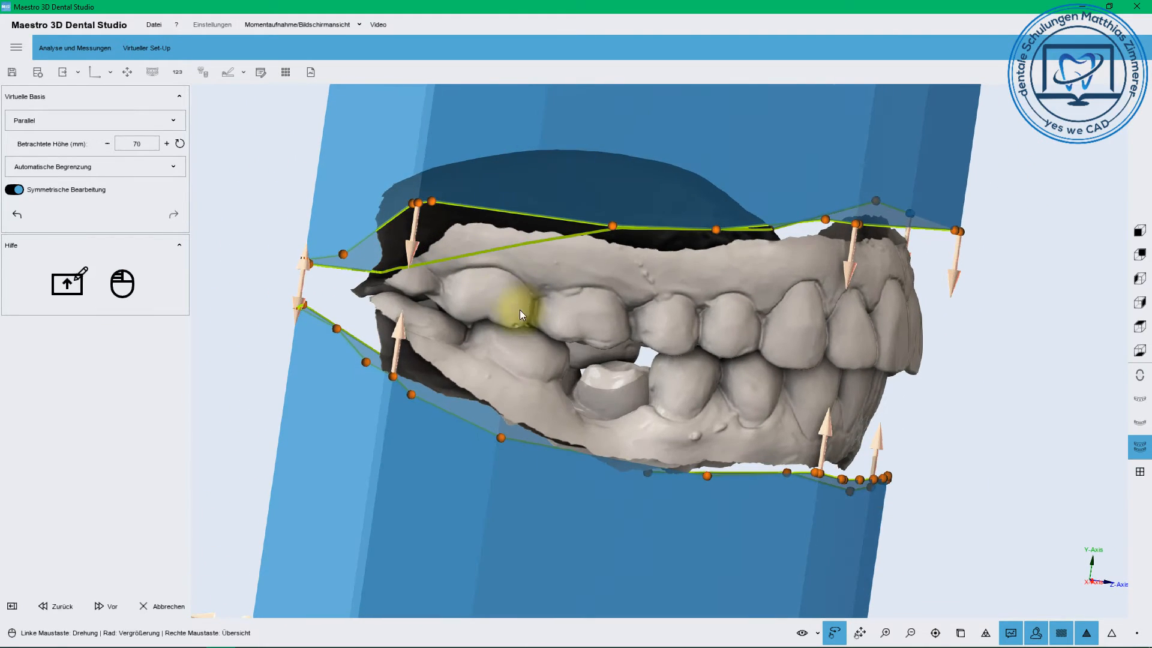
pyautogui.moveTo(397, 330); pyautogui.dragTo(397, 330)
# Switch off Symmetrische Bearbeitung and move a single control point on the lower base edge below the premolars slightly down.
pyautogui.click(16, 190)
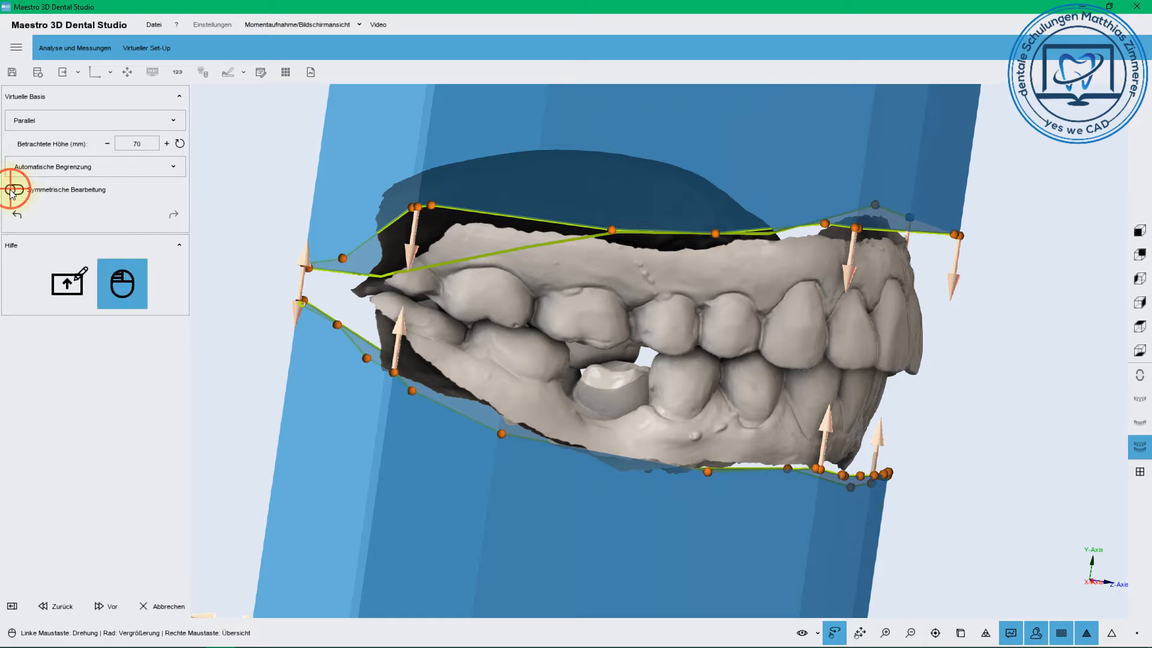
pyautogui.moveTo(397, 325)
pyautogui.mouseDown()
pyautogui.moveTo(398, 313)
pyautogui.moveTo(399, 324)
pyautogui.mouseUp()
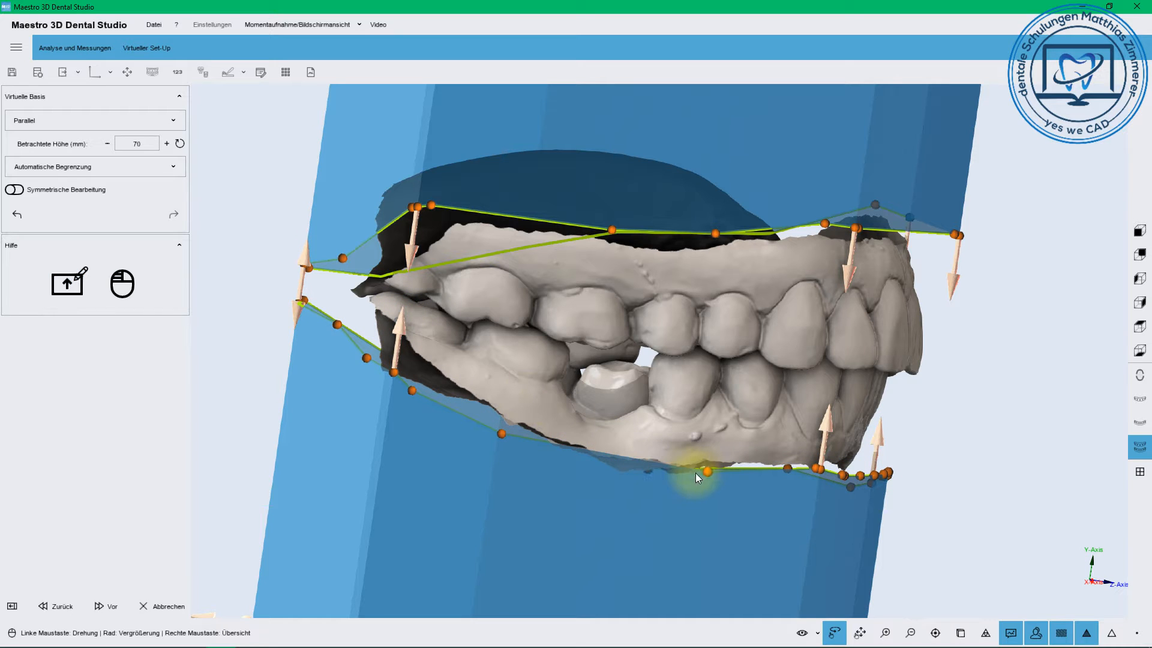
pyautogui.moveTo(705, 471); pyautogui.dragTo(700, 480)
pyautogui.moveTo(615, 438); pyautogui.dragTo(925, 415)
pyautogui.moveTo(453, 304); pyautogui.dragTo(542, 269)
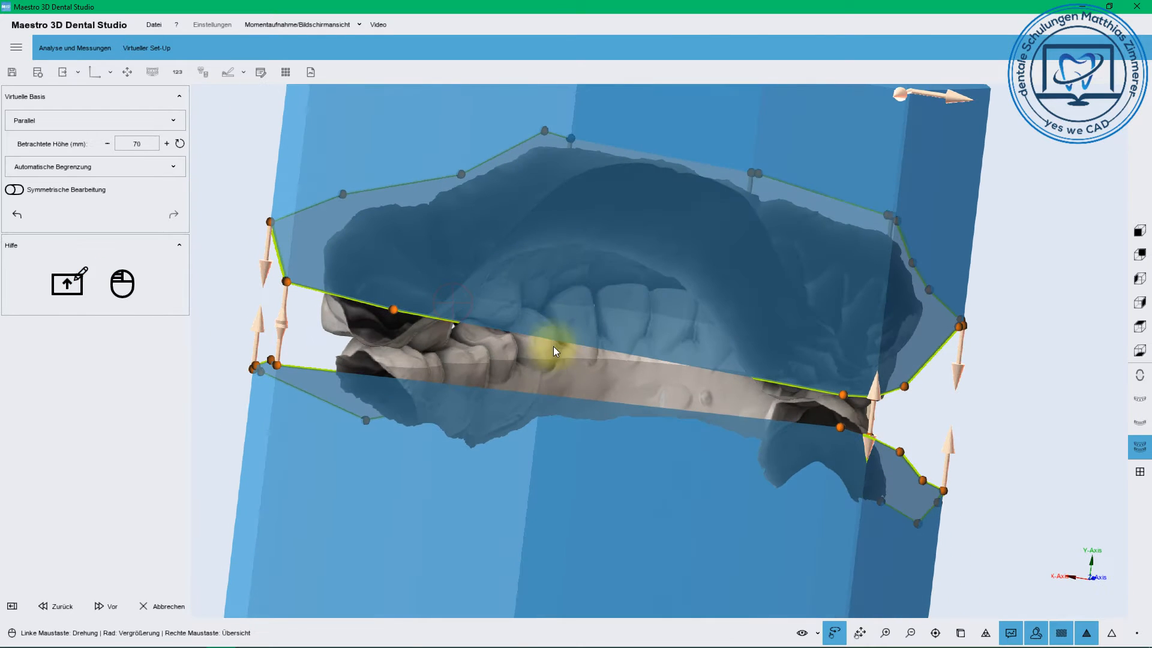
# Set the Betrachtete Höhe of the bases to 50 mm and generate the virtual bases.
pyautogui.moveTo(544, 384)
pyautogui.mouseDown()
pyautogui.moveTo(584, 324)
pyautogui.moveTo(573, 308)
pyautogui.moveTo(671, 366)
pyautogui.moveTo(823, 378)
pyautogui.moveTo(627, 354)
pyautogui.moveTo(703, 283)
pyautogui.moveTo(717, 300)
pyautogui.mouseUp()
pyautogui.scroll(5, 751, 397)
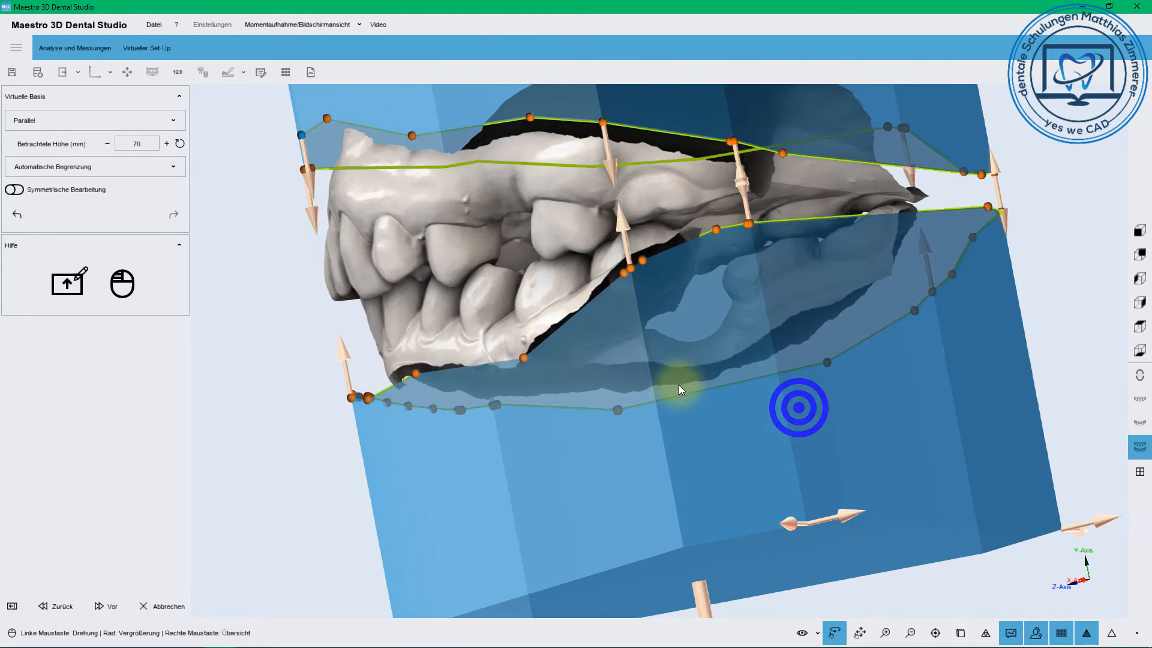
pyautogui.rightClick(667, 372)
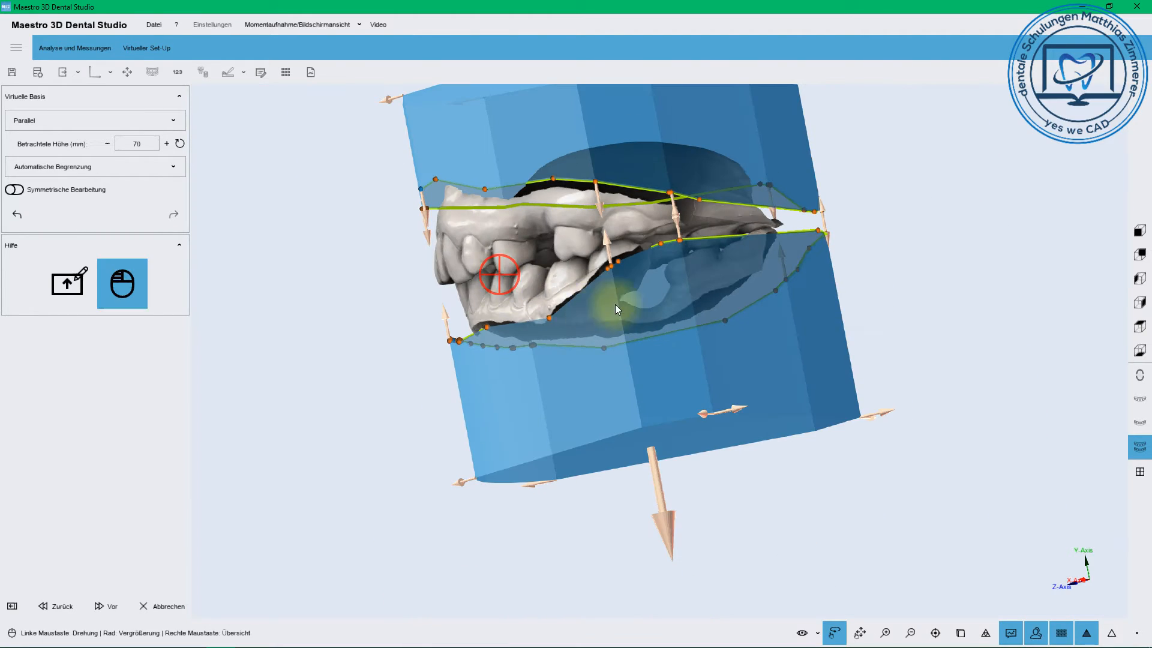
pyautogui.moveTo(615, 304); pyautogui.dragTo(656, 242)
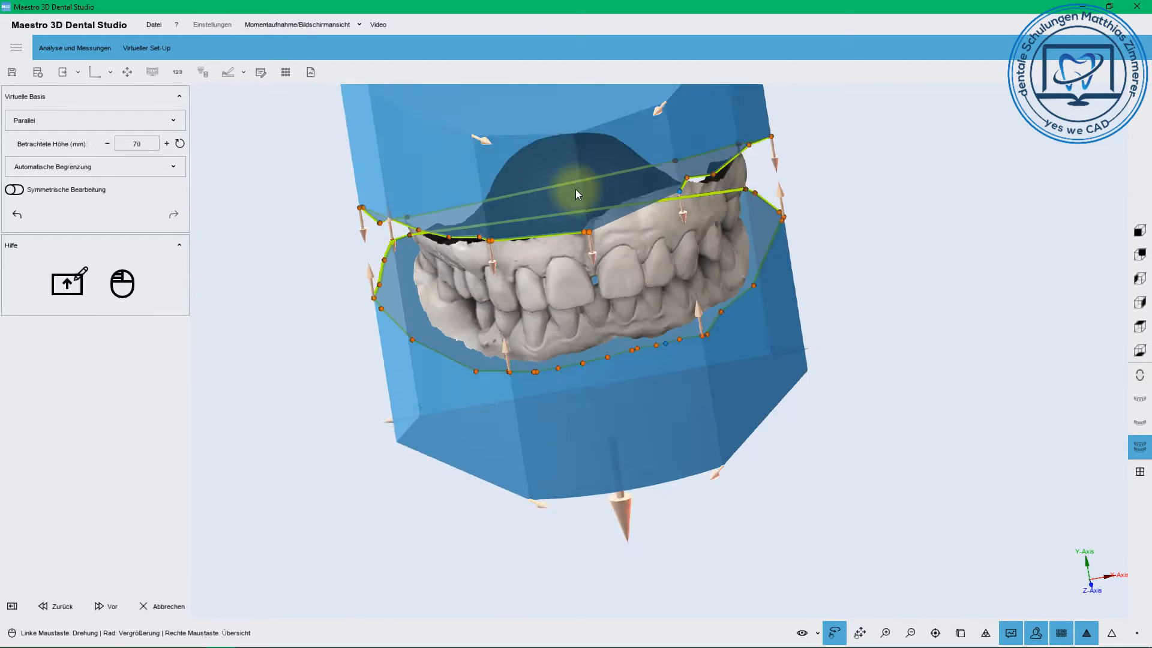
pyautogui.rightClick(575, 189)
pyautogui.moveTo(547, 340)
pyautogui.mouseDown()
pyautogui.moveTo(549, 287)
pyautogui.moveTo(586, 225)
pyautogui.moveTo(587, 267)
pyautogui.mouseUp()
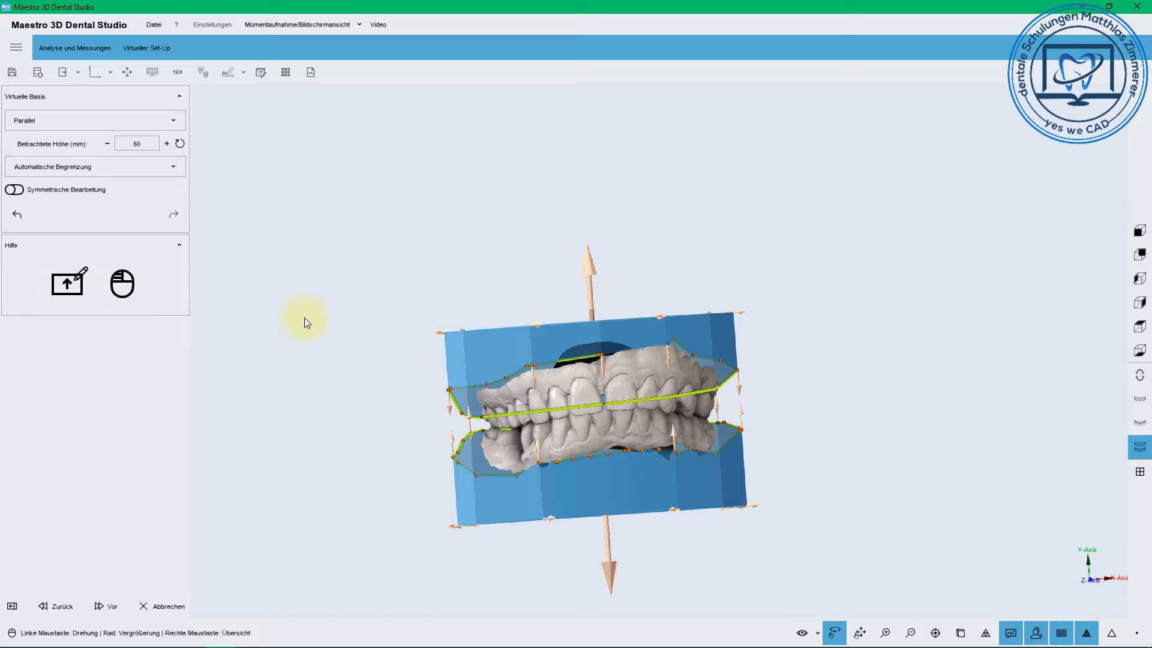
pyautogui.click(163, 144)
pyautogui.click(108, 143)
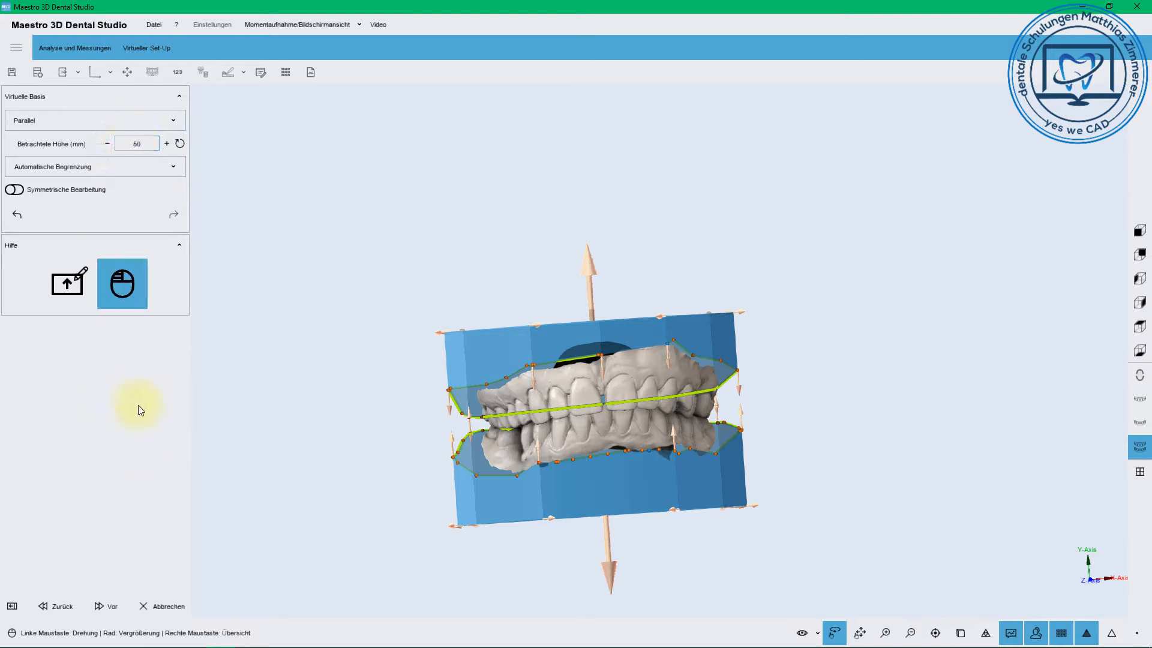
pyautogui.click(96, 606)
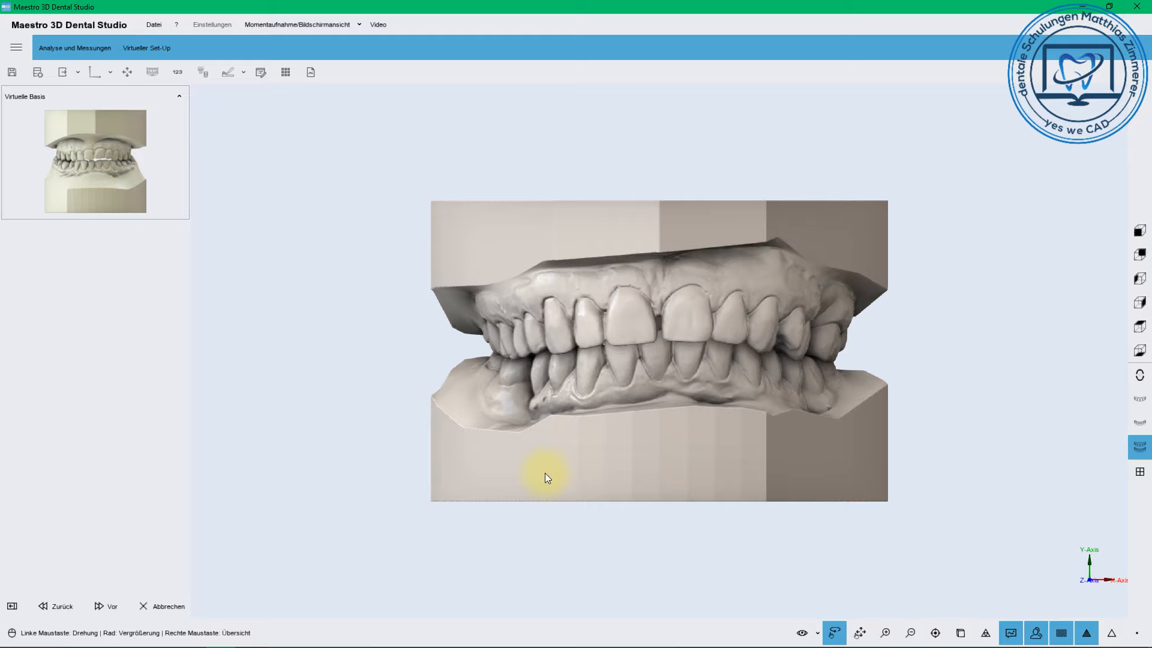
# Inspect the generated upper and lower bases from several sides and accept them.
pyautogui.moveTo(515, 331); pyautogui.dragTo(520, 294)
pyautogui.moveTo(666, 264); pyautogui.dragTo(637, 230)
pyautogui.moveTo(705, 303); pyautogui.dragTo(677, 283)
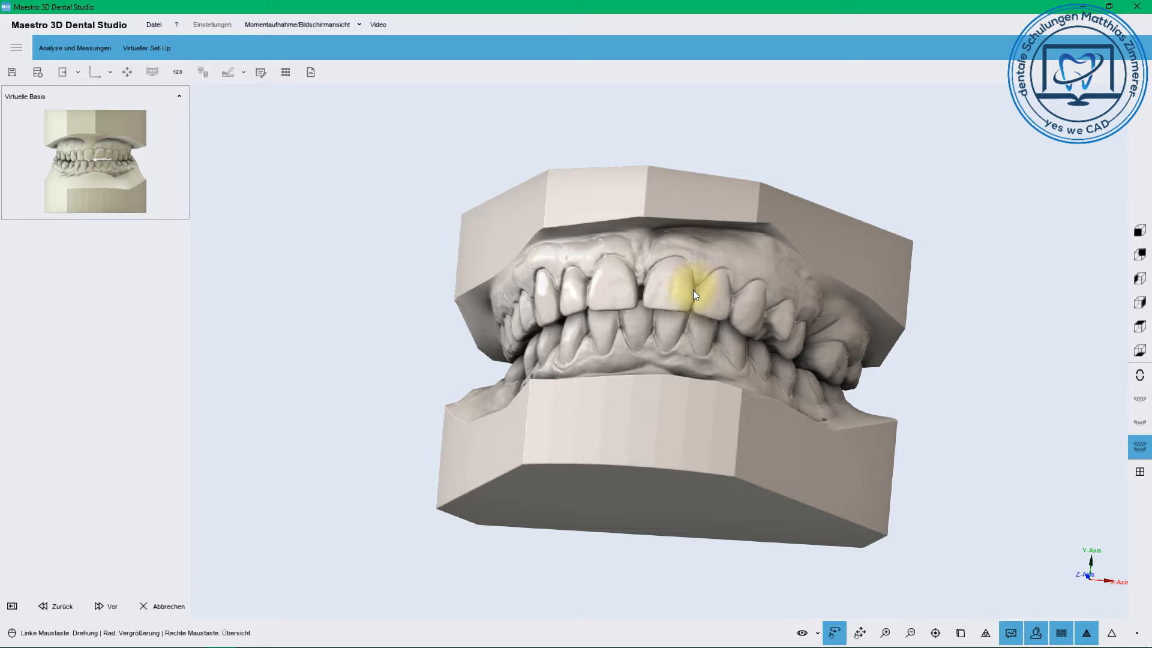
pyautogui.moveTo(693, 292); pyautogui.dragTo(462, 225)
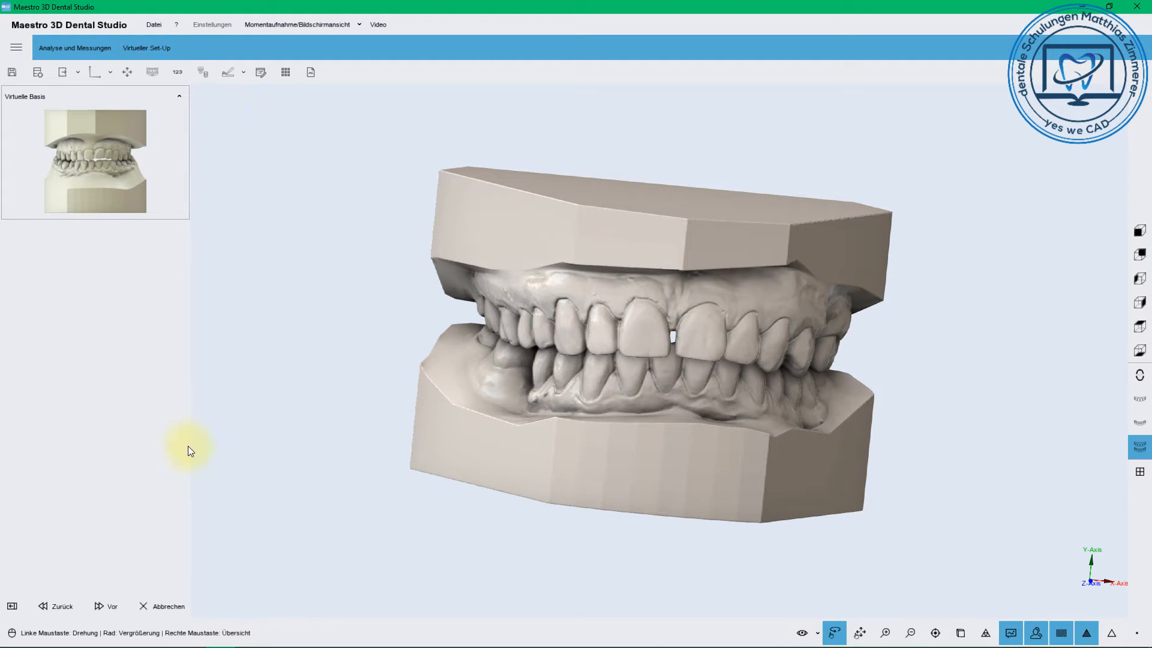
pyautogui.click(104, 607)
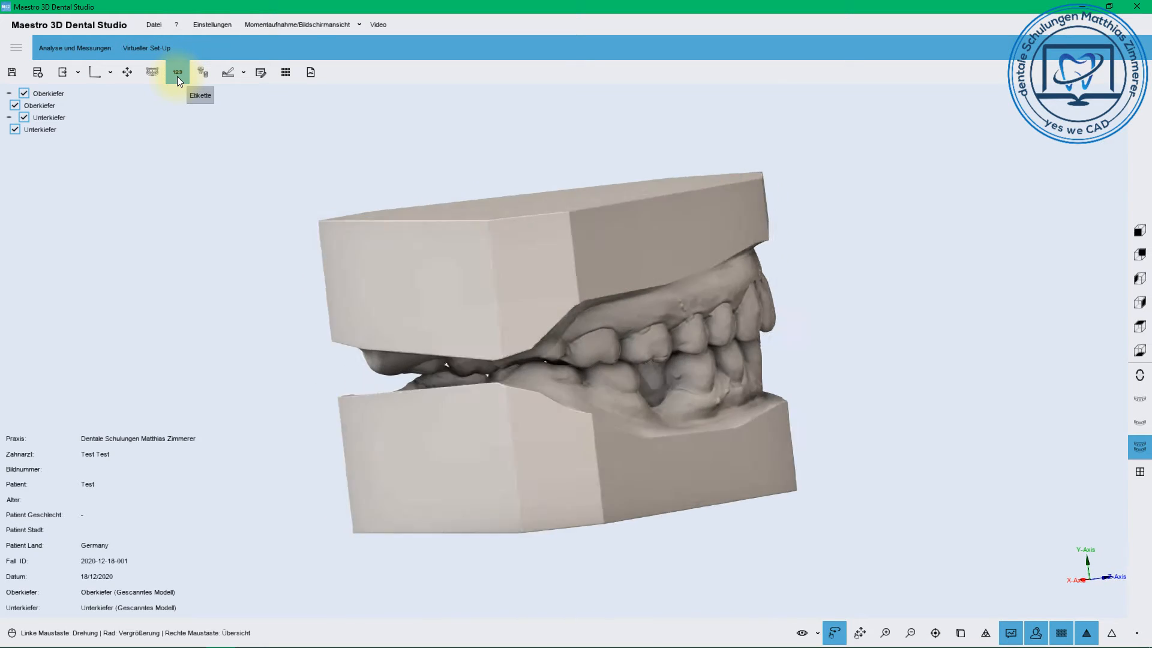
# Add a label with the text "Maestro Test" to the back face of the upper jaw's base.
pyautogui.click(177, 74)
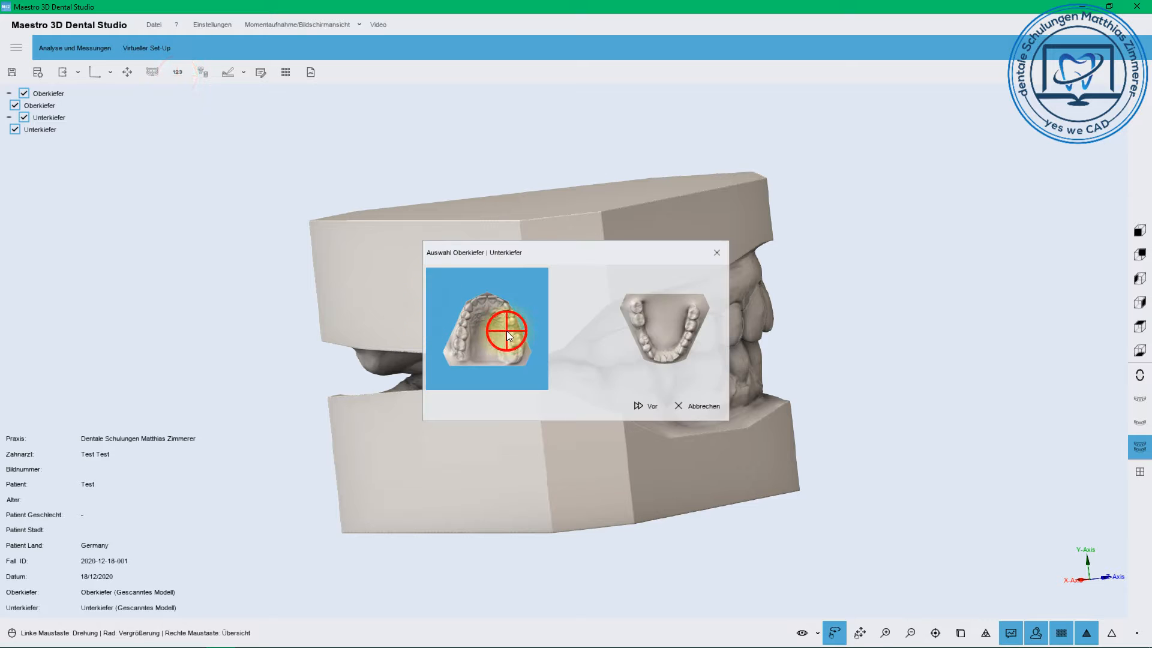
pyautogui.click(506, 330)
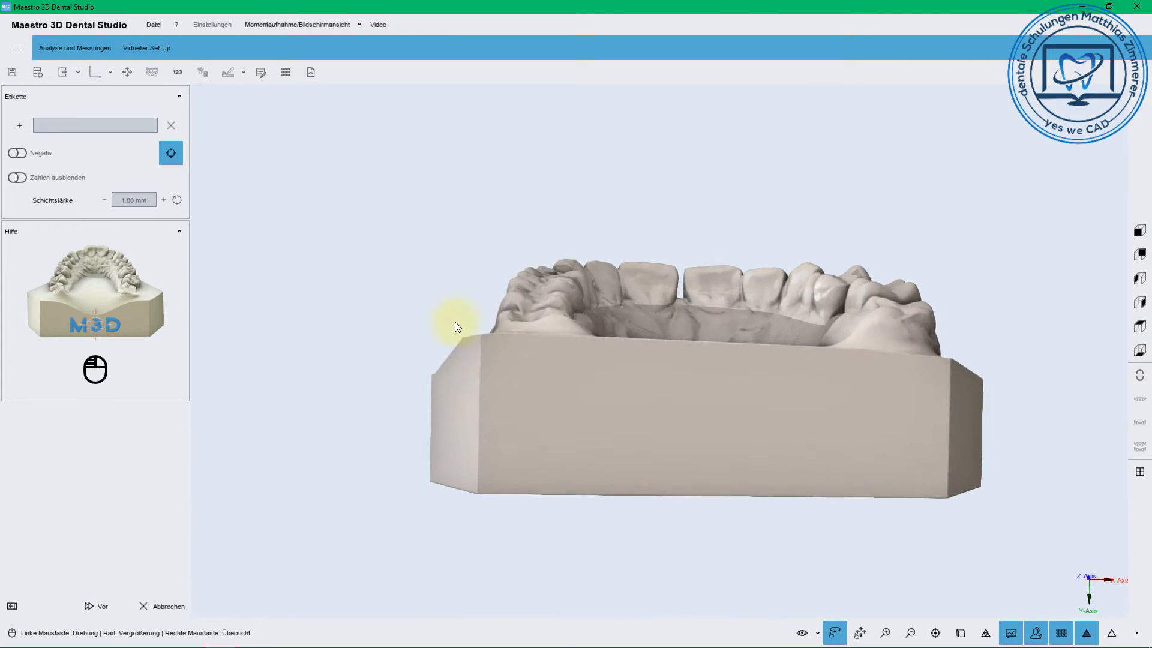
pyautogui.click(20, 126)
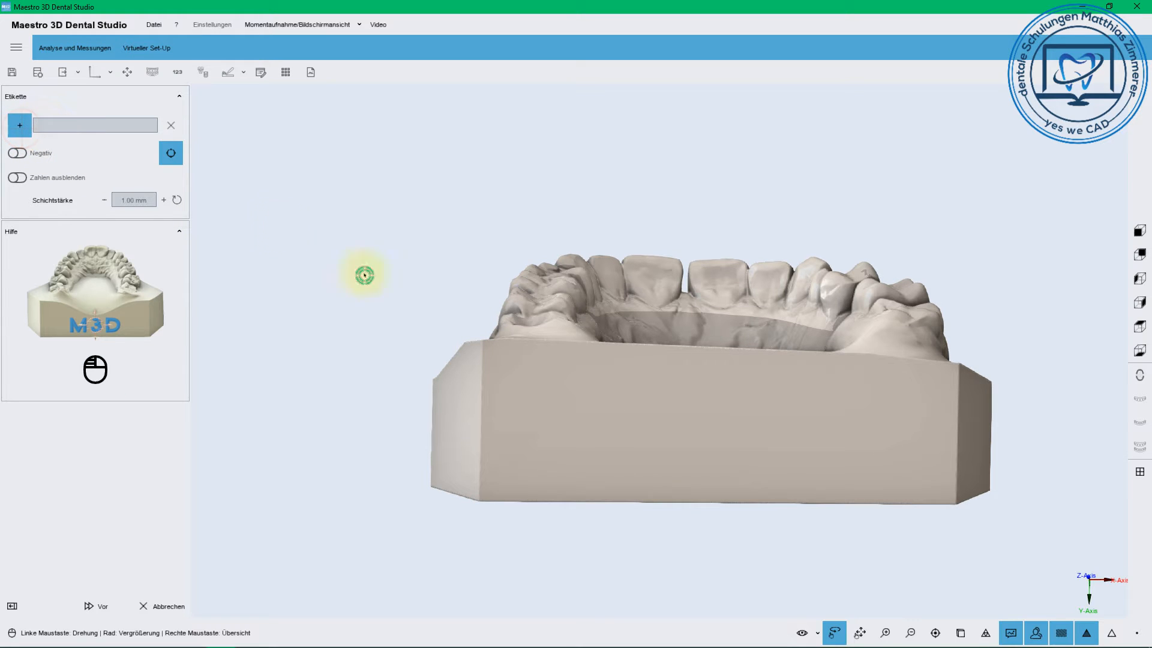
pyautogui.click(609, 438)
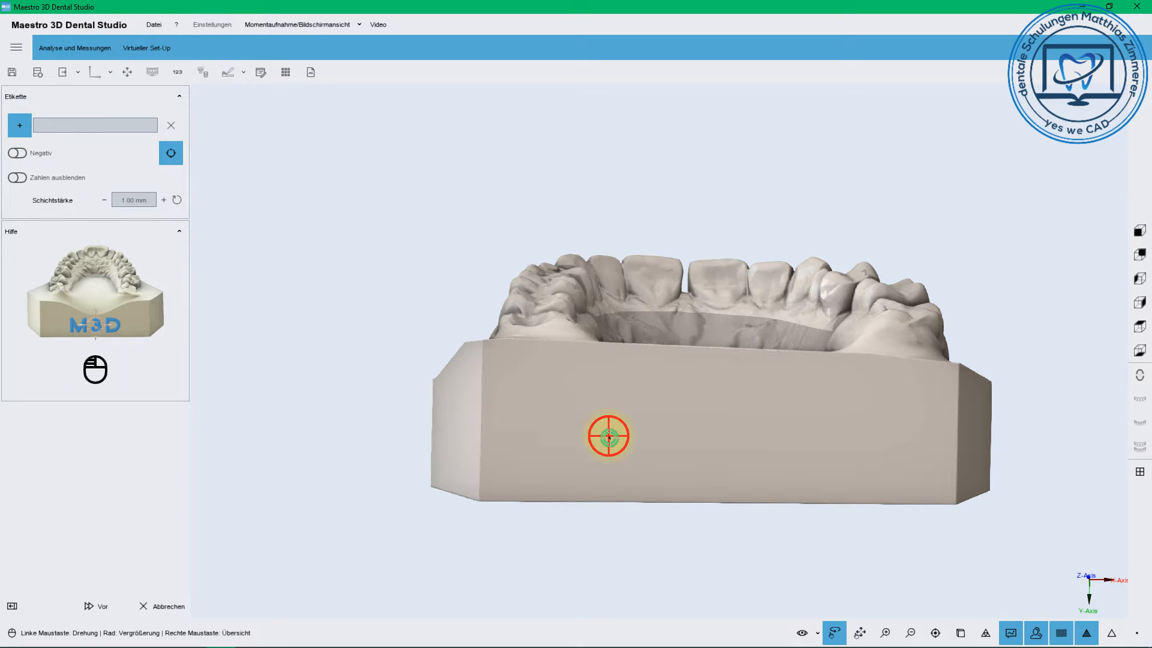
pyautogui.click(63, 124)
pyautogui.moveTo(70, 124); pyautogui.dragTo(38, 125)
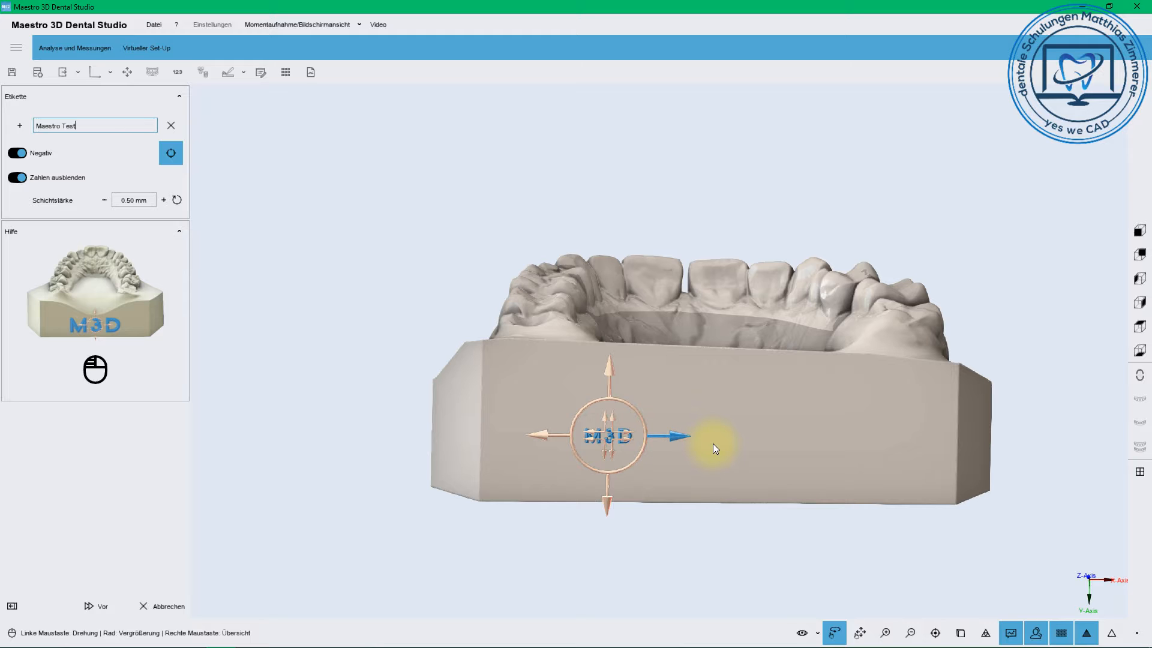
pyautogui.click(702, 463)
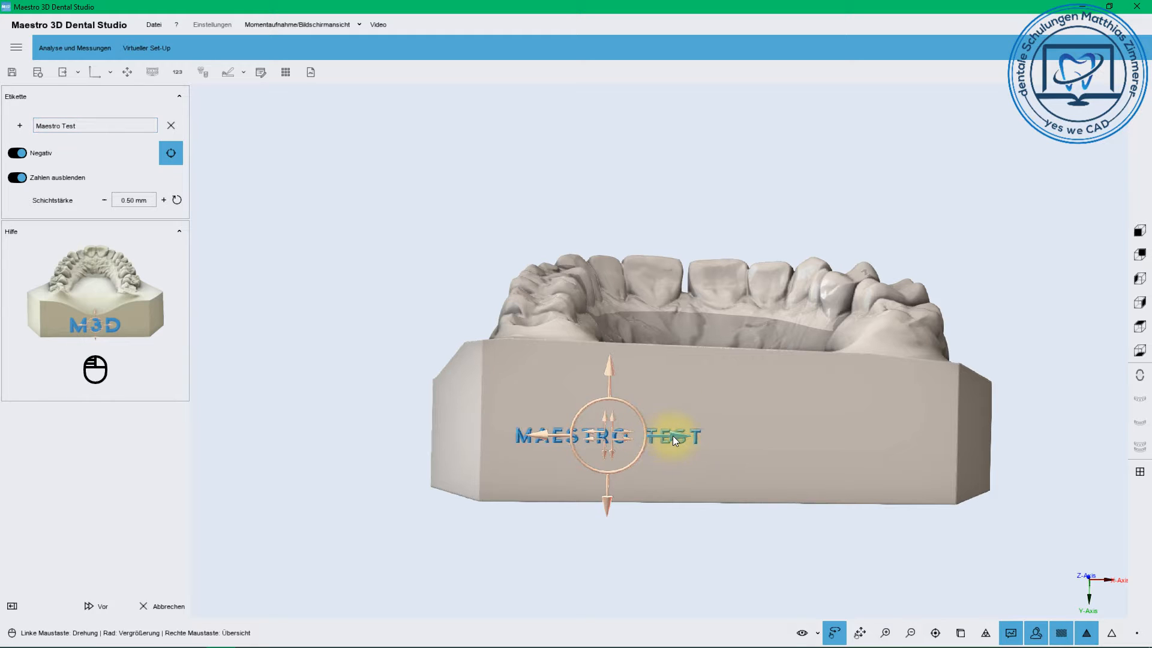
# Shift the label to the middle of the upper base's back face and enlarge it to fill most of the width.
pyautogui.moveTo(673, 440); pyautogui.dragTo(763, 445)
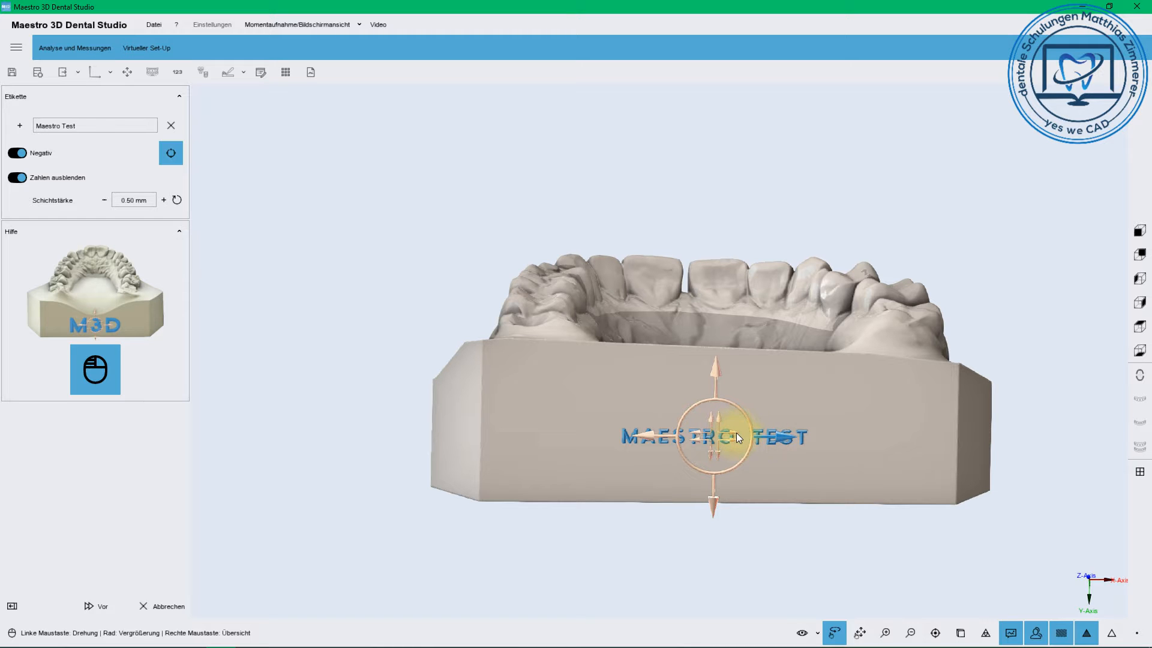
pyautogui.scroll(5, 732, 432)
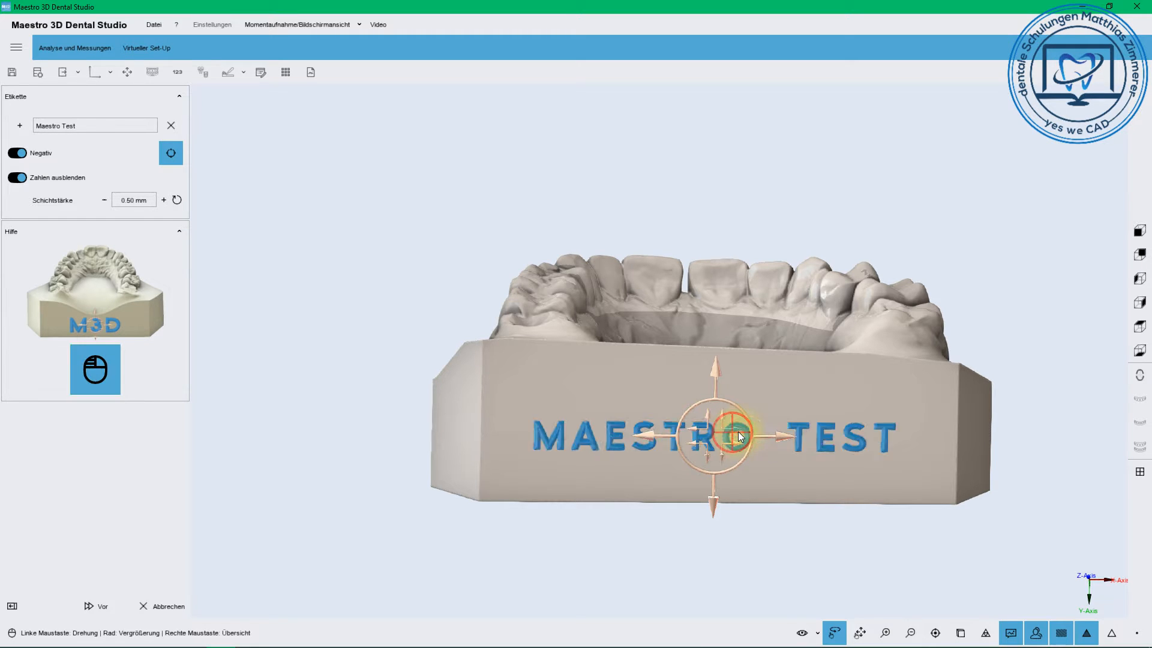
pyautogui.scroll(-3, 737, 430)
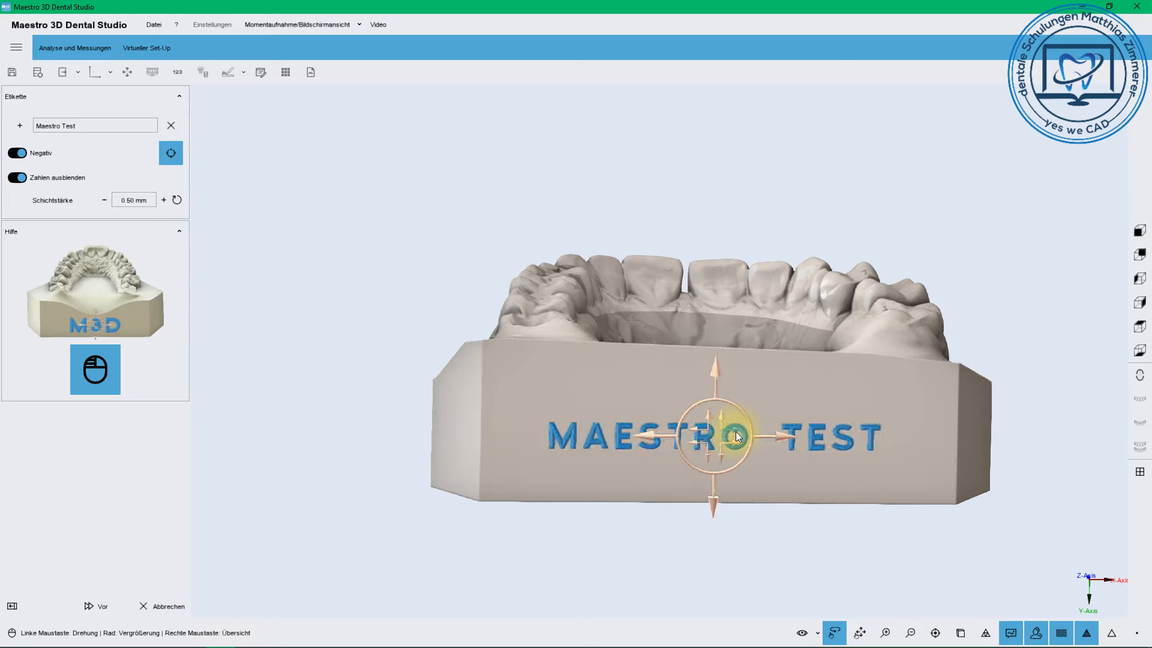
# Keep the label on Negativ, move it towards the flat outer edge of the upper base, and engrave it.
pyautogui.click(20, 155)
pyautogui.click(18, 153)
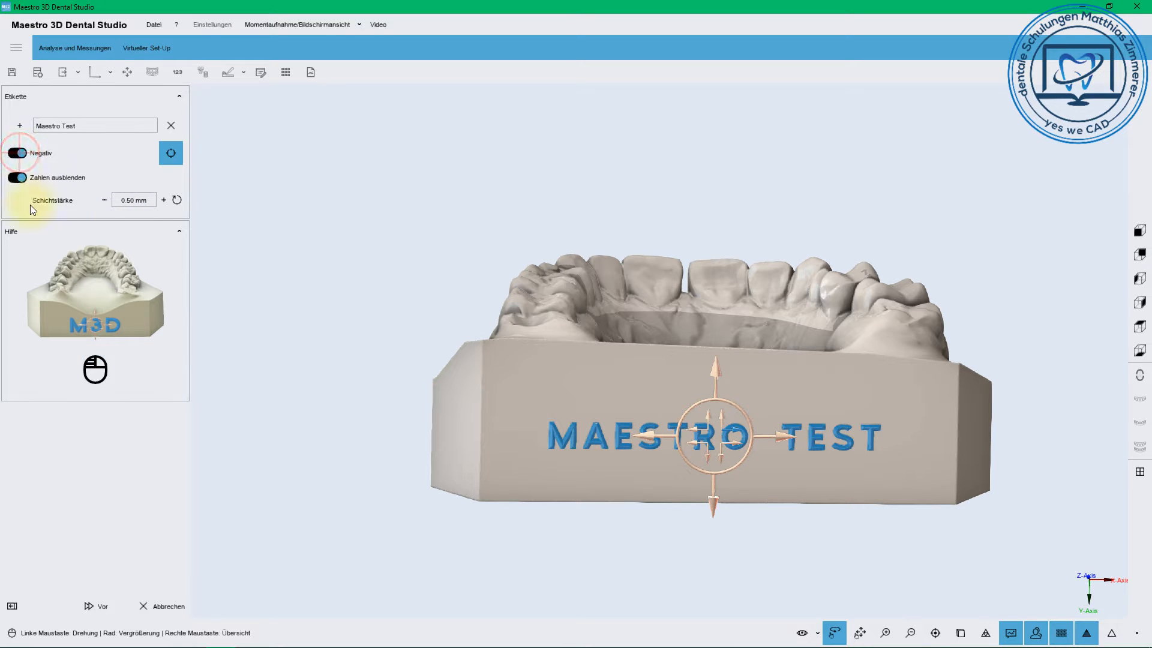
pyautogui.moveTo(308, 279); pyautogui.dragTo(402, 297)
pyautogui.moveTo(749, 366); pyautogui.dragTo(751, 396)
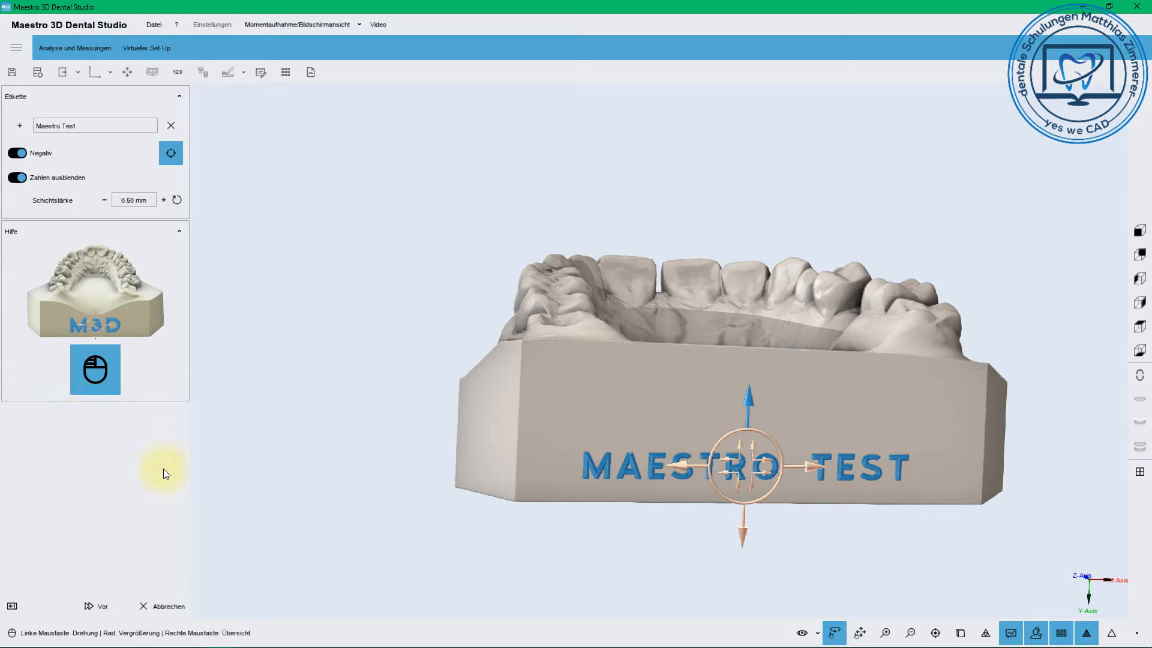
pyautogui.click(99, 602)
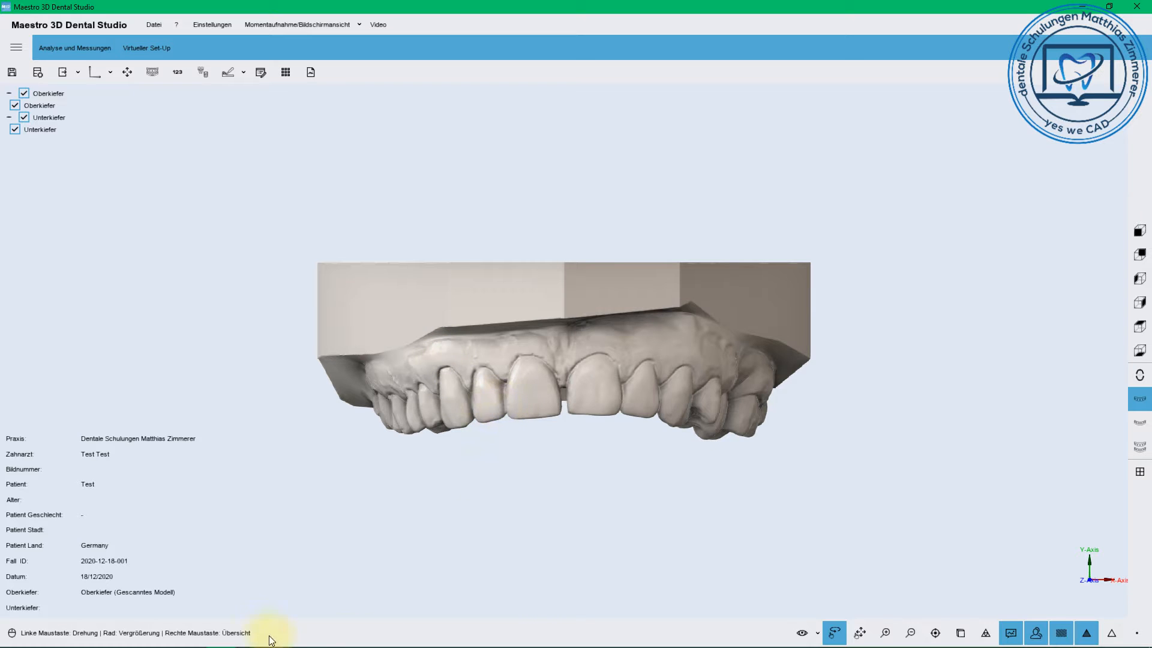
# Show only the lower jaw and add a label with the text "Maestro Test lower" to its base's back face.
pyautogui.click(1139, 422)
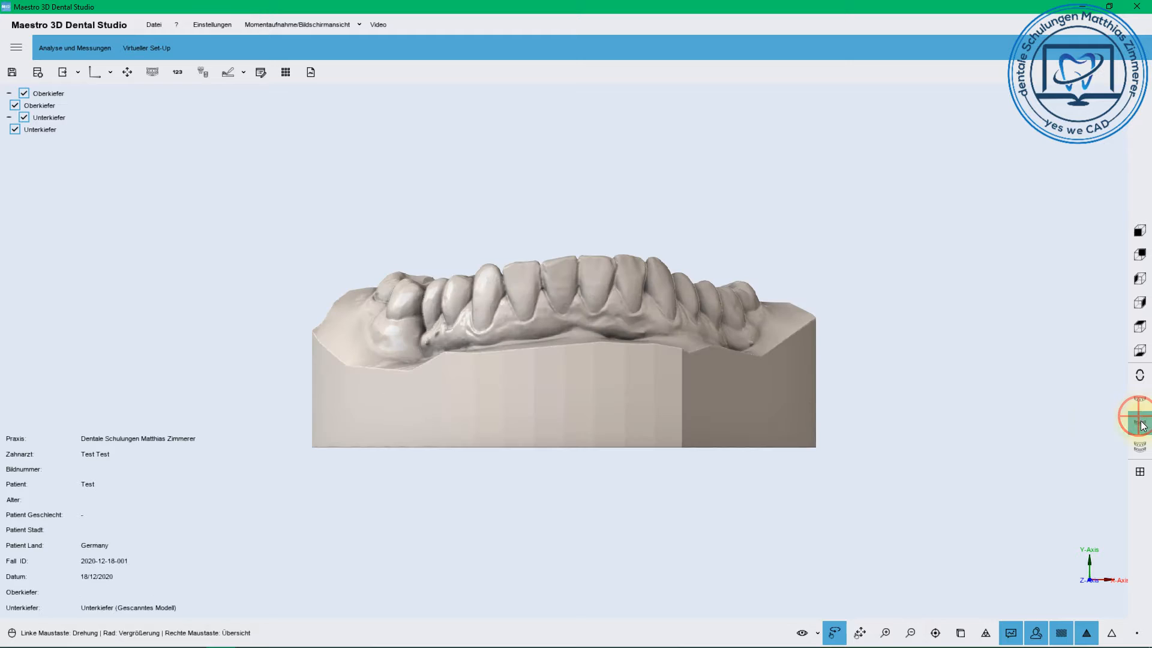
pyautogui.click(177, 73)
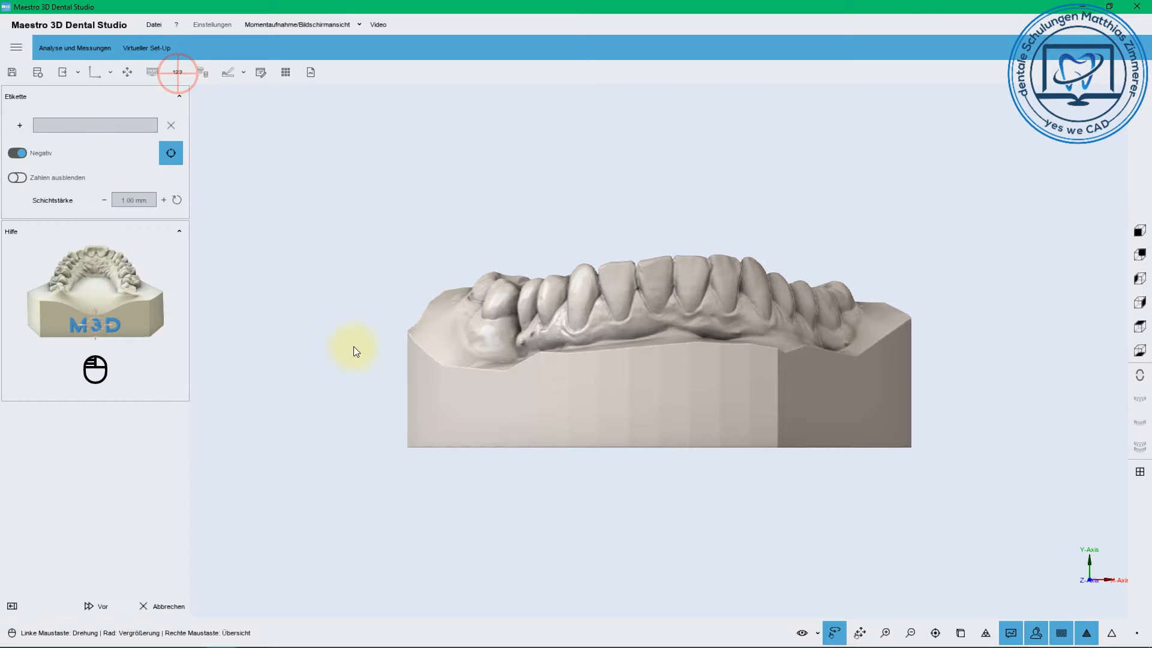
pyautogui.moveTo(453, 374); pyautogui.dragTo(278, 200)
pyautogui.click(19, 124)
pyautogui.click(538, 409)
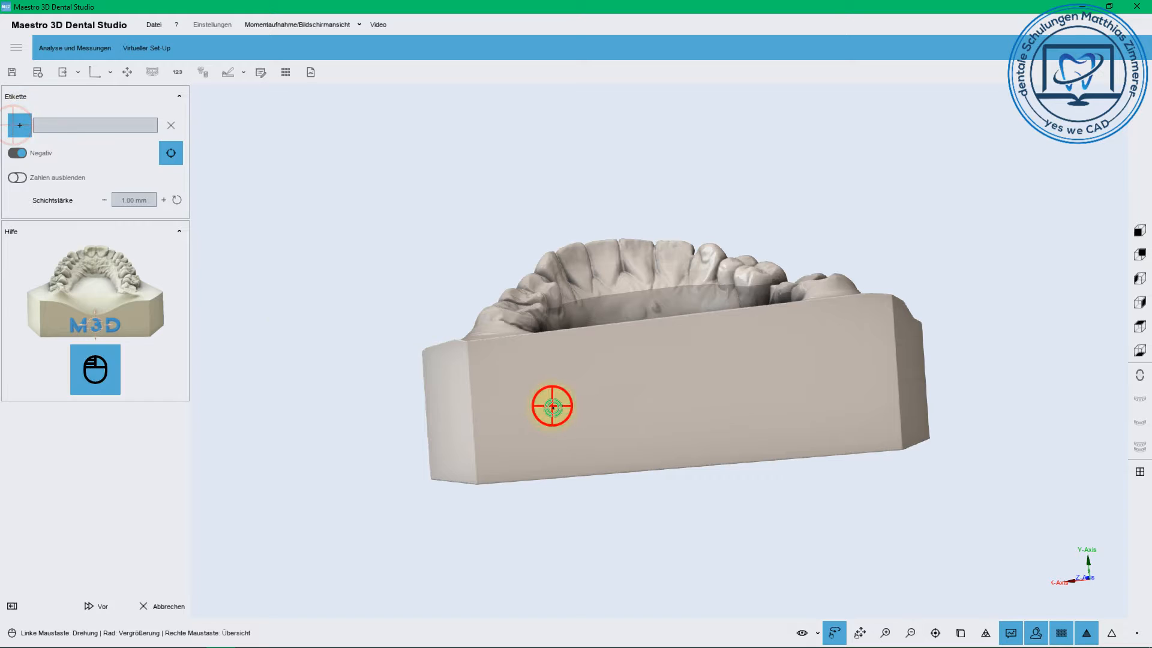
pyautogui.doubleClick(90, 126)
pyautogui.write('M')
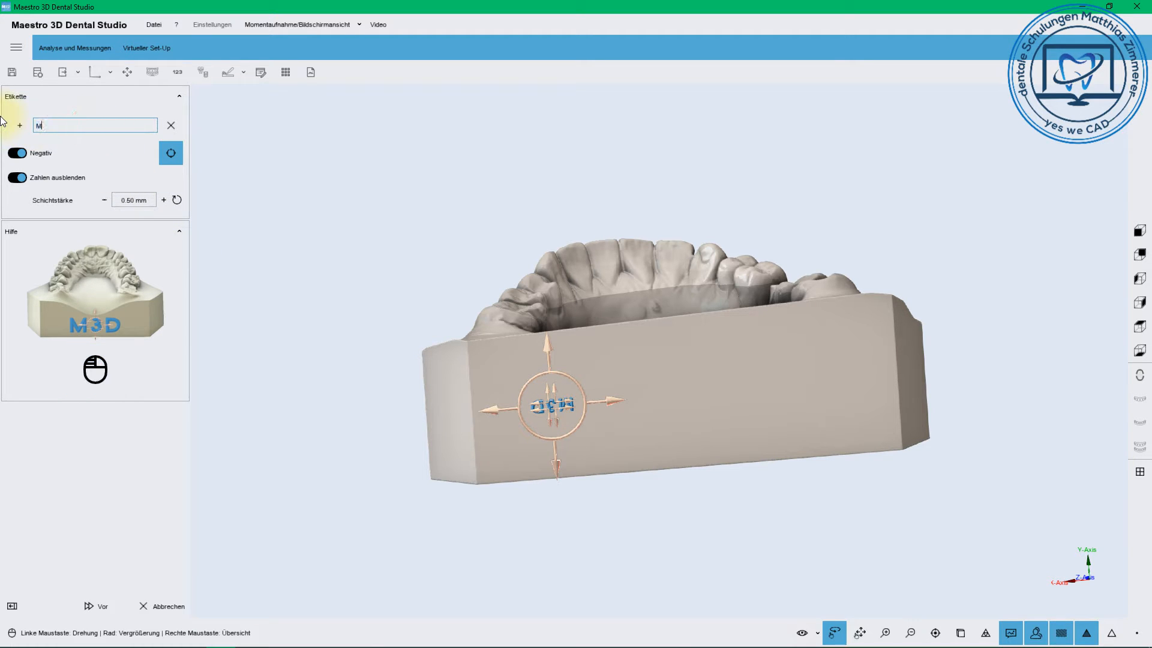
pyautogui.write('aestro Test lower')
pyautogui.click(613, 399)
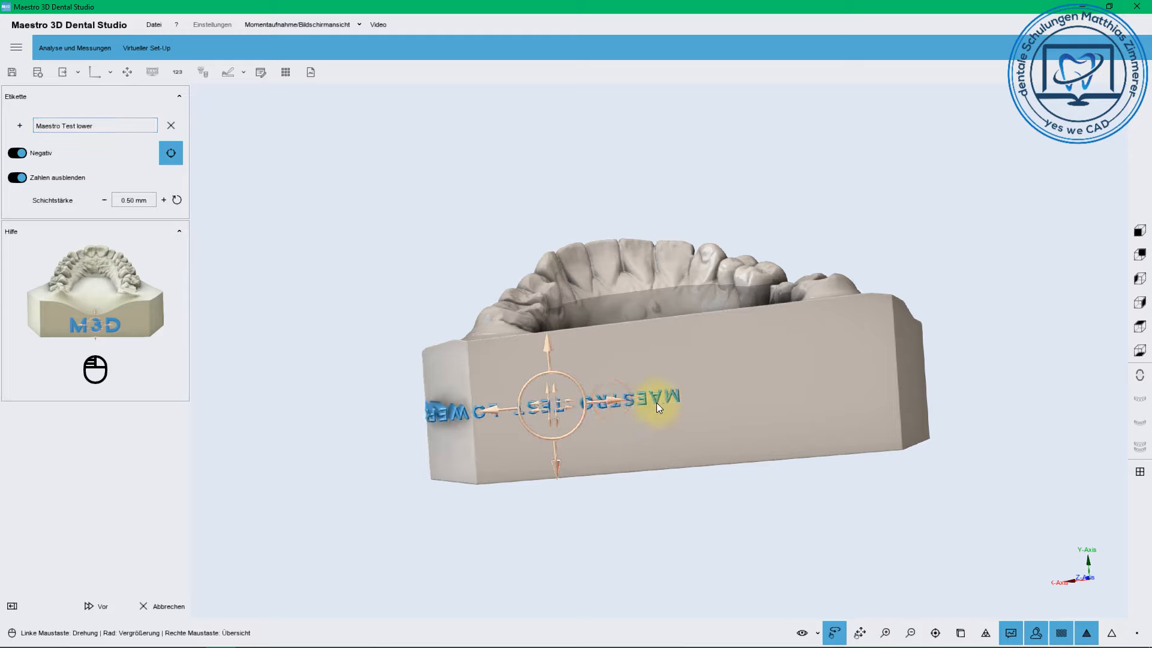
# Position the enlarged label upright and centred near the bottom edge of the lower base's back face, and engrave it.
pyautogui.moveTo(631, 398); pyautogui.dragTo(711, 396)
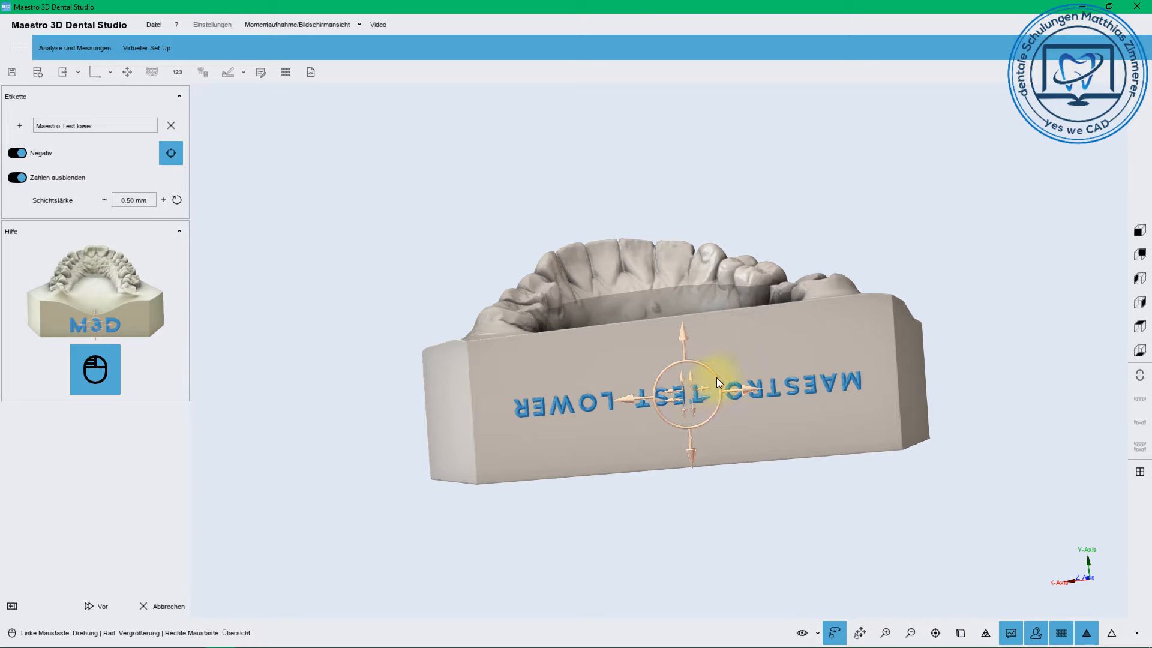
pyautogui.moveTo(718, 377); pyautogui.dragTo(790, 342)
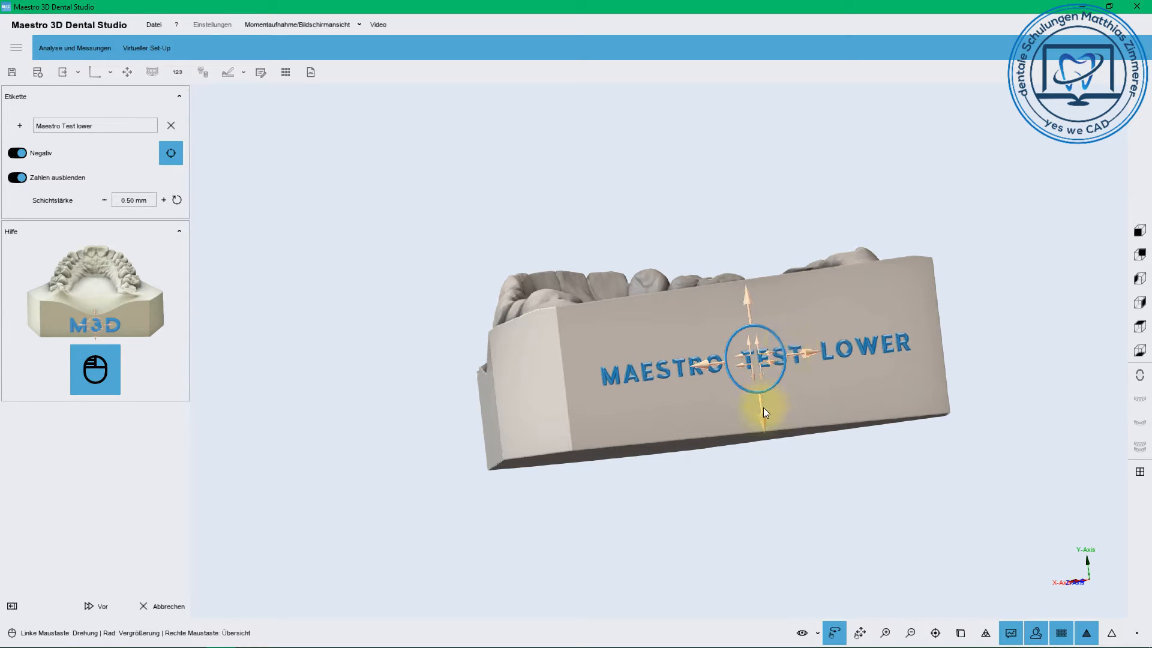
pyautogui.moveTo(764, 415); pyautogui.dragTo(767, 457)
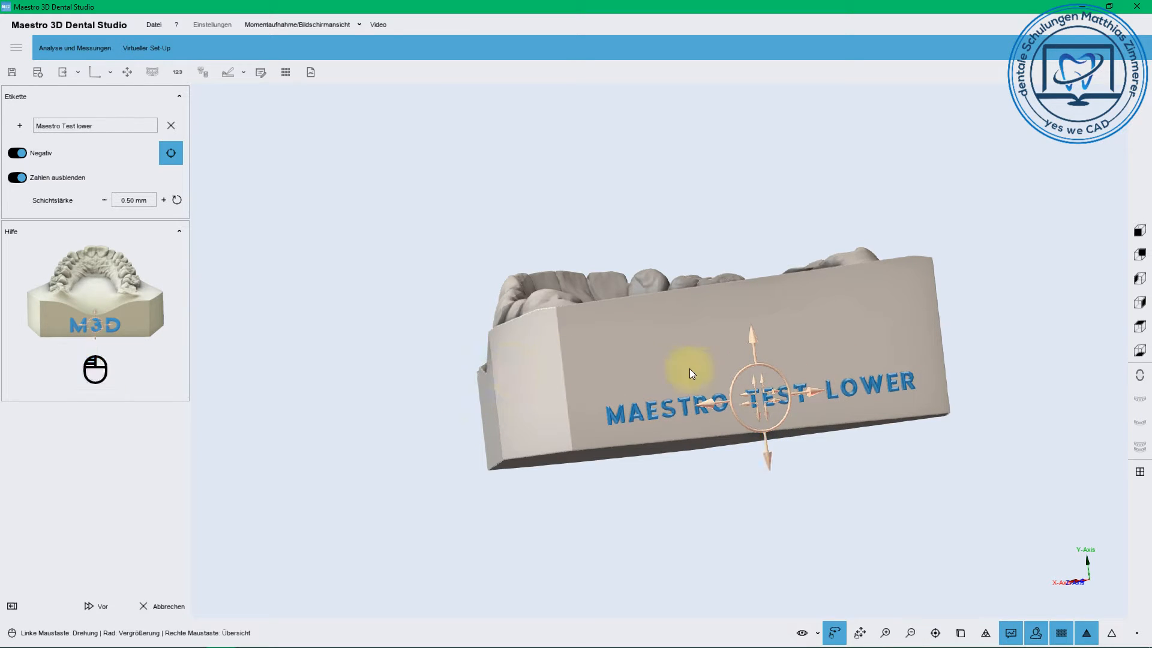
pyautogui.moveTo(735, 378); pyautogui.dragTo(735, 382)
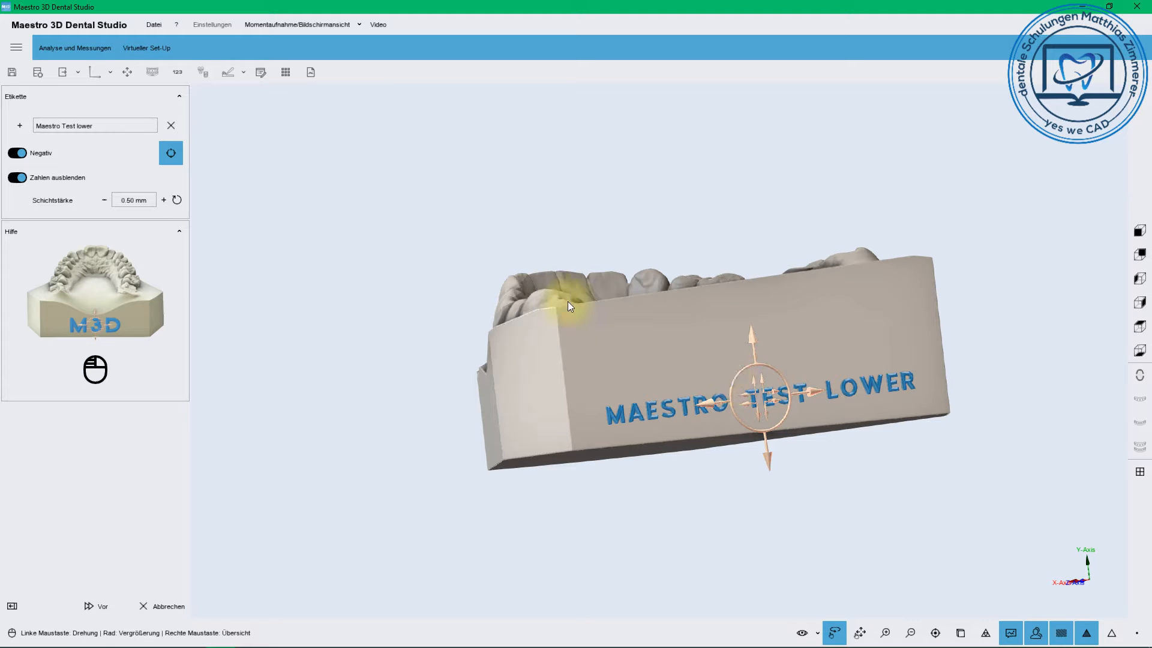
pyautogui.click(88, 607)
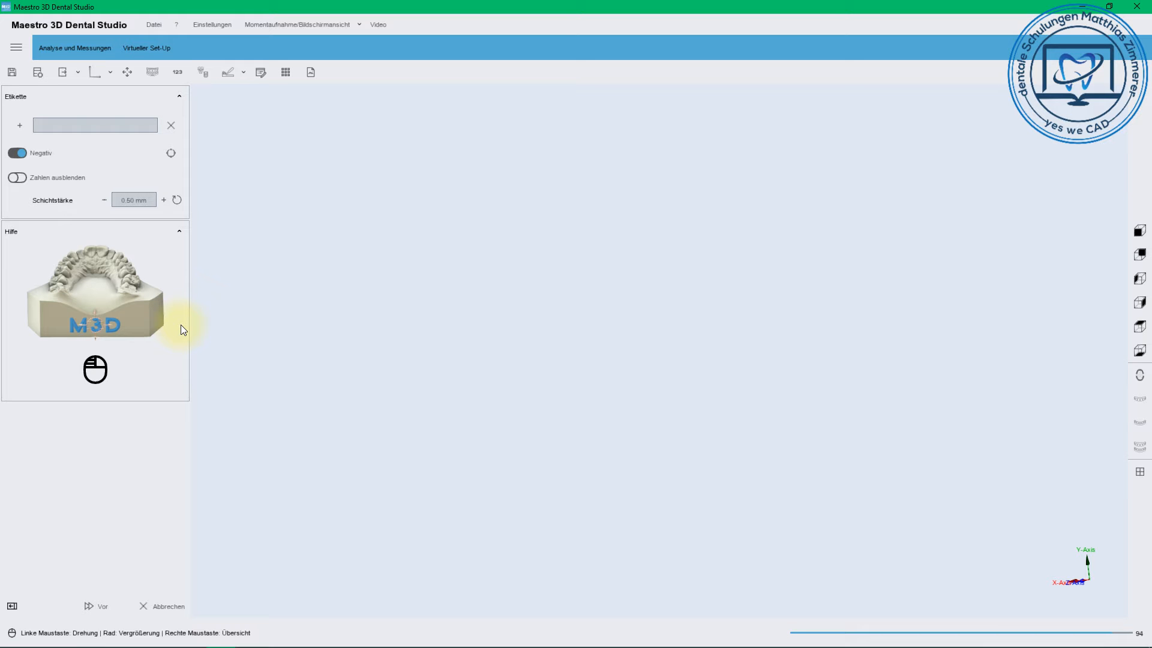
# Check the engraved lower model from several sides and start Modellation for Zahnbogen (Gescanntes Modell).
pyautogui.moveTo(336, 378); pyautogui.dragTo(628, 394)
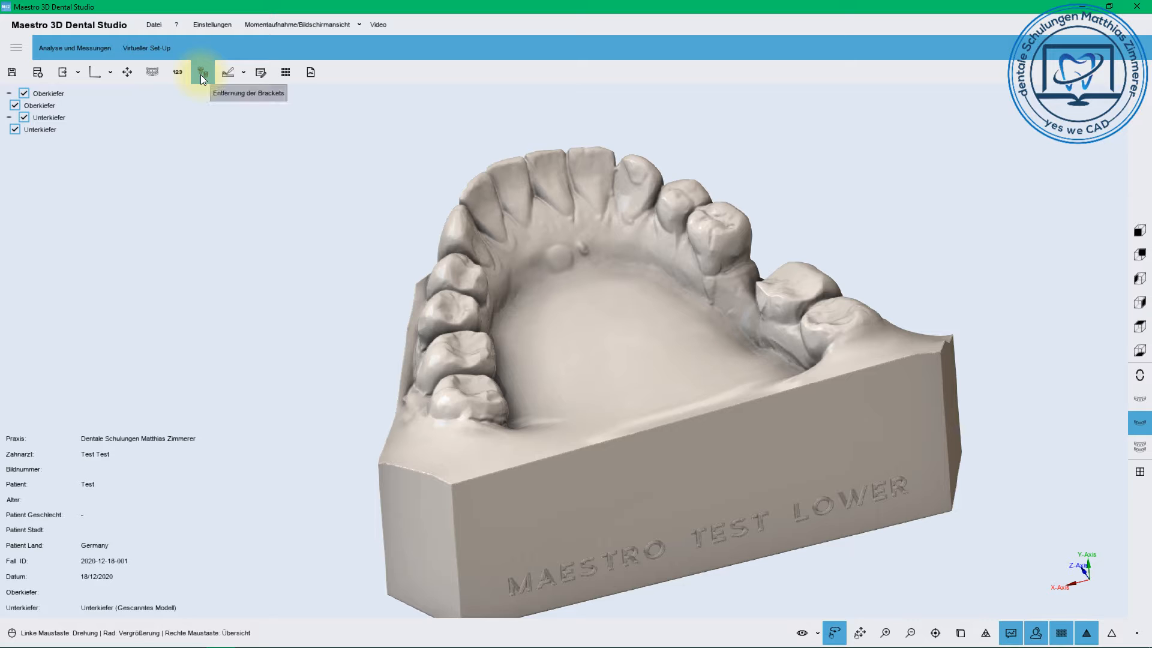
pyautogui.moveTo(607, 269); pyautogui.dragTo(549, 356)
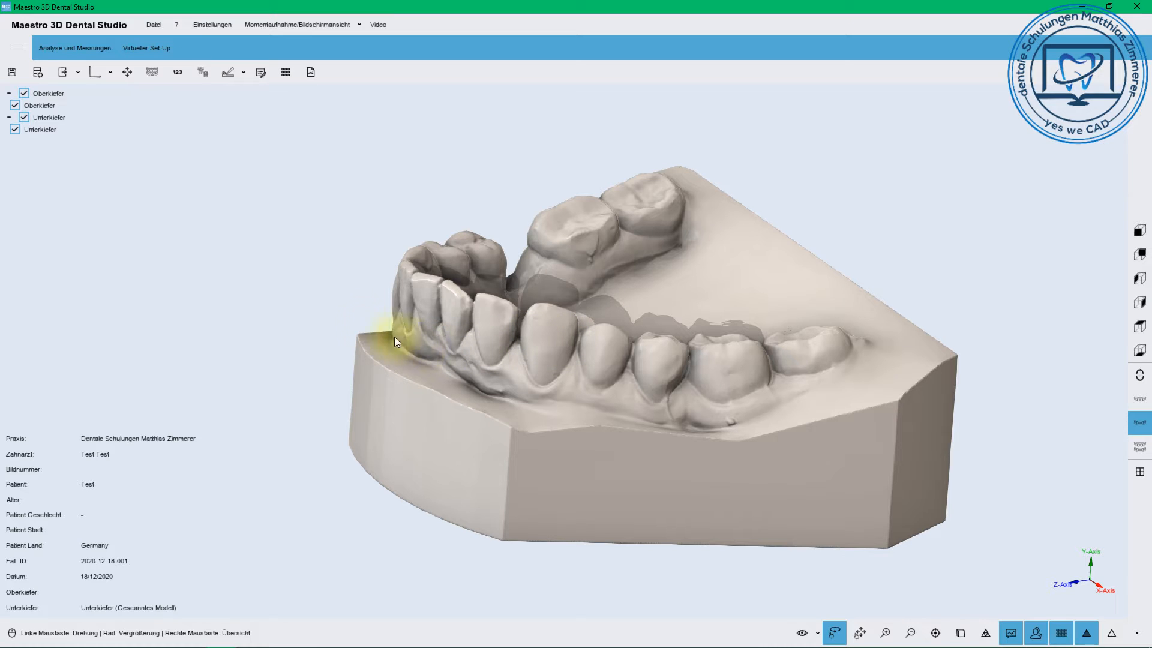
pyautogui.click(243, 72)
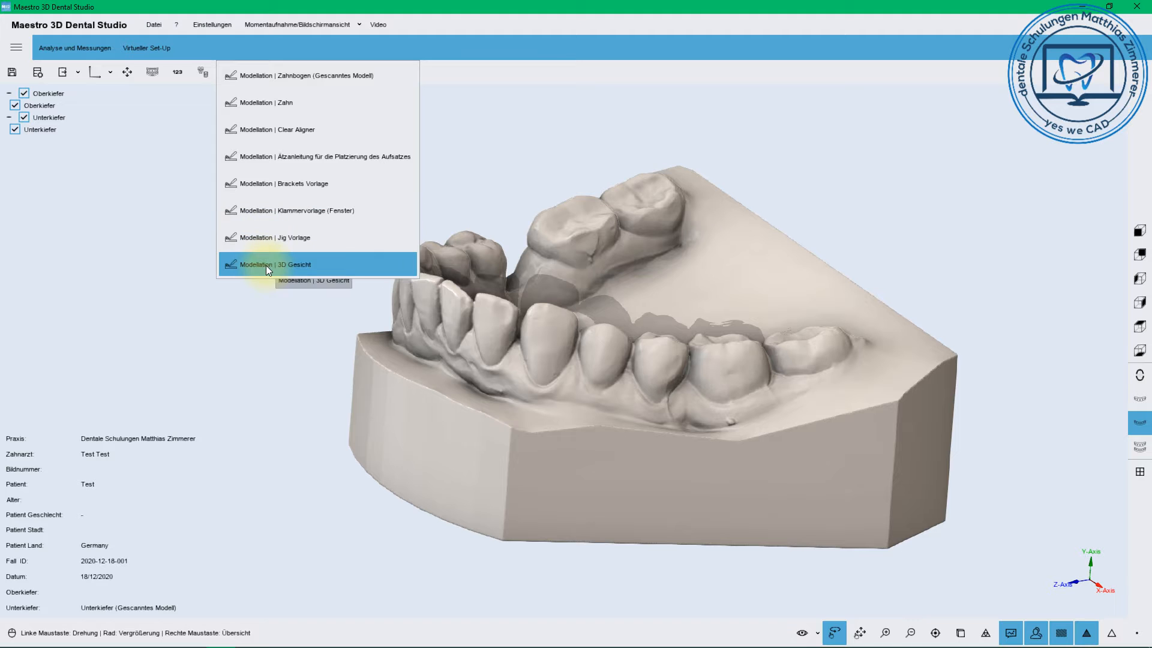
pyautogui.click(269, 78)
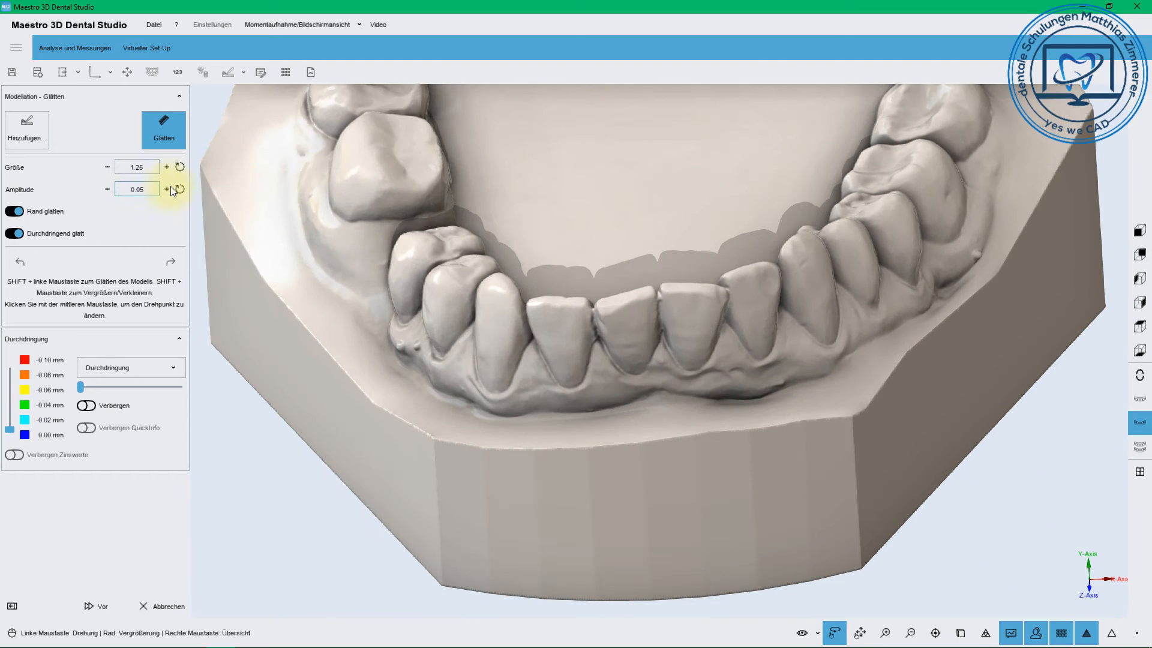
# Set the smoothing size to 6.00 and the amplitude to 0.11, and smooth the lower base's upper edge beside the tooth gap.
pyautogui.click(168, 167)
pyautogui.click(168, 168)
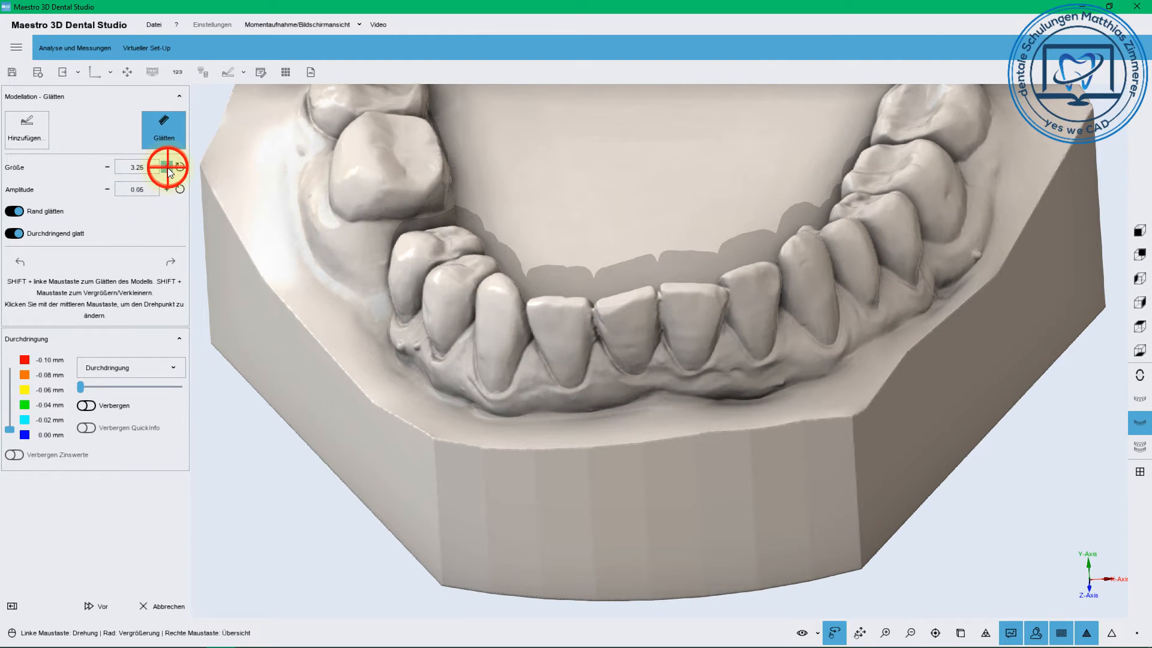
pyautogui.click(168, 168)
pyautogui.click(168, 168)
pyautogui.click(167, 168)
pyautogui.click(168, 189)
pyautogui.click(167, 189)
pyautogui.click(168, 190)
pyautogui.click(168, 189)
pyautogui.click(168, 190)
pyautogui.click(168, 190)
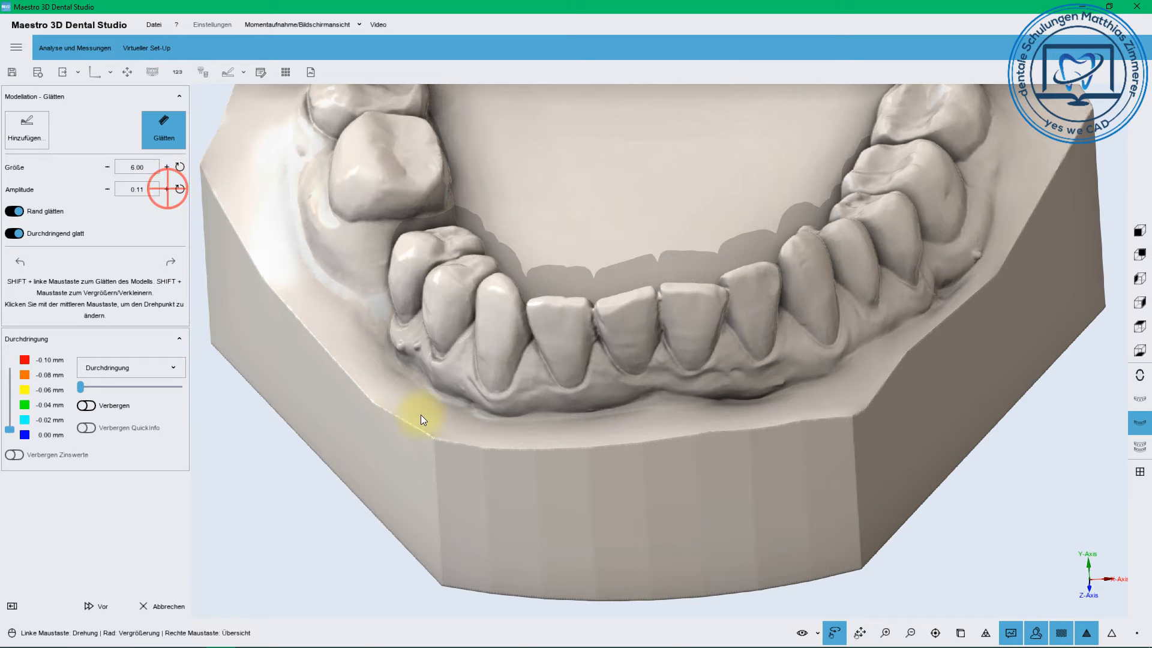
pyautogui.moveTo(420, 415)
pyautogui.mouseDown()
pyautogui.moveTo(437, 372)
pyautogui.moveTo(373, 333)
pyautogui.moveTo(337, 329)
pyautogui.moveTo(286, 276)
pyautogui.moveTo(270, 289)
pyautogui.mouseUp()
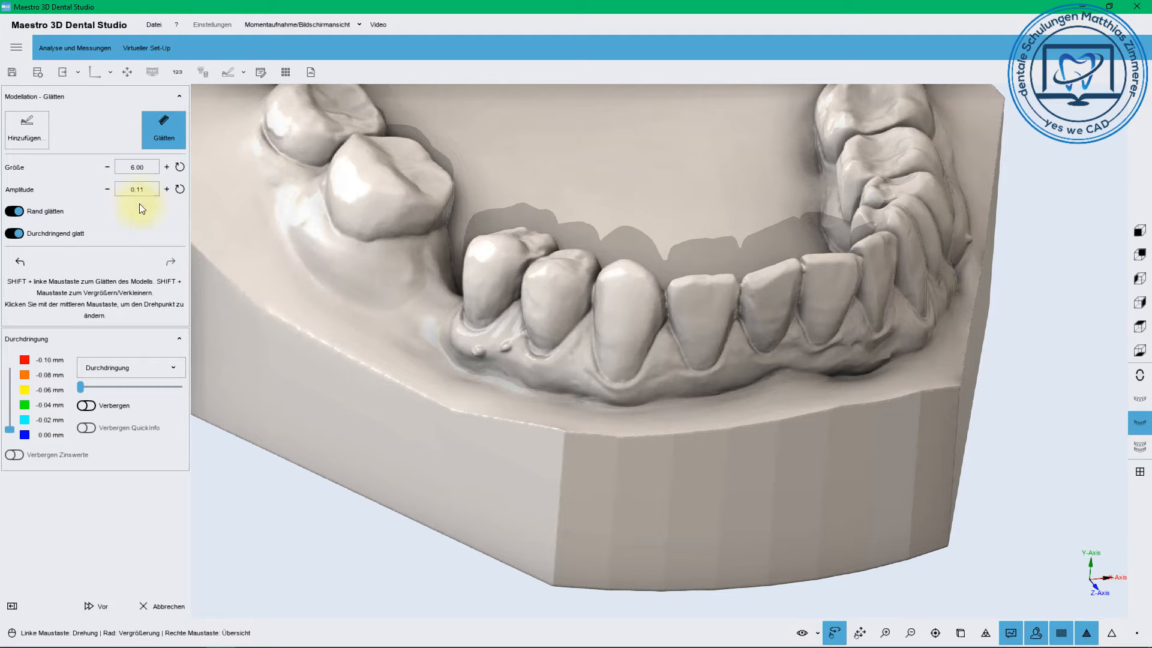
# Set the smoothing size to 4.50 and the amplitude to 0.20, and smooth the transition between gum and base below the tooth gap.
pyautogui.click(108, 168)
pyautogui.click(108, 168)
pyautogui.click(167, 189)
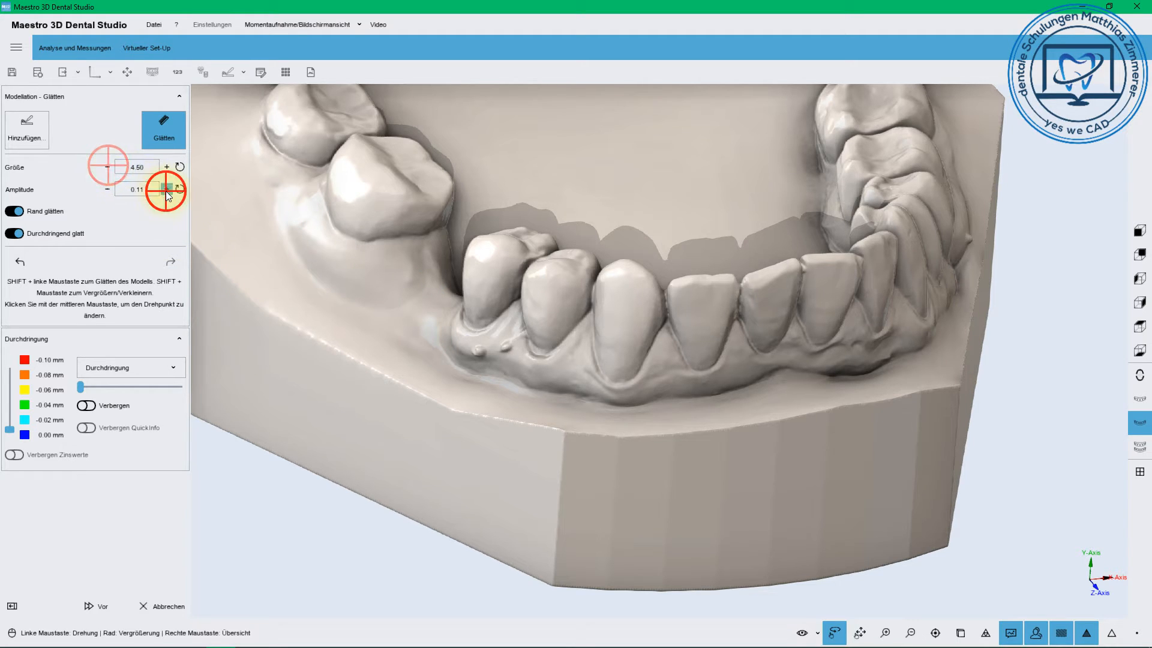
pyautogui.click(166, 190)
pyautogui.click(167, 190)
pyautogui.click(167, 190)
pyautogui.click(166, 189)
pyautogui.click(166, 189)
pyautogui.click(167, 190)
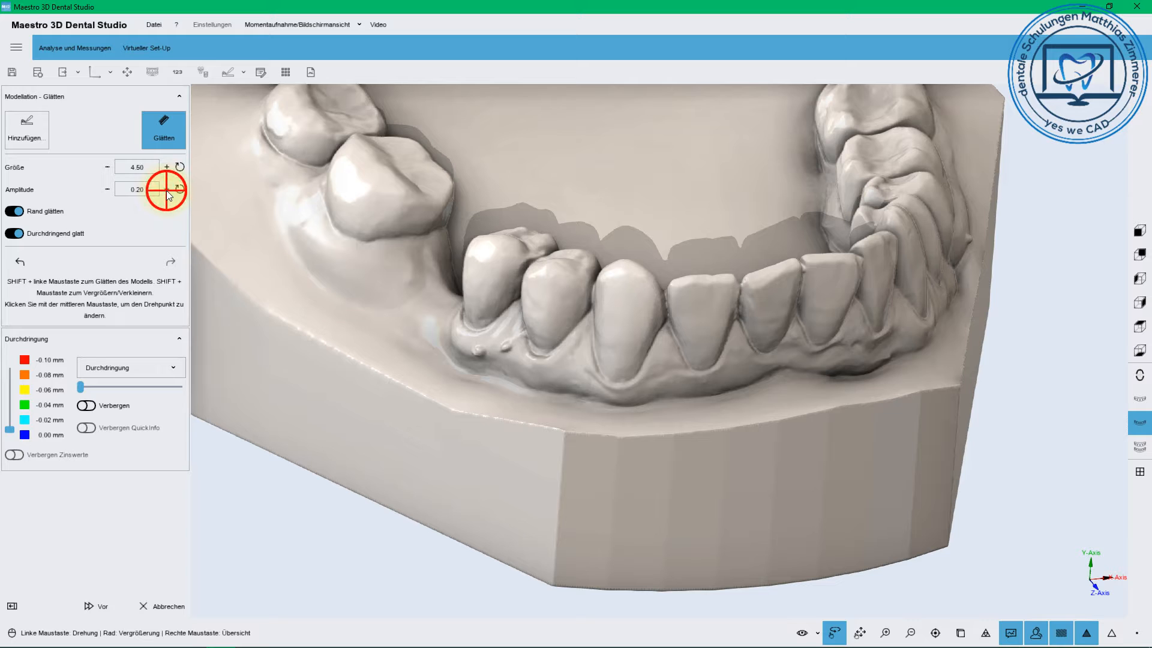
pyautogui.click(166, 190)
pyautogui.click(167, 189)
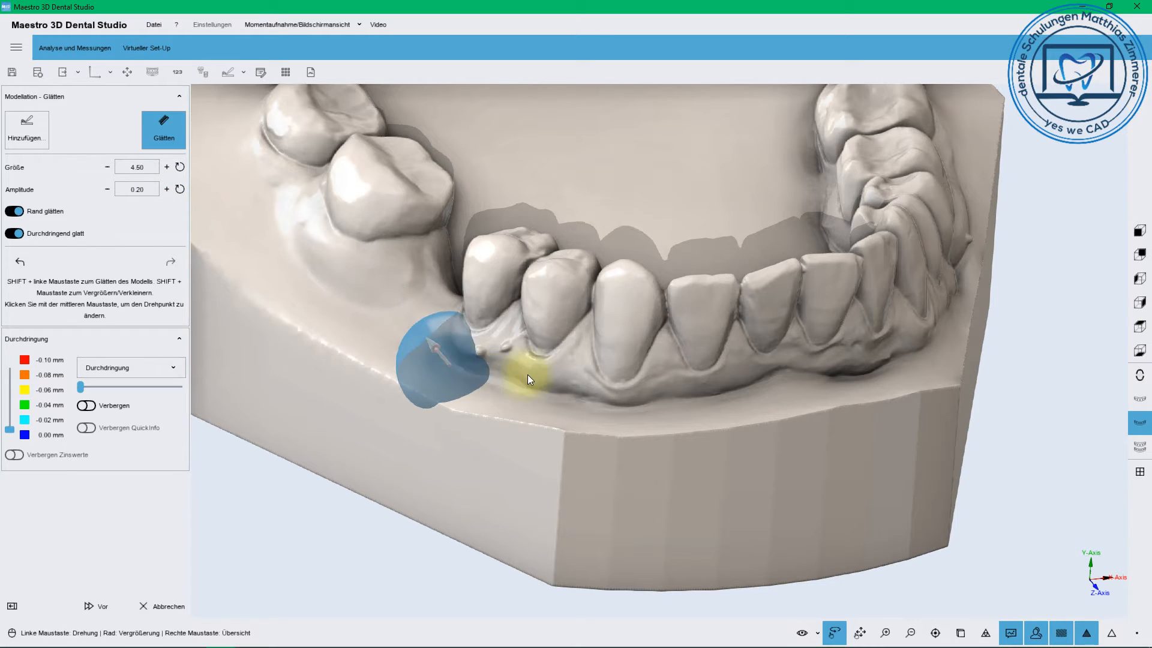
# Smooth away the small bumps on the gum below the teeth next to the gap, using brush sizes 1.25 and 0.40.
pyautogui.scroll(5, 504, 367)
pyautogui.moveTo(462, 391); pyautogui.dragTo(595, 371)
pyautogui.moveTo(595, 371); pyautogui.dragTo(721, 358, button='right')
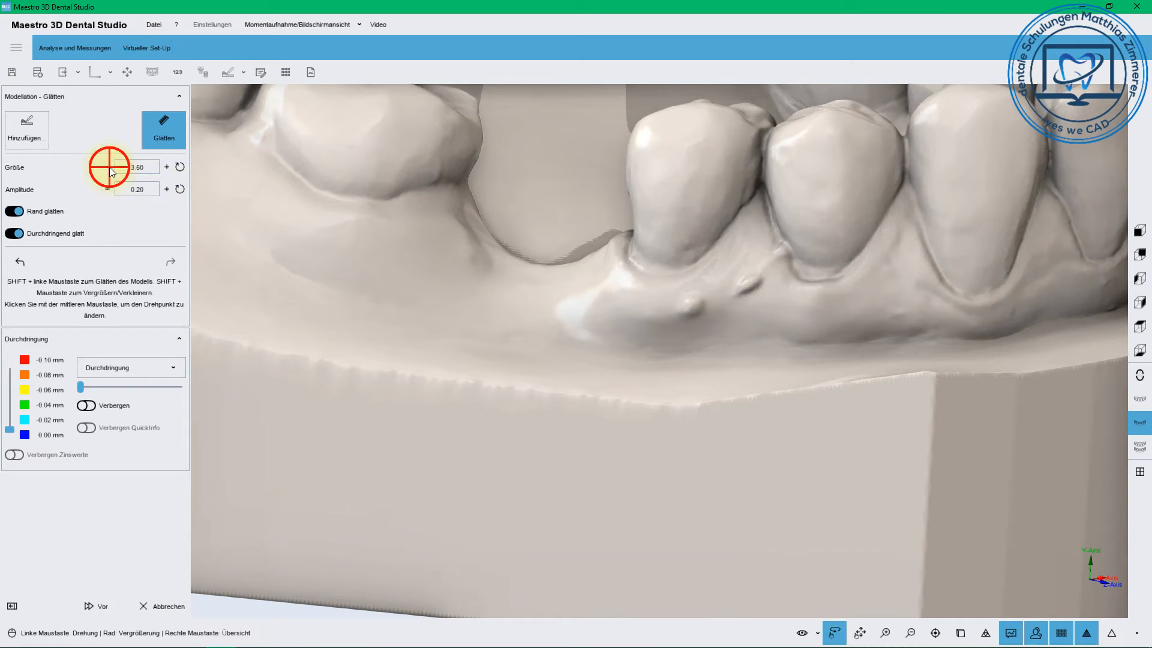
pyautogui.click(177, 167)
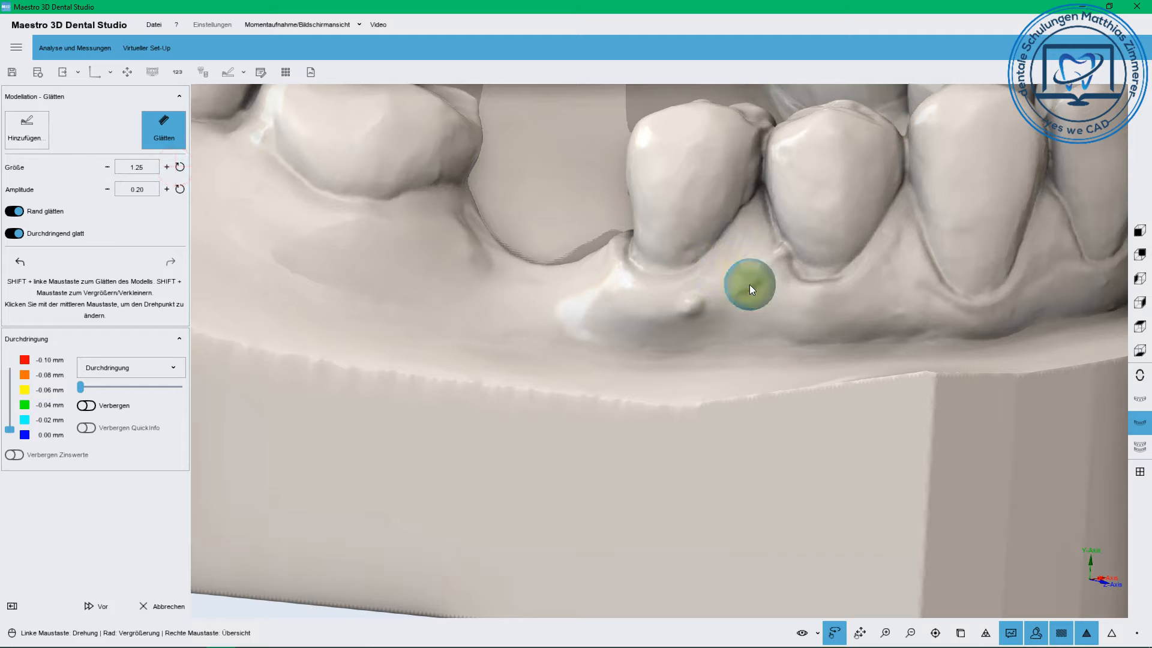
pyautogui.moveTo(746, 284)
pyautogui.keyDown('shift'); pyautogui.mouseDown()
pyautogui.moveTo(758, 265)
pyautogui.moveTo(681, 311)
pyautogui.moveTo(776, 268)
pyautogui.mouseUp(); pyautogui.keyUp('shift')
pyautogui.click(106, 167)
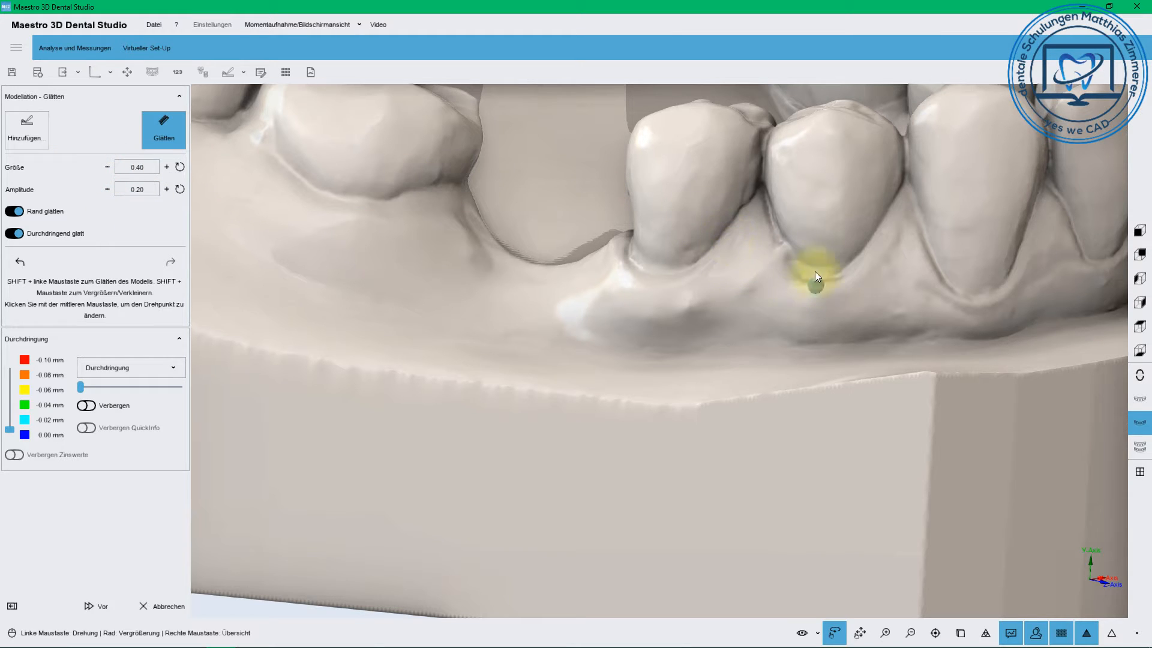
pyautogui.moveTo(782, 245)
pyautogui.keyDown('shift'); pyautogui.mouseDown()
pyautogui.moveTo(796, 264)
pyautogui.moveTo(674, 283)
pyautogui.moveTo(877, 322)
pyautogui.moveTo(613, 324)
pyautogui.moveTo(746, 319)
pyautogui.moveTo(673, 326)
pyautogui.moveTo(740, 340)
pyautogui.mouseUp(); pyautogui.keyUp('shift')
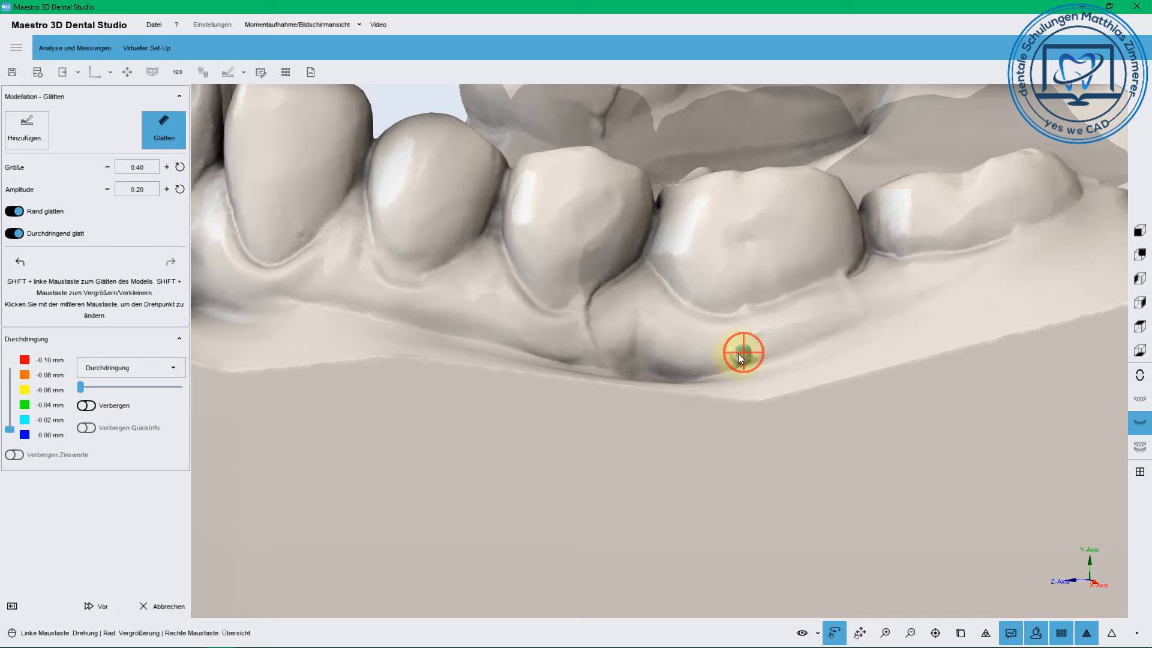
# Set the smoothing size to 1.90 and smooth the bump on the inner gum at the front of the lower arch.
pyautogui.click(167, 167)
pyautogui.click(167, 167)
pyautogui.click(167, 167)
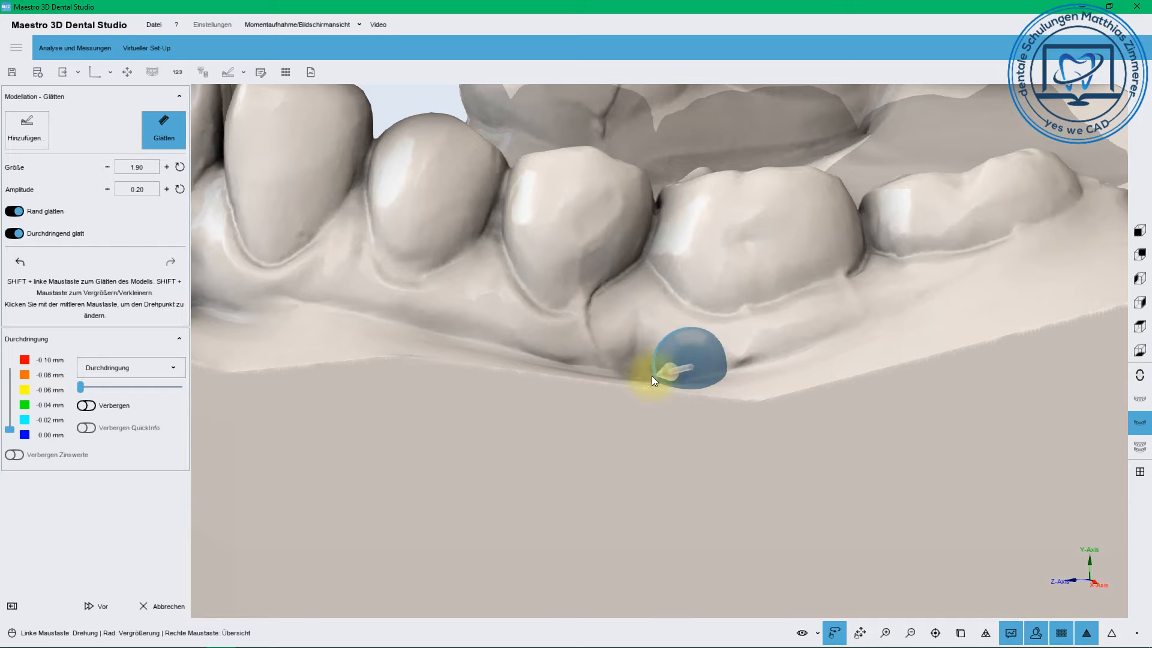
pyautogui.moveTo(957, 294)
pyautogui.mouseDown()
pyautogui.moveTo(844, 370)
pyautogui.moveTo(746, 401)
pyautogui.moveTo(774, 384)
pyautogui.mouseUp()
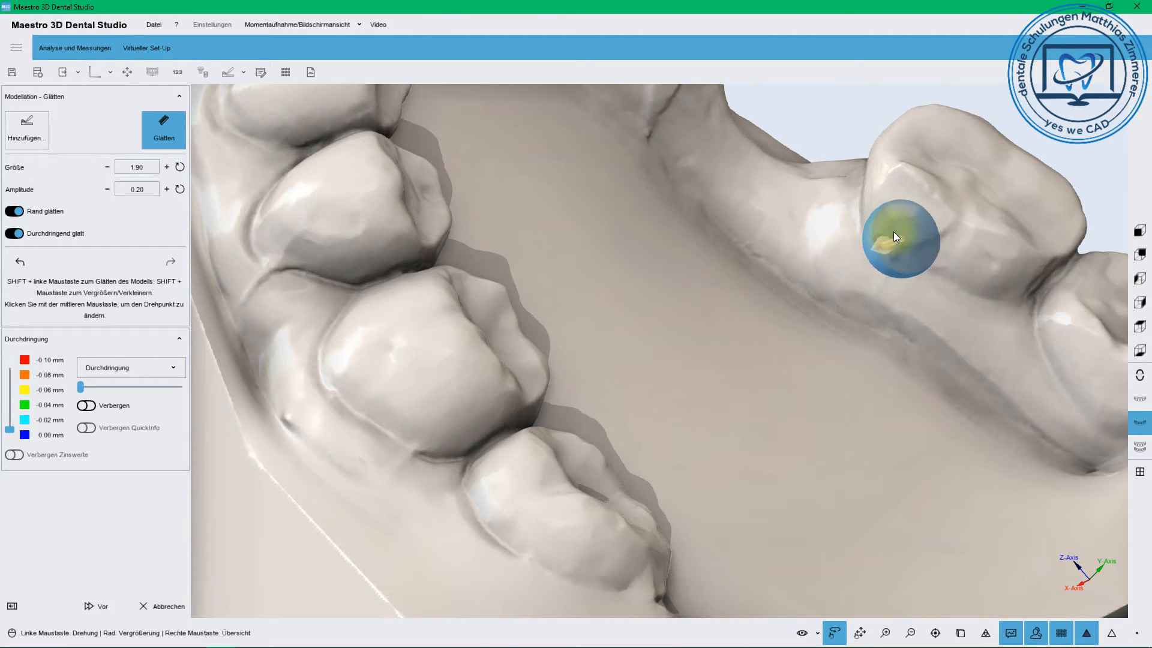
pyautogui.middleClick(870, 340)
pyautogui.moveTo(870, 340)
pyautogui.mouseDown()
pyautogui.moveTo(946, 488)
pyautogui.moveTo(760, 310)
pyautogui.moveTo(725, 259)
pyautogui.moveTo(747, 261)
pyautogui.moveTo(735, 235)
pyautogui.moveTo(740, 202)
pyautogui.moveTo(780, 236)
pyautogui.mouseUp()
pyautogui.middleClick(707, 306)
pyautogui.moveTo(699, 306)
pyautogui.mouseDown()
pyautogui.moveTo(573, 243)
pyautogui.moveTo(527, 255)
pyautogui.moveTo(750, 275)
pyautogui.moveTo(699, 386)
pyautogui.mouseUp()
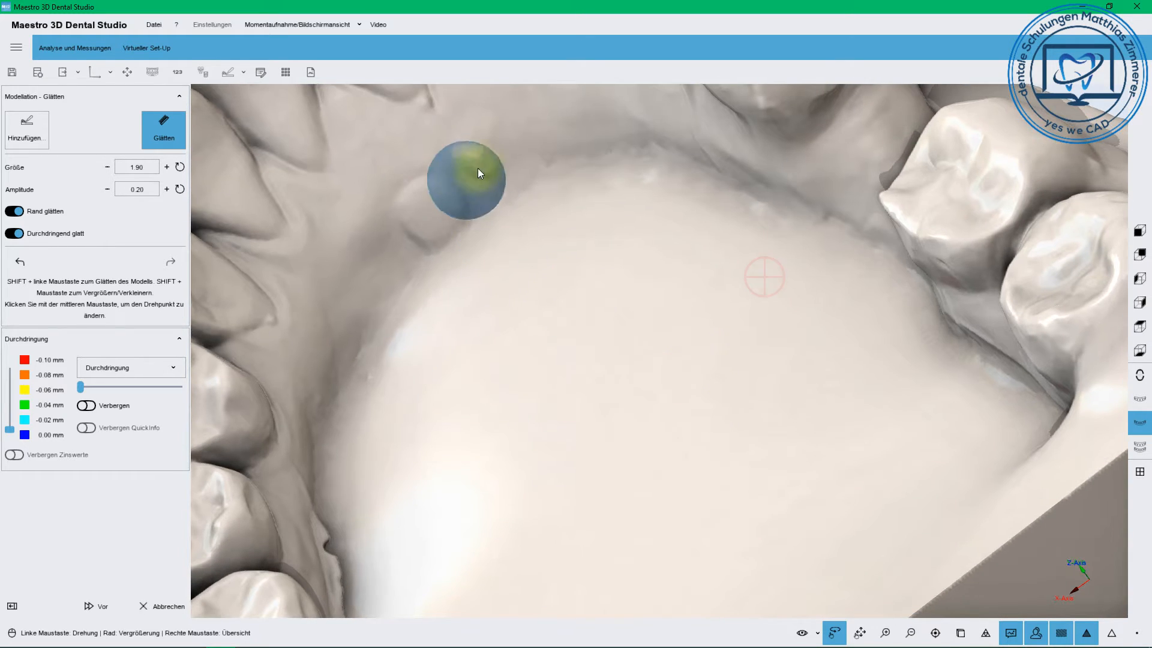
pyautogui.moveTo(477, 168)
pyautogui.keyDown('shift'); pyautogui.mouseDown()
pyautogui.moveTo(493, 161)
pyautogui.moveTo(431, 207)
pyautogui.moveTo(416, 236)
pyautogui.moveTo(451, 210)
pyautogui.moveTo(452, 271)
pyautogui.moveTo(404, 244)
pyautogui.mouseUp(); pyautogui.keyUp('shift')
# Smooth the holes and ridges along the inner gum beside the back teeth, check the whole lower model, and apply the smoothing.
pyautogui.moveTo(665, 346)
pyautogui.mouseDown()
pyautogui.moveTo(653, 369)
pyautogui.moveTo(560, 431)
pyautogui.mouseUp()
pyautogui.moveTo(560, 431); pyautogui.dragTo(616, 233, button='right')
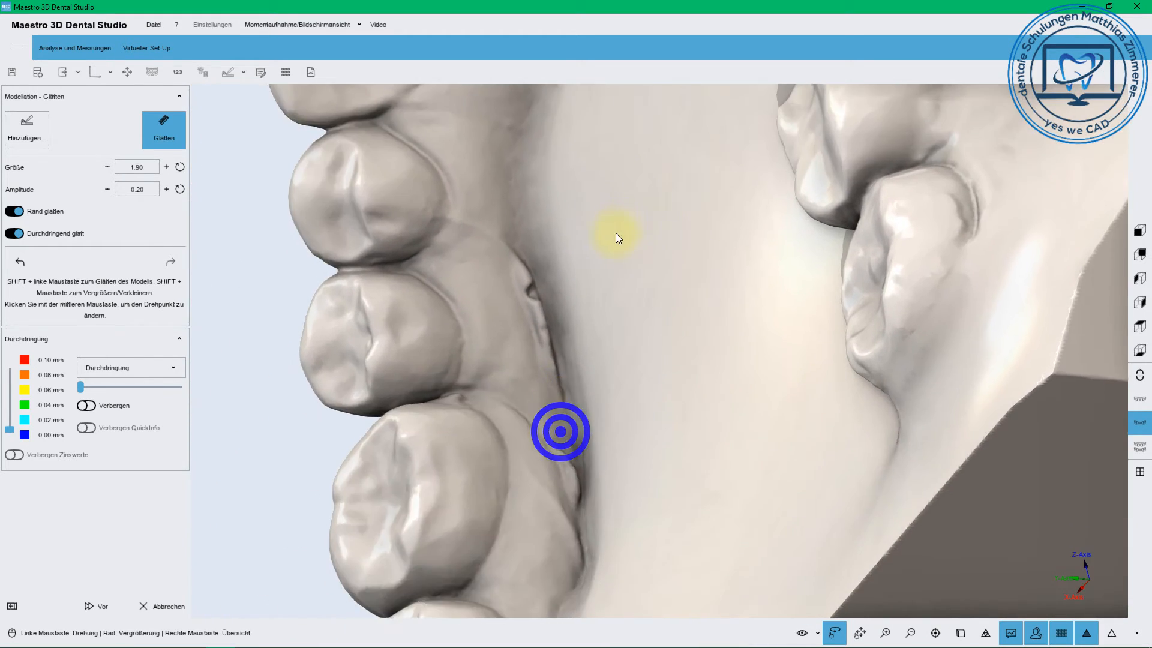
pyautogui.moveTo(527, 272)
pyautogui.keyDown('shift'); pyautogui.mouseDown()
pyautogui.moveTo(547, 326)
pyautogui.moveTo(536, 271)
pyautogui.moveTo(585, 471)
pyautogui.moveTo(570, 412)
pyautogui.moveTo(571, 543)
pyautogui.moveTo(553, 397)
pyautogui.moveTo(521, 301)
pyautogui.moveTo(506, 294)
pyautogui.moveTo(547, 322)
pyautogui.moveTo(539, 311)
pyautogui.moveTo(532, 423)
pyautogui.moveTo(544, 377)
pyautogui.moveTo(516, 283)
pyautogui.moveTo(581, 459)
pyautogui.moveTo(570, 568)
pyautogui.moveTo(560, 458)
pyautogui.moveTo(433, 467)
pyautogui.moveTo(265, 513)
pyautogui.mouseUp(); pyautogui.keyUp('shift')
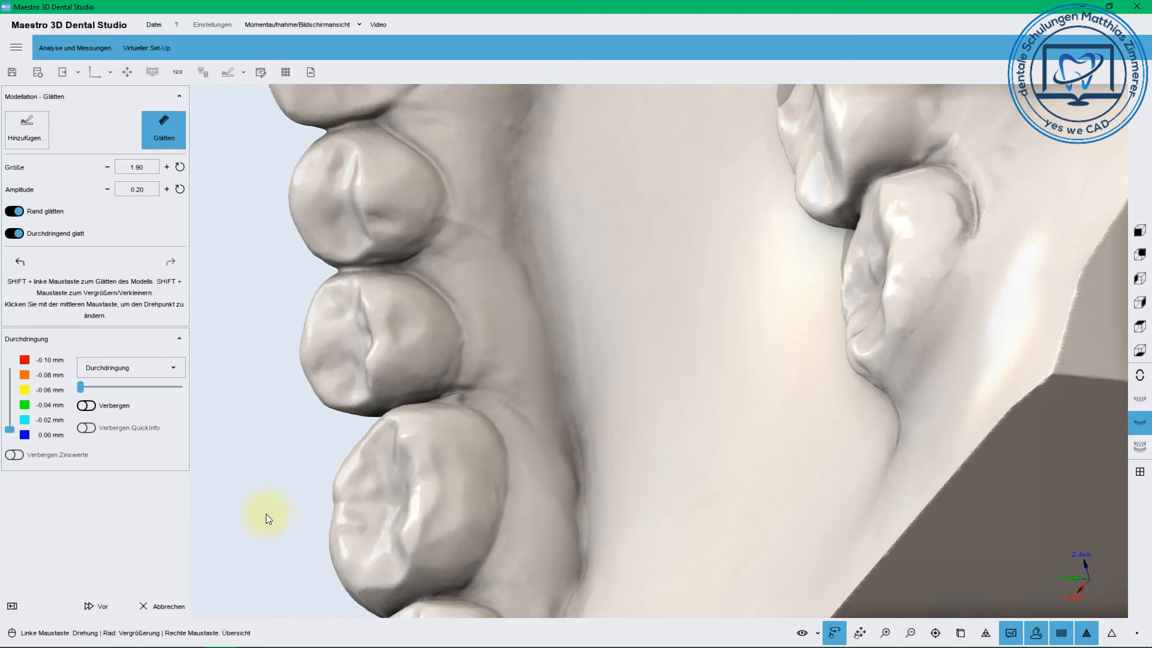
pyautogui.moveTo(347, 486); pyautogui.dragTo(451, 396)
pyautogui.scroll(5, 451, 397)
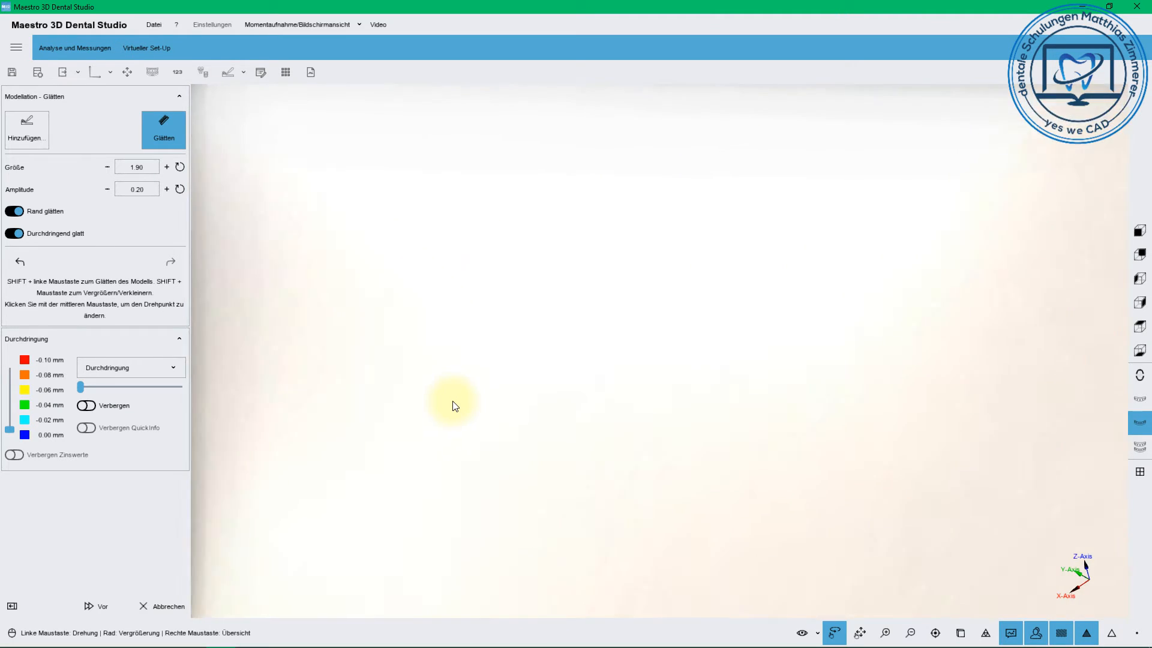
pyautogui.scroll(-10, 453, 408)
pyautogui.moveTo(487, 354); pyautogui.dragTo(690, 408)
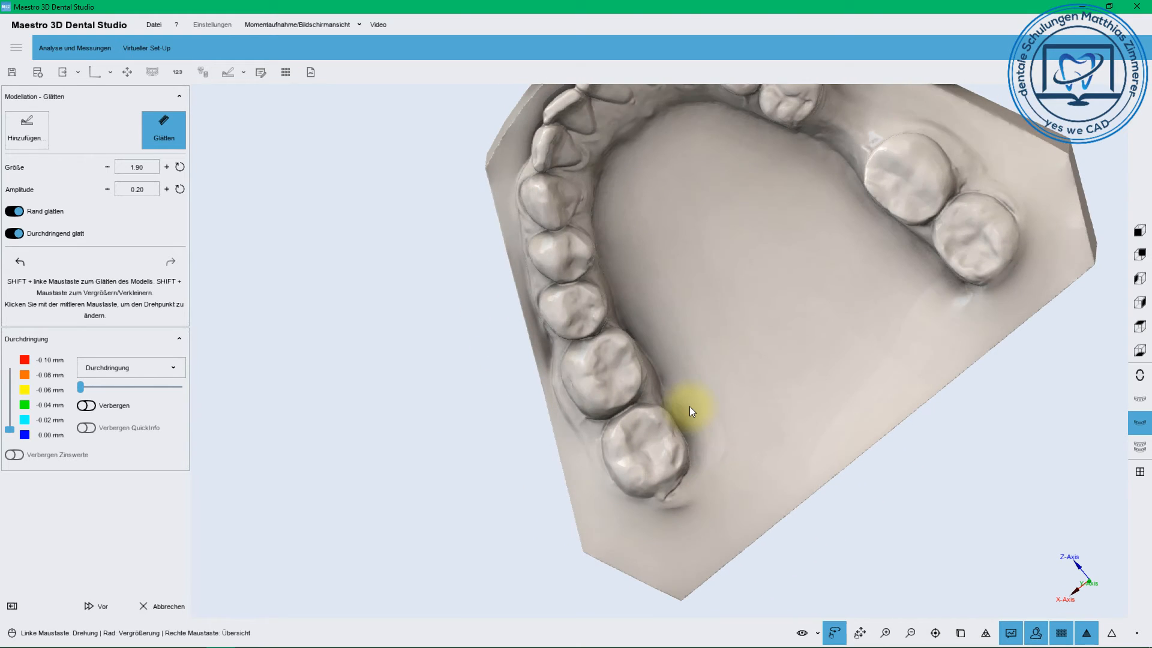
pyautogui.click(101, 607)
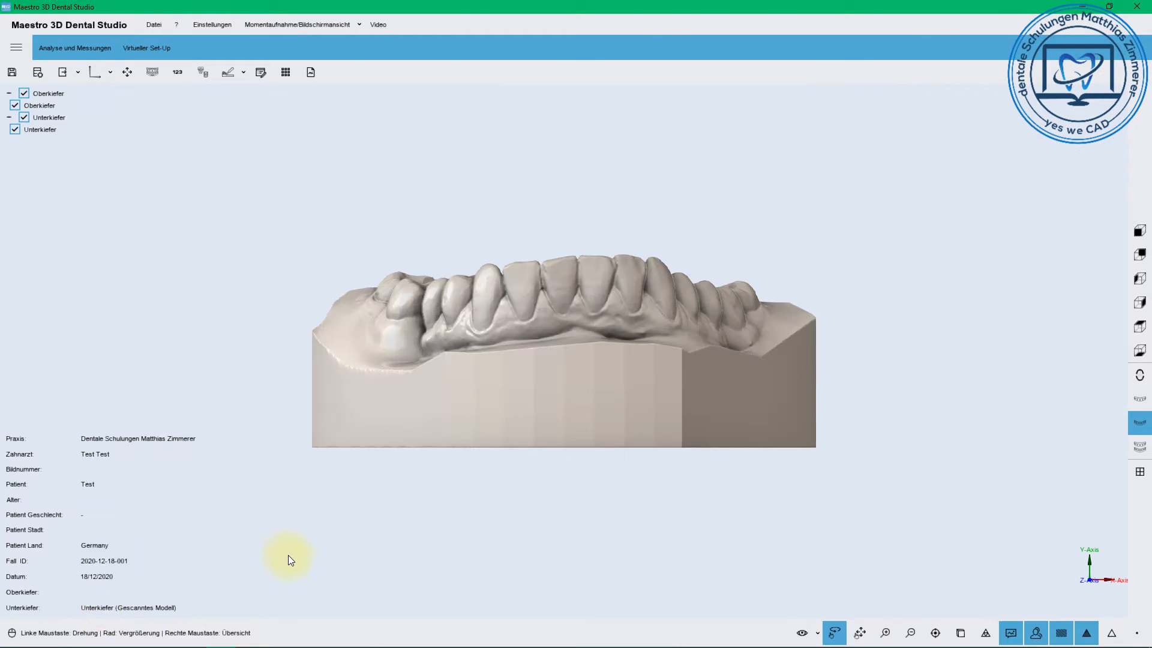
# Inspect the smoothed lower model, show both jaws together, and look through the available Modellation types.
pyautogui.moveTo(363, 309); pyautogui.dragTo(480, 459)
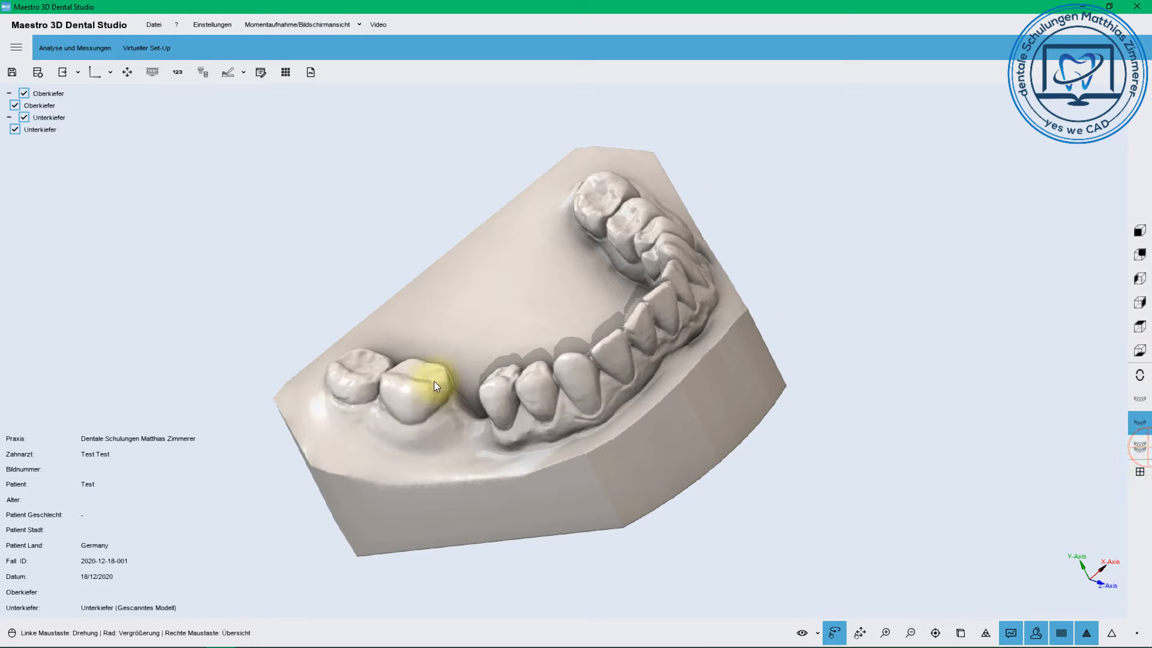
pyautogui.click(1140, 446)
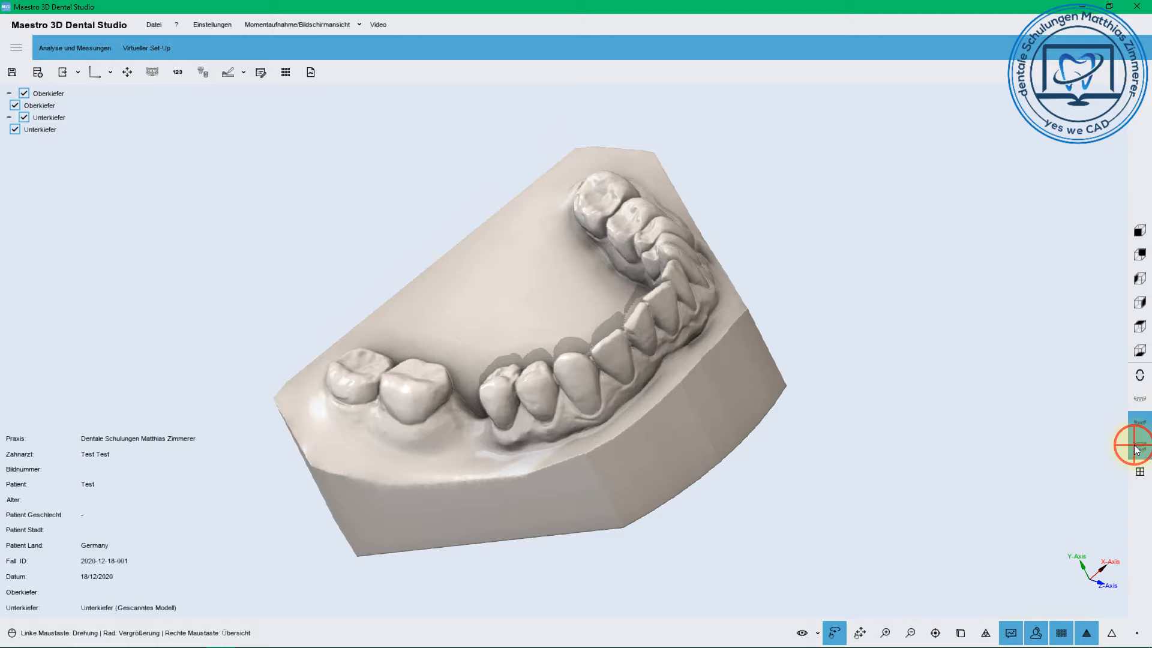
pyautogui.moveTo(550, 394); pyautogui.dragTo(520, 338)
pyautogui.click(242, 74)
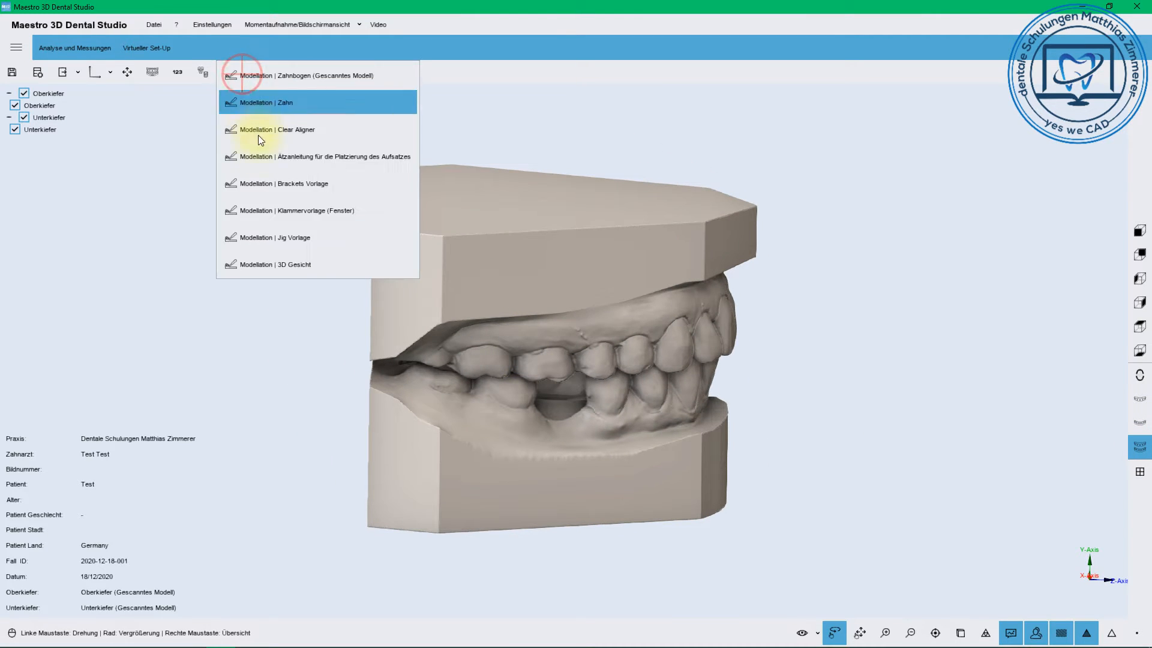
pyautogui.click(187, 147)
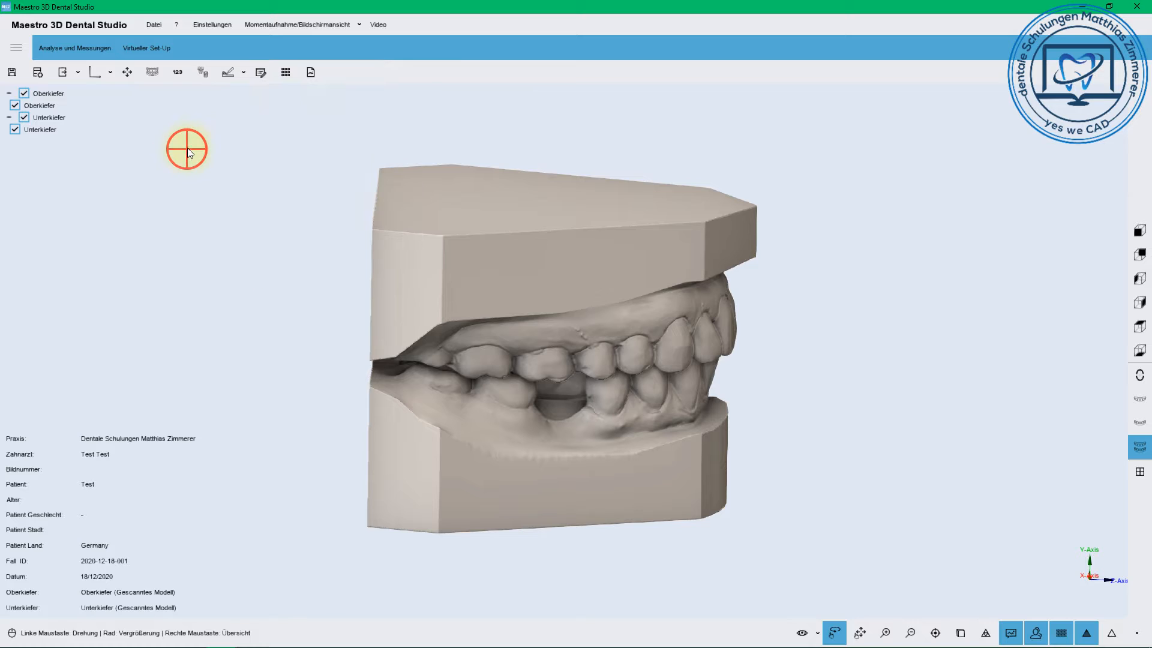
# View the case's Hinweis note page and close it without saving.
pyautogui.click(260, 72)
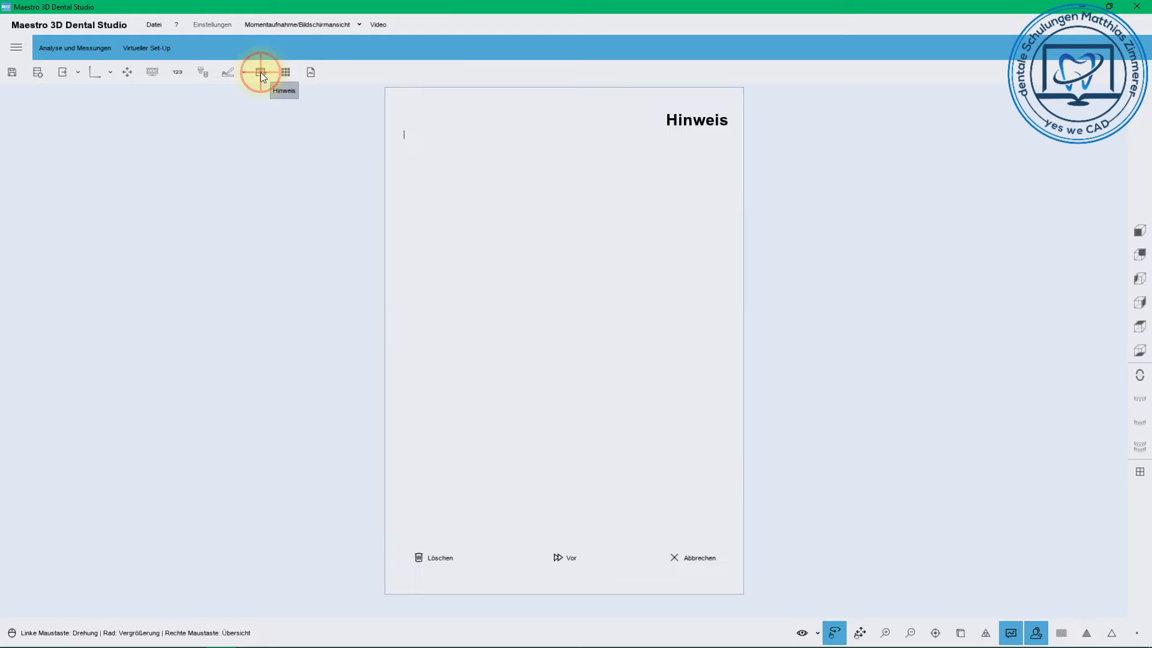
pyautogui.click(672, 556)
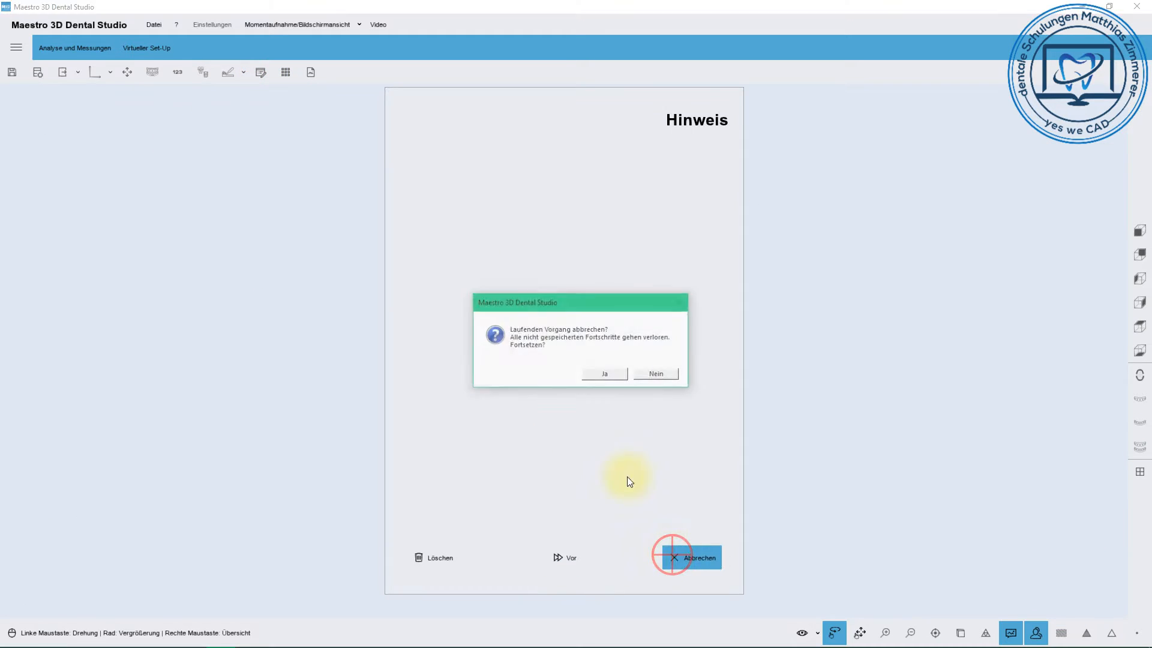
pyautogui.click(619, 375)
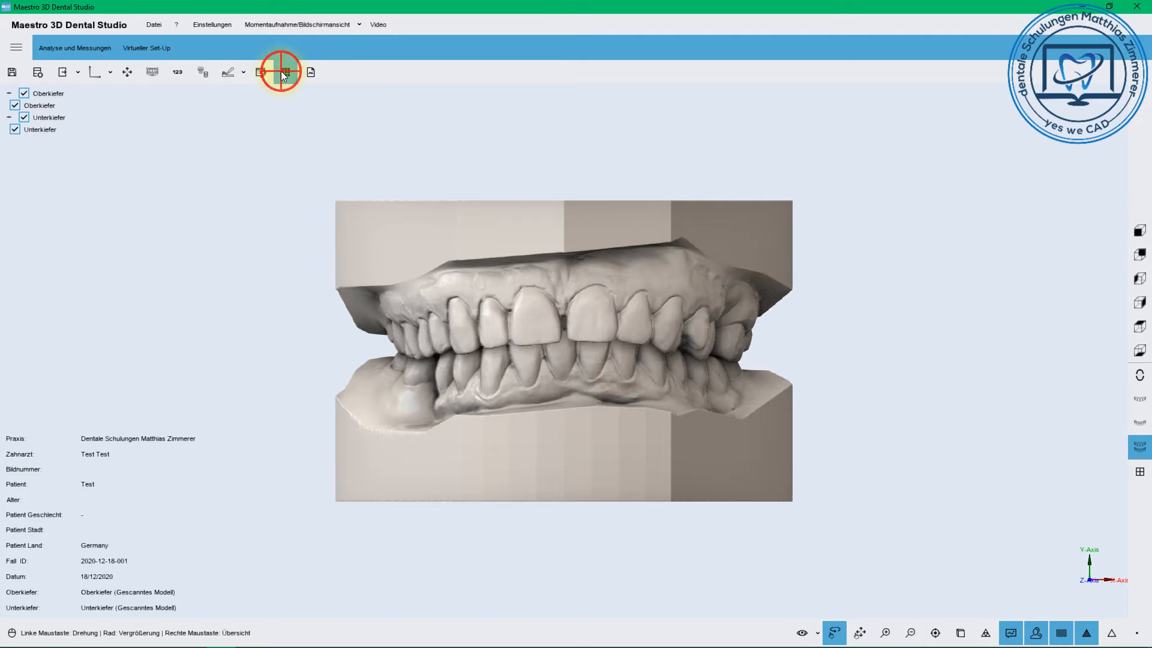
# View both models in the six-view overview and return to the single model view.
pyautogui.click(282, 71)
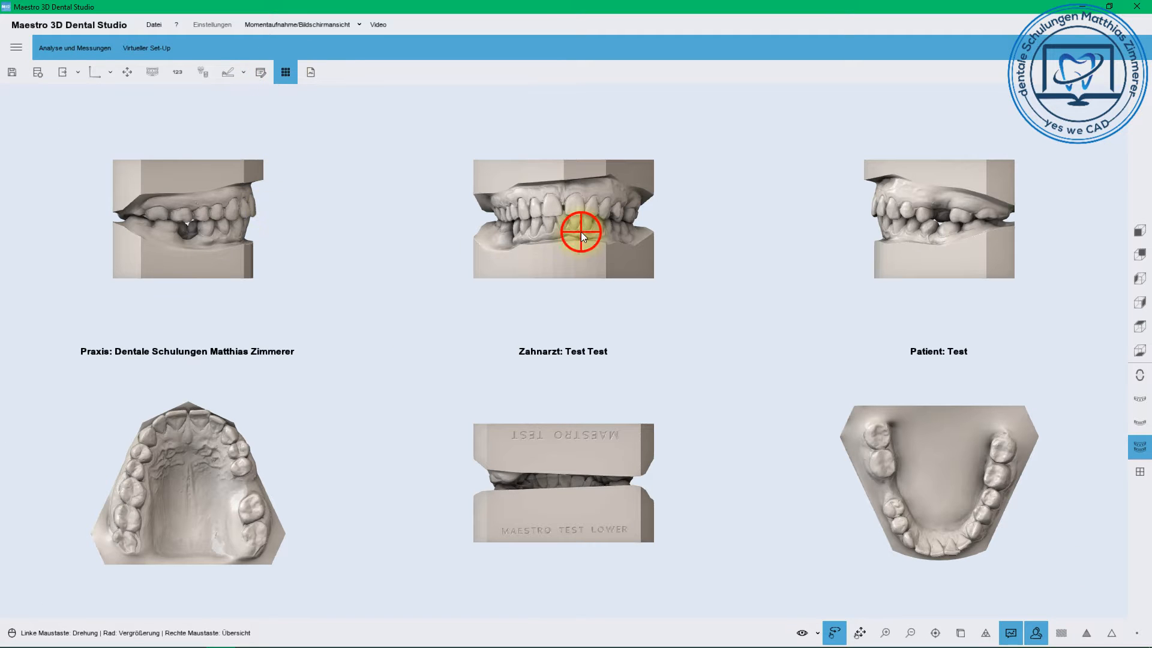
pyautogui.click(571, 427)
pyautogui.click(288, 71)
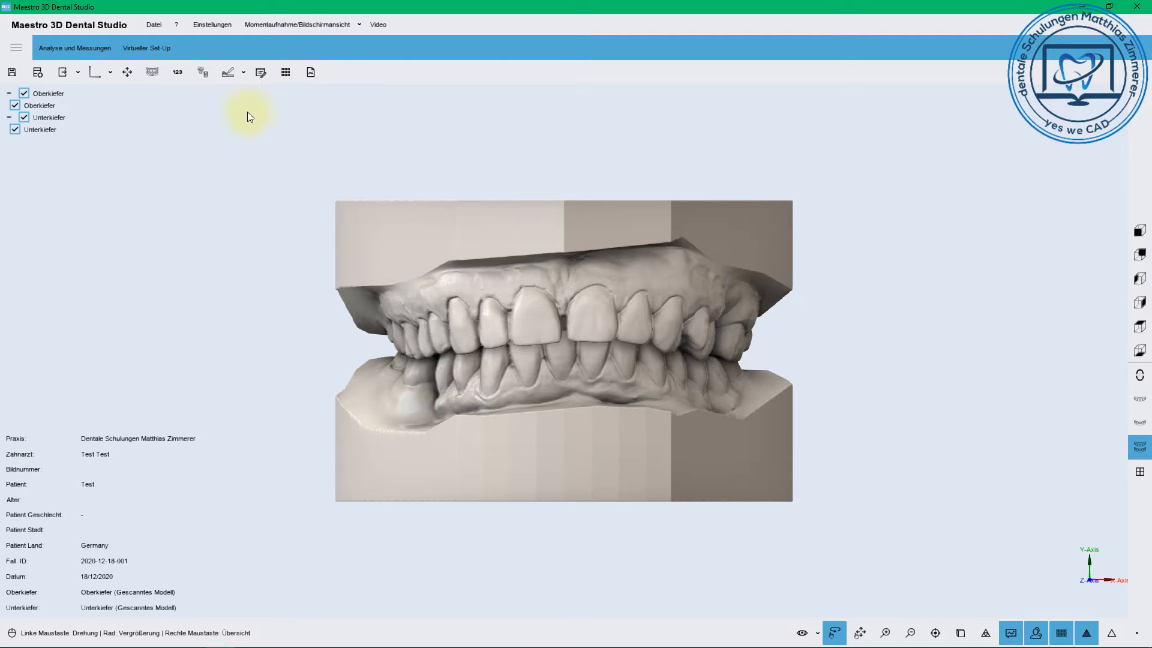
# Start the occlusion examination (Untersuchung der Okklusion) and fold the jaws open so both chewing surfaces are in view.
pyautogui.click(80, 47)
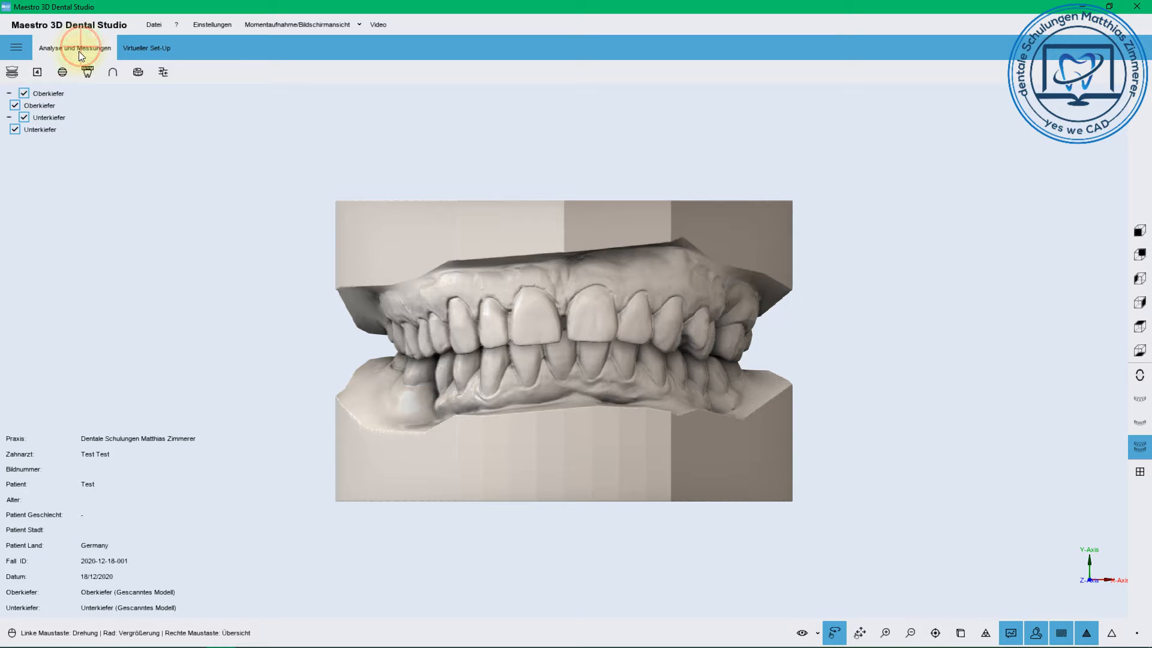
pyautogui.click(12, 74)
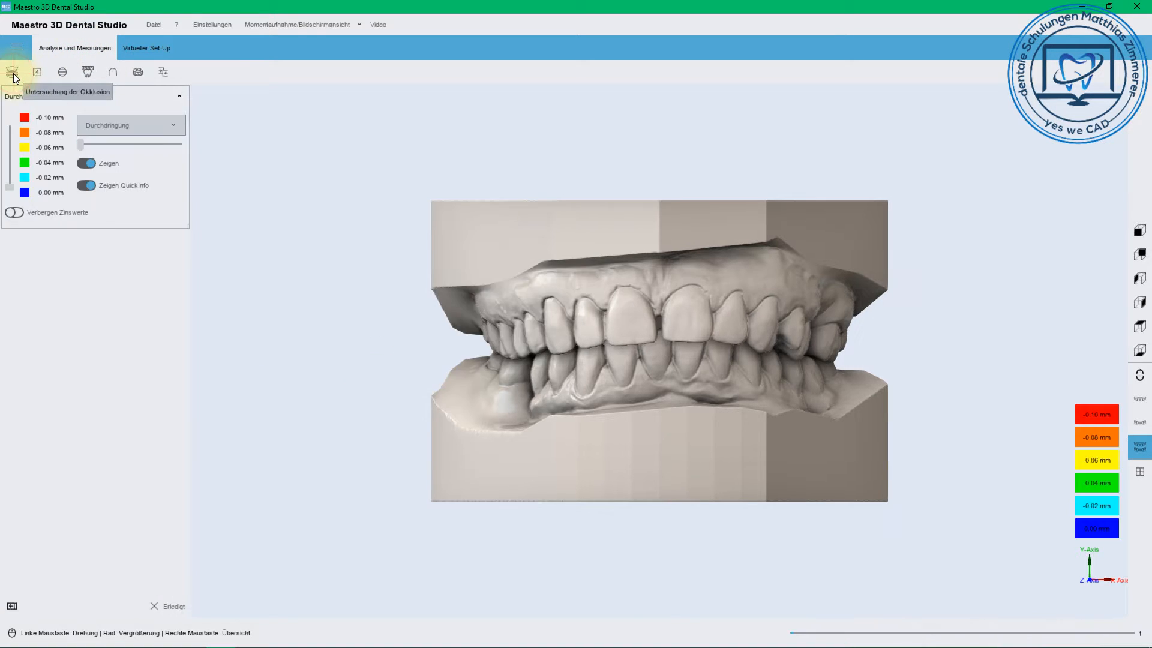
pyautogui.click(1139, 375)
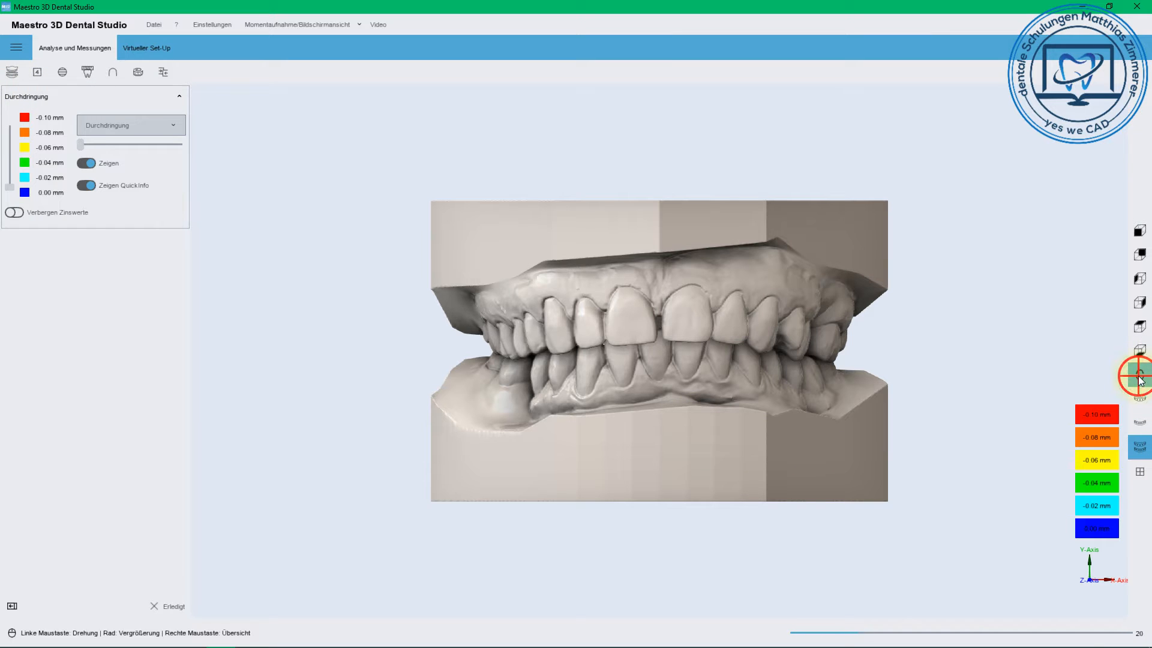
pyautogui.moveTo(678, 387); pyautogui.dragTo(633, 558)
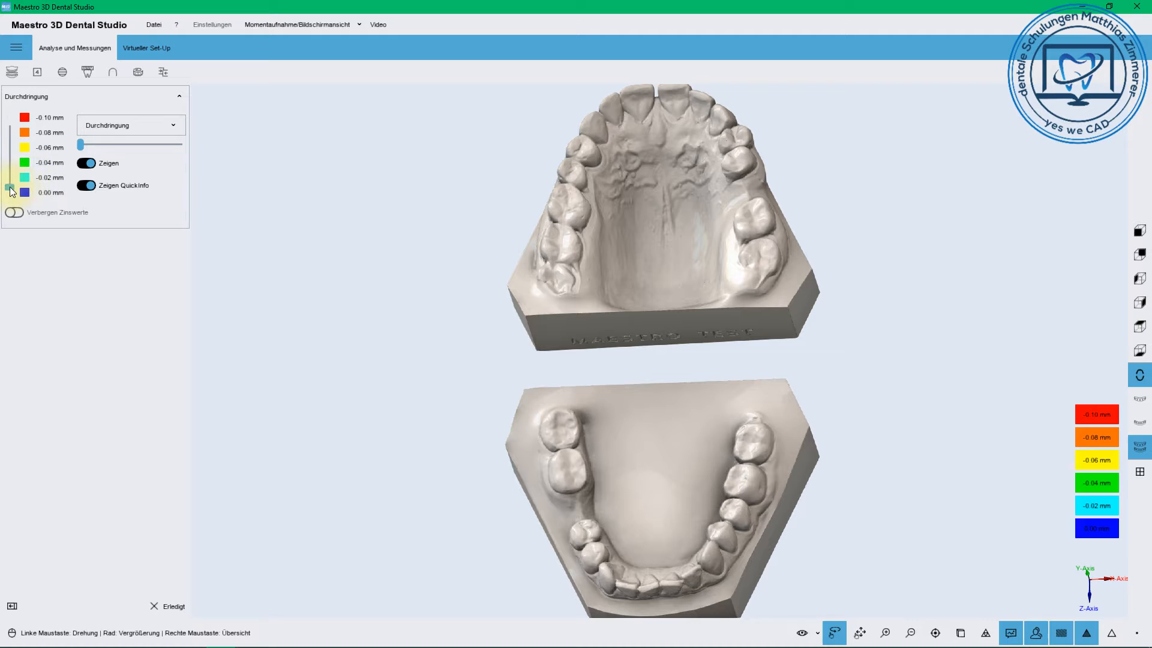
# Switch the contact display to Abstand and extend its colour range to 0.50 mm, with the upper molars in close-up.
pyautogui.click(94, 126)
pyautogui.click(95, 147)
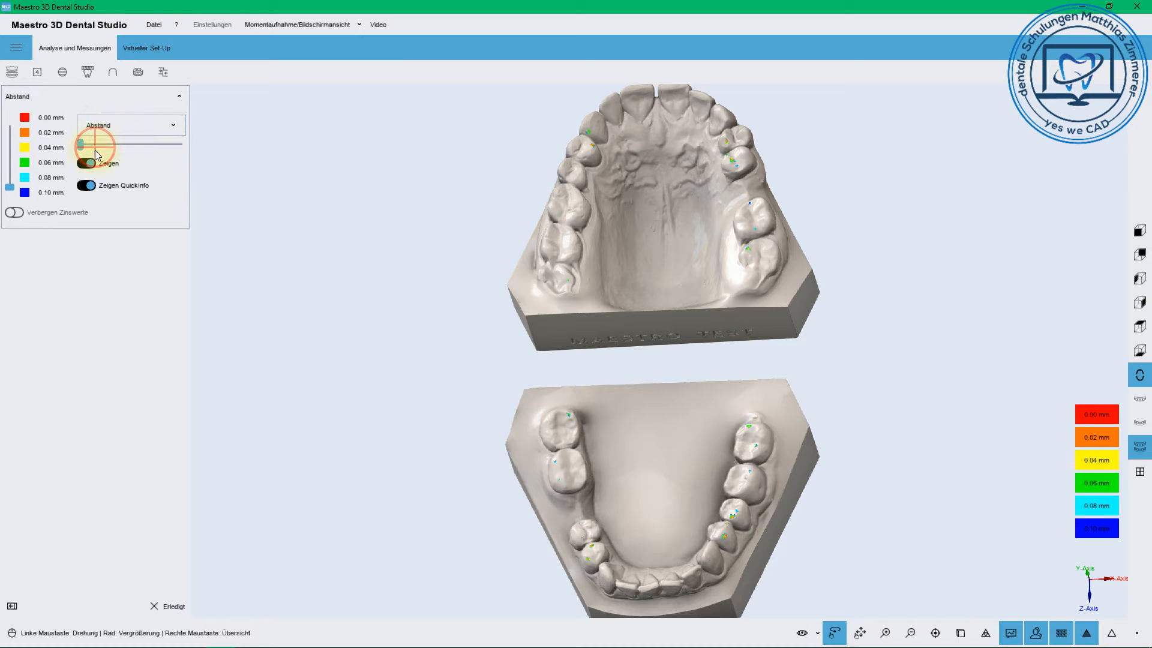
pyautogui.scroll(3, 550, 231)
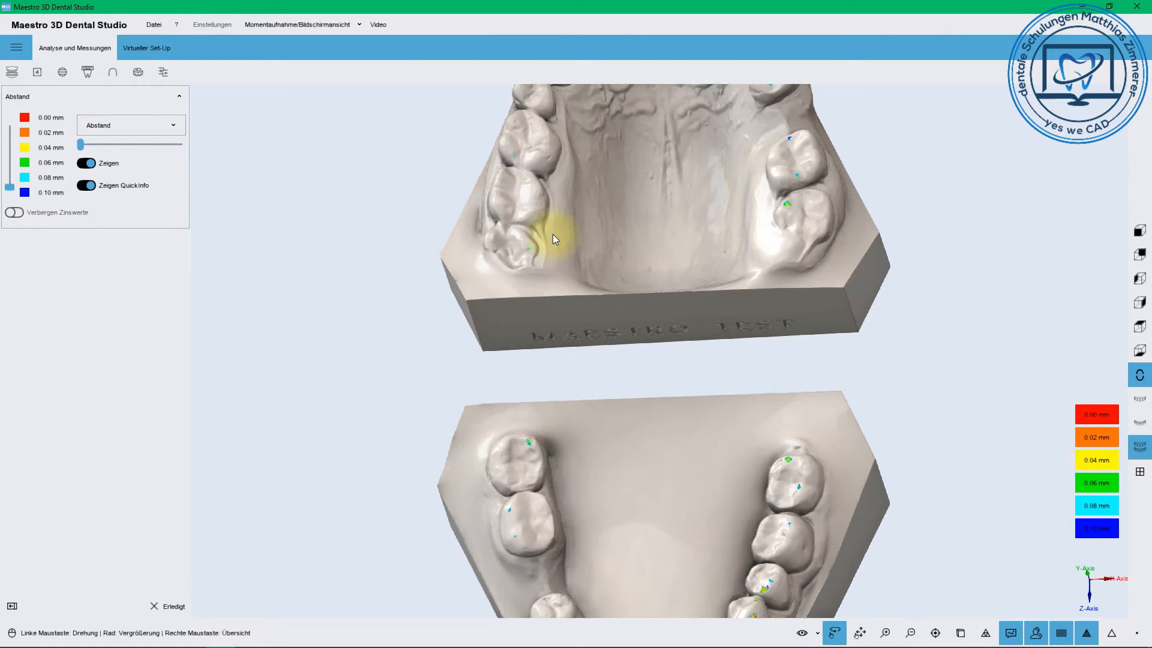
pyautogui.moveTo(552, 234); pyautogui.dragTo(493, 449, button='right')
pyautogui.scroll(5, 462, 436)
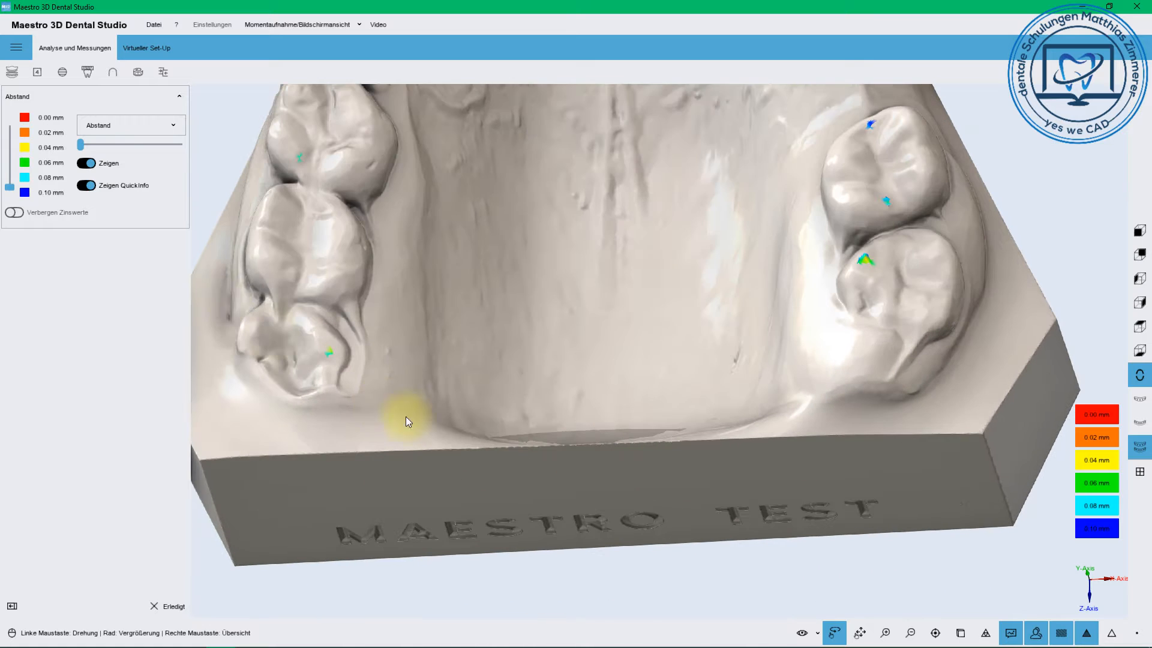
pyautogui.moveTo(80, 144); pyautogui.dragTo(122, 146)
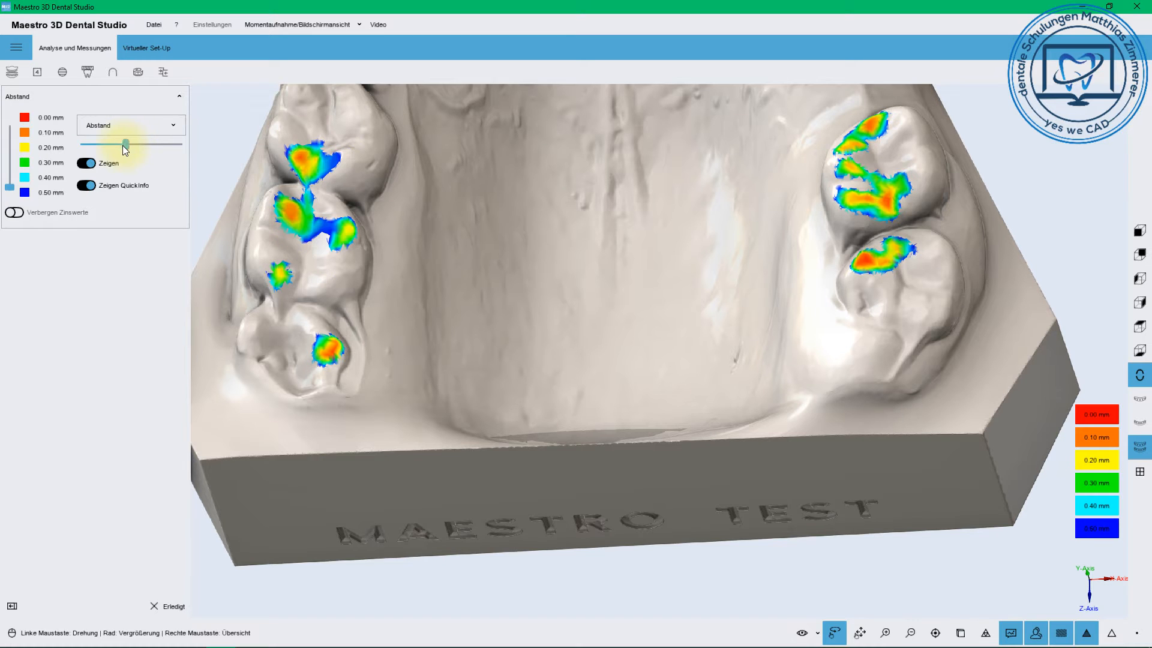
# Examine the distance-coloured contact areas on both arches together, showing the full upper and lower models.
pyautogui.scroll(3, 460, 279)
pyautogui.scroll(-10, 460, 280)
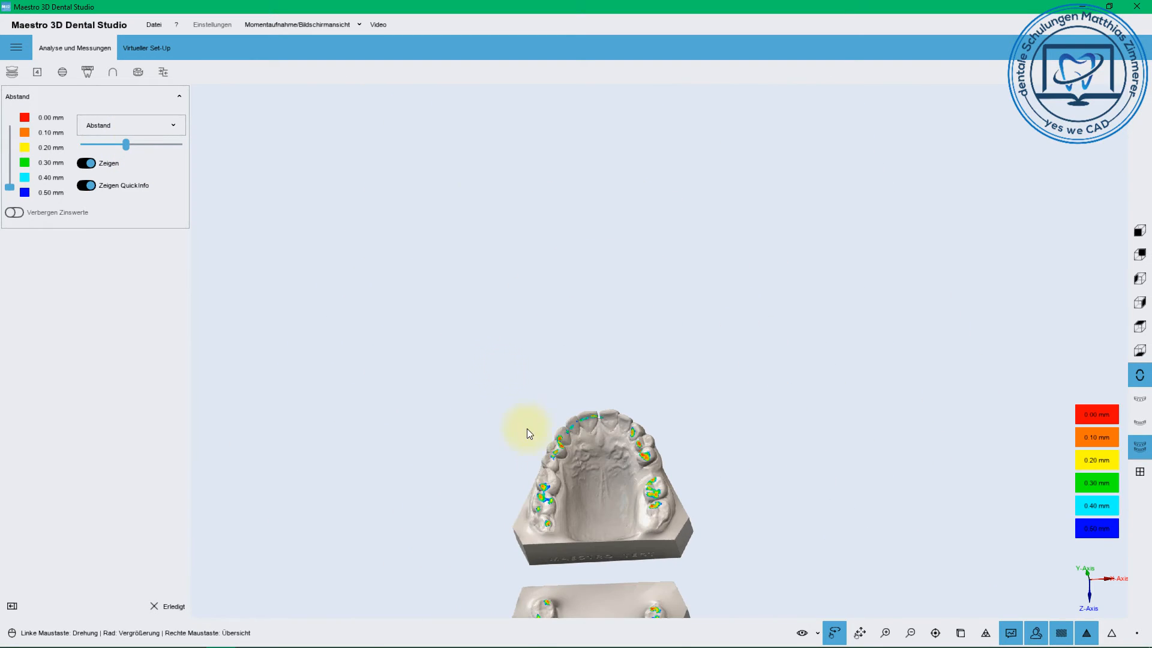
pyautogui.moveTo(549, 462); pyautogui.dragTo(485, 255, button='right')
pyautogui.scroll(1, 499, 355)
pyautogui.scroll(1, 502, 362)
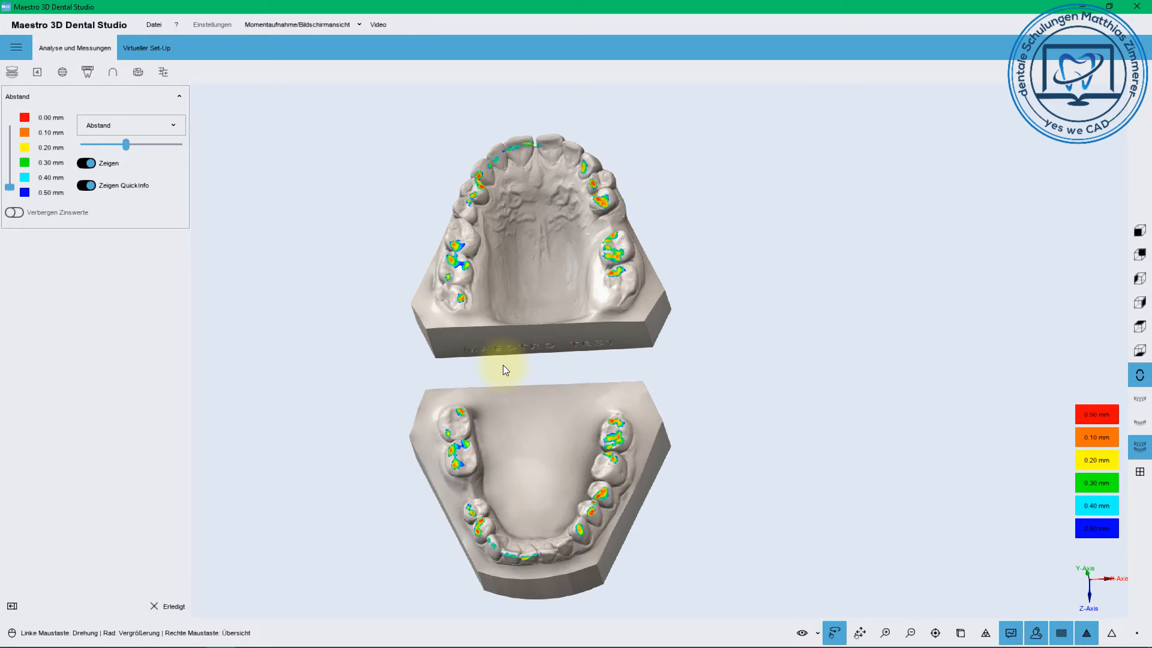
pyautogui.click(500, 350)
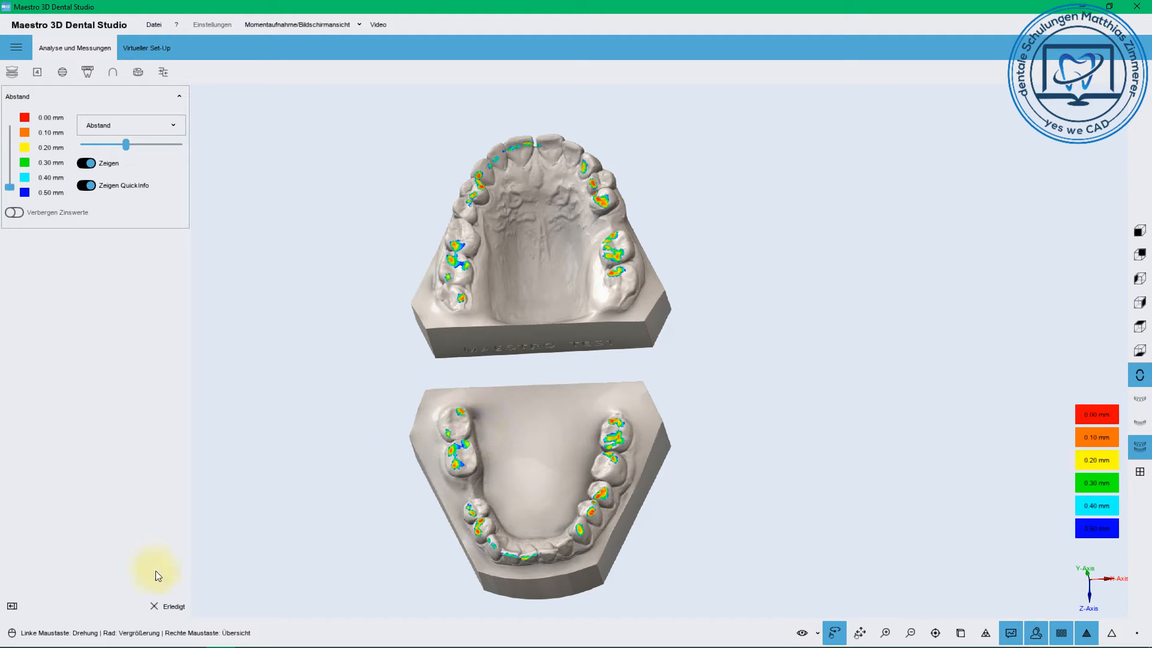
# Collapse and restore the Abstand settings area, and finish the occlusion examination.
pyautogui.click(11, 606)
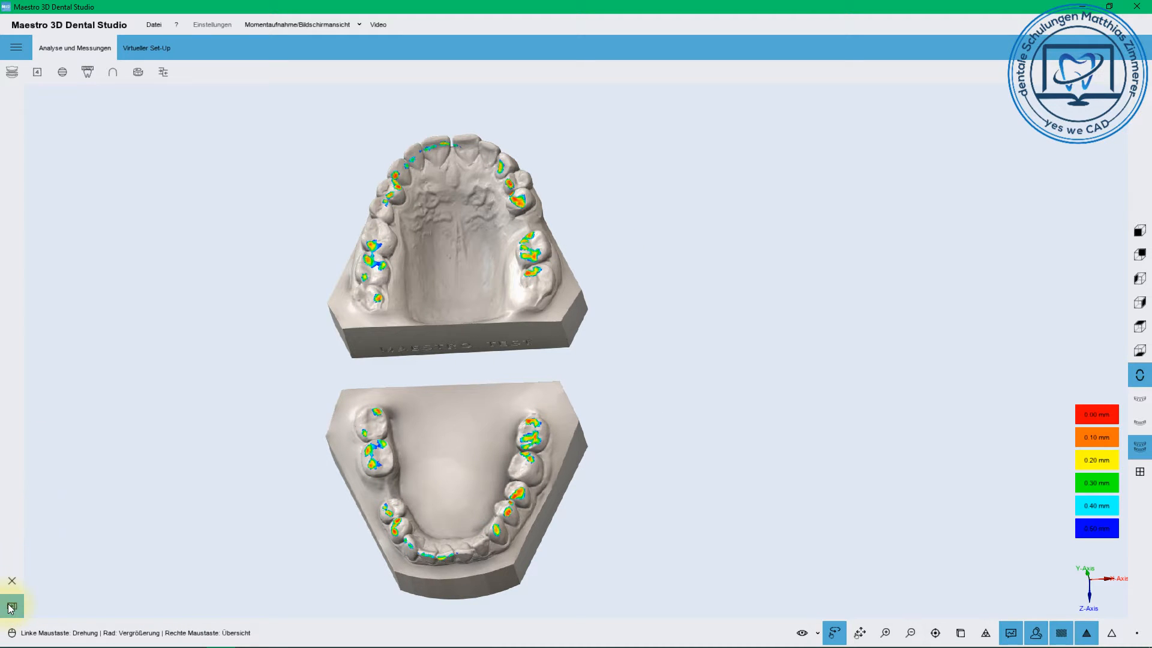
pyautogui.click(11, 607)
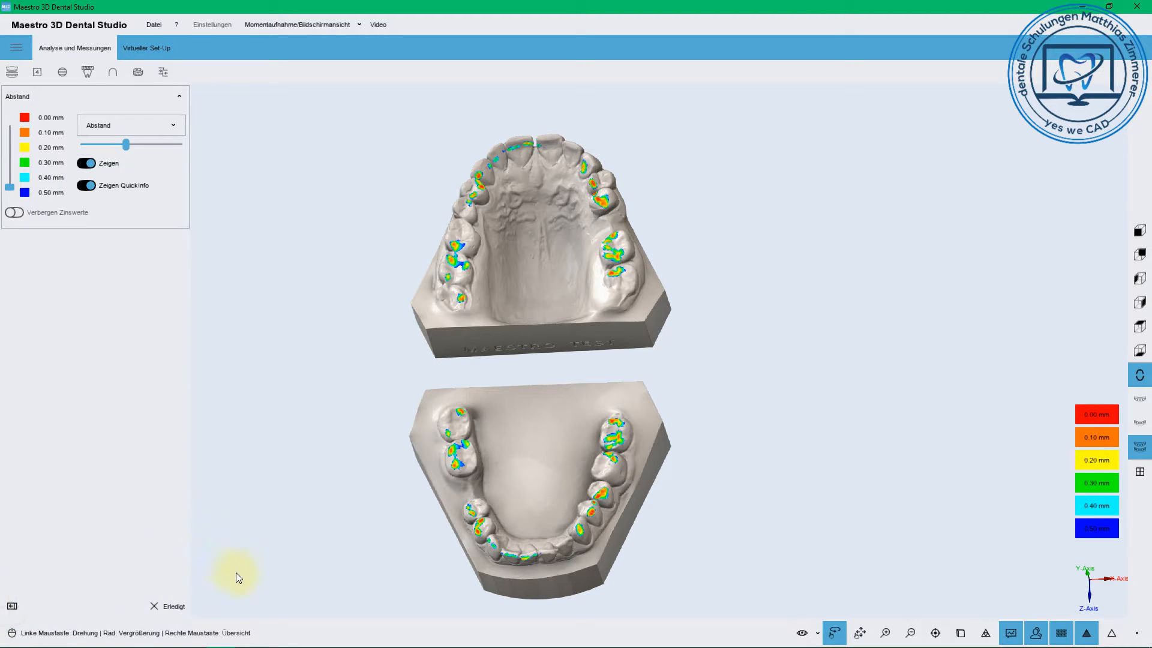
pyautogui.click(179, 607)
pyautogui.click(603, 375)
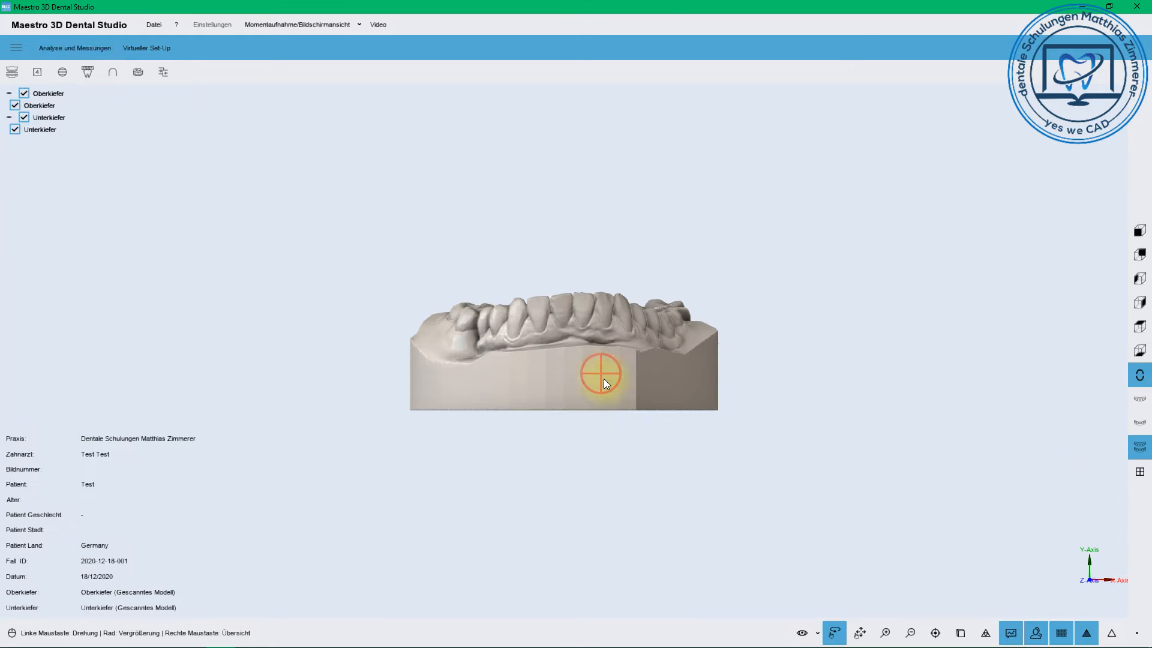
# Start the section analysis (Schnitte), shift the YZ plane to 56 and run its animation.
pyautogui.click(58, 73)
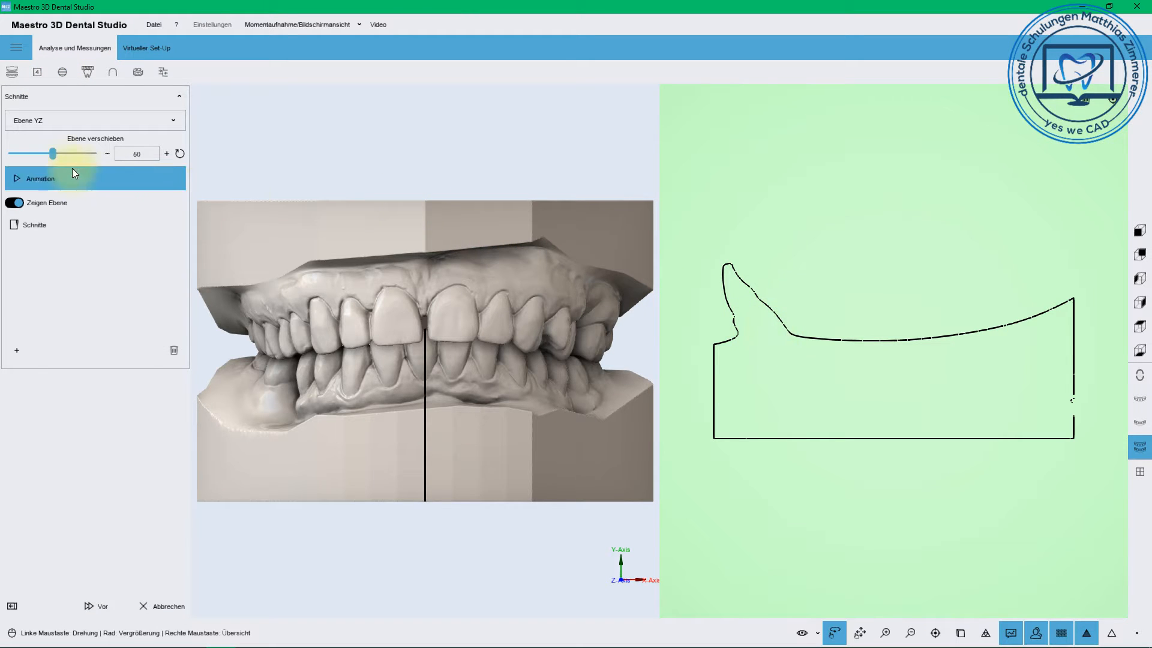
pyautogui.moveTo(53, 153)
pyautogui.mouseDown()
pyautogui.moveTo(23, 155)
pyautogui.moveTo(91, 157)
pyautogui.moveTo(55, 158)
pyautogui.mouseUp()
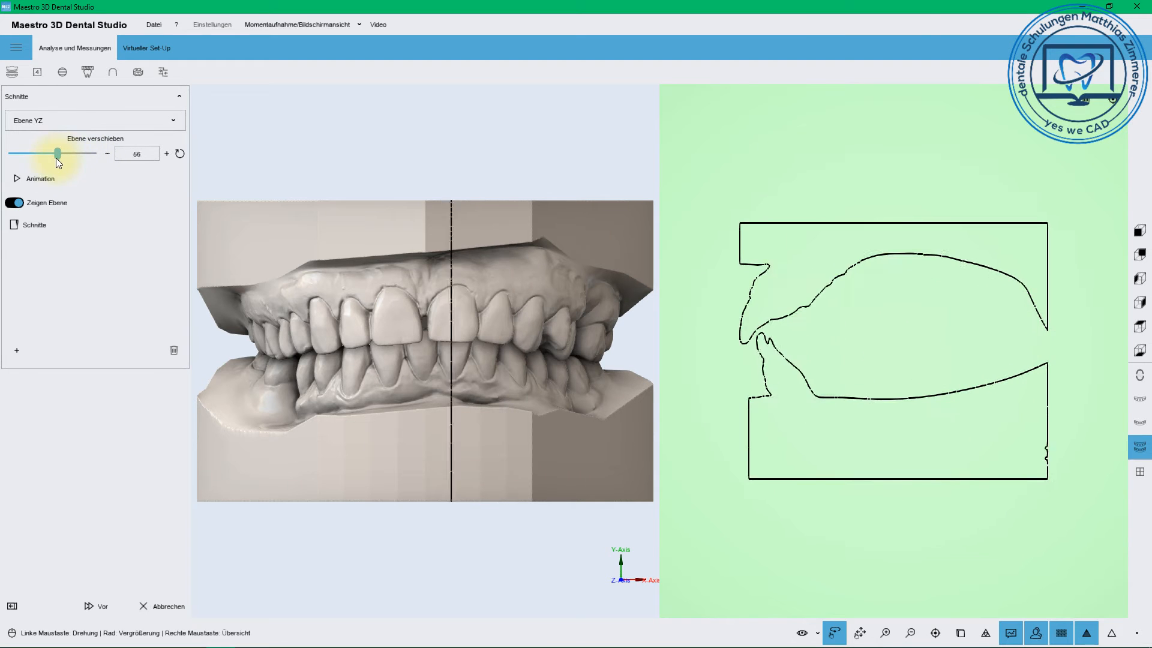
pyautogui.click(23, 180)
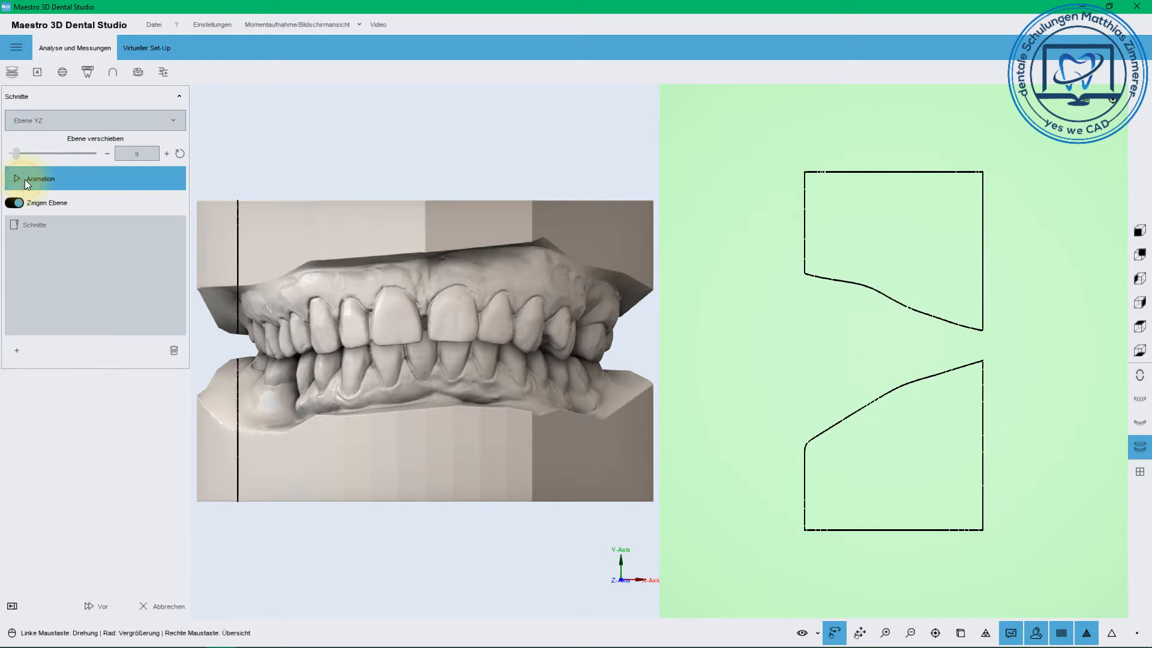
pyautogui.click(25, 178)
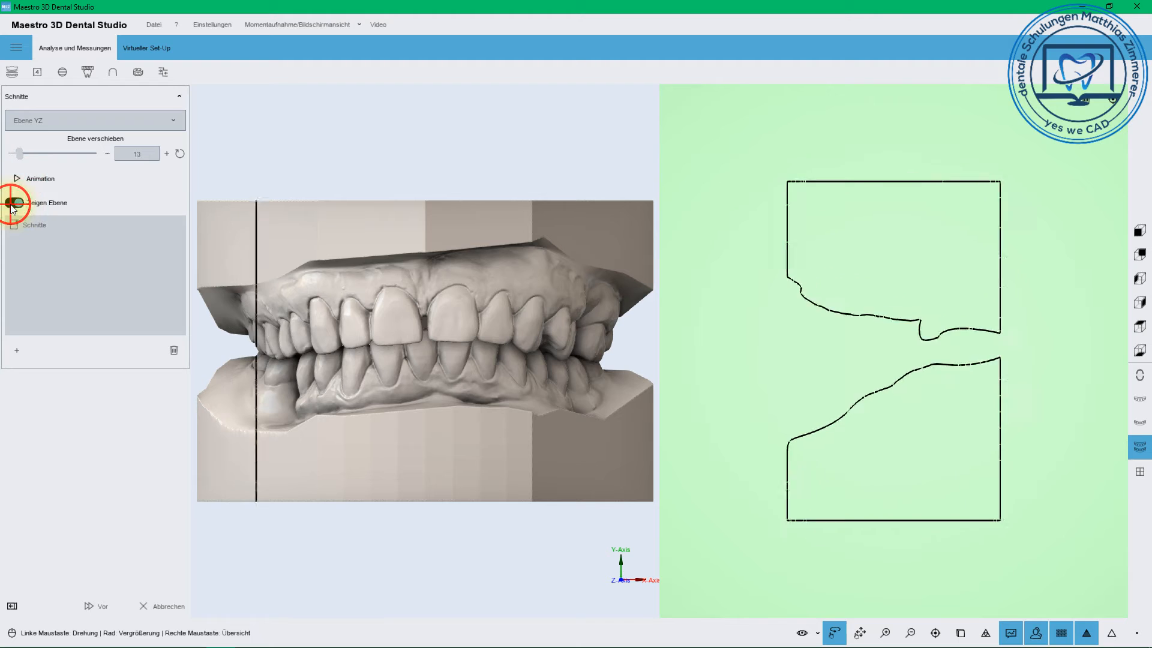
# Toggle the plane display off and on, inspect the moving section plane from the side, and complete the section analysis.
pyautogui.click(14, 203)
pyautogui.click(13, 204)
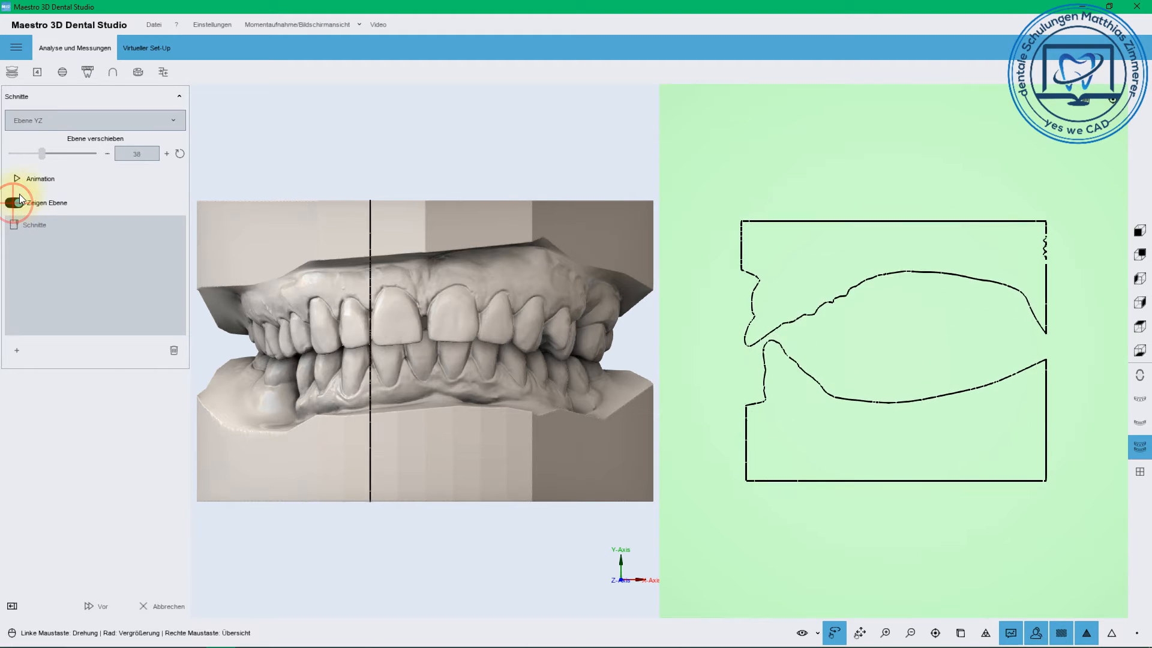
pyautogui.click(20, 182)
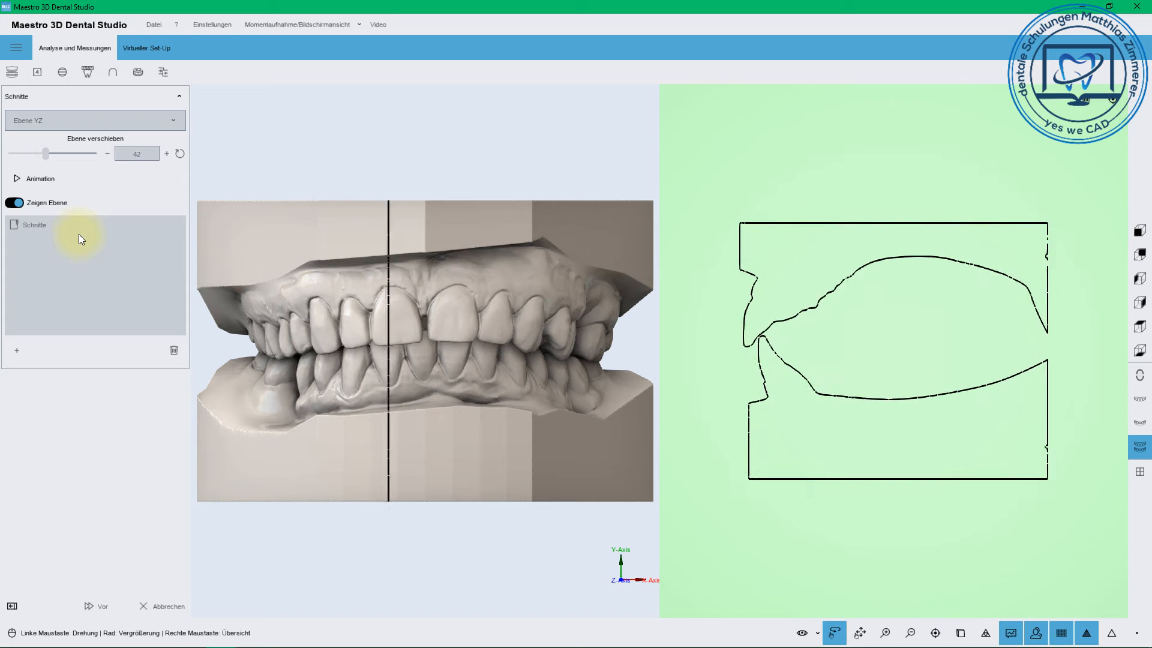
pyautogui.moveTo(563, 374); pyautogui.dragTo(384, 337)
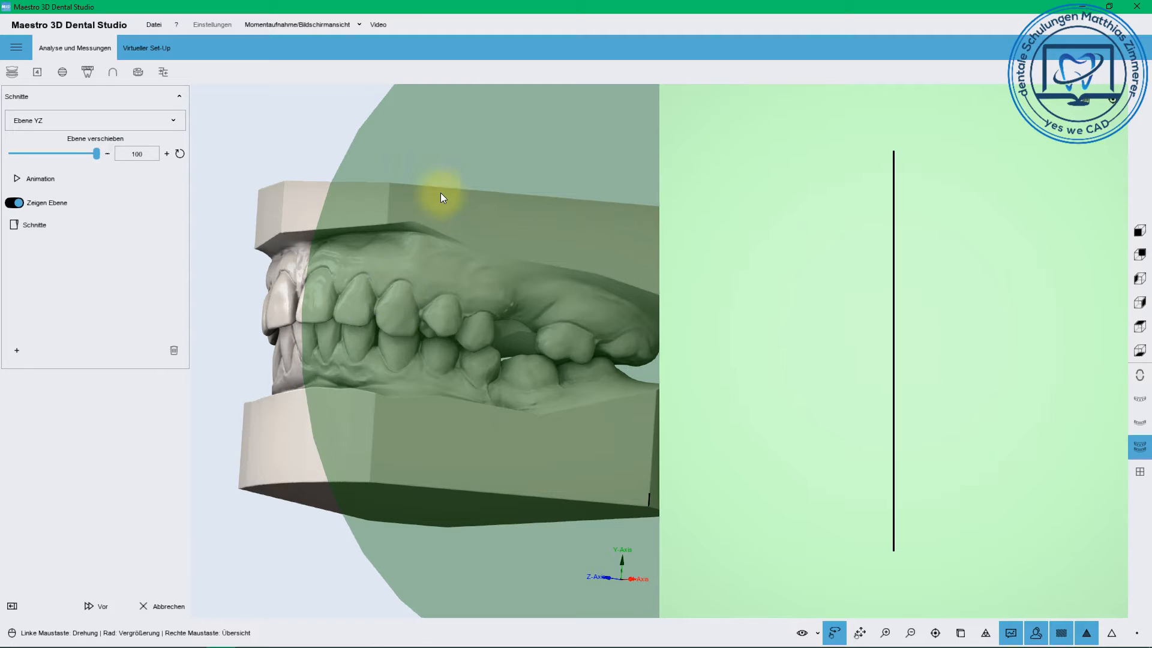
pyautogui.click(99, 607)
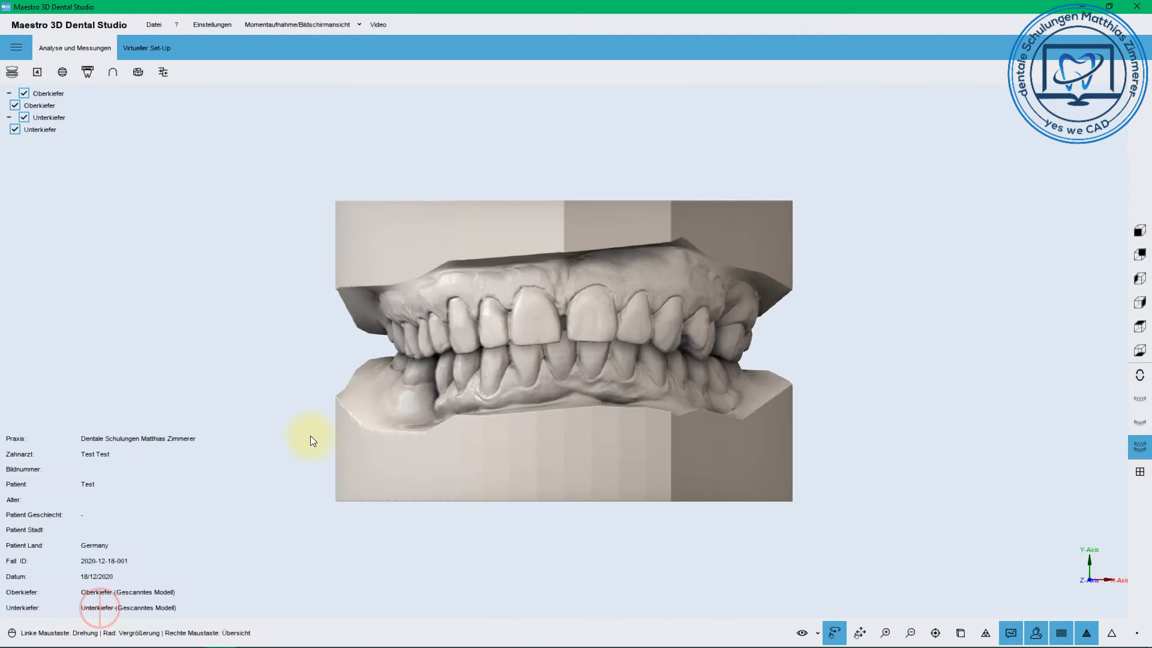
# Start the tooth measurement (Maße der Zähne analysieren) and mark the width of the upper right first molar with two control points.
pyautogui.click(84, 73)
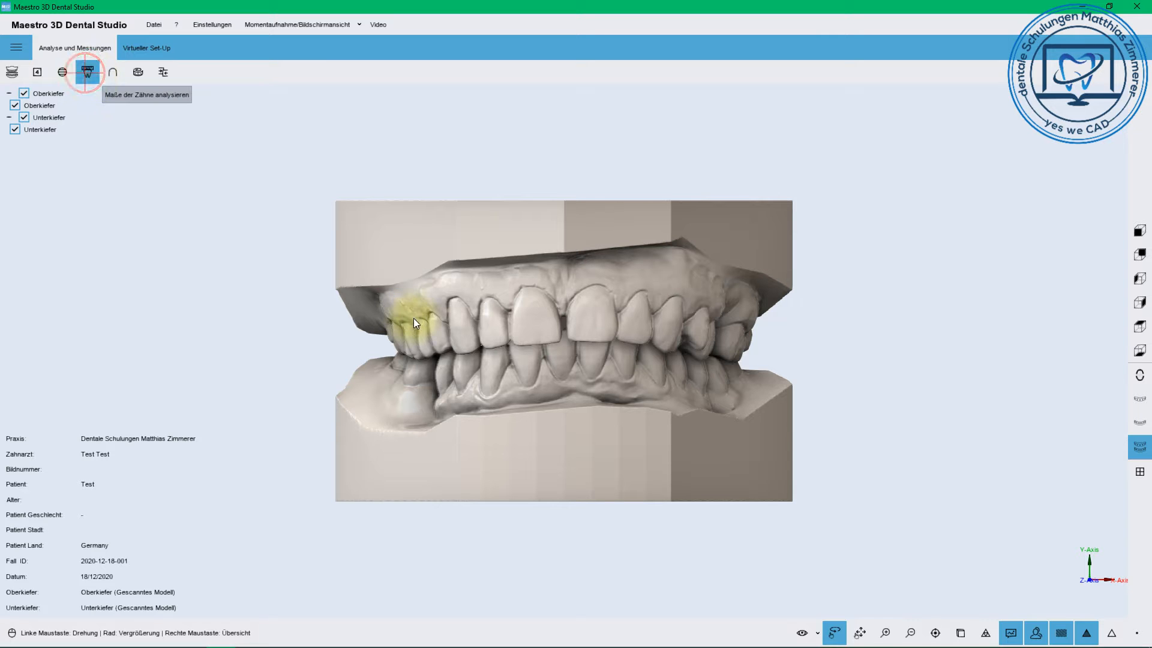
pyautogui.click(475, 320)
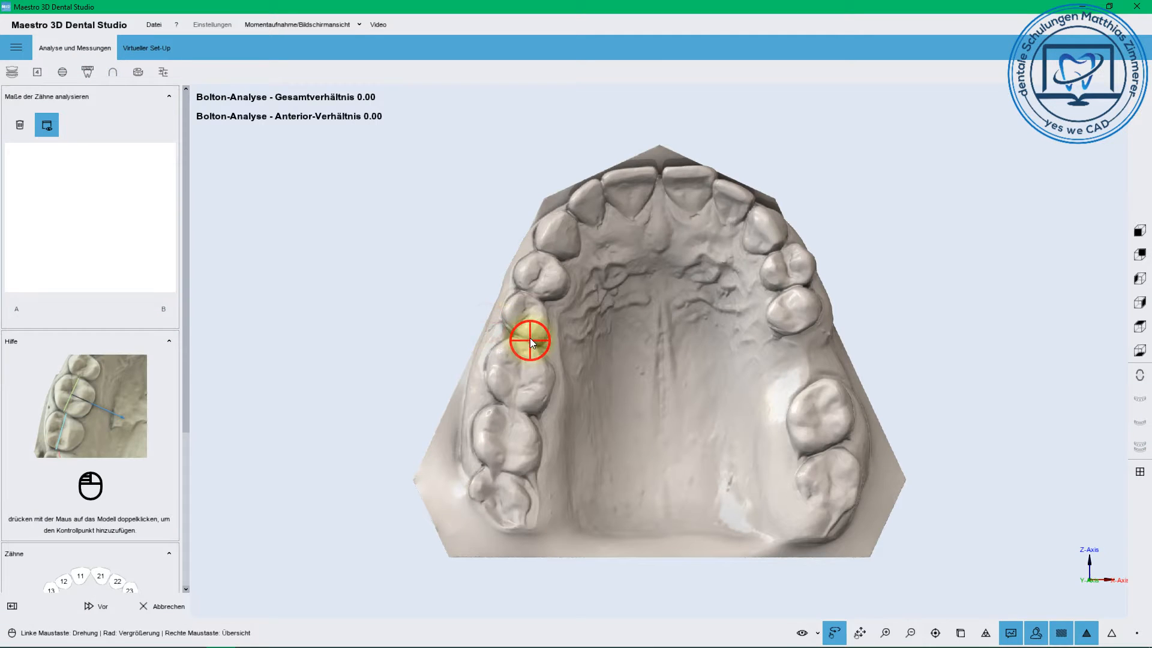
pyautogui.moveTo(530, 341); pyautogui.dragTo(502, 389)
pyautogui.doubleClick(501, 390)
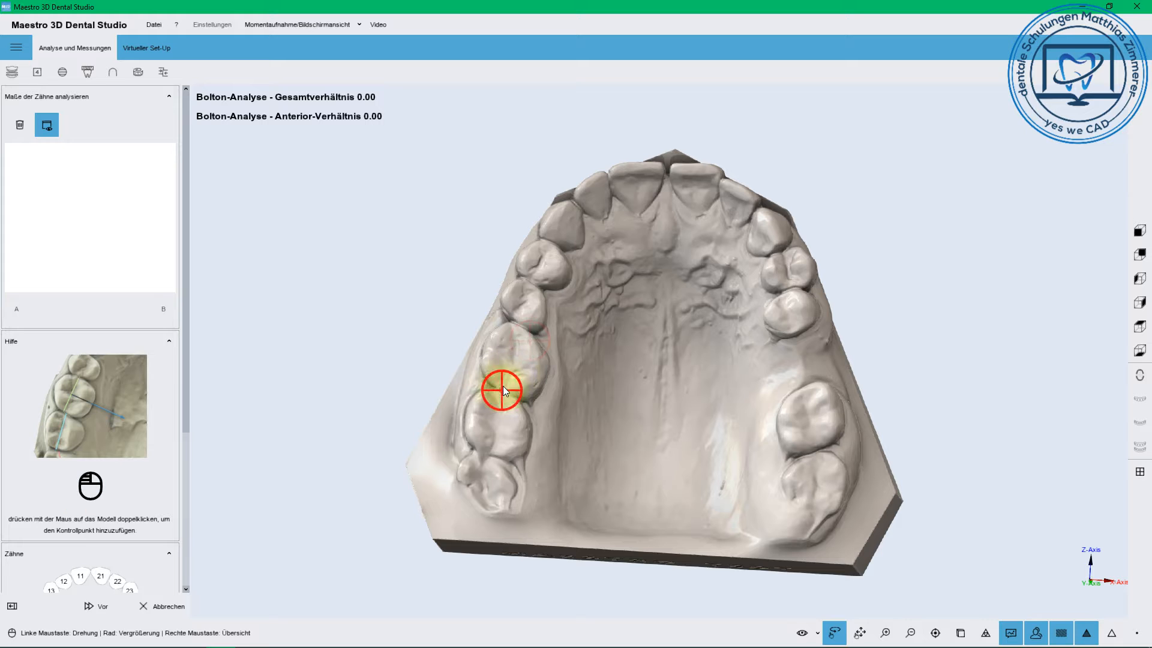
pyautogui.doubleClick(517, 323)
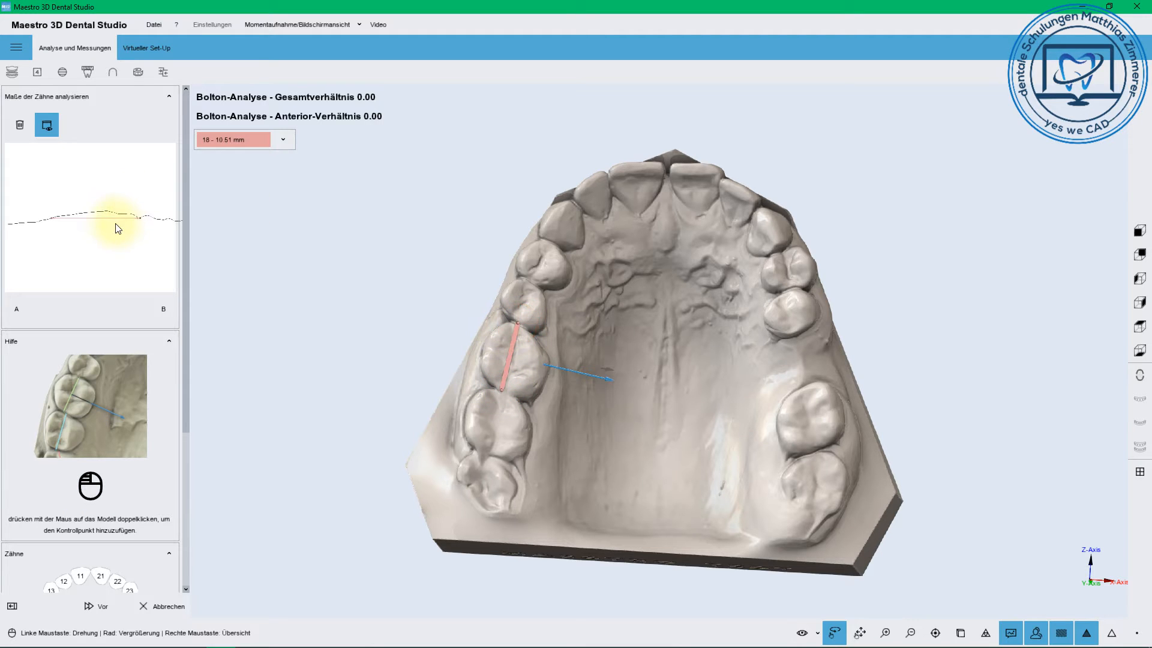
# Correct the first molar's end point in the section profile and assign the measurement to tooth 16.
pyautogui.moveTo(128, 220); pyautogui.dragTo(79, 218, button='right')
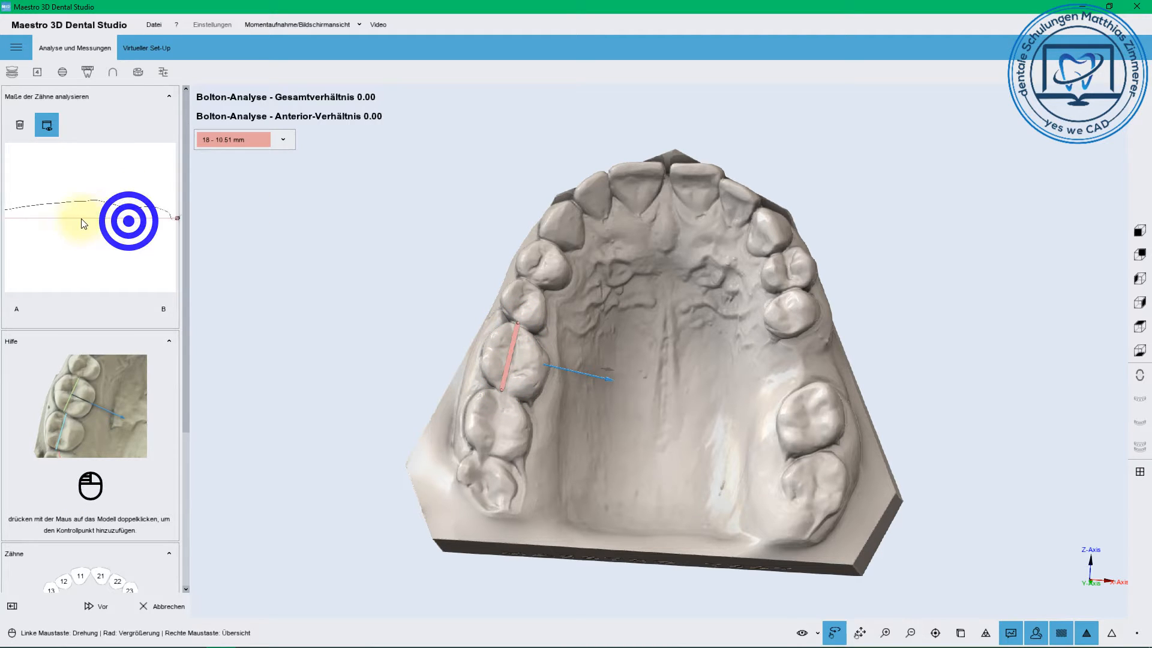
pyautogui.moveTo(152, 220); pyautogui.dragTo(151, 218)
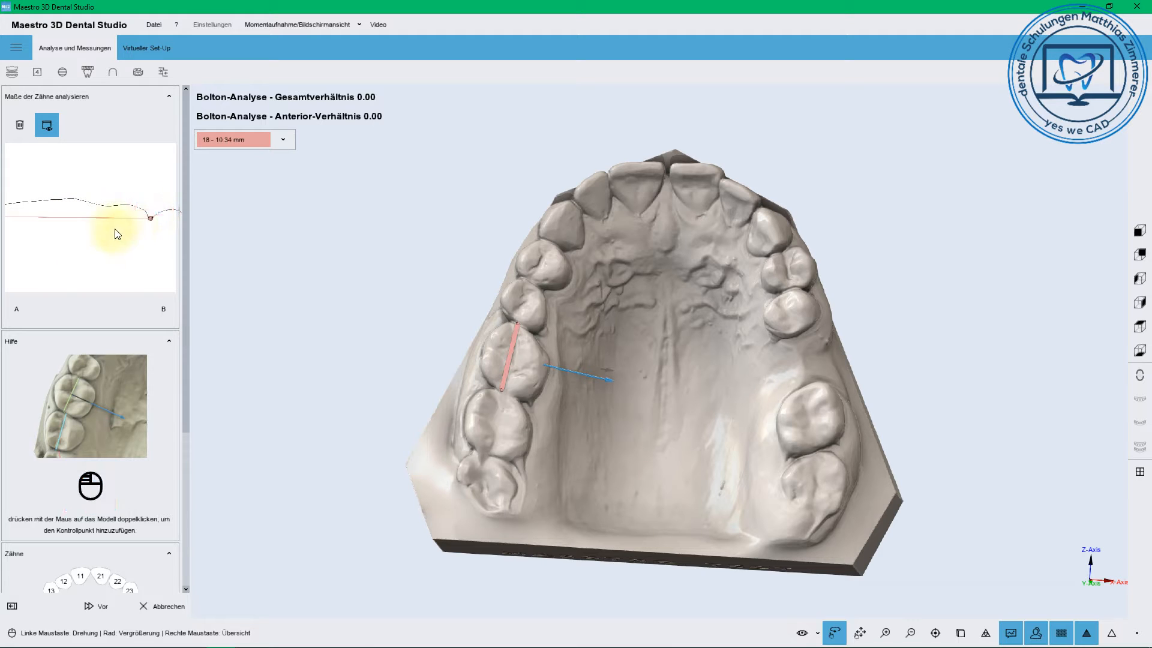
pyautogui.click(283, 140)
pyautogui.click(264, 182)
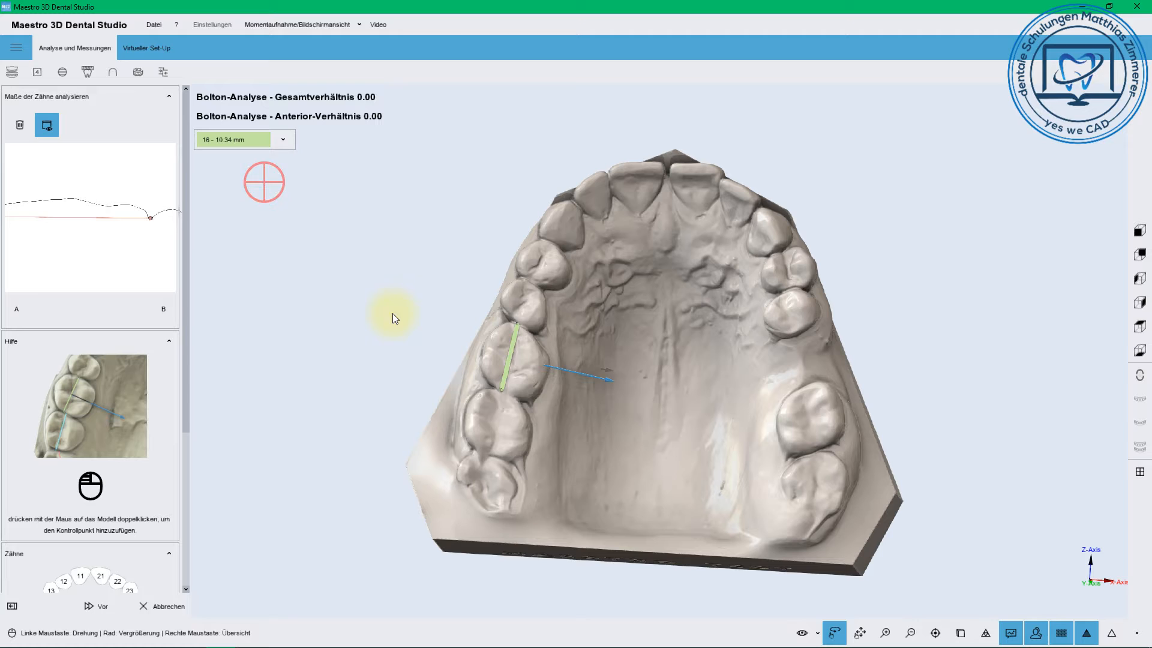
# Measure the width of tooth 15 and fine-tune its end points in the profile and on the model.
pyautogui.doubleClick(511, 318)
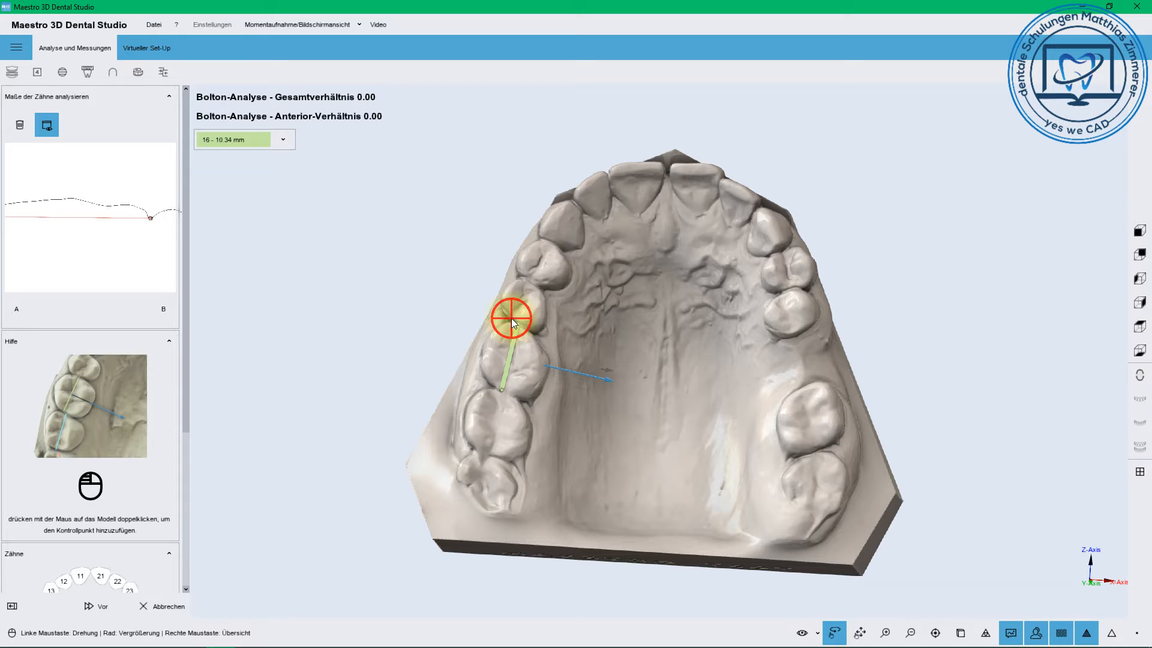
pyautogui.doubleClick(530, 283)
pyautogui.click(67, 216)
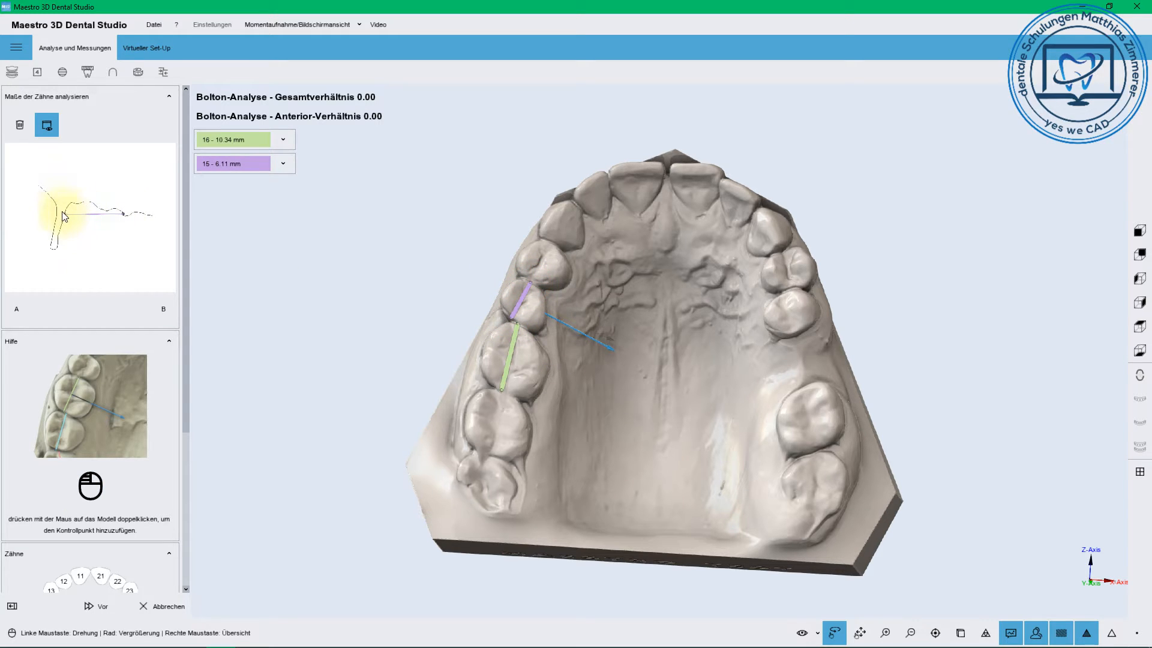
pyautogui.moveTo(64, 214); pyautogui.dragTo(128, 215)
pyautogui.click(123, 214)
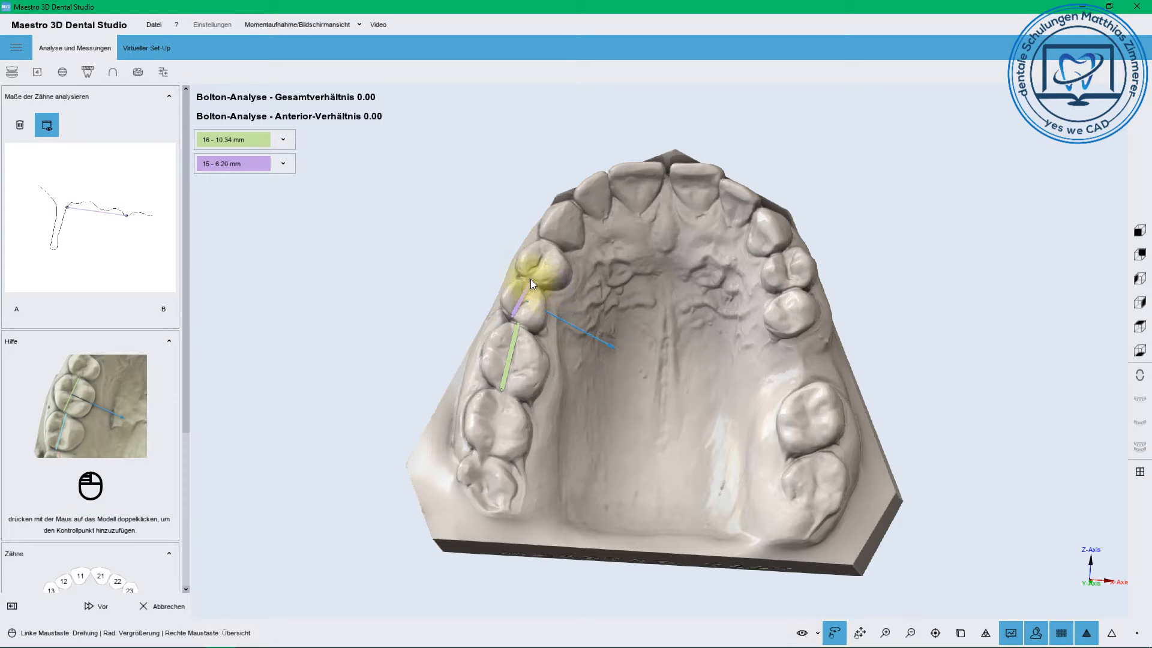
pyautogui.moveTo(530, 279); pyautogui.dragTo(534, 278)
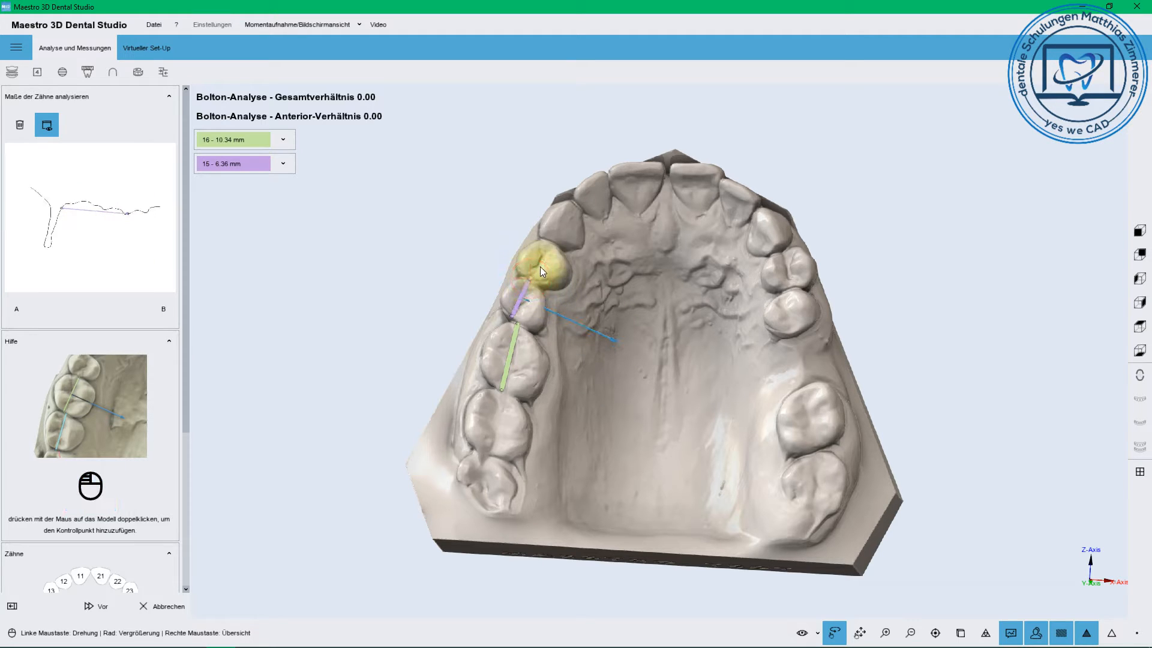
# Measure the width of tooth 14 and move its end point outward into the profile's interdental gap.
pyautogui.doubleClick(551, 244)
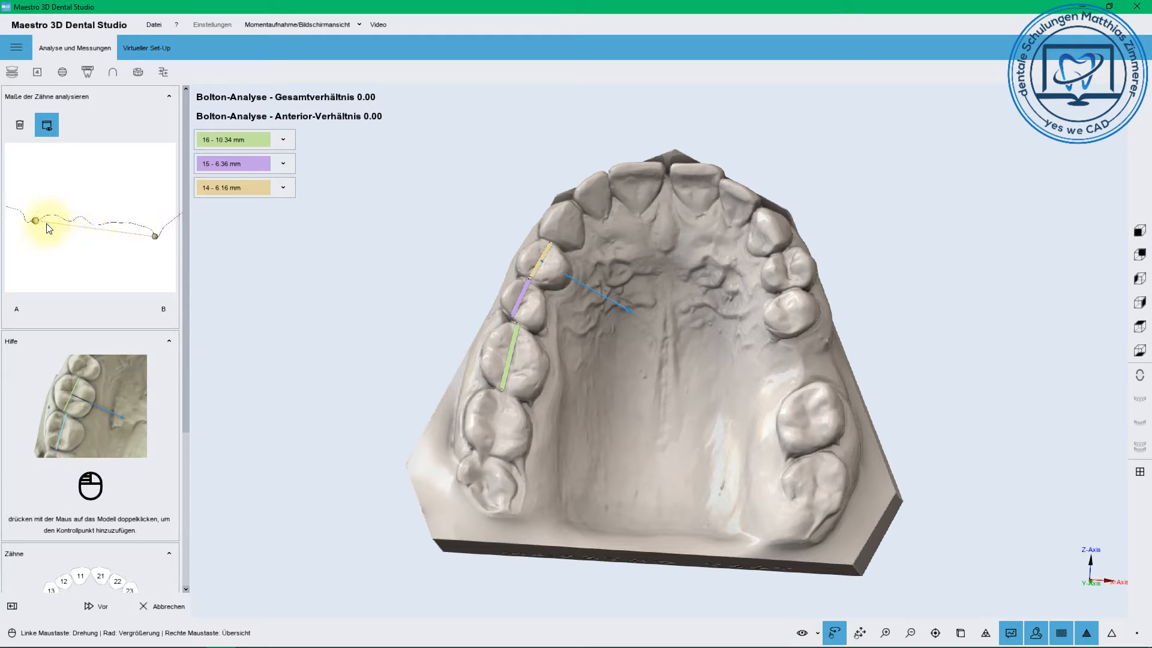
pyautogui.click(36, 222)
pyautogui.moveTo(36, 221); pyautogui.dragTo(30, 222)
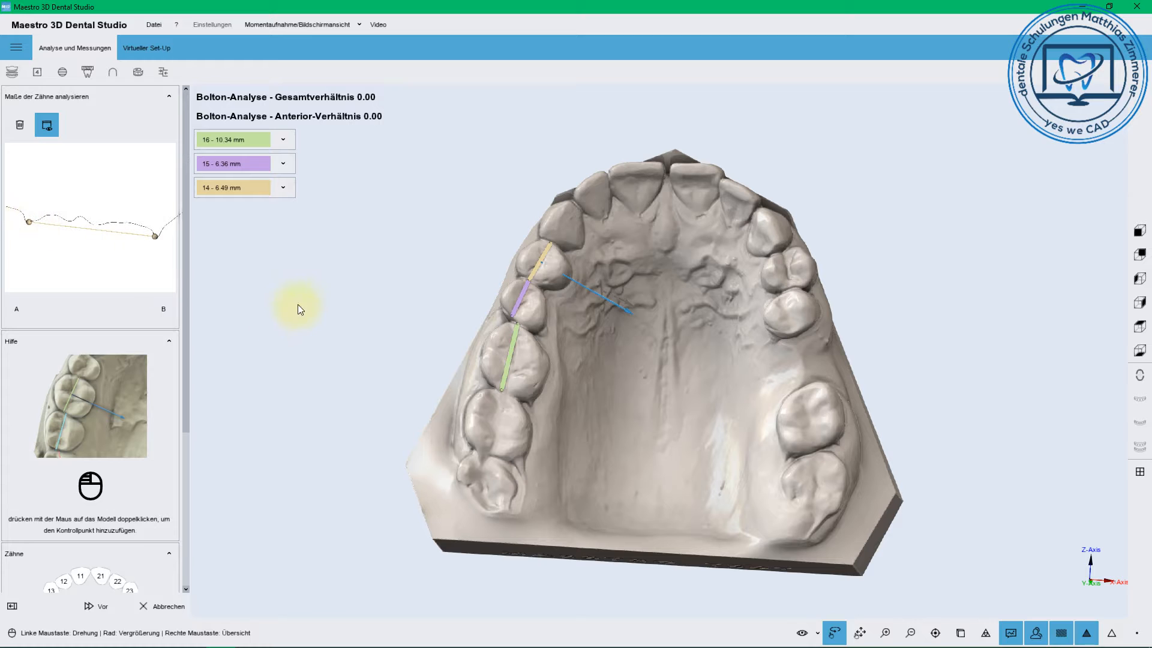
pyautogui.moveTo(132, 244)
pyautogui.mouseDown(button='right')
pyautogui.moveTo(126, 252)
pyautogui.moveTo(125, 235)
pyautogui.mouseUp(button='right')
pyautogui.moveTo(121, 199)
pyautogui.mouseDown()
pyautogui.moveTo(120, 220)
pyautogui.moveTo(127, 204)
pyautogui.mouseUp()
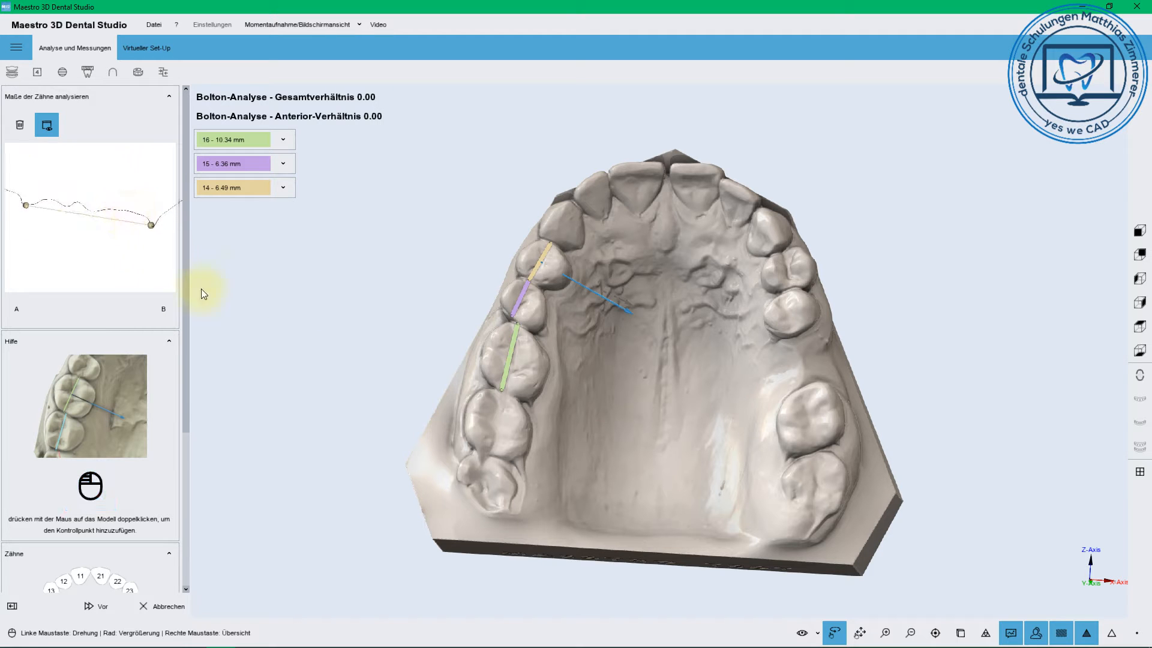
# Check the tooth chart, measure the width of tooth 13 and move both end points higher on the profile flanks.
pyautogui.click(186, 441)
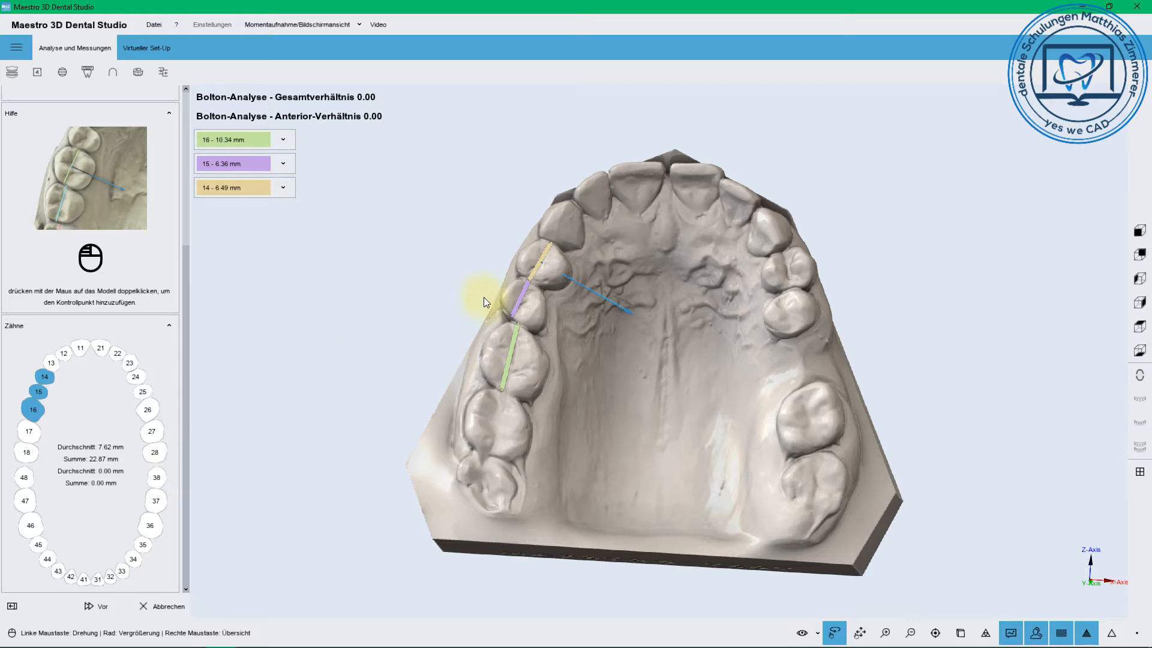
pyautogui.doubleClick(575, 203)
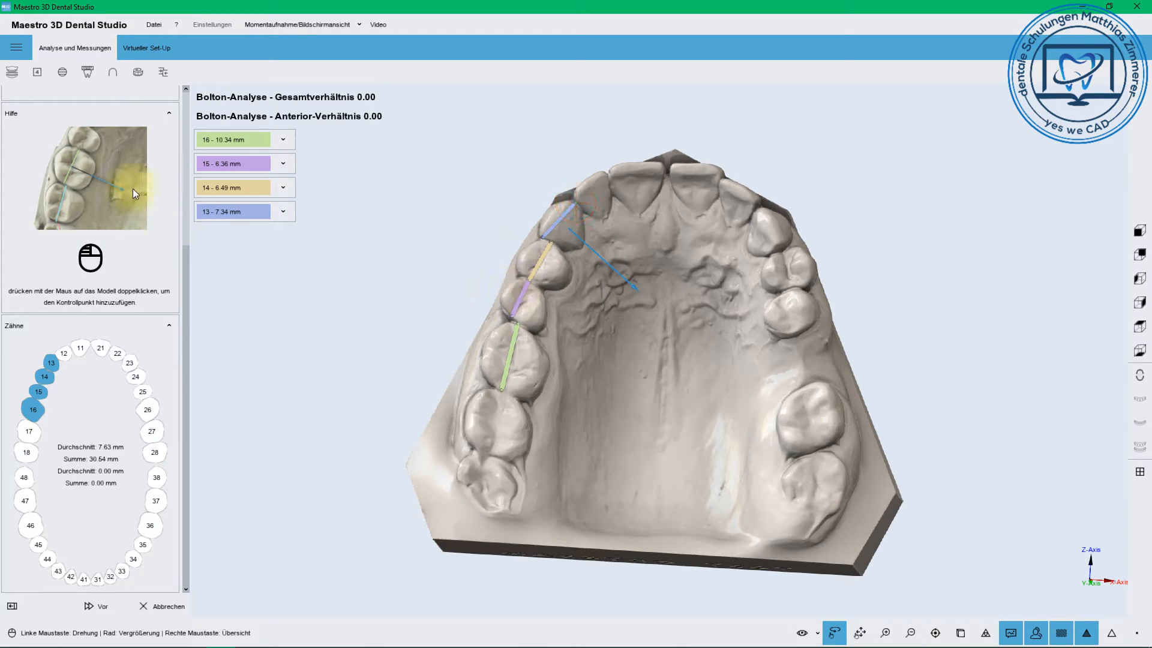
pyautogui.moveTo(185, 255); pyautogui.dragTo(194, 122)
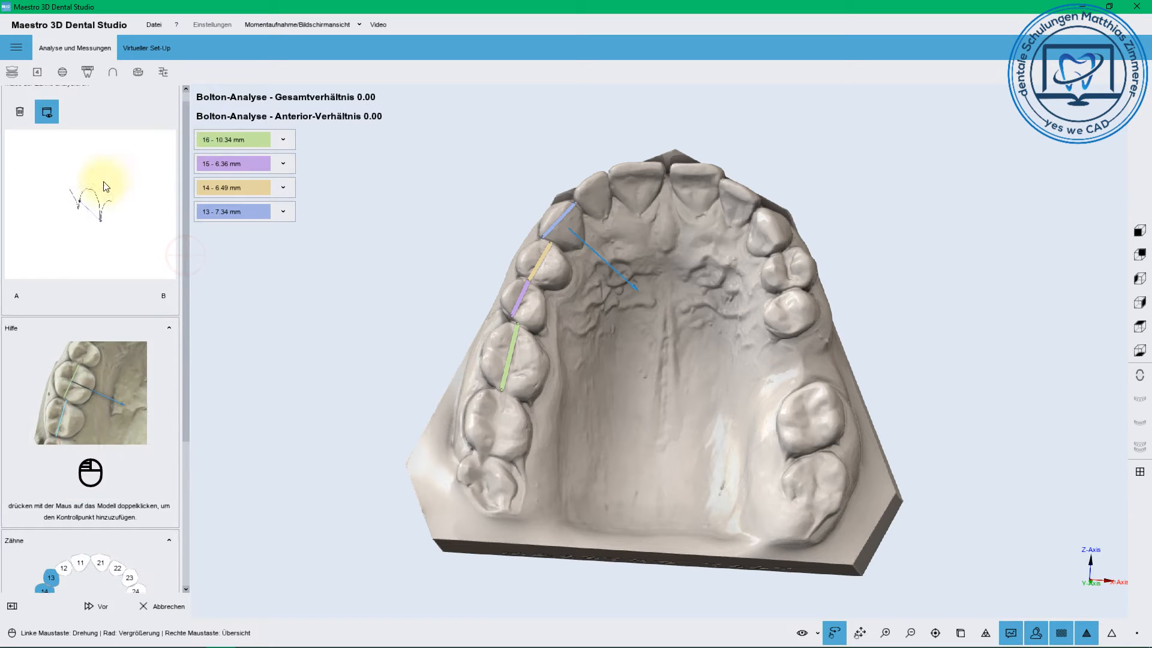
pyautogui.scroll(5, 66, 203)
pyautogui.moveTo(58, 192); pyautogui.dragTo(60, 178)
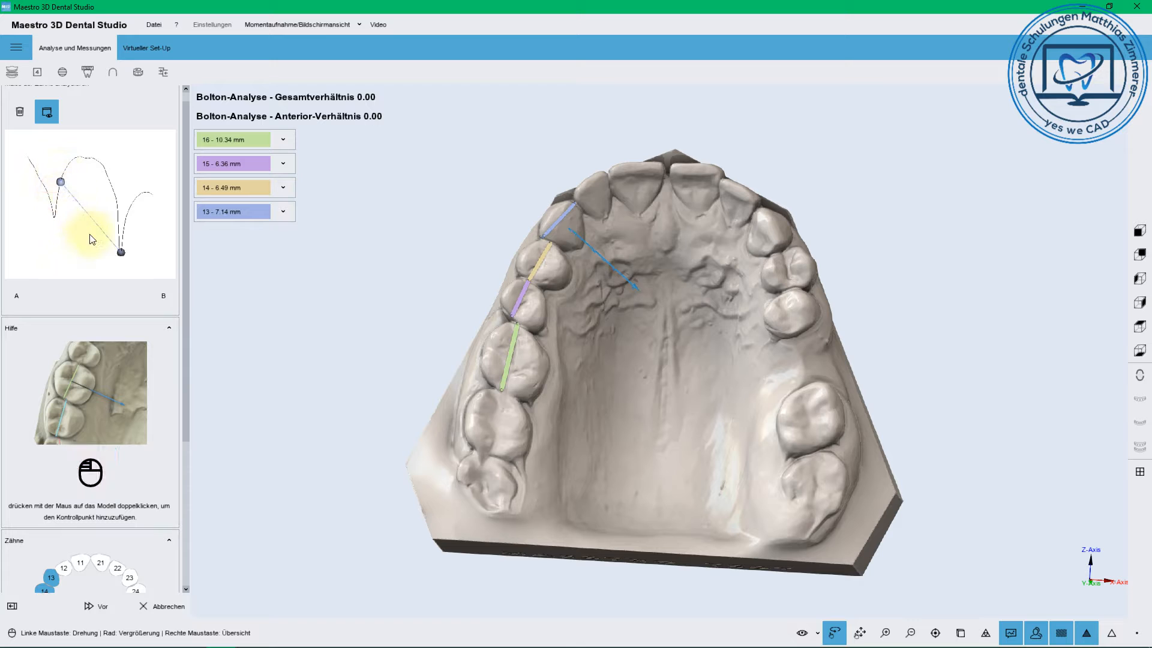
pyautogui.moveTo(122, 255); pyautogui.dragTo(117, 214)
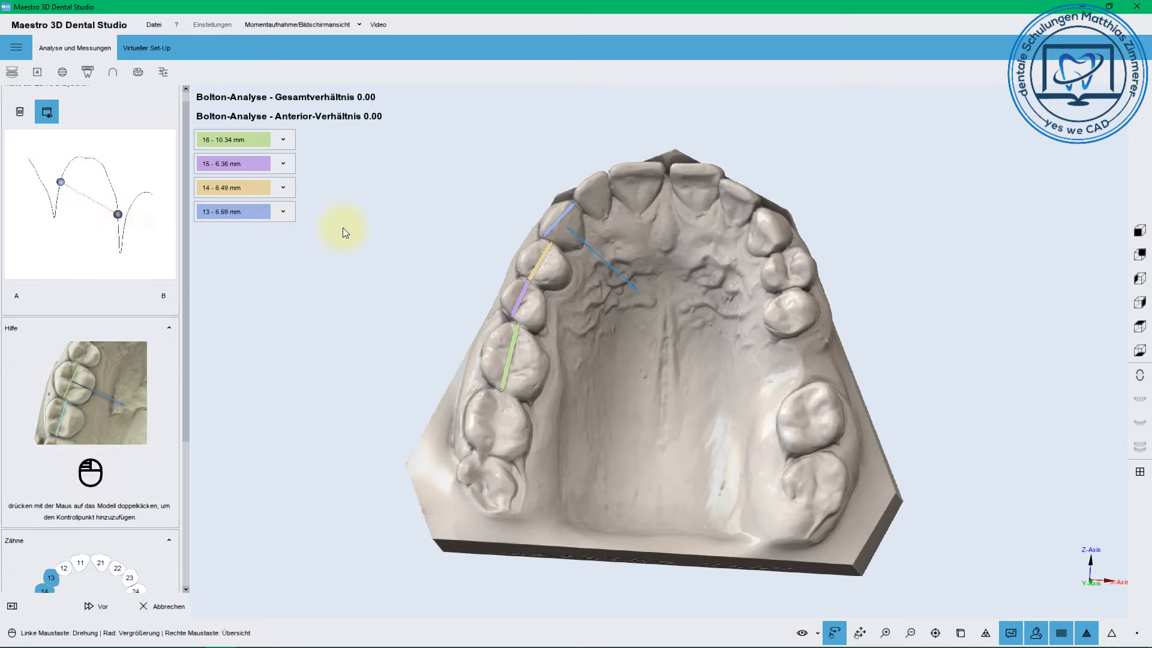
# Measure the width of tooth 12 and fine-tune both end points in the section profile, moving the mesial one higher.
pyautogui.doubleClick(607, 177)
pyautogui.scroll(6, 88, 187)
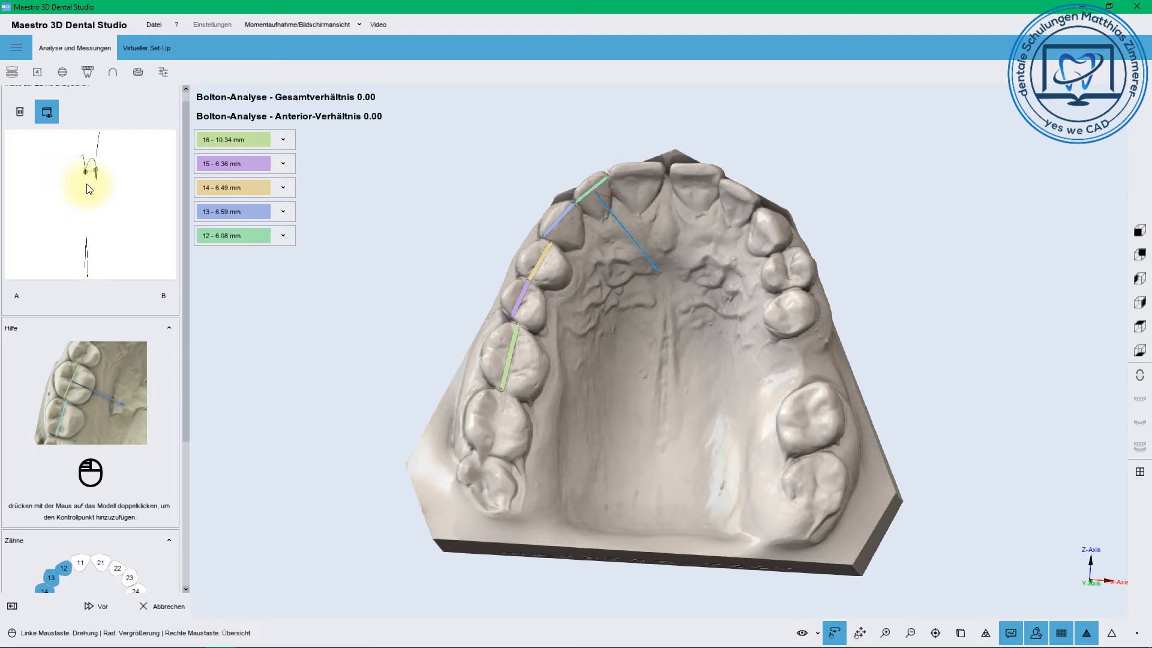
pyautogui.moveTo(102, 147); pyautogui.dragTo(92, 261, button='right')
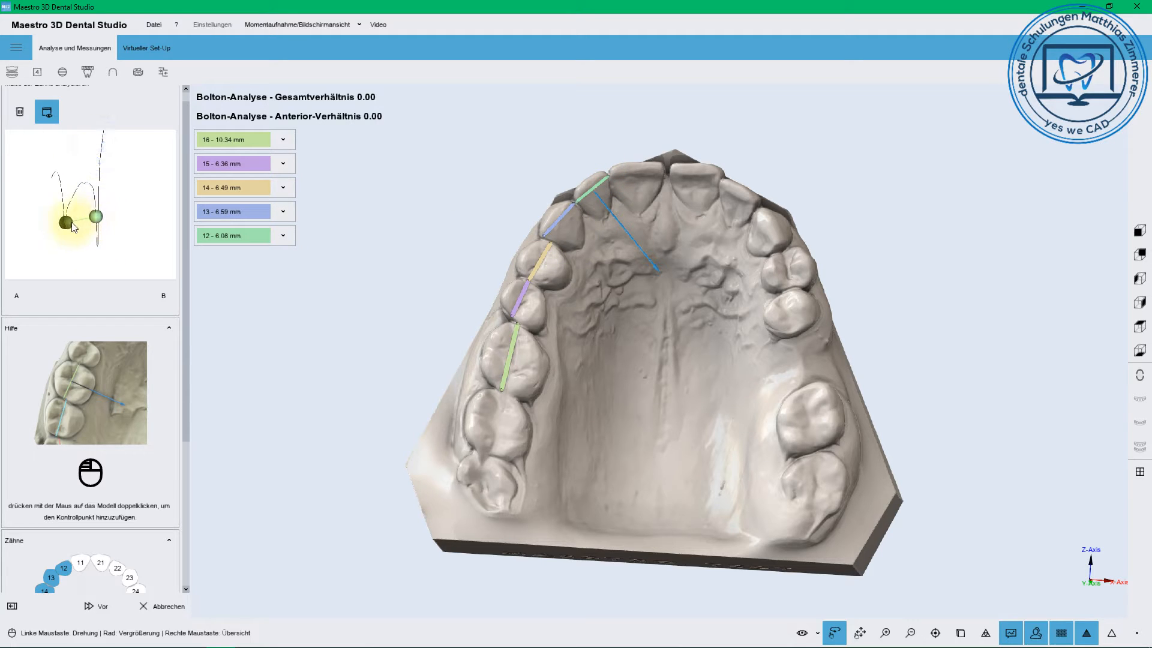
pyautogui.click(66, 211)
pyautogui.moveTo(68, 215); pyautogui.dragTo(94, 194)
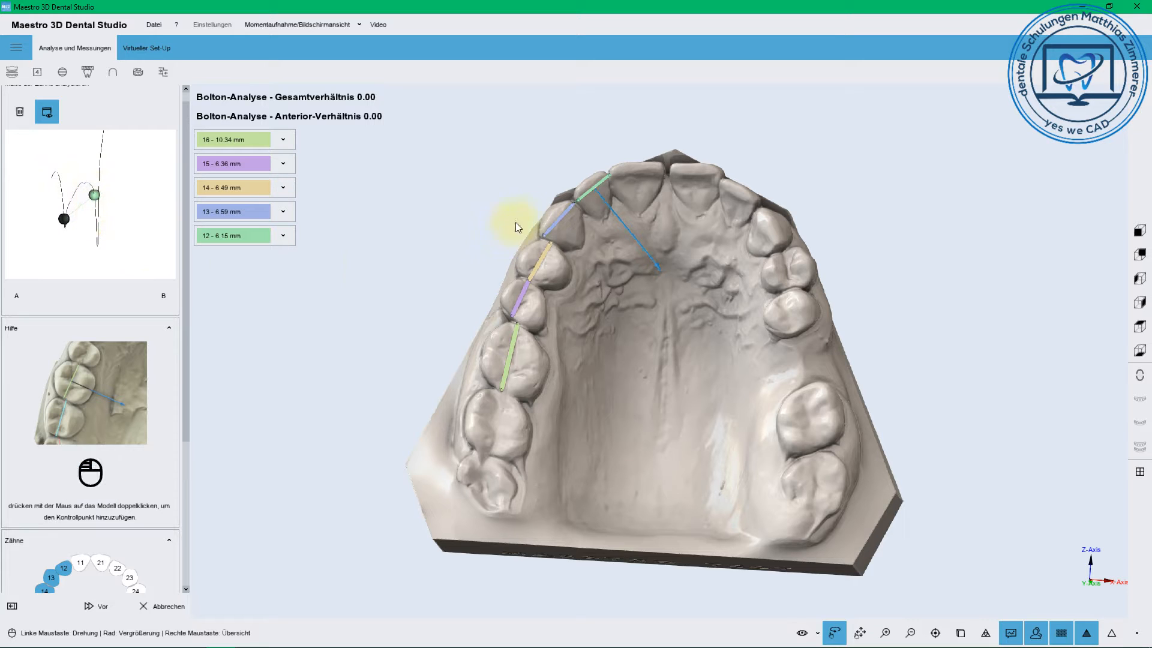
# Measure the width of tooth 11 and move its distal end point lower on the profile flank.
pyautogui.doubleClick(662, 174)
pyautogui.scroll(3, 100, 186)
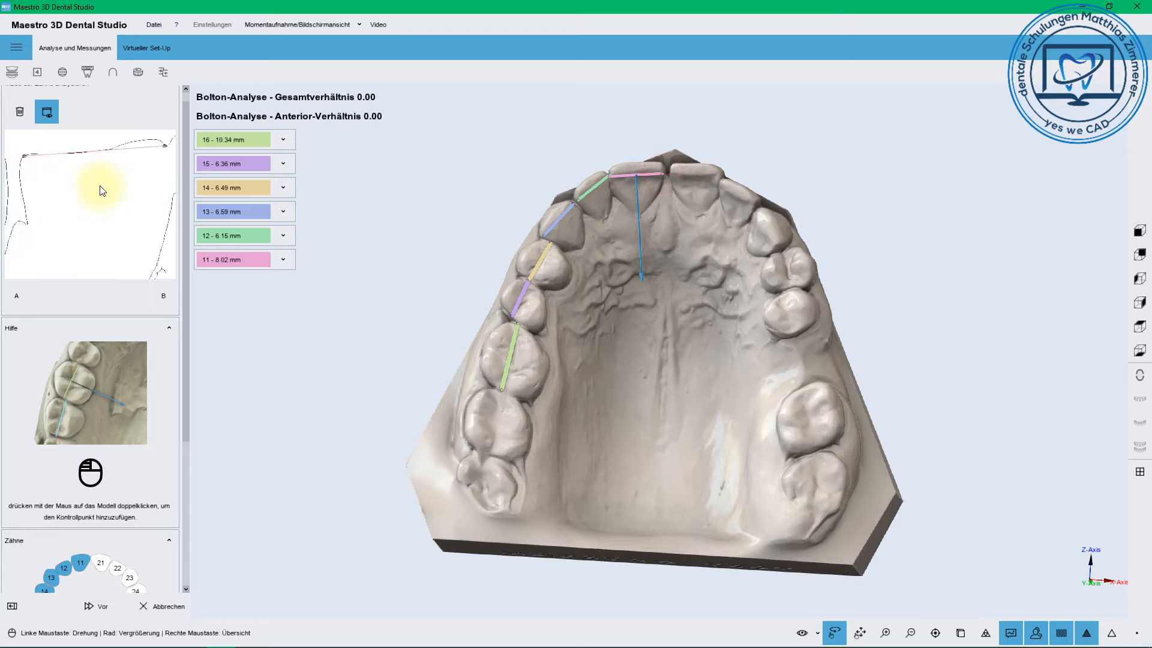
pyautogui.moveTo(23, 155); pyautogui.dragTo(19, 179)
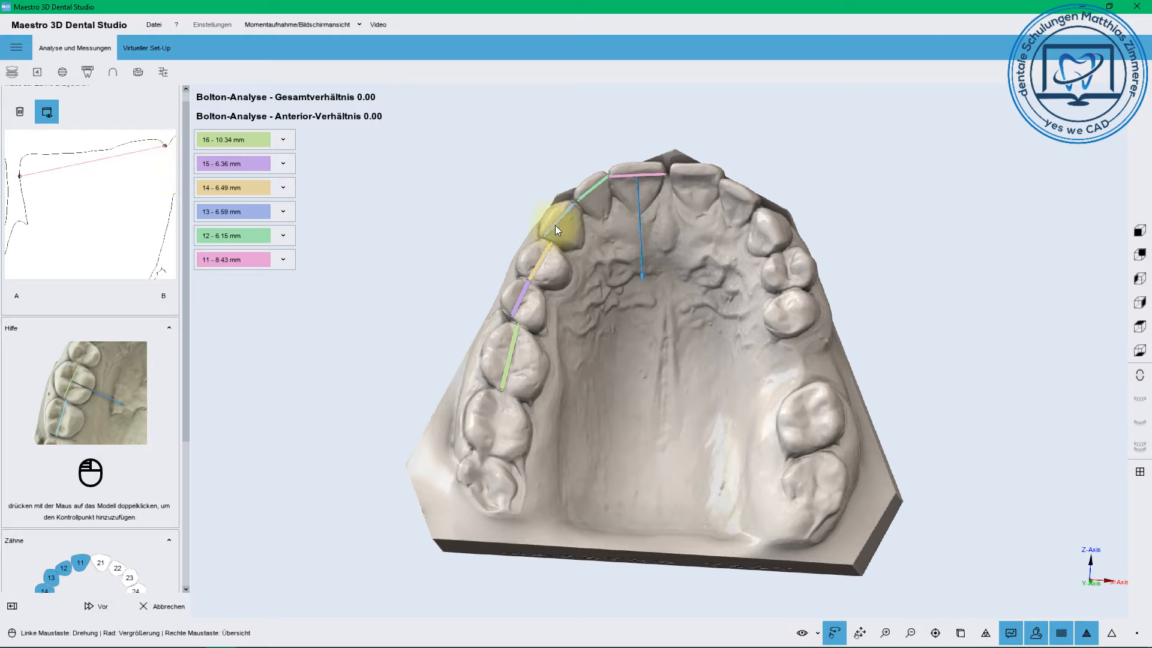
# Measure the width of tooth 21 and move its distal end point down the profile flank.
pyautogui.doubleClick(670, 177)
pyautogui.click(724, 174)
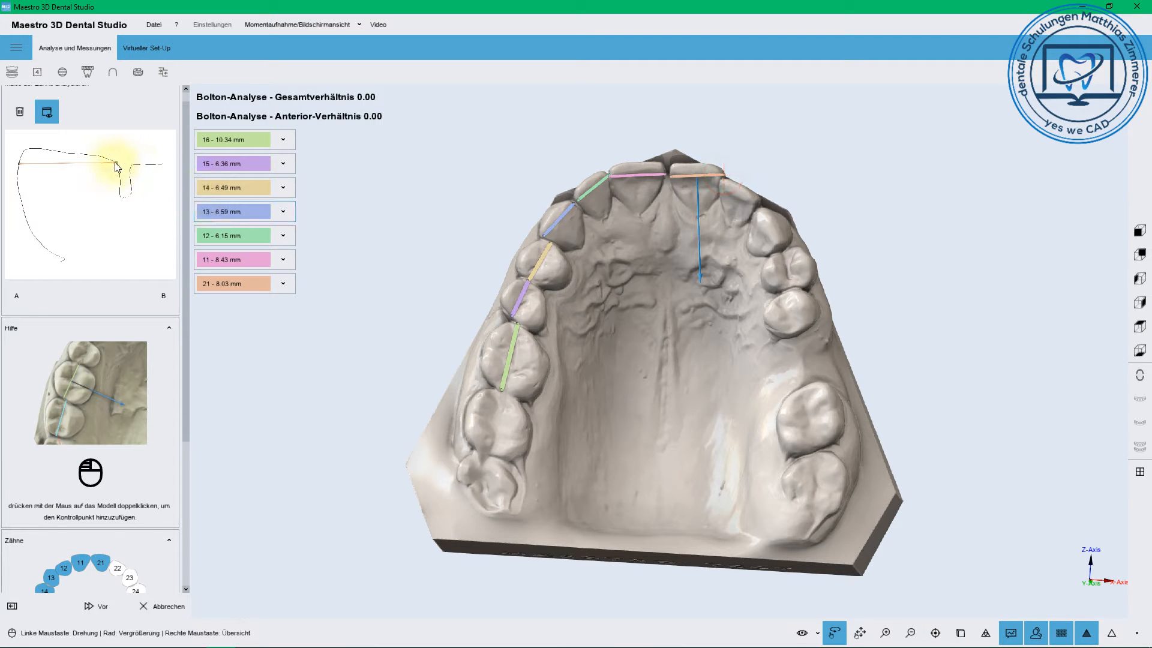
pyautogui.moveTo(117, 167); pyautogui.dragTo(121, 181)
# Measure the width of tooth 22 and shift both end points outward toward the interdental gaps in the profile.
pyautogui.doubleClick(721, 184)
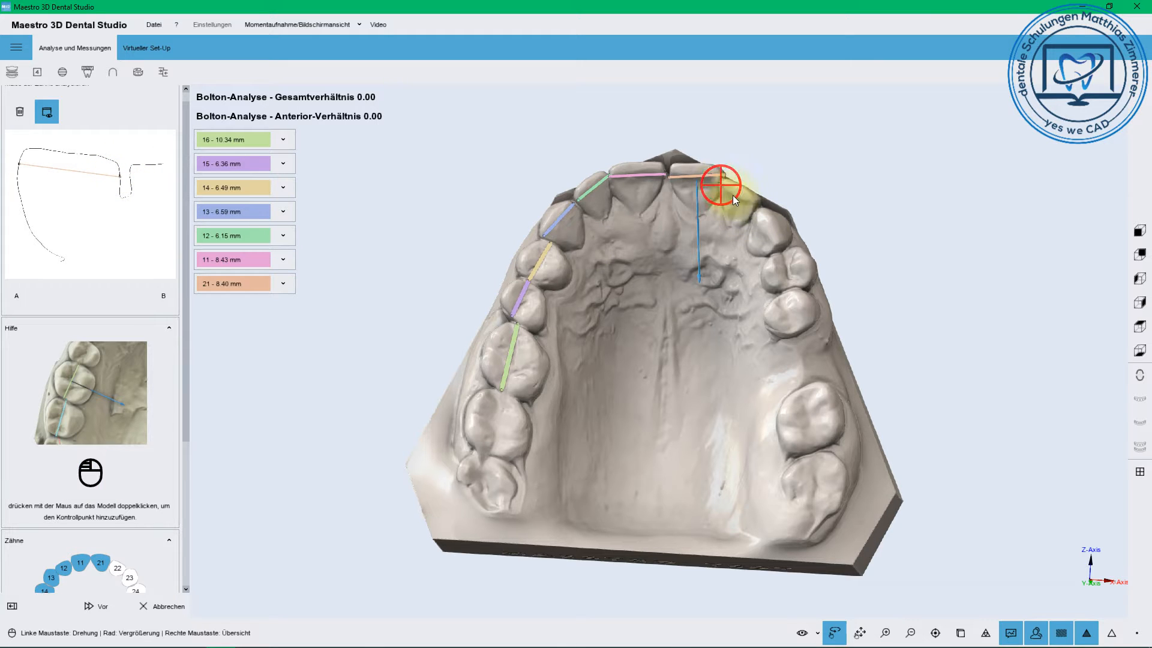
pyautogui.doubleClick(750, 207)
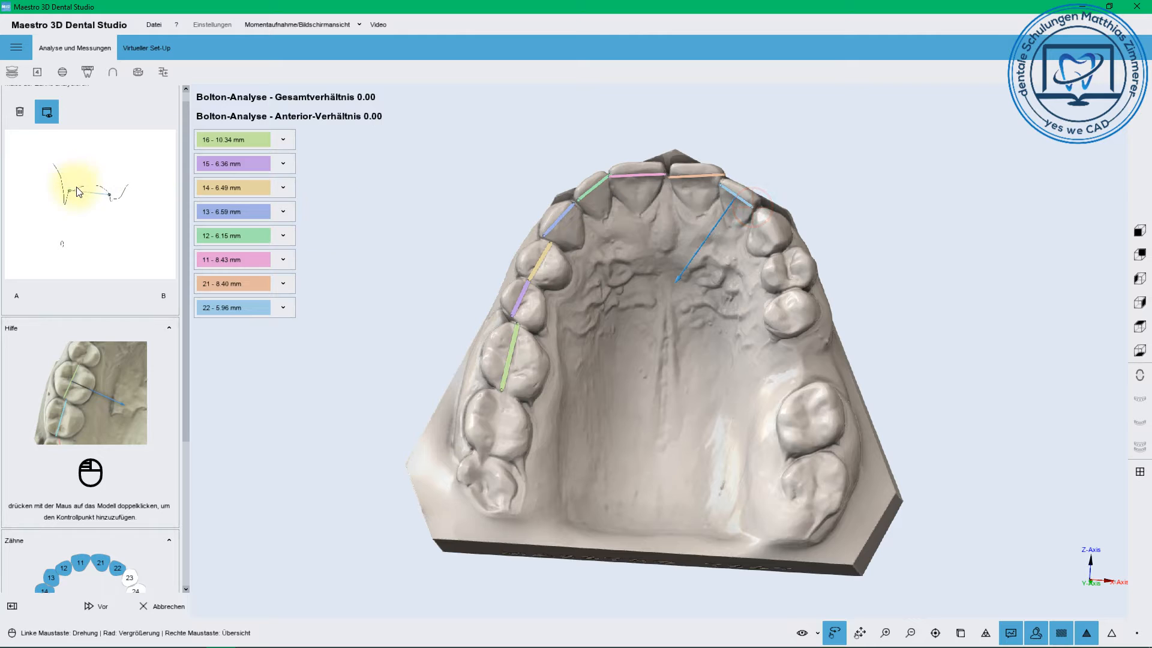
pyautogui.moveTo(61, 183); pyautogui.dragTo(119, 195)
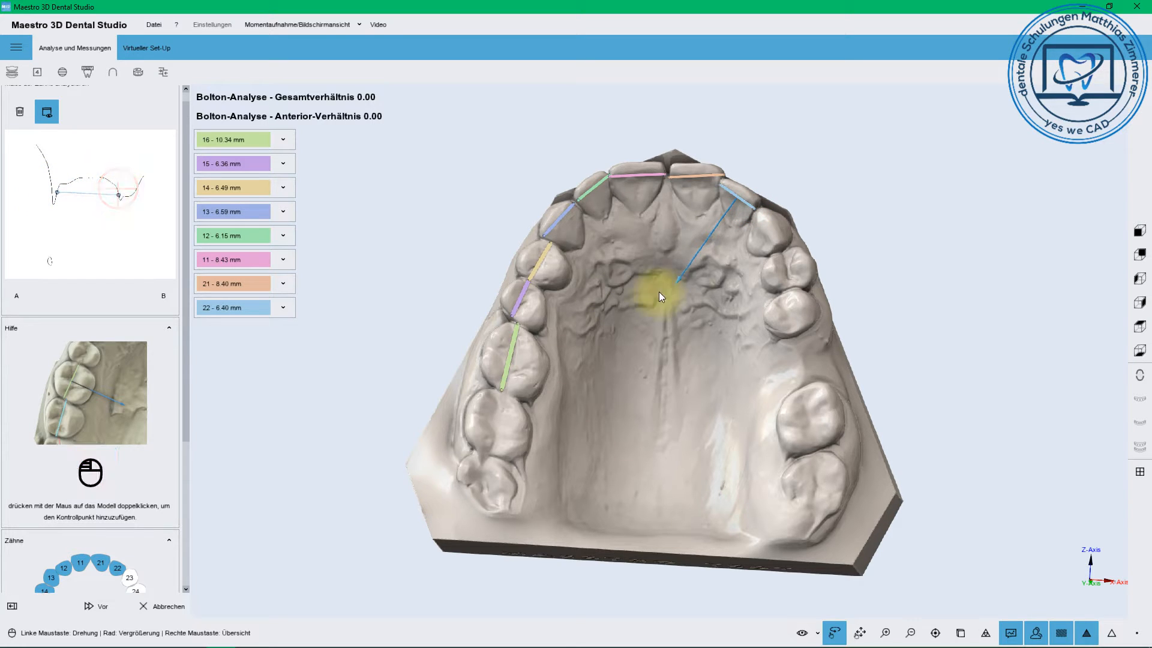
# Measure the width of tooth 23 and fine-tune both end points on the section profile.
pyautogui.doubleClick(759, 209)
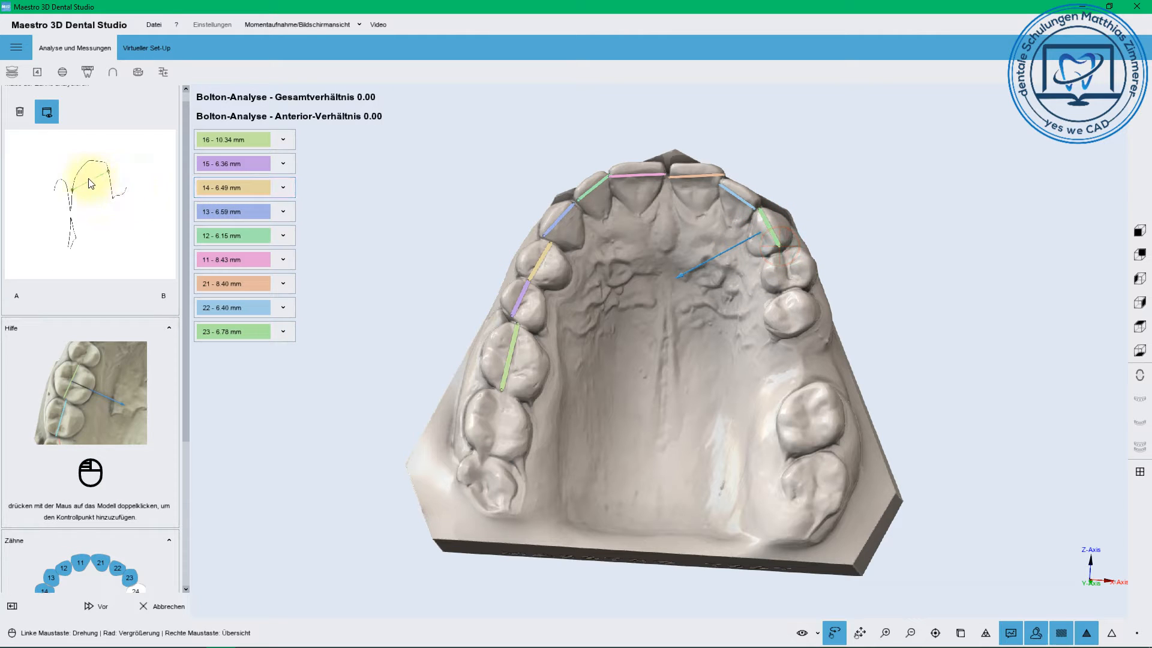
pyautogui.scroll(2, 91, 183)
pyautogui.moveTo(117, 155); pyautogui.dragTo(117, 156)
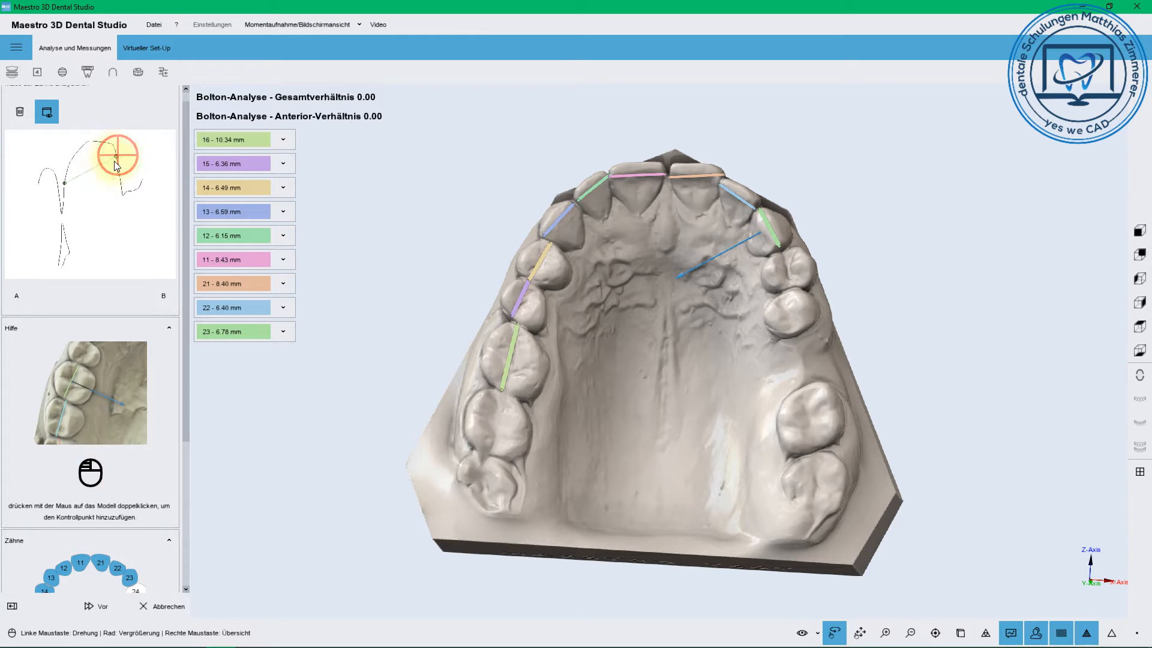
pyautogui.click(66, 184)
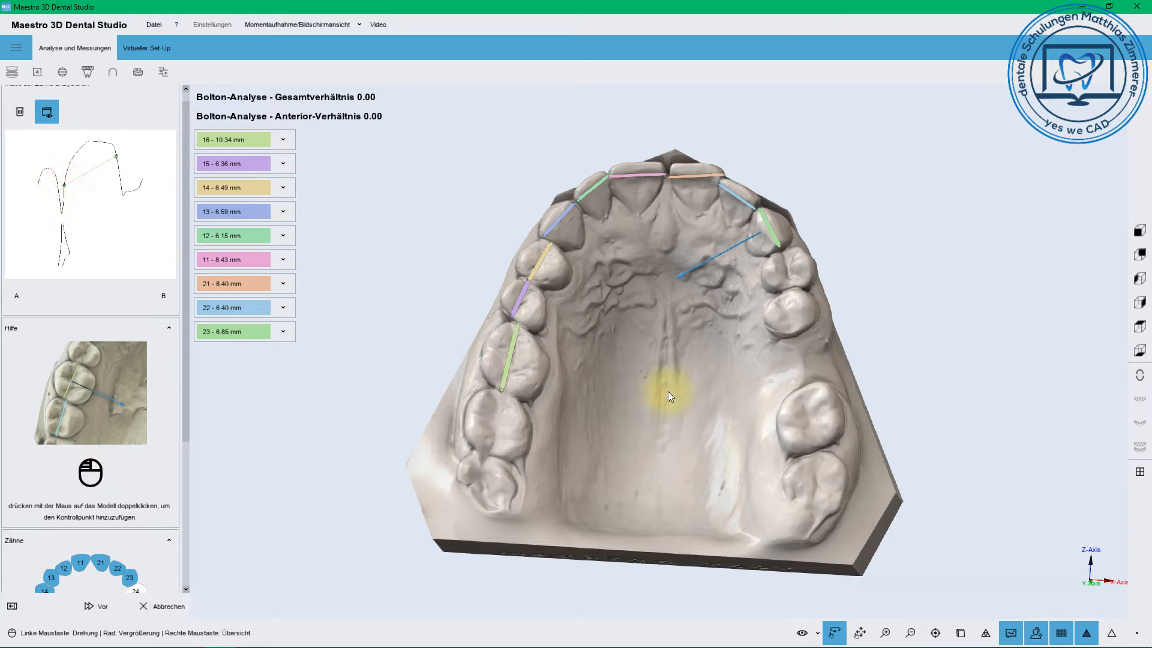
# Measure the width of tooth 24 and move both end points into the interdental gaps of the profile.
pyautogui.doubleClick(780, 251)
pyautogui.doubleClick(788, 283)
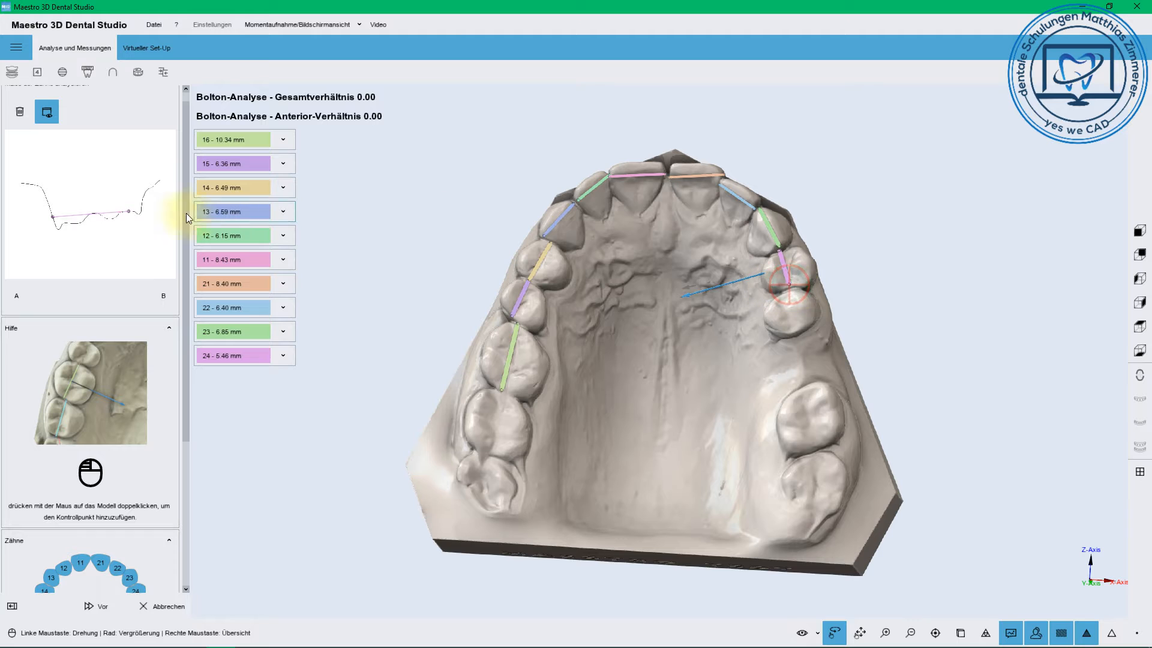
pyautogui.click(139, 213)
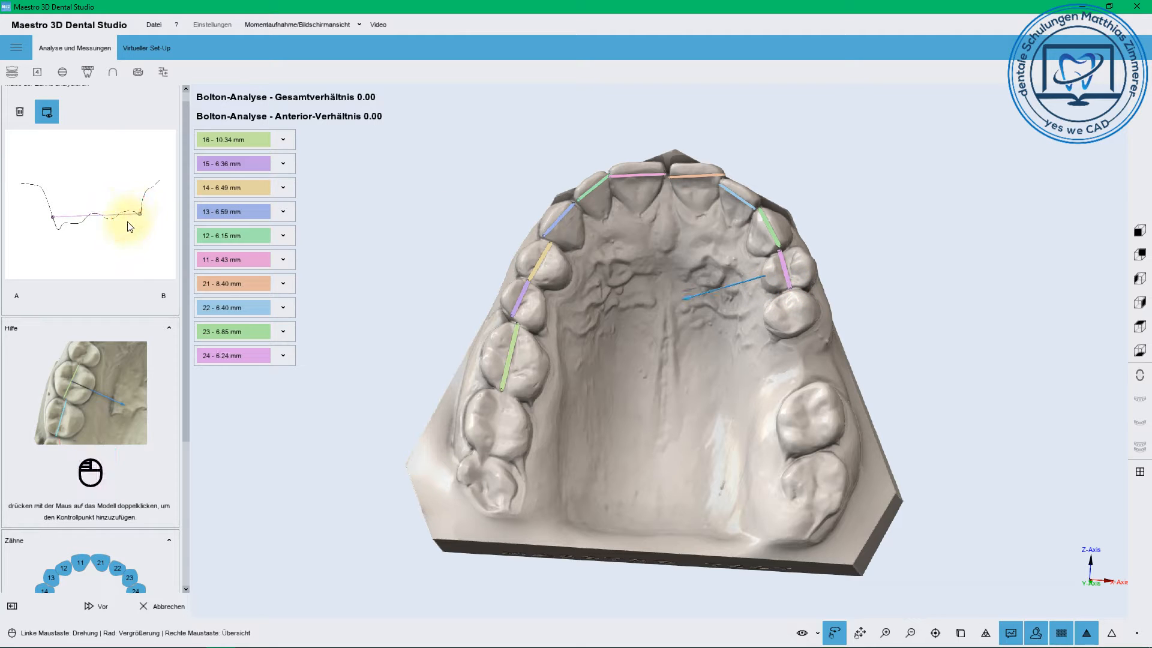
pyautogui.moveTo(56, 219); pyautogui.dragTo(59, 228)
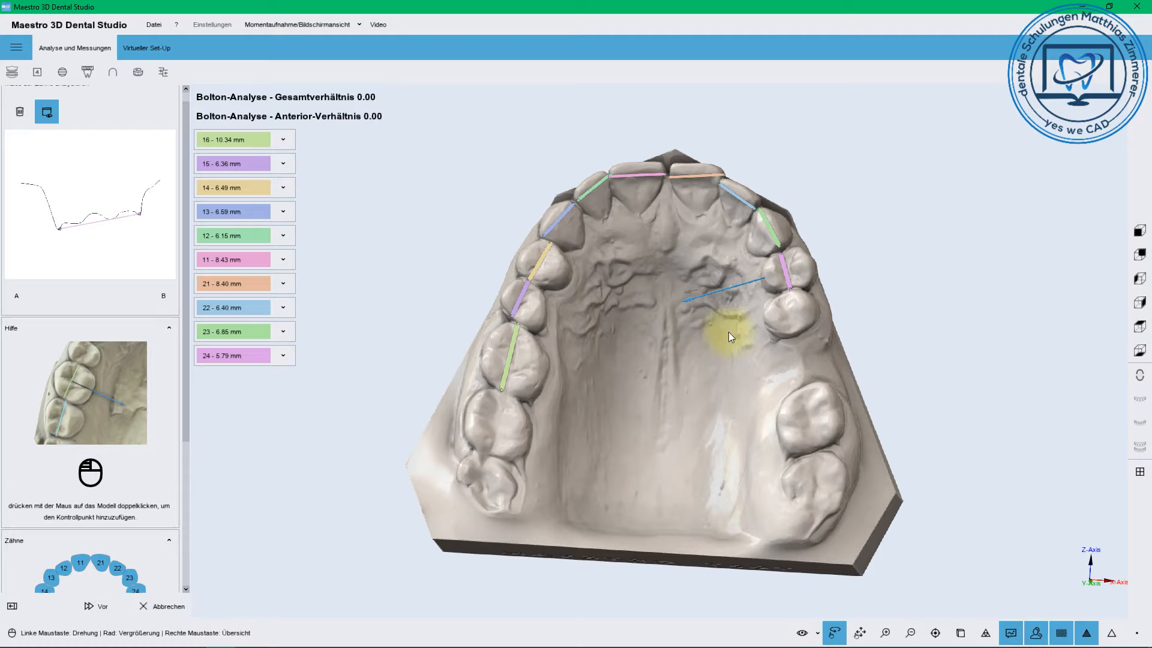
# Measure the width of tooth 25 and move both end points lower onto the steep flanks of the profile.
pyautogui.click(781, 297)
pyautogui.click(780, 298)
pyautogui.doubleClick(796, 330)
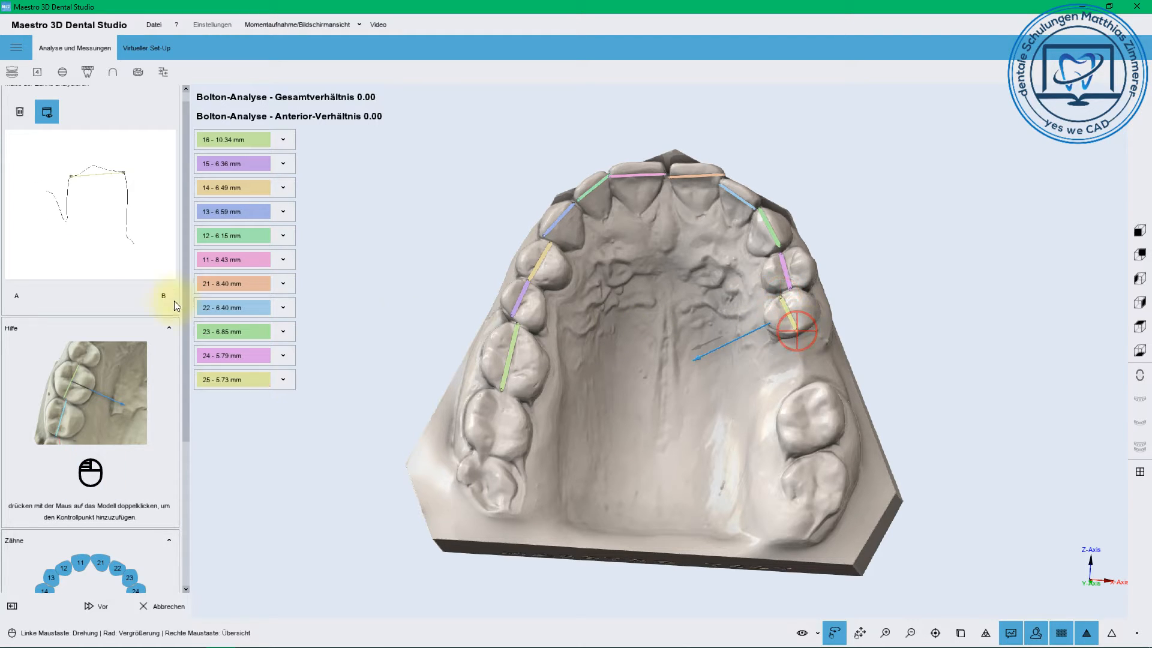
pyautogui.click(71, 206)
pyautogui.moveTo(71, 177); pyautogui.dragTo(127, 190)
pyautogui.click(125, 173)
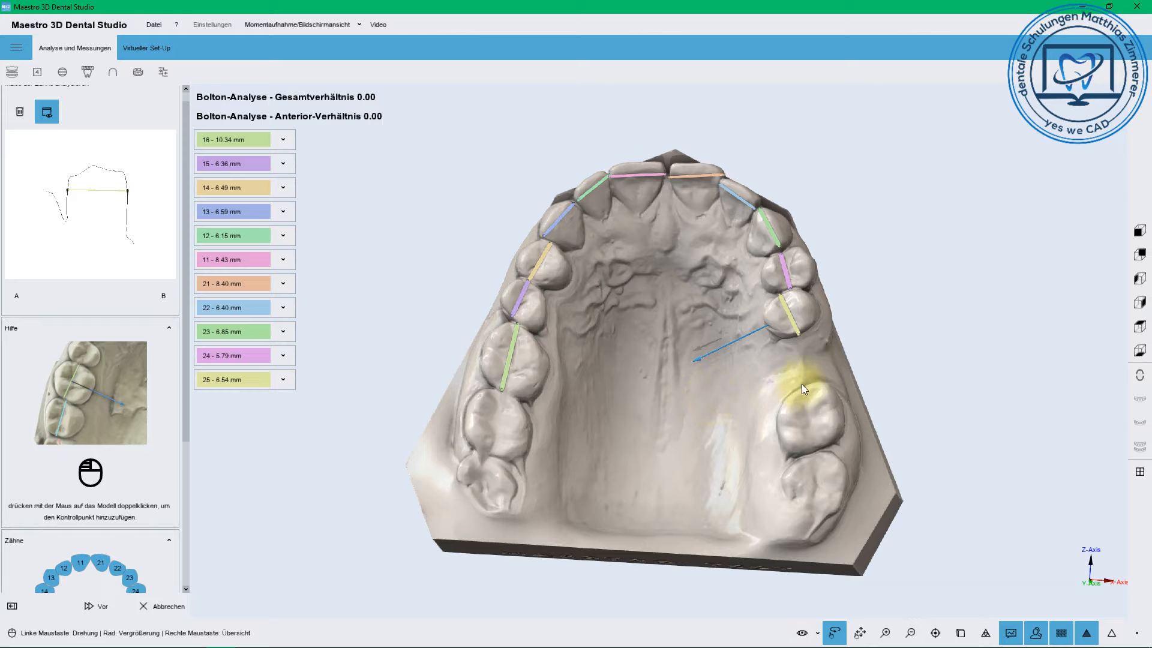
# Measure the width of tooth 26 and move both end points slightly lower on the profile flanks.
pyautogui.doubleClick(814, 447)
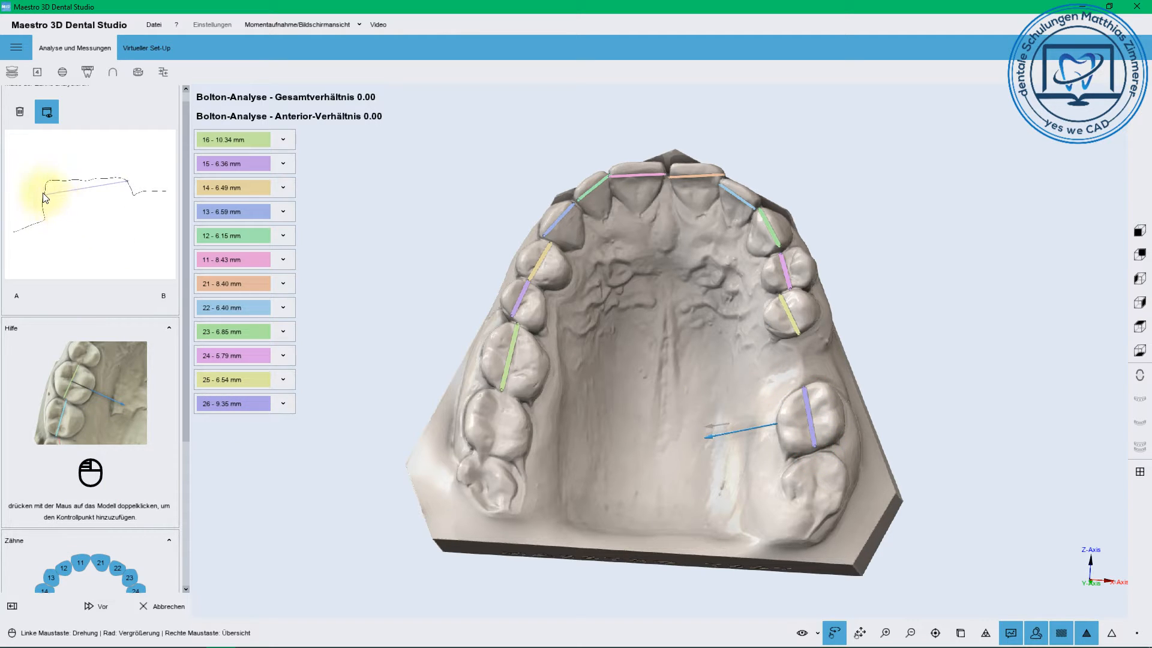
pyautogui.moveTo(43, 194); pyautogui.dragTo(42, 201)
pyautogui.moveTo(129, 181); pyautogui.dragTo(130, 187)
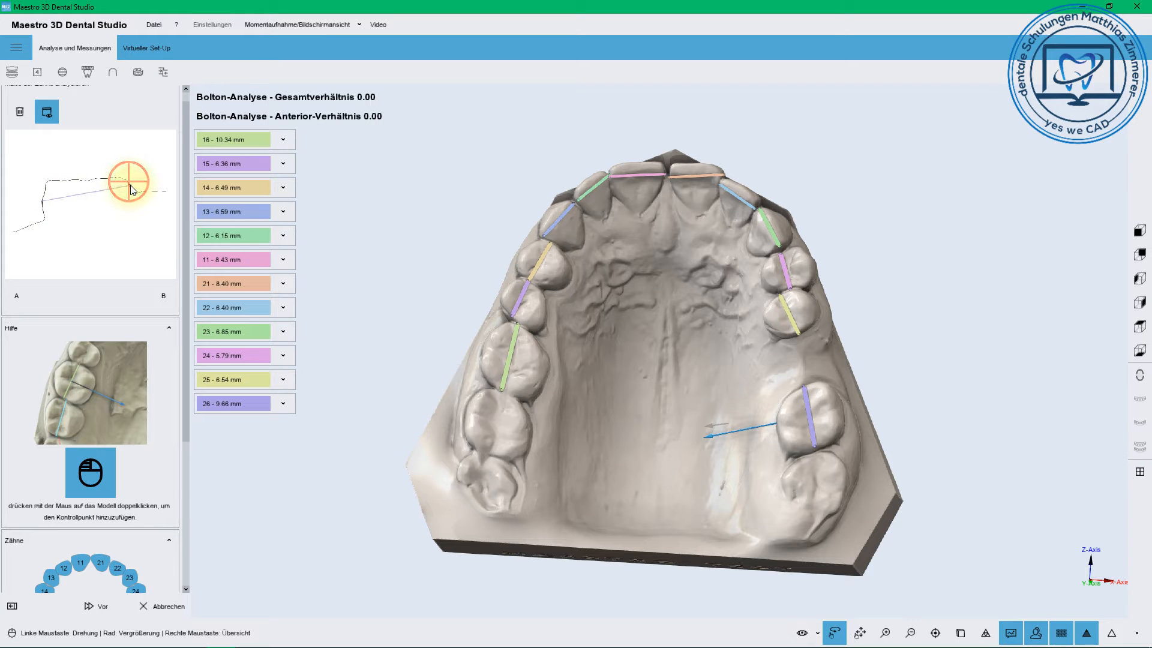
# Open the tooth number choices for the last molar width measurement.
pyautogui.click(283, 406)
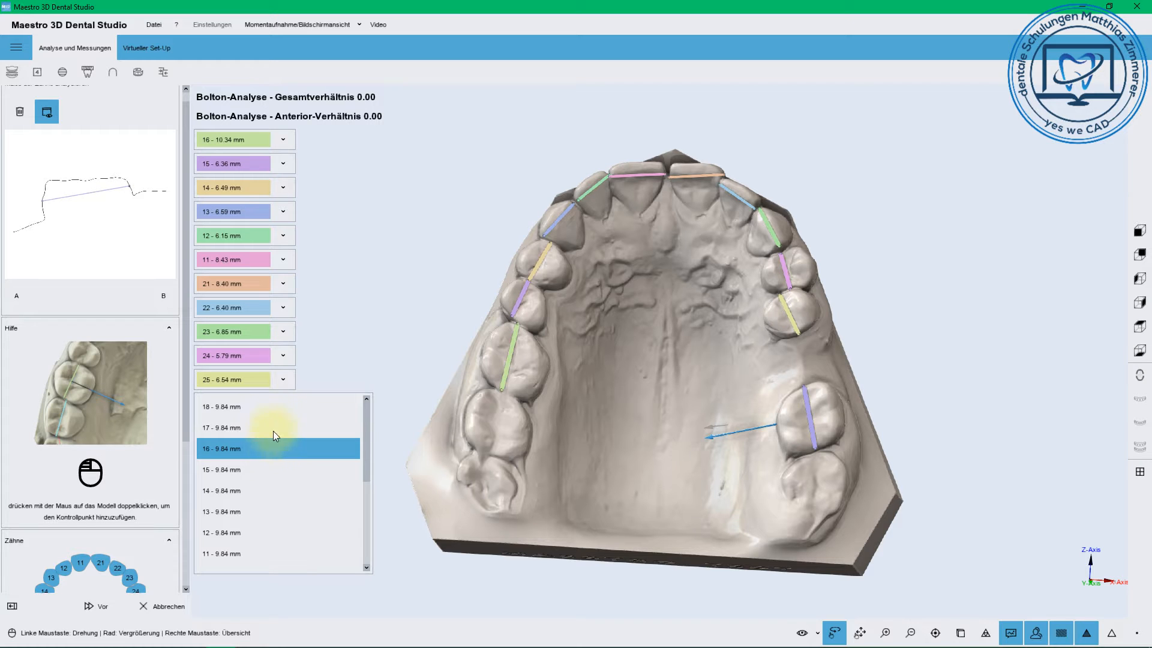
pyautogui.click(331, 343)
pyautogui.click(283, 404)
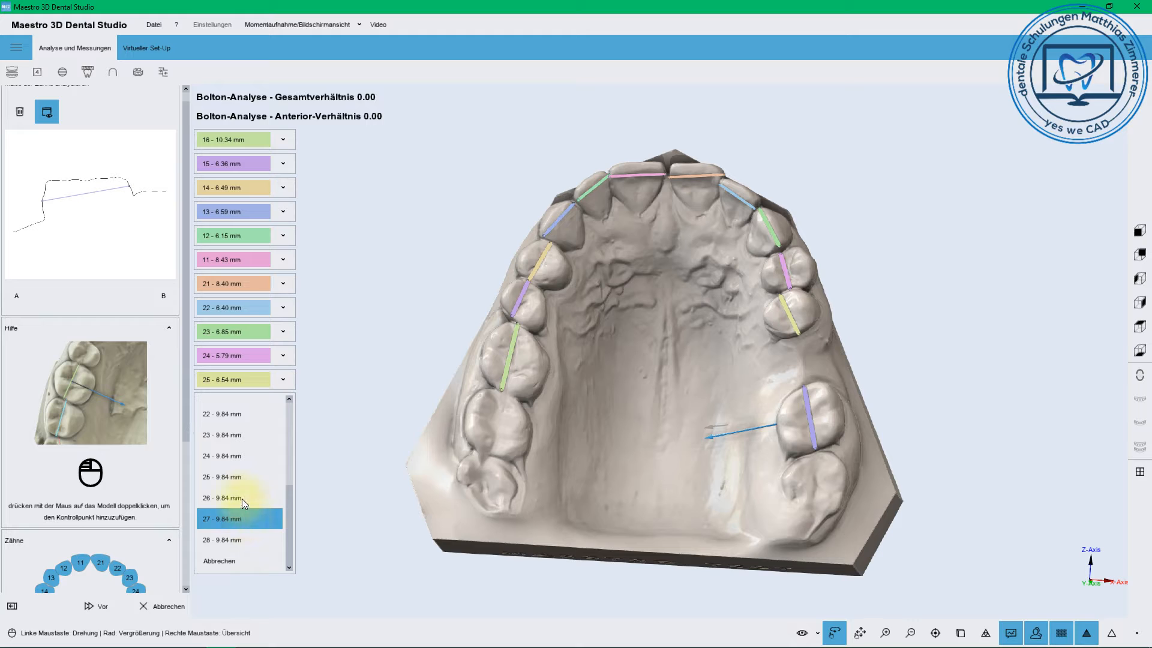
# Assign the last measured tooth width to tooth 27, review the tooth chart and continue to tooth segmentation.
pyautogui.click(242, 518)
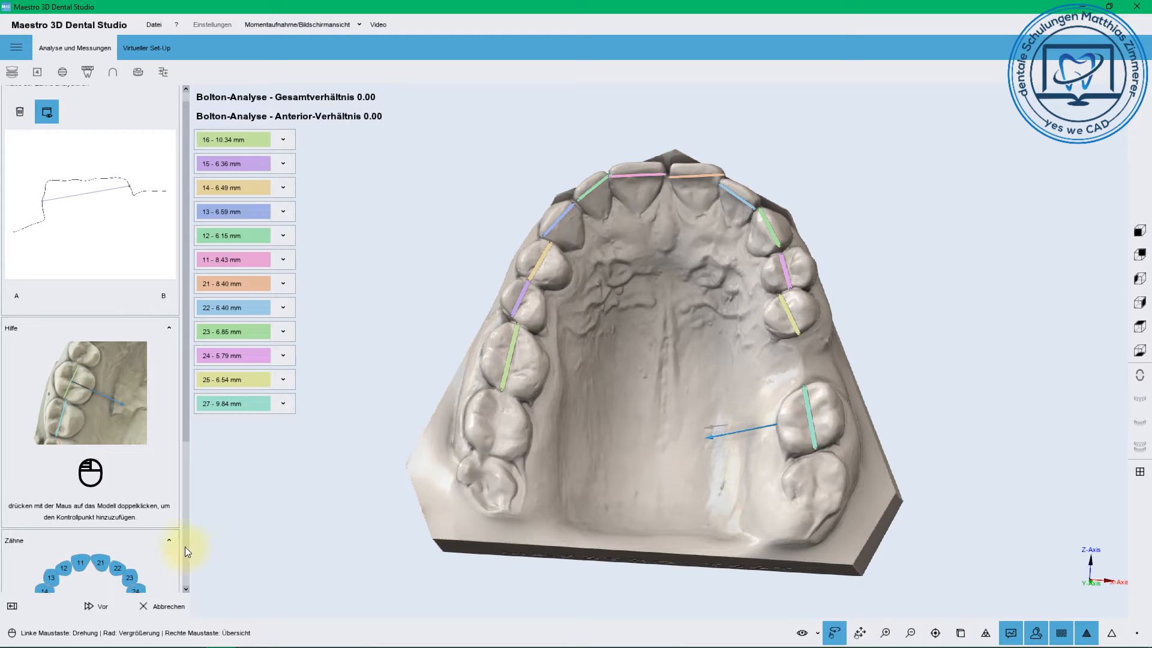
pyautogui.click(186, 531)
pyautogui.click(153, 431)
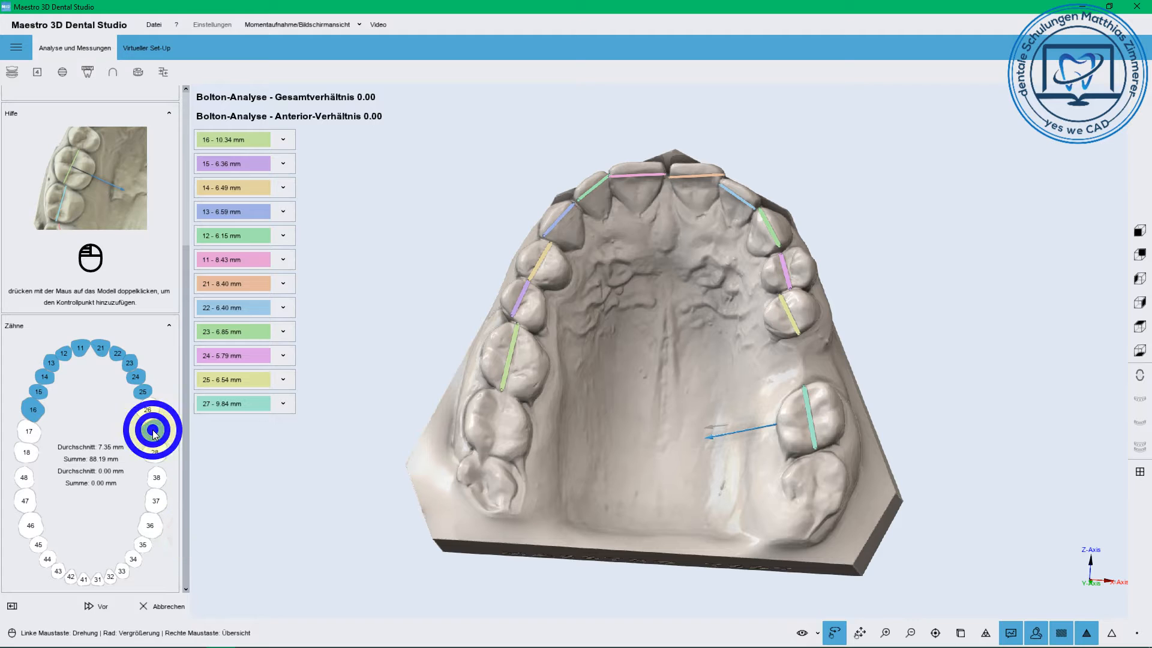
pyautogui.click(140, 393)
pyautogui.click(97, 606)
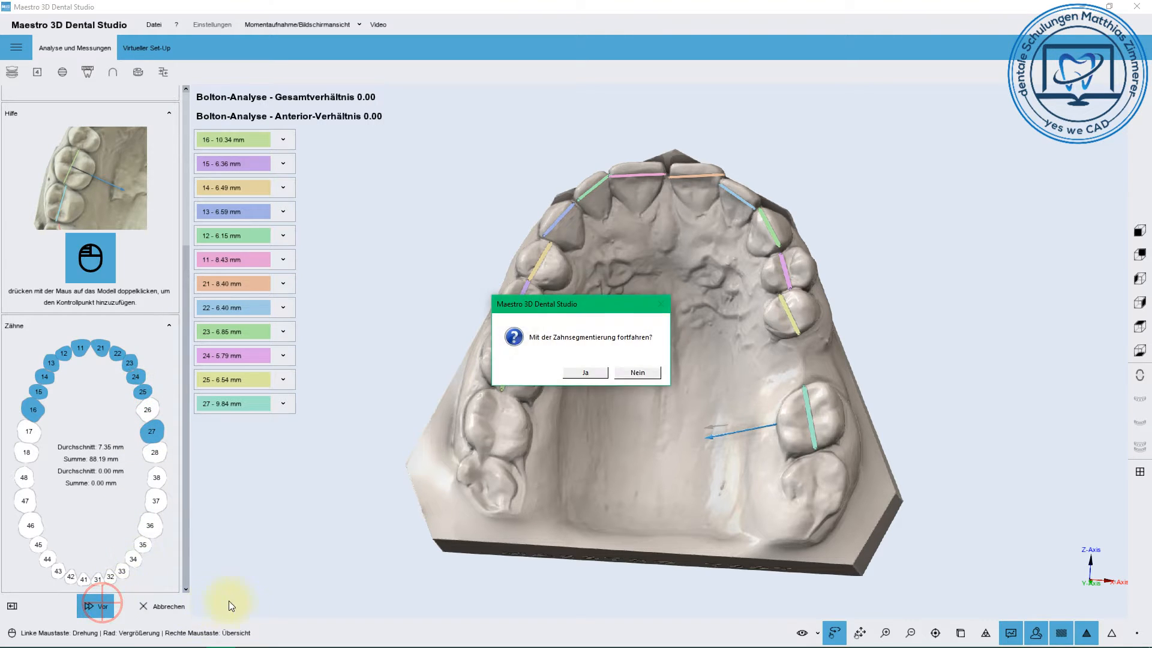
pyautogui.click(570, 372)
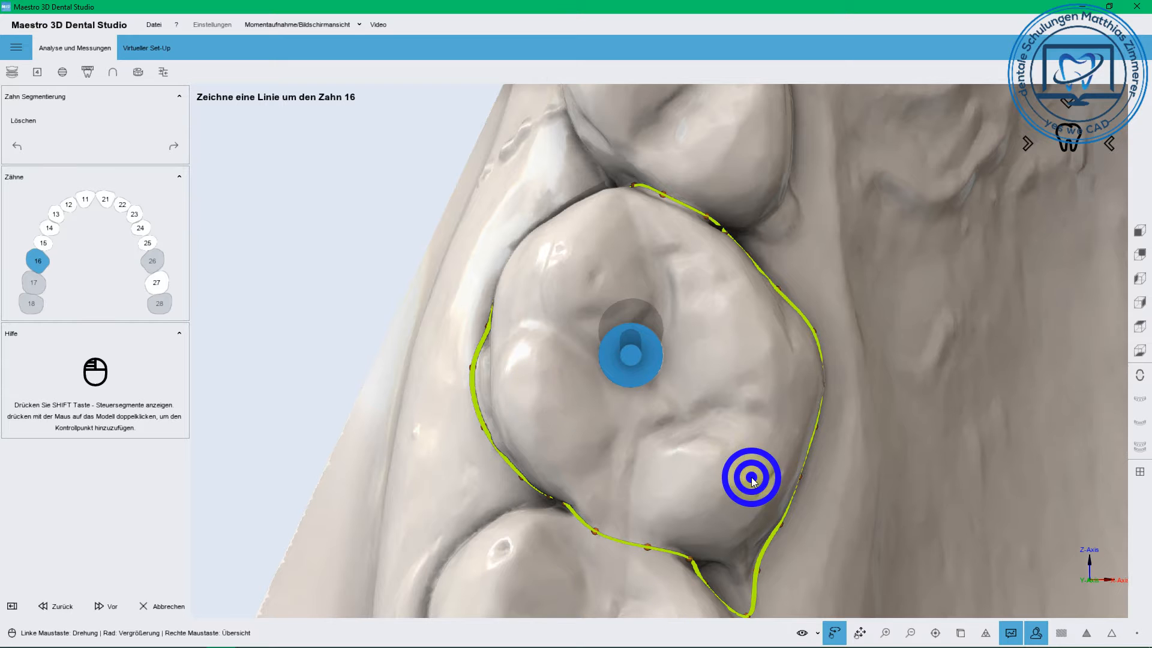
# Pull in the protruding point of tooth 16's outline towards the crown, check the contour and accept it.
pyautogui.moveTo(751, 477); pyautogui.dragTo(662, 334, button='right')
pyautogui.moveTo(712, 452); pyautogui.dragTo(670, 410)
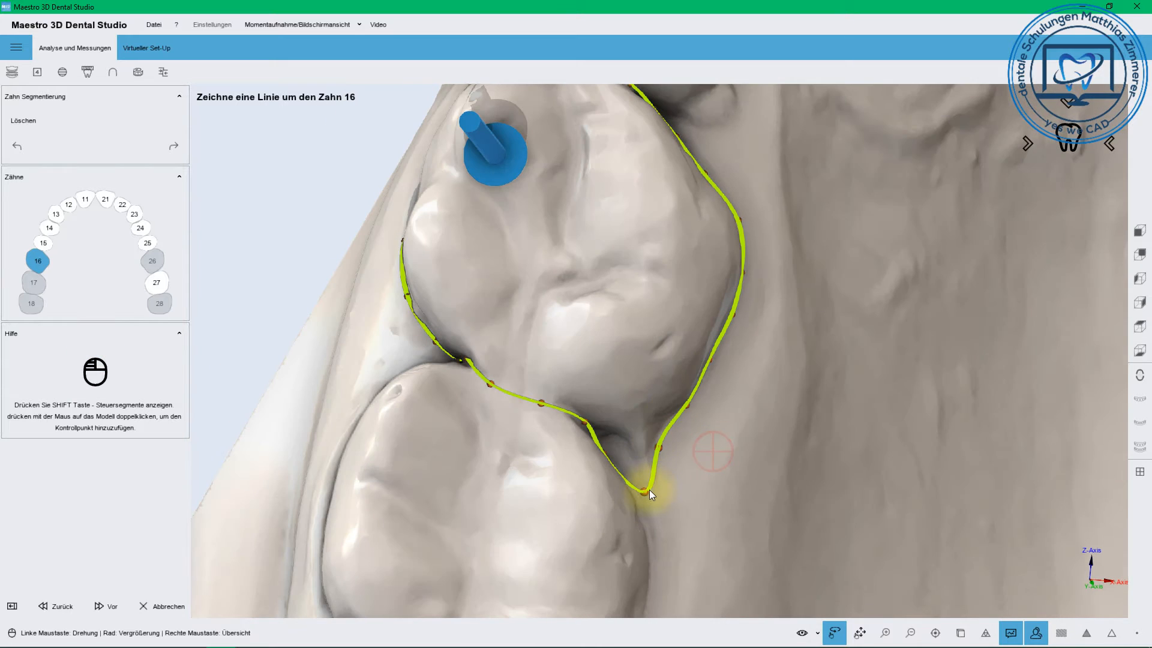
pyautogui.doubleClick(646, 490)
pyautogui.moveTo(578, 362); pyautogui.dragTo(756, 464)
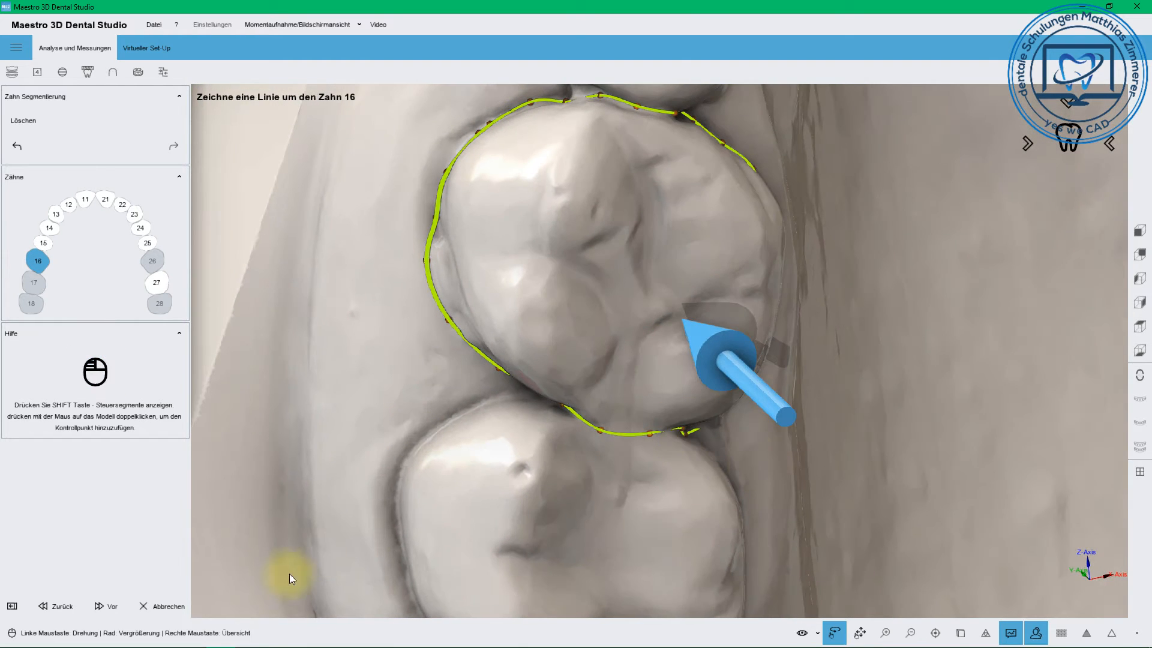
pyautogui.click(107, 605)
# Check the segmentation outlines of teeth 15, 14 and 13 and accept them.
pyautogui.moveTo(631, 376); pyautogui.dragTo(308, 530)
pyautogui.click(105, 606)
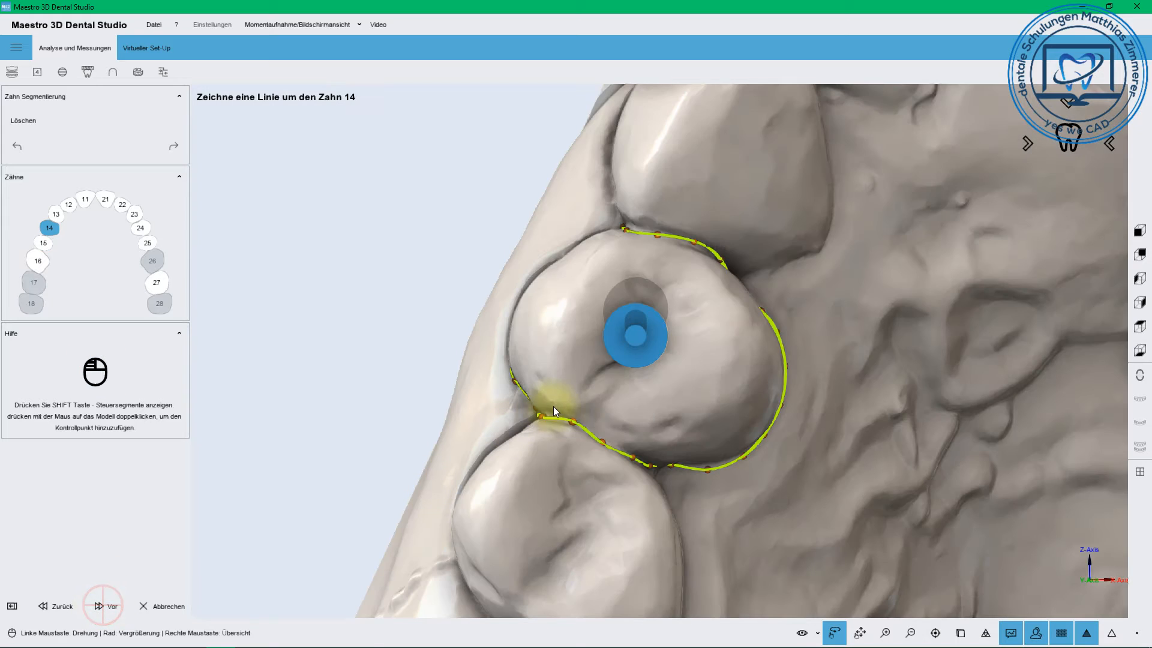
pyautogui.click(107, 607)
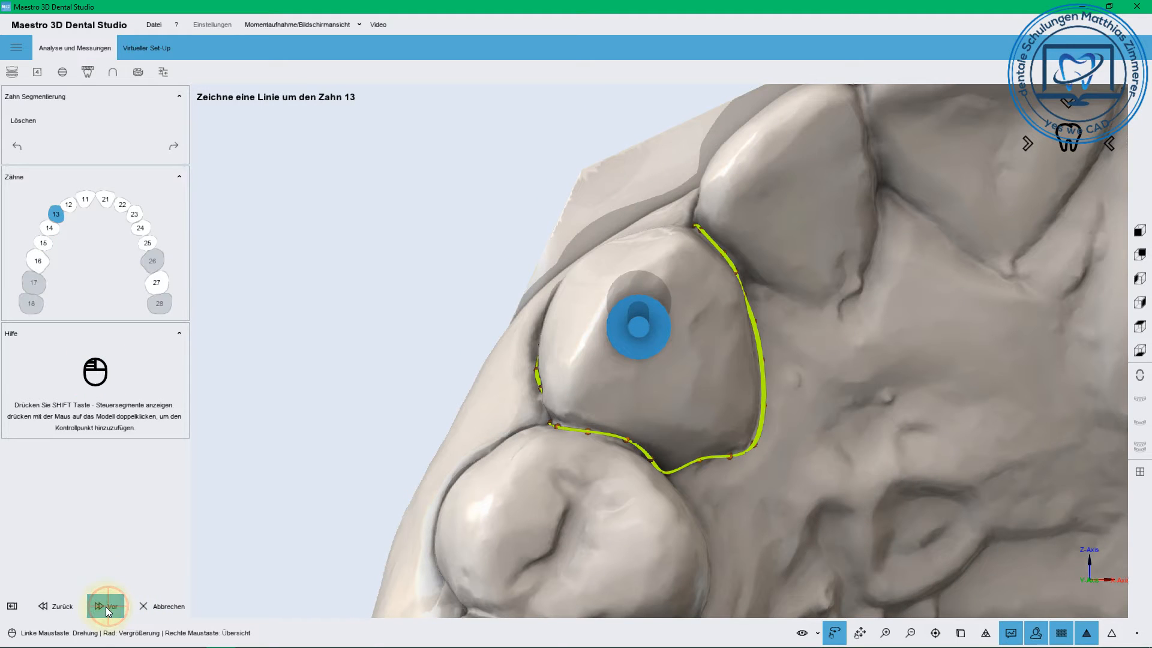
pyautogui.moveTo(501, 342); pyautogui.dragTo(141, 599)
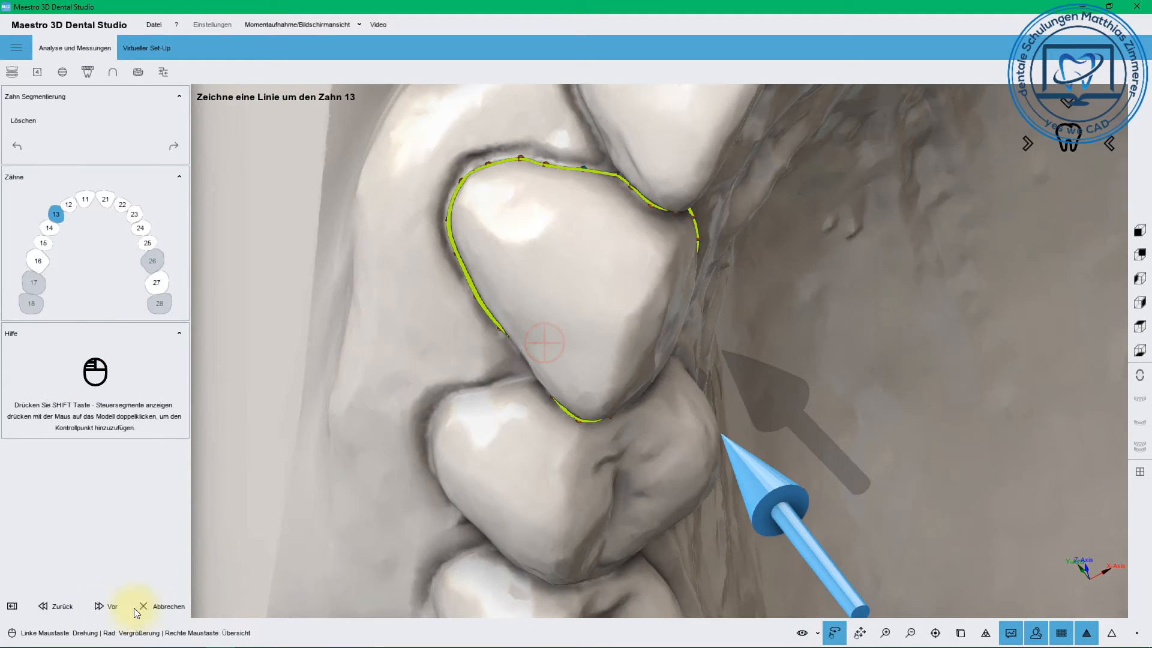
pyautogui.click(102, 607)
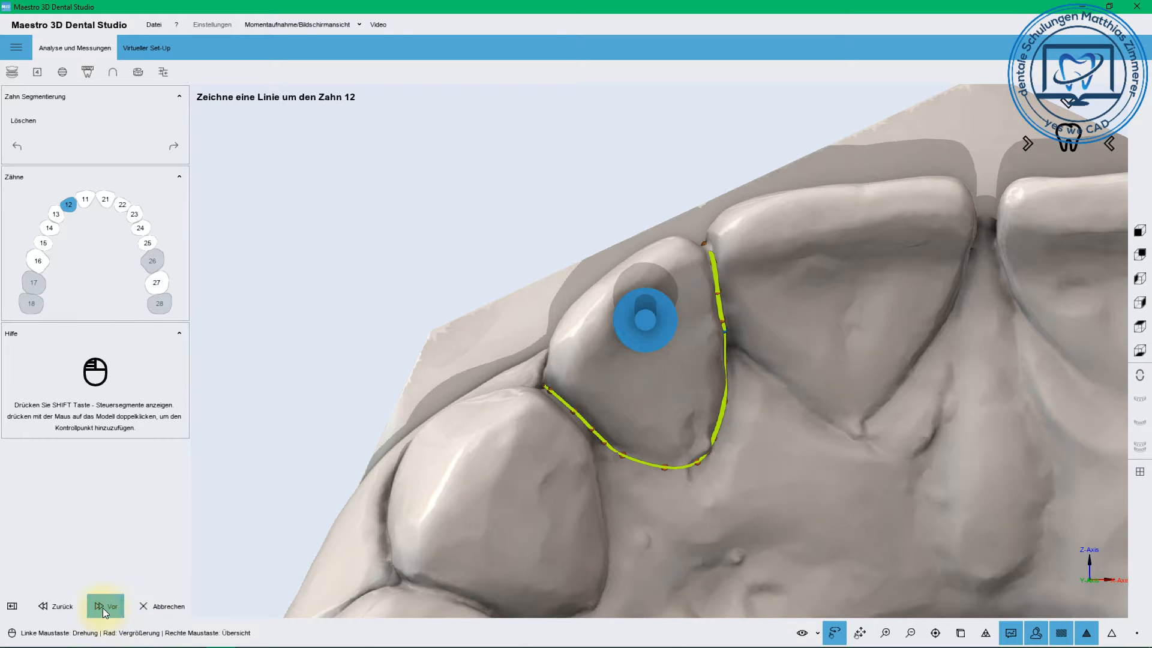
# Check the segmentation outlines of teeth 12, 11 and 21 and accept them.
pyautogui.click(103, 607)
pyautogui.moveTo(476, 388); pyautogui.dragTo(772, 475)
pyautogui.click(110, 606)
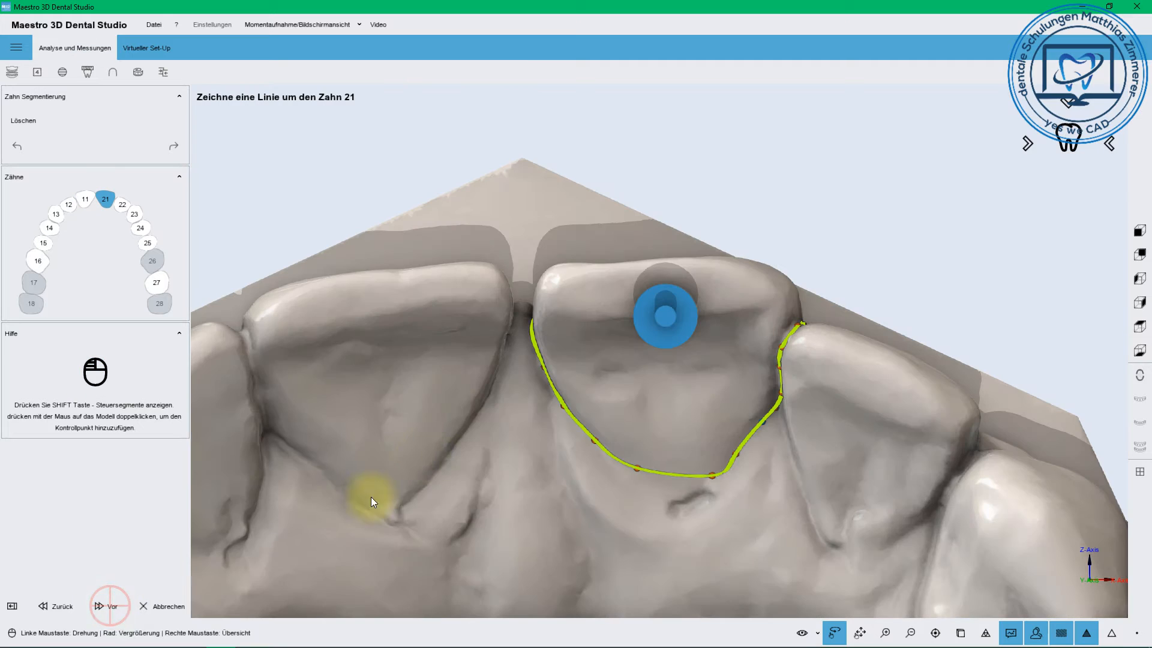
pyautogui.moveTo(381, 406); pyautogui.dragTo(395, 536)
pyautogui.moveTo(690, 264); pyautogui.dragTo(421, 462)
pyautogui.click(98, 602)
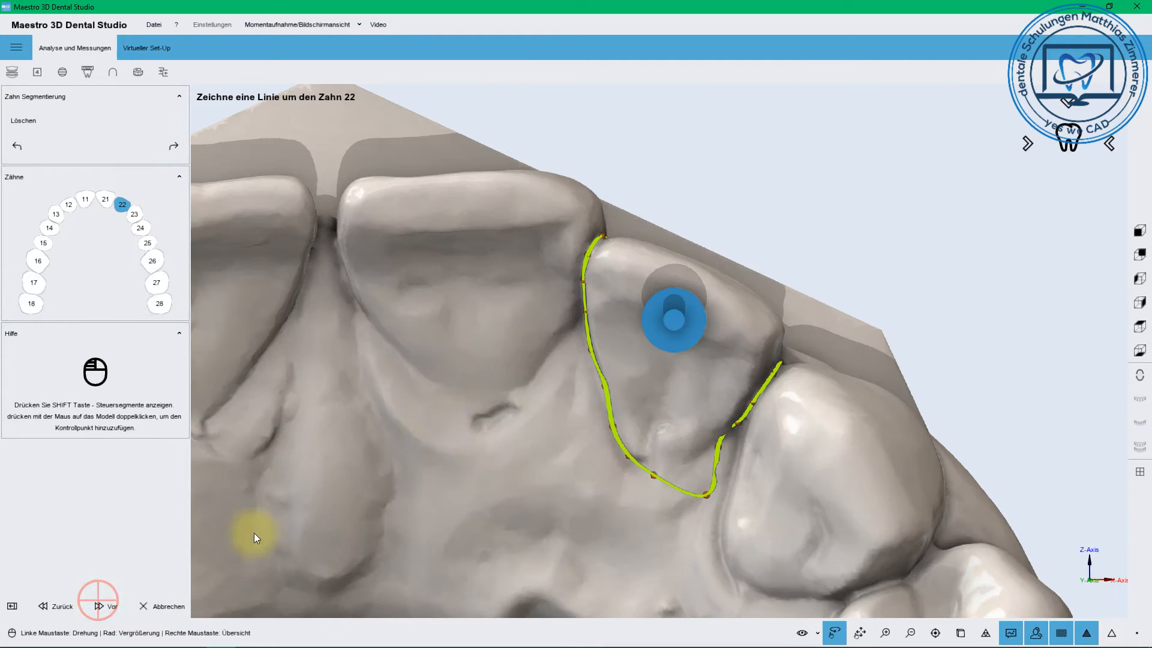
# Tighten the palatal part of tooth 22's outline against the crown, check its control segment and accept the outline.
pyautogui.click(700, 487)
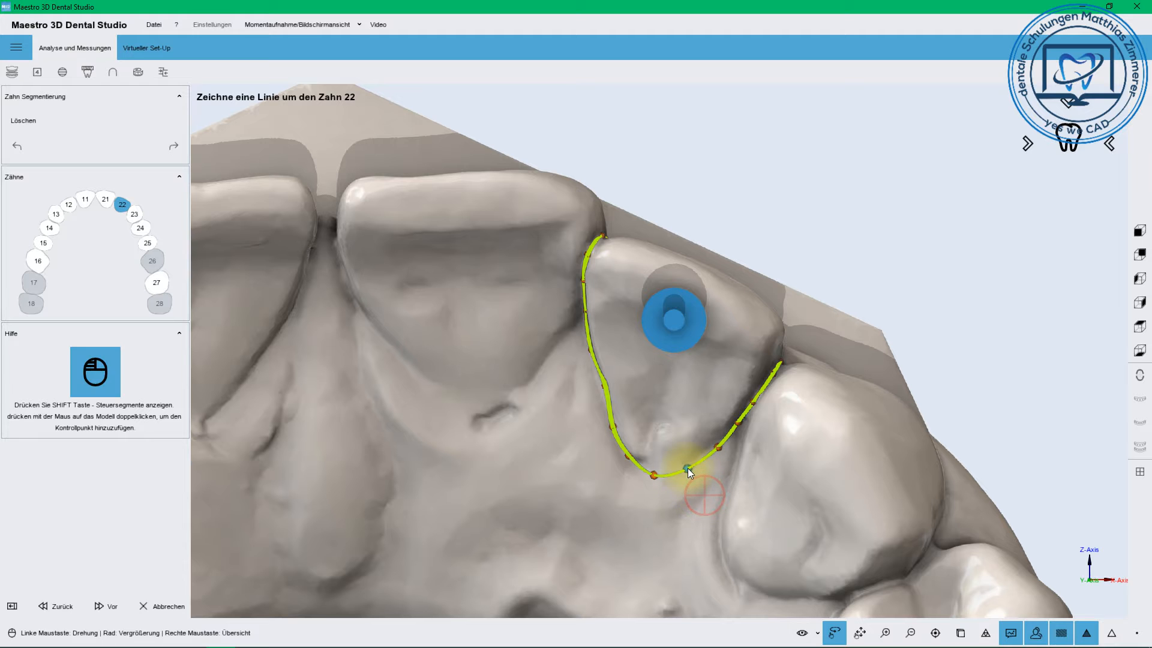
pyautogui.moveTo(729, 329)
pyautogui.mouseDown()
pyautogui.moveTo(583, 498)
pyautogui.moveTo(713, 413)
pyautogui.moveTo(747, 376)
pyautogui.moveTo(710, 370)
pyautogui.mouseUp()
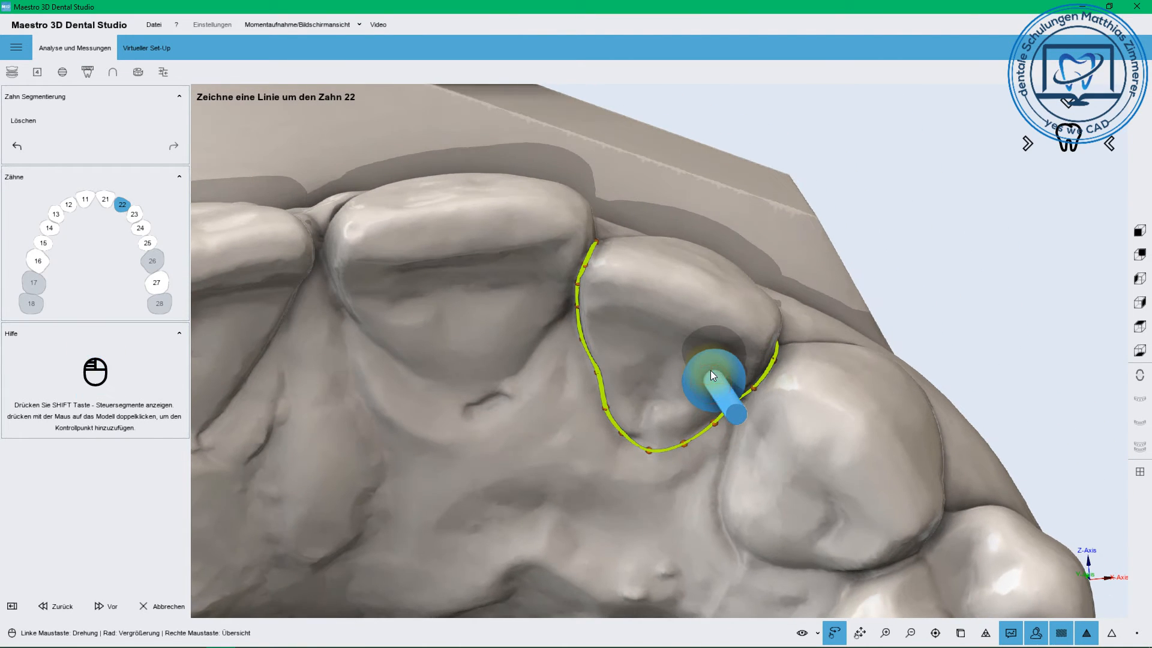
pyautogui.press('shift')
pyautogui.press('shift')
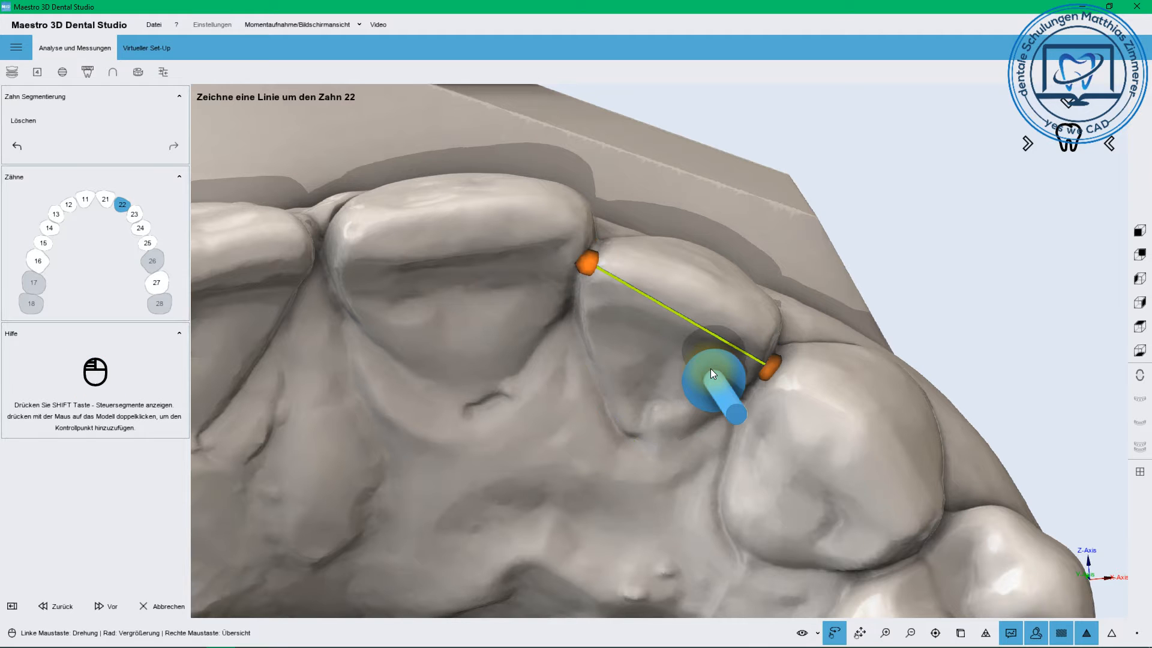
pyautogui.click(99, 604)
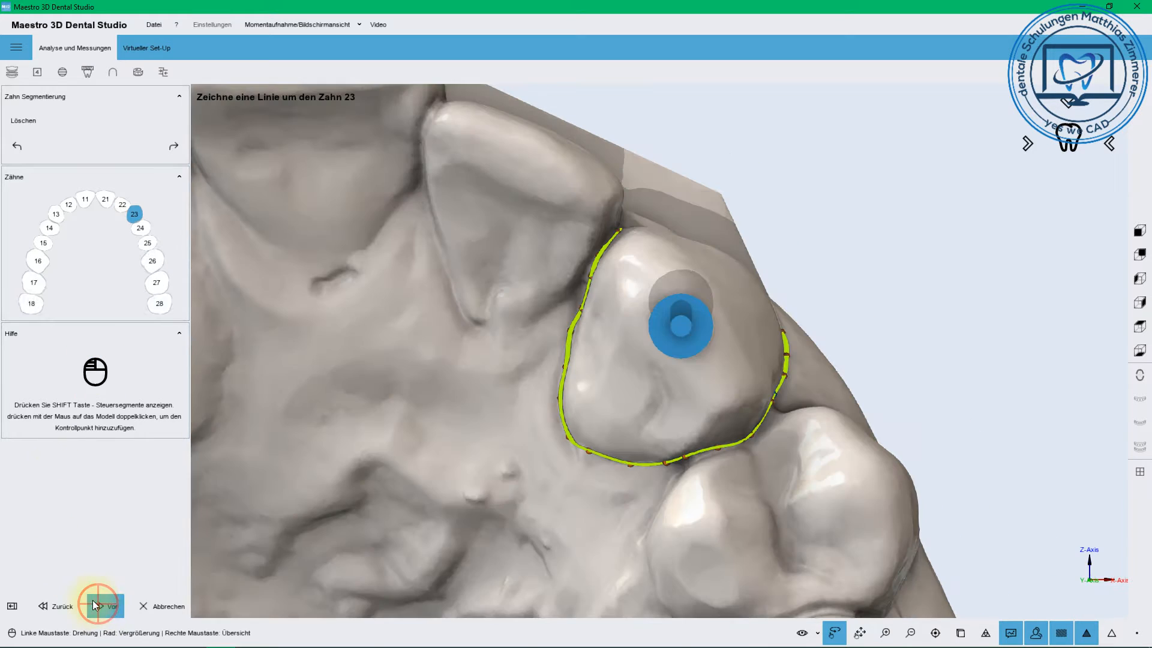
# Check the segmentation outlines of teeth 23 and 24 and accept them.
pyautogui.moveTo(686, 398)
pyautogui.mouseDown()
pyautogui.moveTo(447, 463)
pyautogui.moveTo(713, 371)
pyautogui.mouseUp()
pyautogui.click(109, 604)
pyautogui.moveTo(742, 458)
pyautogui.mouseDown()
pyautogui.moveTo(617, 479)
pyautogui.moveTo(668, 452)
pyautogui.moveTo(295, 516)
pyautogui.mouseUp()
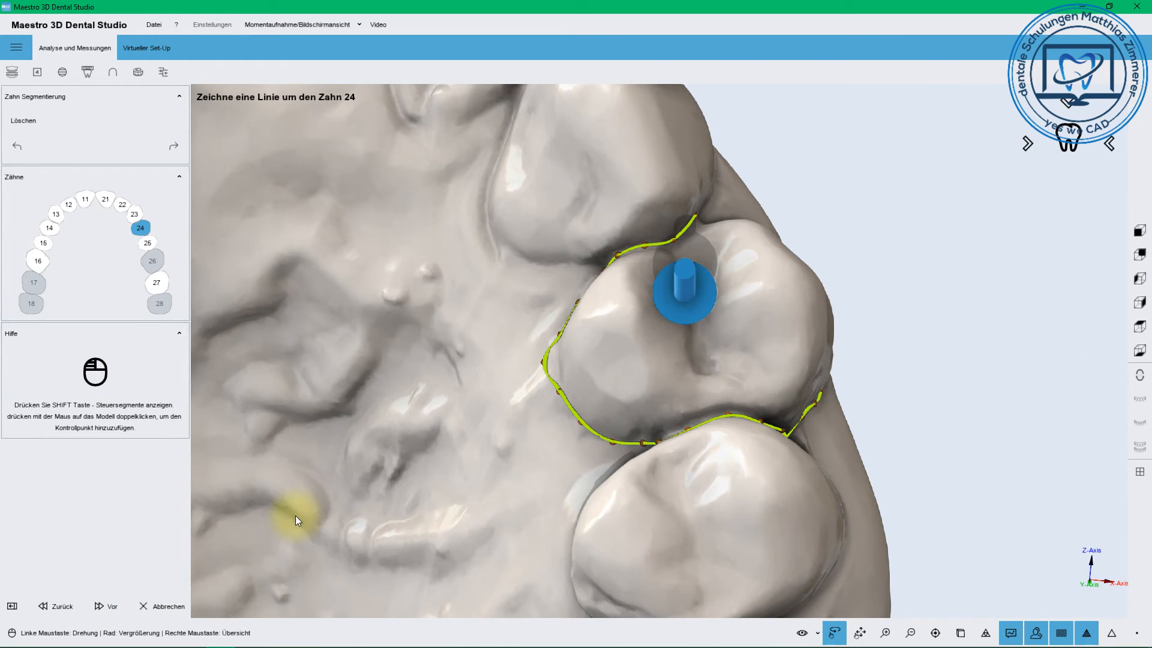
pyautogui.click(112, 604)
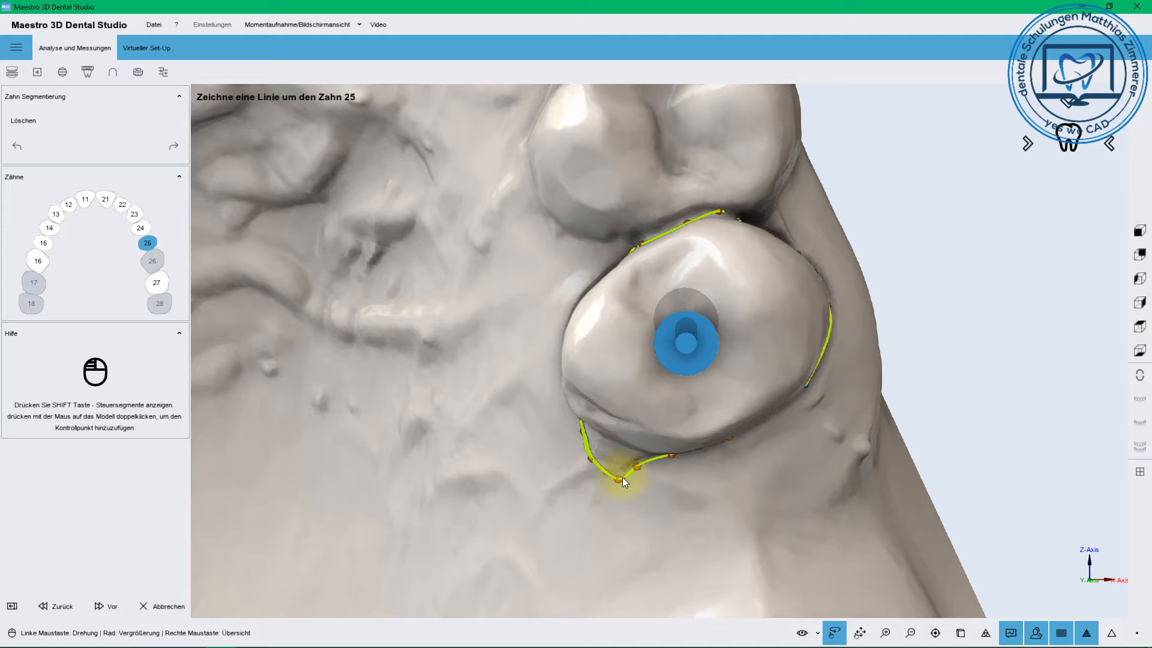
# Pull in the protruding corner points of the outlines of teeth 25 and 27, then continue to the cutting line.
pyautogui.moveTo(616, 480); pyautogui.dragTo(595, 455)
pyautogui.click(113, 603)
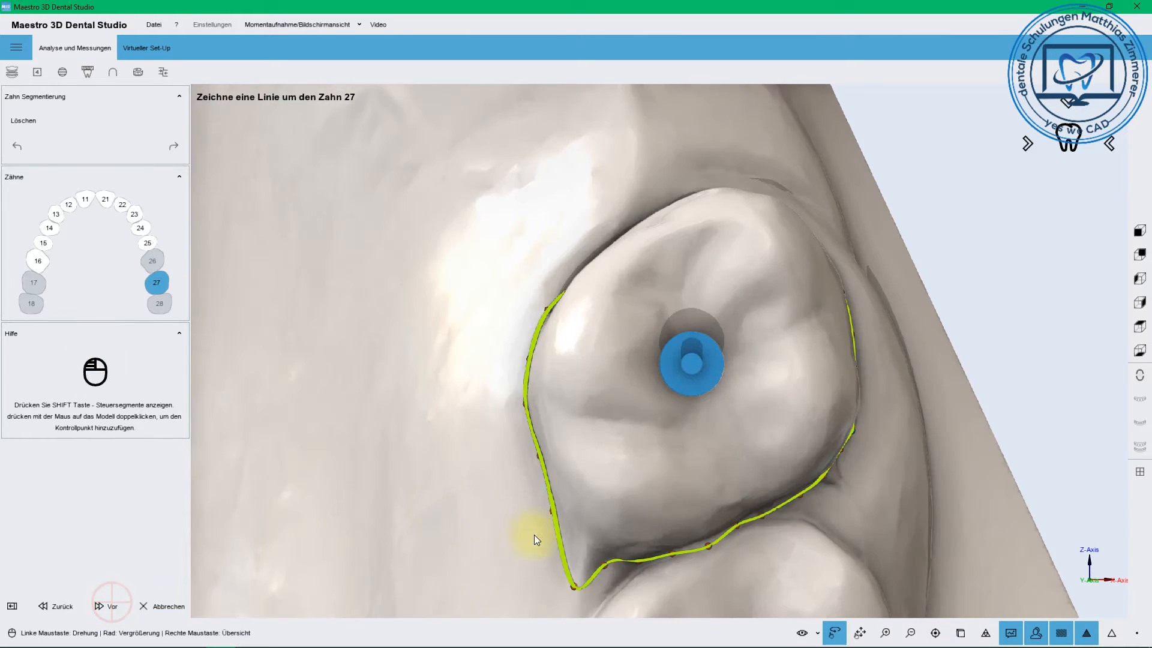
pyautogui.moveTo(573, 586); pyautogui.dragTo(574, 542)
pyautogui.moveTo(739, 450); pyautogui.dragTo(773, 459)
pyautogui.click(108, 601)
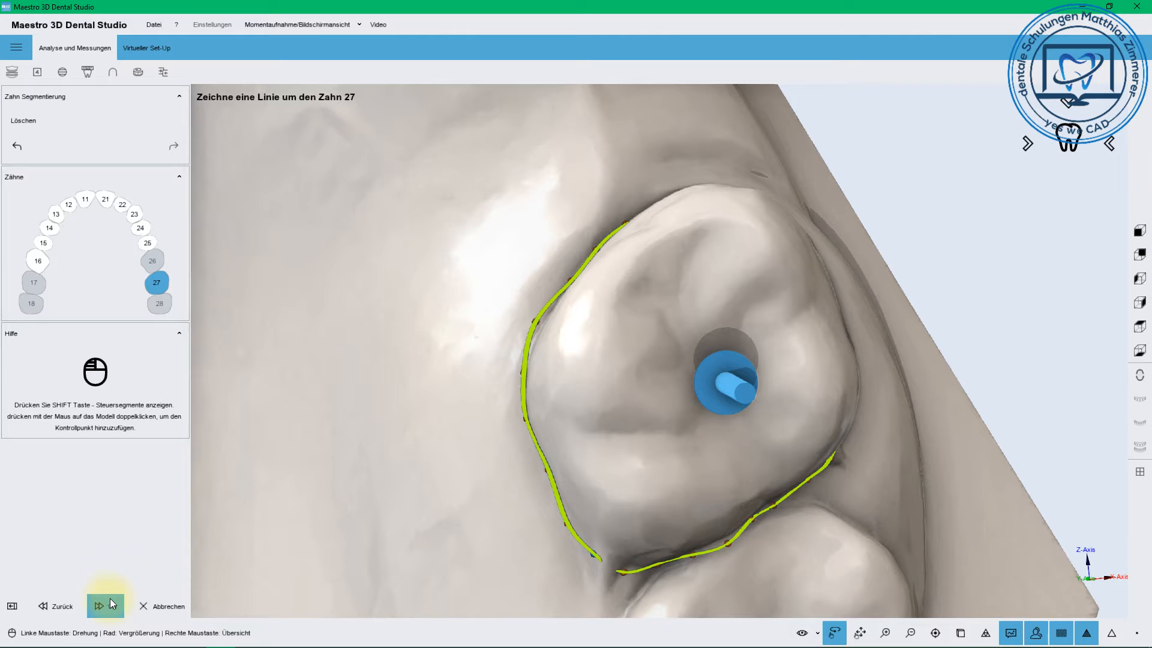
pyautogui.click(96, 607)
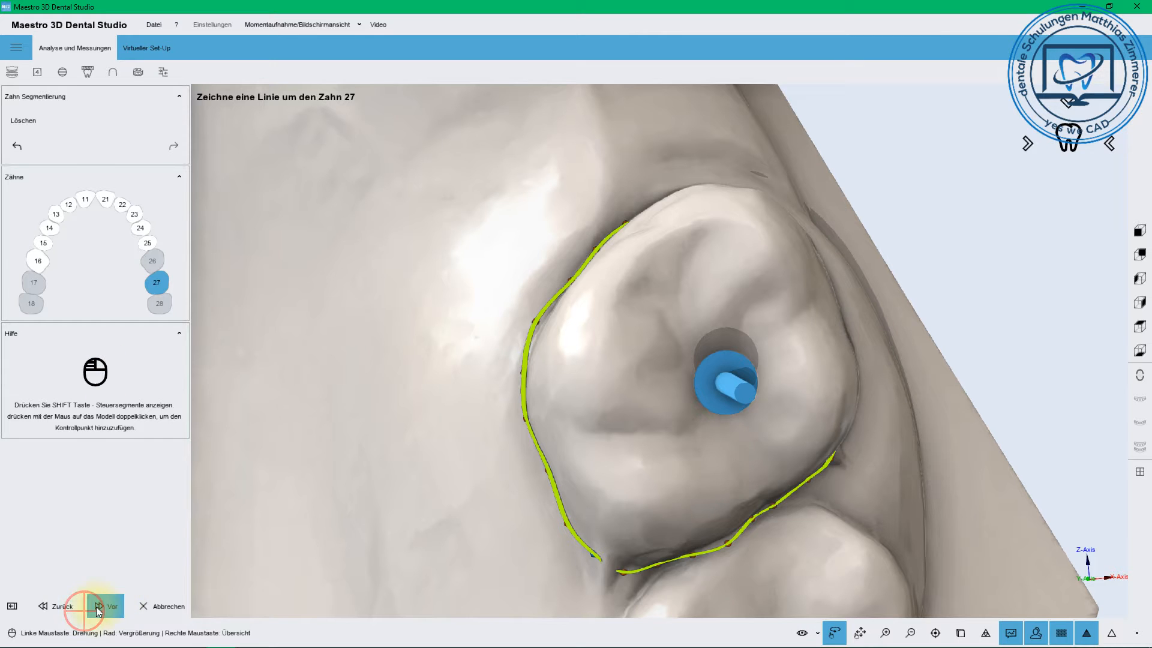
pyautogui.click(593, 369)
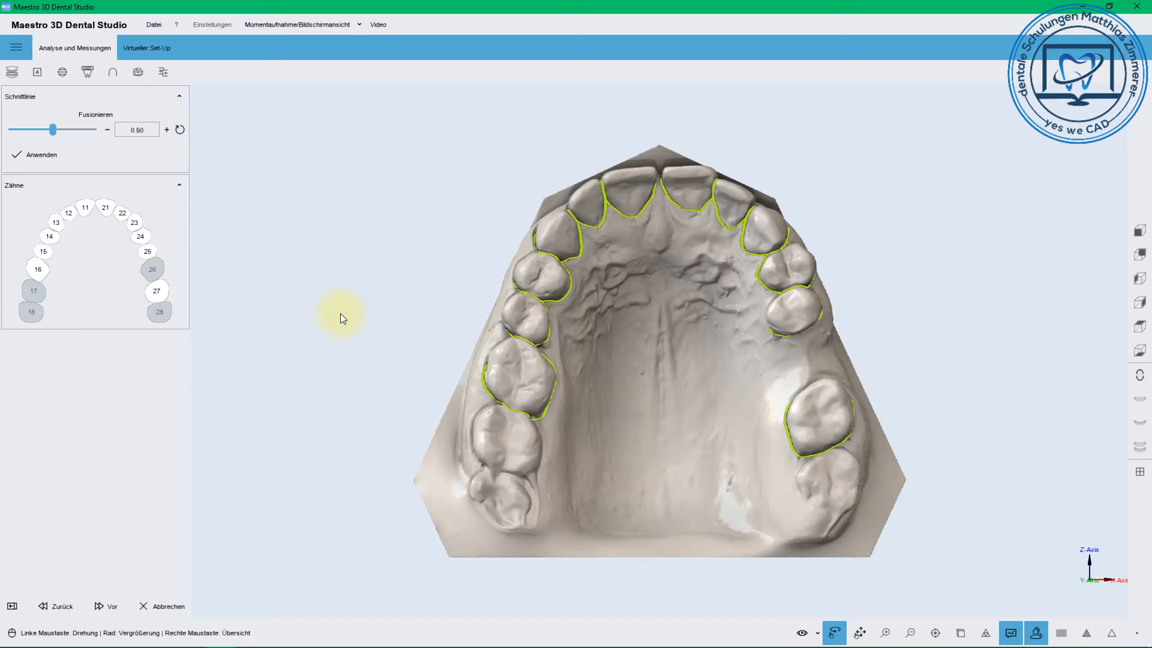
# Set the cutting line's merge value (Fusionieren) to 0.67 and apply it.
pyautogui.moveTo(607, 326)
pyautogui.mouseDown()
pyautogui.moveTo(731, 410)
pyautogui.moveTo(772, 396)
pyautogui.moveTo(667, 380)
pyautogui.moveTo(330, 240)
pyautogui.mouseUp()
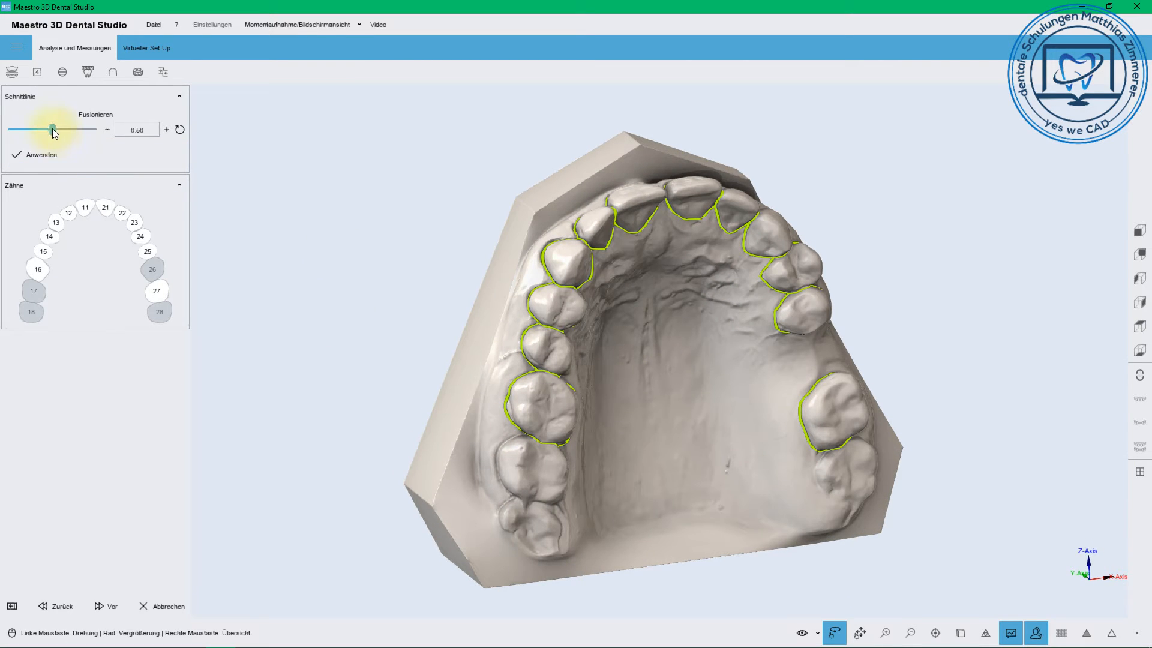
pyautogui.moveTo(53, 129); pyautogui.dragTo(67, 129)
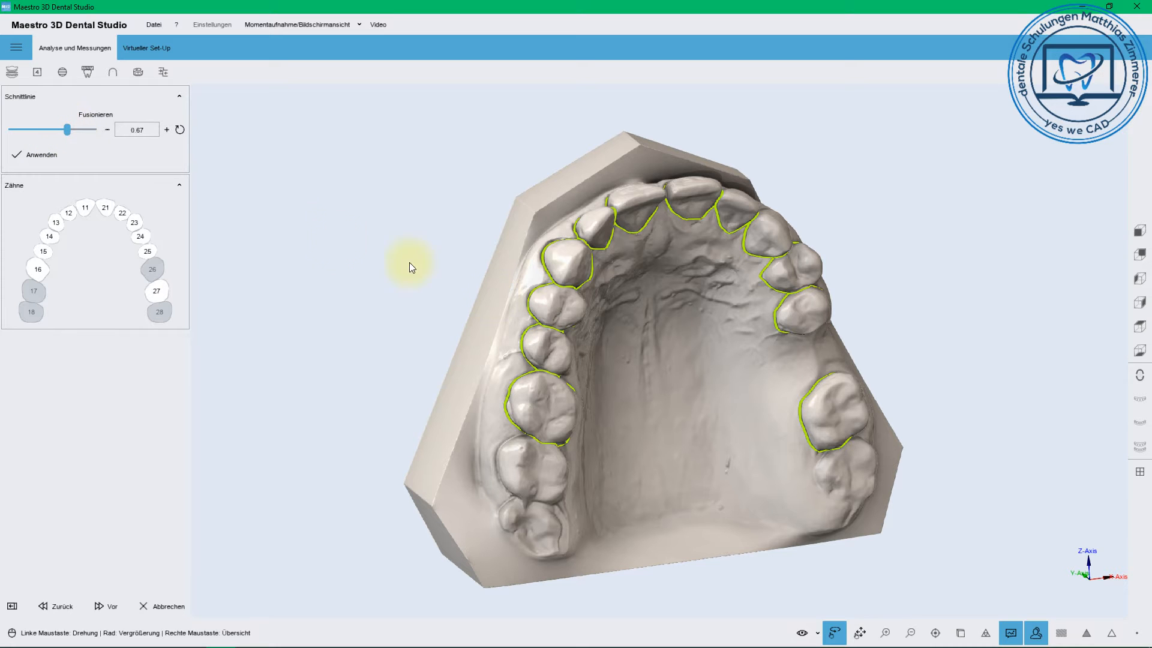
pyautogui.moveTo(559, 329); pyautogui.dragTo(434, 253)
pyautogui.scroll(5, 615, 293)
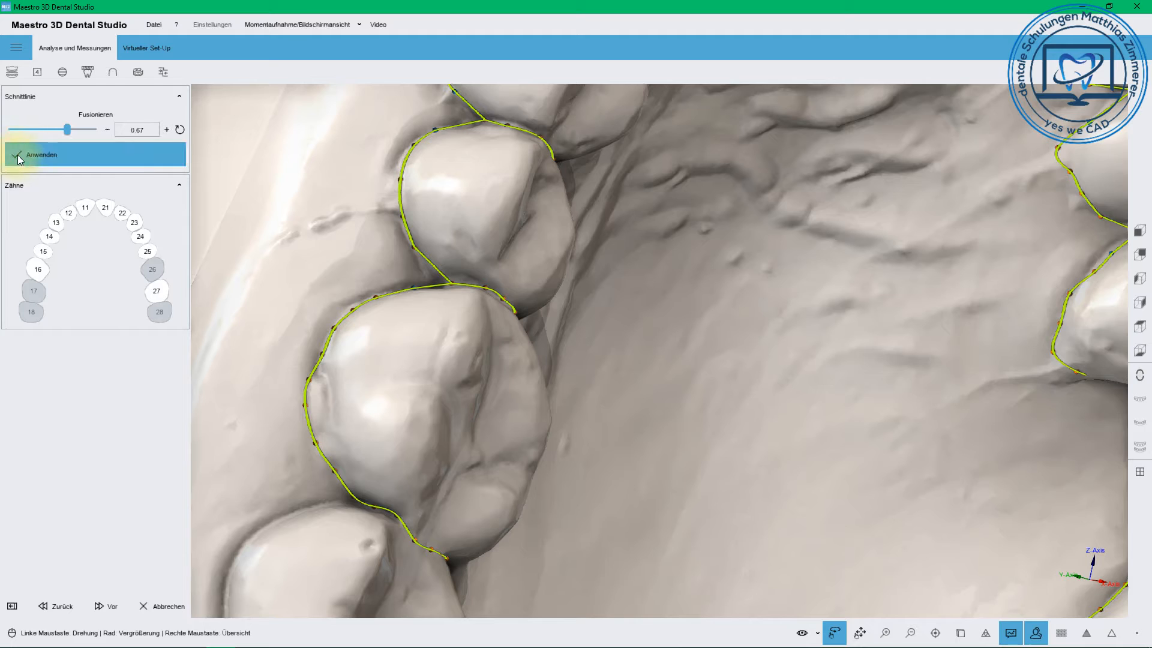
pyautogui.click(55, 224)
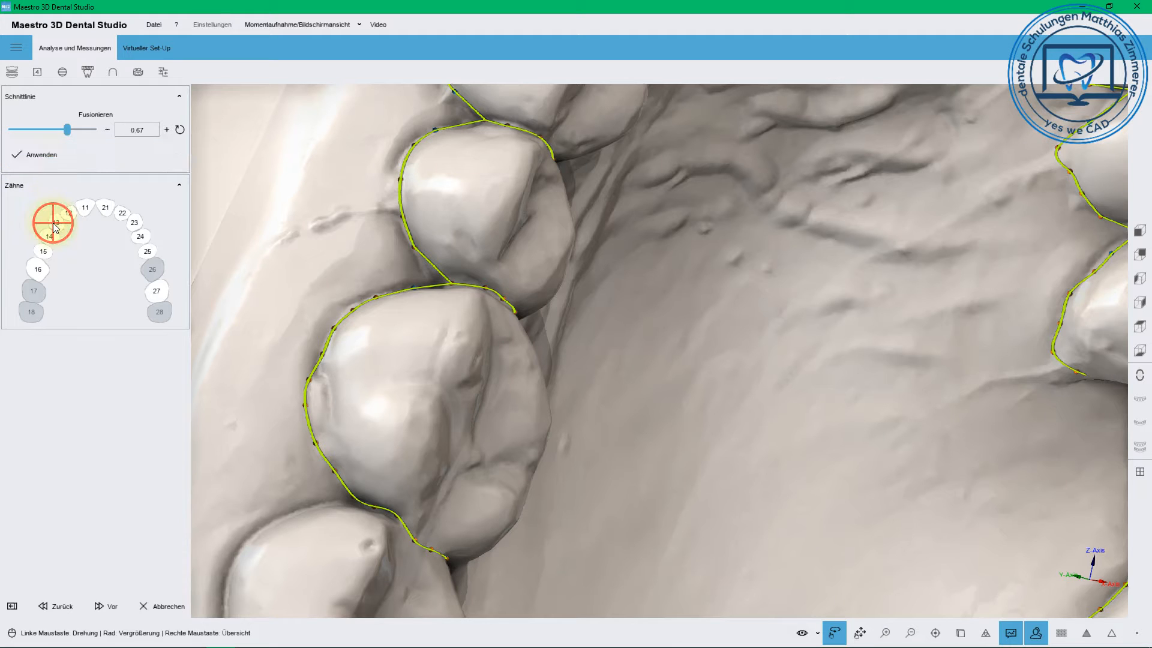
pyautogui.click(30, 153)
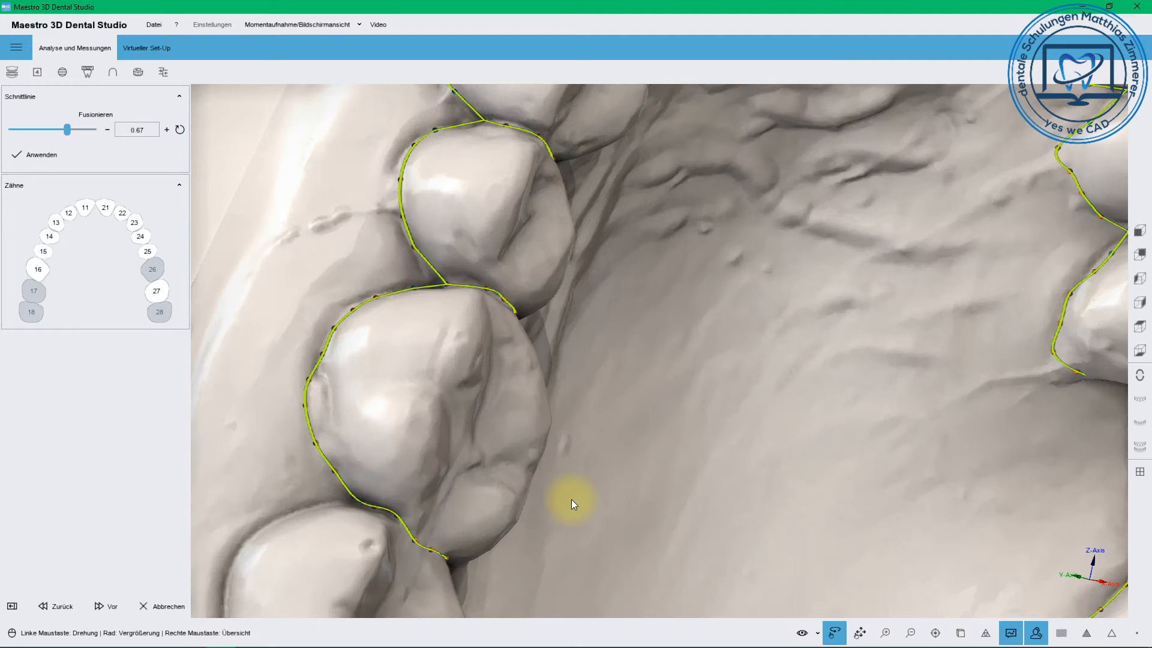
# Inspect the merged cutting lines, continue to the tooth separation and agree to save the project.
pyautogui.moveTo(486, 424); pyautogui.dragTo(372, 425)
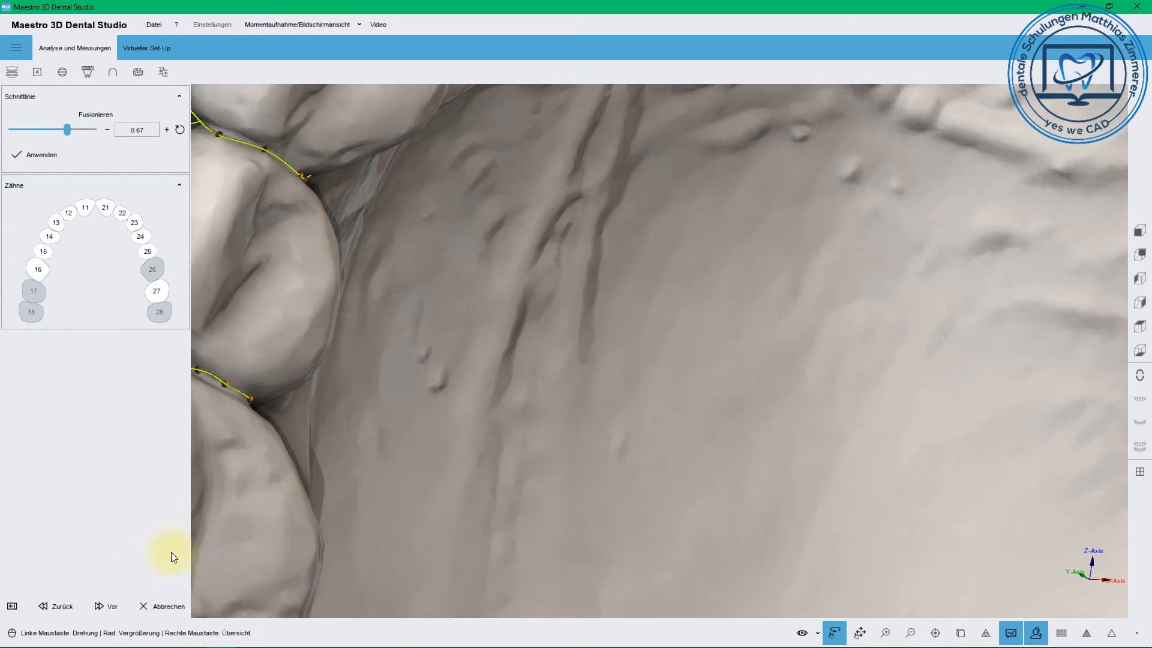
pyautogui.click(105, 604)
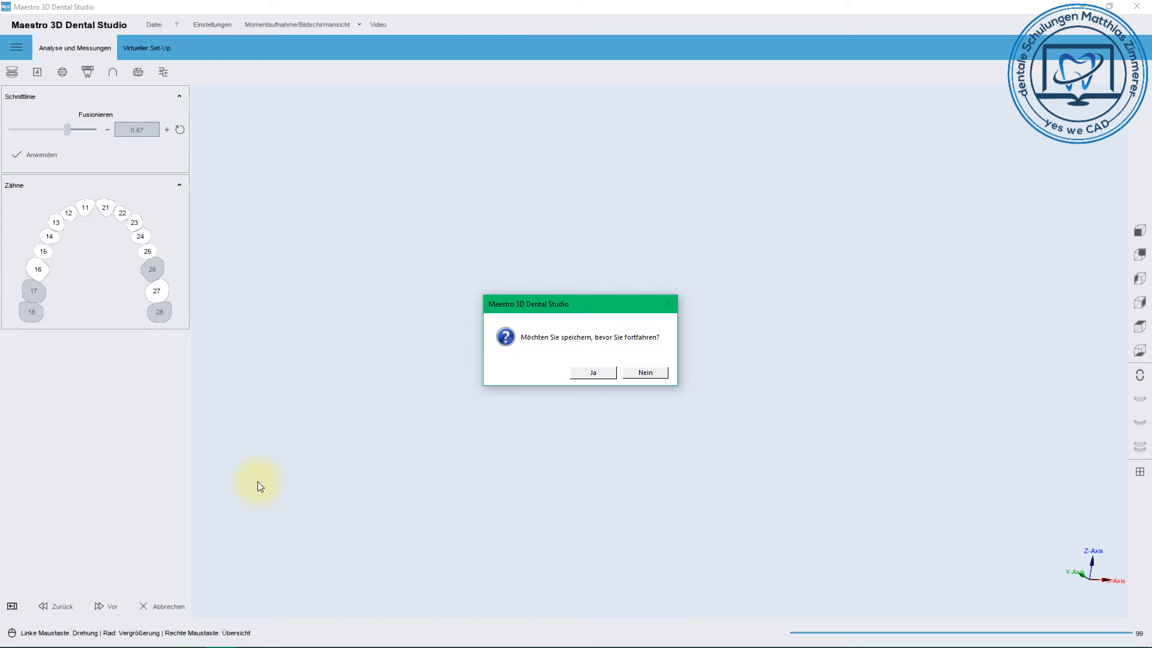
pyautogui.click(591, 374)
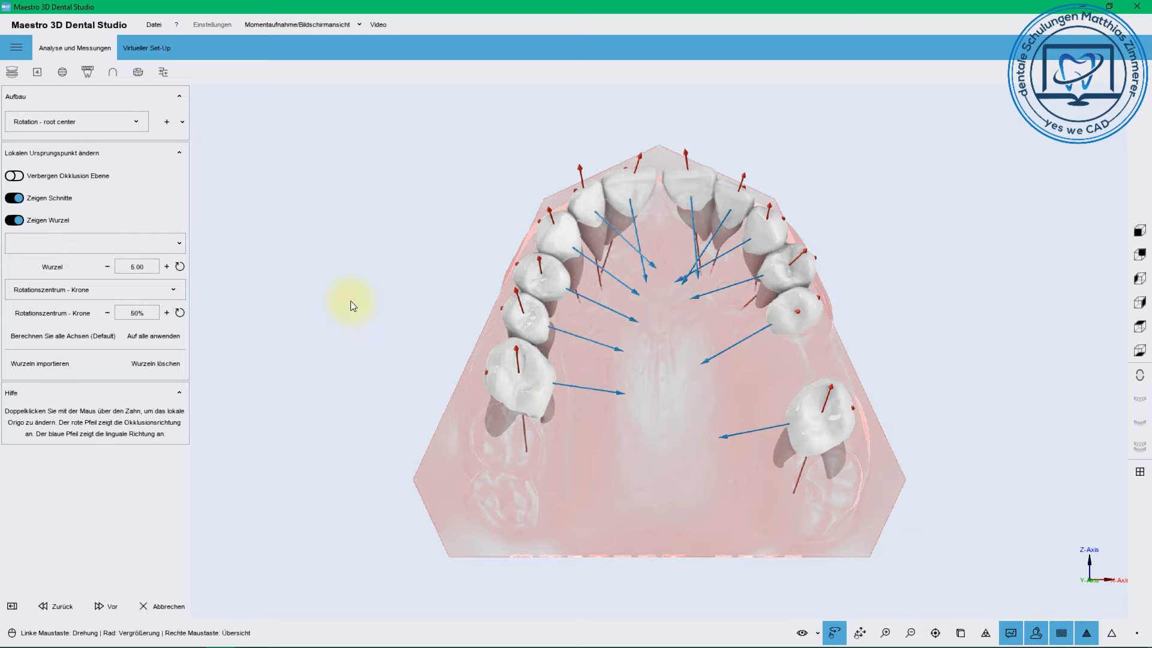
# Show the occlusal plane, try the Default setup preset and return to the Rotation - root center preset.
pyautogui.click(14, 175)
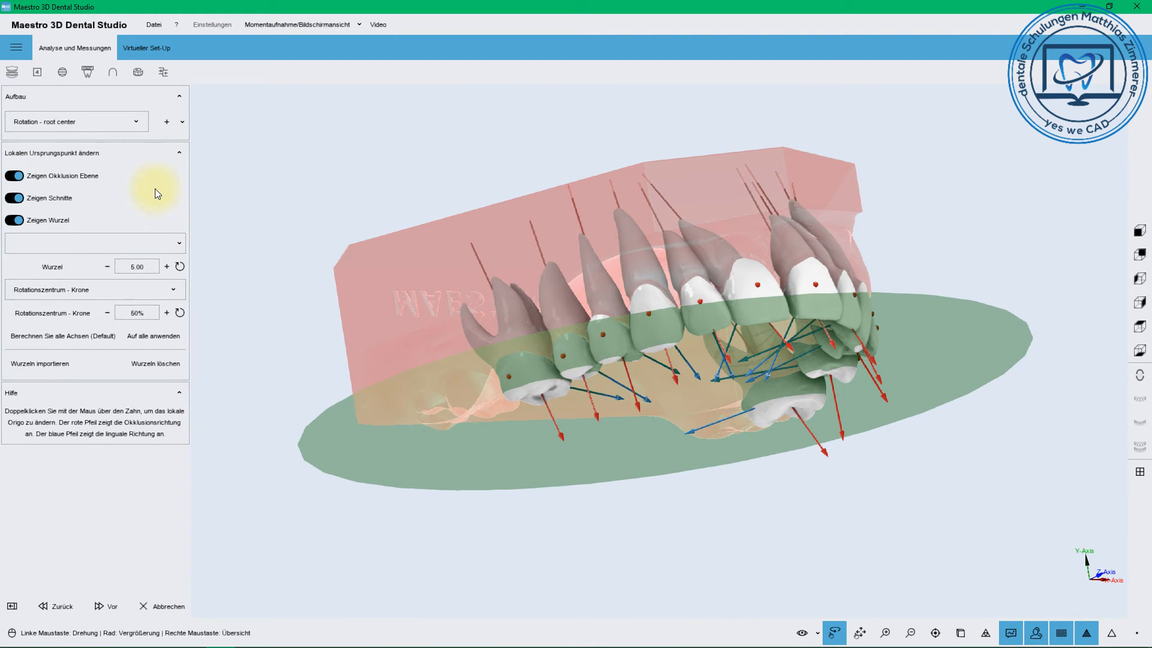
pyautogui.click(63, 120)
pyautogui.click(41, 127)
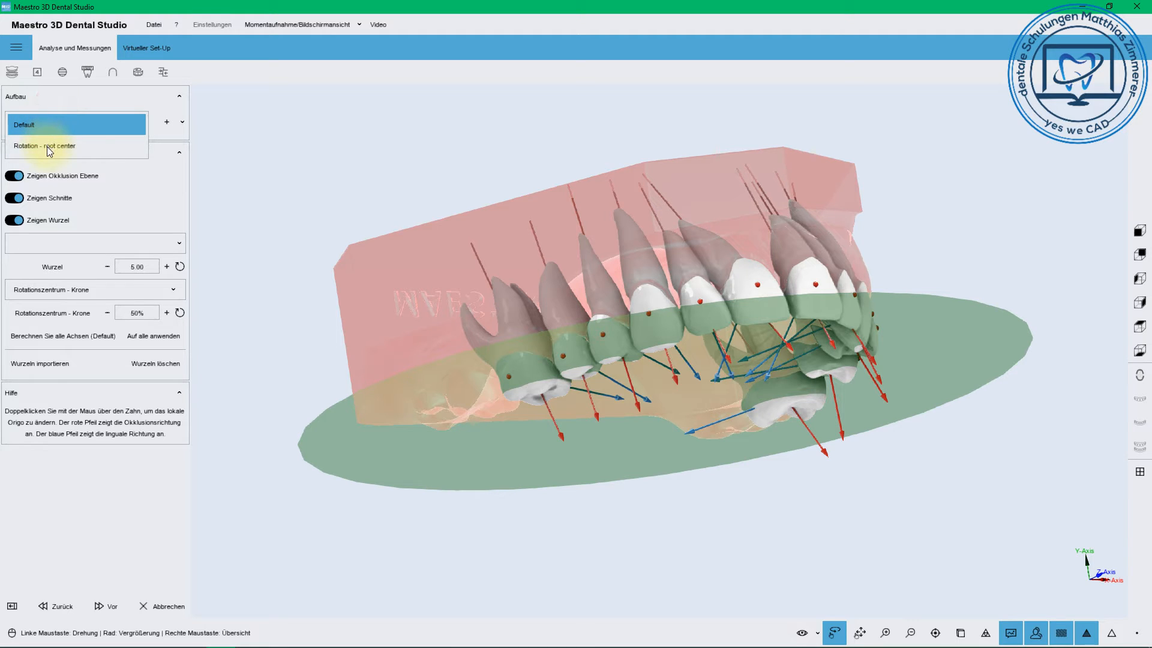
pyautogui.click(170, 193)
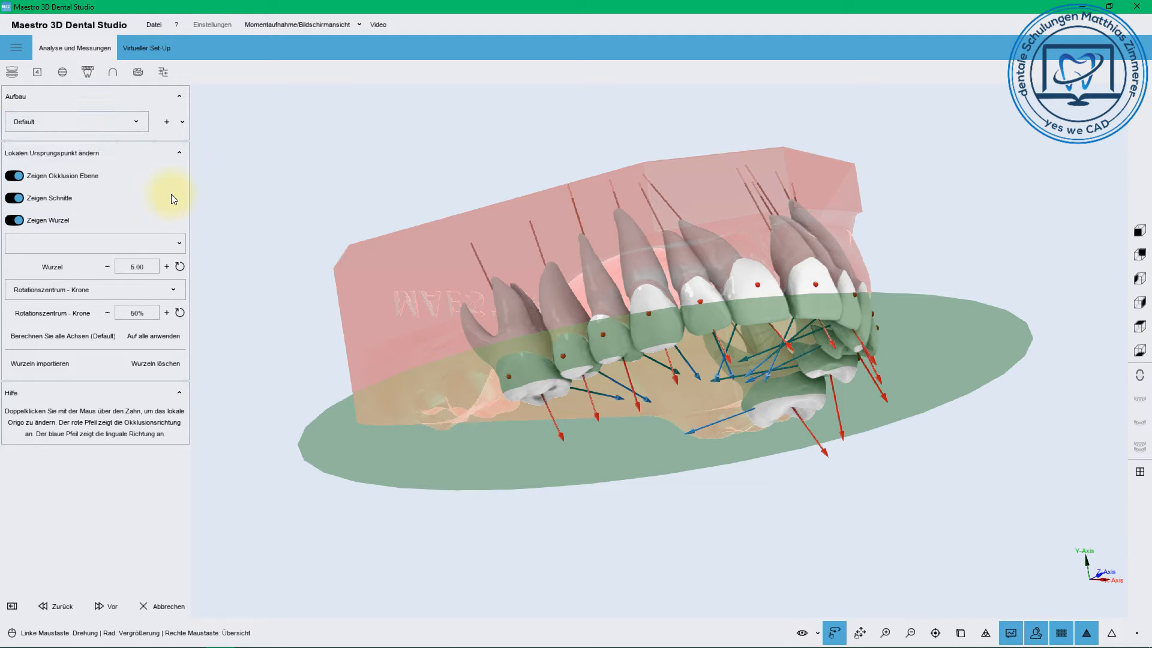
pyautogui.click(137, 123)
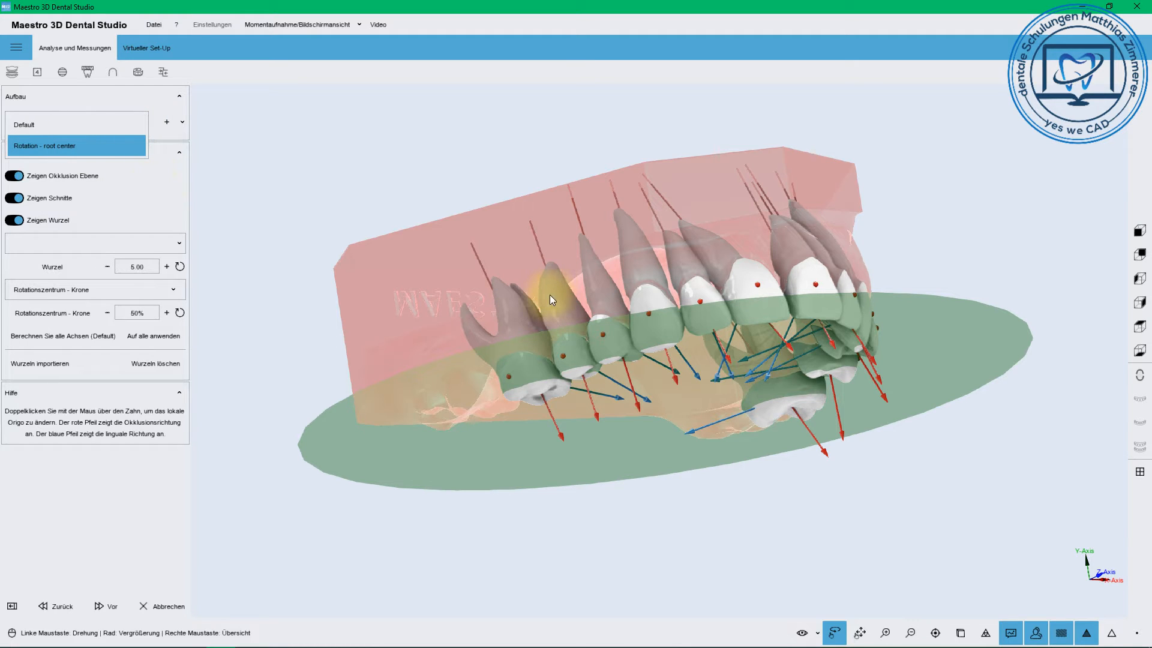
# Look at the root lengths offered for a new setup preset and leave without creating one.
pyautogui.click(167, 122)
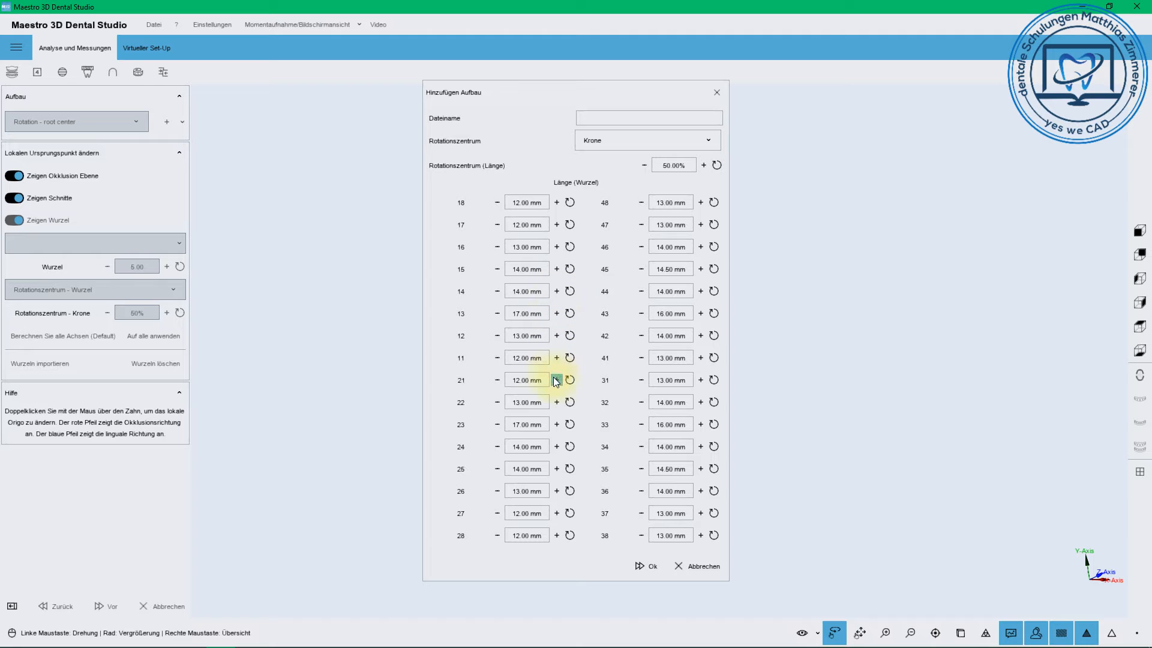
pyautogui.click(689, 564)
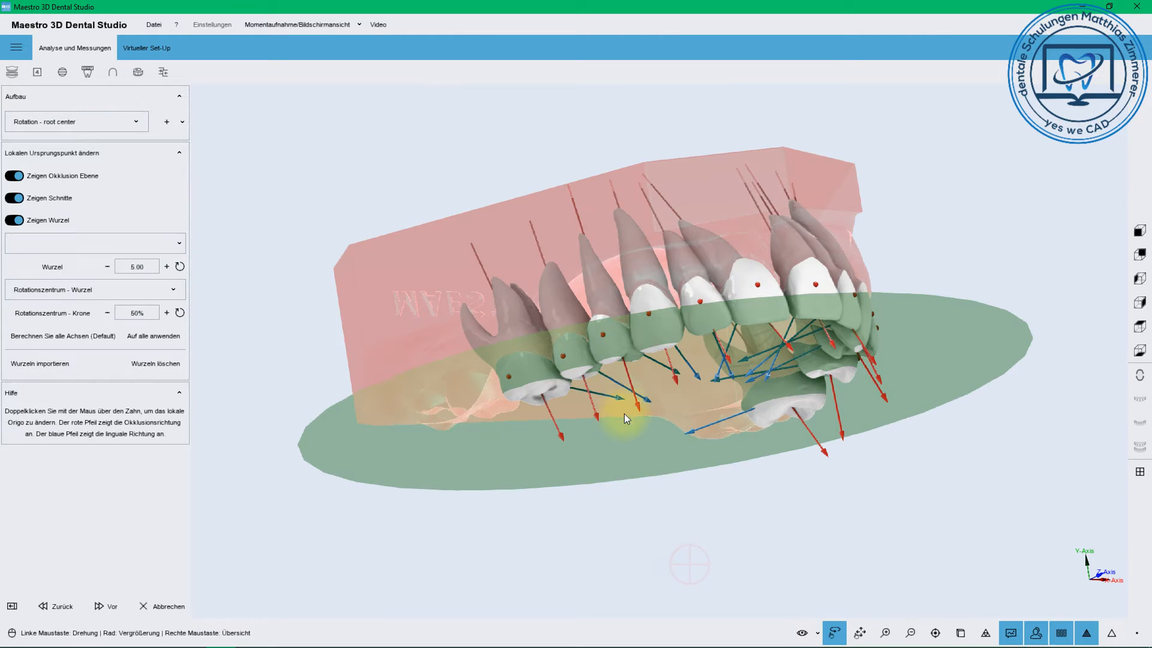
# Select tooth 16 and rotate its local axes to a TIP of about 20° and a torque of about -1.25°.
pyautogui.moveTo(624, 413); pyautogui.dragTo(566, 423)
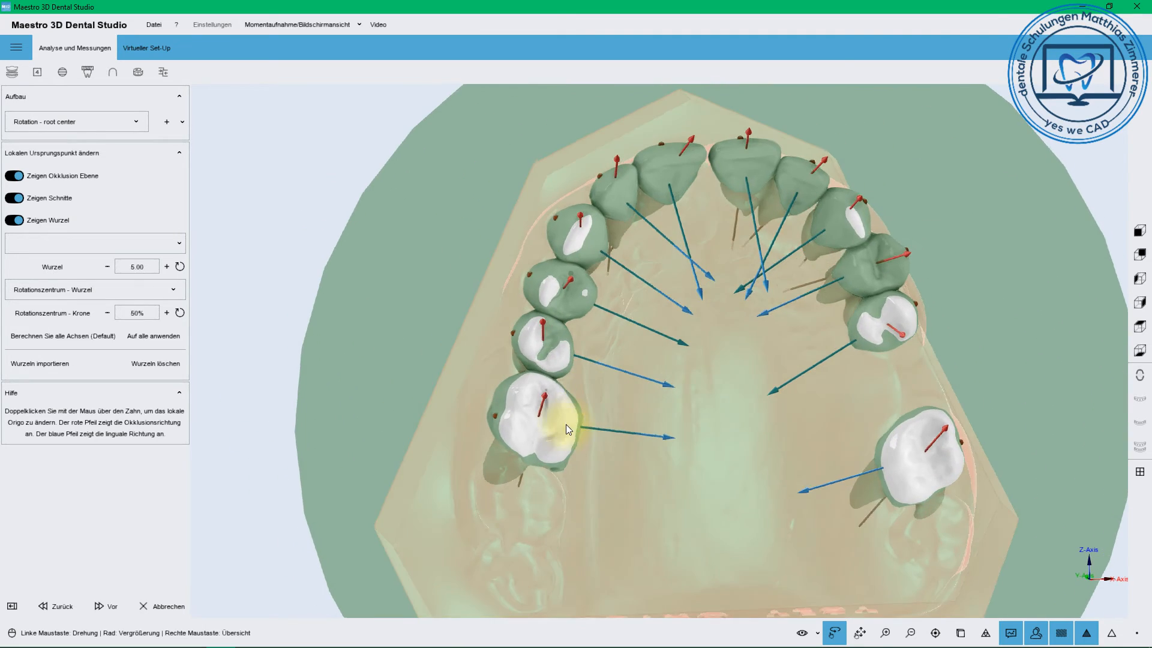
pyautogui.doubleClick(543, 420)
pyautogui.doubleClick(543, 420)
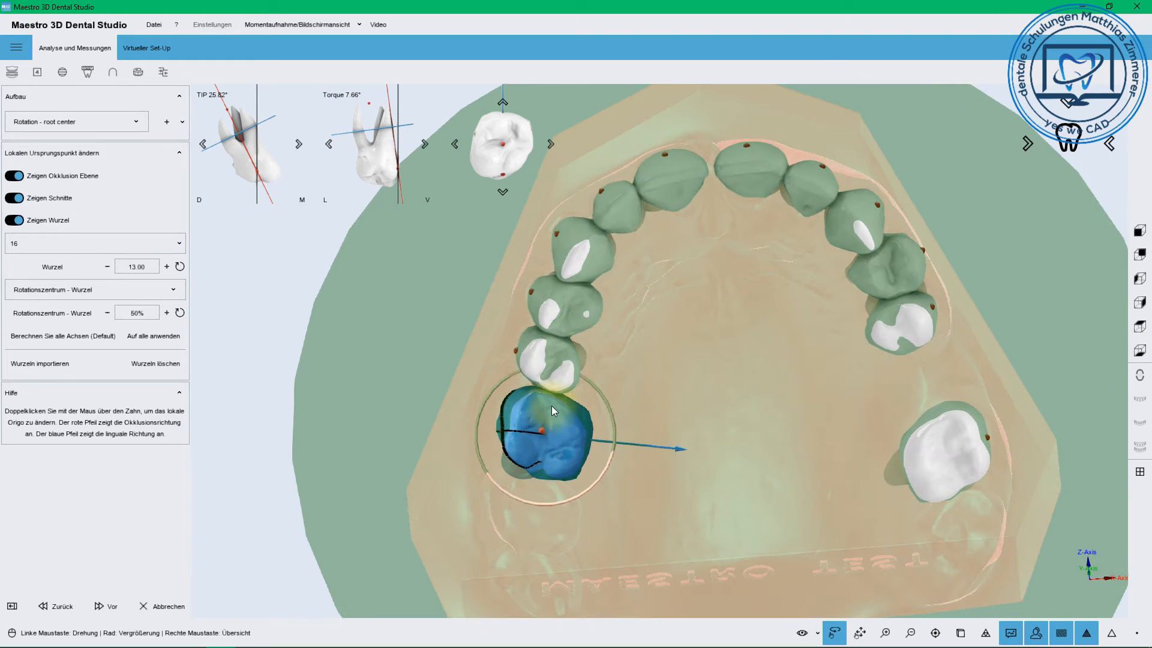
pyautogui.moveTo(551, 406); pyautogui.dragTo(516, 410)
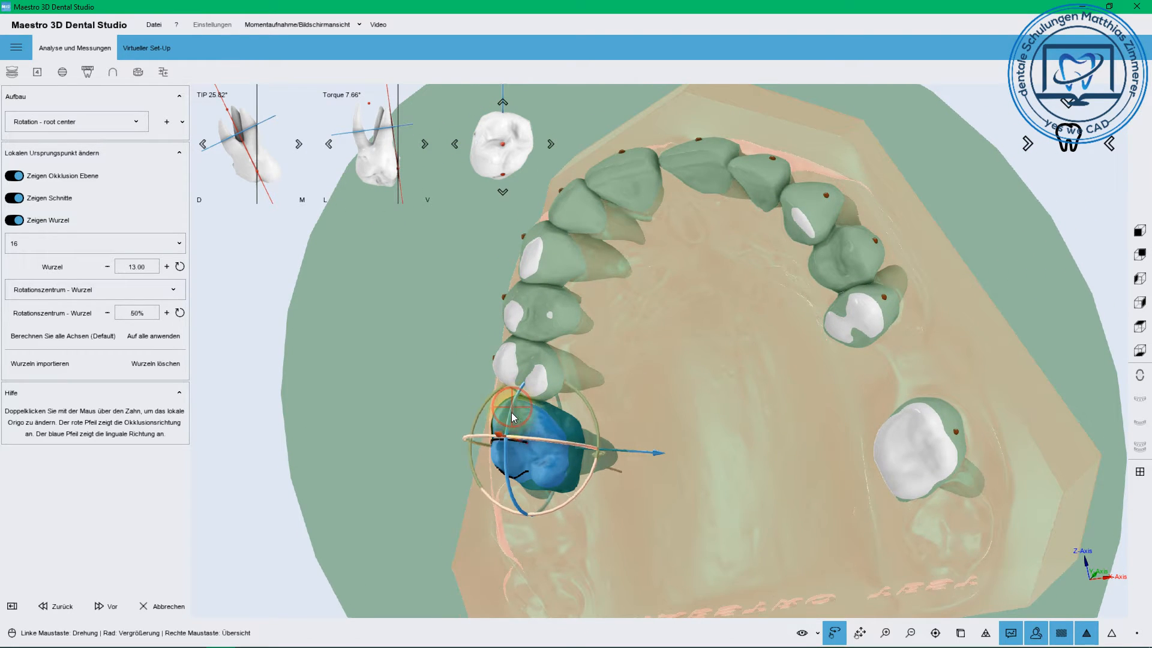
pyautogui.doubleClick(546, 455)
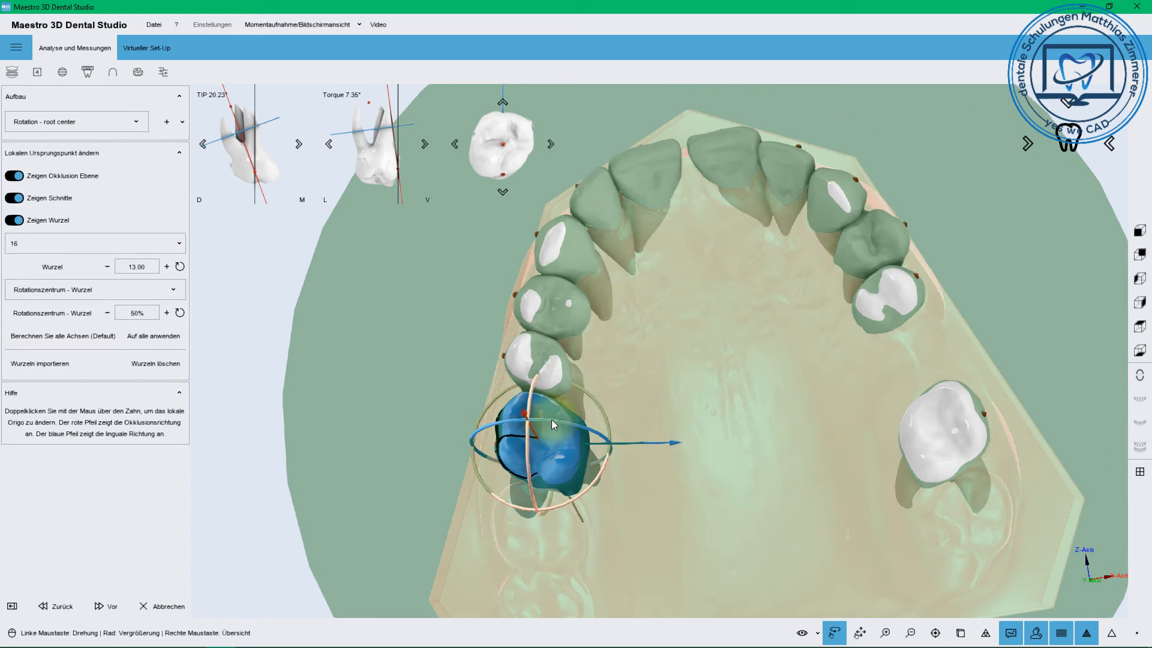
pyautogui.moveTo(563, 422); pyautogui.dragTo(552, 380)
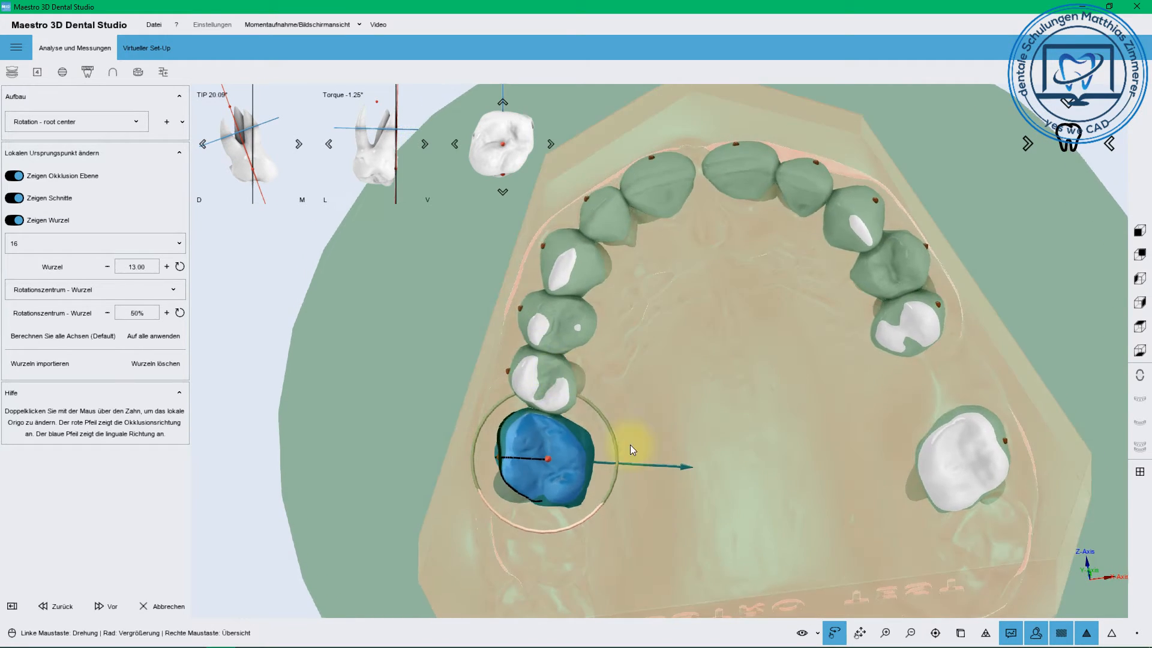
pyautogui.moveTo(719, 647)
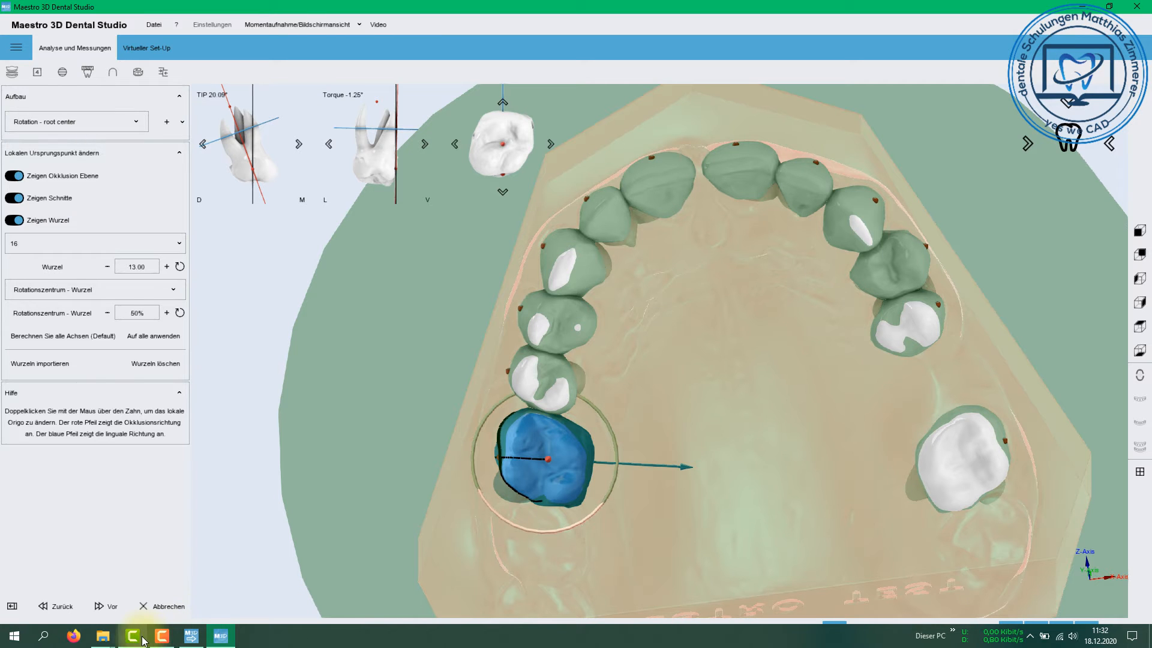
pyautogui.click(192, 633)
pyautogui.click(1091, 608)
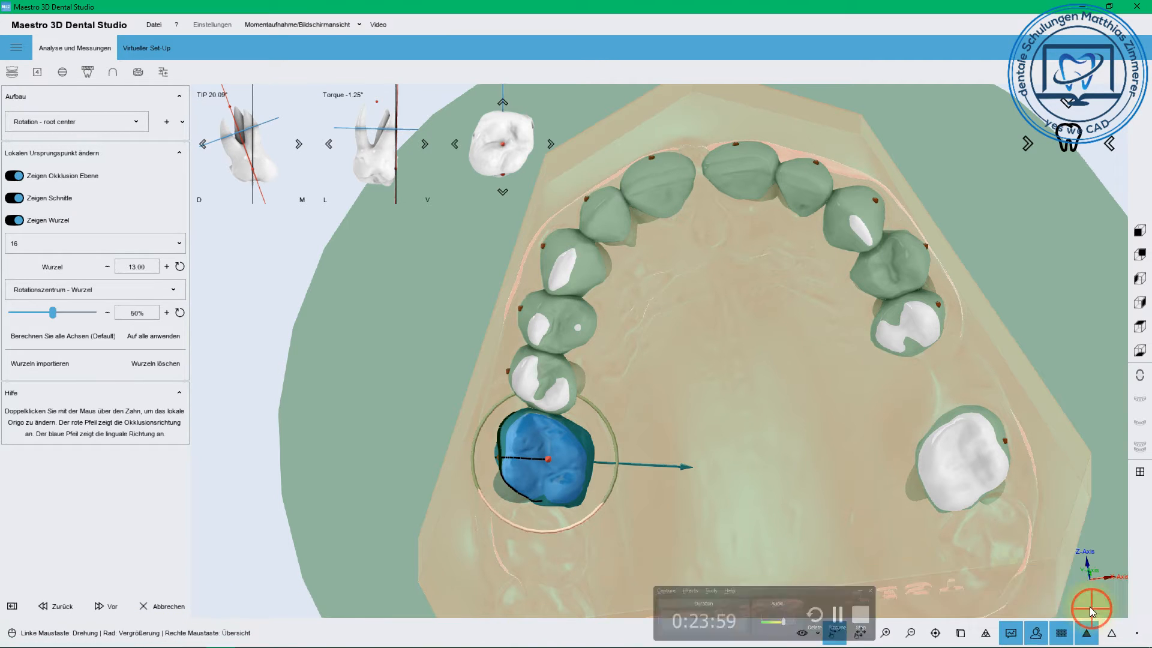
# Adjust the local axis of tooth 16 mesially to a TIP of 14.09°.
pyautogui.moveTo(629, 456); pyautogui.dragTo(420, 258)
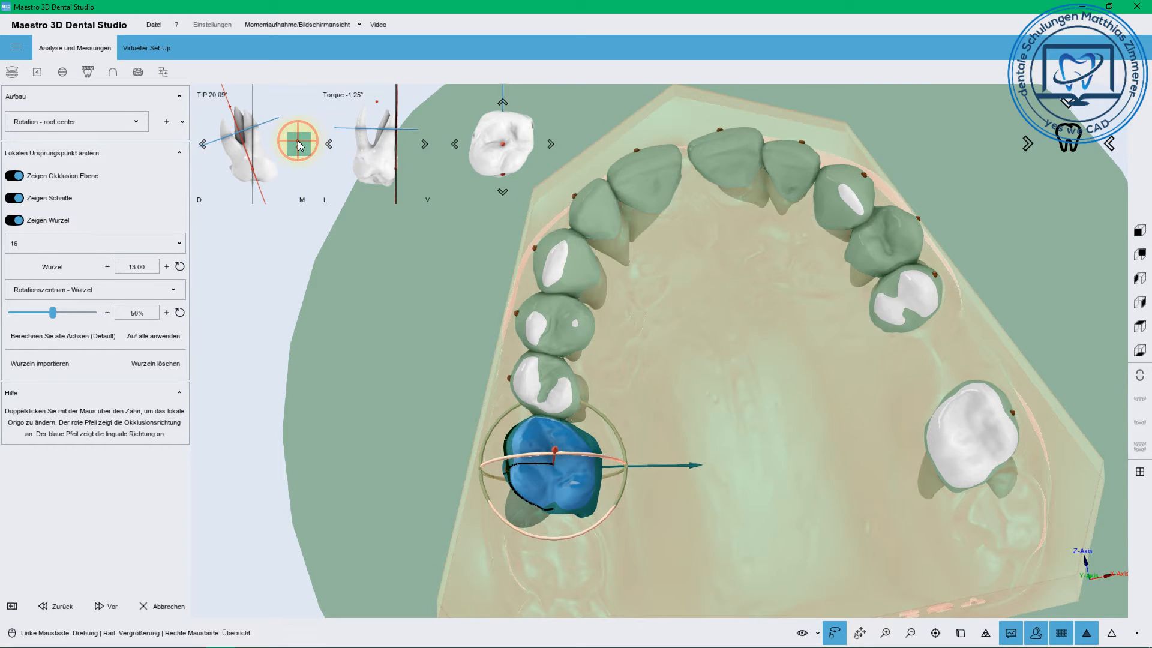
pyautogui.click(298, 144)
pyautogui.click(298, 144)
pyautogui.click(299, 144)
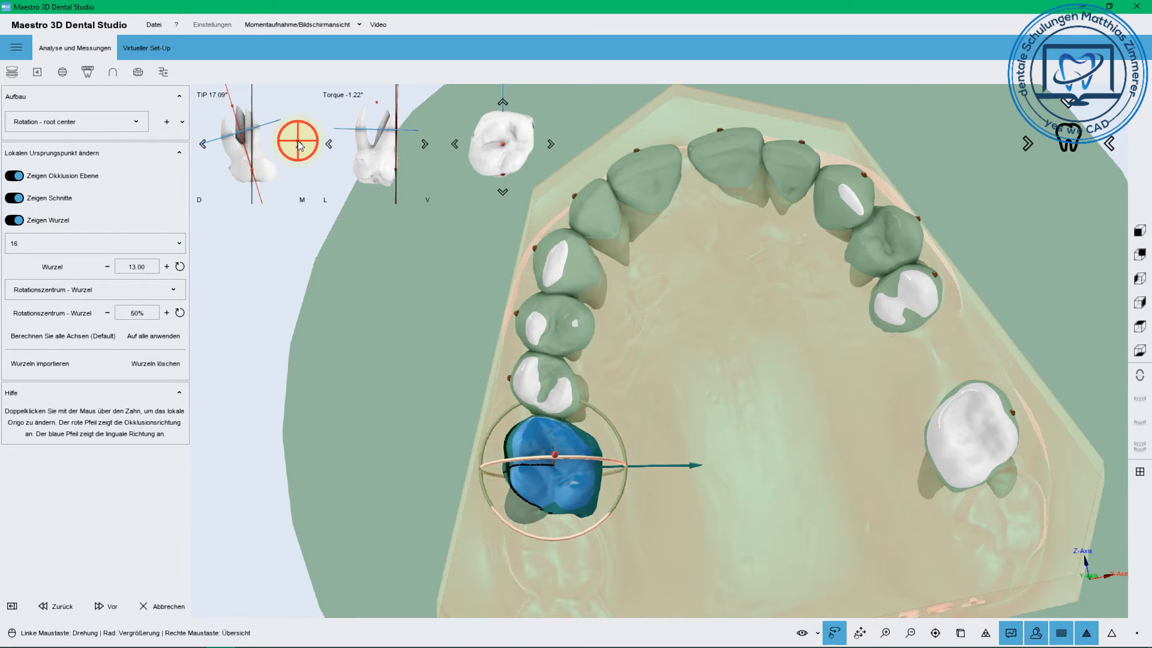
pyautogui.click(298, 144)
pyautogui.click(298, 143)
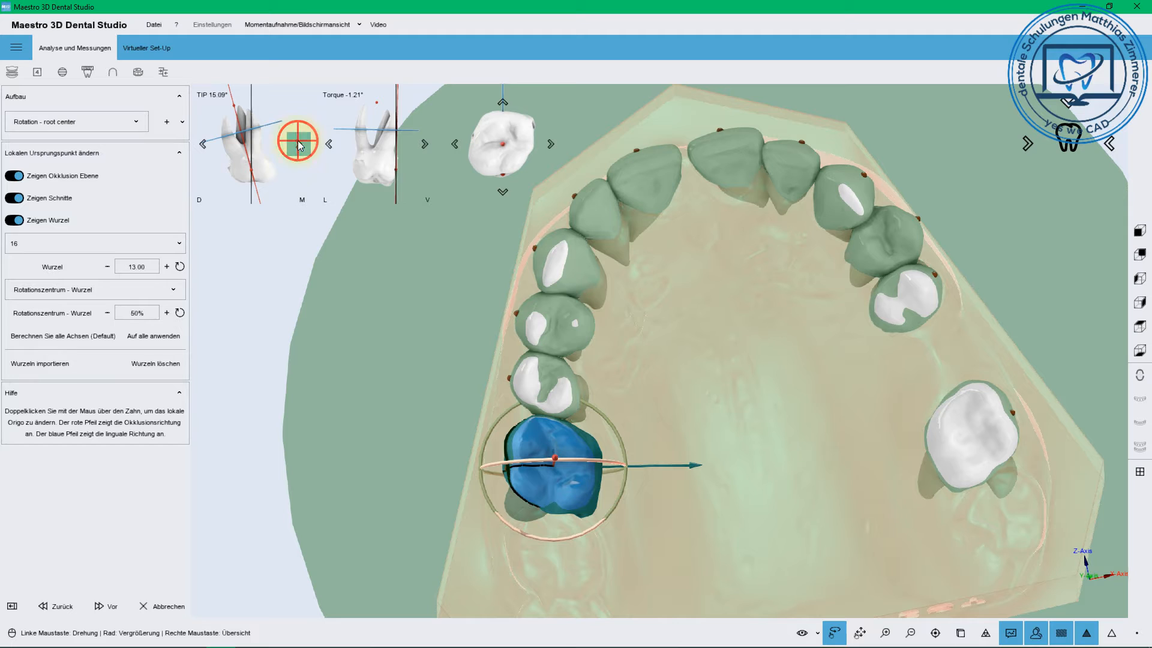
# Try the crown rotation centre (Rotationszentrum - Krone) for tooth 16 and return to Rotationszentrum - Wurzel.
pyautogui.click(173, 290)
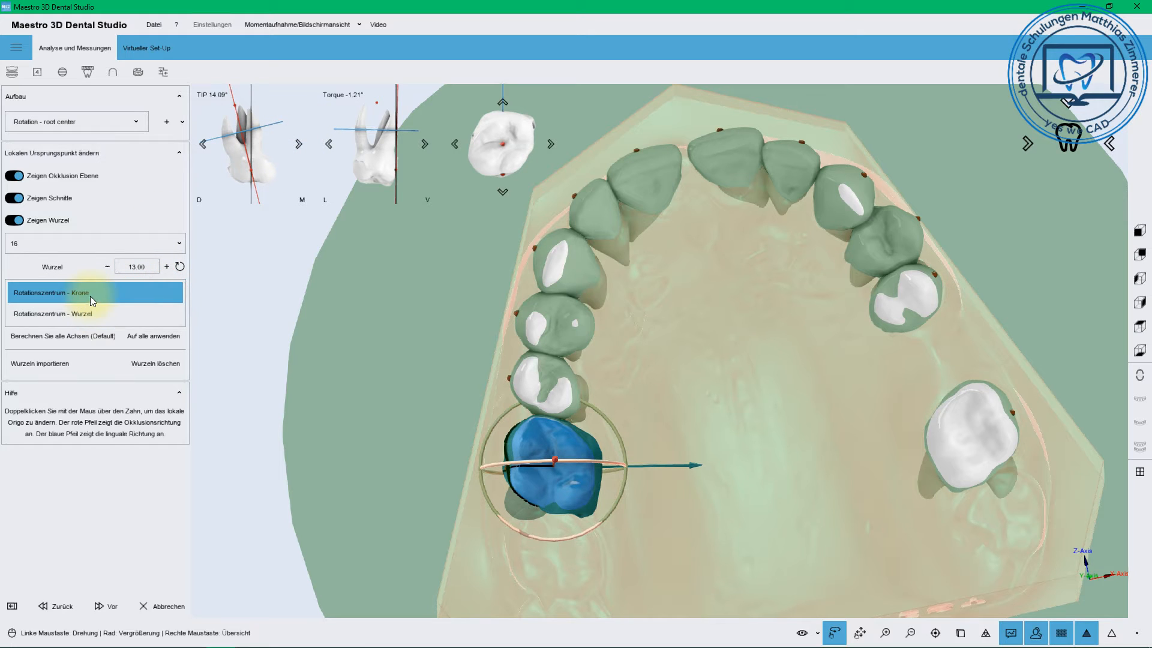
pyautogui.click(90, 294)
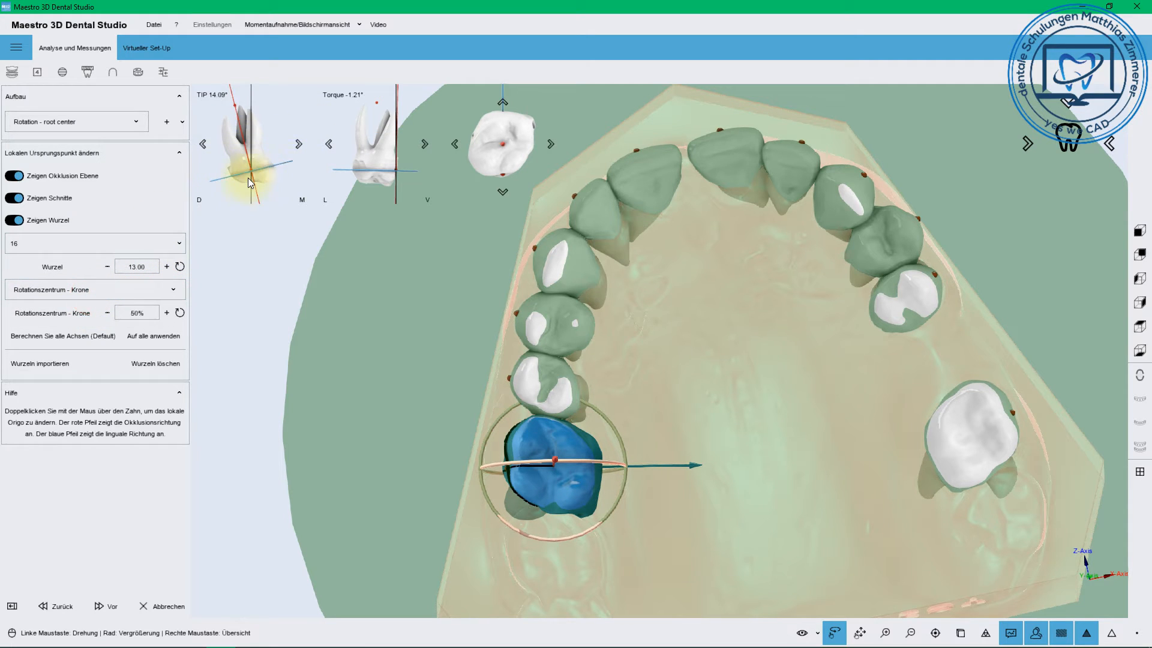
pyautogui.click(172, 291)
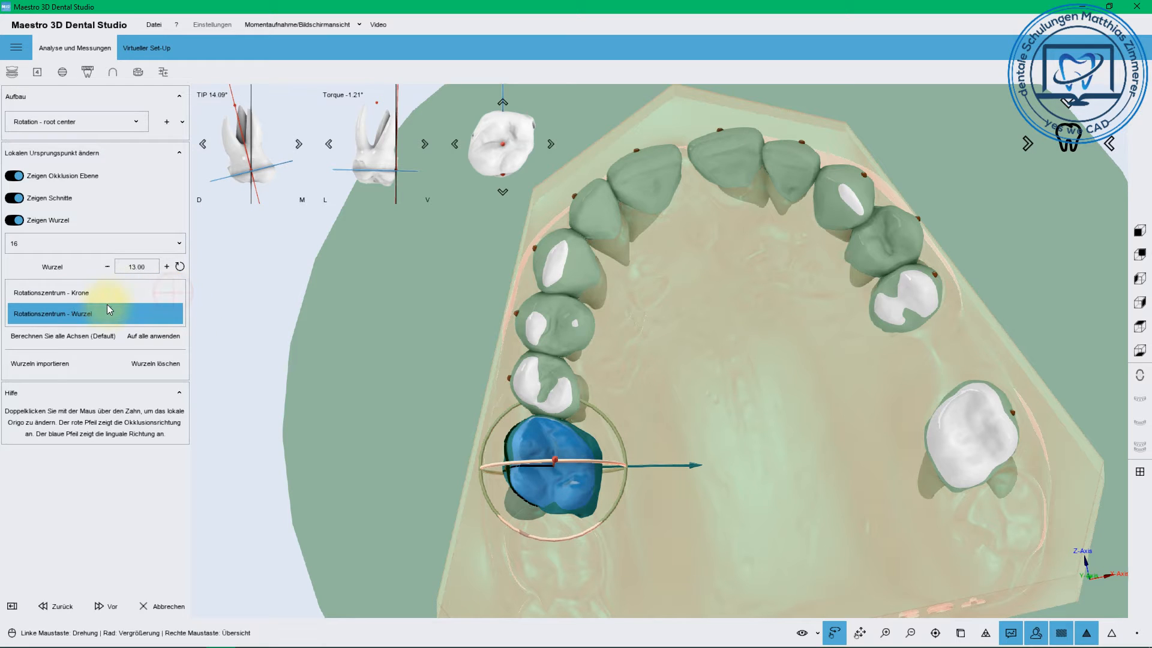
pyautogui.click(105, 313)
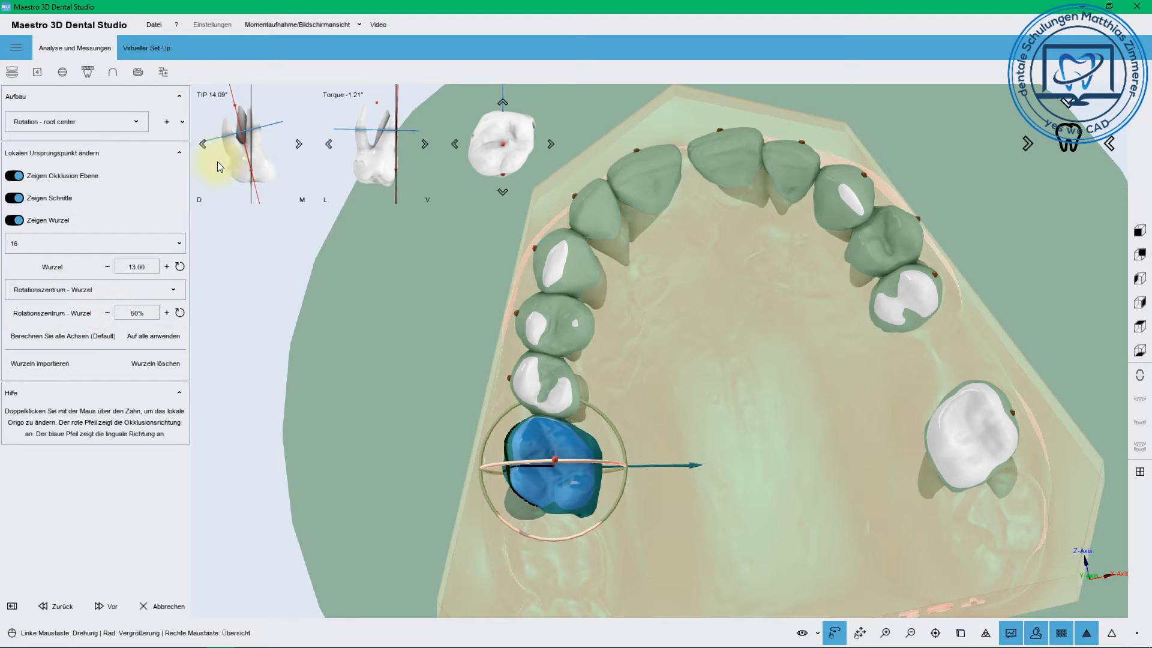
# Try a root length (Wurzel) of 17.00 for tooth 16 and reset it to the default.
pyautogui.click(167, 266)
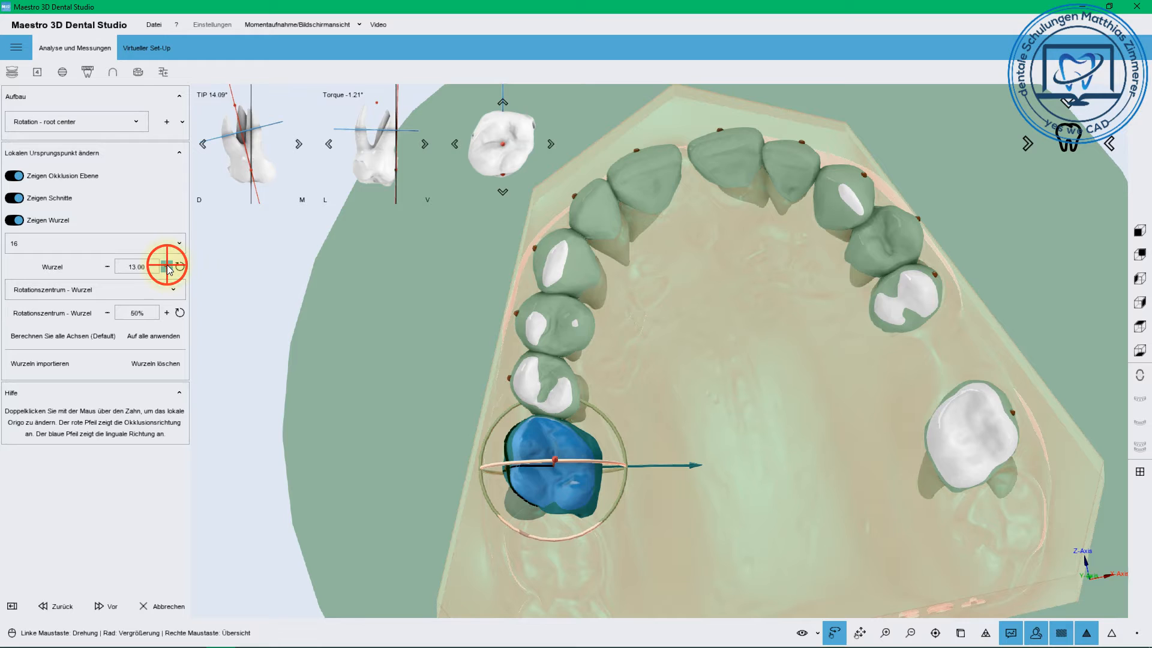
pyautogui.click(167, 266)
pyautogui.click(166, 266)
pyautogui.click(167, 266)
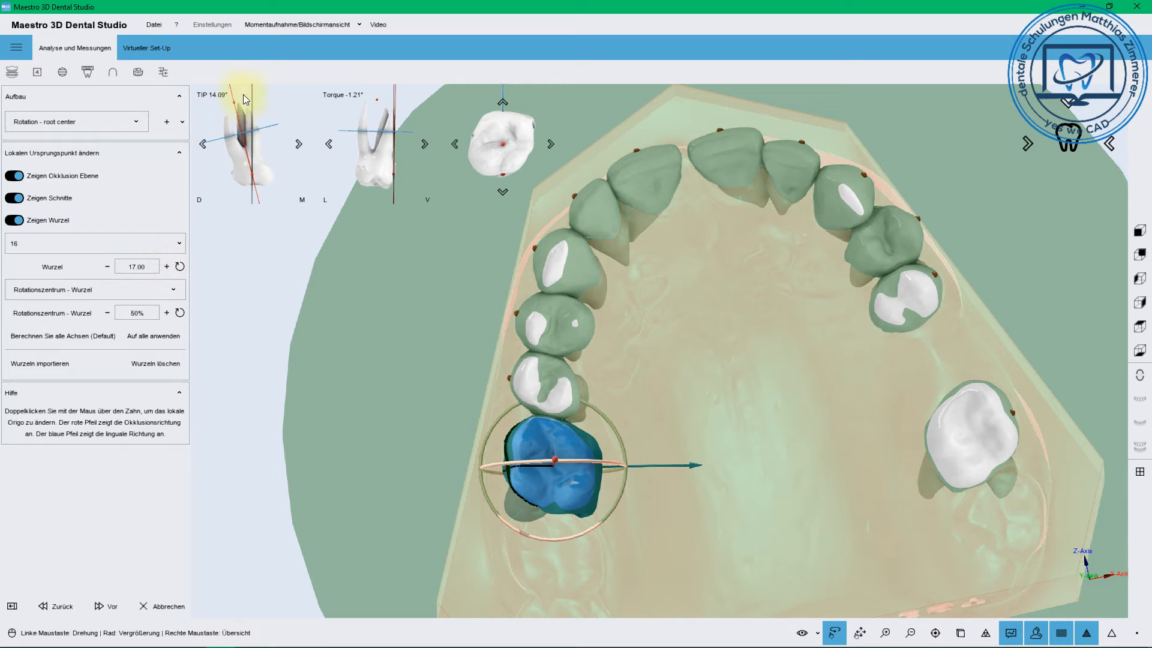
pyautogui.click(180, 266)
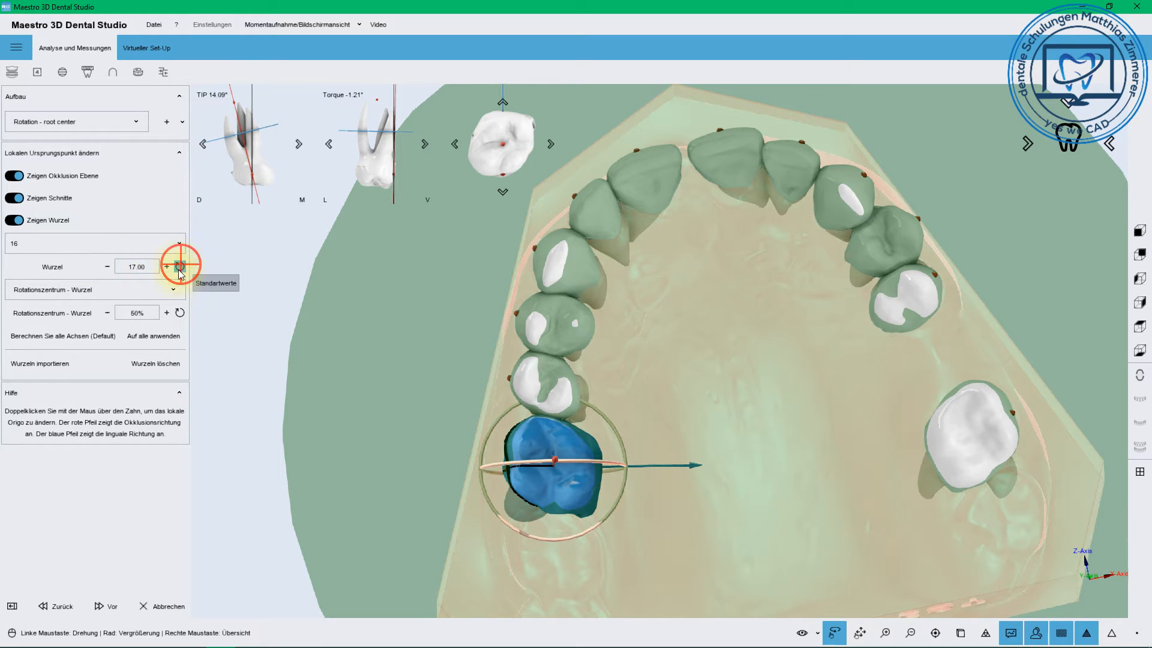
# Set the root length of tooth 16 to 11.00 and its root rotation centre to 80%.
pyautogui.click(107, 267)
pyautogui.click(107, 267)
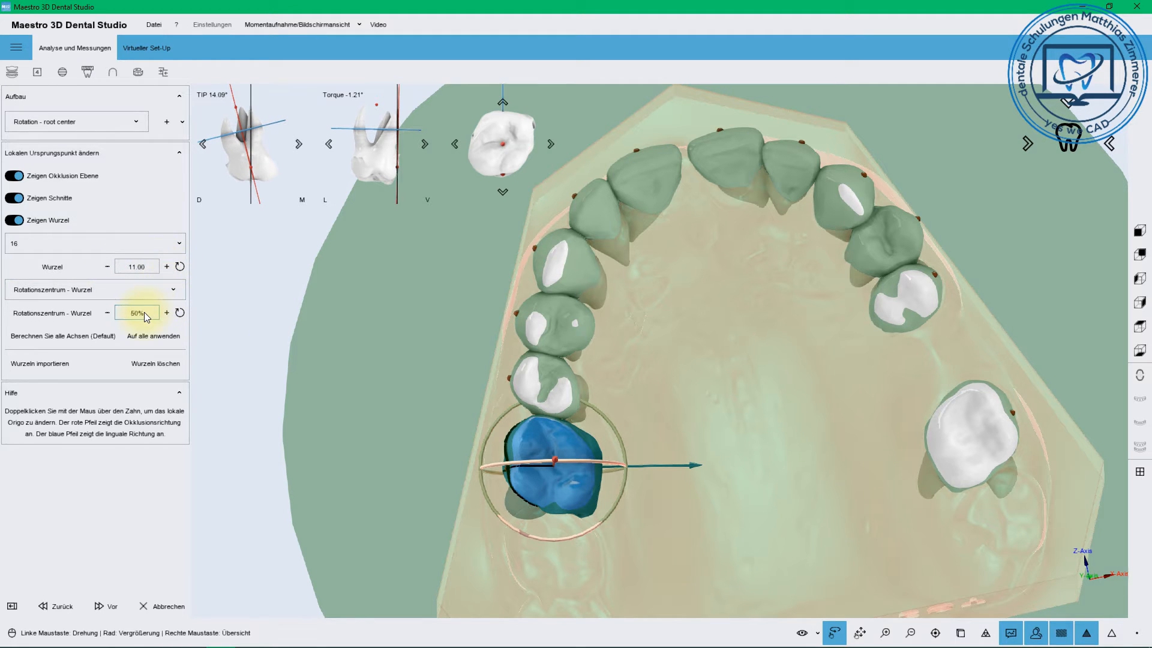
pyautogui.click(166, 313)
pyautogui.click(166, 313)
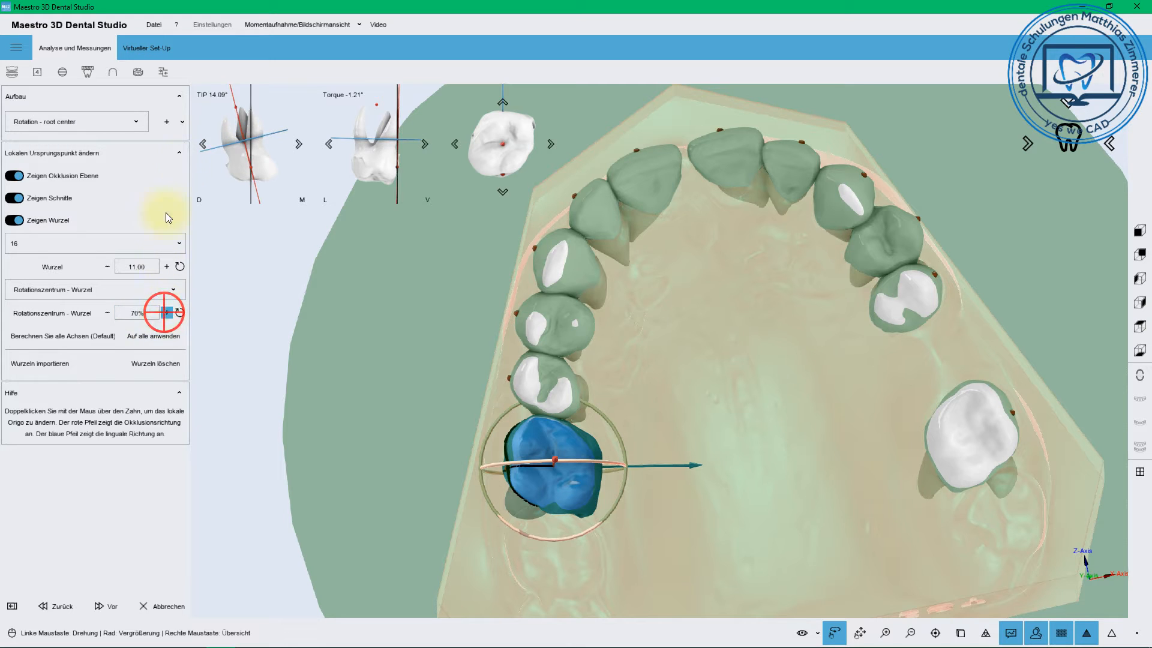
pyautogui.click(167, 313)
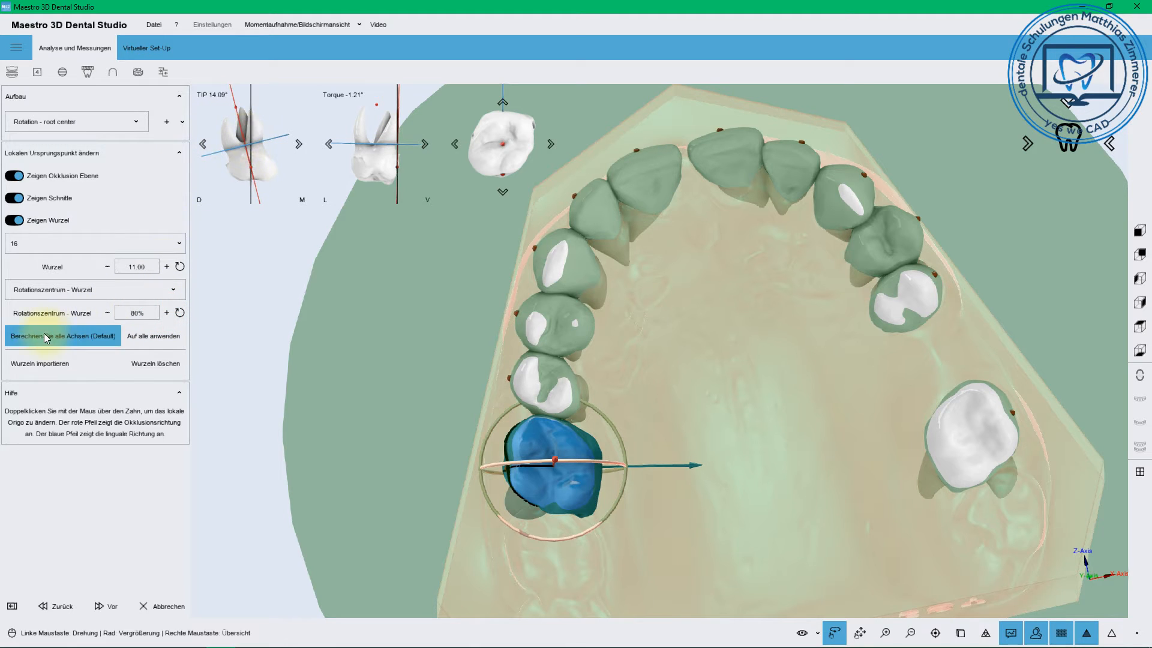
# Recalculate all tooth axes with the defaults and apply the root settings to all teeth.
pyautogui.click(86, 337)
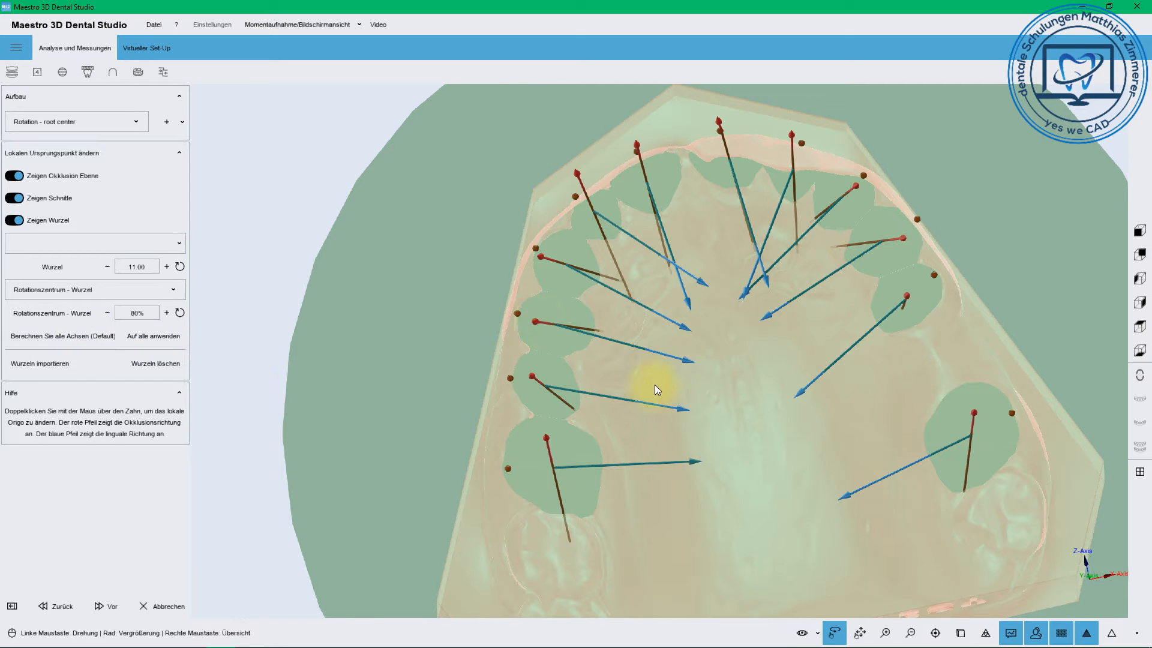
pyautogui.moveTo(654, 384)
pyautogui.mouseDown()
pyautogui.moveTo(532, 348)
pyautogui.moveTo(625, 237)
pyautogui.moveTo(582, 315)
pyautogui.moveTo(537, 348)
pyautogui.moveTo(333, 352)
pyautogui.mouseUp()
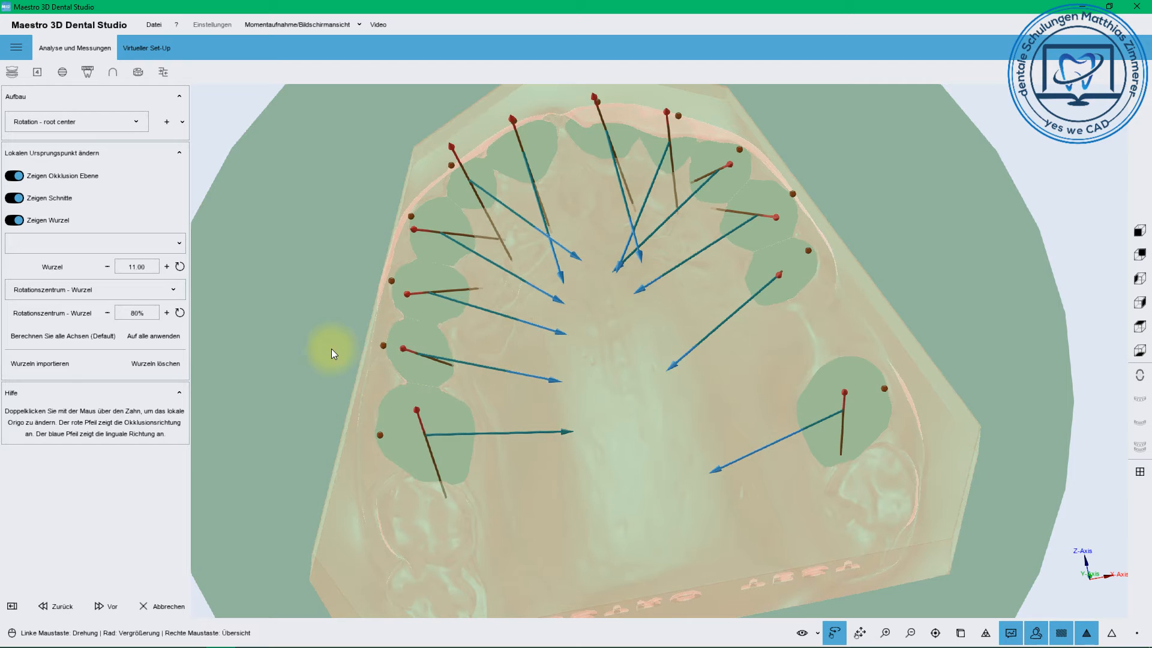
pyautogui.click(158, 337)
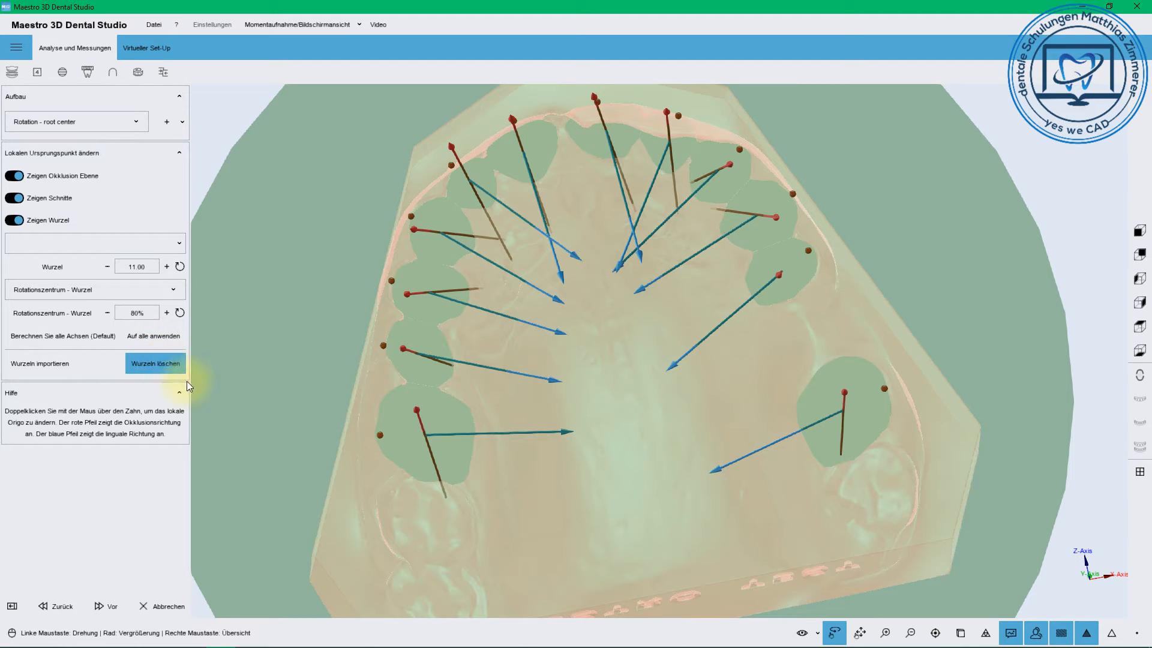
# Switch the display of Gingiva and Zähne off and on again to check the model's visibility.
pyautogui.moveTo(394, 420); pyautogui.dragTo(430, 365)
pyautogui.moveTo(471, 315); pyautogui.dragTo(325, 321)
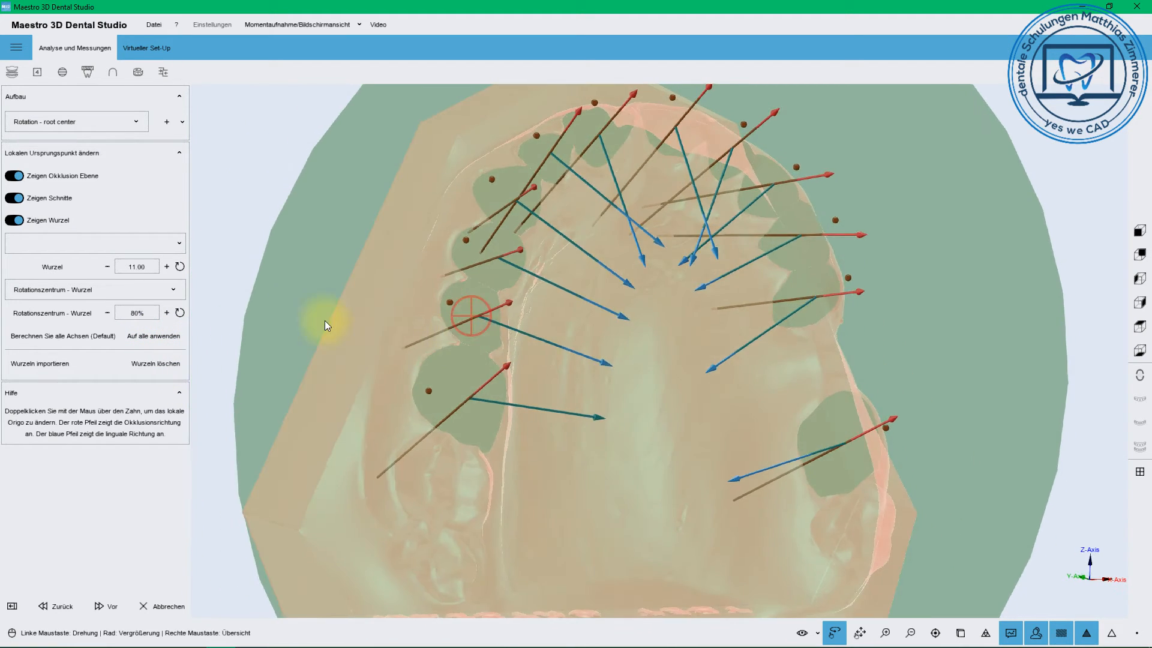
pyautogui.moveTo(402, 294); pyautogui.dragTo(413, 360)
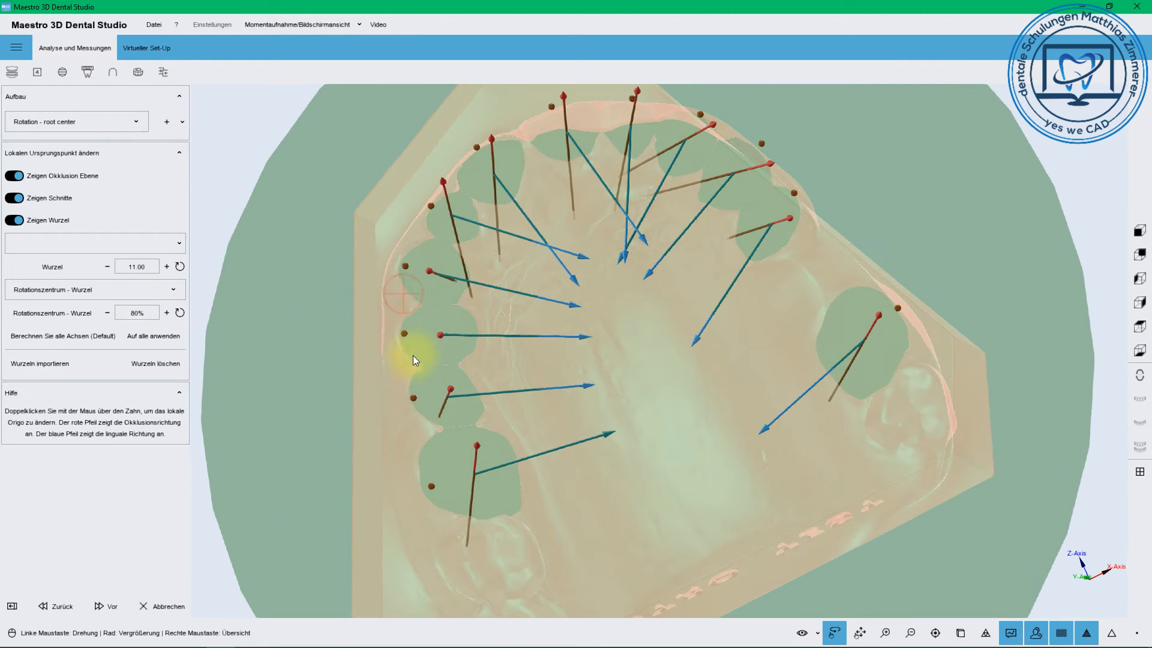
pyautogui.click(817, 633)
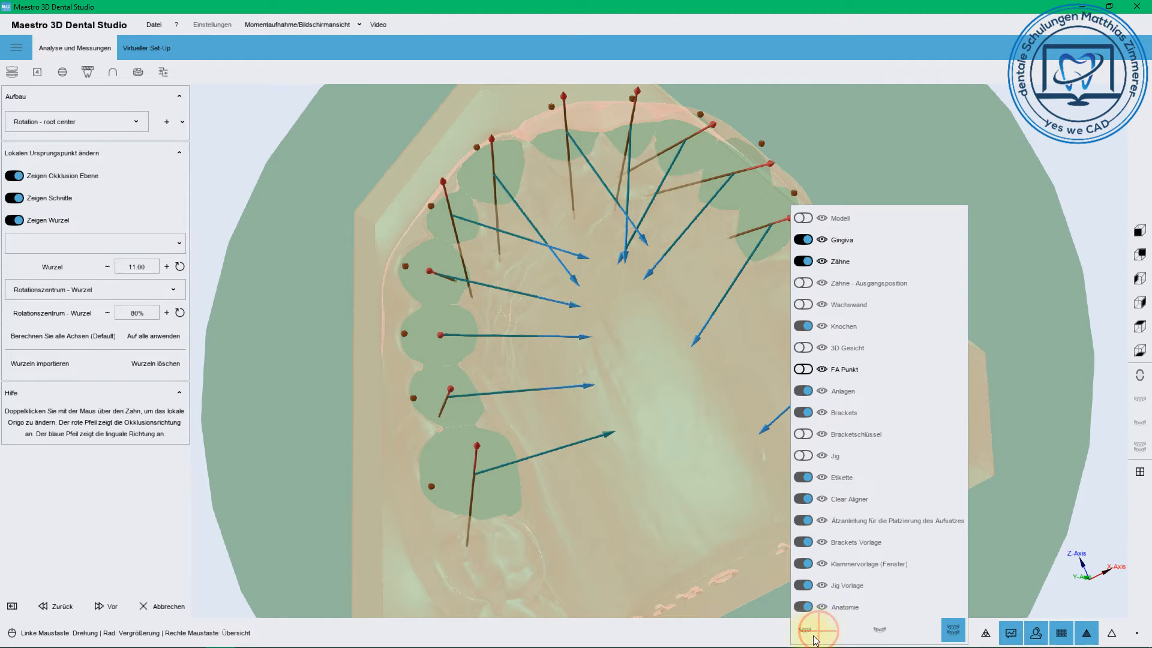
pyautogui.click(802, 240)
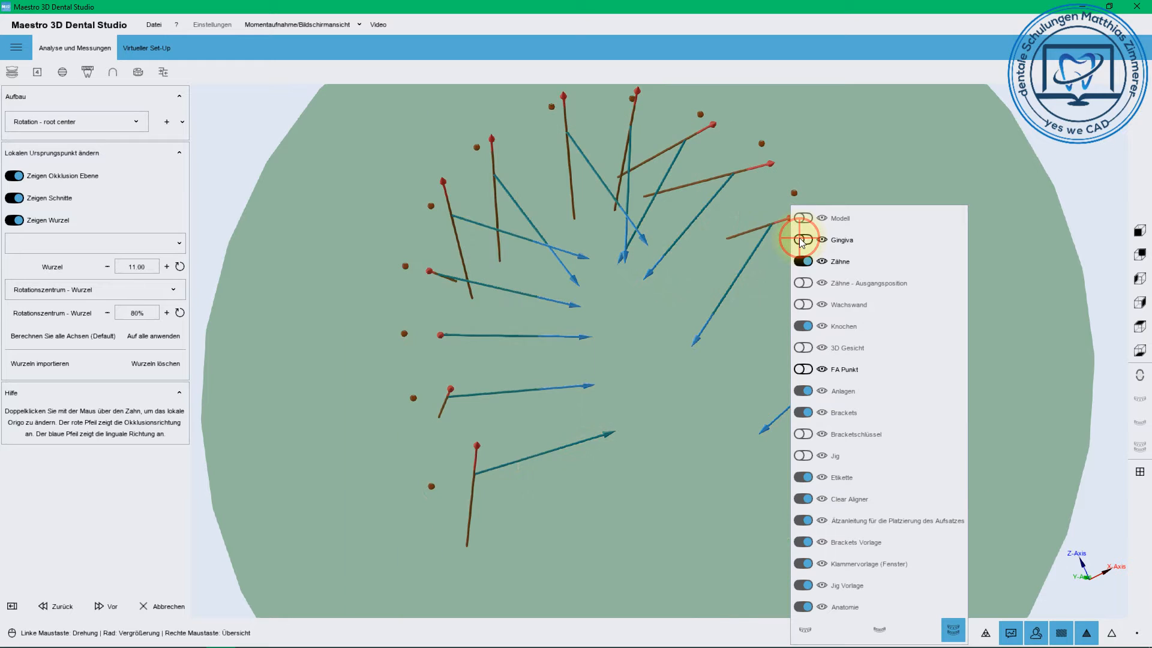
pyautogui.click(802, 240)
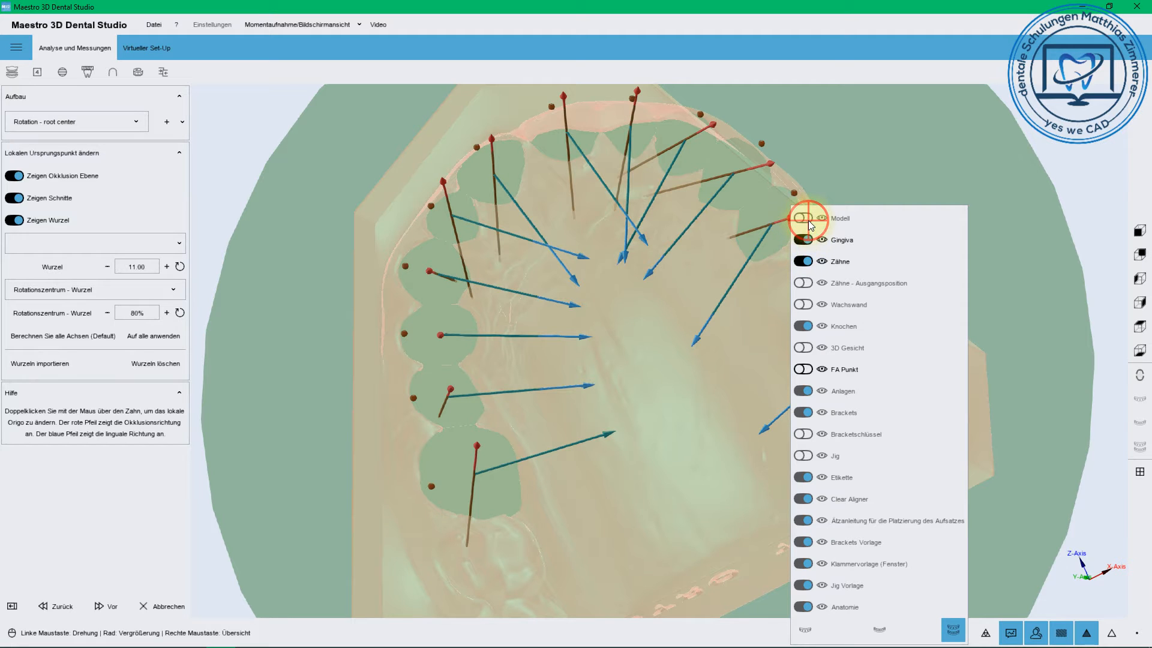
pyautogui.click(804, 262)
pyautogui.click(805, 261)
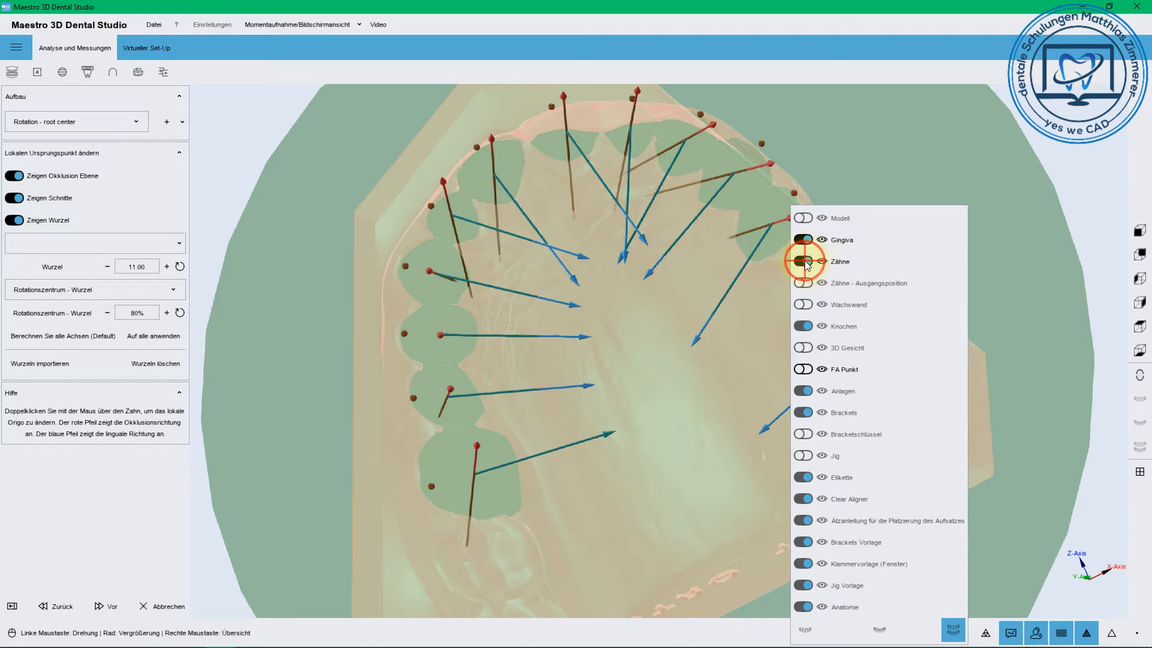
# Hide the occlusal plane and inspect the recalculated tooth axes from the side.
pyautogui.moveTo(842, 264)
pyautogui.moveTo(568, 384); pyautogui.dragTo(543, 375)
pyautogui.moveTo(682, 443); pyautogui.dragTo(572, 510)
pyautogui.click(550, 353)
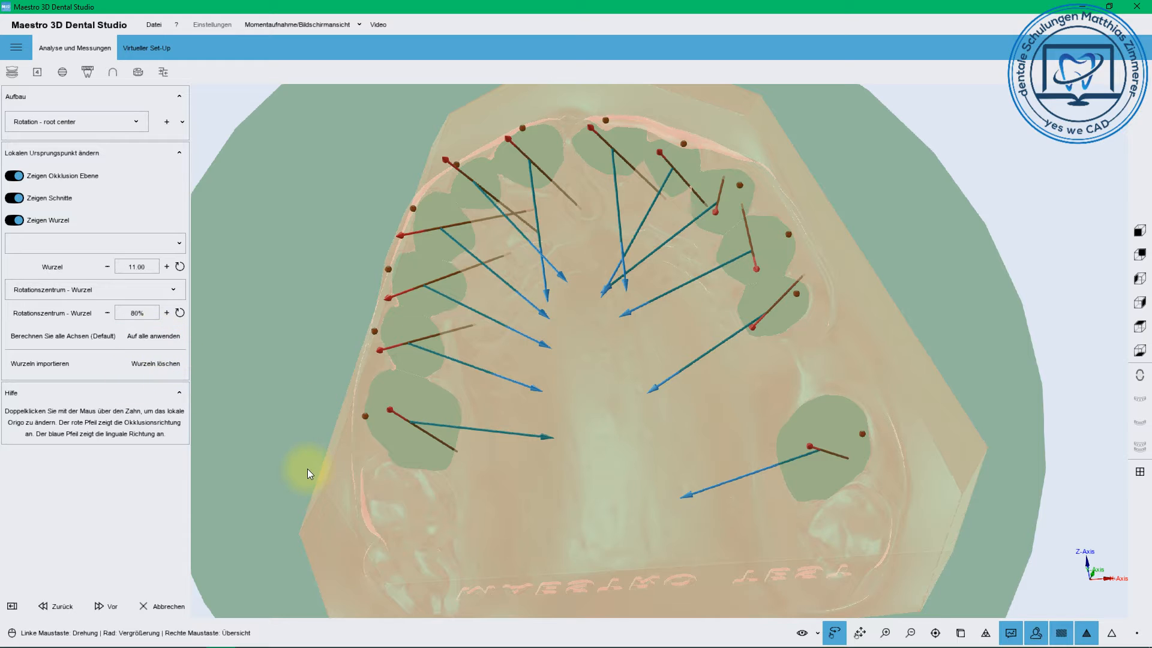
pyautogui.moveTo(547, 537); pyautogui.dragTo(834, 192)
pyautogui.click(13, 176)
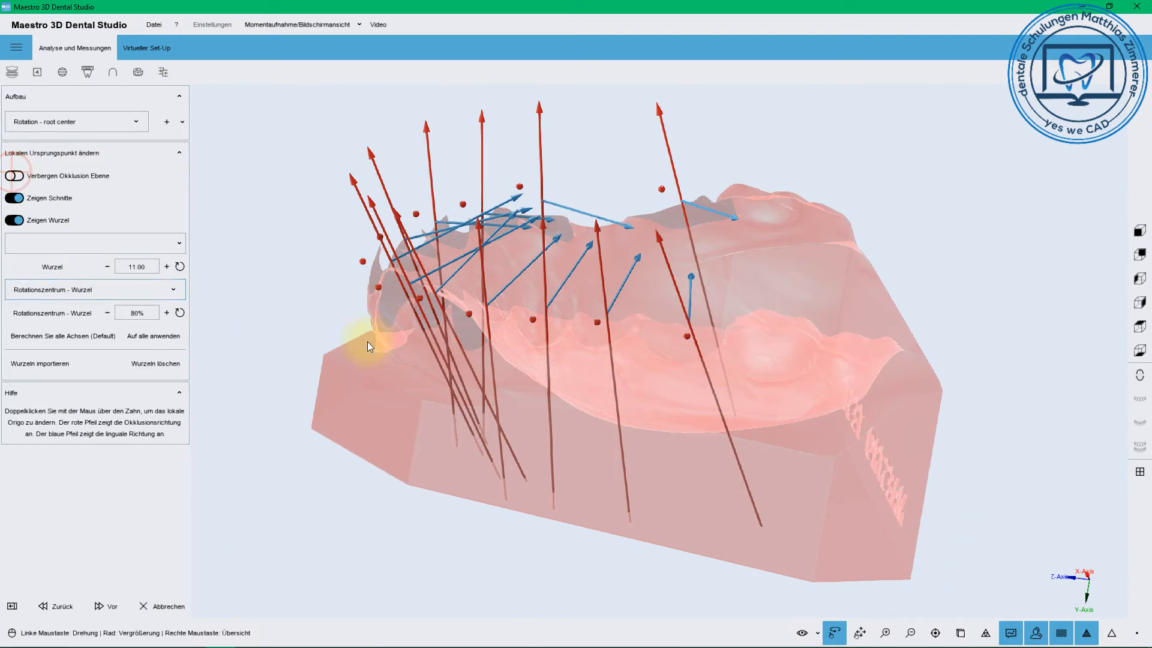
pyautogui.moveTo(548, 381); pyautogui.dragTo(563, 372)
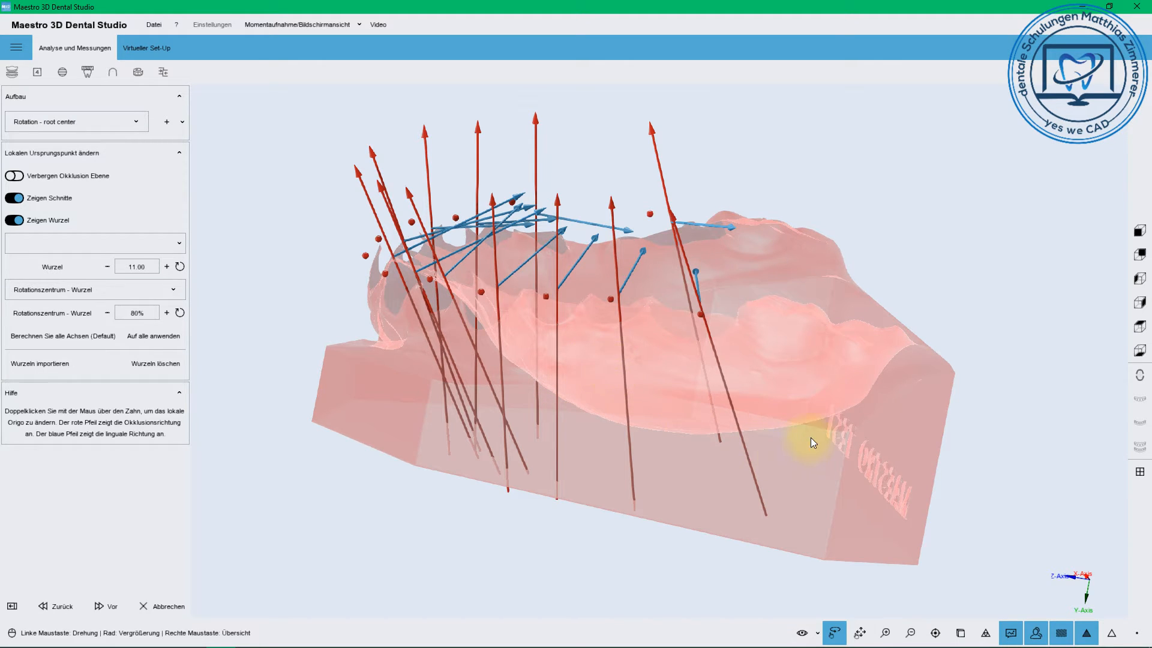
pyautogui.moveTo(811, 437); pyautogui.dragTo(778, 436)
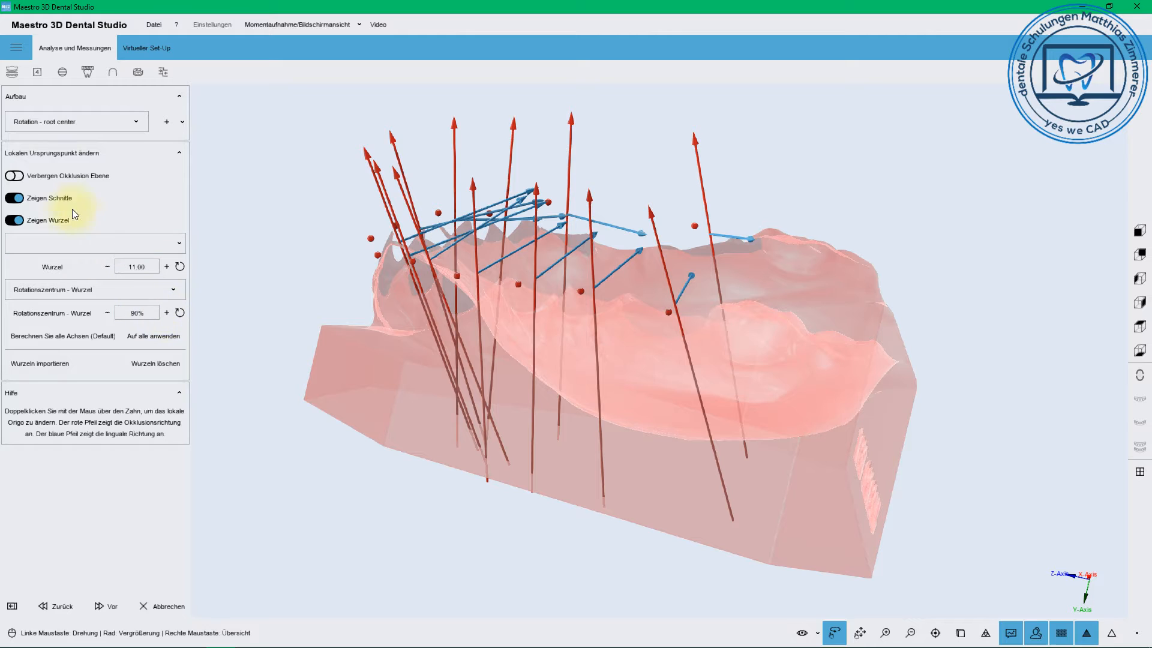
# Toggle the display of Zähne, reset the root rotation centre to its default and cancel the tooth-axis set-up.
pyautogui.click(802, 633)
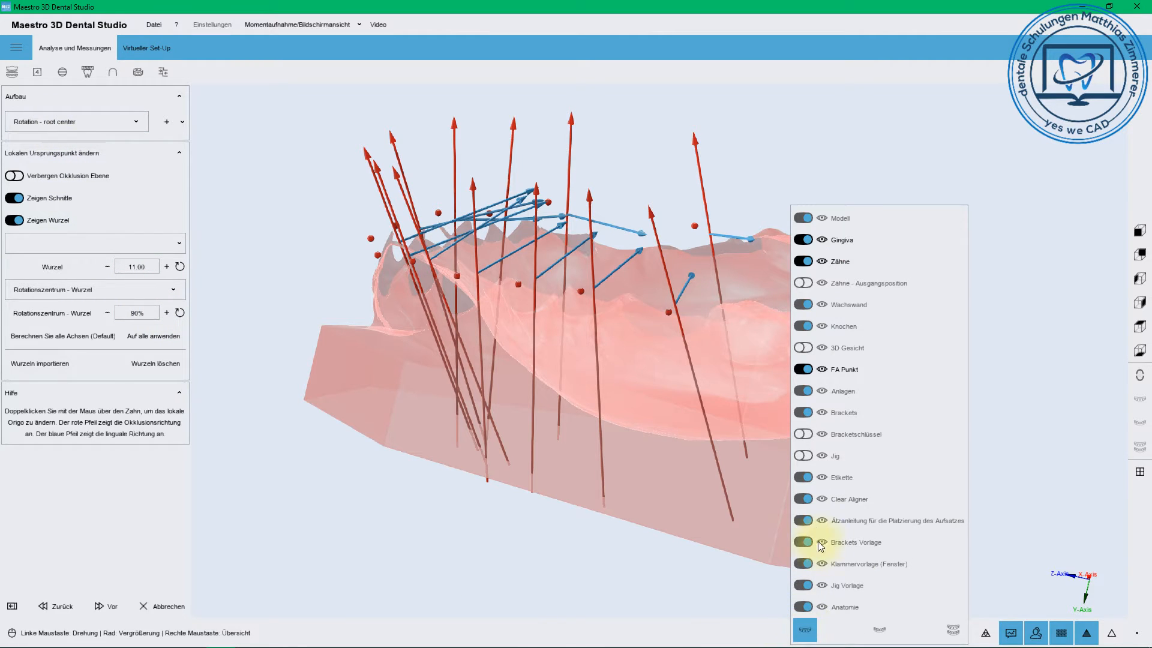
pyautogui.click(803, 262)
pyautogui.moveTo(771, 199); pyautogui.dragTo(675, 409)
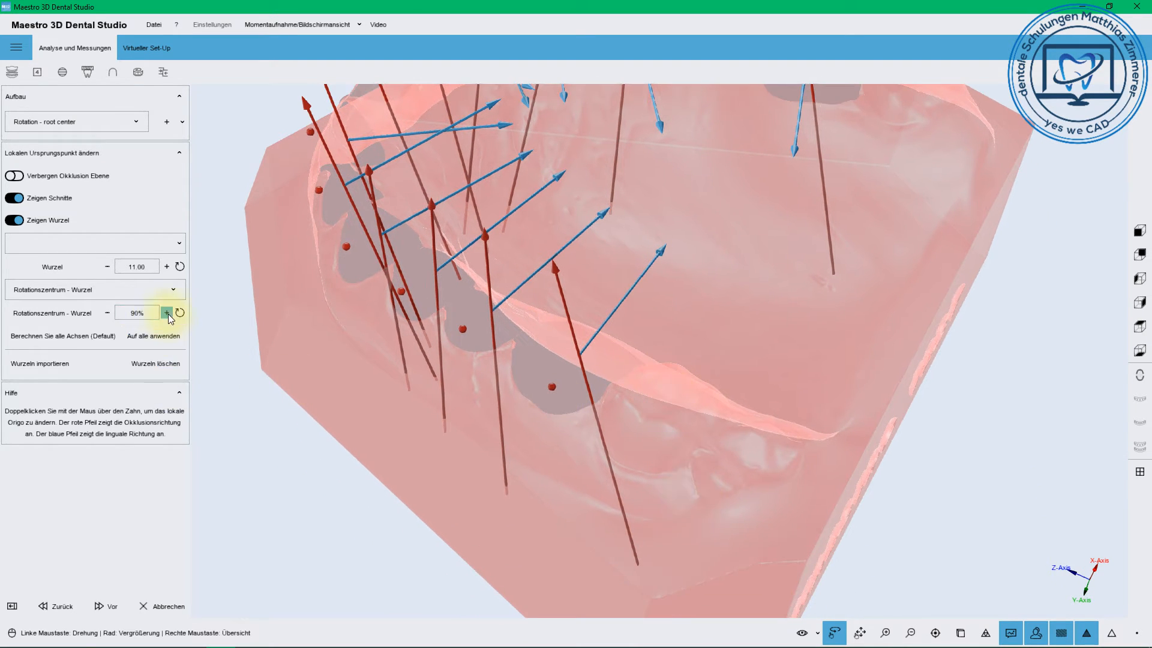
pyautogui.click(179, 312)
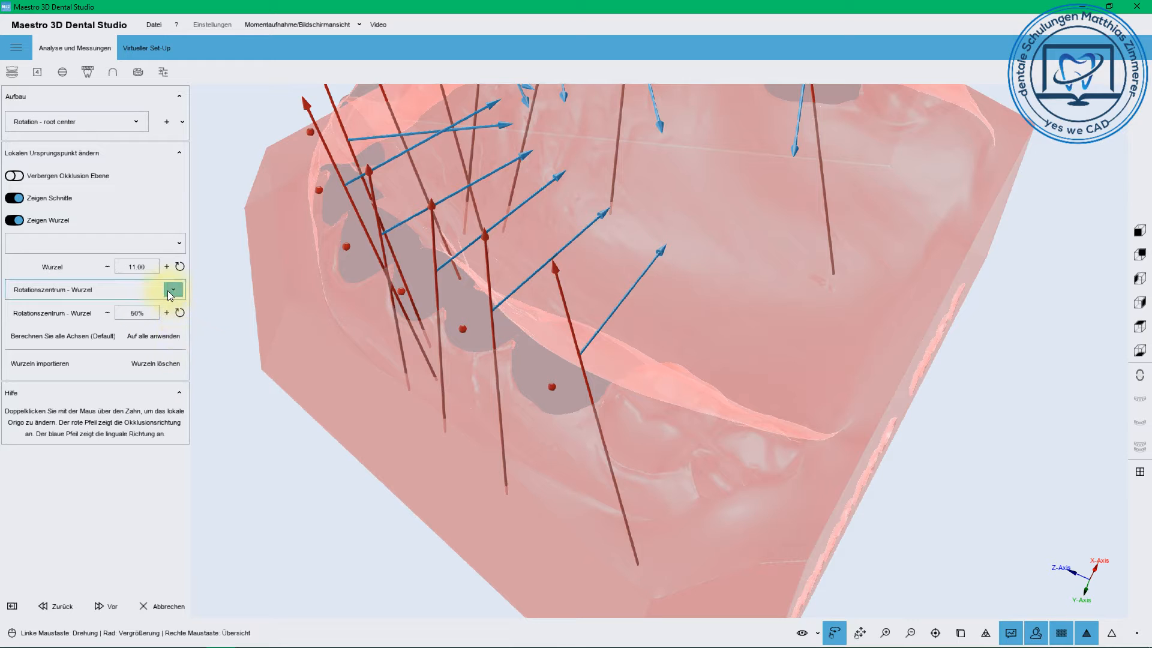
pyautogui.moveTo(450, 334); pyautogui.dragTo(403, 395)
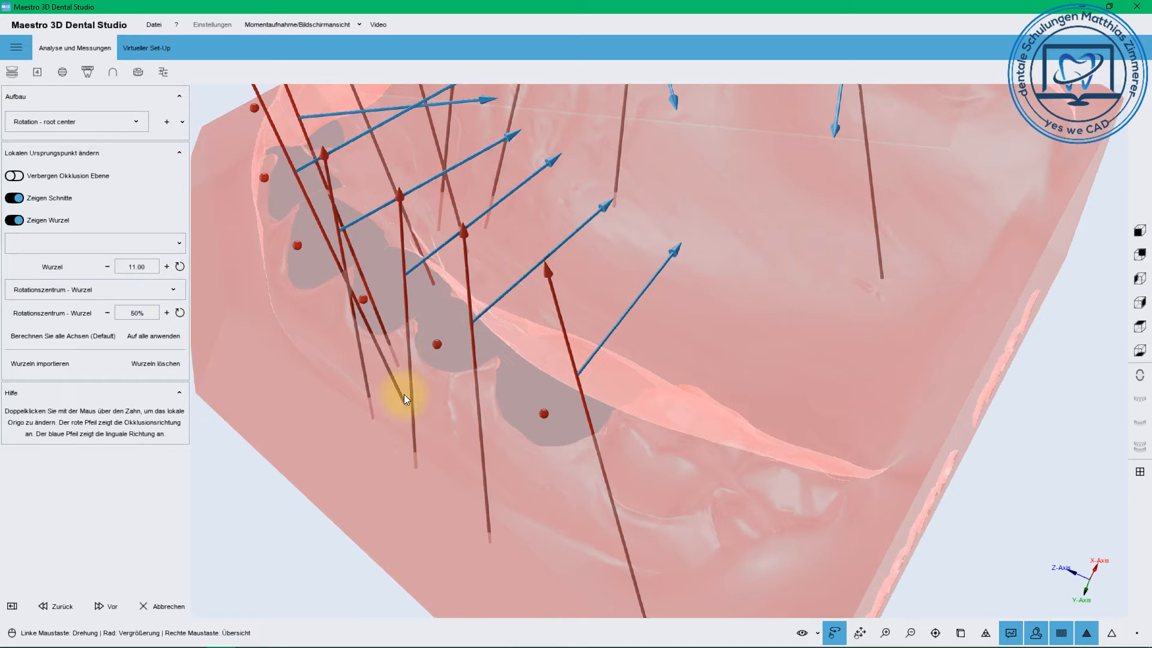
pyautogui.click(180, 603)
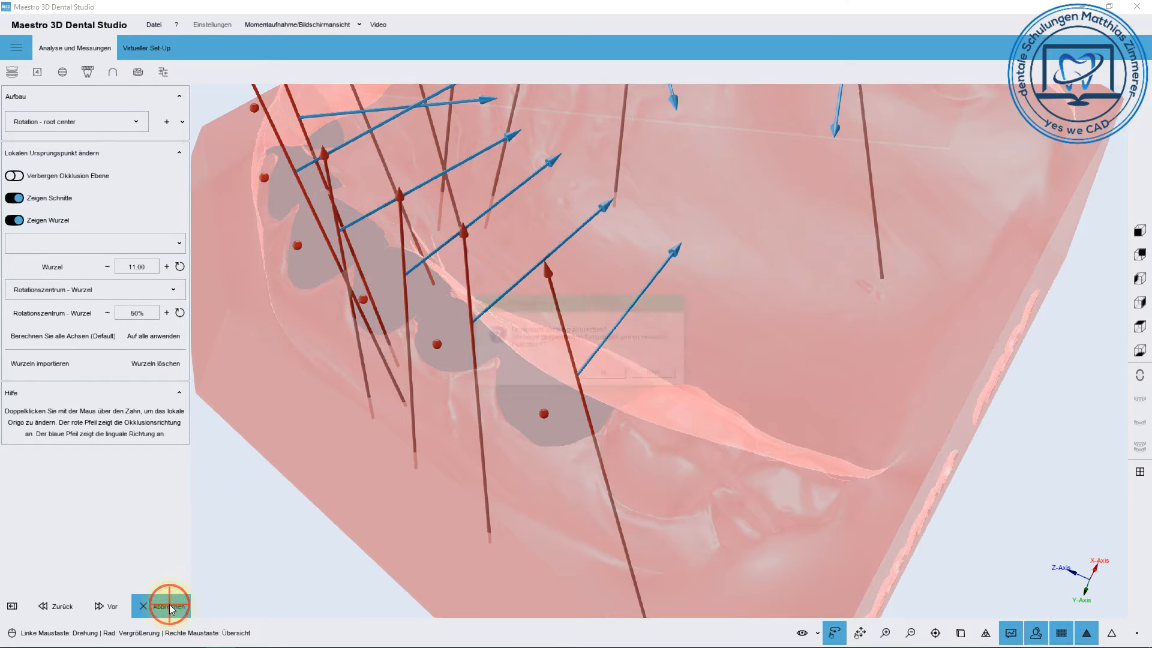
pyautogui.click(605, 374)
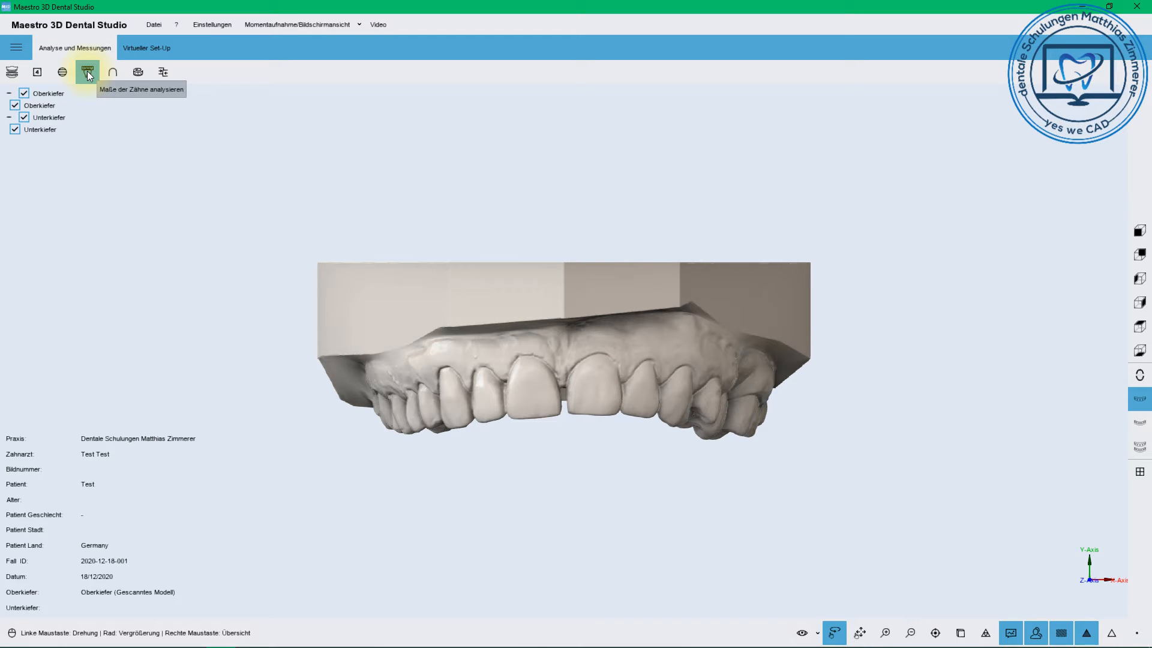
# Reopen the tooth measurement analysis and proceed through tooth segmentation to the local origin set-up.
pyautogui.click(88, 71)
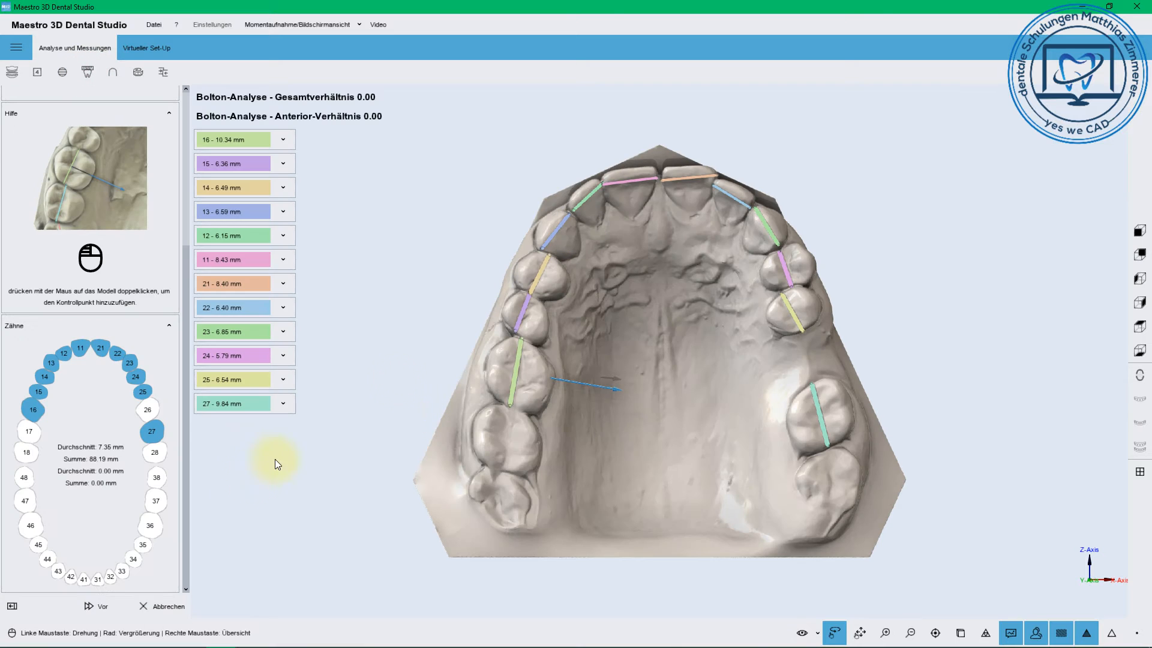
pyautogui.click(99, 603)
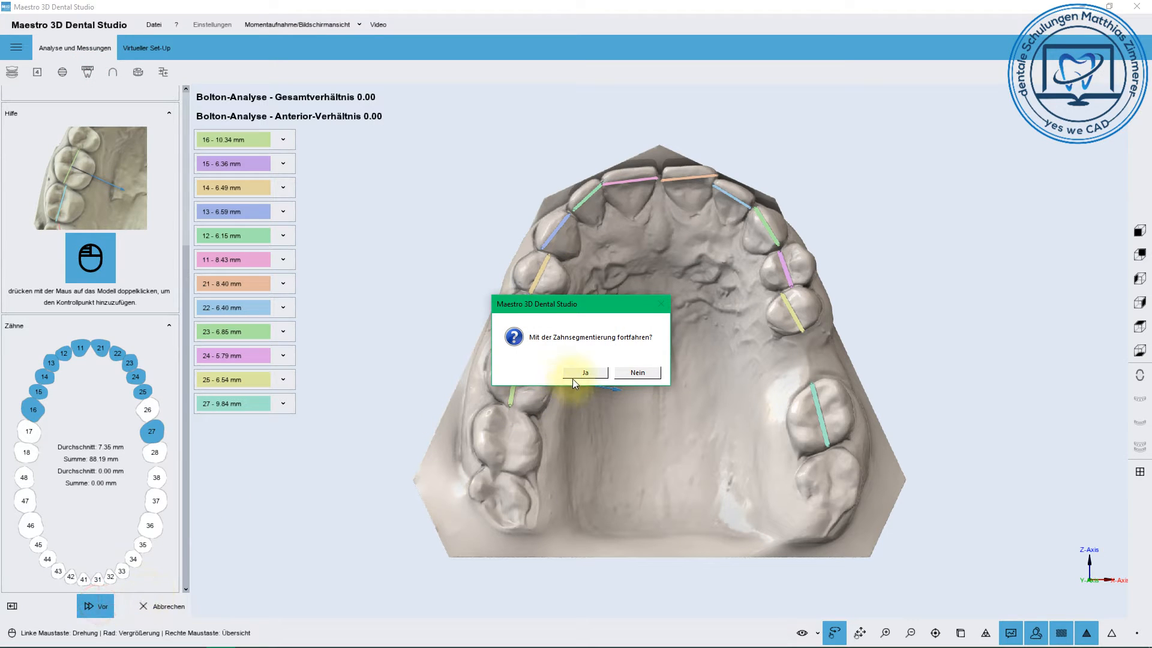
pyautogui.click(609, 373)
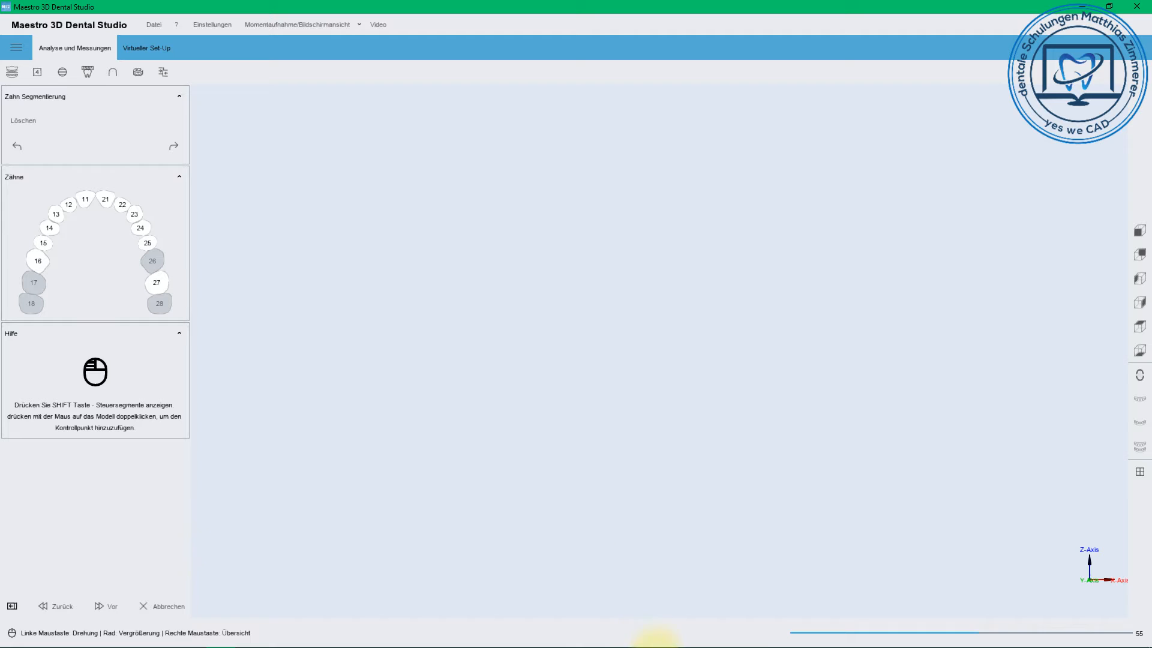
pyautogui.moveTo(754, 642)
pyautogui.click(162, 636)
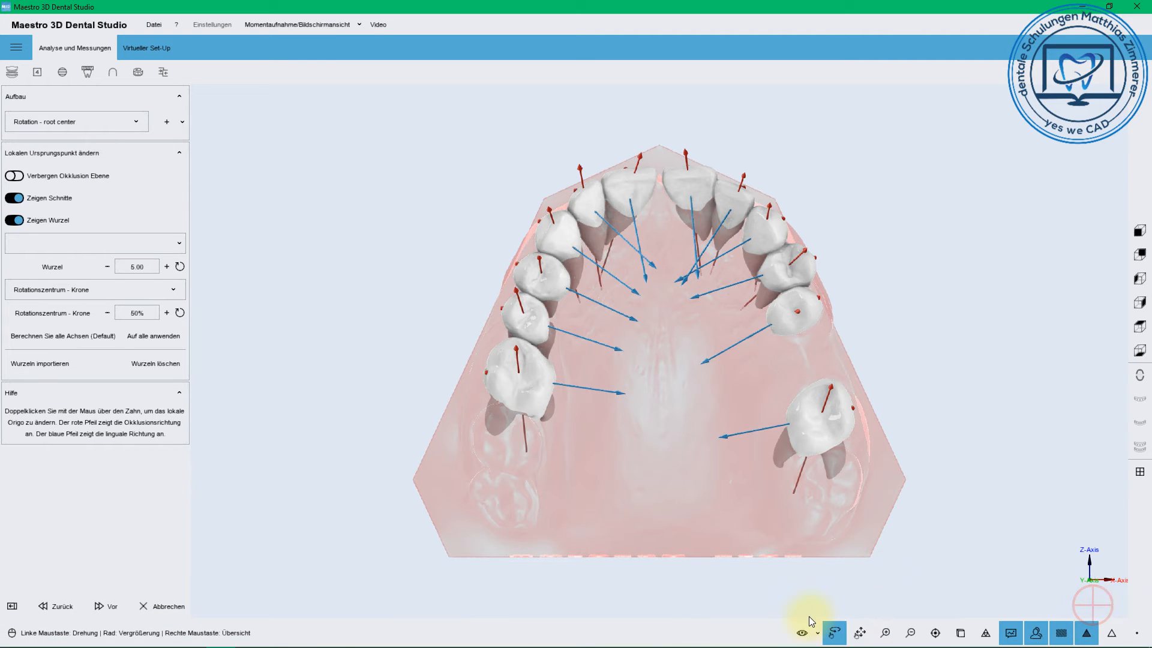
# Select tooth 16 for editing its root and local axes.
pyautogui.moveTo(686, 472)
pyautogui.mouseDown()
pyautogui.moveTo(675, 403)
pyautogui.moveTo(691, 472)
pyautogui.mouseUp()
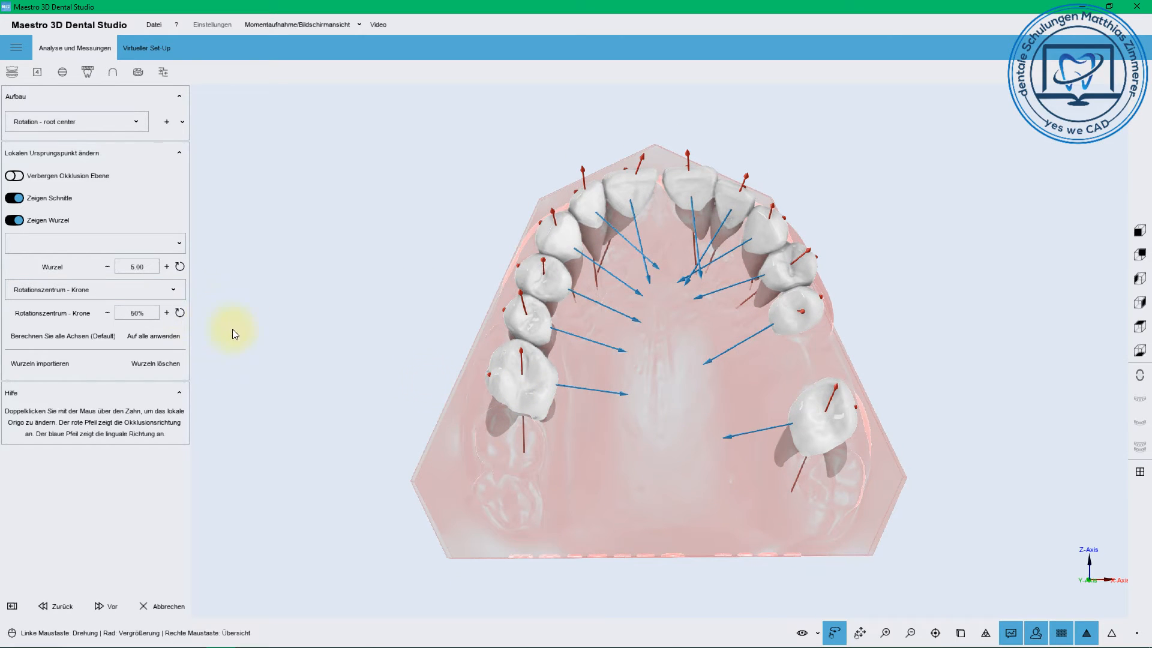
pyautogui.moveTo(738, 285); pyautogui.dragTo(826, 304)
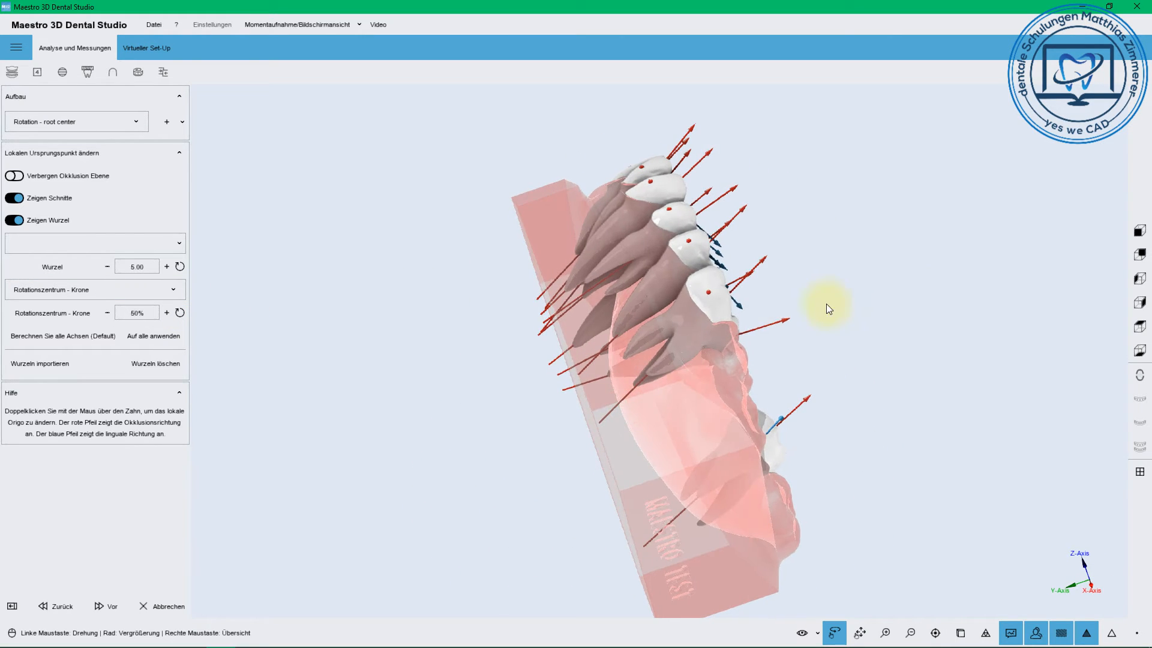
pyautogui.click(723, 313)
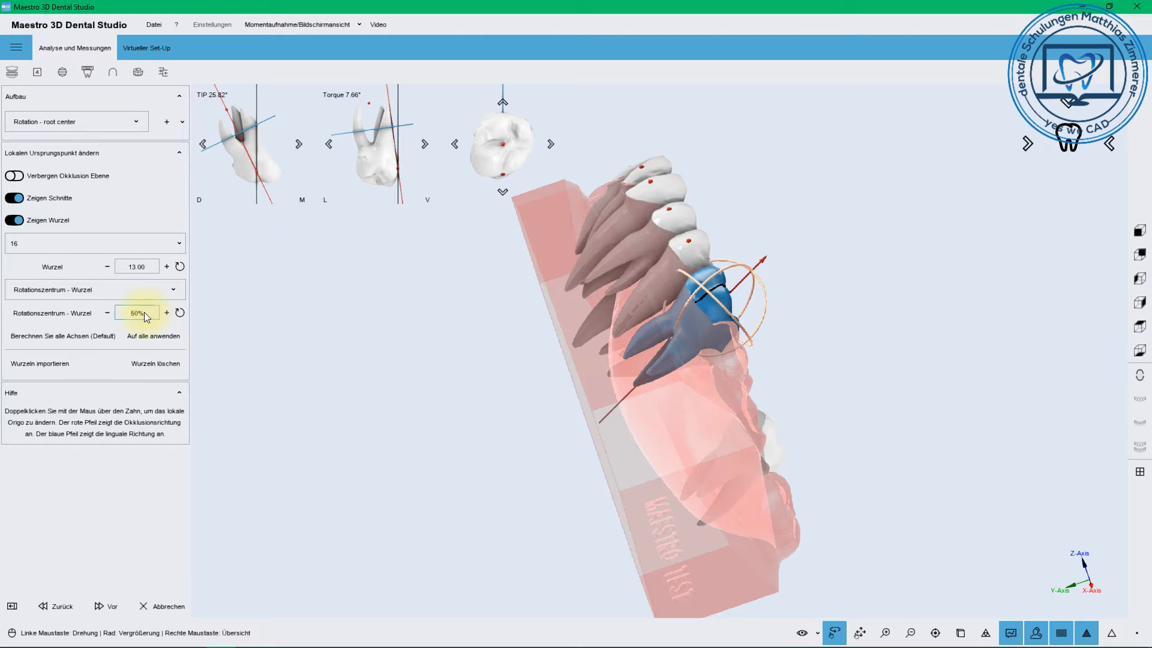
# Try a root rotation centre of 60% and a root length of 11.00 on tooth 16, and reset both to their defaults.
pyautogui.click(166, 313)
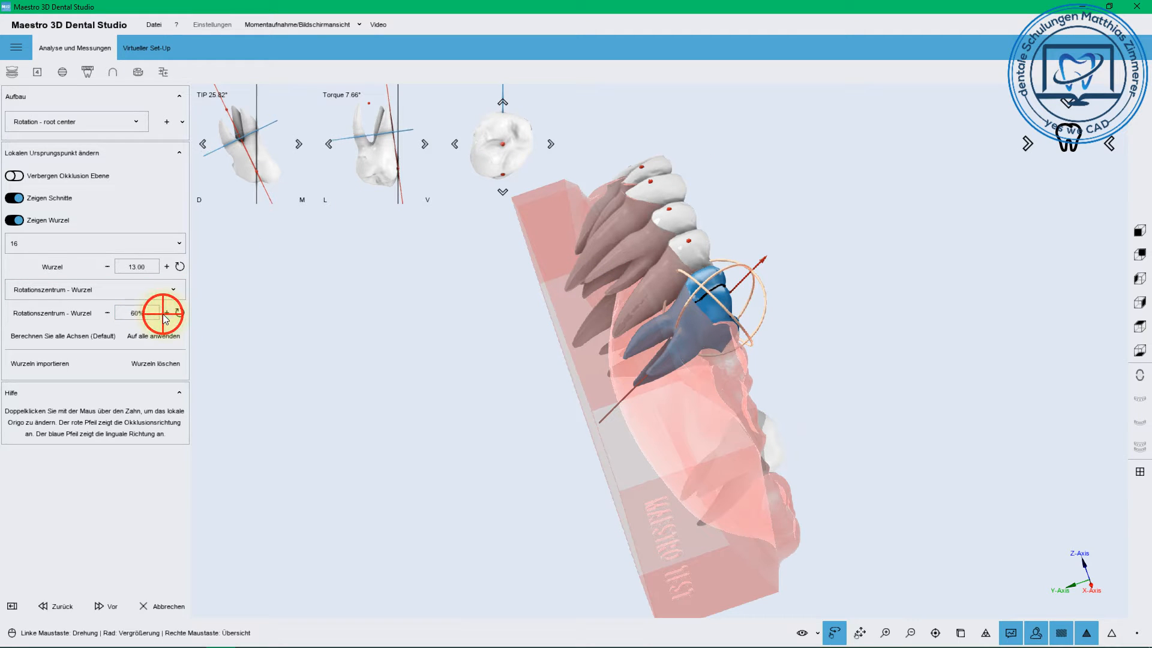
pyautogui.click(107, 313)
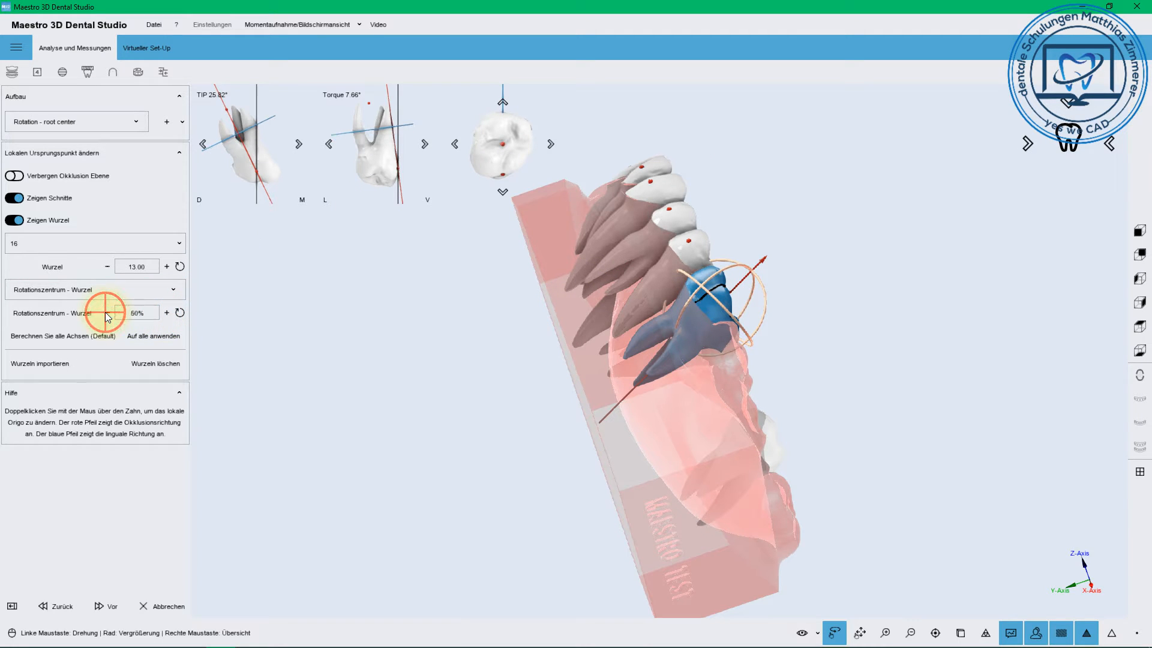
pyautogui.click(106, 266)
pyautogui.click(106, 265)
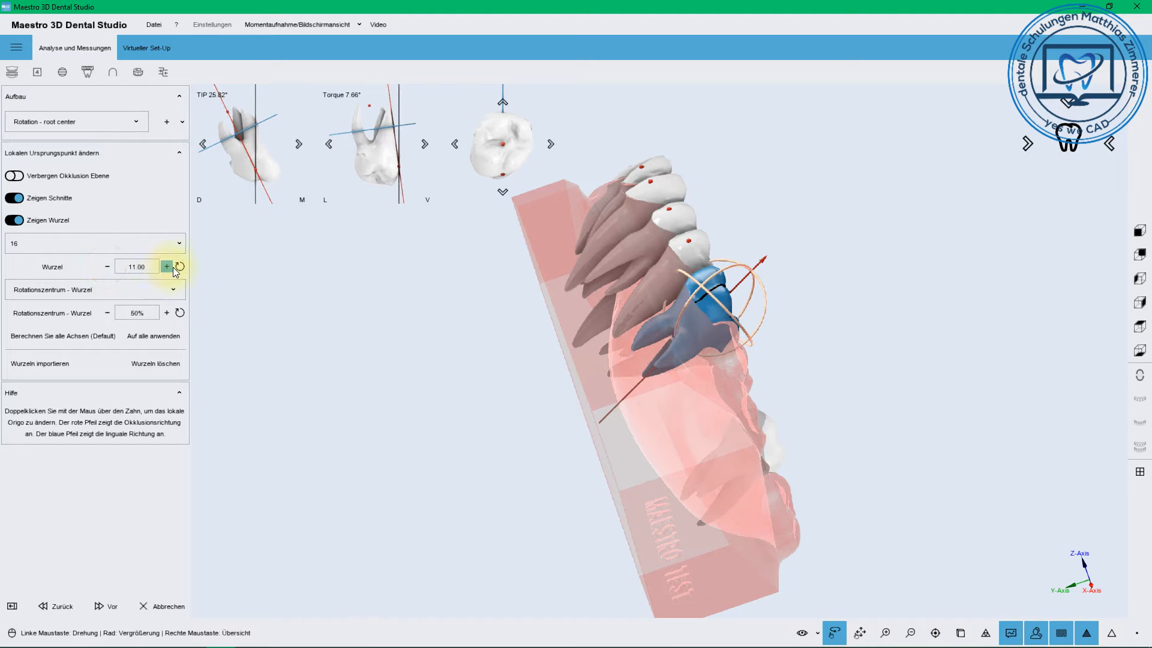
pyautogui.click(179, 266)
pyautogui.click(180, 312)
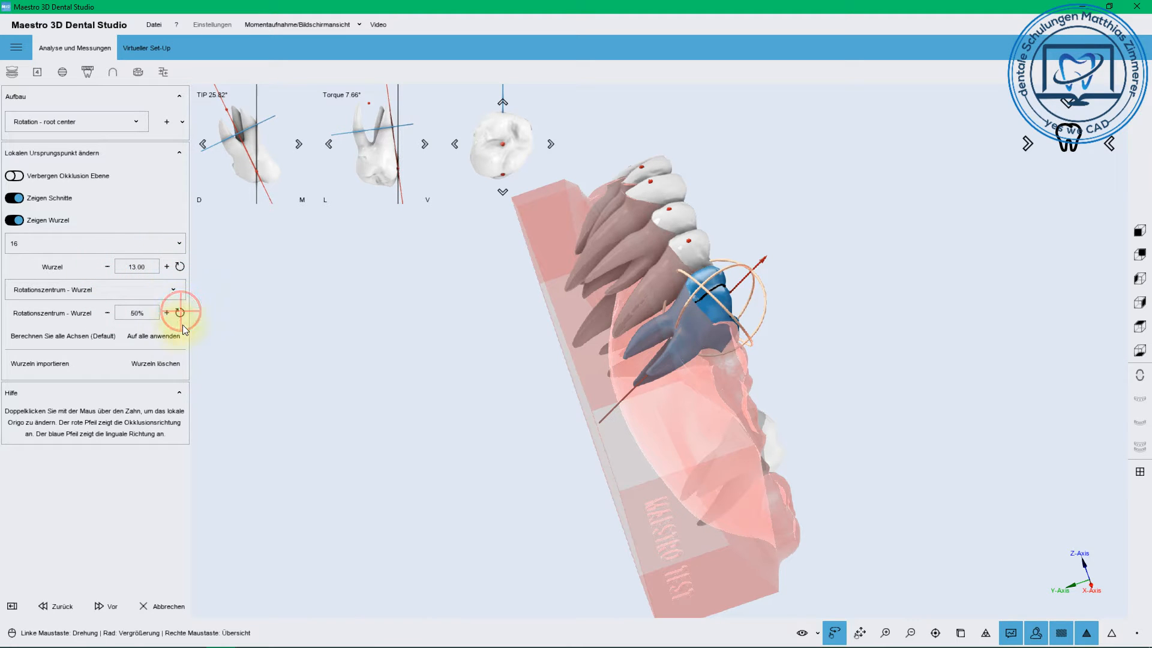
# Rotate tooth 16's local axes to a tip of about 17.76° and torque of about -4.46°, and nudge their origin in the occlusal view.
pyautogui.moveTo(554, 328); pyautogui.dragTo(478, 407)
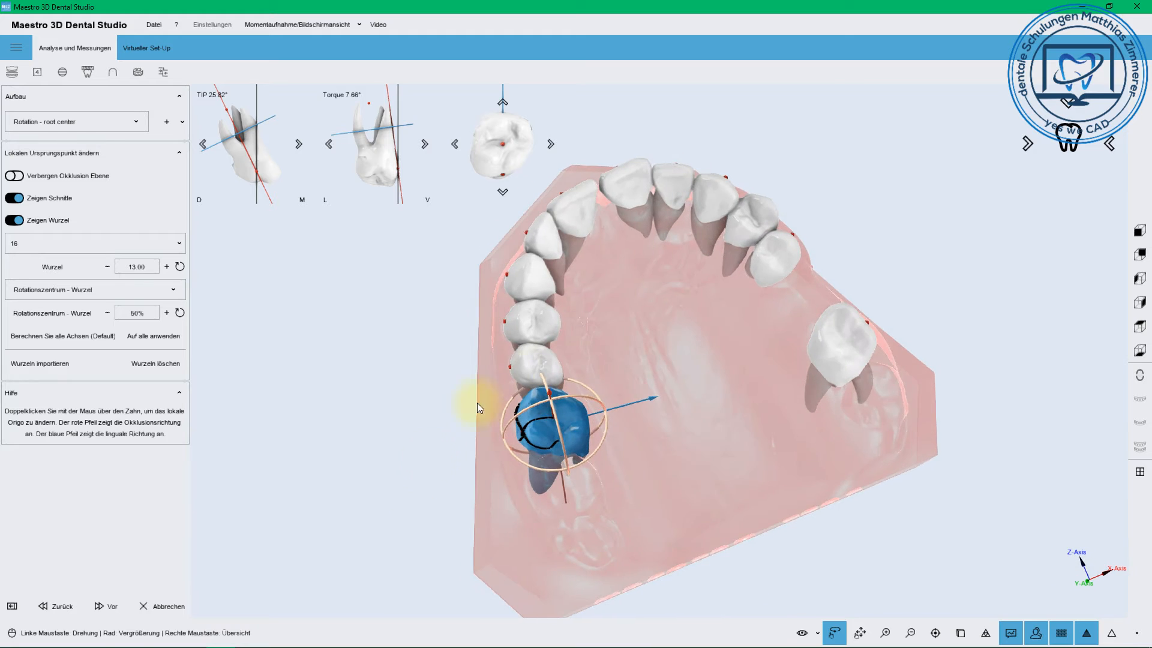
pyautogui.moveTo(646, 414); pyautogui.dragTo(579, 461)
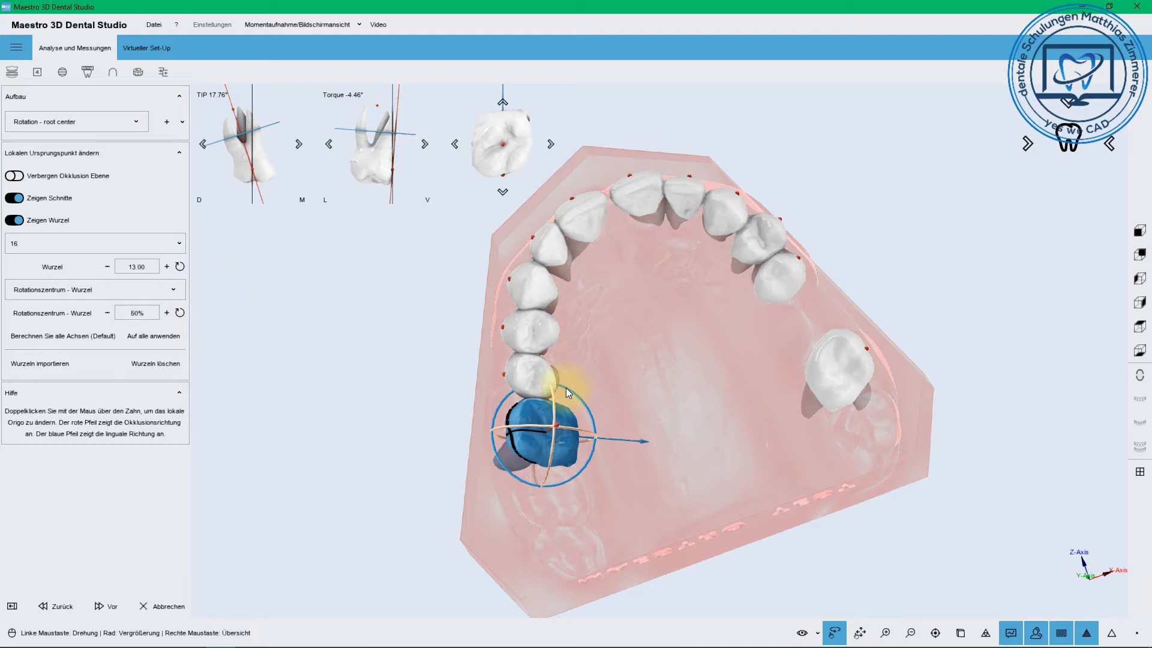
pyautogui.moveTo(731, 408); pyautogui.dragTo(666, 451)
pyautogui.click(508, 106)
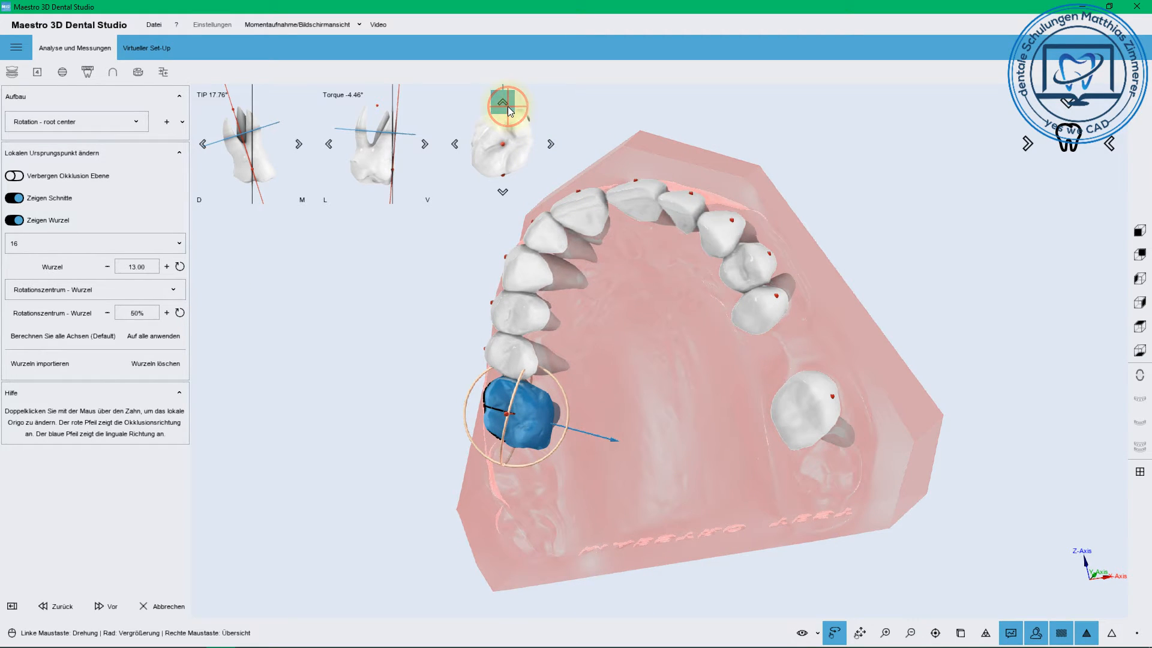
pyautogui.click(548, 147)
# Adjust the torque of tooth 16's local axis stepwise to 0.54°.
pyautogui.click(331, 144)
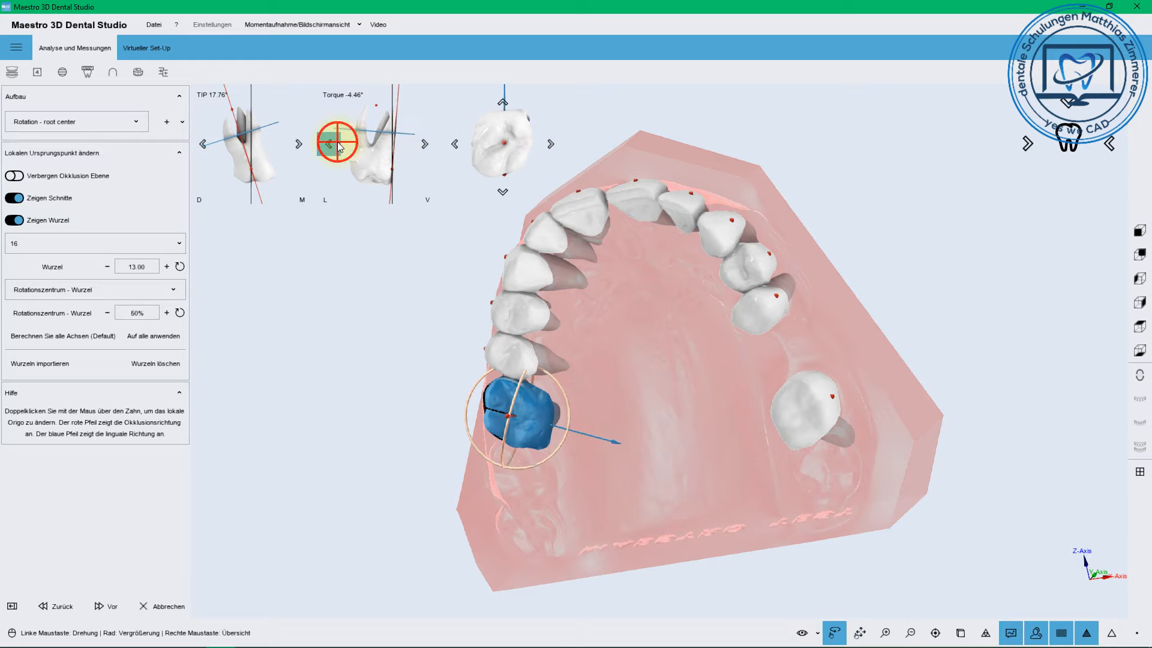
pyautogui.click(329, 144)
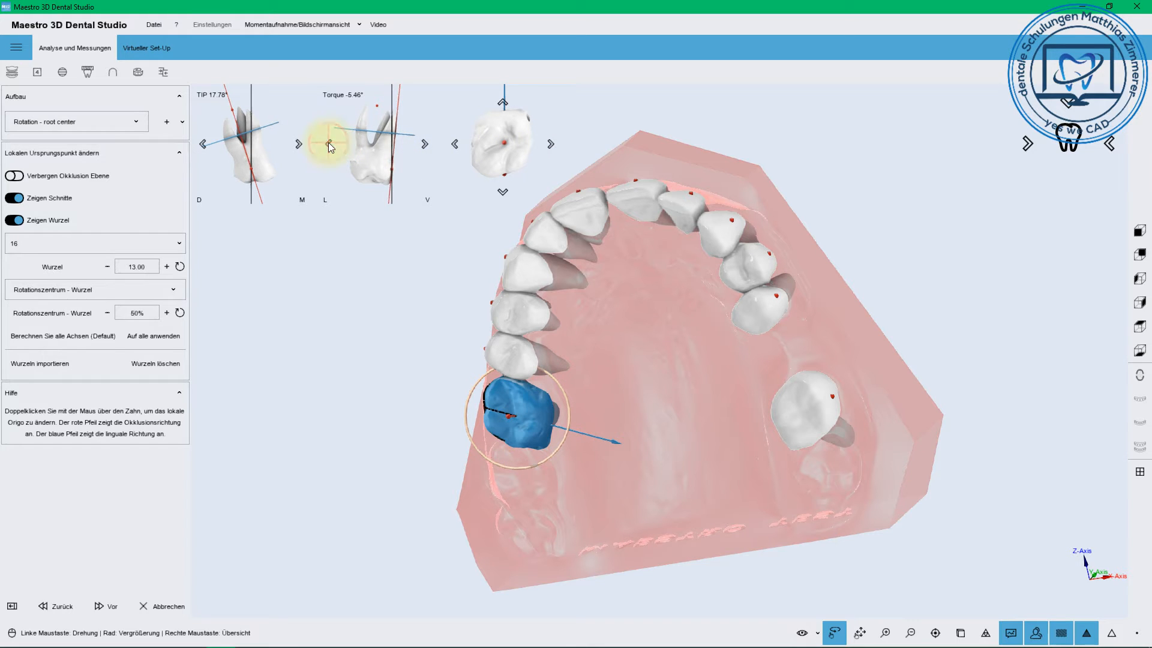
pyautogui.click(423, 143)
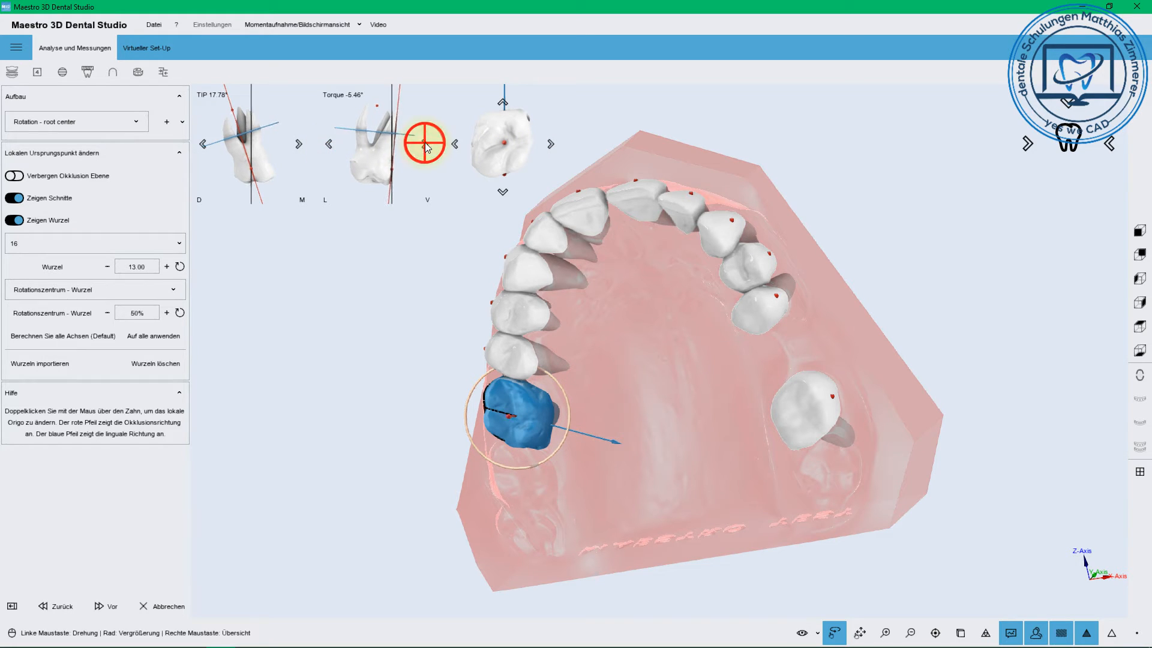
pyautogui.click(425, 143)
pyautogui.click(424, 144)
pyautogui.click(424, 143)
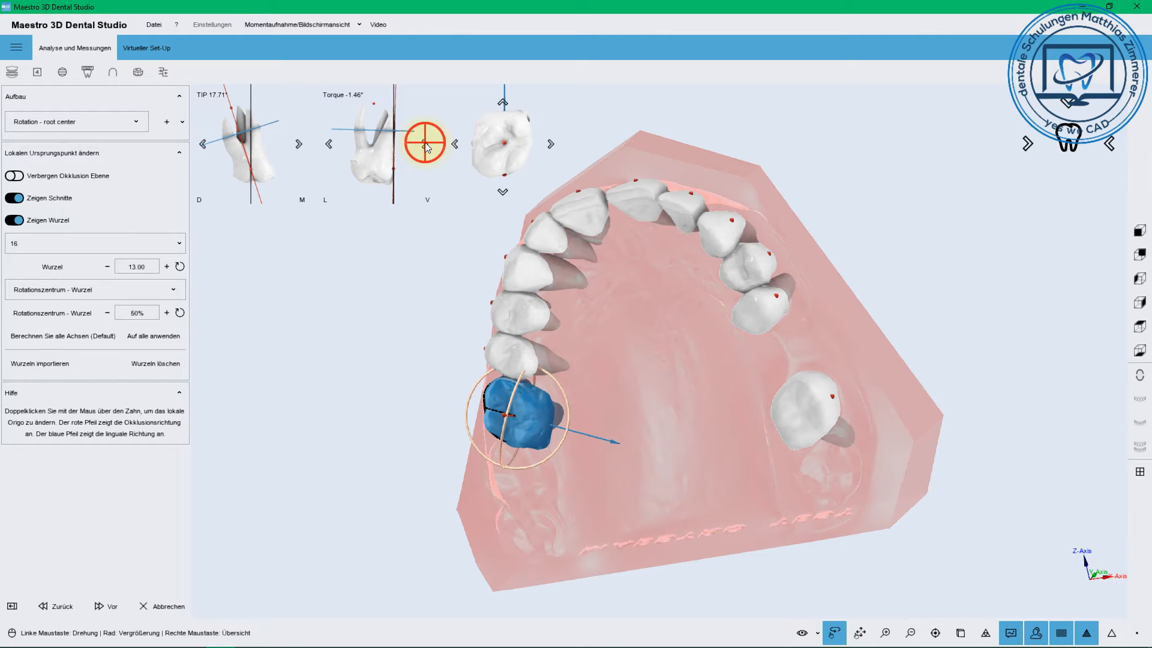
pyautogui.click(424, 144)
# Reduce the tip of tooth 16's local axis to 8.71°.
pyautogui.click(298, 145)
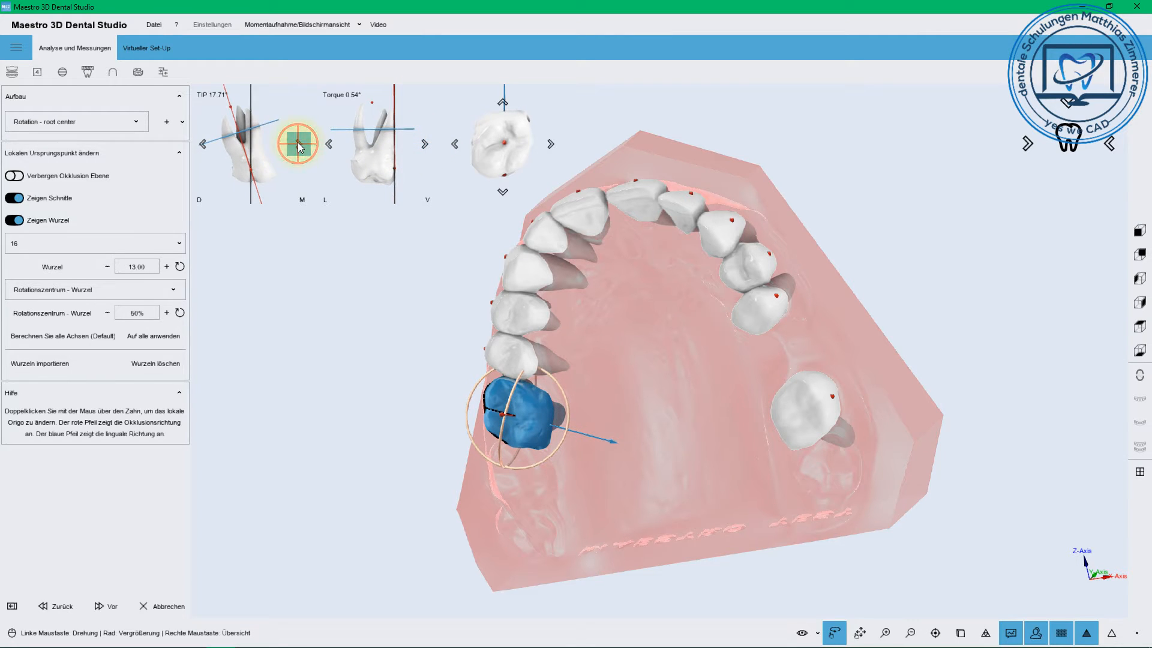
pyautogui.click(298, 145)
pyautogui.click(299, 144)
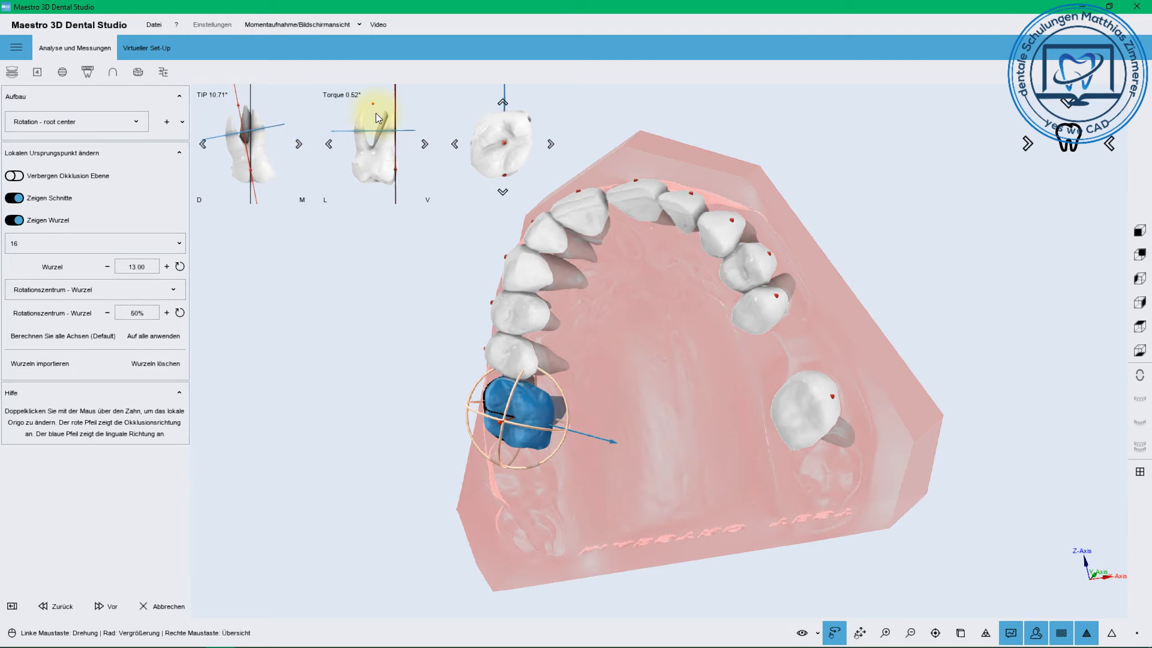
pyautogui.click(299, 144)
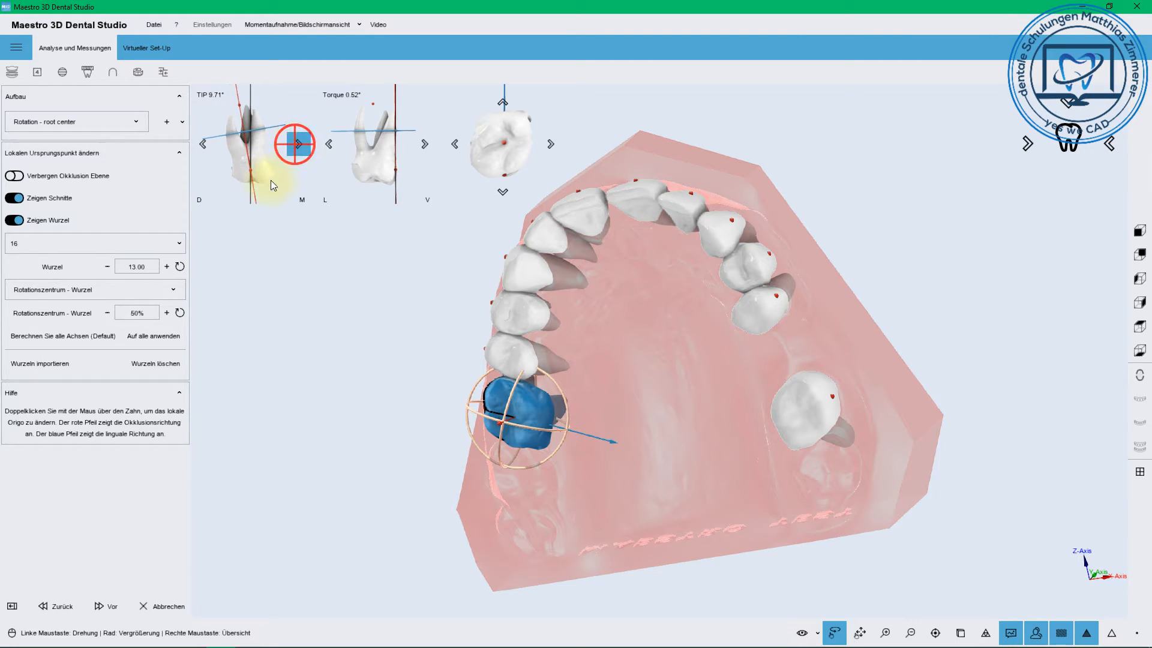
# Set the root rotation centre of tooth 16 to 30% and apply the root settings to all teeth.
pyautogui.click(108, 313)
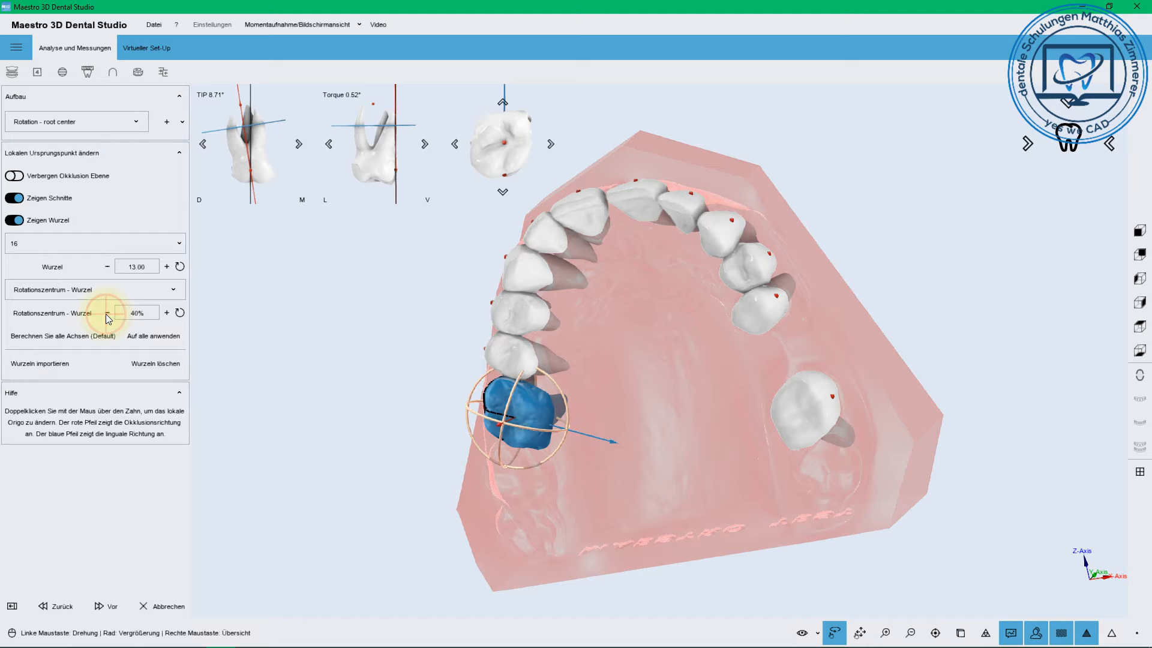
pyautogui.click(107, 312)
pyautogui.click(108, 313)
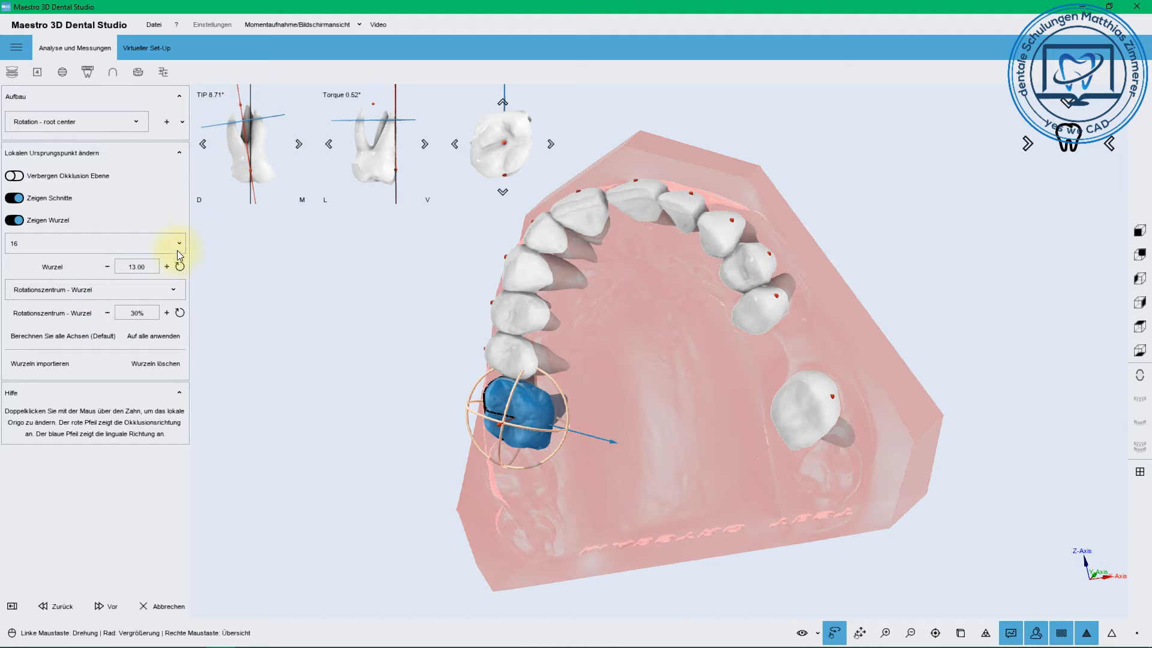
pyautogui.click(169, 340)
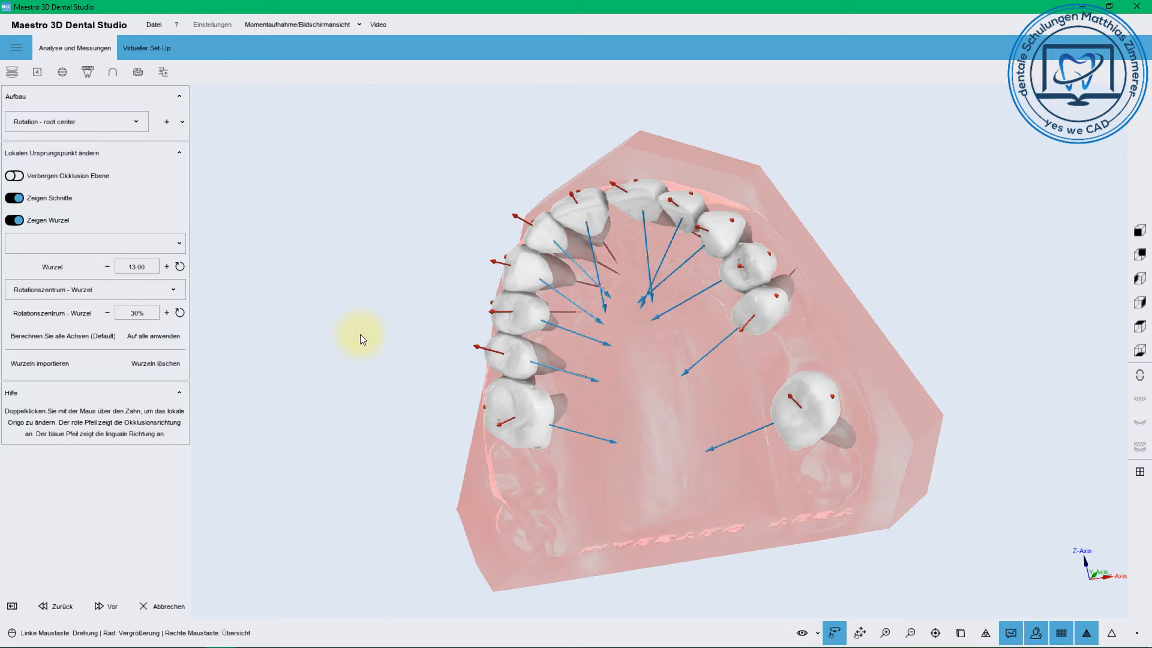
# Reselect tooth 16, reduce its axis tip to 5.71° and nudge the axis origin in the occlusal view.
pyautogui.doubleClick(523, 398)
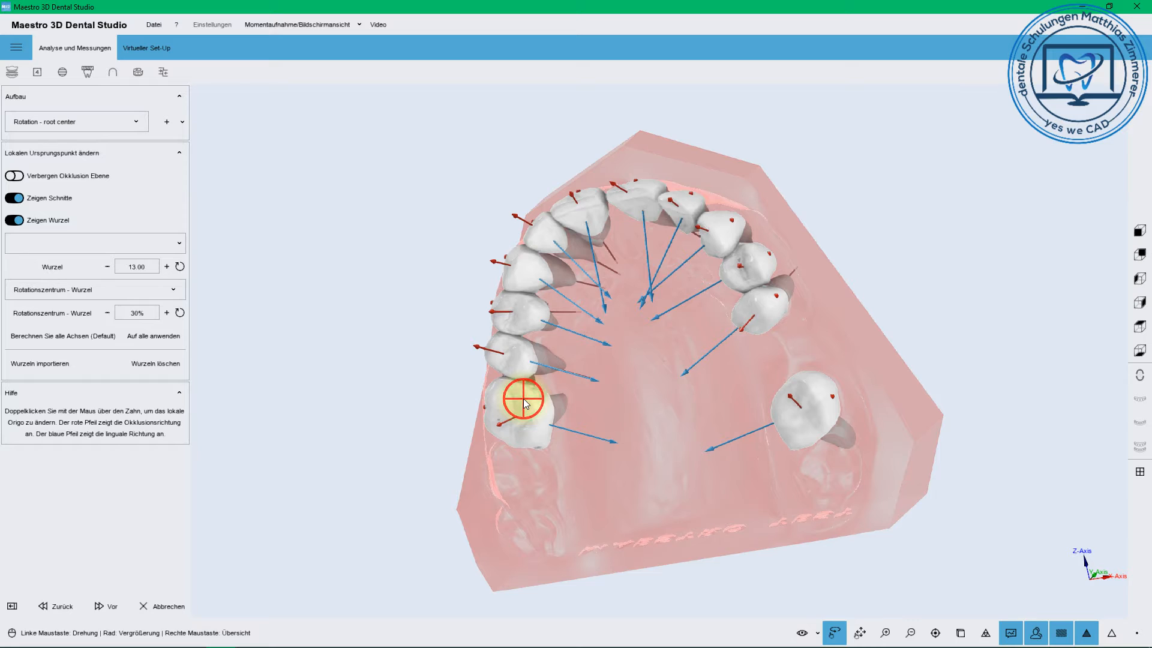
pyautogui.click(299, 143)
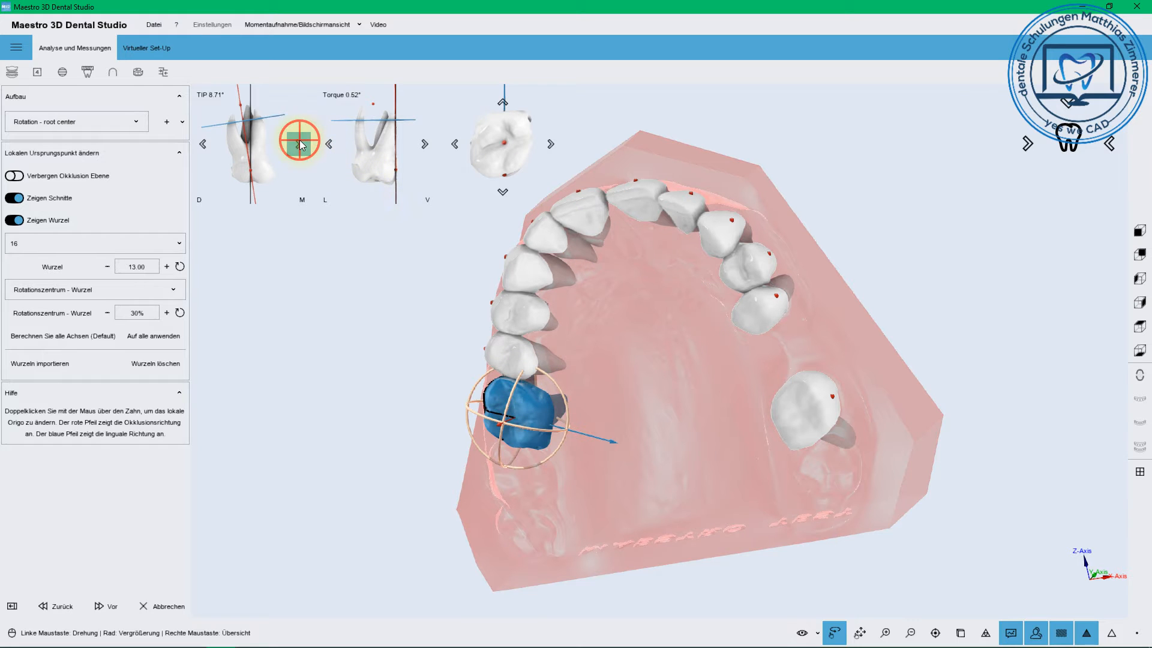
pyautogui.click(300, 143)
pyautogui.click(299, 140)
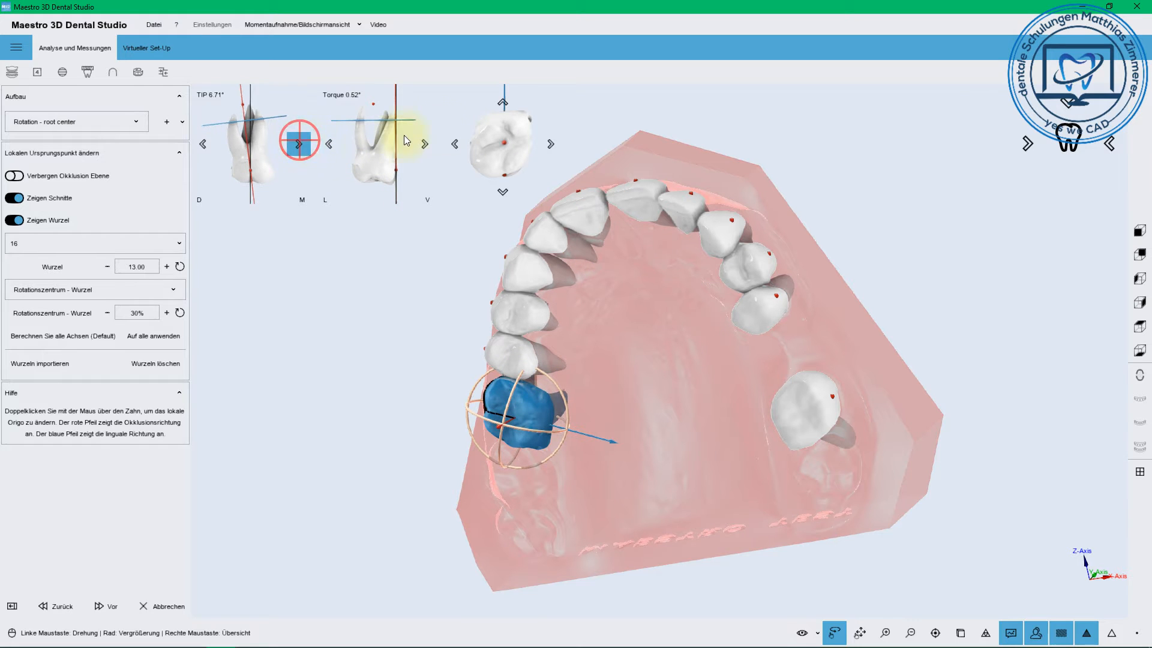
pyautogui.click(505, 101)
pyautogui.click(505, 358)
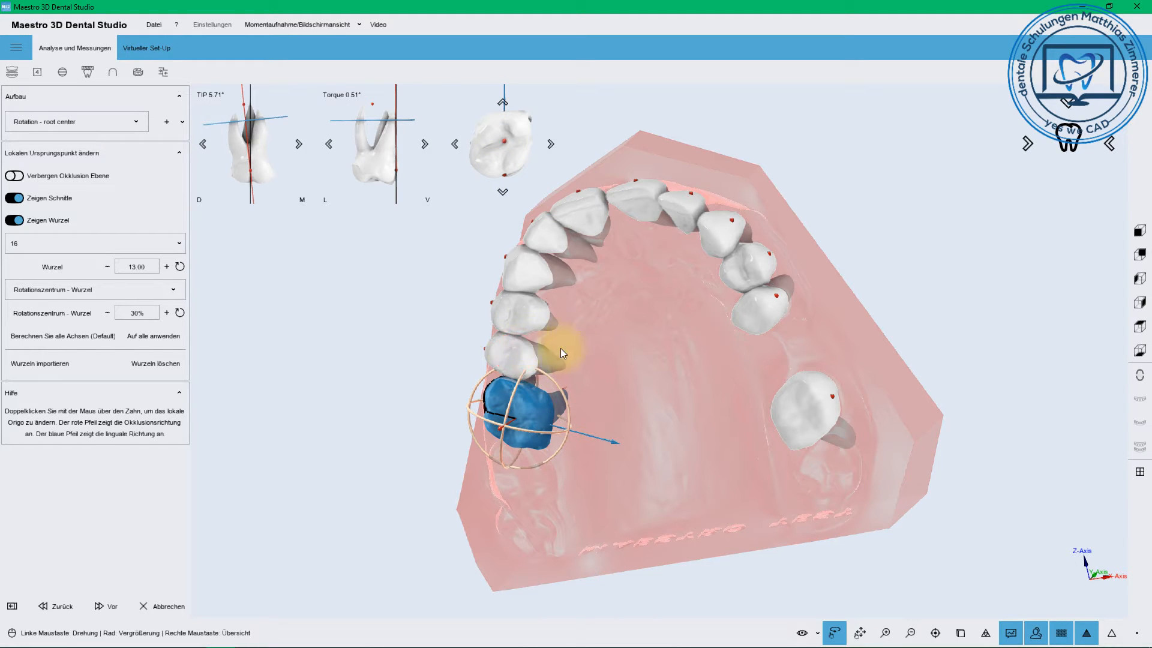
pyautogui.moveTo(678, 371); pyautogui.dragTo(710, 354)
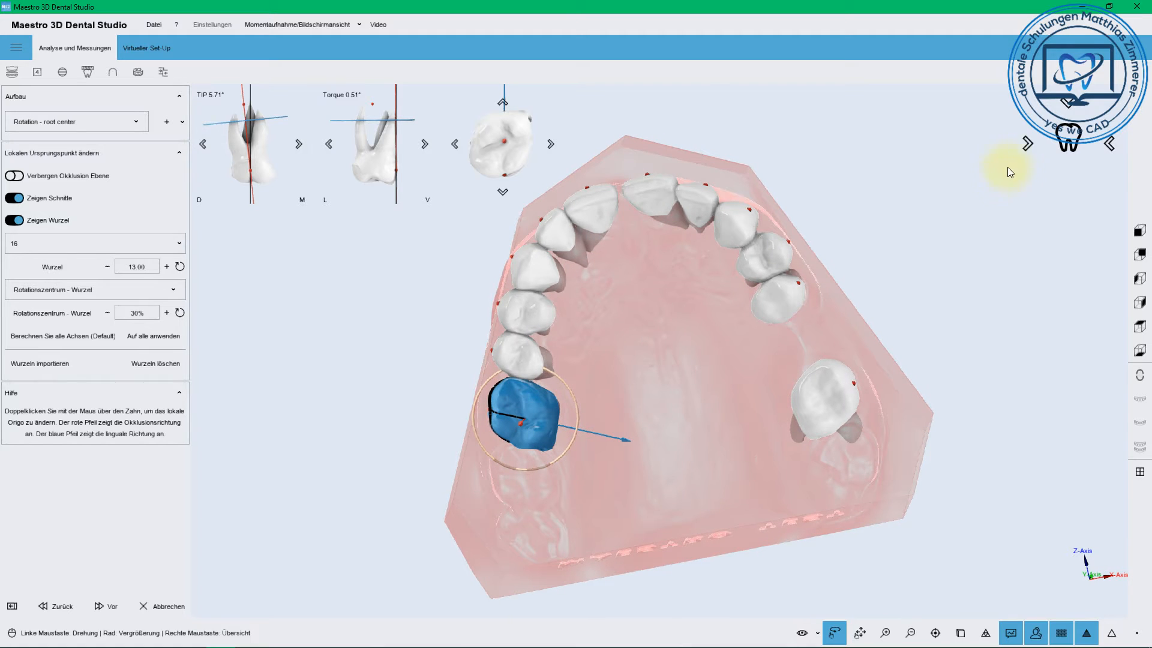
# Rotate tooth 16's local axis to a tip of 7.08° in the vestibular view and check it from the occlusal and lingual sides.
pyautogui.click(1027, 144)
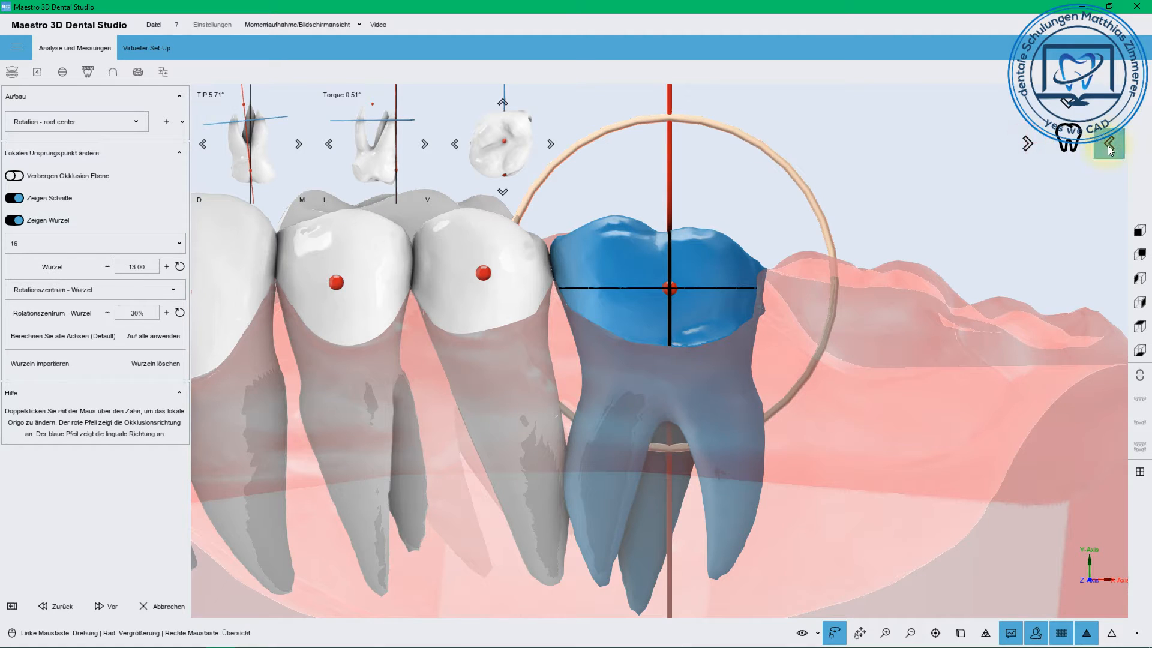
pyautogui.click(765, 149)
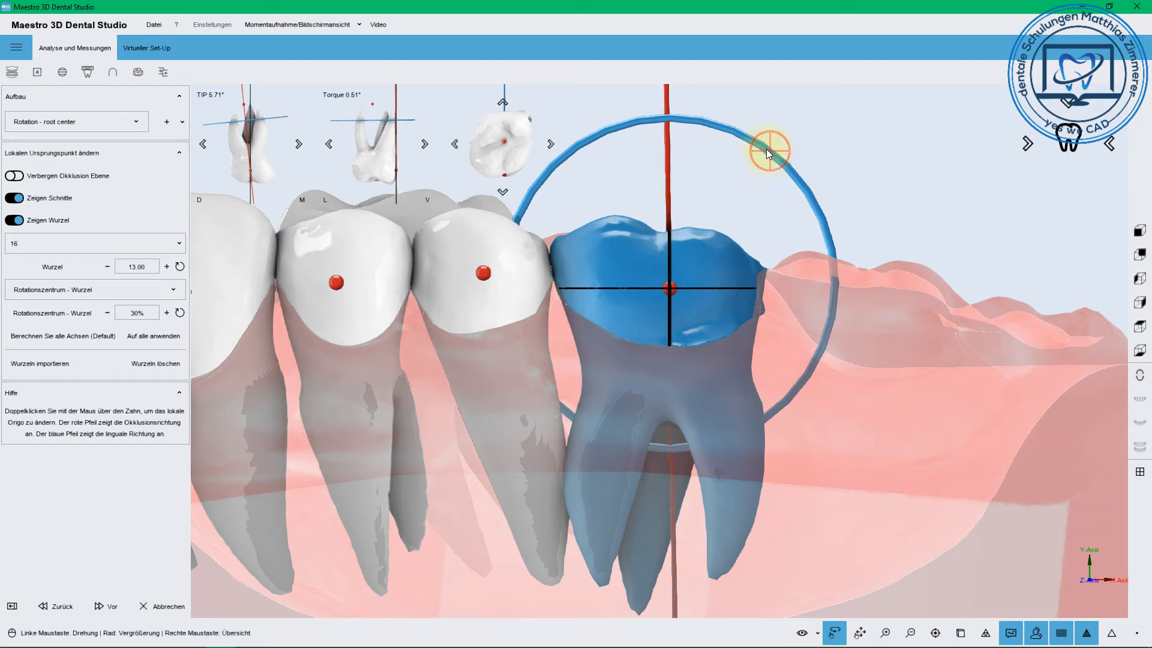
pyautogui.moveTo(765, 148); pyautogui.dragTo(769, 152)
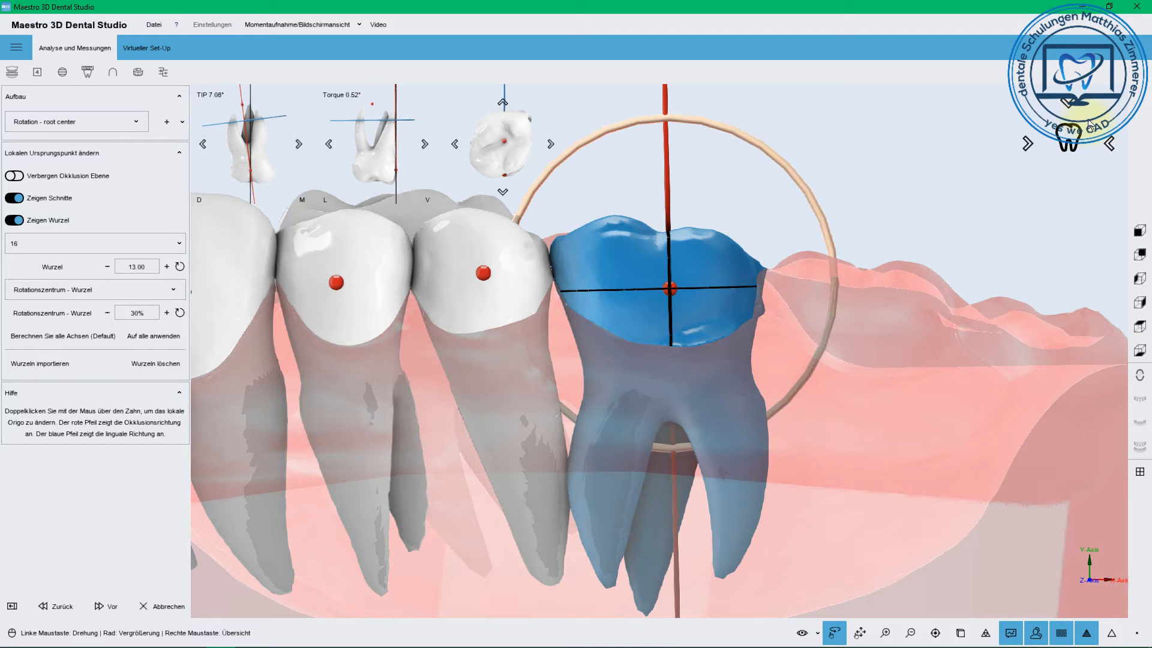
pyautogui.click(1076, 110)
pyautogui.click(1070, 141)
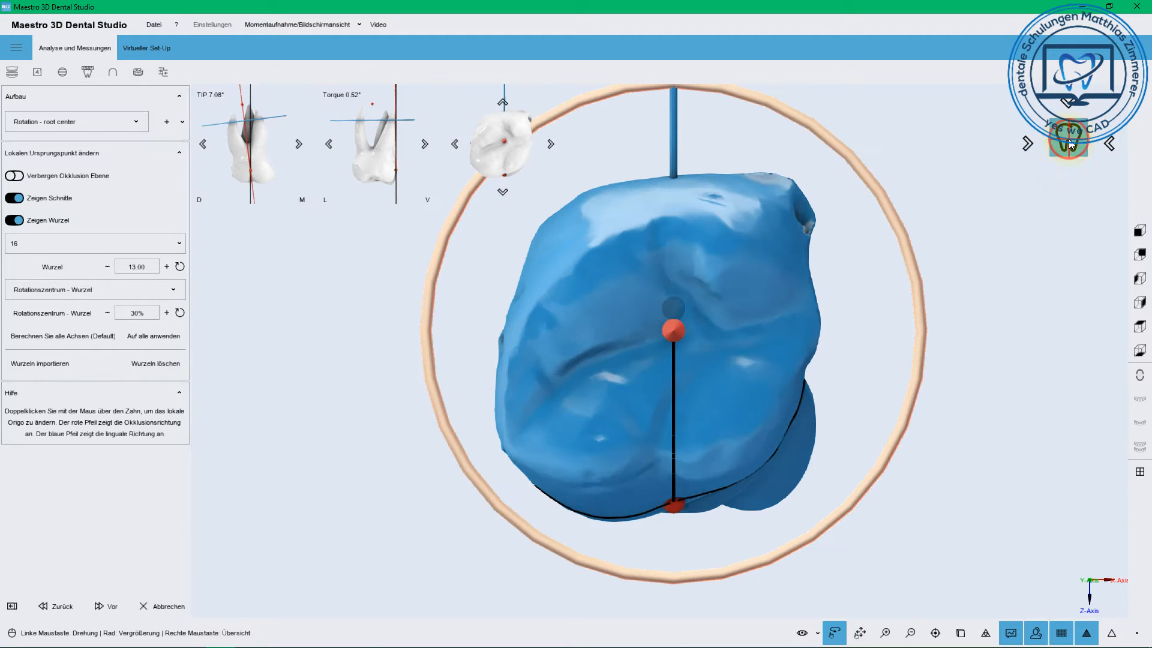
pyautogui.click(1107, 145)
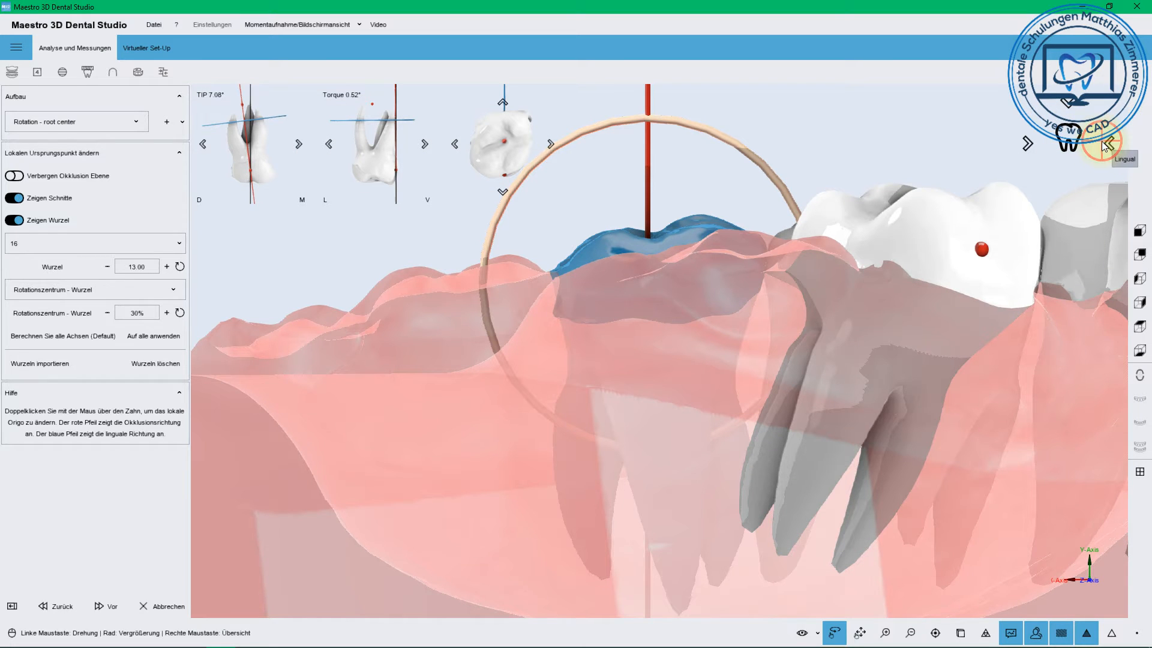
pyautogui.click(1074, 142)
pyautogui.click(1074, 141)
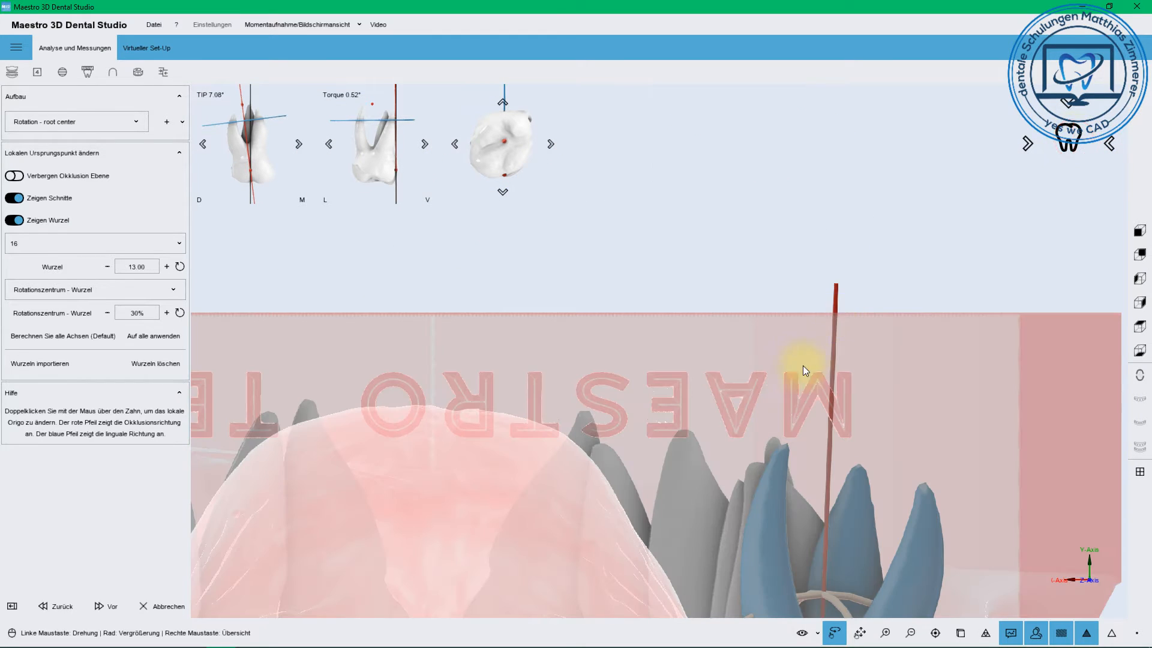
# Select tooth 15 and rotate its local axis in the vestibular and occlusal views to a tip of 6.17° and torque of 17.58°.
pyautogui.moveTo(781, 413); pyautogui.dragTo(788, 241, button='right')
pyautogui.moveTo(788, 241)
pyautogui.mouseDown()
pyautogui.moveTo(819, 452)
pyautogui.moveTo(636, 429)
pyautogui.moveTo(786, 204)
pyautogui.moveTo(735, 89)
pyautogui.moveTo(851, 227)
pyautogui.moveTo(809, 267)
pyautogui.moveTo(789, 247)
pyautogui.mouseUp()
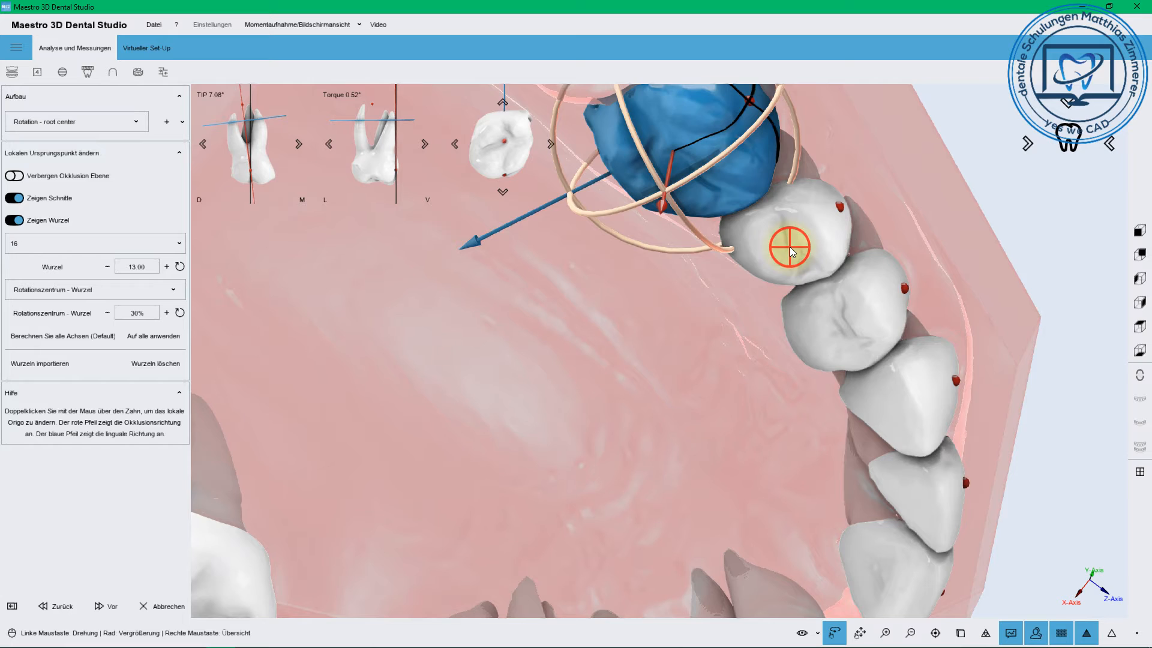
pyautogui.doubleClick(789, 246)
pyautogui.click(1031, 145)
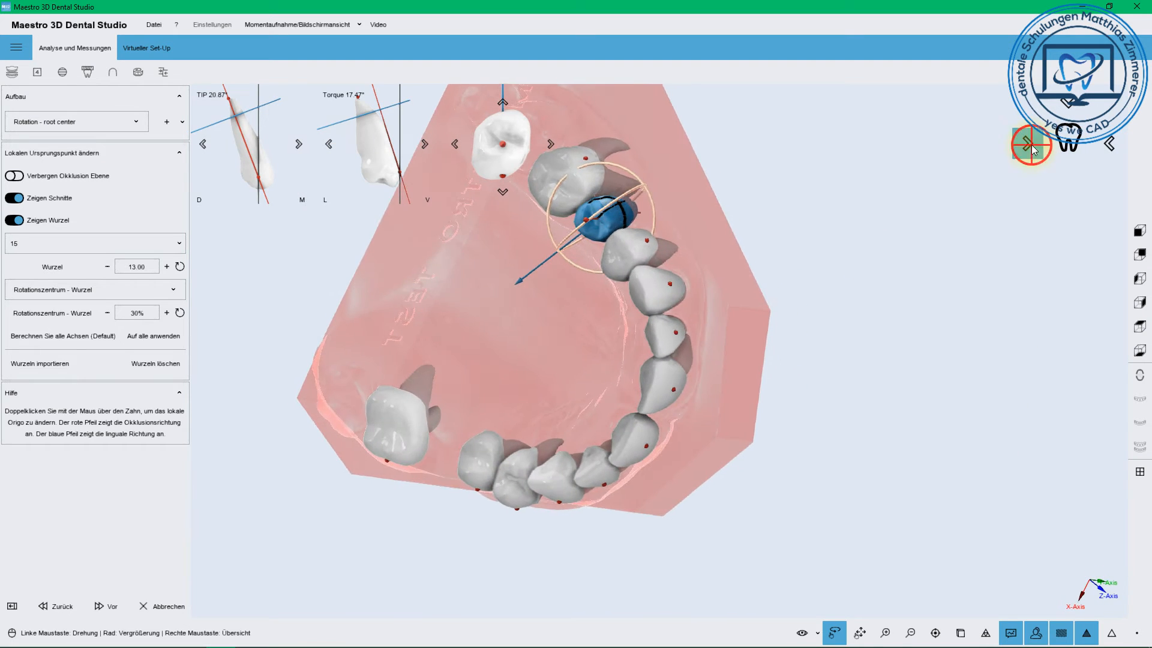
pyautogui.moveTo(782, 128); pyautogui.dragTo(798, 146)
pyautogui.click(1040, 144)
pyautogui.click(1109, 145)
pyautogui.click(1067, 107)
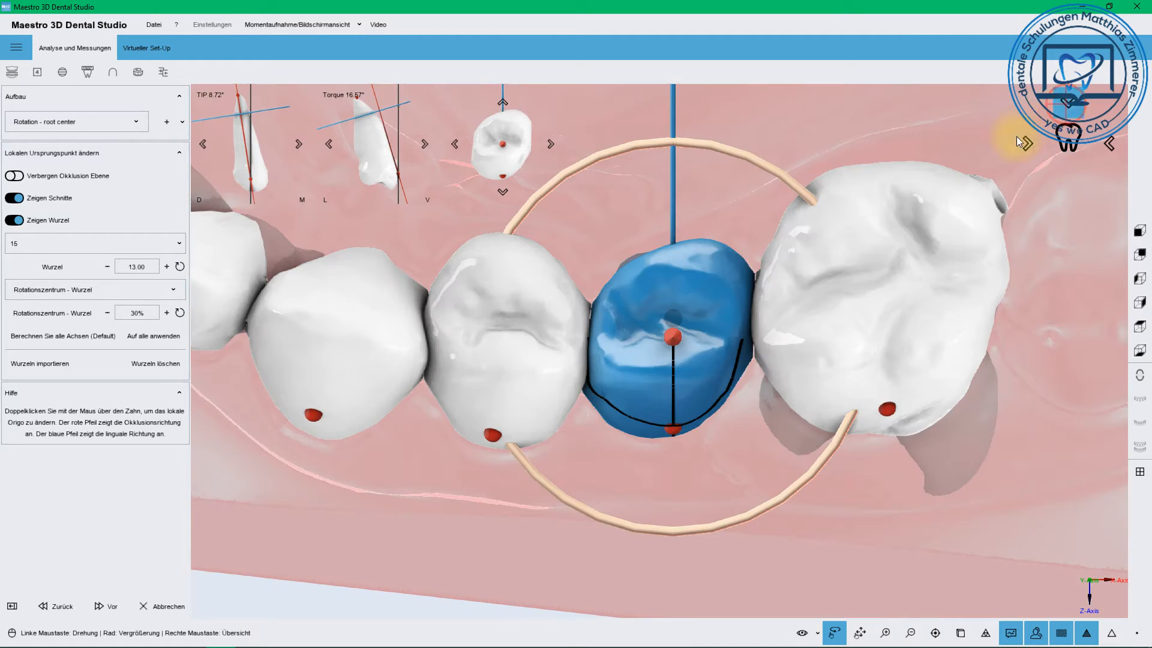
pyautogui.moveTo(759, 163); pyautogui.dragTo(685, 200)
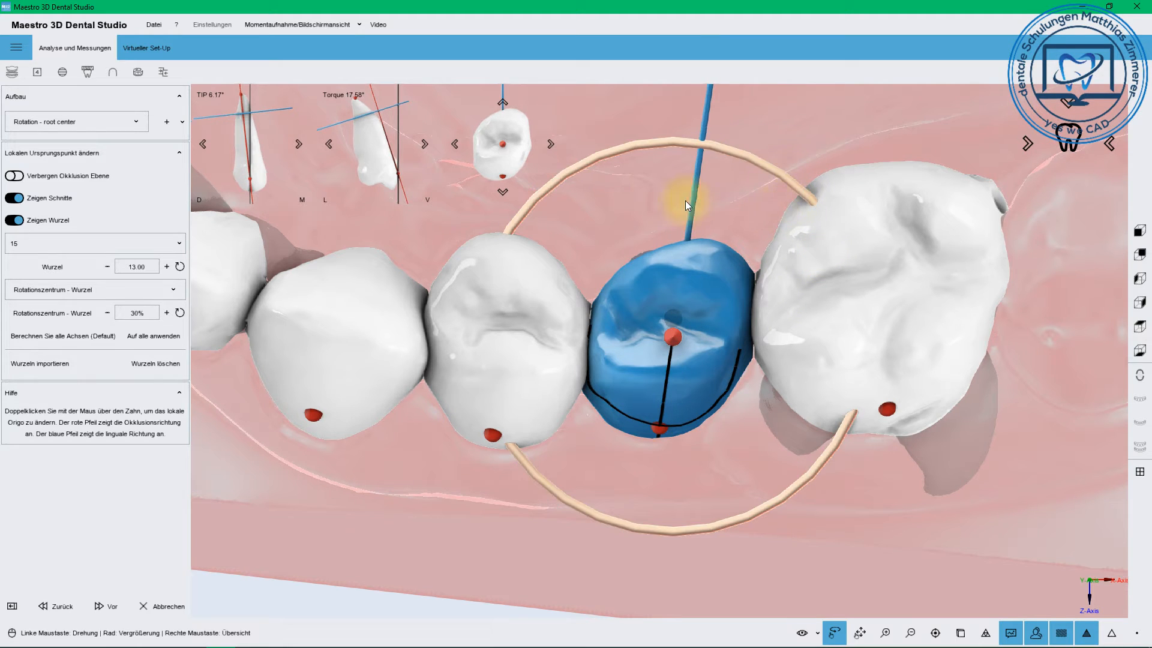
# Reduce tooth 15's axis torque stepwise to 10.52° and its tip to 3.03°.
pyautogui.click(328, 143)
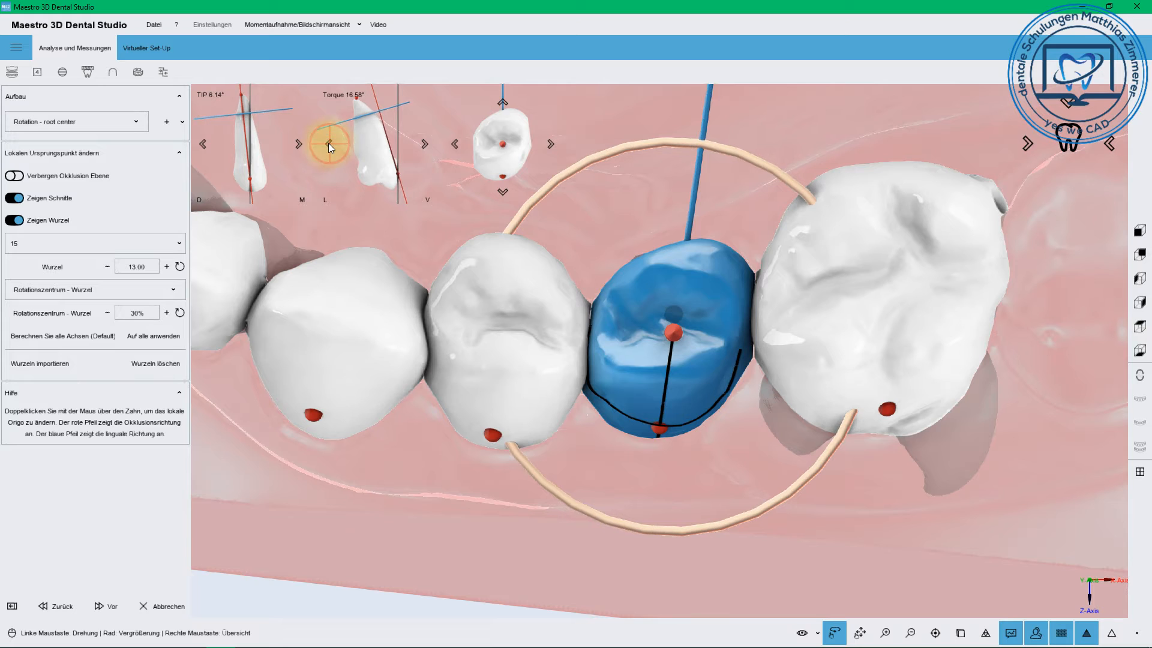
pyautogui.click(329, 143)
pyautogui.click(297, 142)
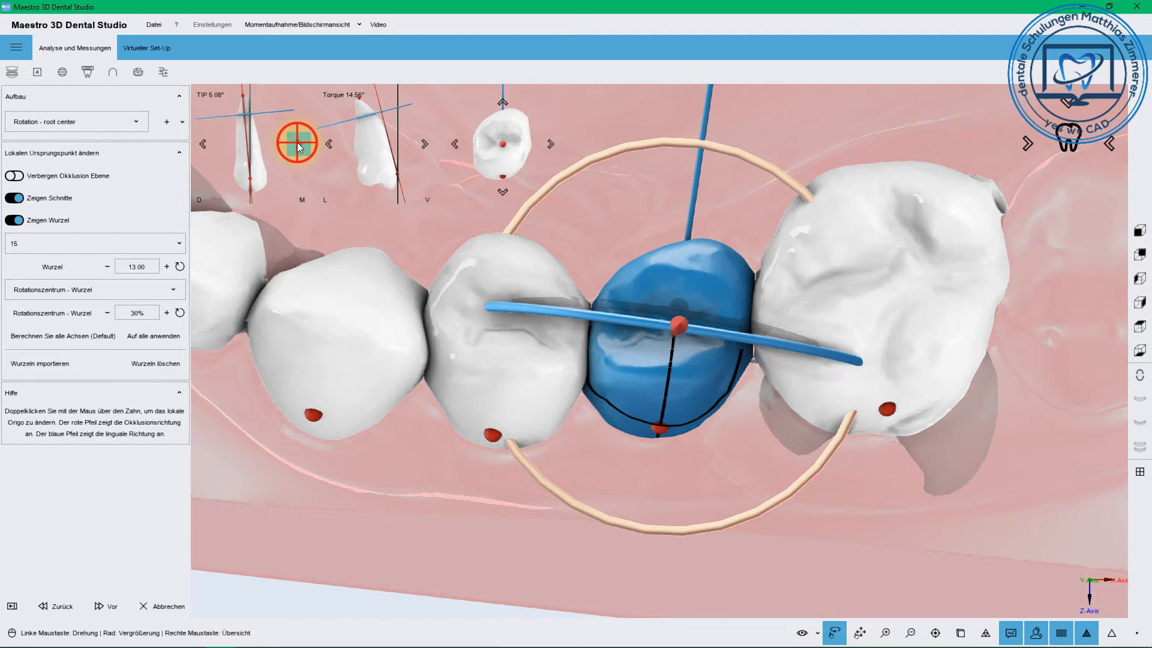
pyautogui.click(297, 142)
pyautogui.click(329, 142)
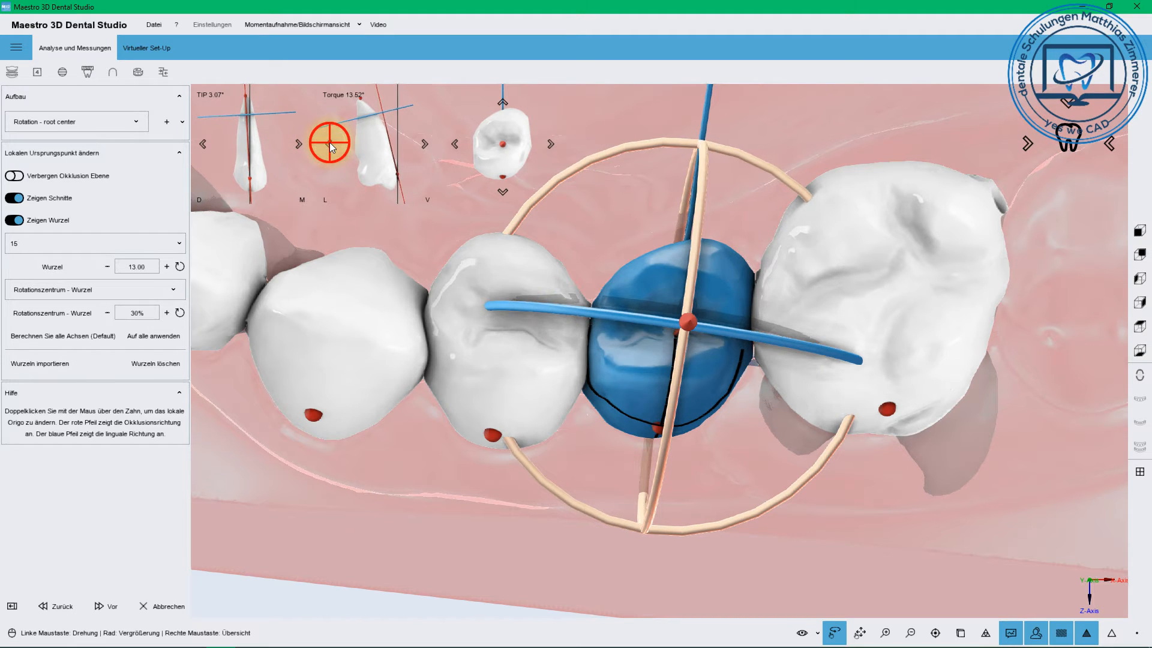
pyautogui.click(329, 142)
pyautogui.click(329, 142)
# Nudge tooth 15's axis origin one step lingually and one step mesially.
pyautogui.click(500, 100)
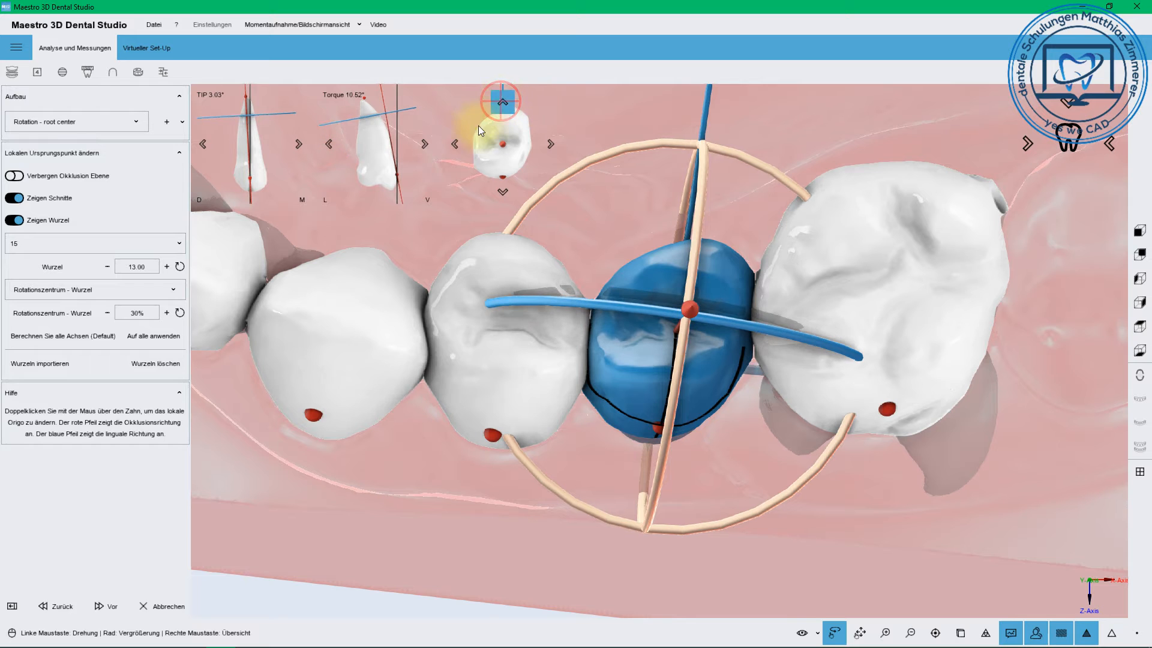
pyautogui.click(454, 143)
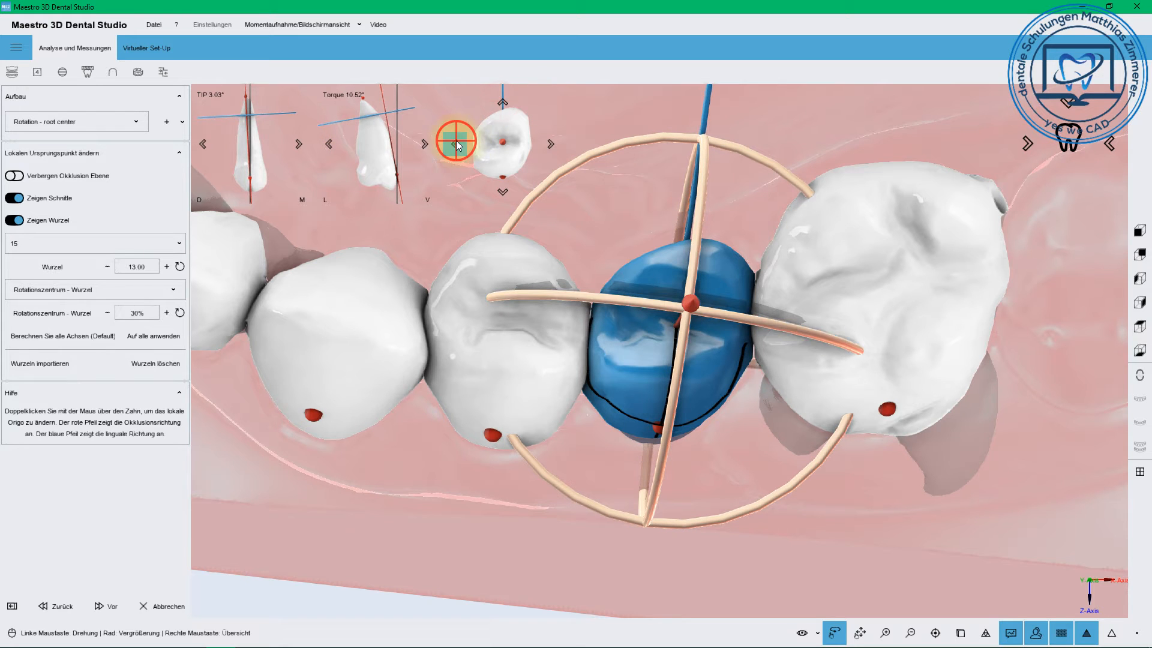
pyautogui.click(512, 355)
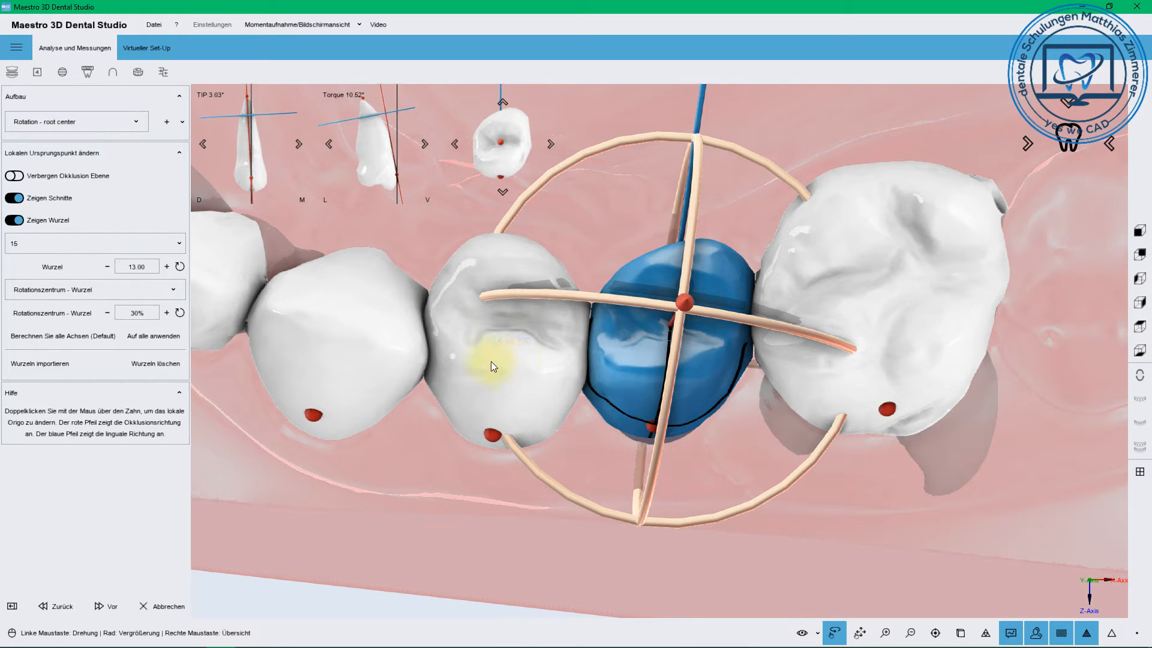
# Select tooth 14, rotate its local axis to a tip of about 8° and nudge the axis origin lingually.
pyautogui.doubleClick(489, 360)
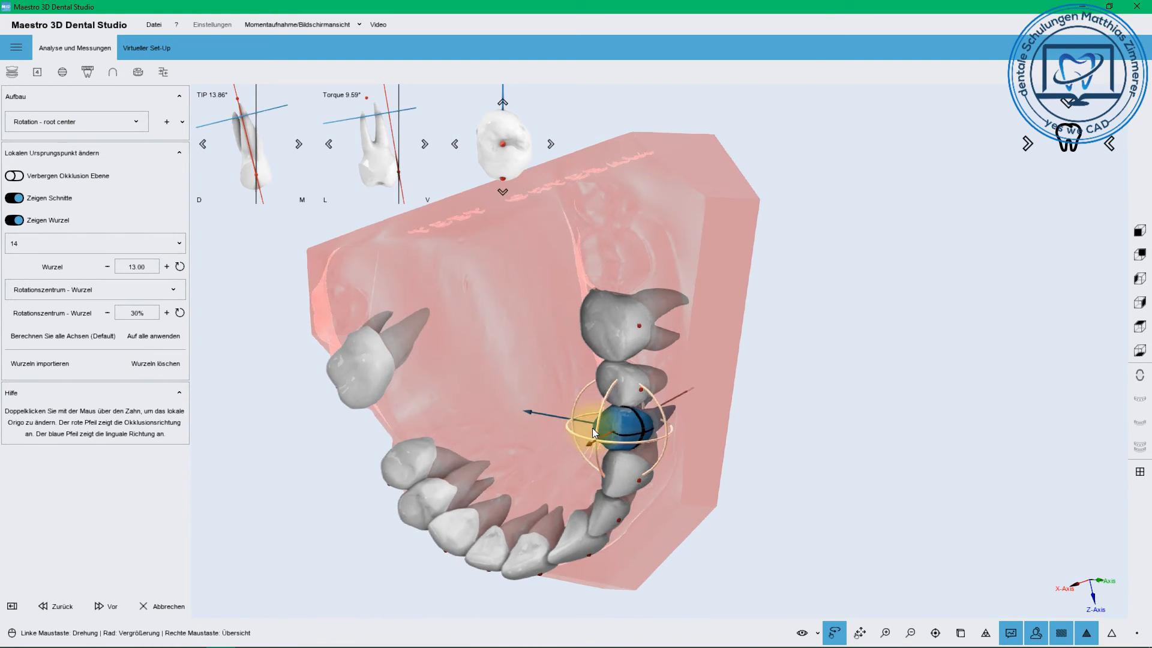
pyautogui.click(1034, 145)
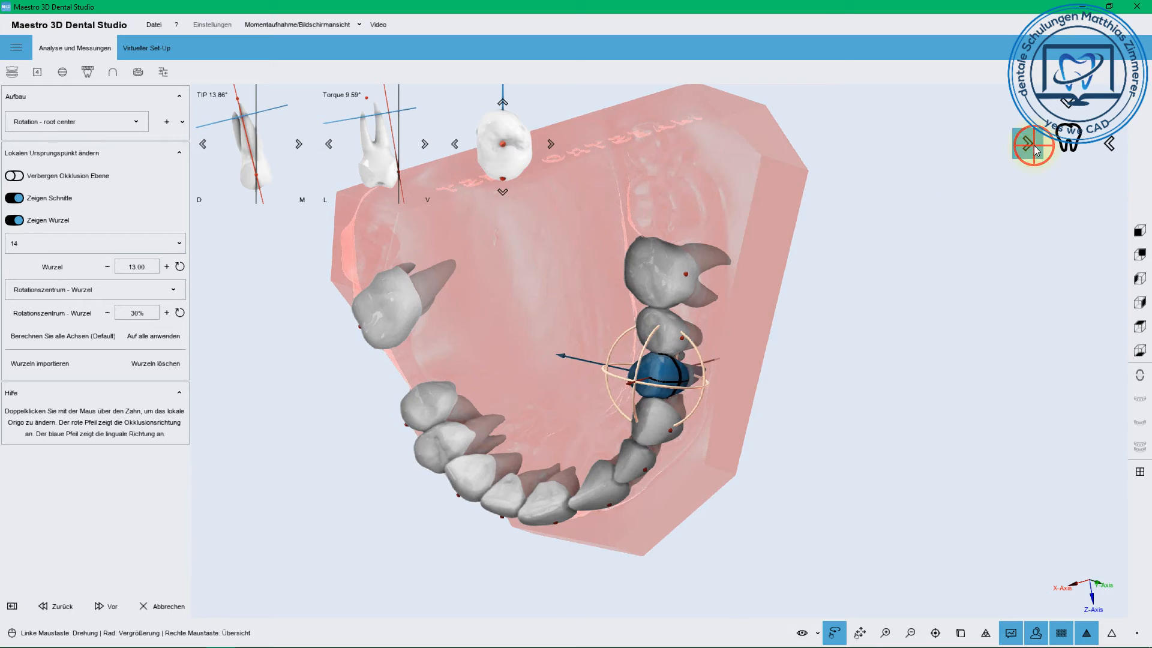
pyautogui.moveTo(750, 113)
pyautogui.mouseDown()
pyautogui.moveTo(772, 122)
pyautogui.moveTo(745, 111)
pyautogui.mouseUp()
pyautogui.click(1104, 145)
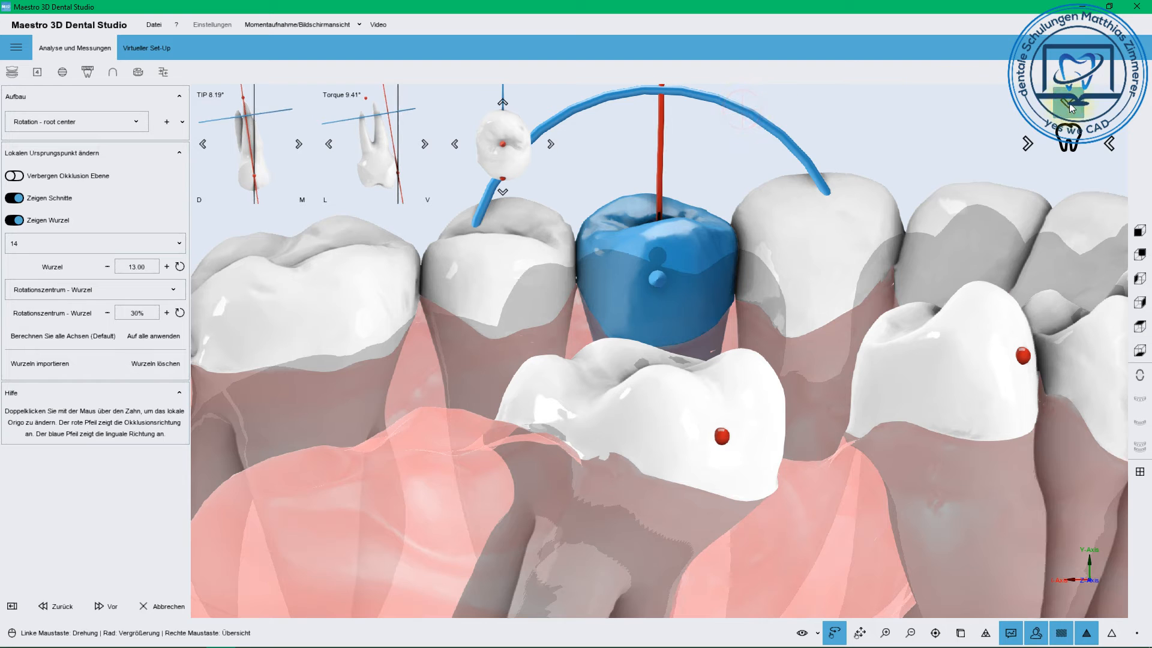
pyautogui.click(1068, 104)
pyautogui.moveTo(717, 157); pyautogui.dragTo(721, 163)
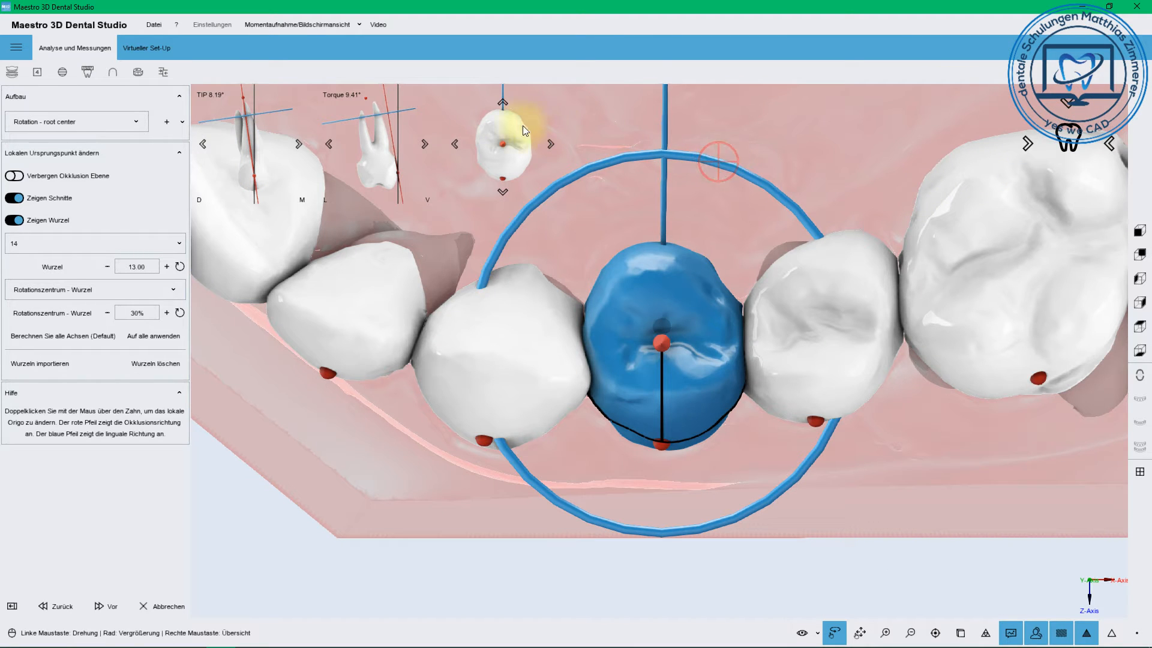
pyautogui.click(502, 103)
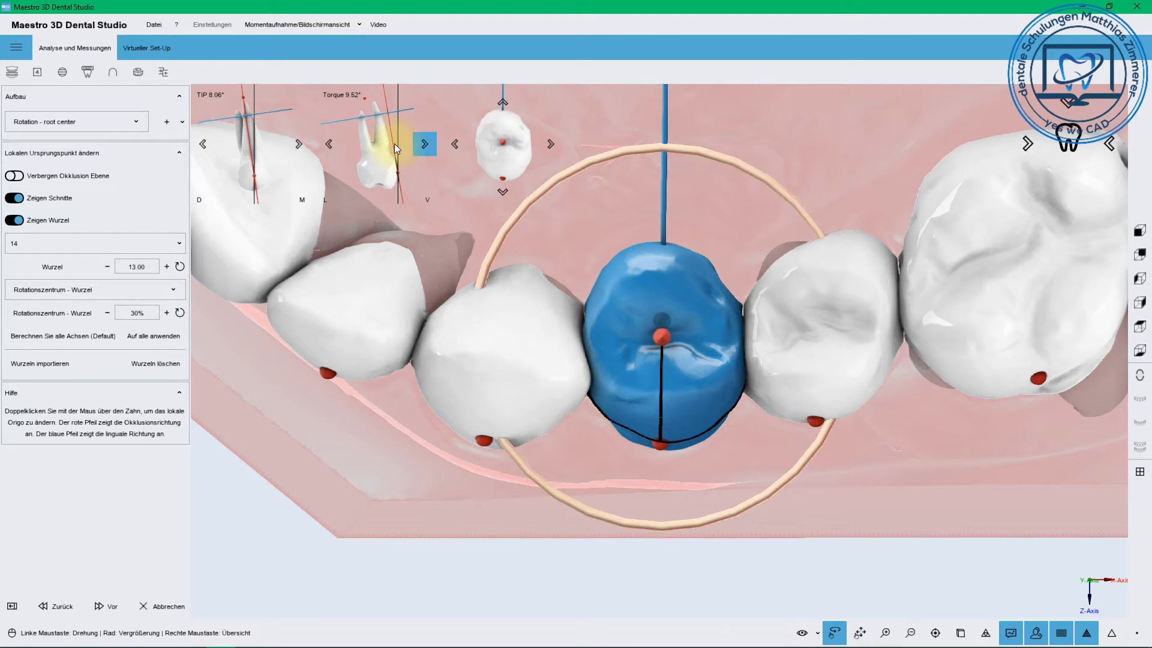
# Reduce tooth 14's axis torque stepwise to 3.50° and its tip to 5.96°.
pyautogui.click(328, 144)
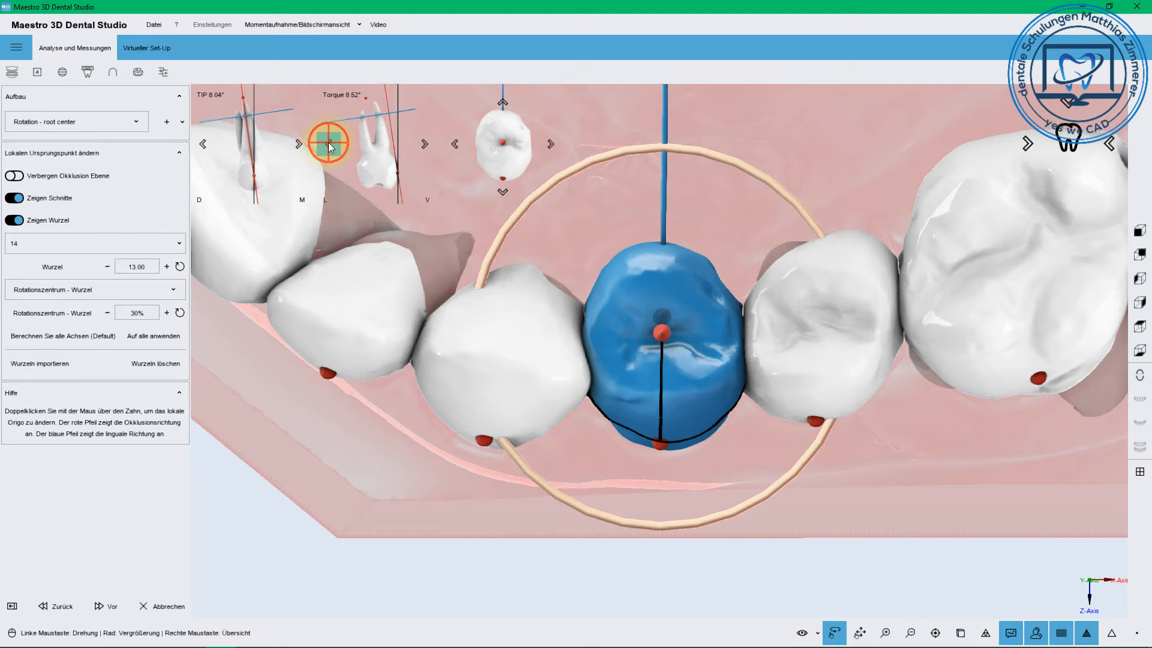
pyautogui.click(328, 144)
pyautogui.click(329, 144)
pyautogui.click(328, 143)
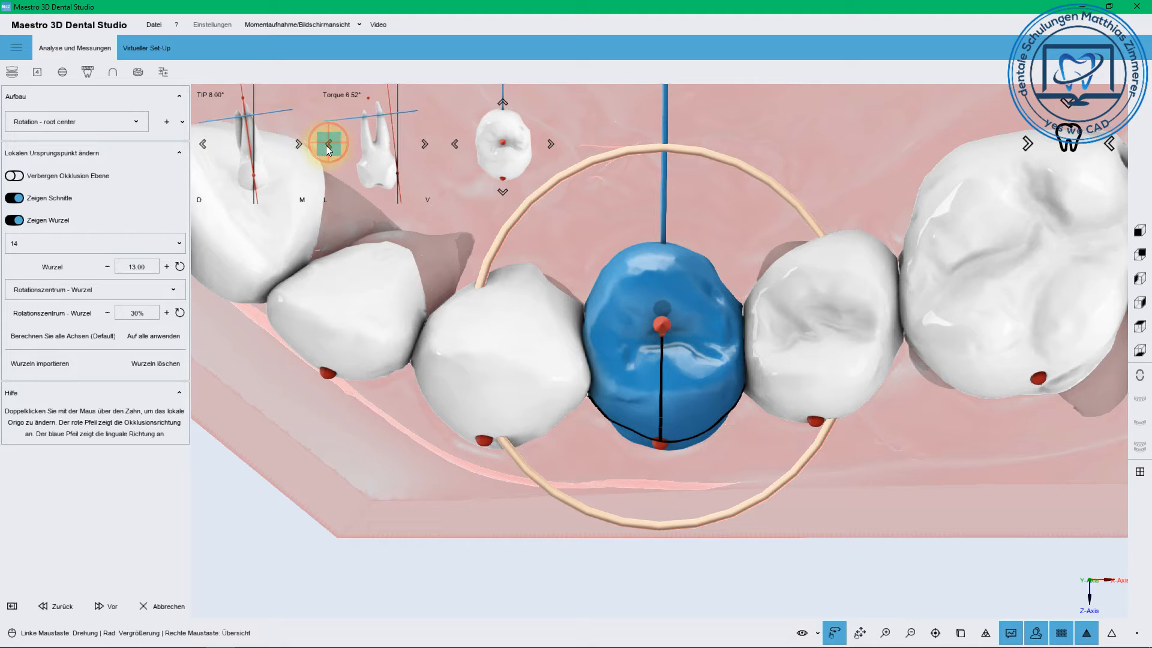
pyautogui.moveTo(502, 276); pyautogui.dragTo(532, 272)
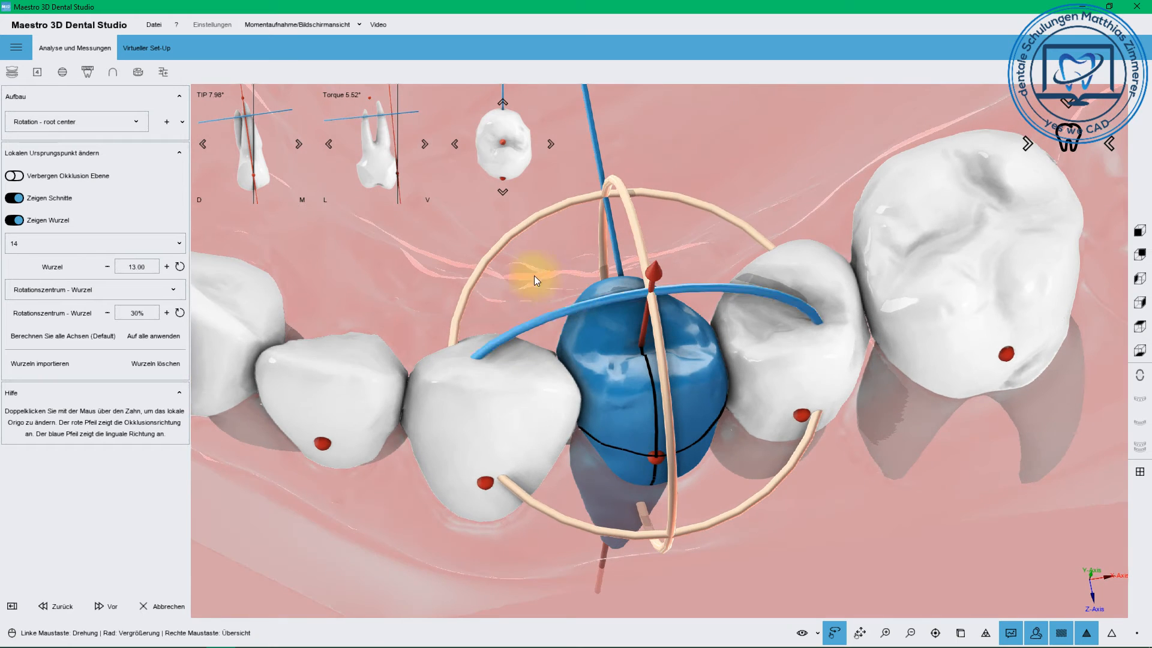
pyautogui.click(329, 144)
pyautogui.click(329, 144)
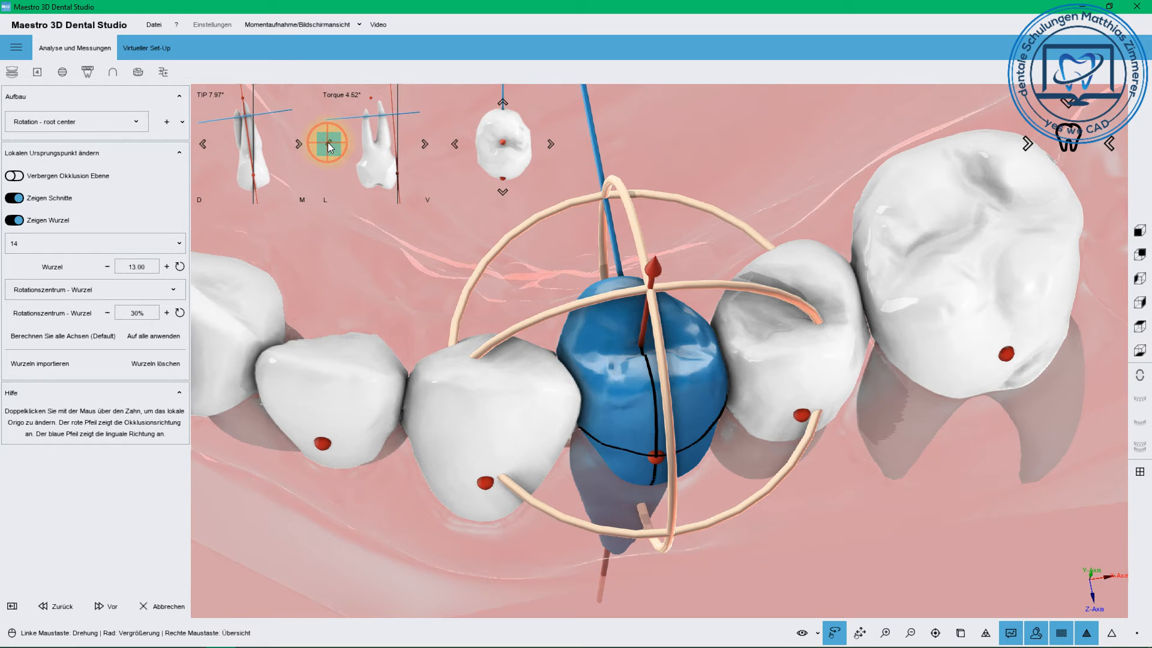
pyautogui.click(293, 146)
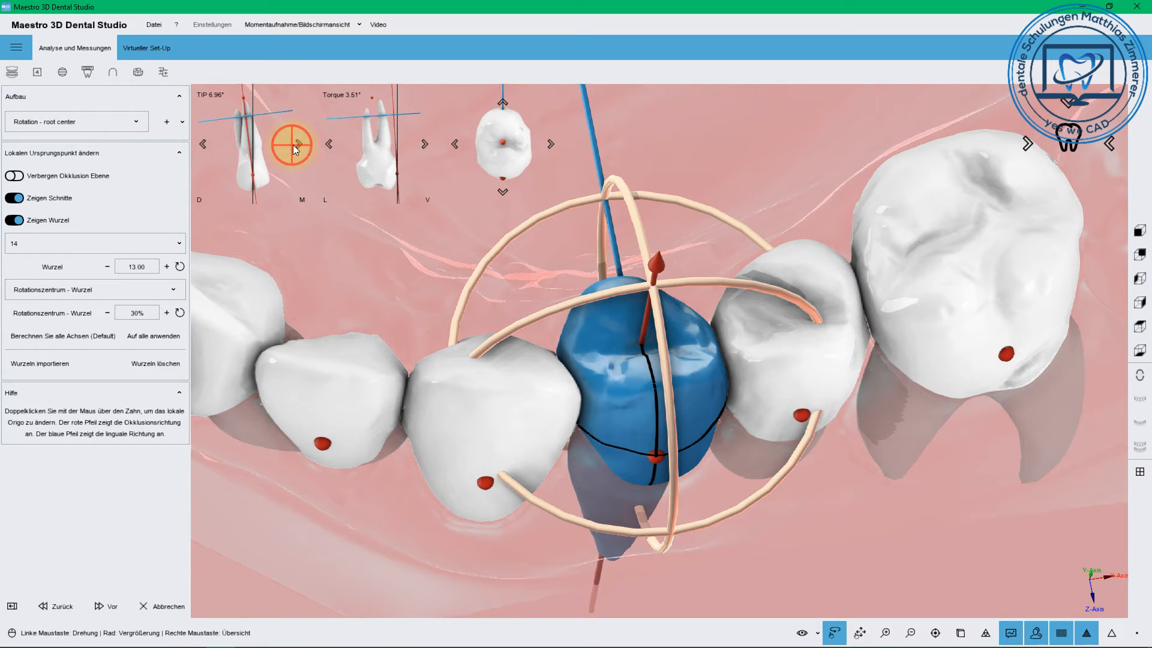
pyautogui.click(293, 145)
# Select tooth 13 and rotate its local axis in the vestibular and occlusal views to a tip of 8.98°.
pyautogui.doubleClick(517, 408)
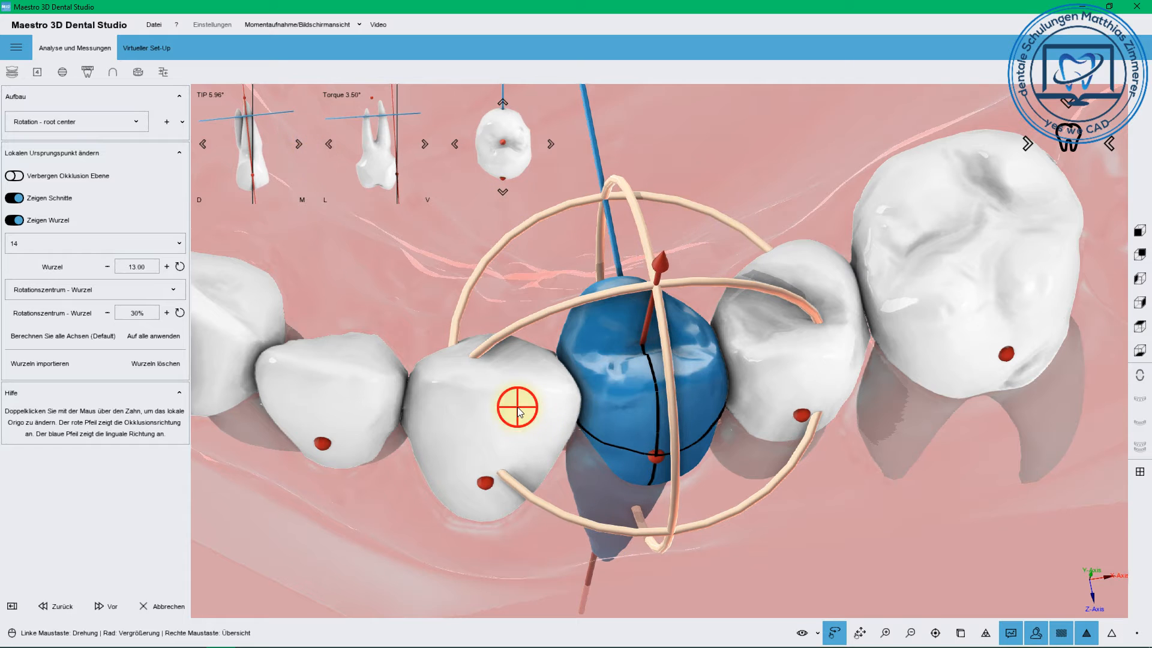
pyautogui.click(1029, 145)
pyautogui.moveTo(770, 139); pyautogui.dragTo(795, 149)
pyautogui.click(1112, 144)
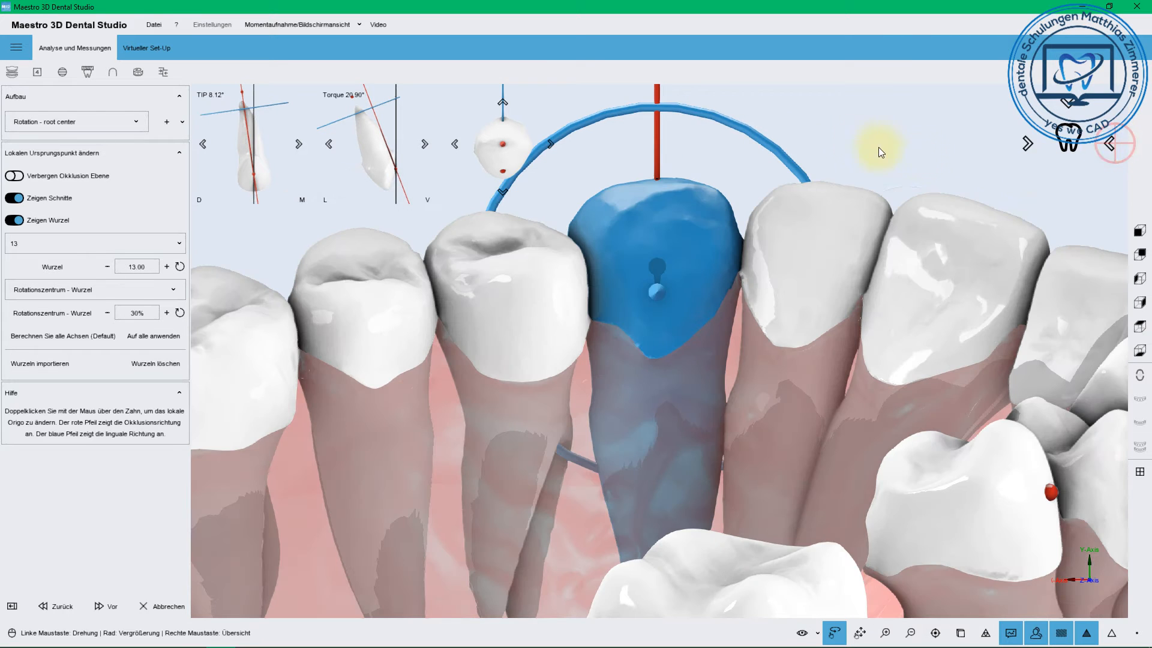
pyautogui.click(748, 126)
pyautogui.click(1067, 107)
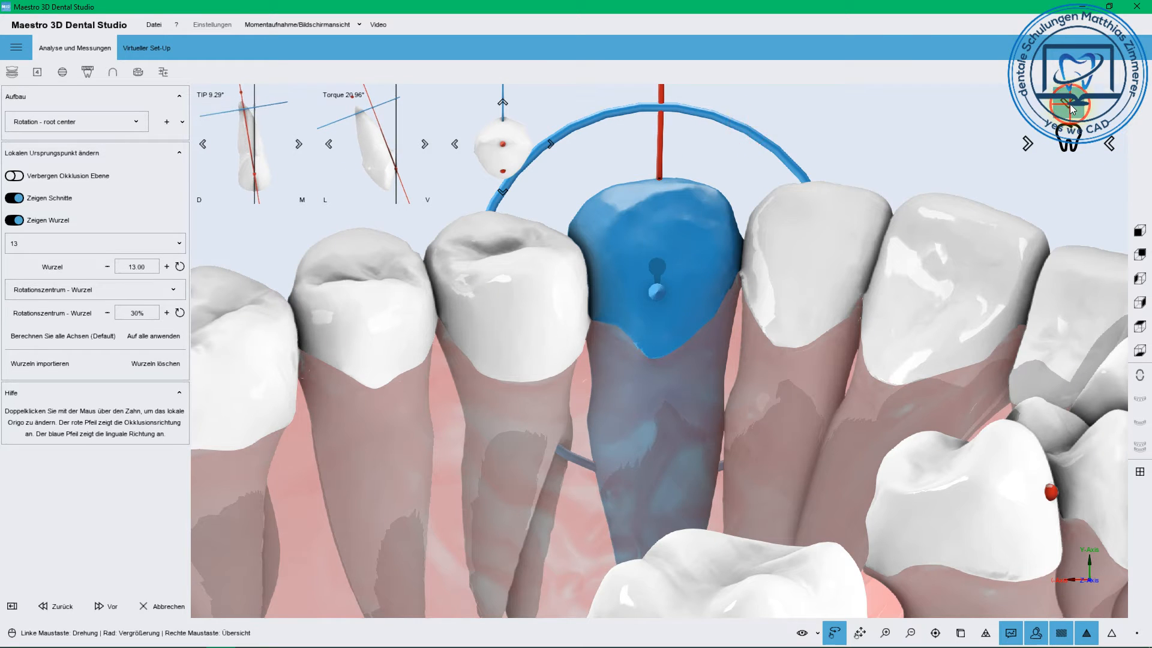
pyautogui.click(742, 171)
pyautogui.moveTo(743, 171); pyautogui.dragTo(745, 171)
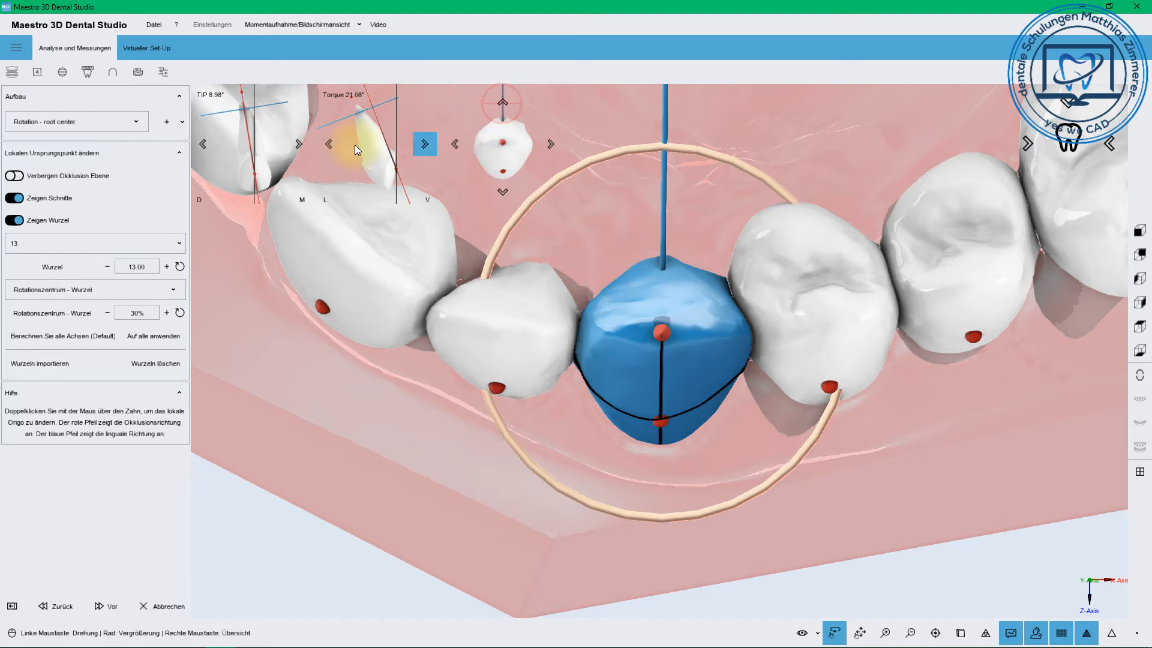
# Adjust tooth 13's axis torque stepwise to 17.00° and its tip to 6.77°.
pyautogui.click(331, 144)
pyautogui.click(332, 144)
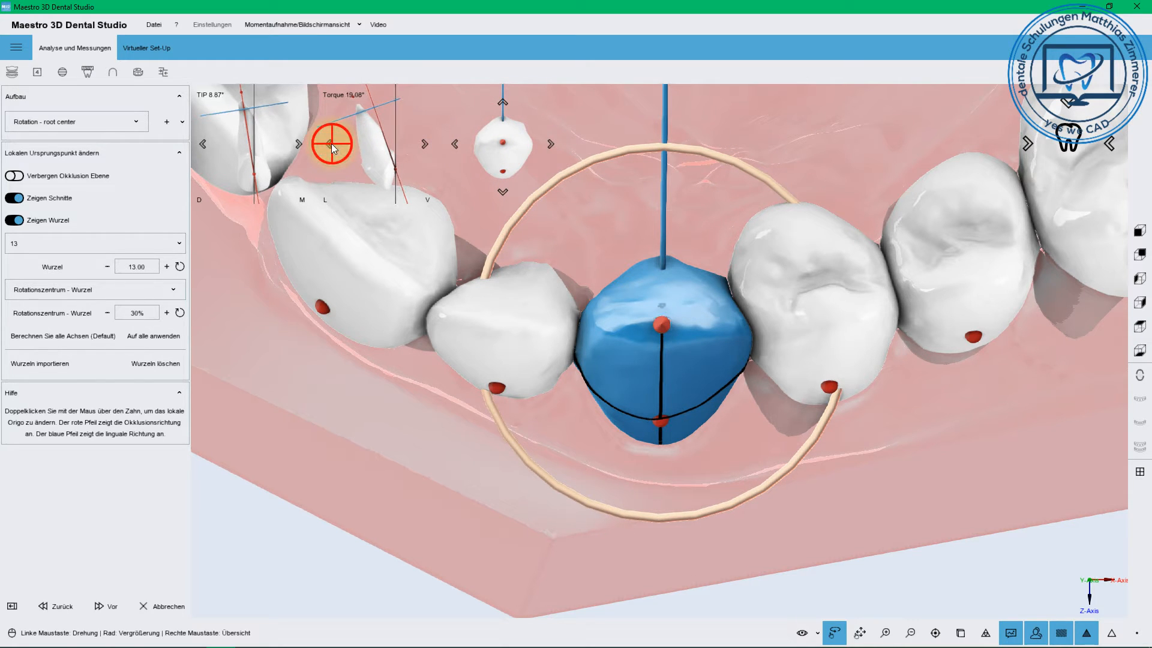
pyautogui.click(332, 144)
pyautogui.click(331, 144)
pyautogui.click(299, 144)
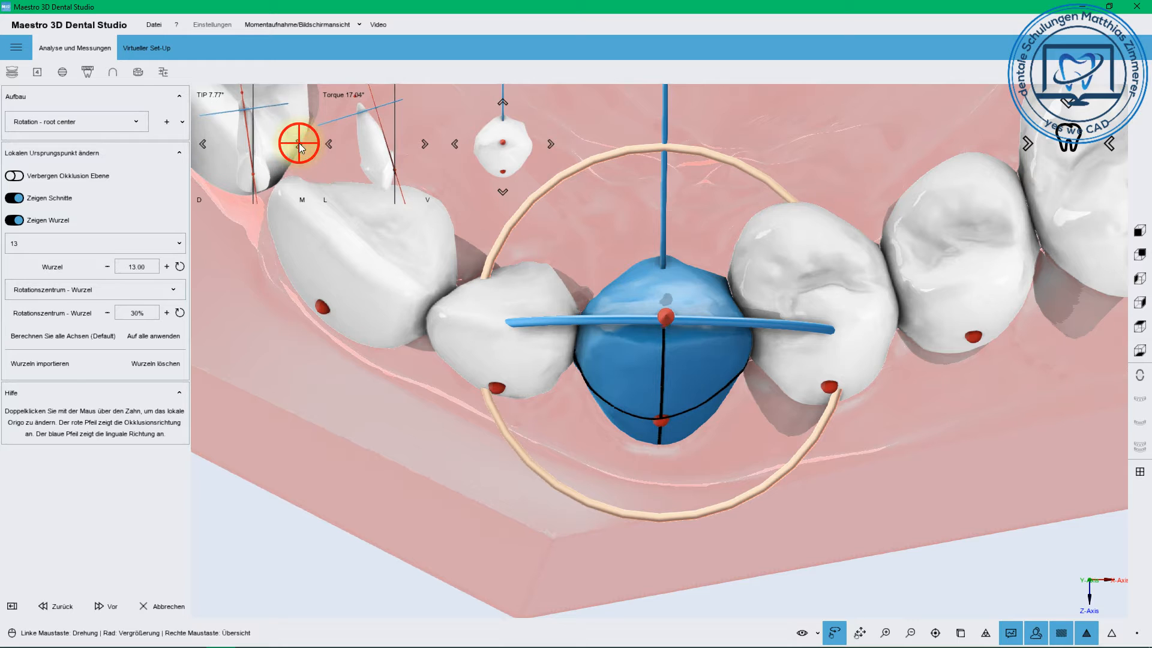
pyautogui.click(298, 143)
pyautogui.click(299, 143)
pyautogui.click(300, 142)
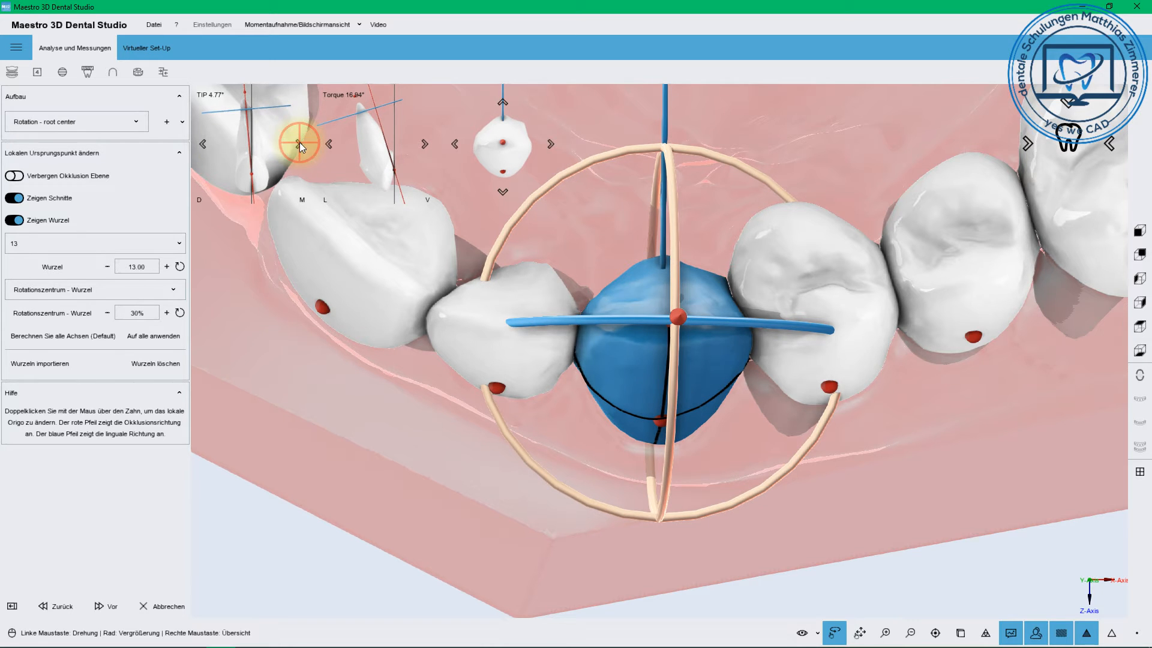
pyautogui.click(202, 143)
pyautogui.click(202, 144)
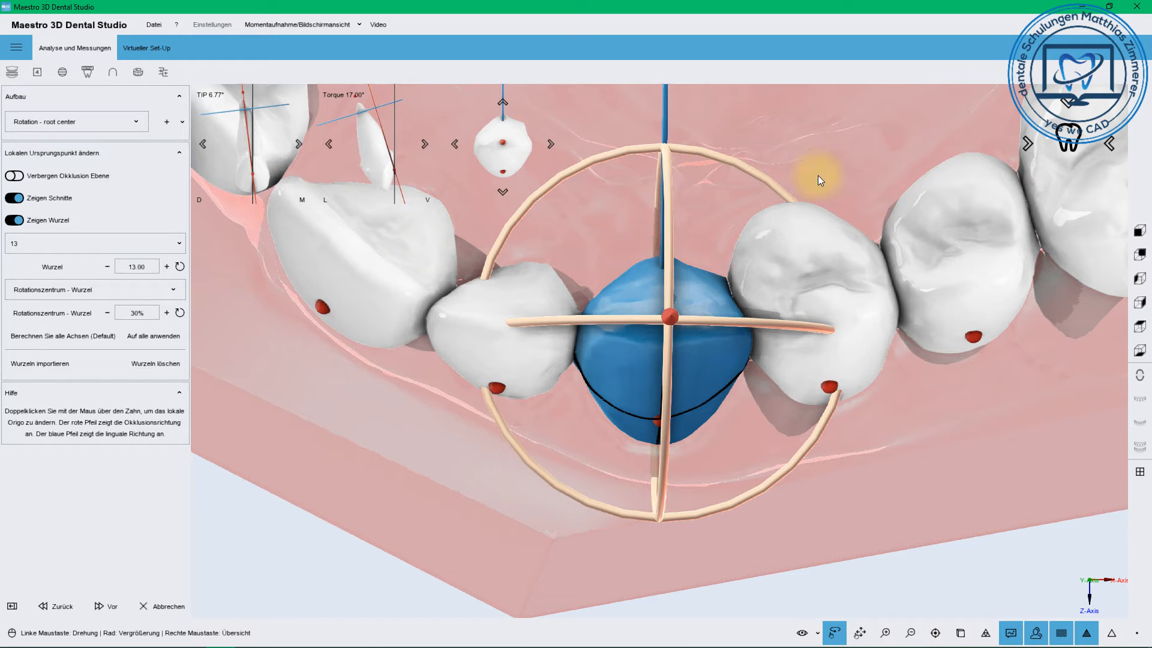
# Select tooth 12 and rotate its local axis in the vestibular and occlusal views to a tip of 14.16°.
pyautogui.doubleClick(473, 327)
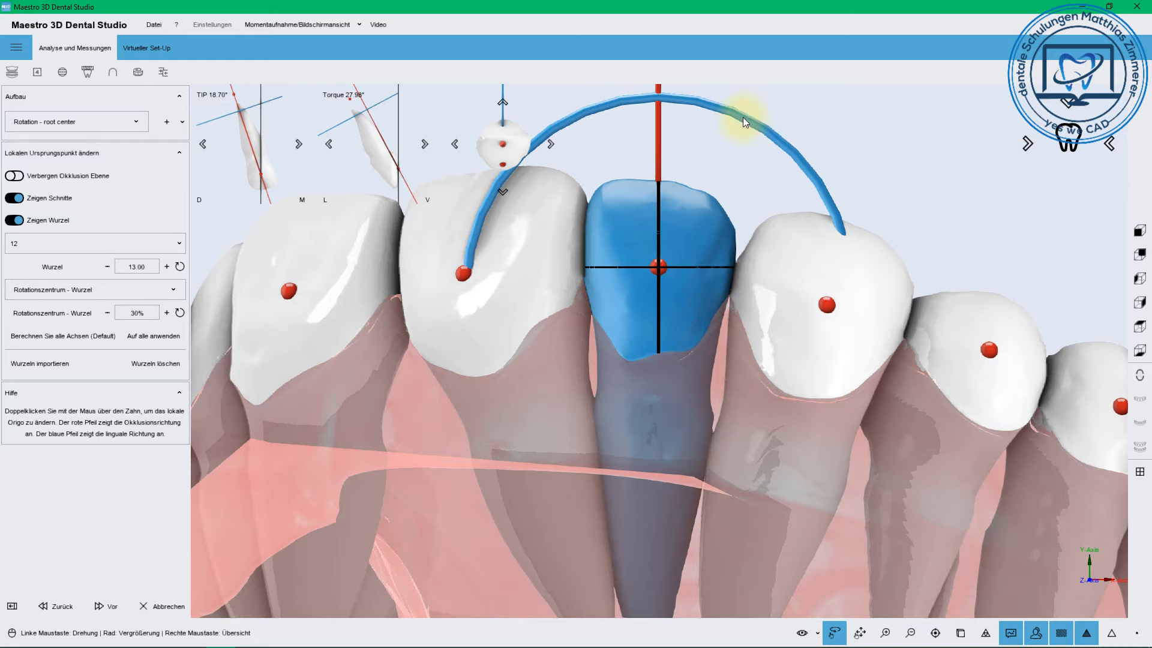
pyautogui.moveTo(742, 117); pyautogui.dragTo(755, 120)
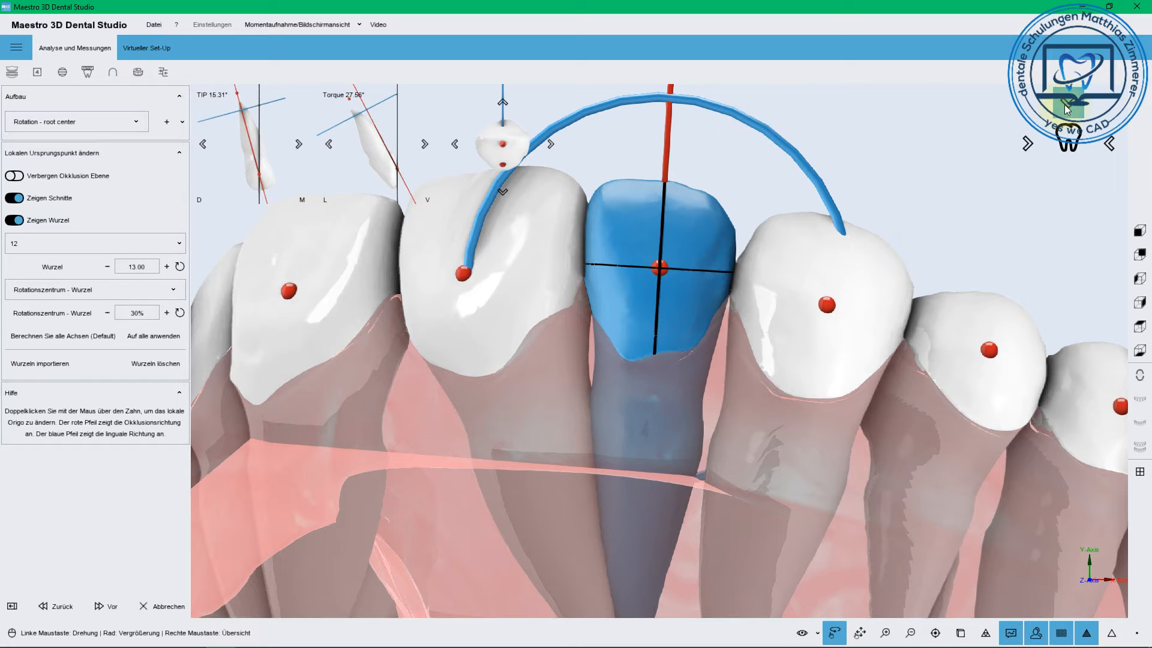
pyautogui.click(1068, 103)
pyautogui.moveTo(756, 177); pyautogui.dragTo(762, 179)
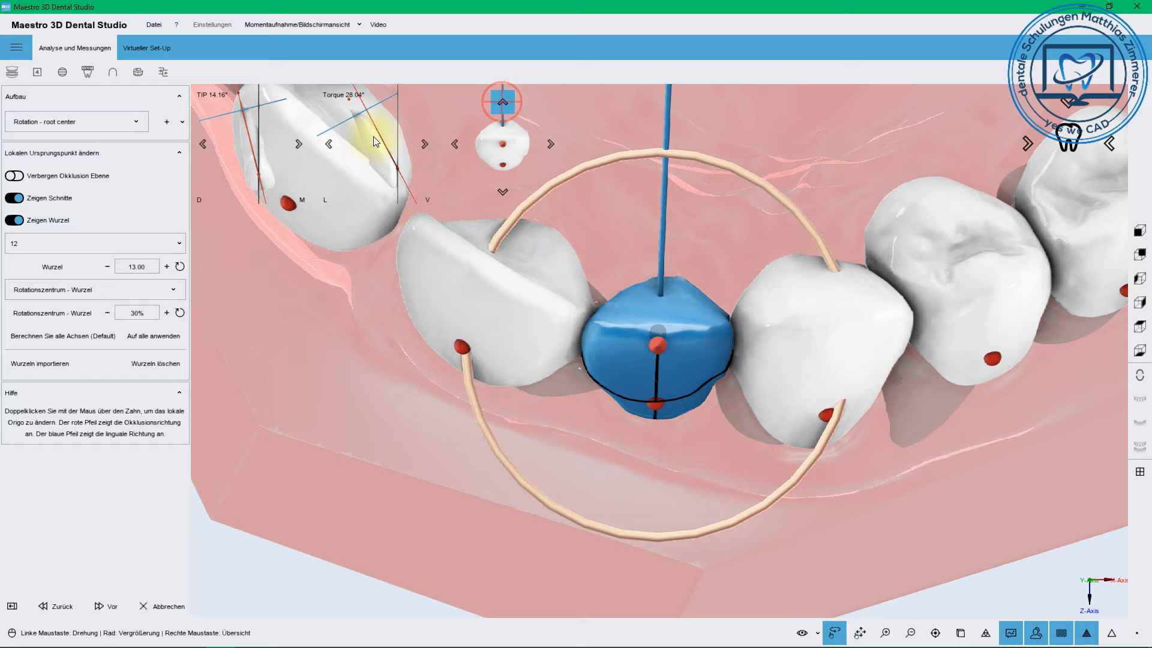
# Adjust tooth 12's axis torque stepwise to 21.88° and its tip to 11.50°.
pyautogui.click(329, 144)
pyautogui.click(330, 145)
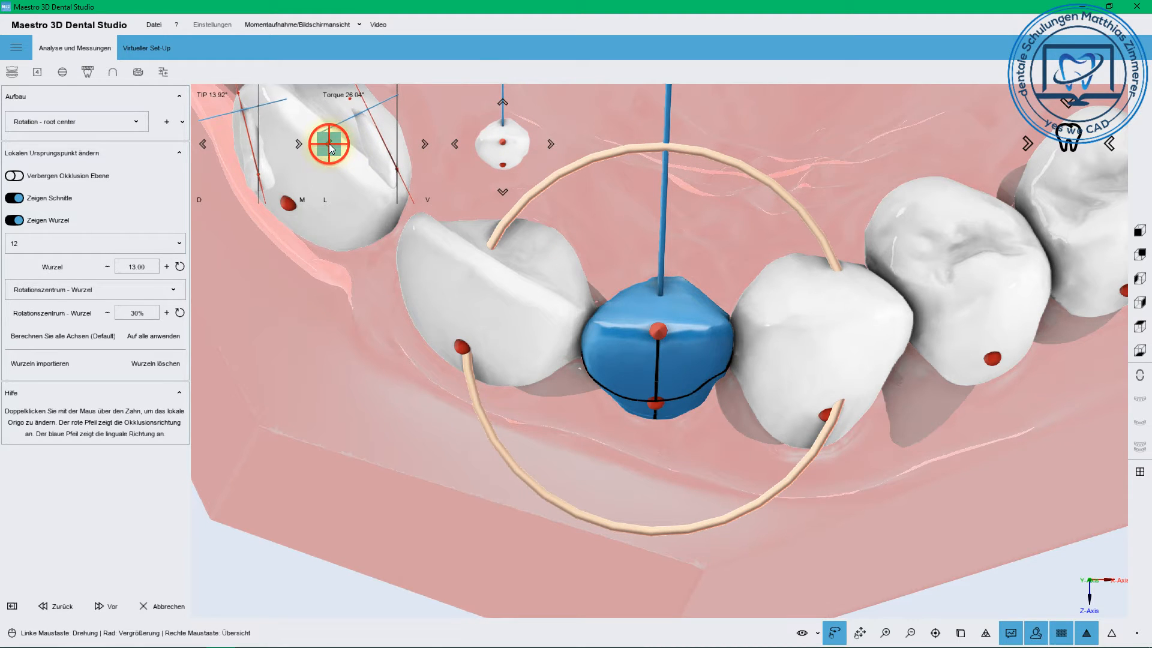
pyautogui.click(330, 144)
pyautogui.click(330, 144)
pyautogui.click(331, 144)
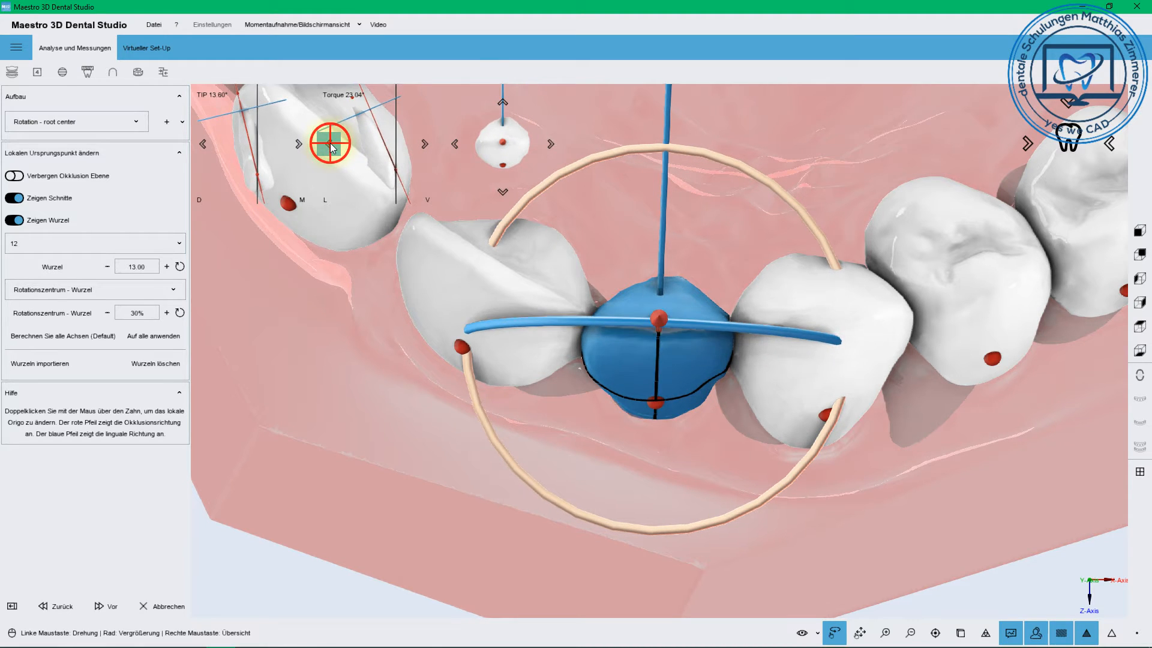
pyautogui.click(331, 144)
pyautogui.click(299, 143)
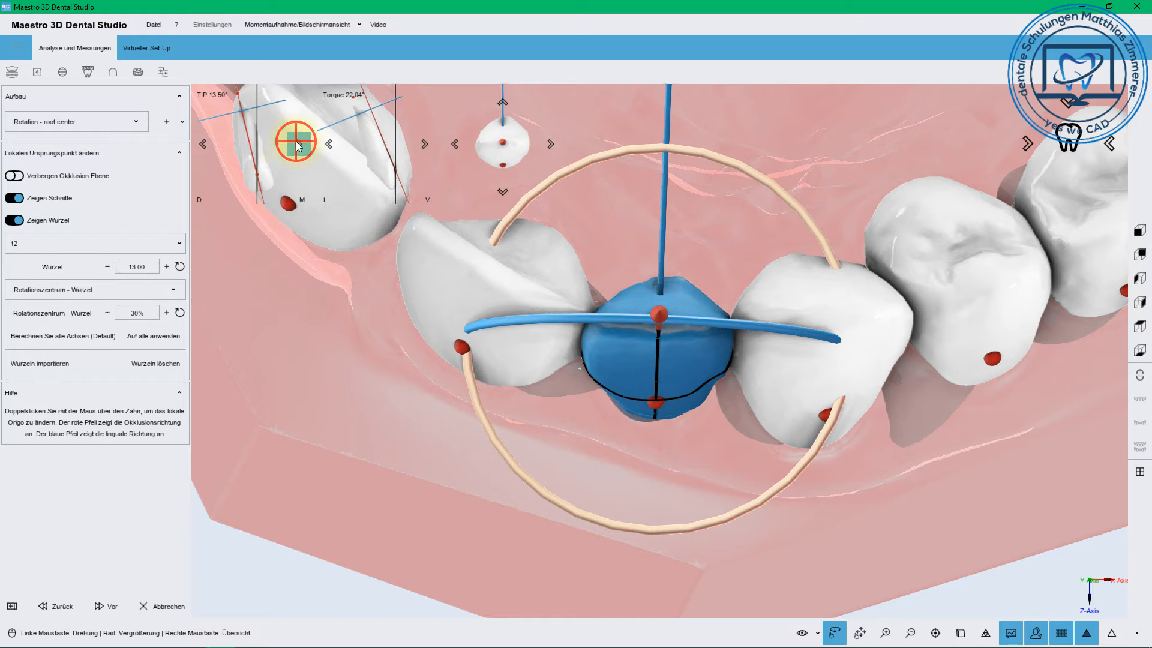
pyautogui.click(298, 144)
pyautogui.click(298, 143)
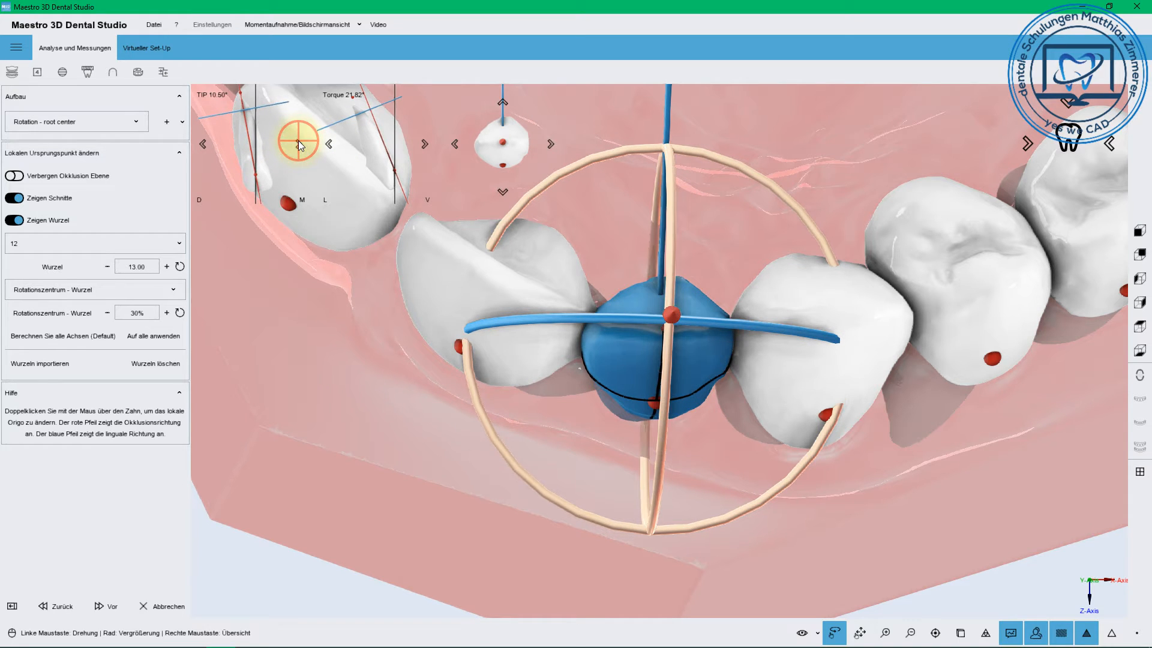
pyautogui.click(298, 143)
pyautogui.click(204, 144)
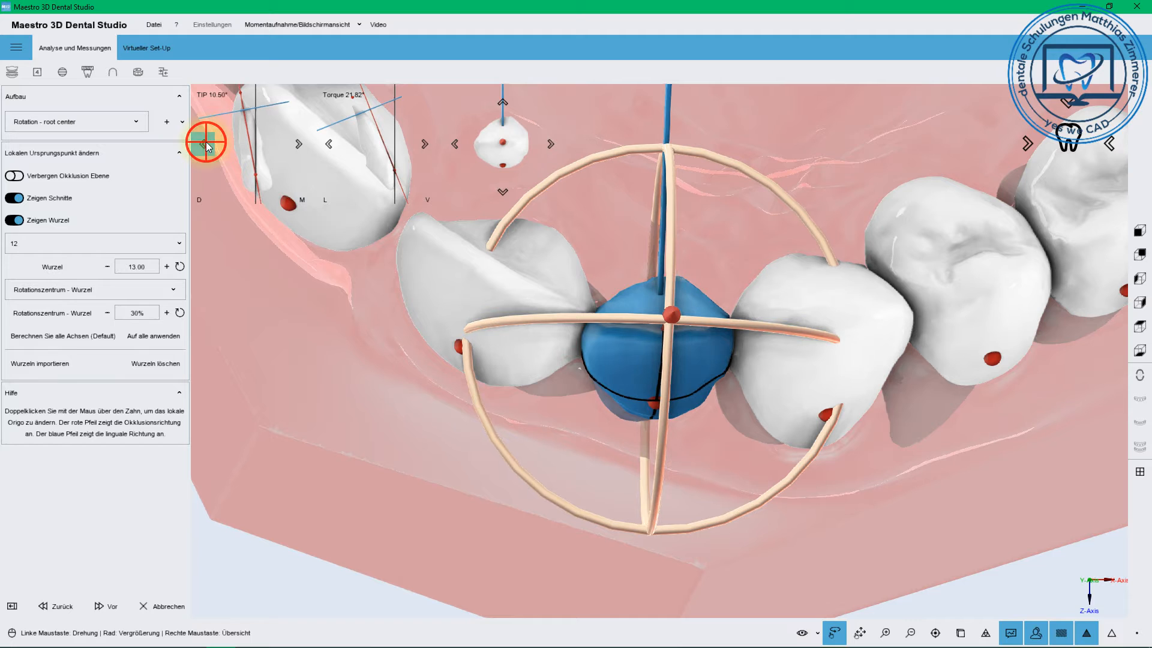
pyautogui.click(204, 144)
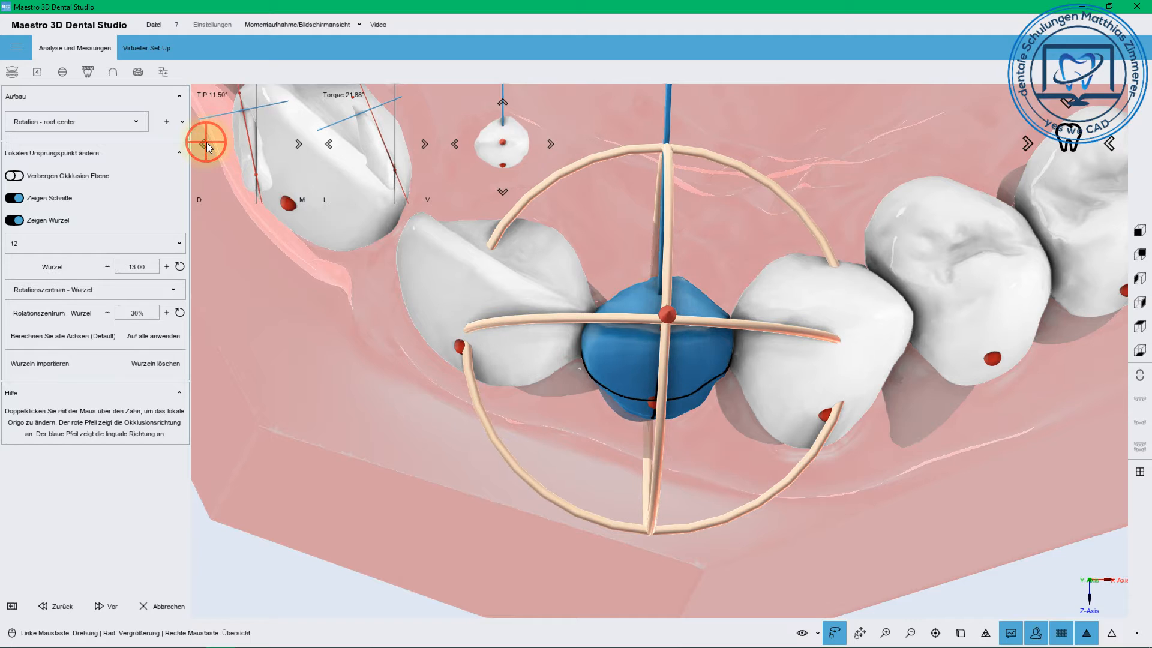
# Select tooth 11 and rotate its local axis in the vestibular view to a tip of 6.05°.
pyautogui.doubleClick(437, 246)
pyautogui.click(1071, 104)
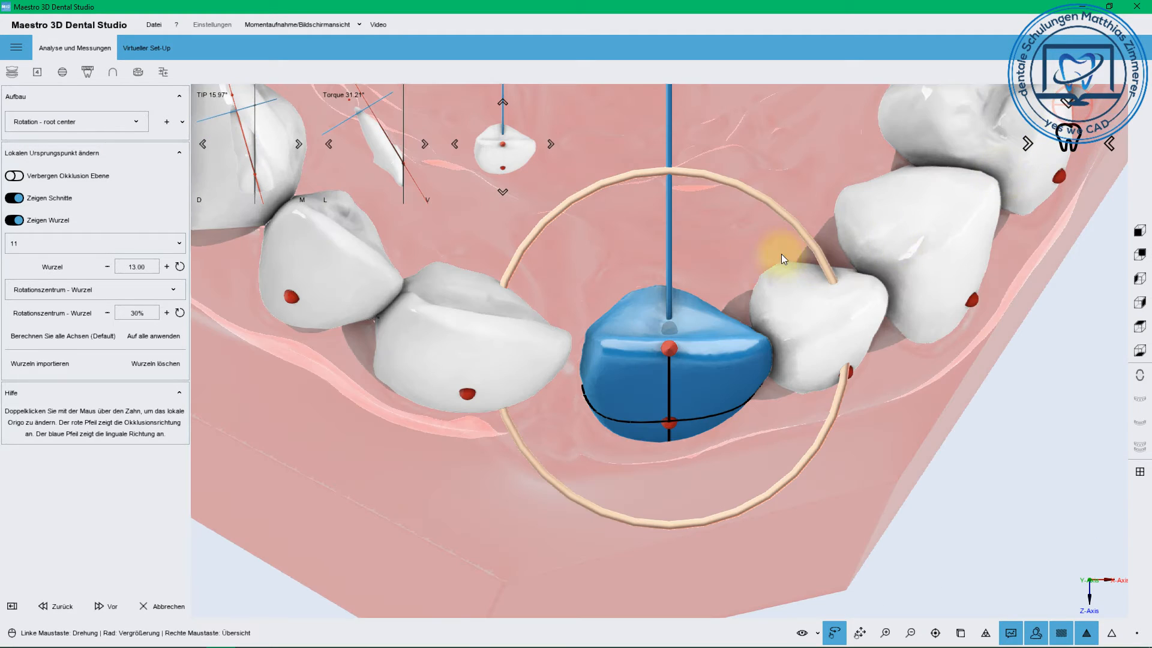
pyautogui.click(739, 187)
pyautogui.click(1027, 143)
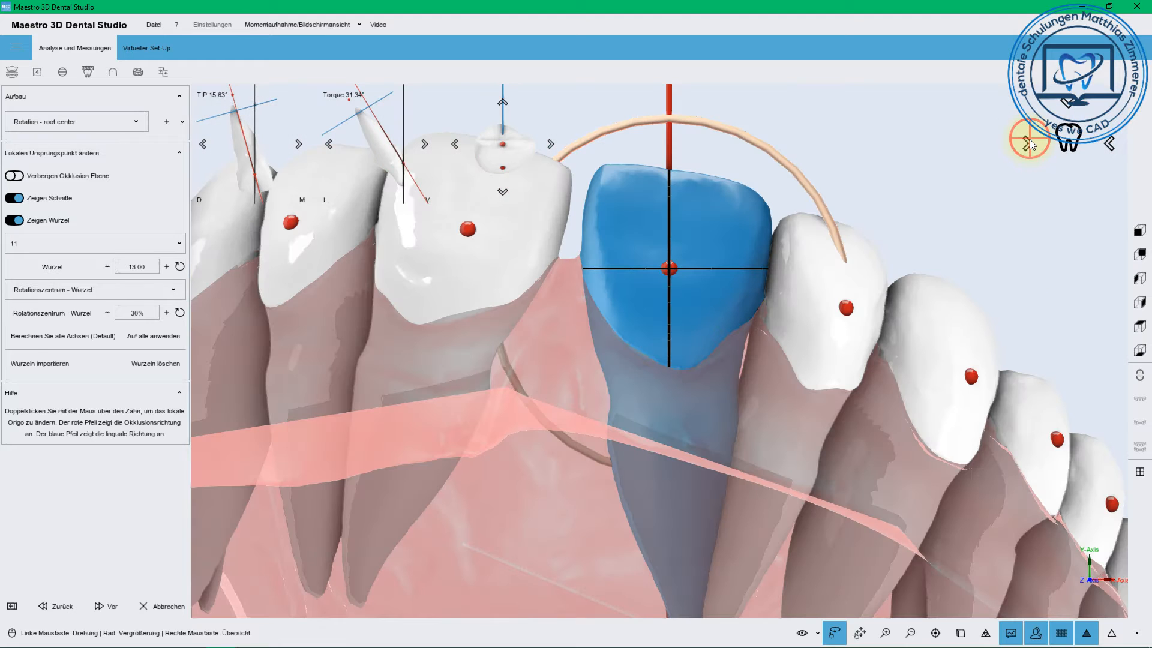
pyautogui.moveTo(743, 136); pyautogui.dragTo(758, 200)
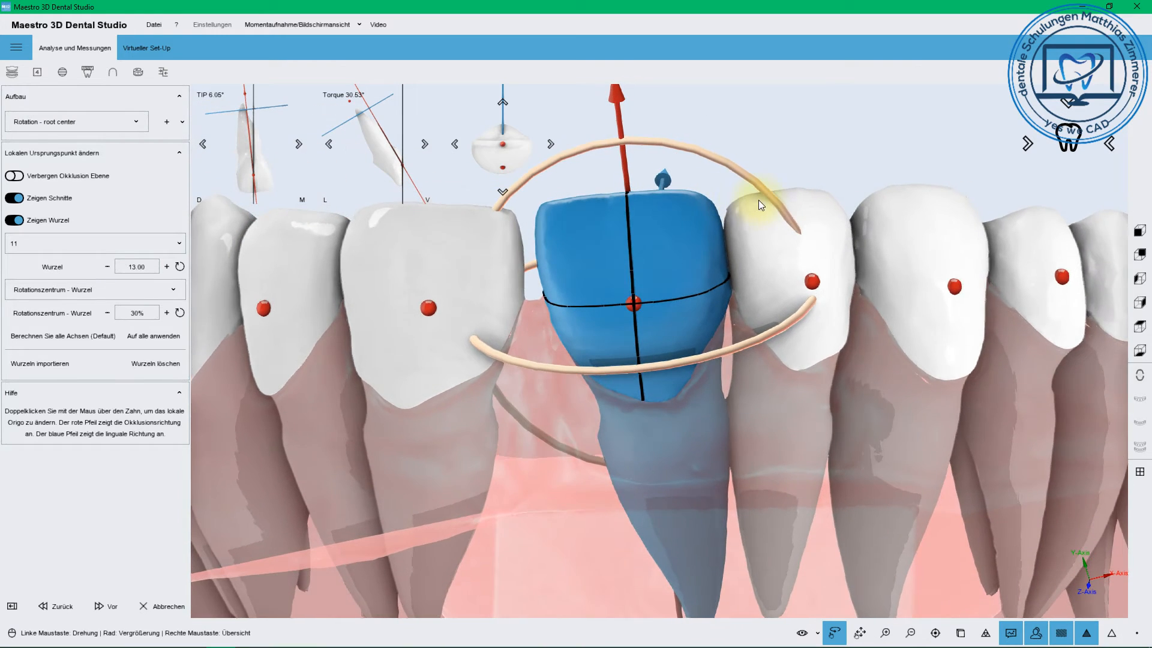
# Refine tooth 11's local axis from the lingual view to a tip of 4.82°.
pyautogui.moveTo(860, 181); pyautogui.dragTo(984, 175)
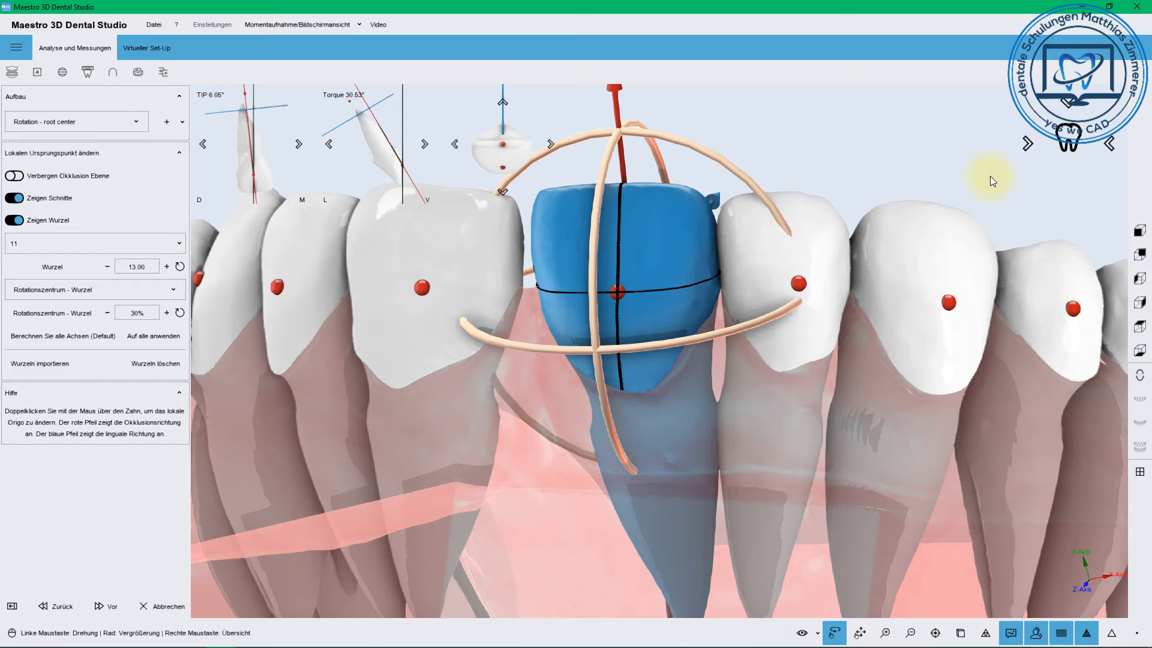
pyautogui.click(1069, 105)
pyautogui.click(1108, 144)
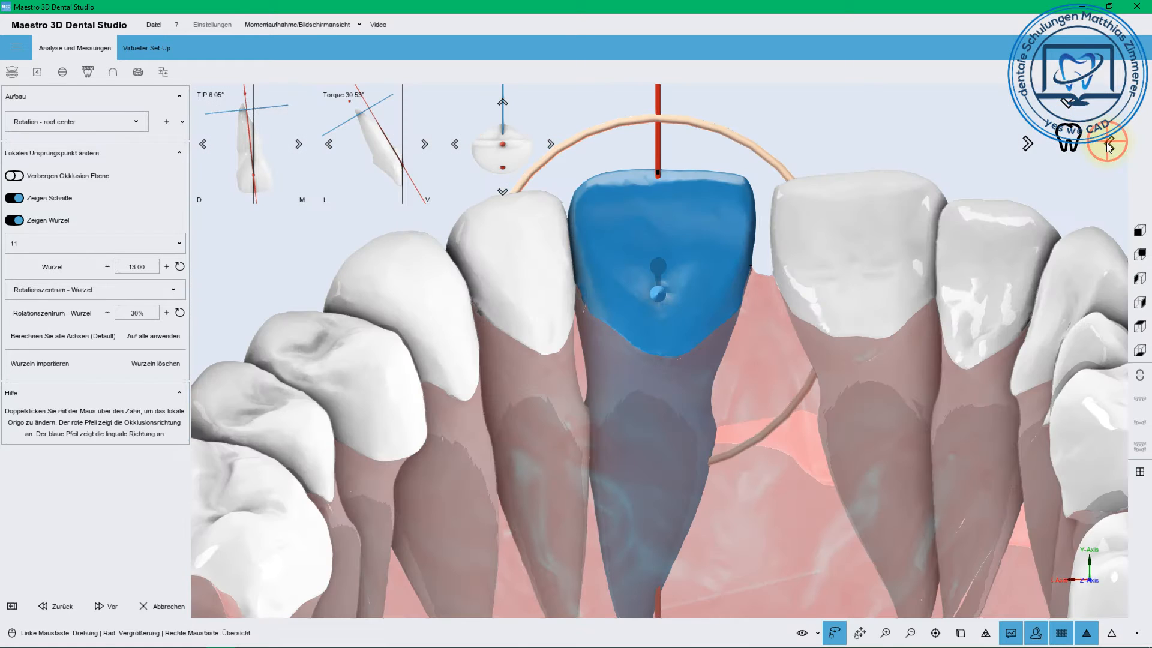
pyautogui.moveTo(696, 121); pyautogui.dragTo(693, 122)
pyautogui.moveTo(636, 195); pyautogui.dragTo(673, 206)
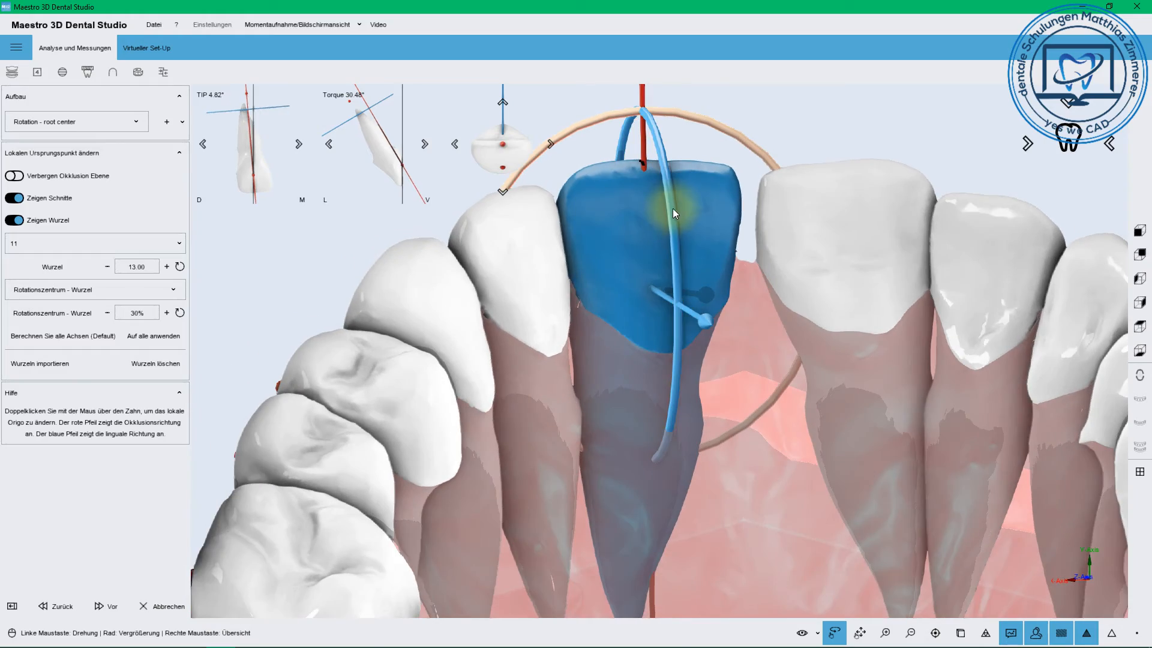
# Import tooth roots for the upper jaw, using the roots already contained in the project.
pyautogui.moveTo(802, 391); pyautogui.dragTo(946, 304)
pyautogui.moveTo(493, 271); pyautogui.dragTo(487, 211)
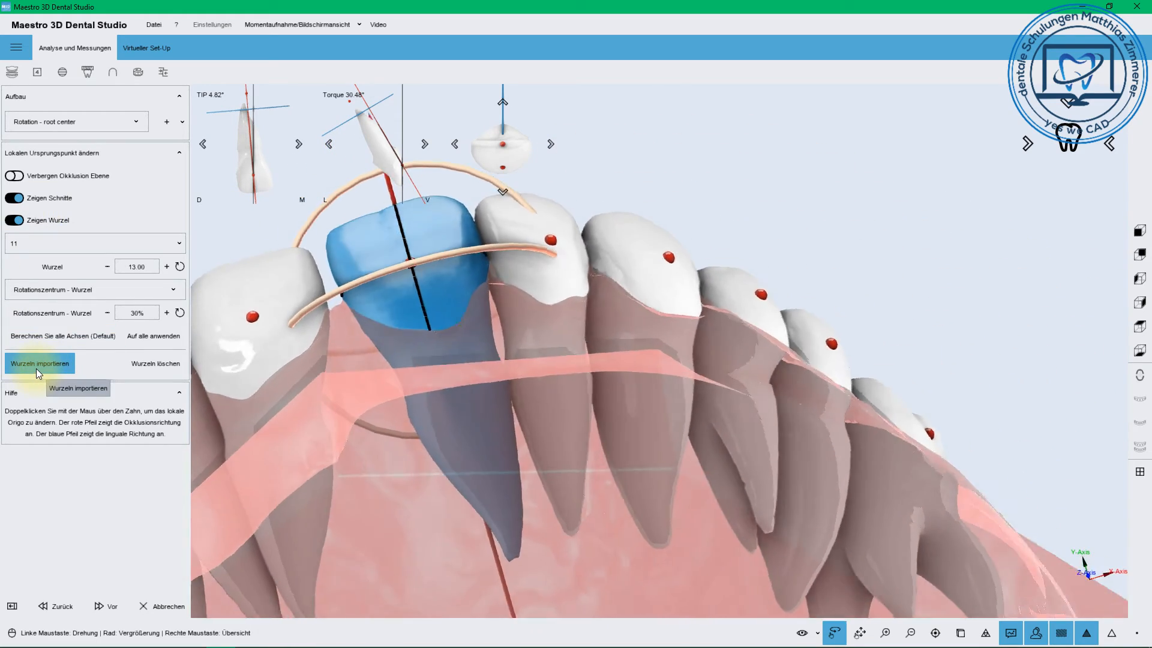
pyautogui.click(36, 369)
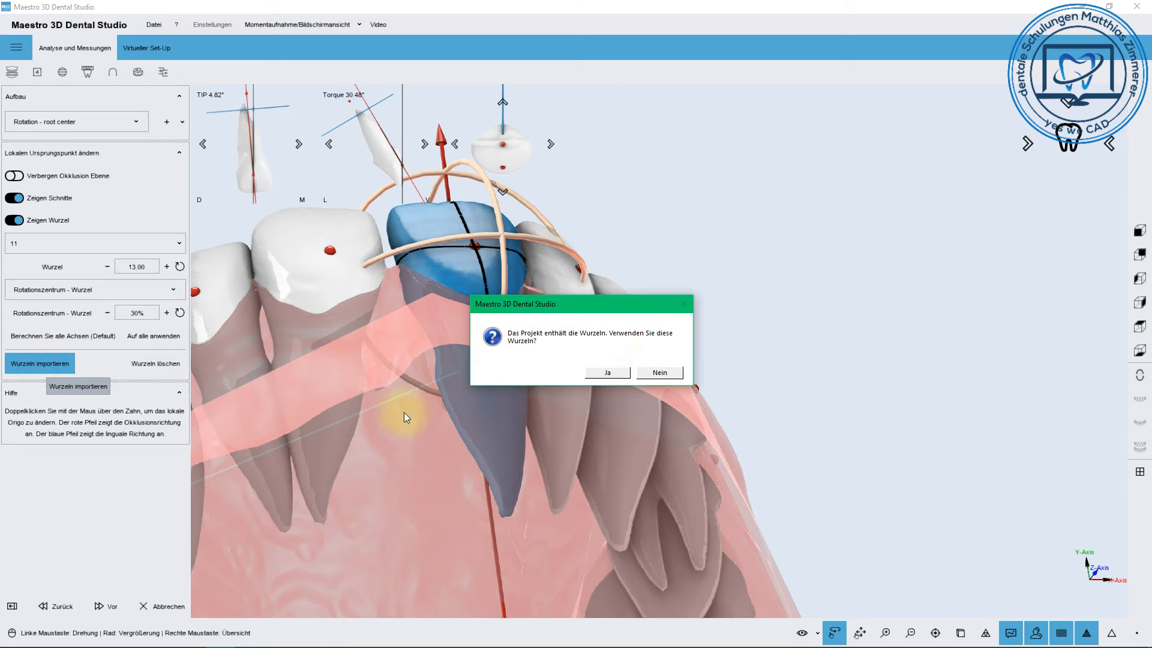
pyautogui.click(608, 372)
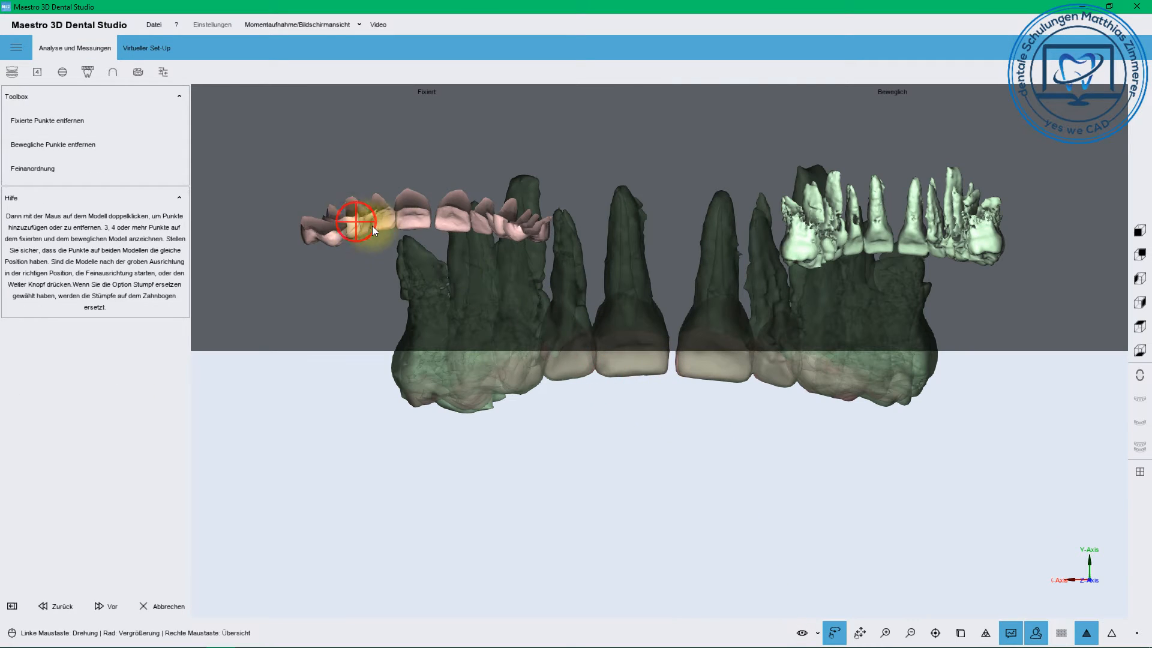
# Mark alignment points 1 and 2 on the fixed crowns and the matching point 1 on the movable rooted teeth.
pyautogui.moveTo(372, 225); pyautogui.dragTo(554, 220)
pyautogui.moveTo(417, 224); pyautogui.dragTo(441, 222)
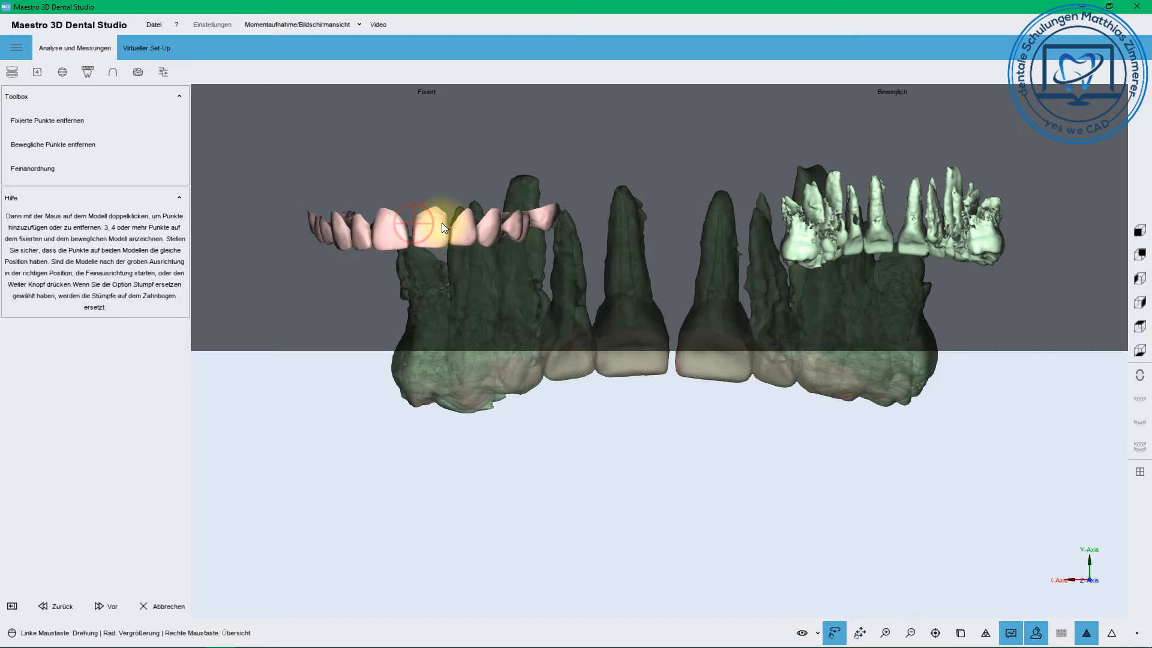
pyautogui.scroll(3, 433, 235)
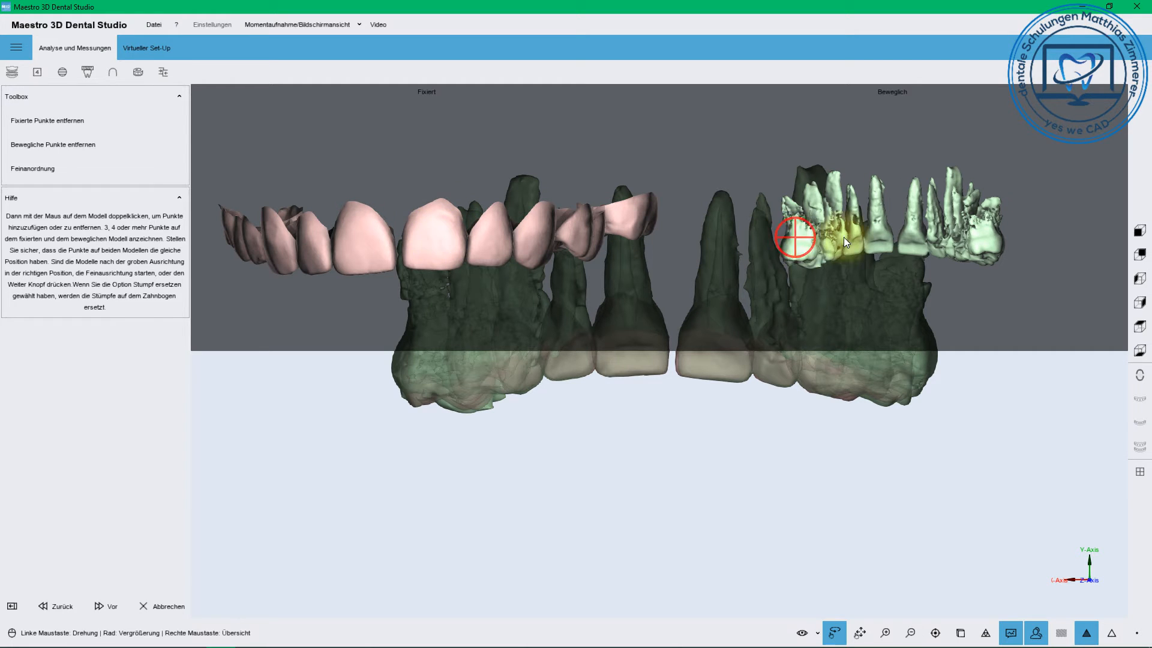
pyautogui.moveTo(844, 239); pyautogui.dragTo(1083, 230)
pyautogui.moveTo(865, 247); pyautogui.dragTo(966, 203)
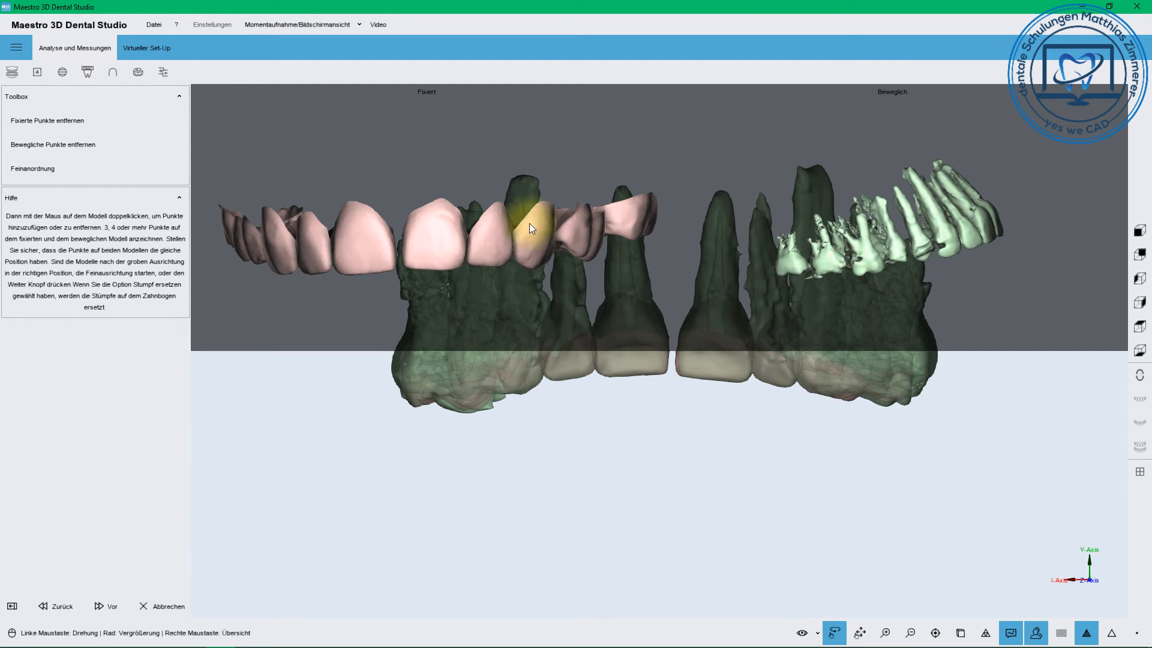
pyautogui.moveTo(529, 223); pyautogui.dragTo(554, 214)
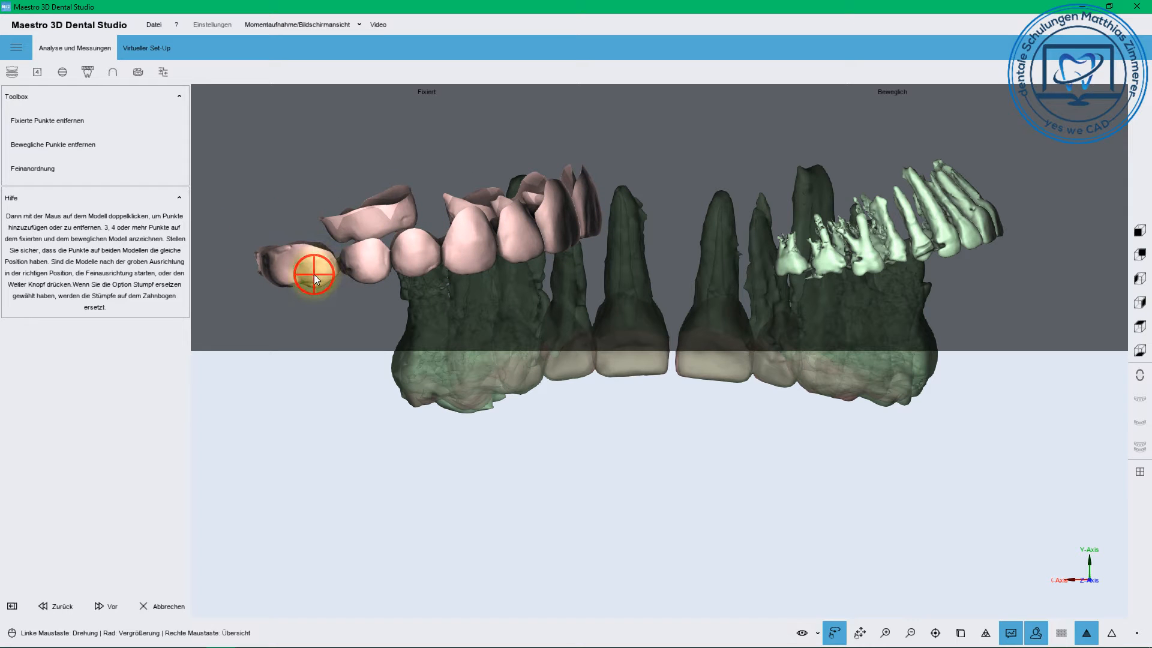
pyautogui.doubleClick(314, 274)
pyautogui.doubleClick(465, 265)
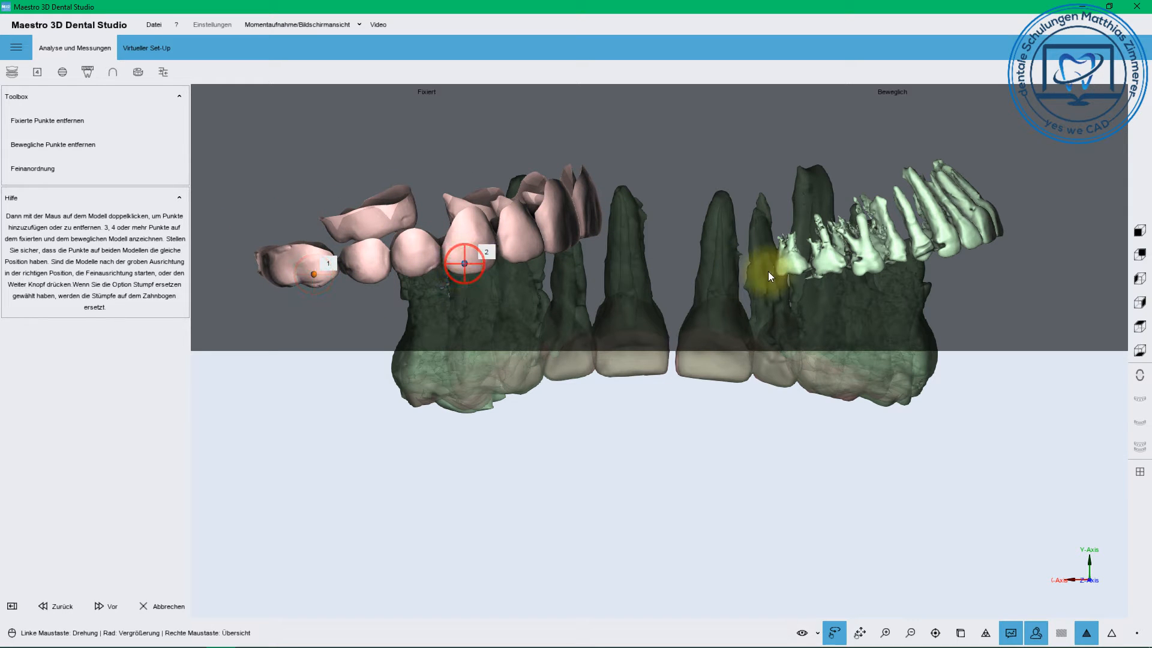
pyautogui.doubleClick(792, 267)
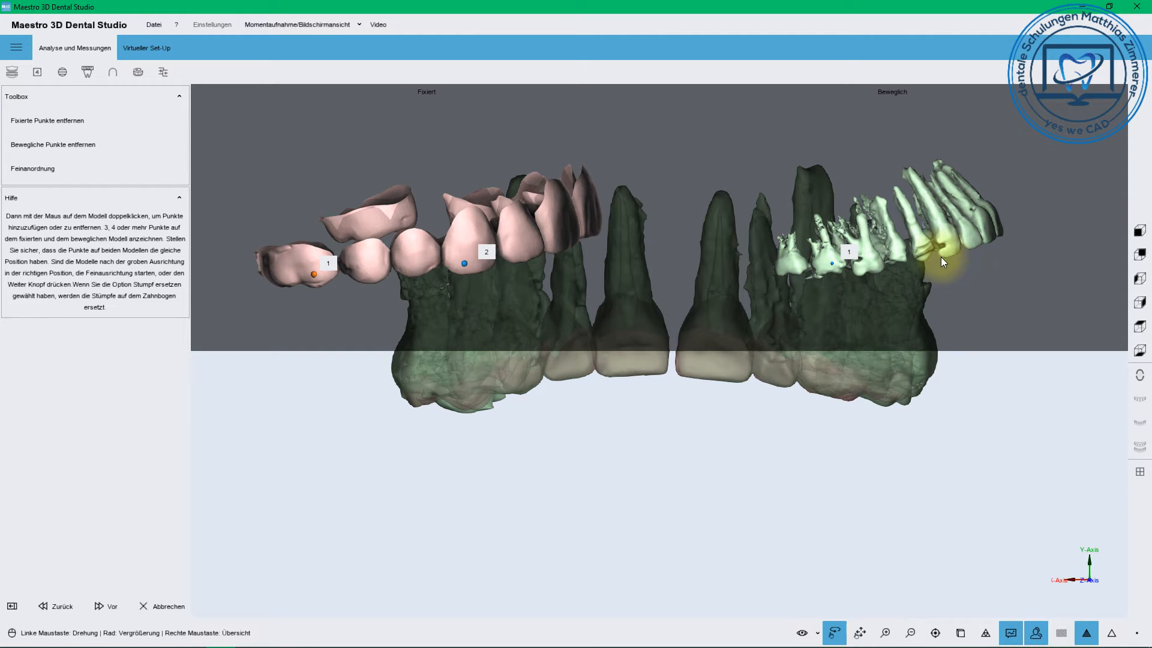
# Add the matching movable point 2 and mark point pairs 3 and 4 on the fixed crowns and movable teeth.
pyautogui.moveTo(947, 238); pyautogui.dragTo(864, 259)
pyautogui.moveTo(944, 242); pyautogui.dragTo(851, 240)
pyautogui.doubleClick(851, 240)
pyautogui.moveTo(563, 230); pyautogui.dragTo(453, 237)
pyautogui.doubleClick(441, 240)
pyautogui.doubleClick(452, 240)
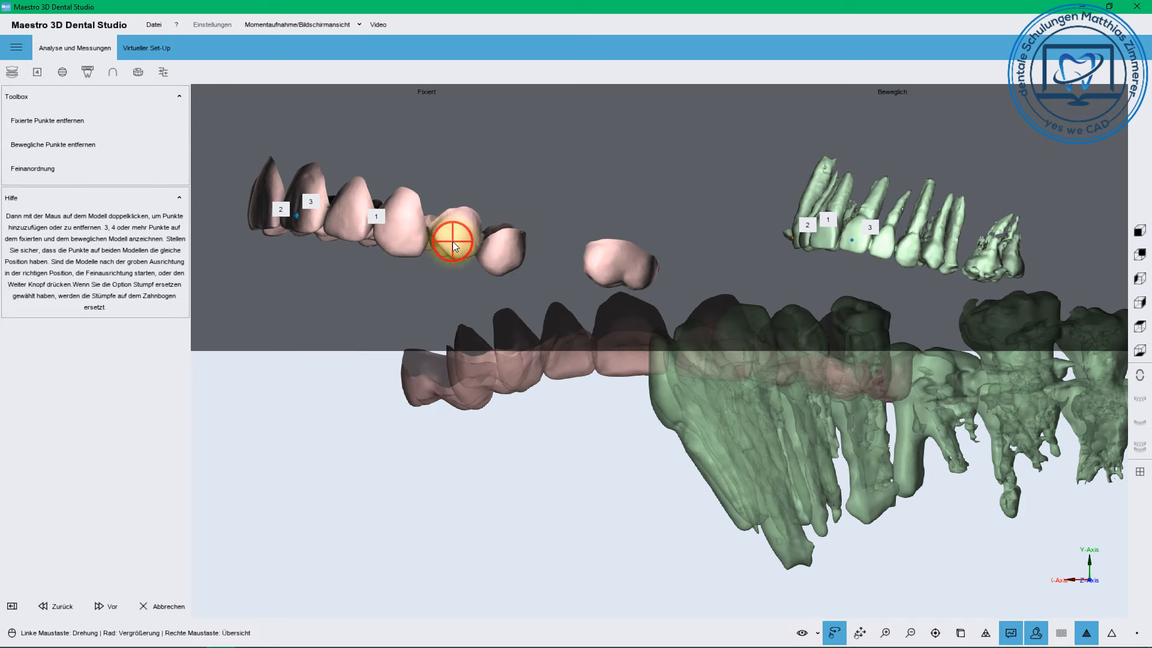
pyautogui.doubleClick(934, 259)
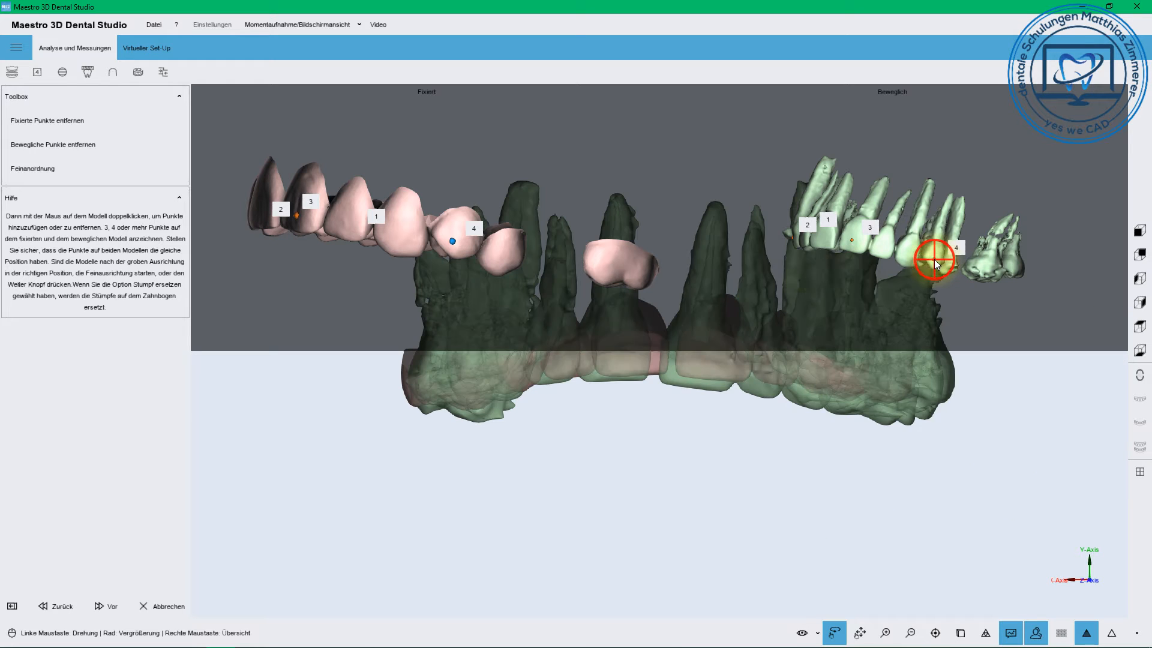
# Mark point pair 5 on the isolated molar of the fixed and movable models.
pyautogui.doubleClick(602, 271)
pyautogui.moveTo(1010, 277); pyautogui.dragTo(966, 277)
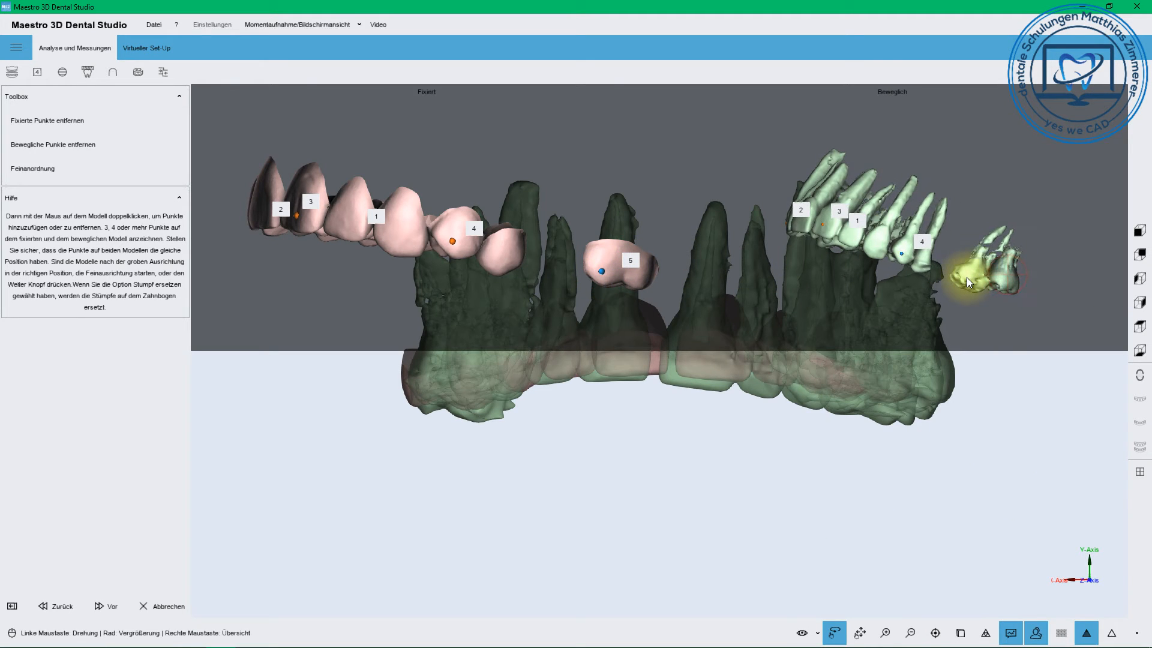
pyautogui.doubleClick(966, 276)
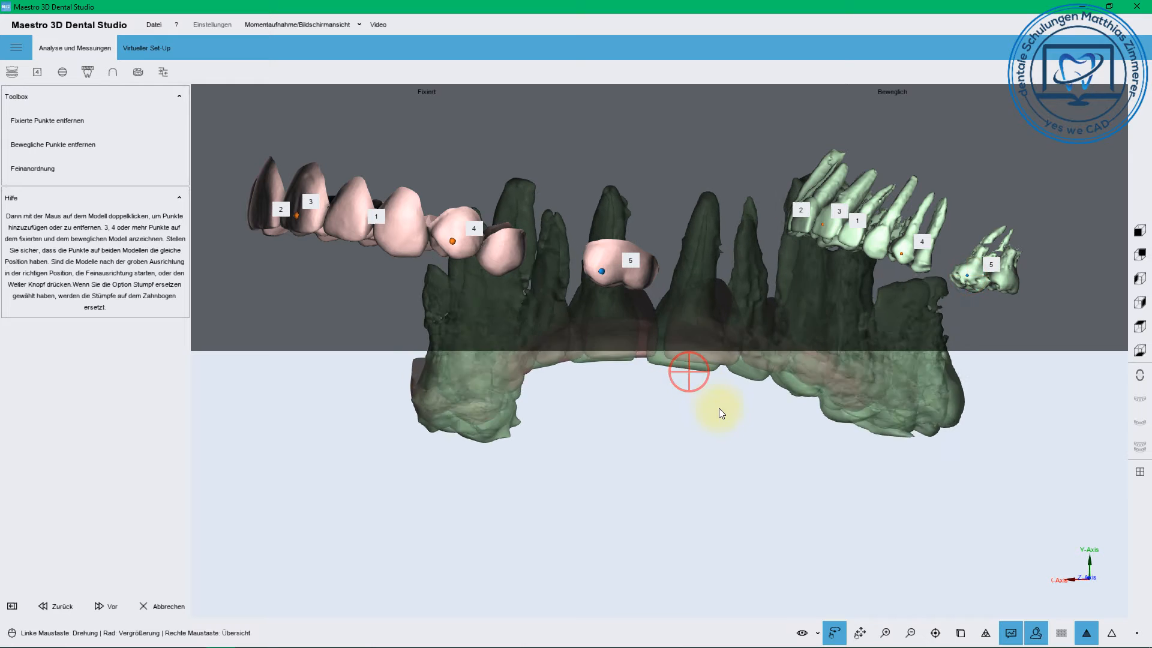
# Run the fine alignment of the rooted teeth to the crowns, check the overlay and apply the root import.
pyautogui.moveTo(733, 347); pyautogui.dragTo(462, 376)
pyautogui.scroll(5, 625, 499)
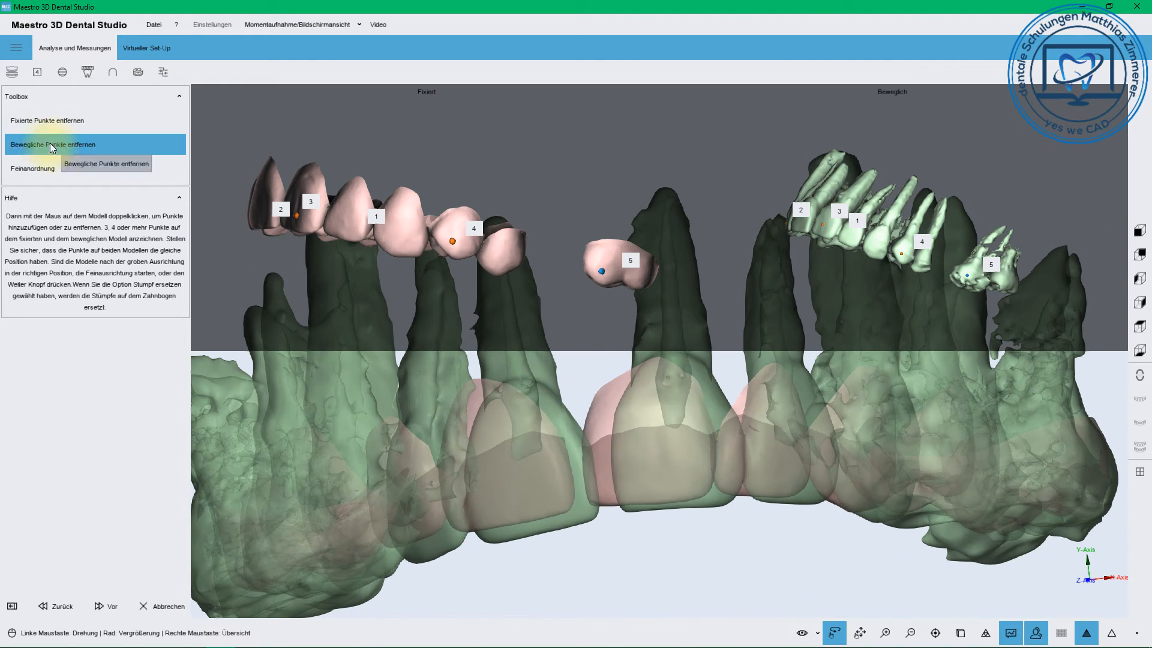
pyautogui.click(38, 171)
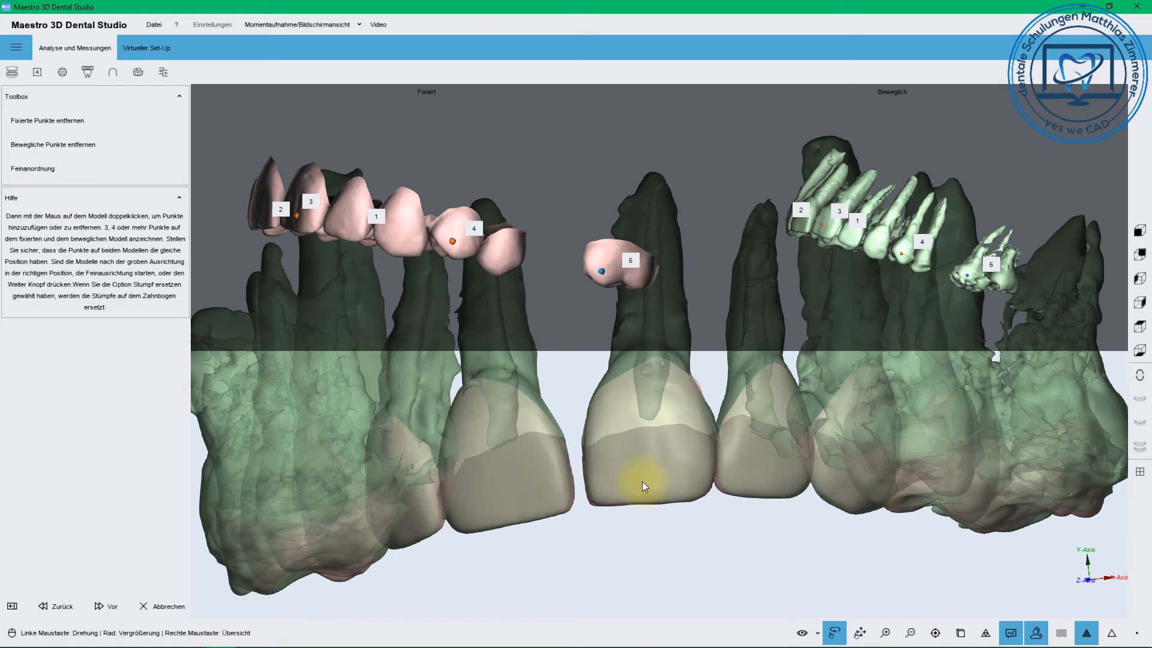
pyautogui.moveTo(641, 486); pyautogui.dragTo(453, 435)
pyautogui.click(105, 607)
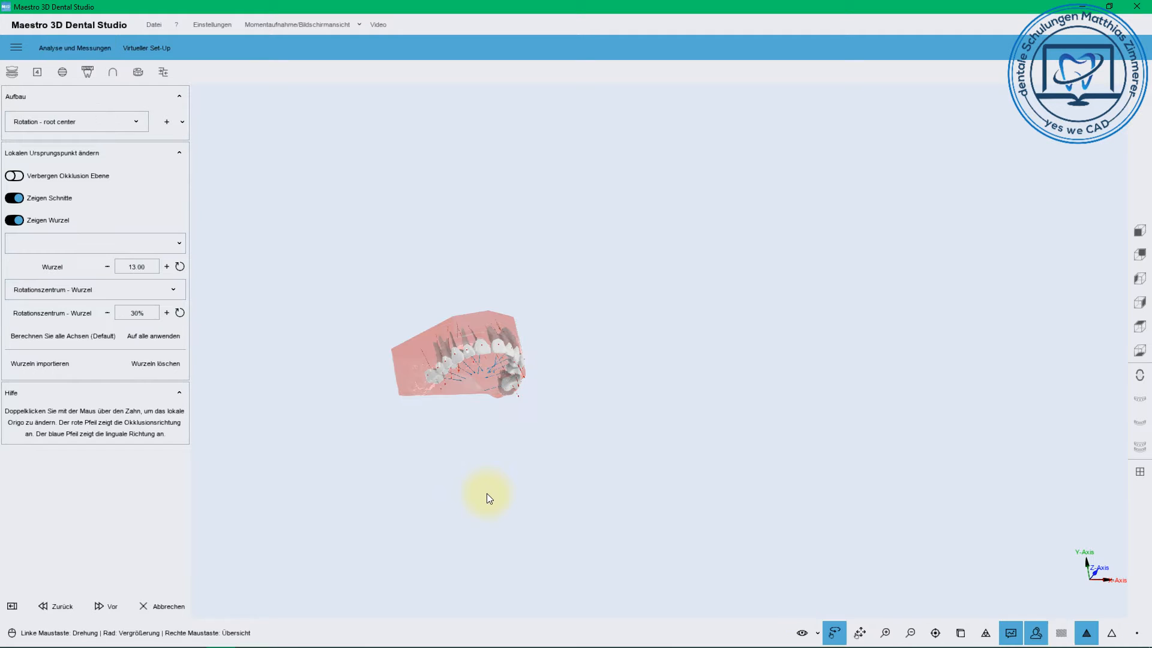
# Select teeth 16 and 15 in turn and rotate tooth 15's local axis in the vestibular view to a tip of 5.36°.
pyautogui.scroll(5, 436, 358)
pyautogui.moveTo(483, 489); pyautogui.dragTo(776, 294)
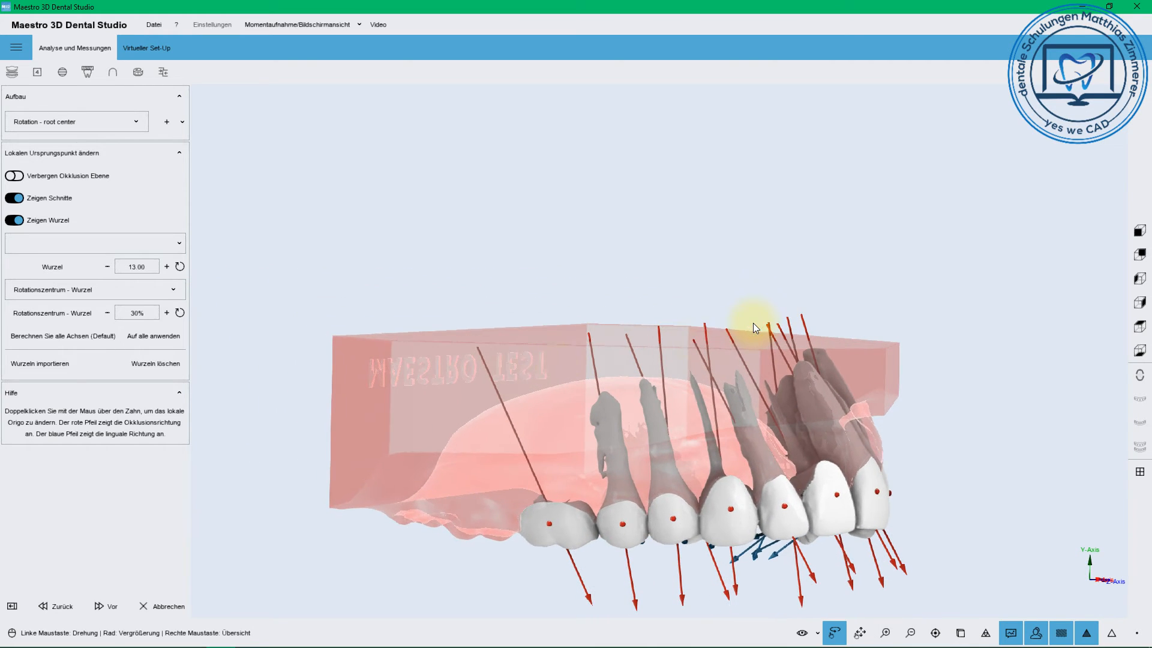
pyautogui.doubleClick(574, 517)
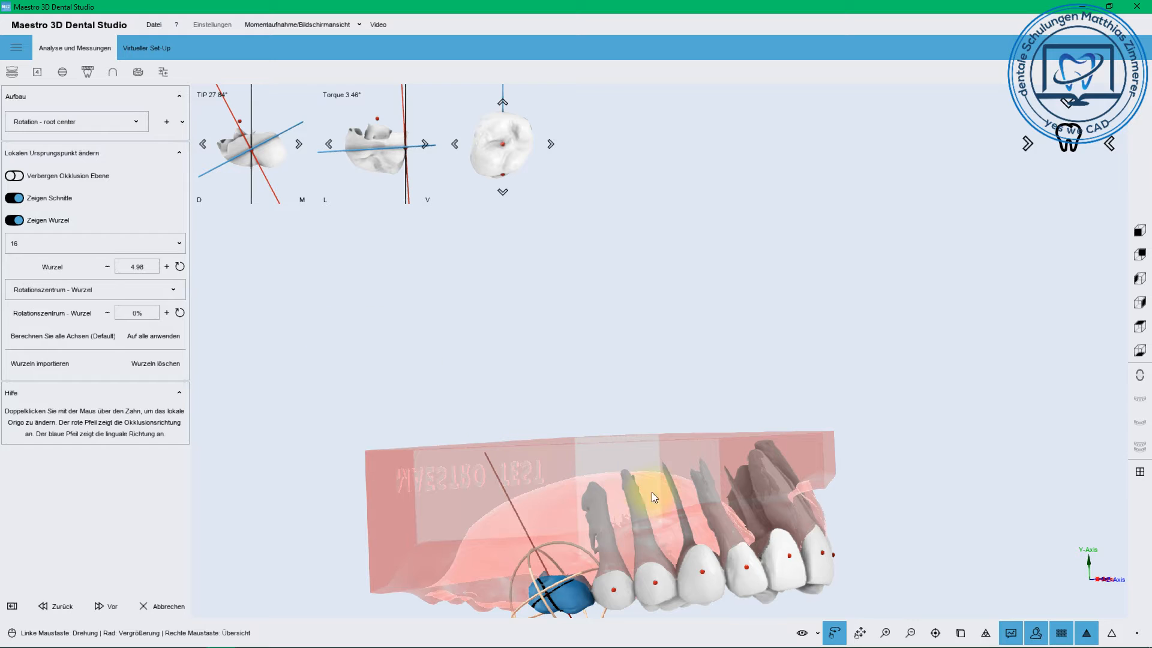
pyautogui.doubleClick(624, 582)
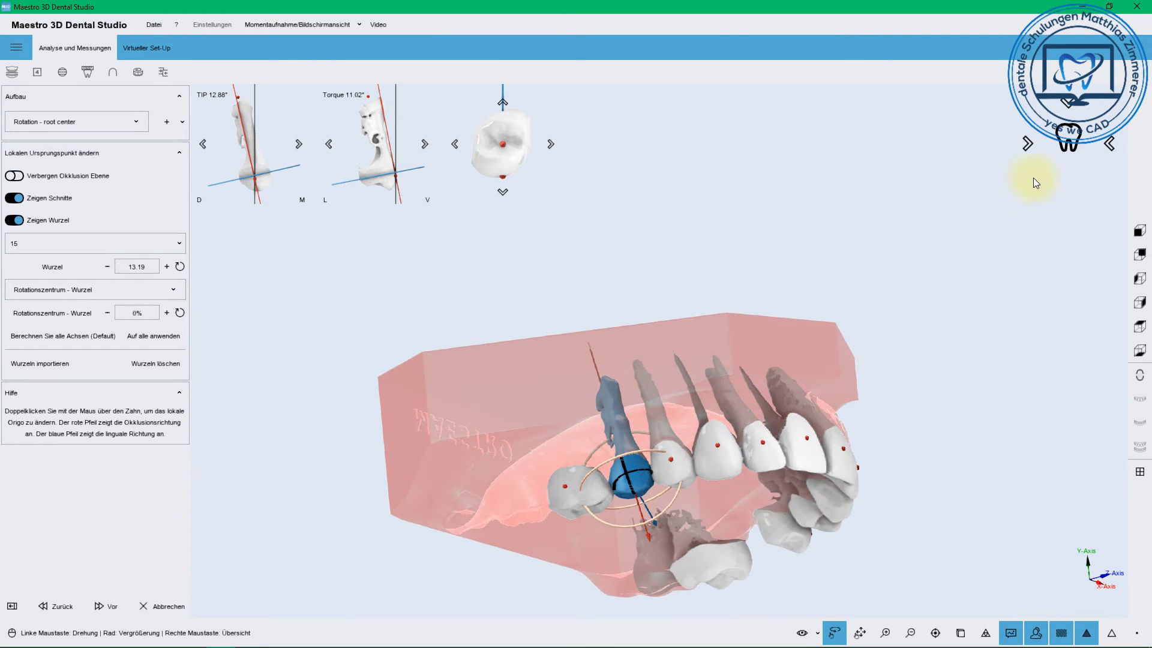
pyautogui.click(1033, 150)
pyautogui.moveTo(792, 133); pyautogui.dragTo(704, 228)
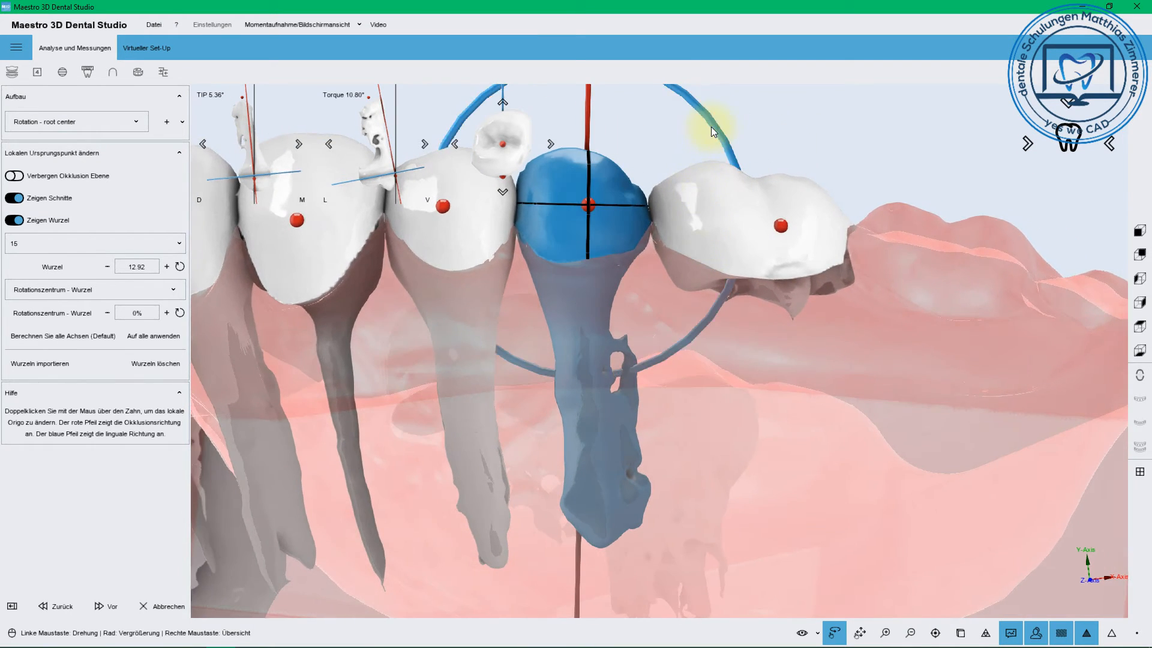
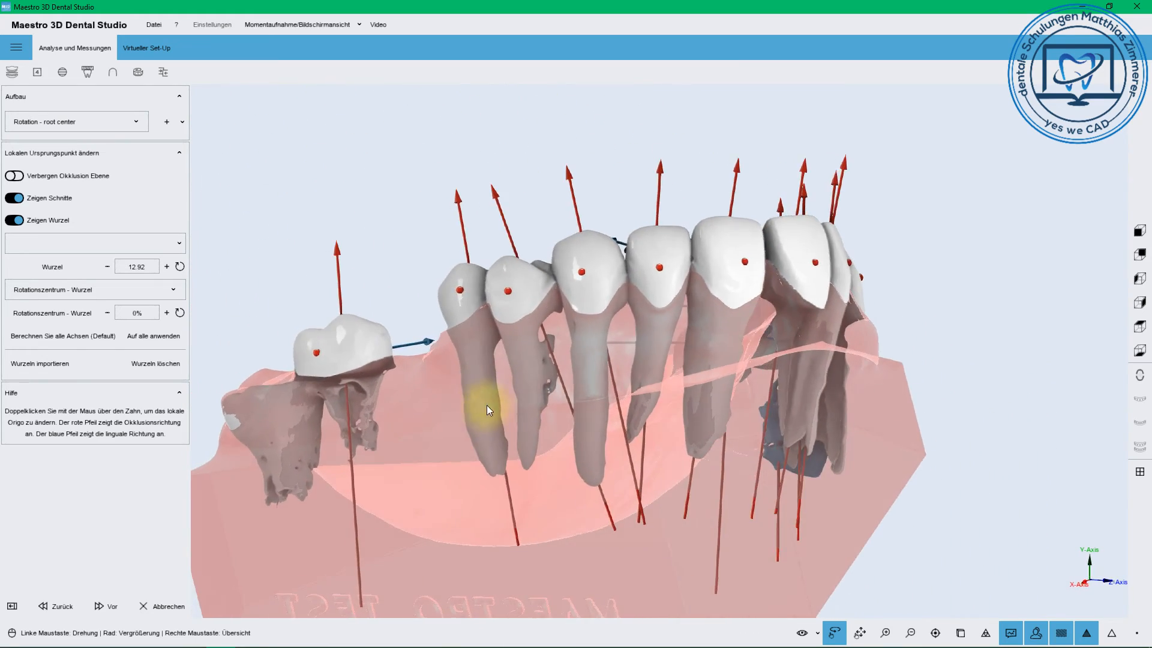
# Select tooth 23 and reduce the torque of its local axis to about 9.8°.
pyautogui.doubleClick(617, 282)
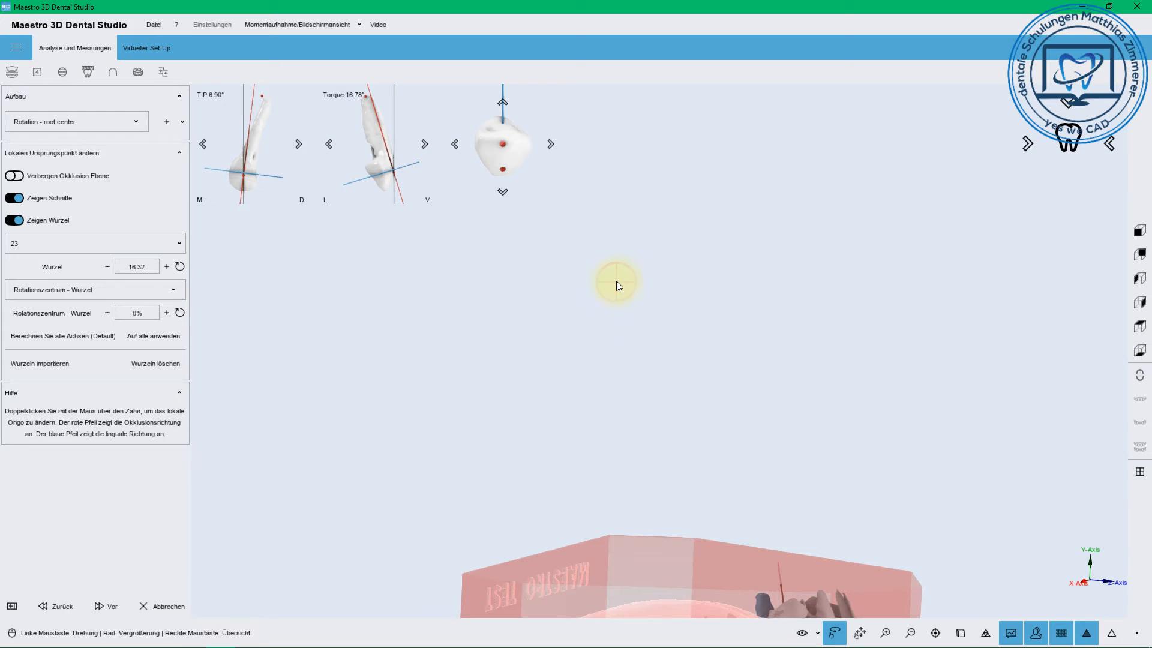
pyautogui.click(330, 144)
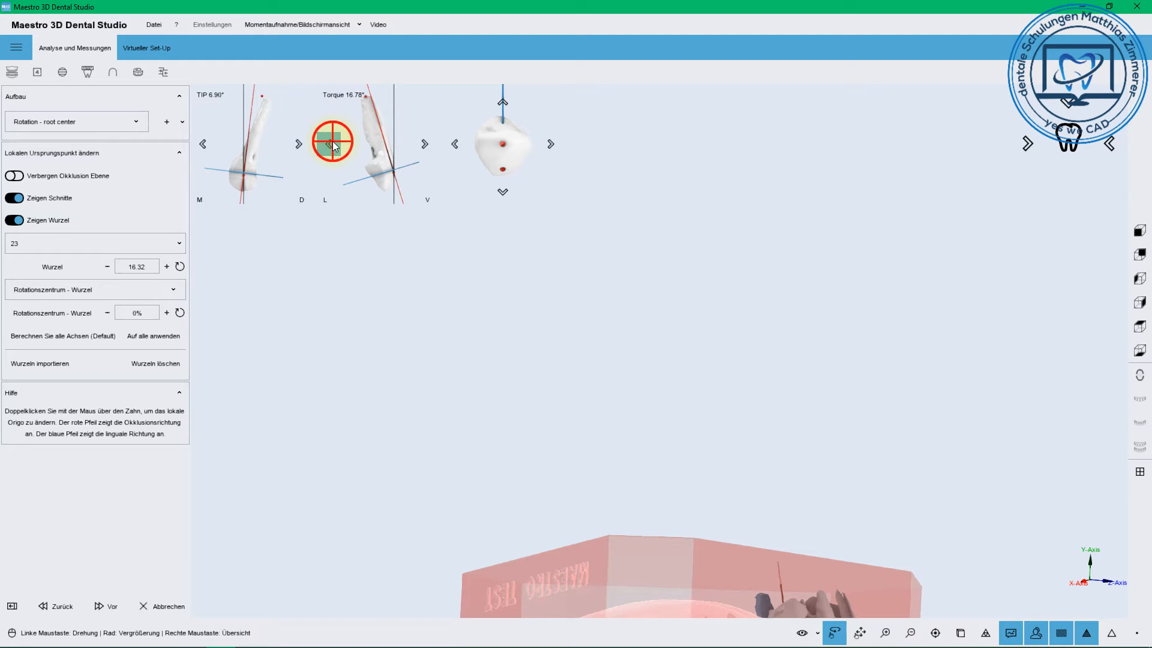
pyautogui.click(331, 144)
pyautogui.click(333, 144)
pyautogui.click(333, 144)
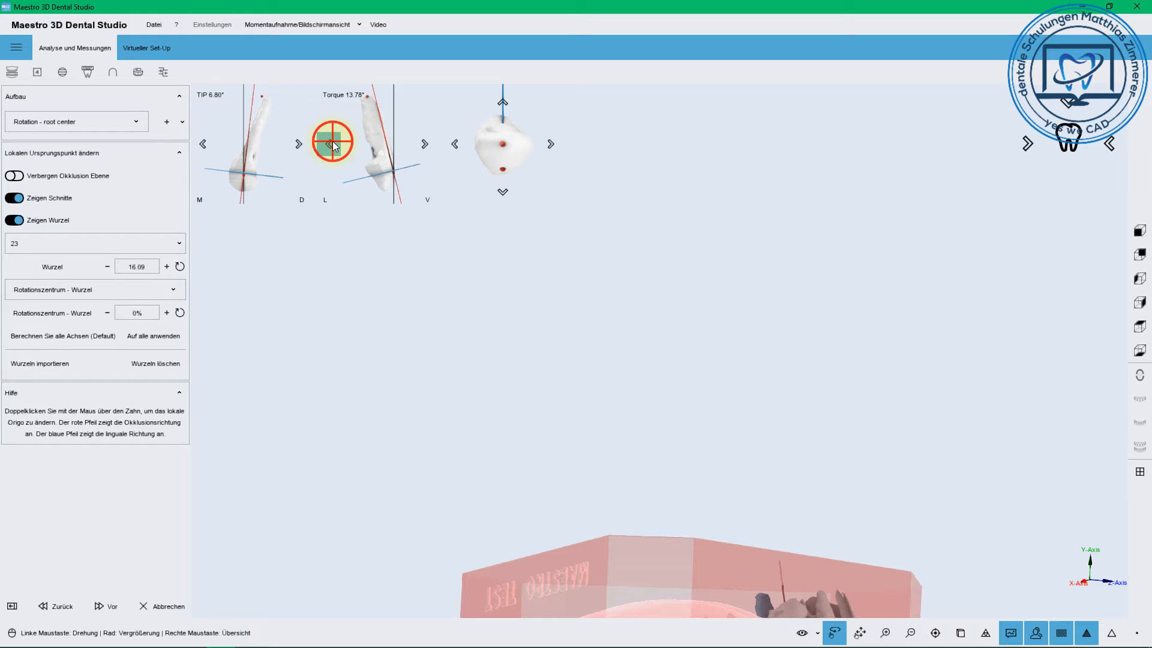
pyautogui.click(333, 144)
# Try tooth 23's local axis at a tip of 8.71° and lower it to about 2.7°.
pyautogui.click(298, 142)
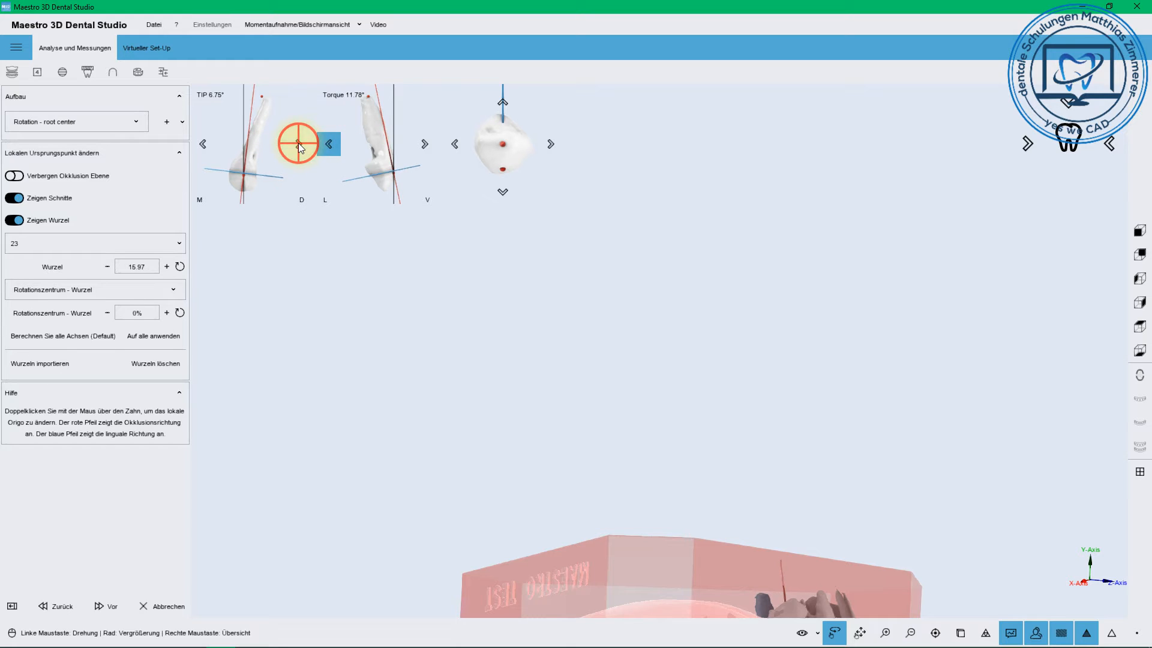
pyautogui.click(298, 143)
pyautogui.click(297, 143)
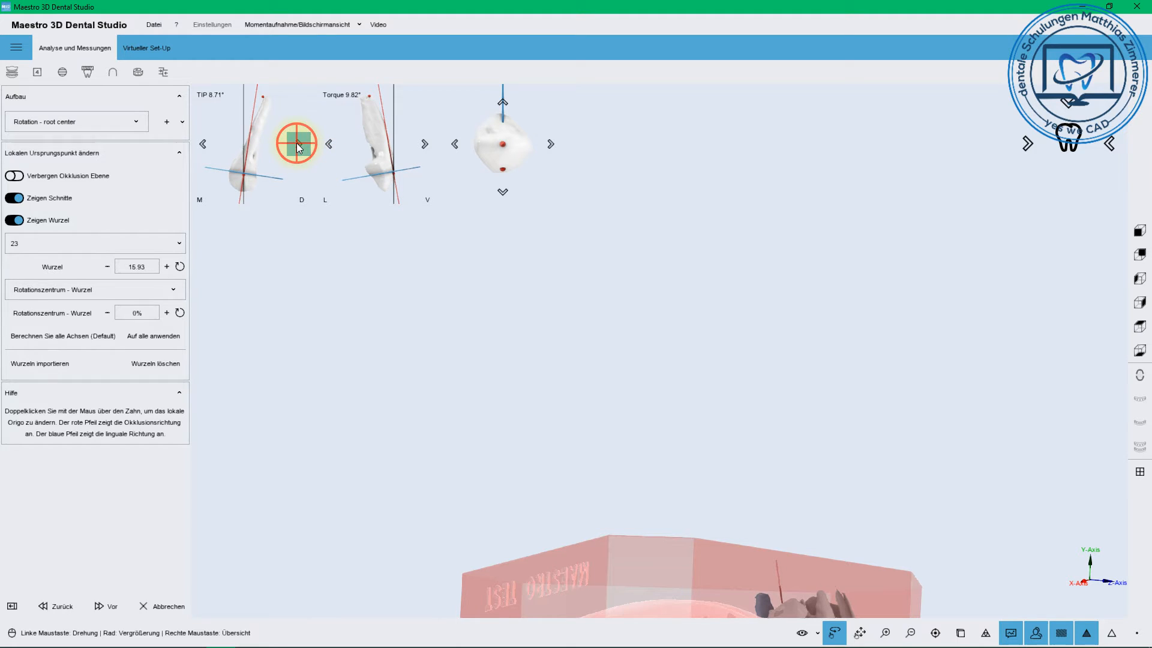
pyautogui.click(201, 142)
pyautogui.click(201, 141)
pyautogui.click(202, 142)
pyautogui.click(202, 142)
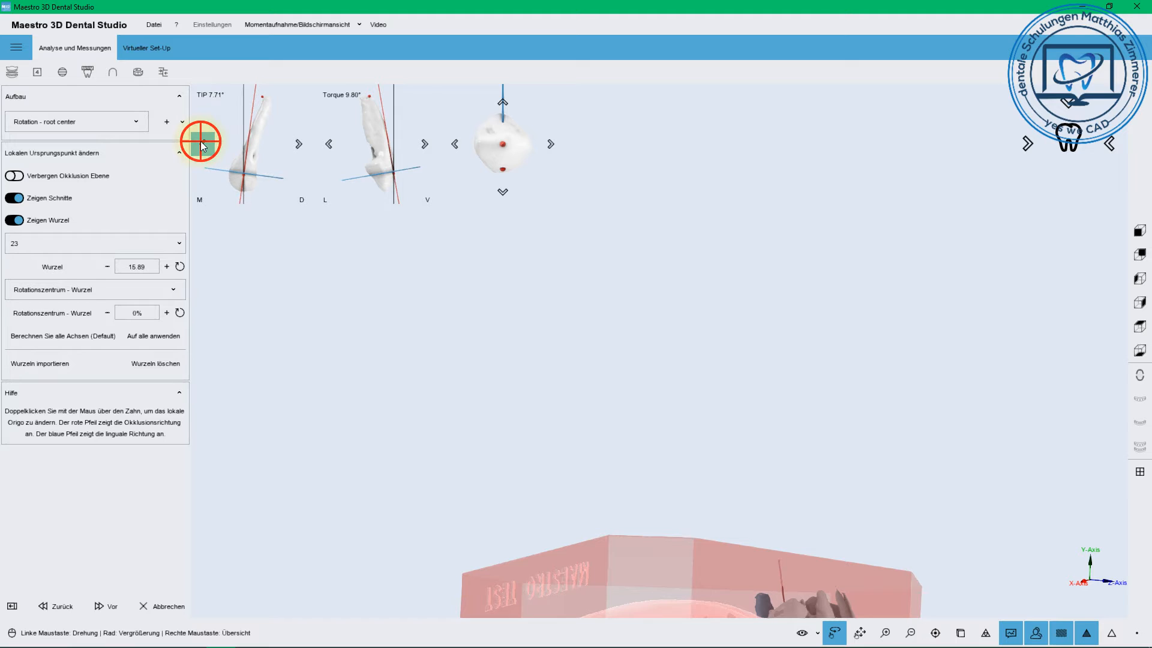
pyautogui.click(202, 142)
pyautogui.click(202, 142)
pyautogui.click(202, 142)
pyautogui.click(201, 142)
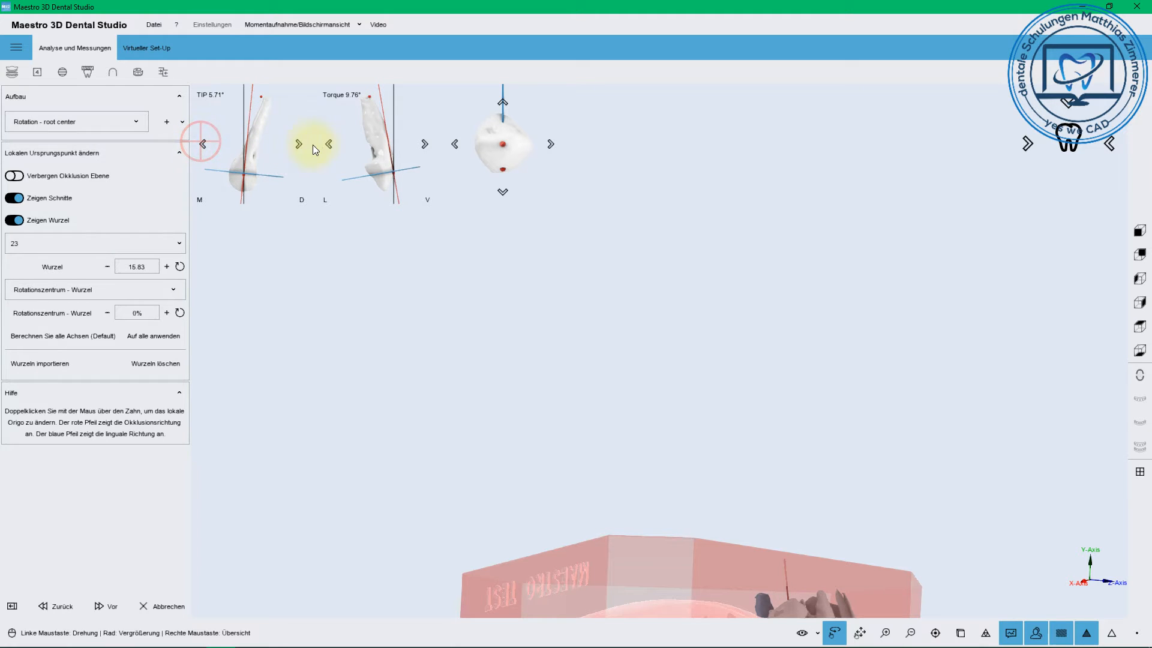
# Shift tooth 23's local origin slightly in the occlusal view, try a torque of 6.72°, and set the torque to about 9.7°.
pyautogui.click(328, 144)
pyautogui.click(327, 143)
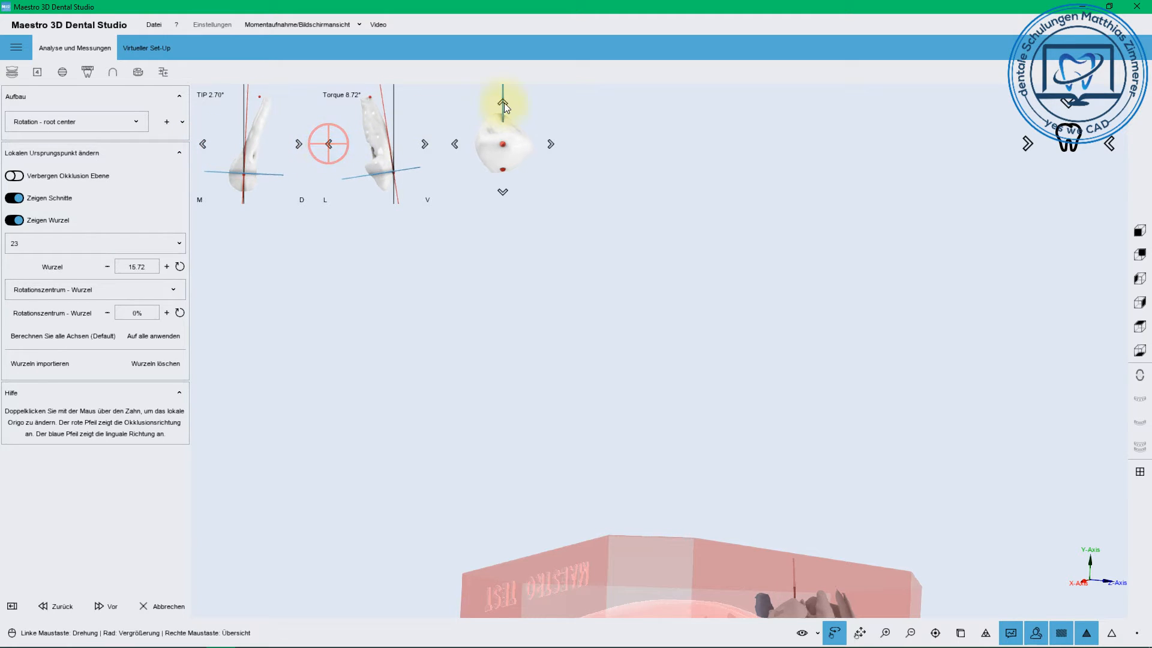
pyautogui.click(502, 102)
pyautogui.click(329, 144)
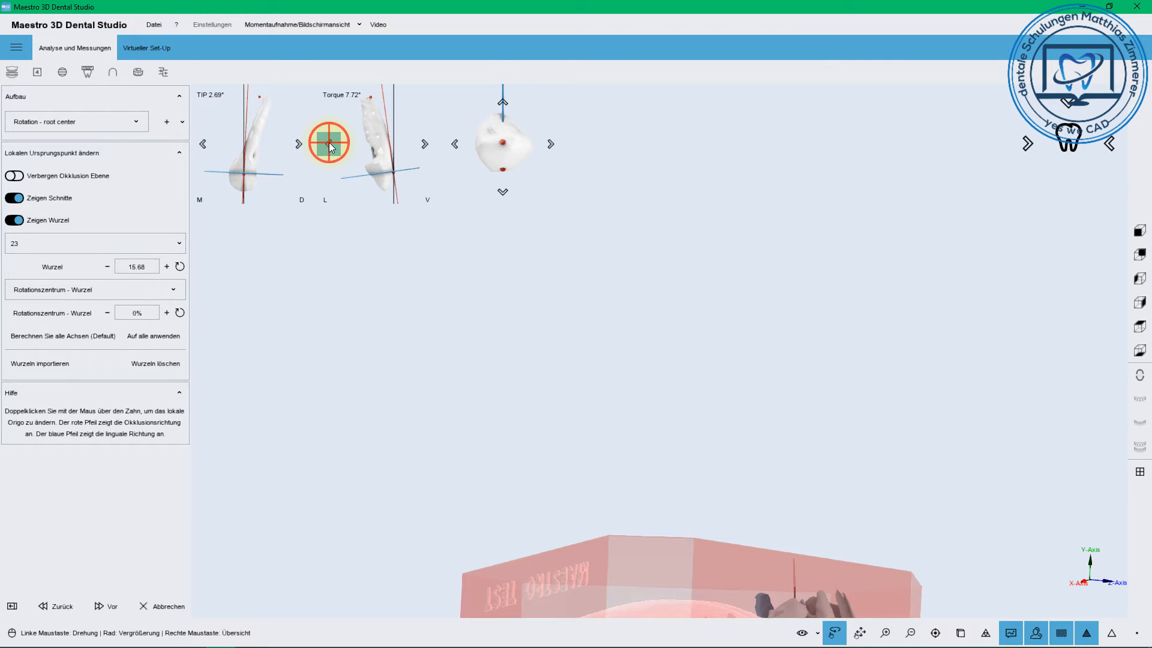
pyautogui.click(328, 144)
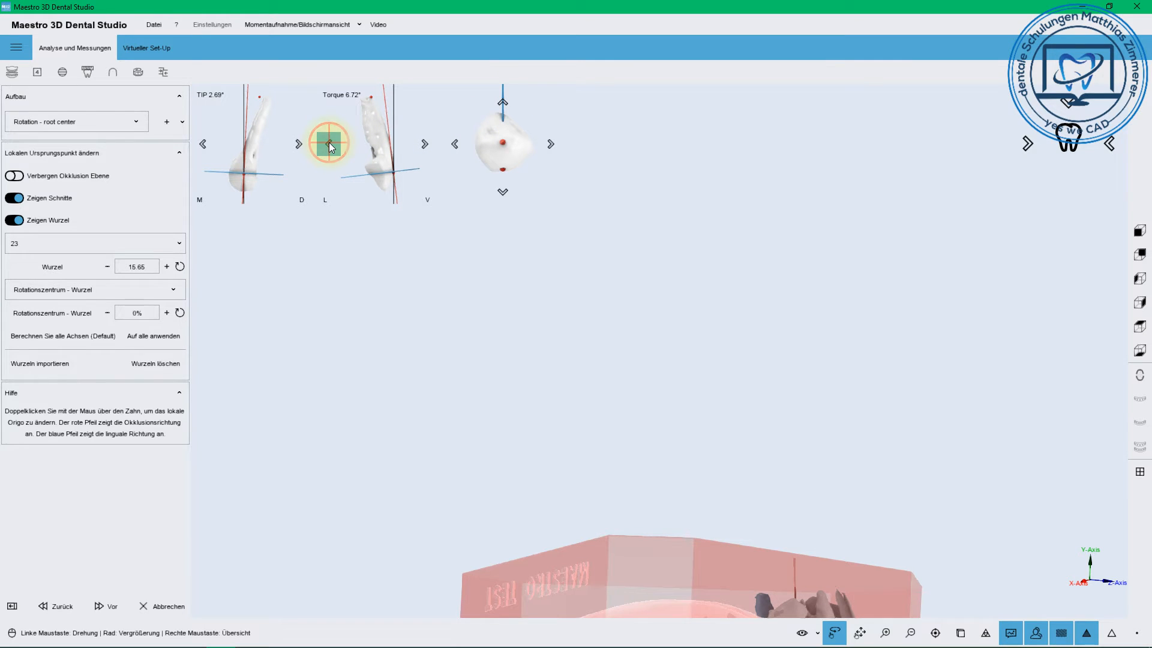
pyautogui.click(423, 139)
pyautogui.click(423, 139)
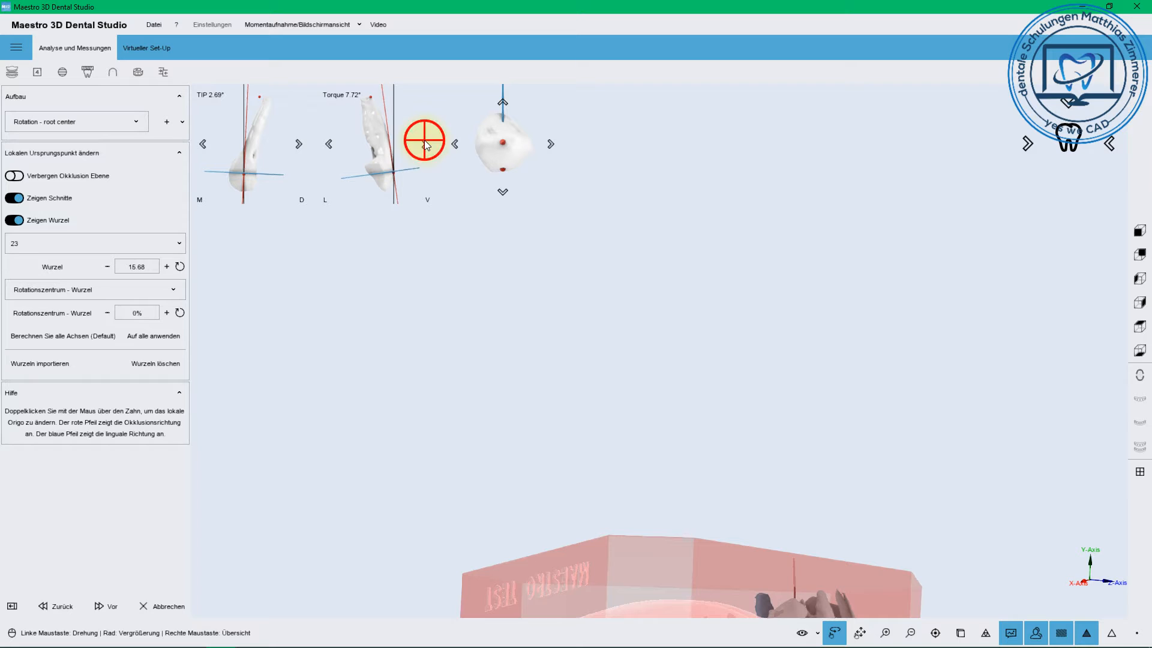
pyautogui.click(424, 139)
# Increase the tip of tooth 23's local axis to 14.71° so that it follows the root.
pyautogui.click(300, 143)
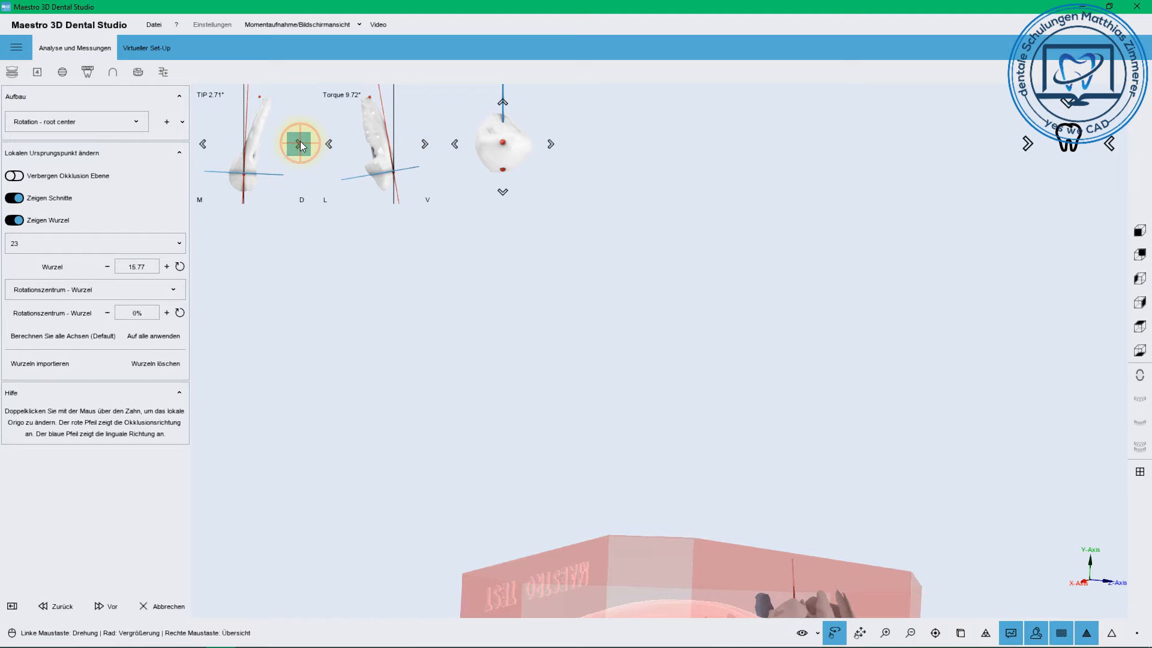
pyautogui.click(300, 144)
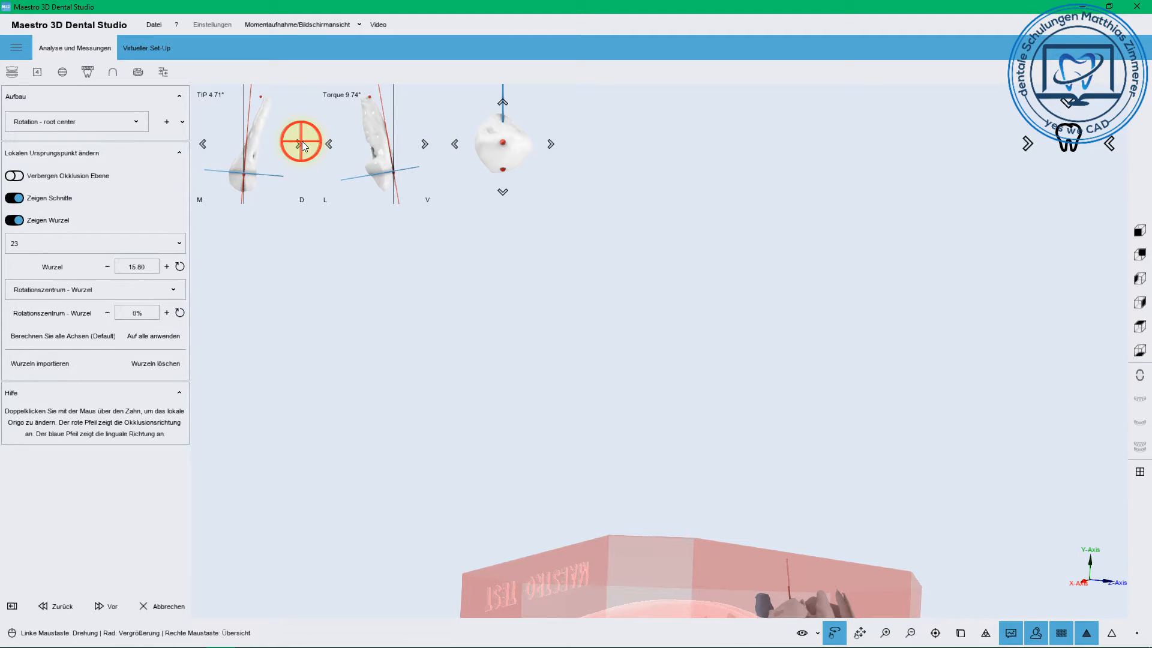
pyautogui.click(302, 144)
pyautogui.click(302, 143)
pyautogui.click(302, 144)
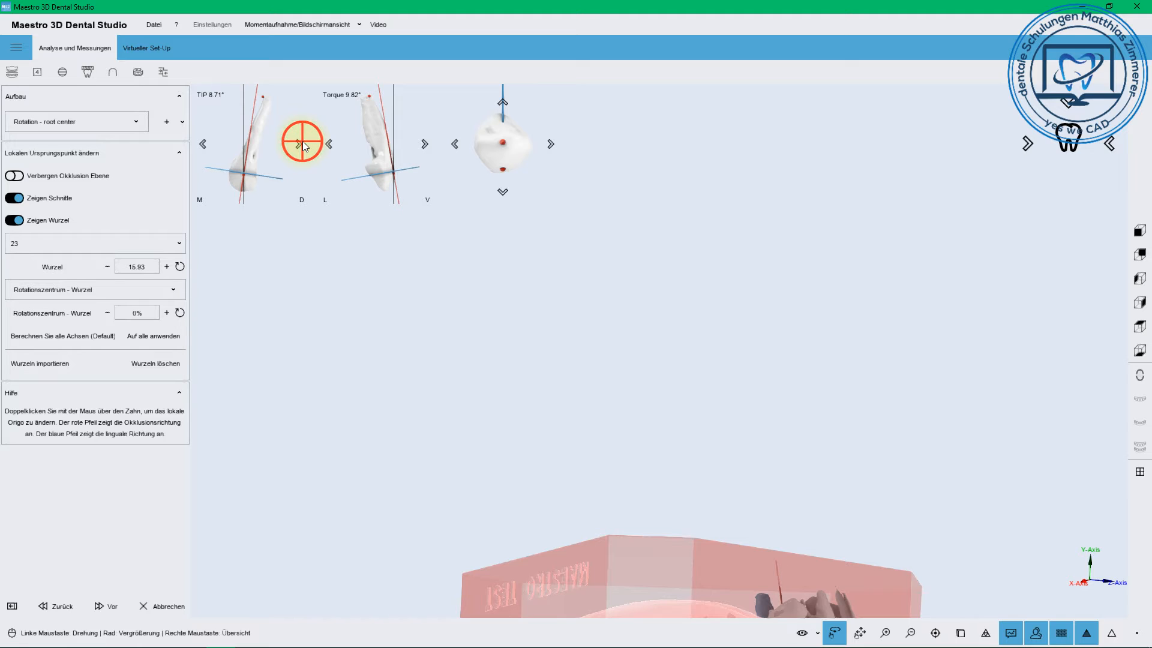
pyautogui.click(302, 144)
pyautogui.click(303, 144)
pyautogui.click(303, 144)
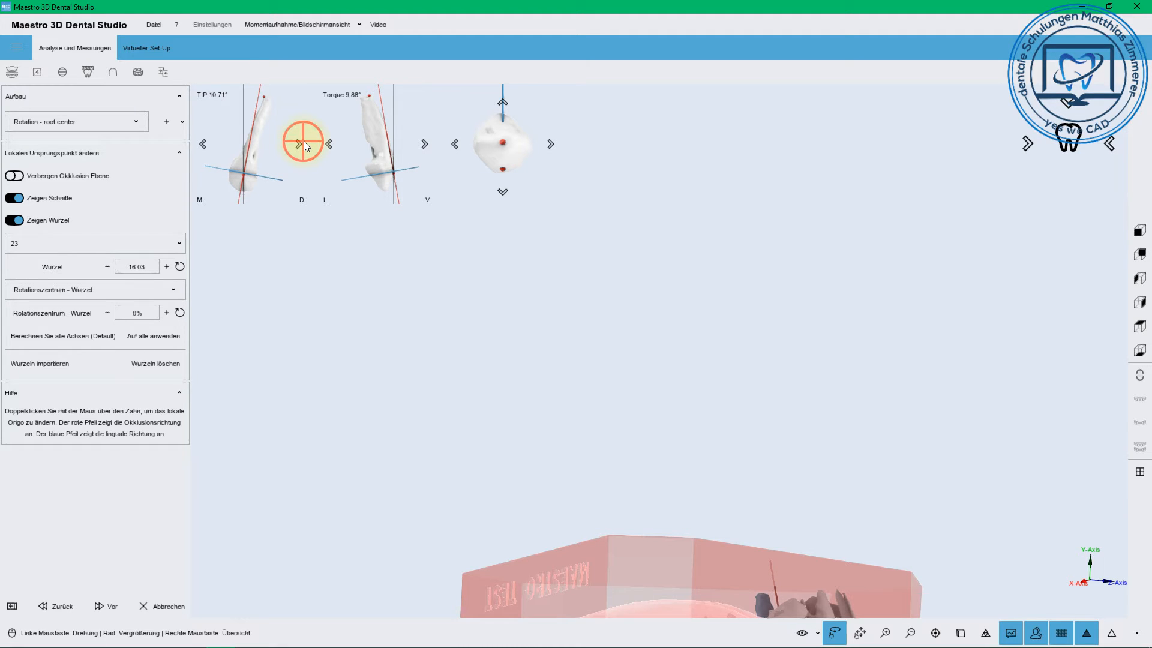
pyautogui.click(304, 144)
pyautogui.click(303, 144)
pyautogui.click(304, 143)
pyautogui.click(304, 143)
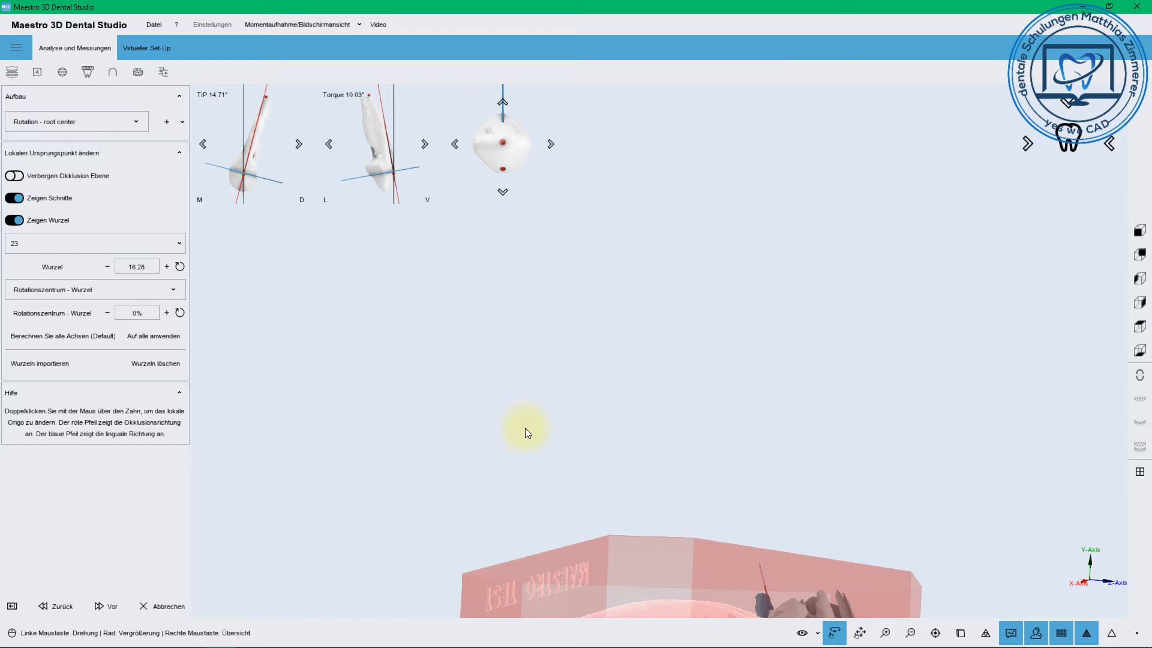
# Select teeth 22, 21, 11, 12, 13 and 14 in turn to examine their local axes in the tip and torque views.
pyautogui.moveTo(753, 521); pyautogui.dragTo(695, 237, button='right')
pyautogui.moveTo(712, 290); pyautogui.dragTo(526, 416)
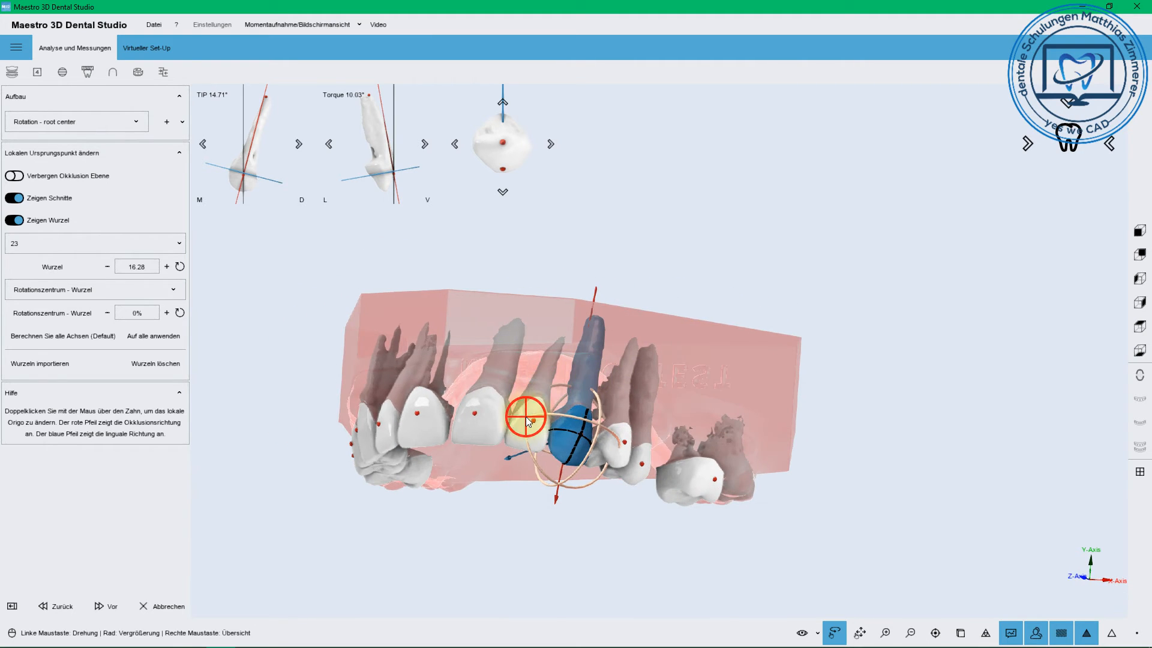
pyautogui.doubleClick(525, 416)
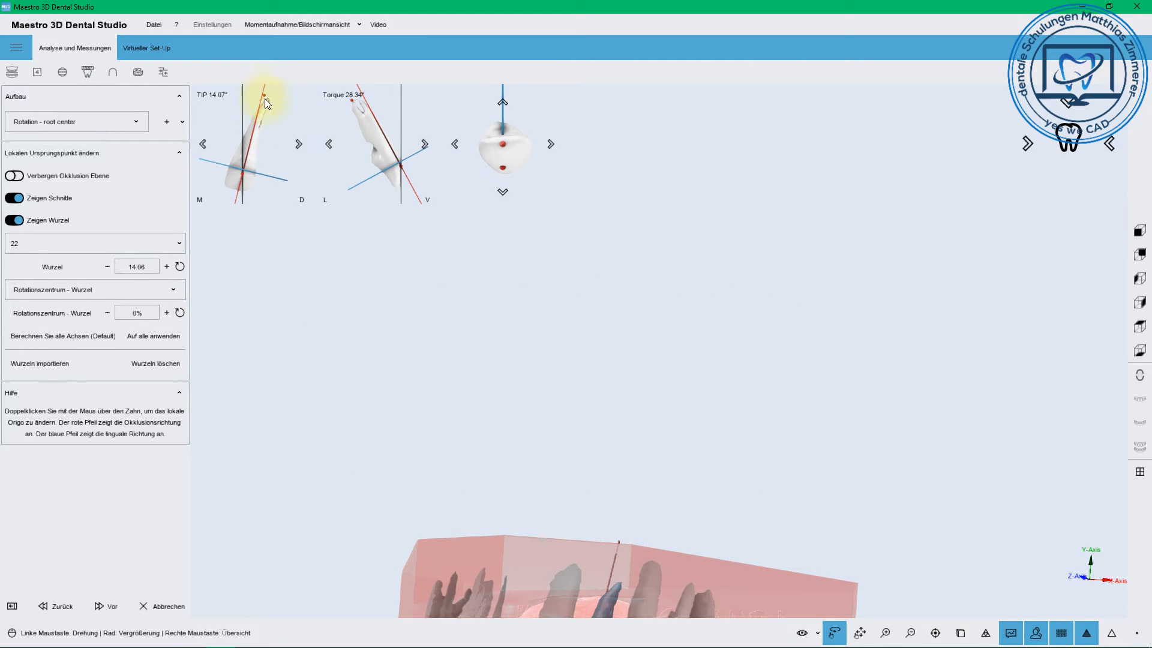
pyautogui.doubleClick(530, 499)
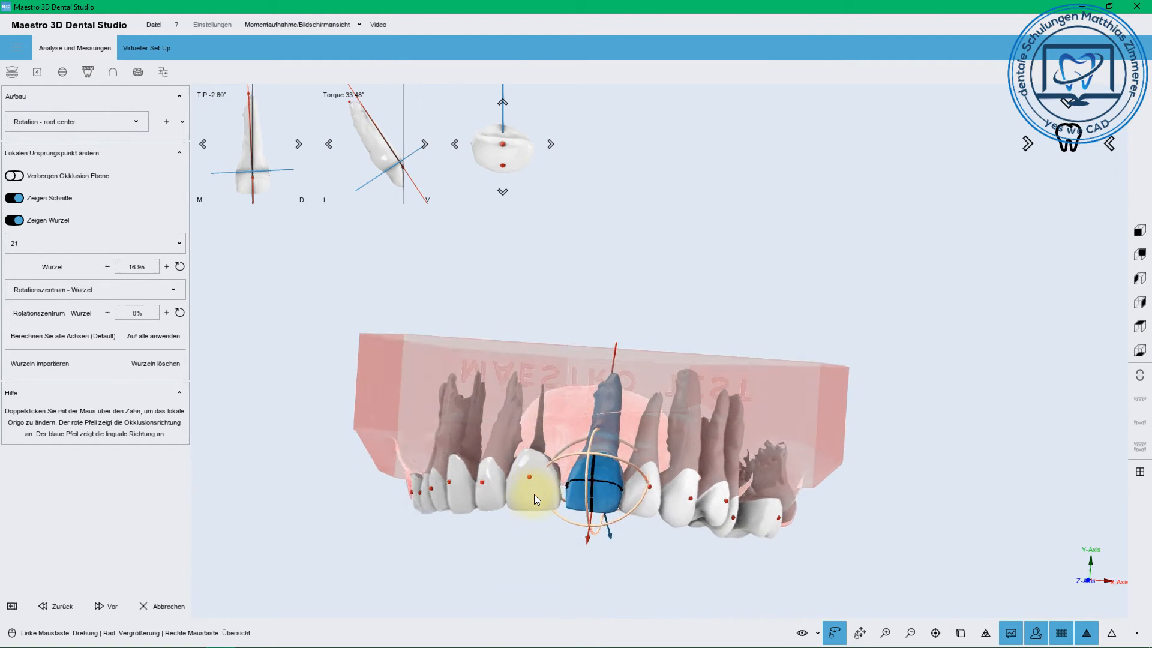
pyautogui.doubleClick(534, 484)
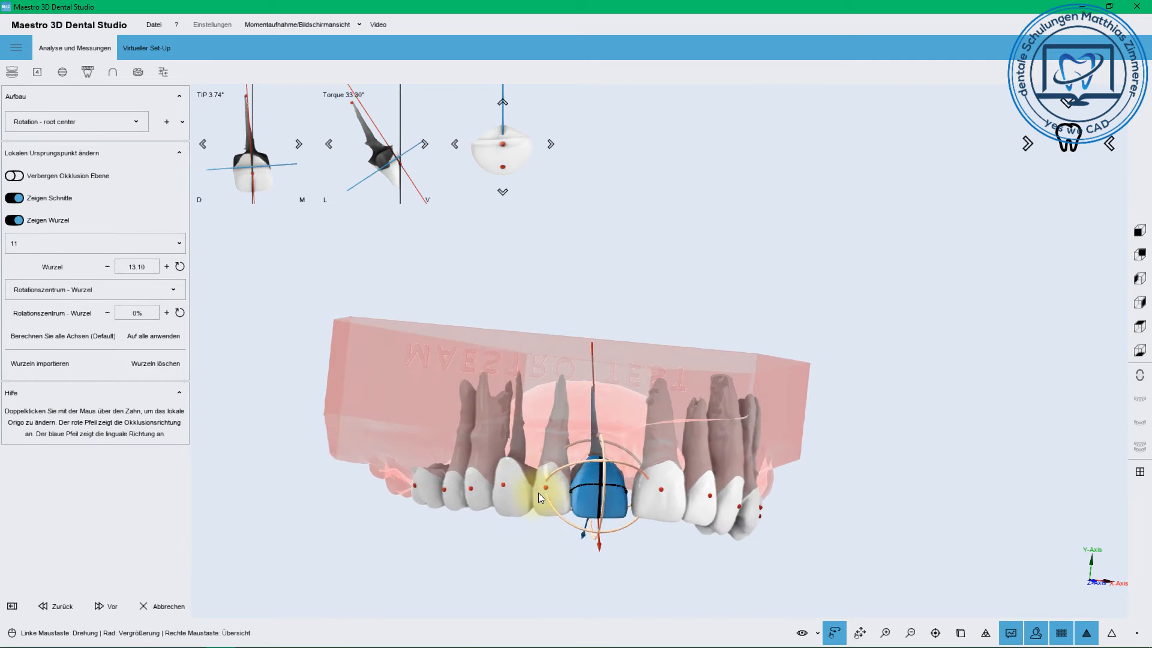
pyautogui.doubleClick(540, 495)
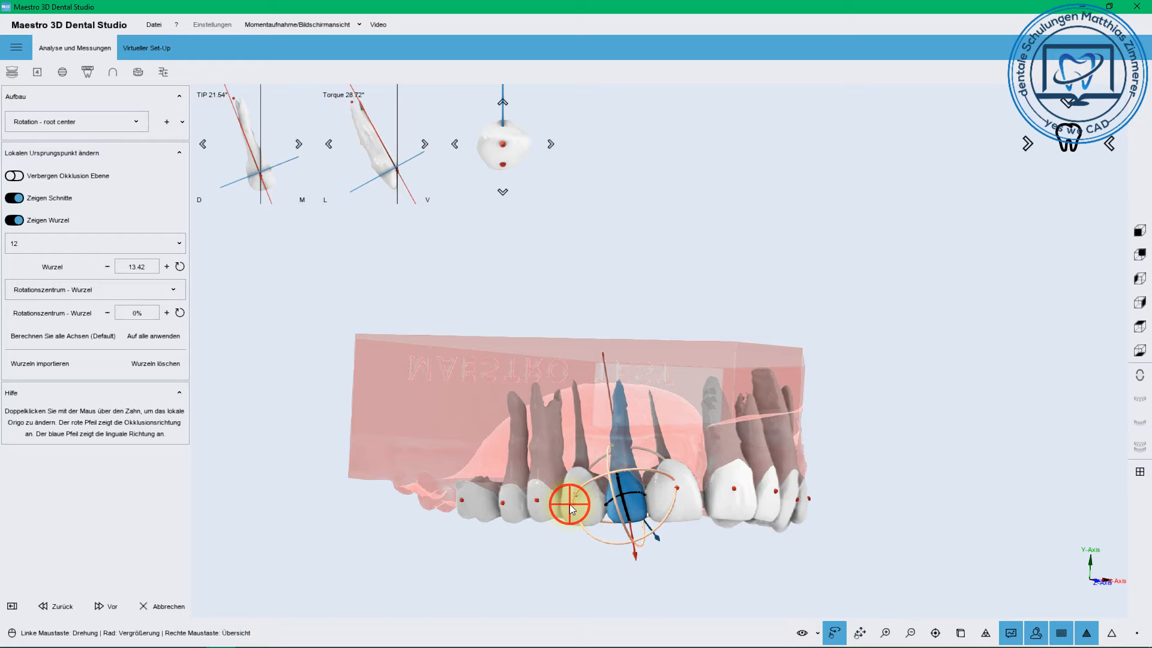
pyautogui.doubleClick(570, 504)
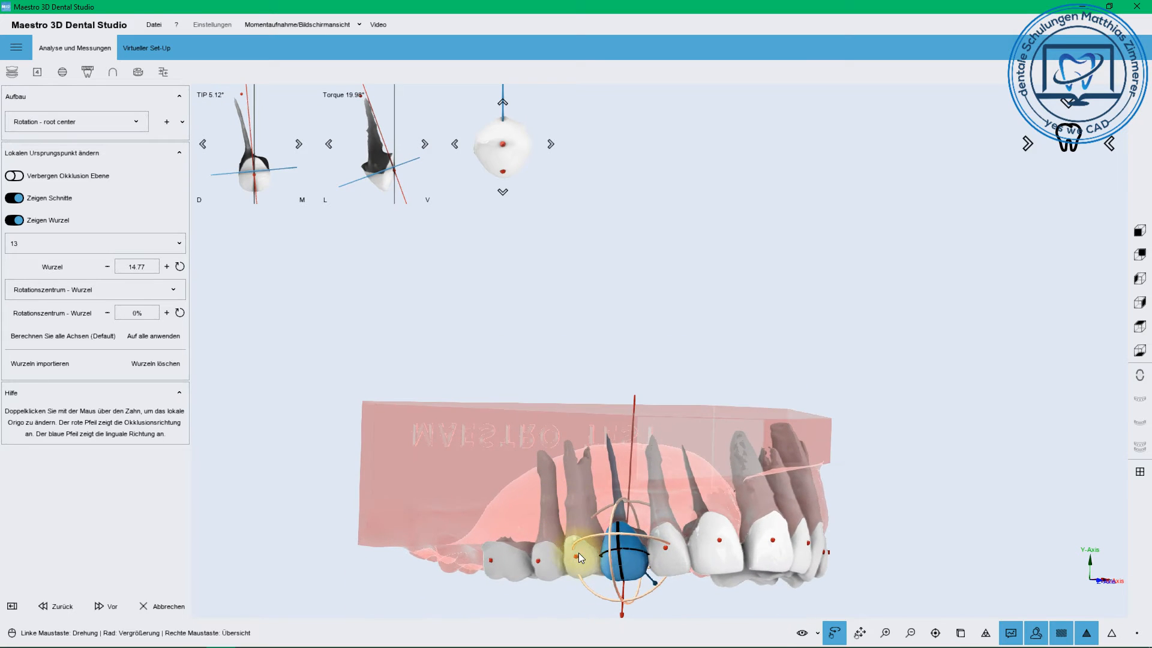
pyautogui.doubleClick(580, 553)
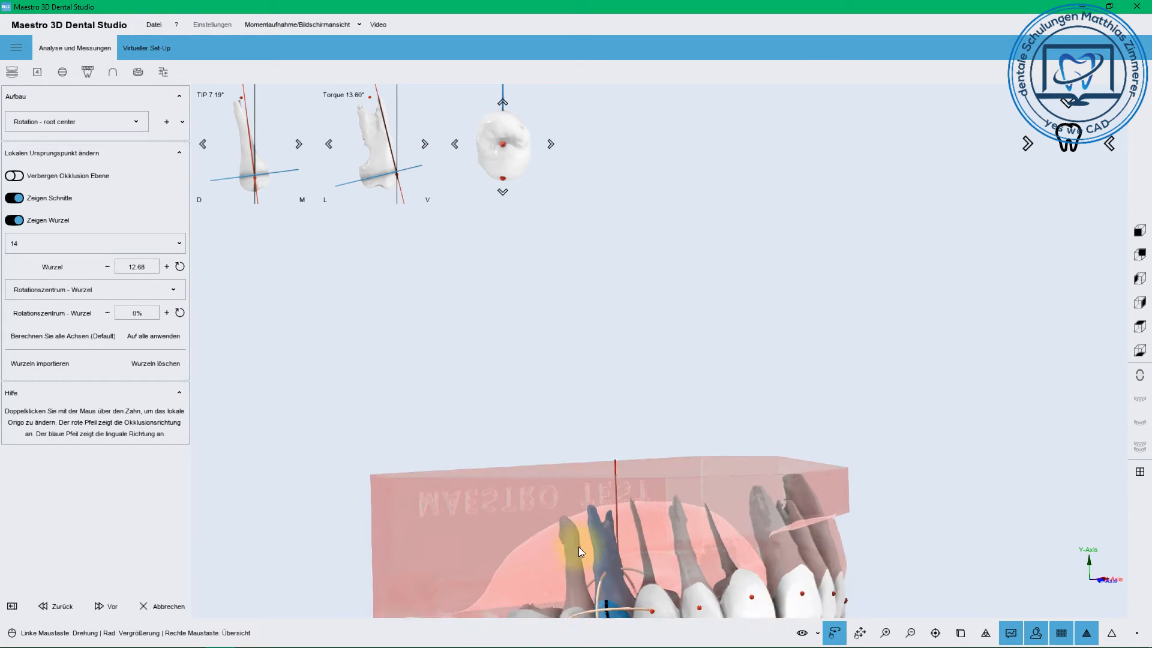
# Select tooth 15, set its rotation centre to the root (Rotationszentrum - Wurzel) and apply the setting to all teeth.
pyautogui.doubleClick(602, 520)
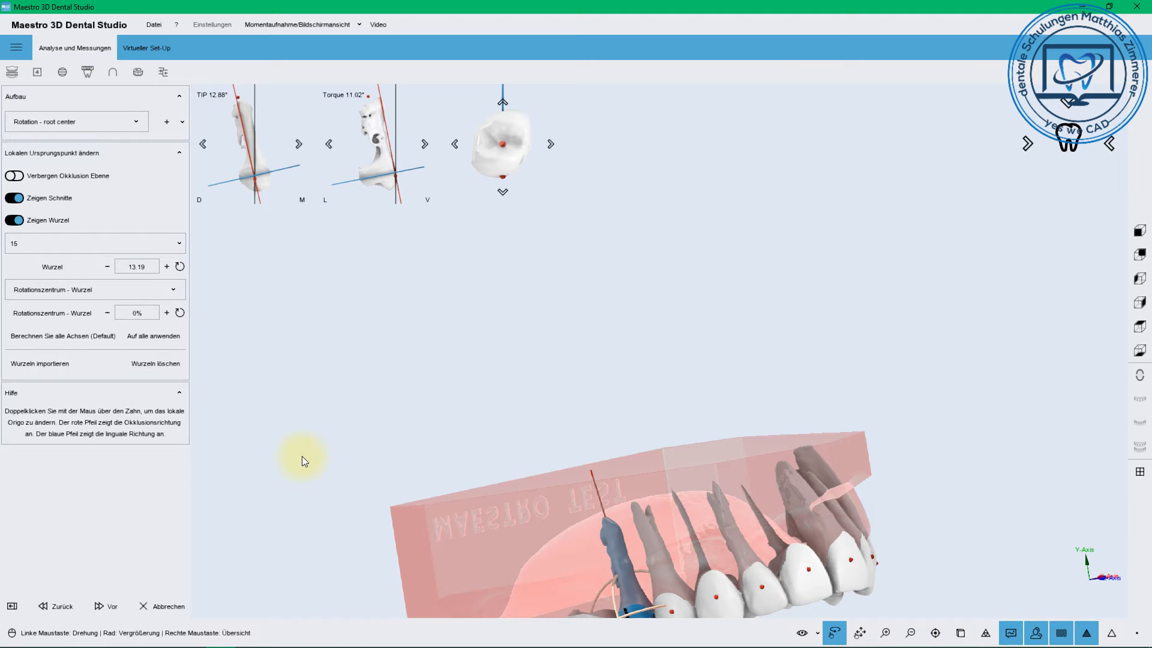
pyautogui.click(114, 290)
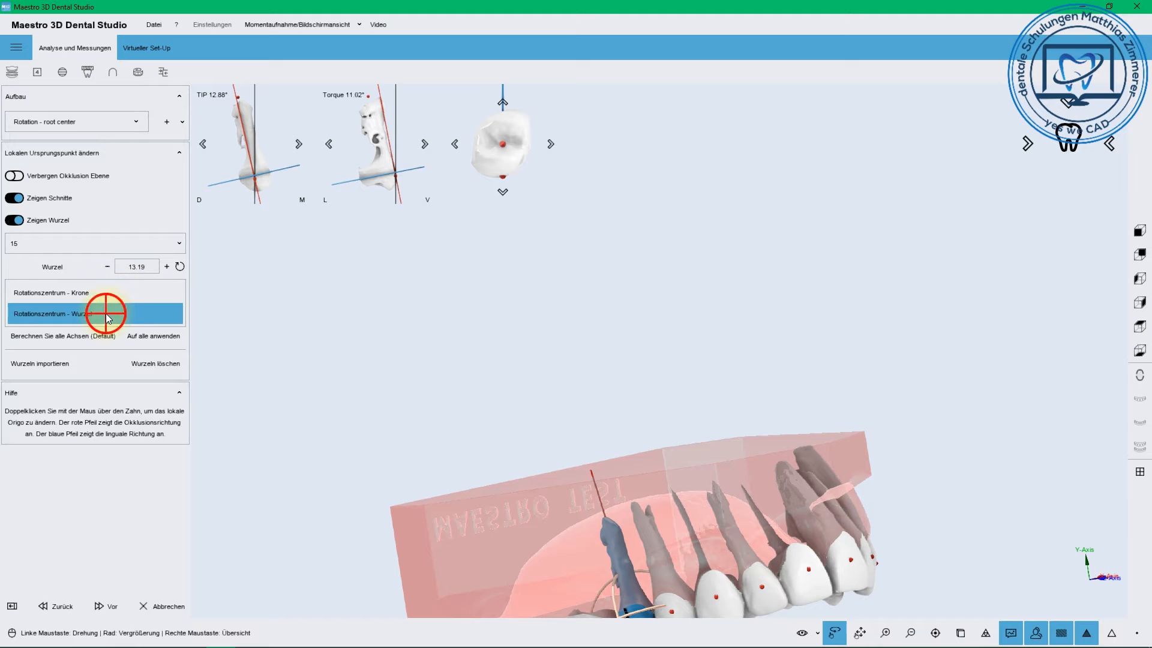
pyautogui.click(106, 313)
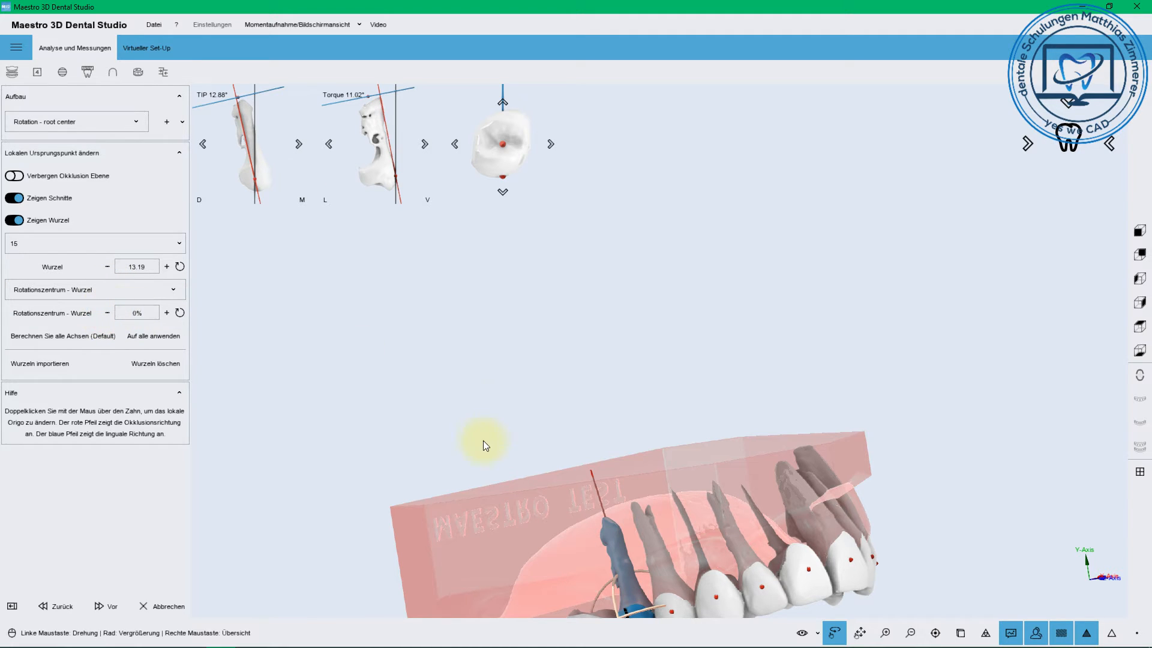
pyautogui.click(171, 336)
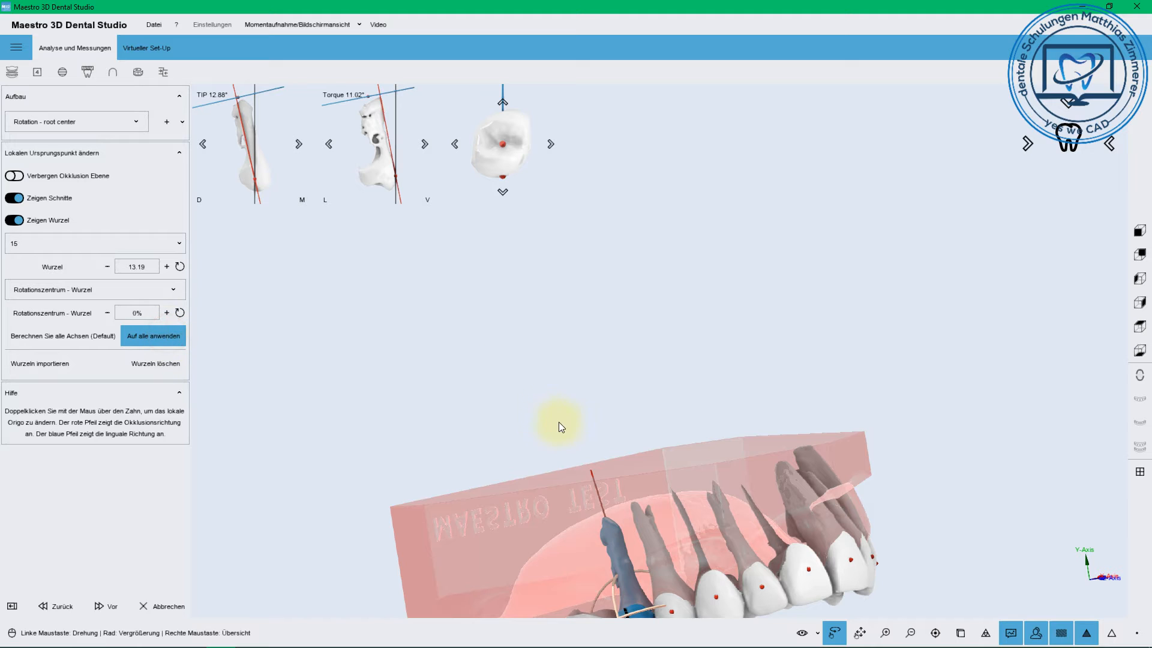
# Inspect the root-based rotation centres across the upper arch, including those of teeth 13 and 23.
pyautogui.doubleClick(623, 488)
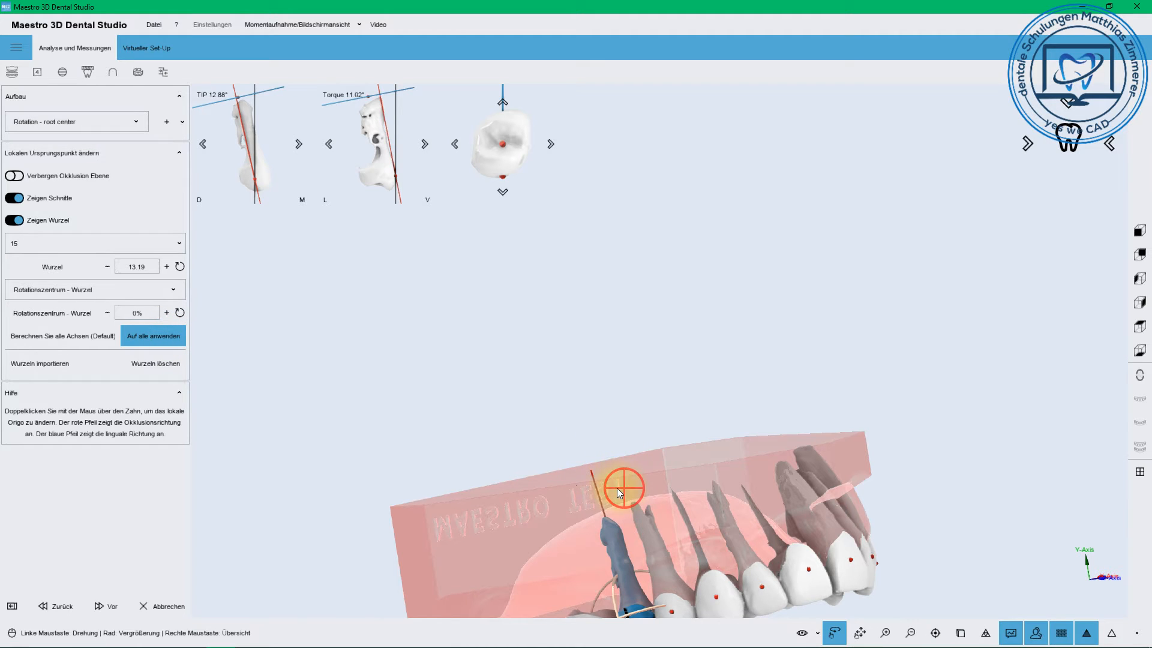
pyautogui.click(680, 500)
pyautogui.moveTo(684, 505); pyautogui.dragTo(608, 482)
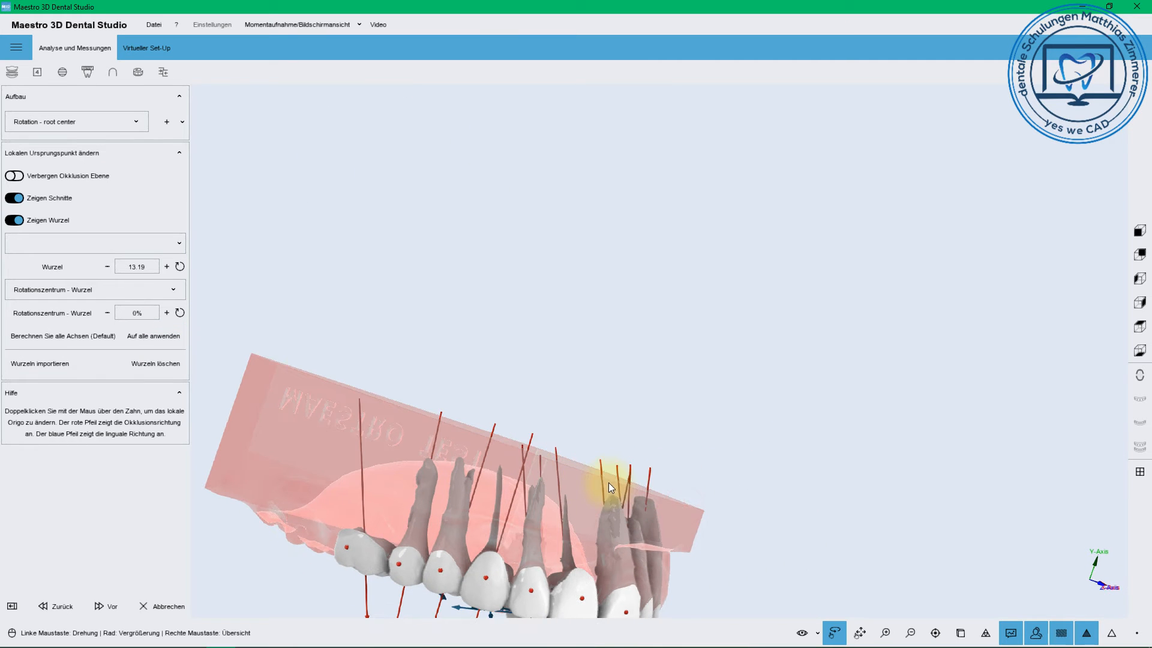
pyautogui.moveTo(413, 401); pyautogui.dragTo(486, 526)
pyautogui.doubleClick(486, 525)
pyautogui.moveTo(532, 581); pyautogui.dragTo(526, 480, button='right')
pyautogui.doubleClick(616, 559)
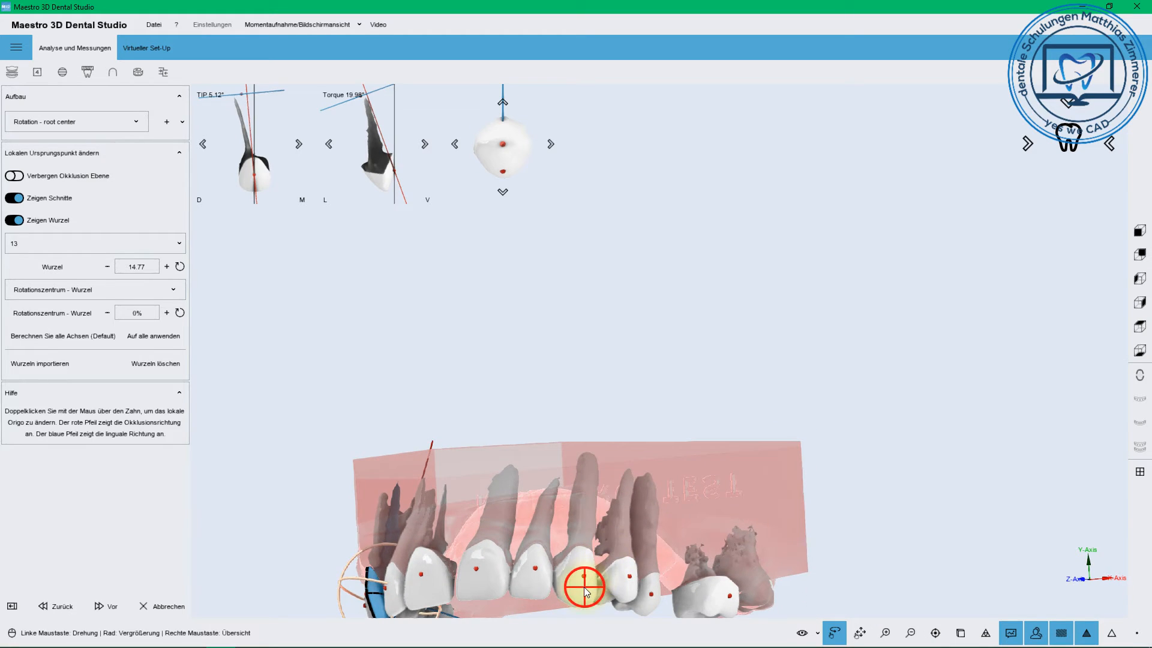
pyautogui.doubleClick(584, 587)
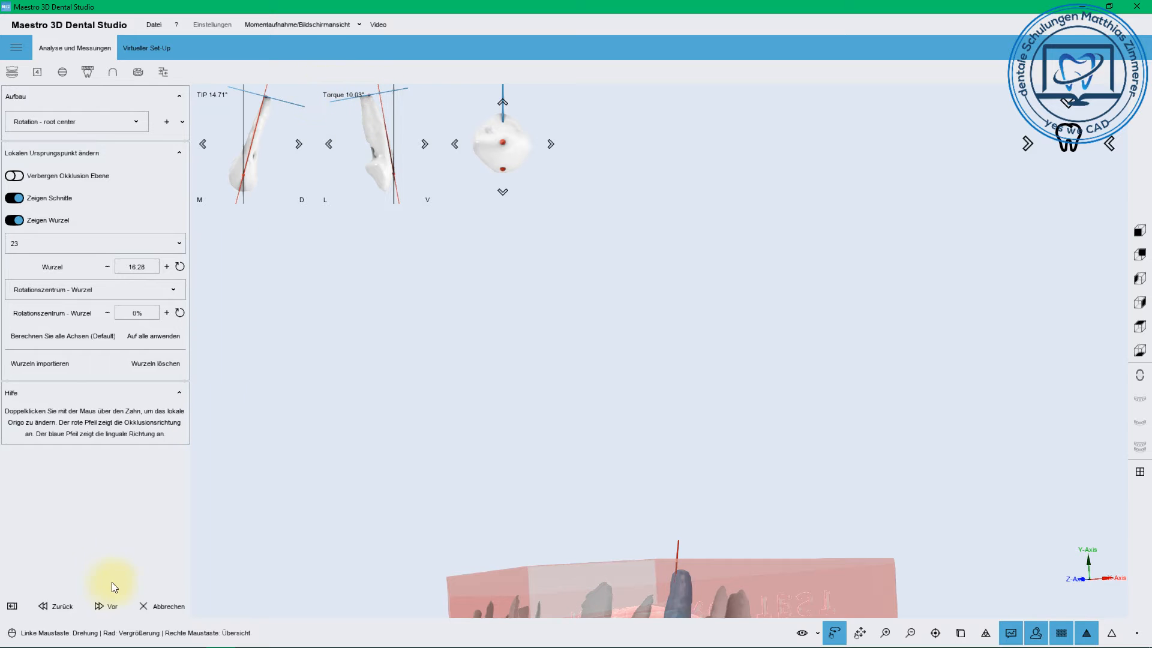
# Finish the local origin adjustment with saving, and display the lower jaw followed by both jaws together.
pyautogui.click(113, 605)
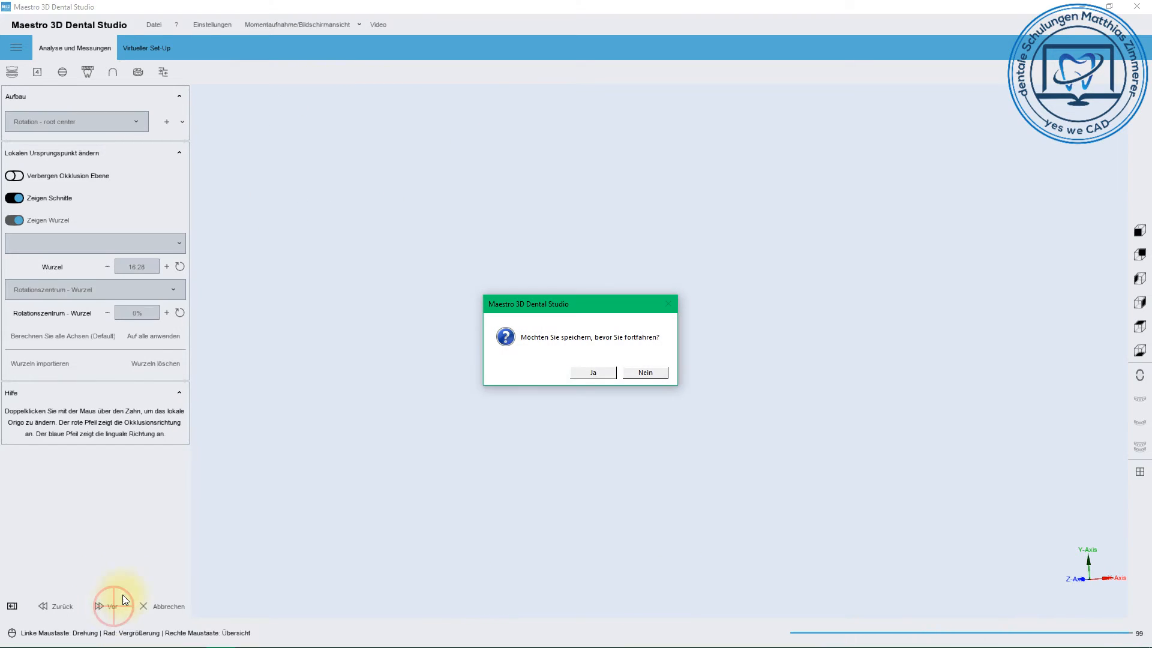
pyautogui.click(575, 374)
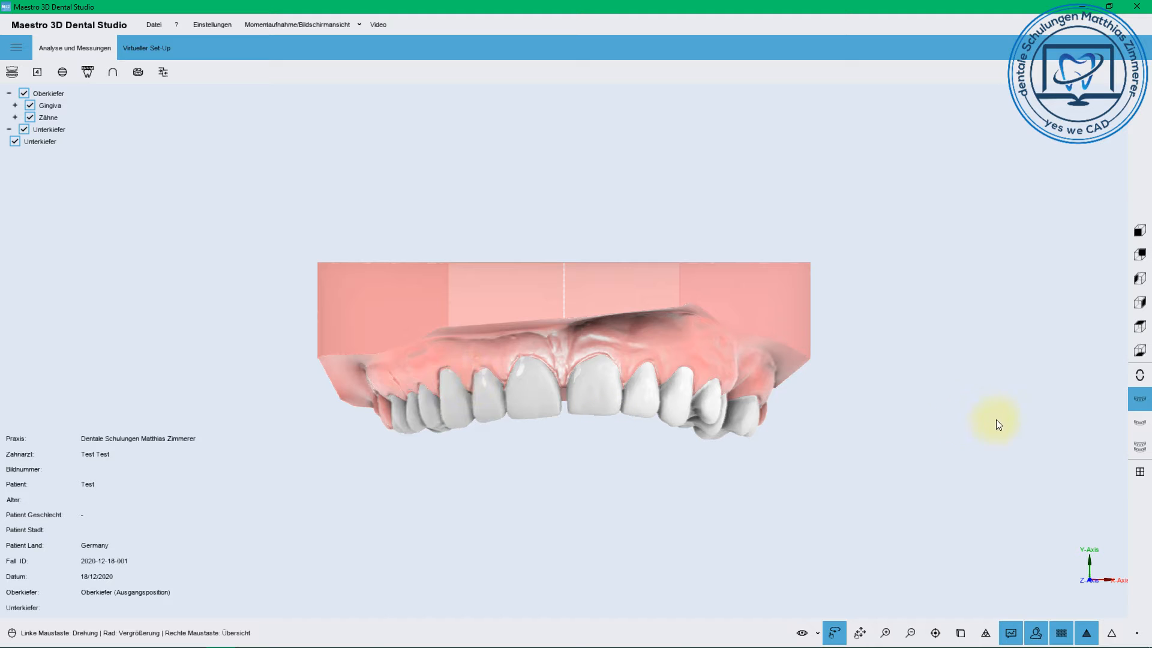
pyautogui.click(1134, 422)
pyautogui.click(1135, 444)
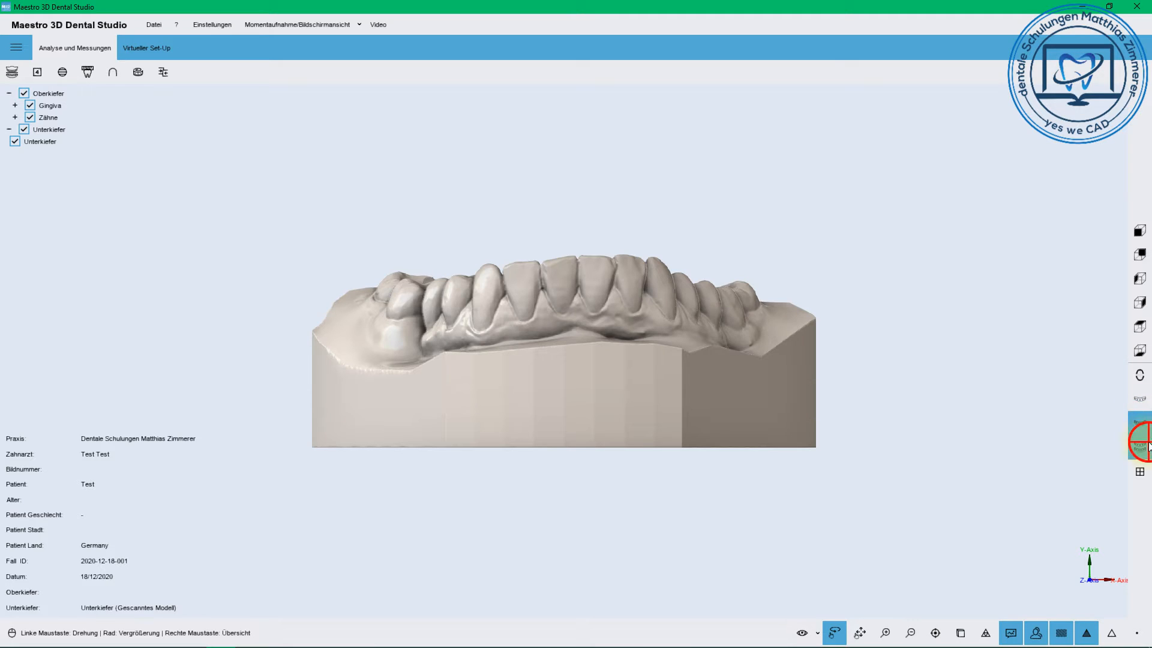
# Measure the upper dental arch length along a curve from the rearmost molar through the central incisors to the opposite rearmost molar, and accept it.
pyautogui.scroll(2, 599, 341)
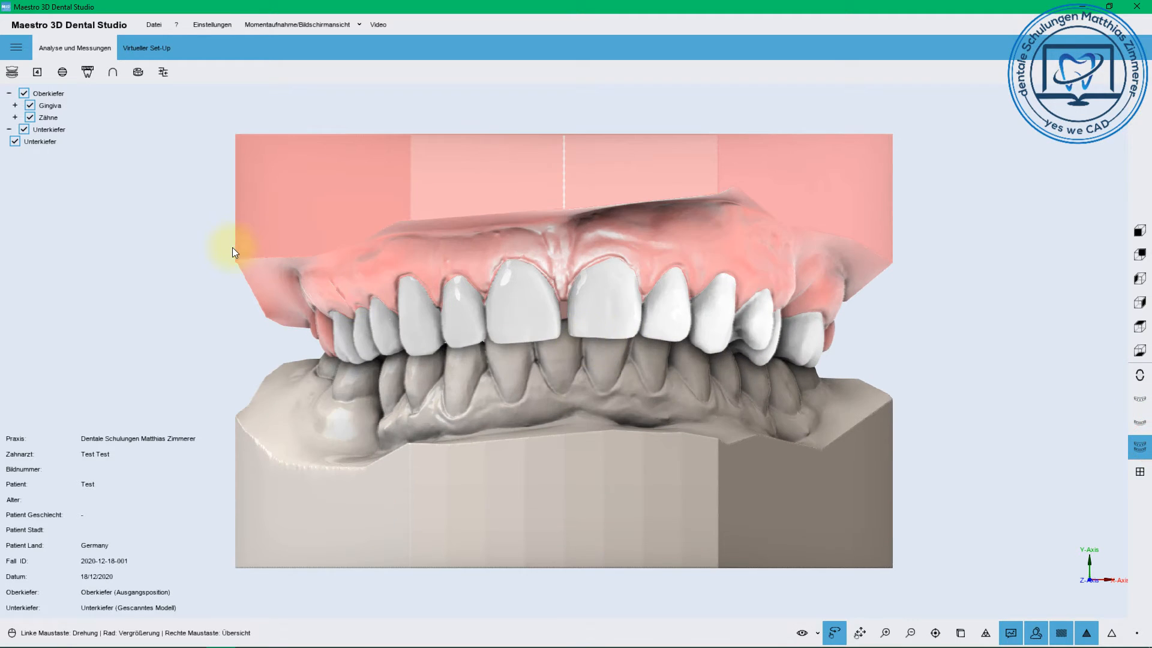
pyautogui.click(110, 72)
pyautogui.click(506, 343)
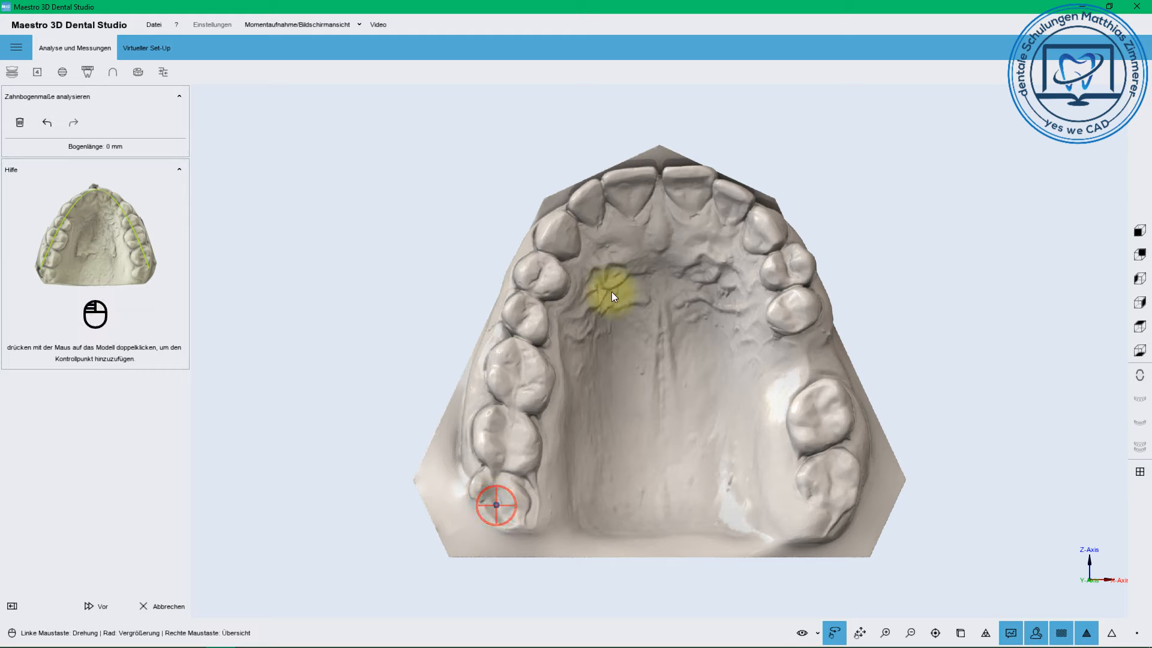
pyautogui.doubleClick(650, 180)
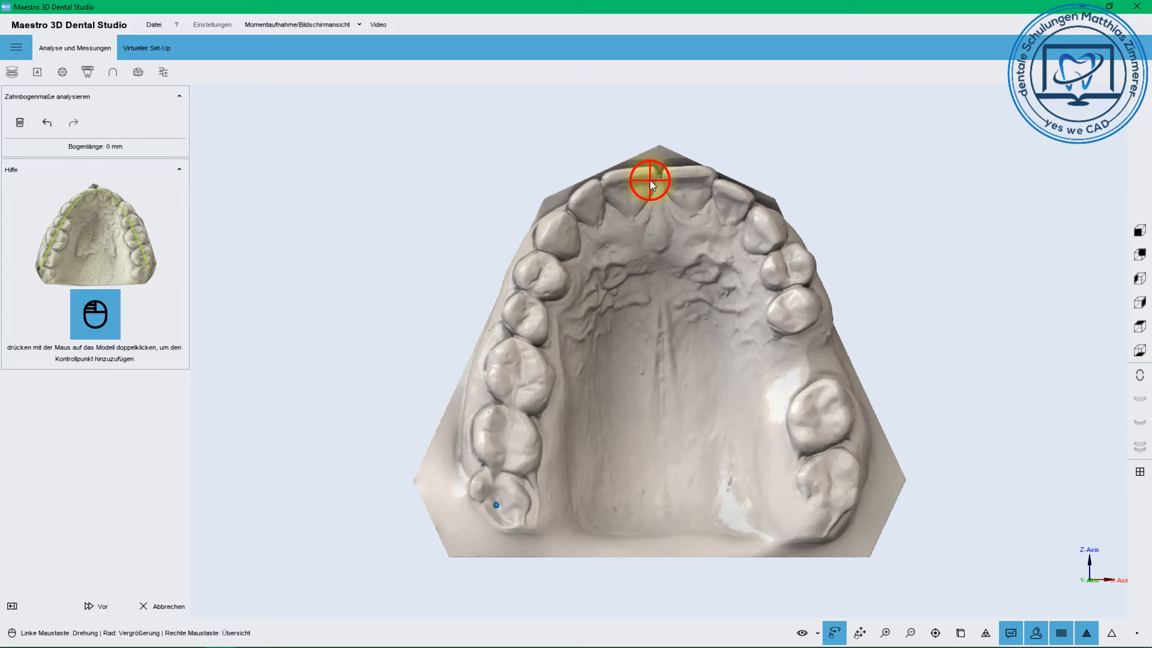
pyautogui.doubleClick(833, 506)
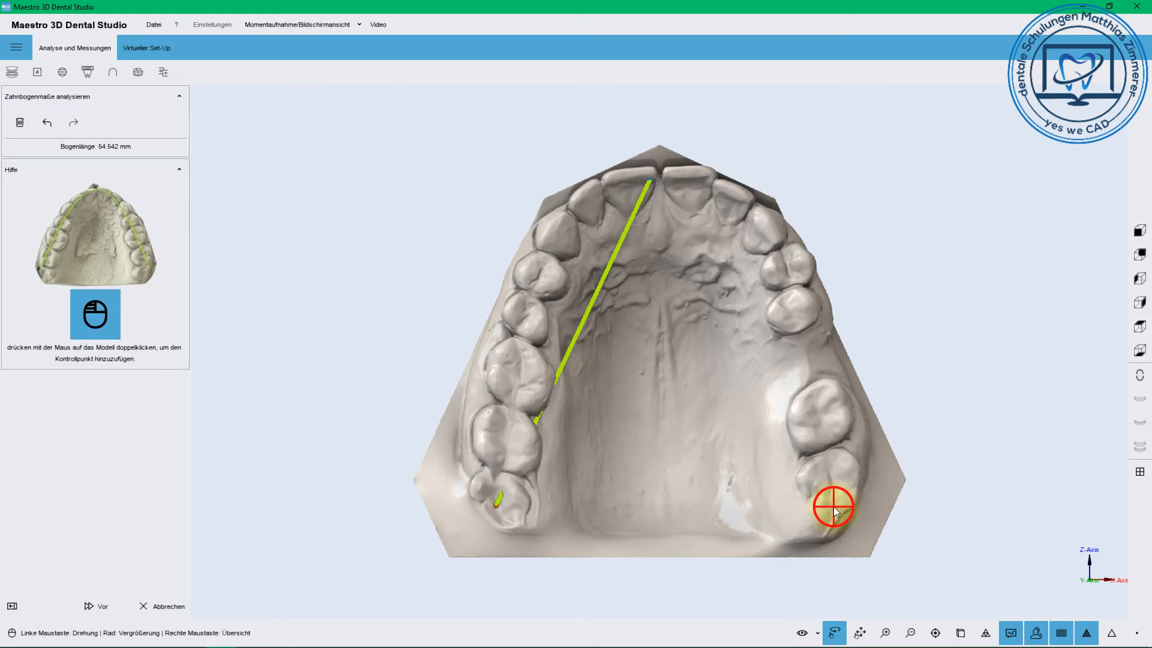
pyautogui.click(98, 605)
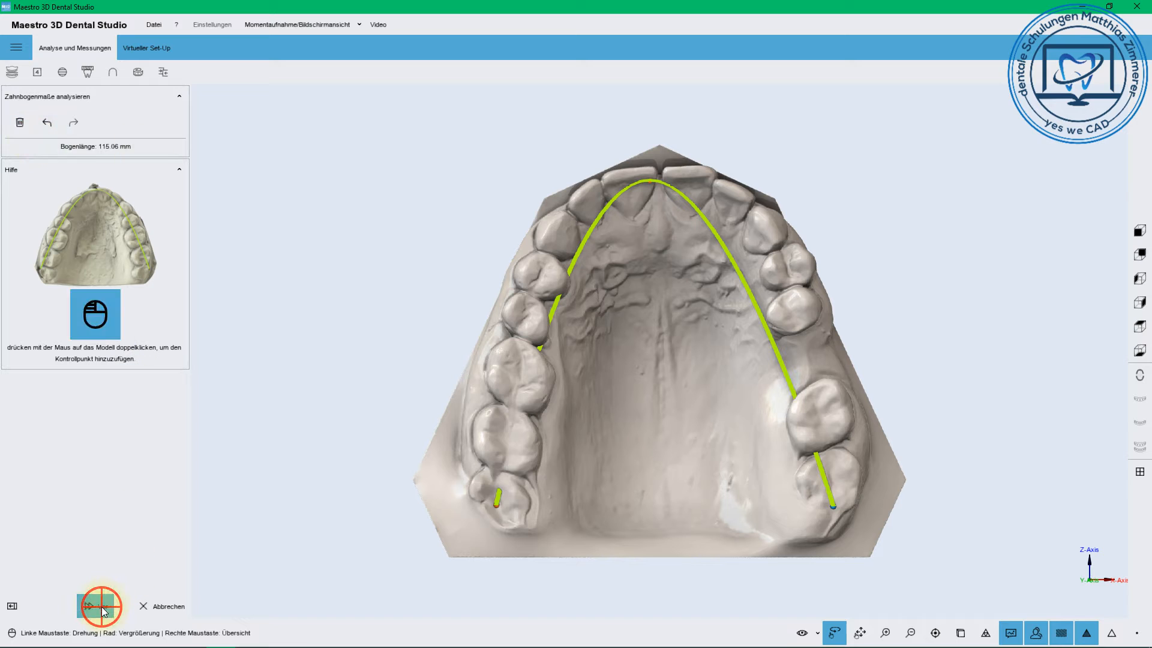
# Measure the lower dental arch length along a curve from the rearmost molar through the central incisors to the opposite rearmost molar, and accept it.
pyautogui.click(1139, 423)
pyautogui.click(113, 72)
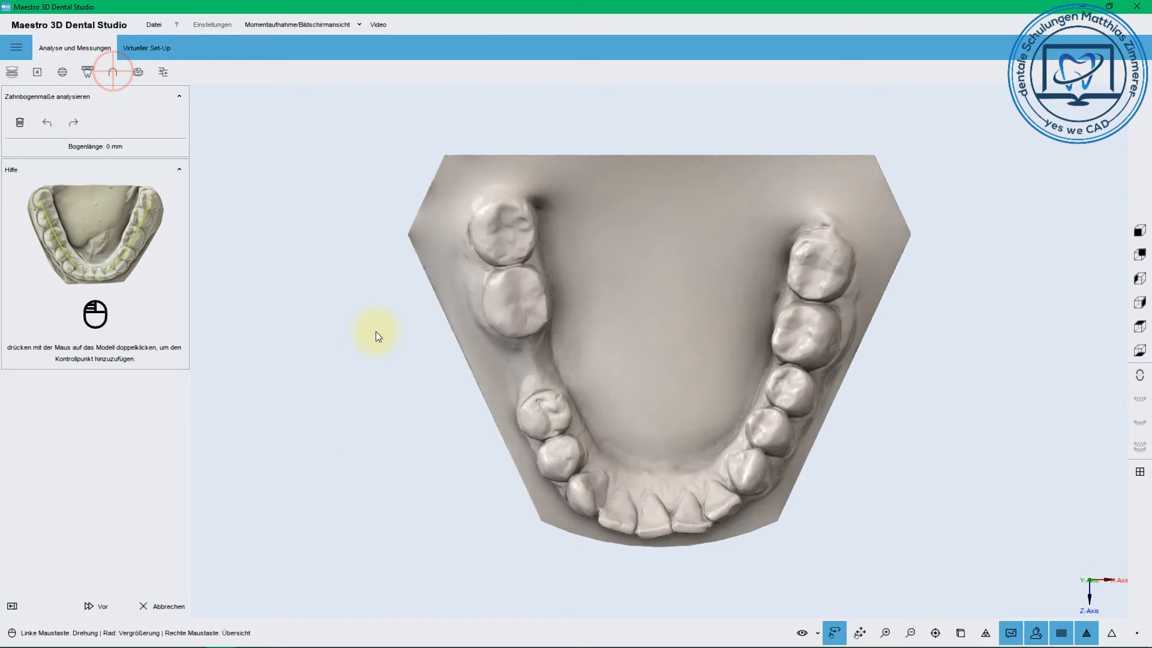
pyautogui.doubleClick(489, 210)
pyautogui.doubleClick(669, 528)
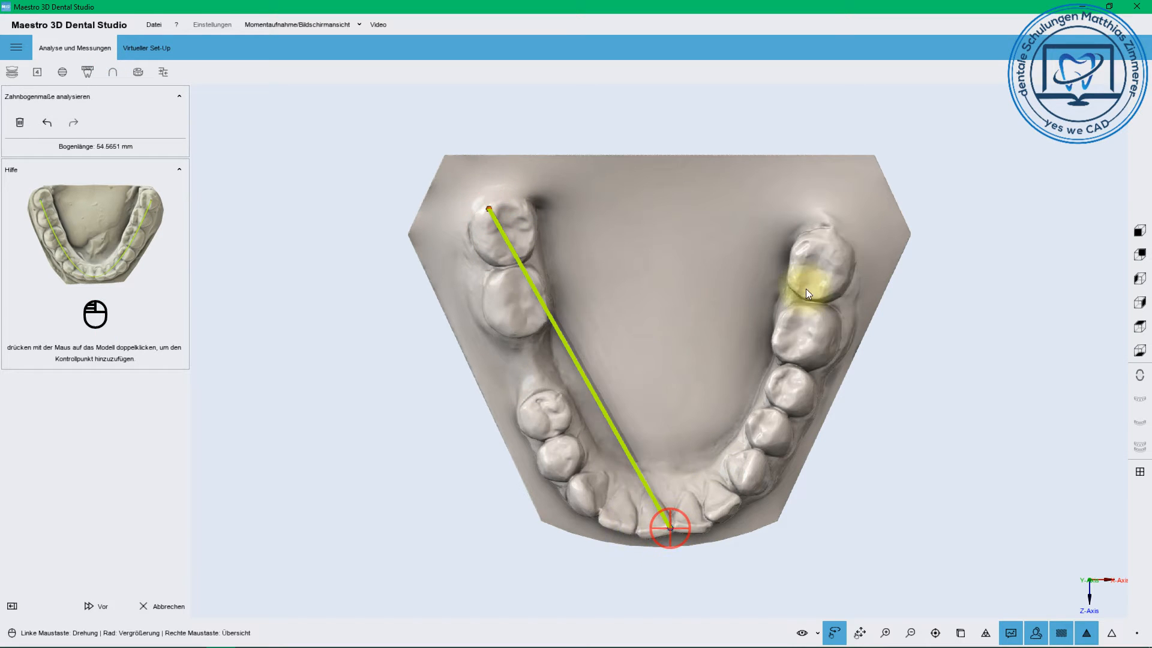
pyautogui.doubleClick(834, 238)
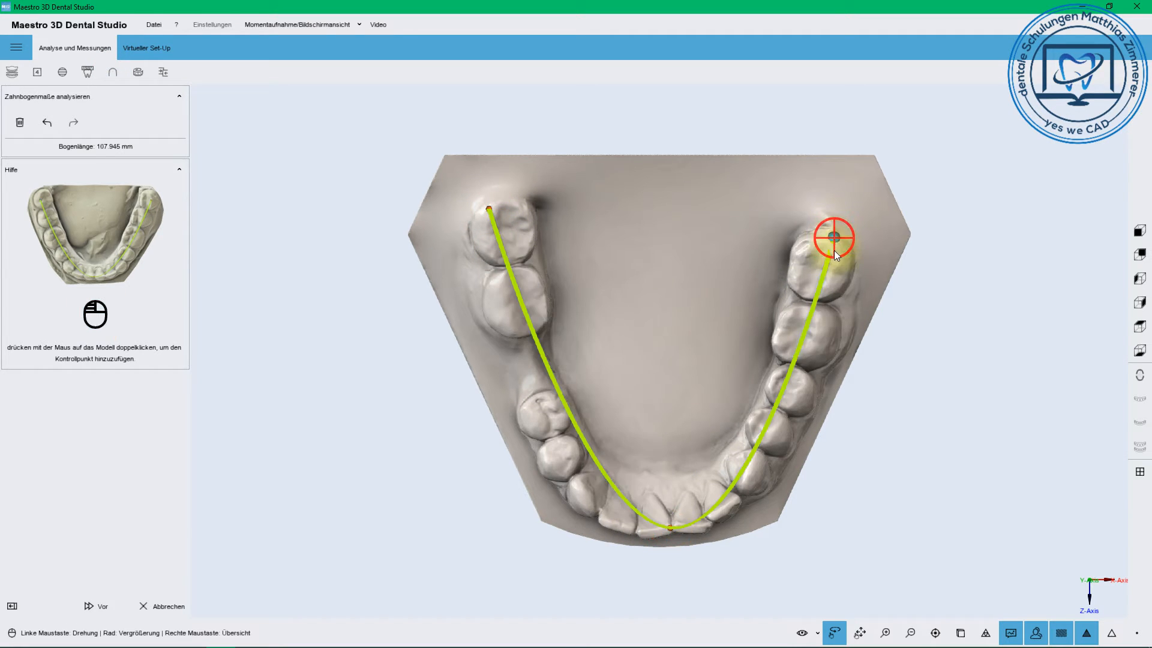
pyautogui.click(94, 606)
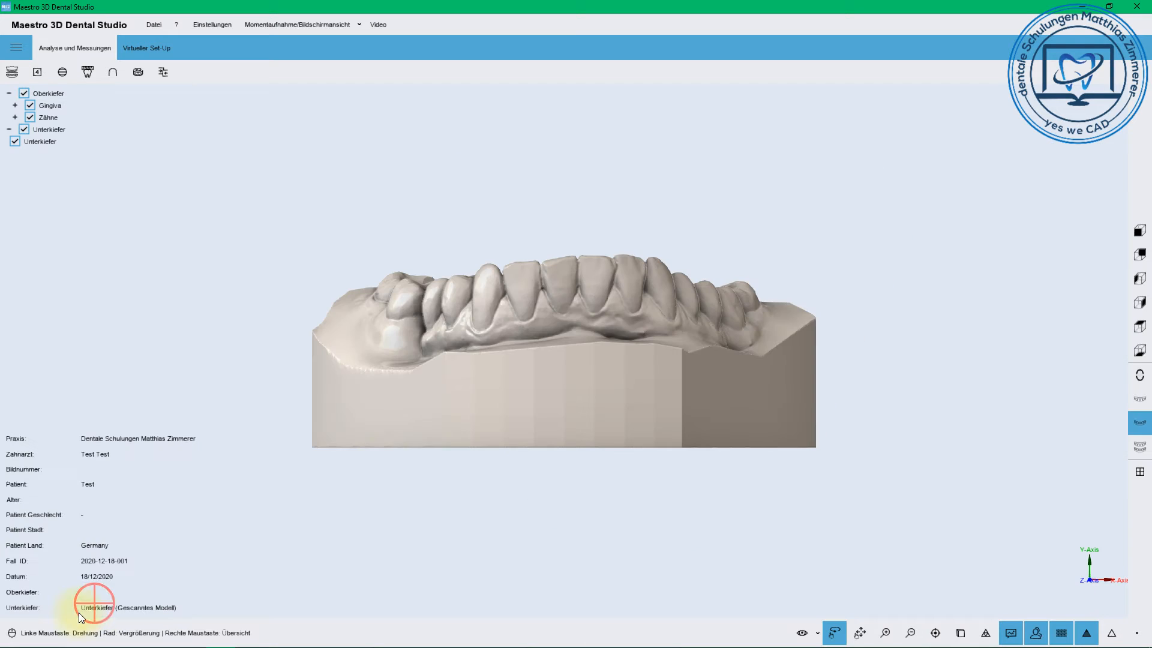
# Start the distance measurement on the upper jaw and measure the width between the left and right first premolars.
pyautogui.click(138, 72)
pyautogui.click(683, 297)
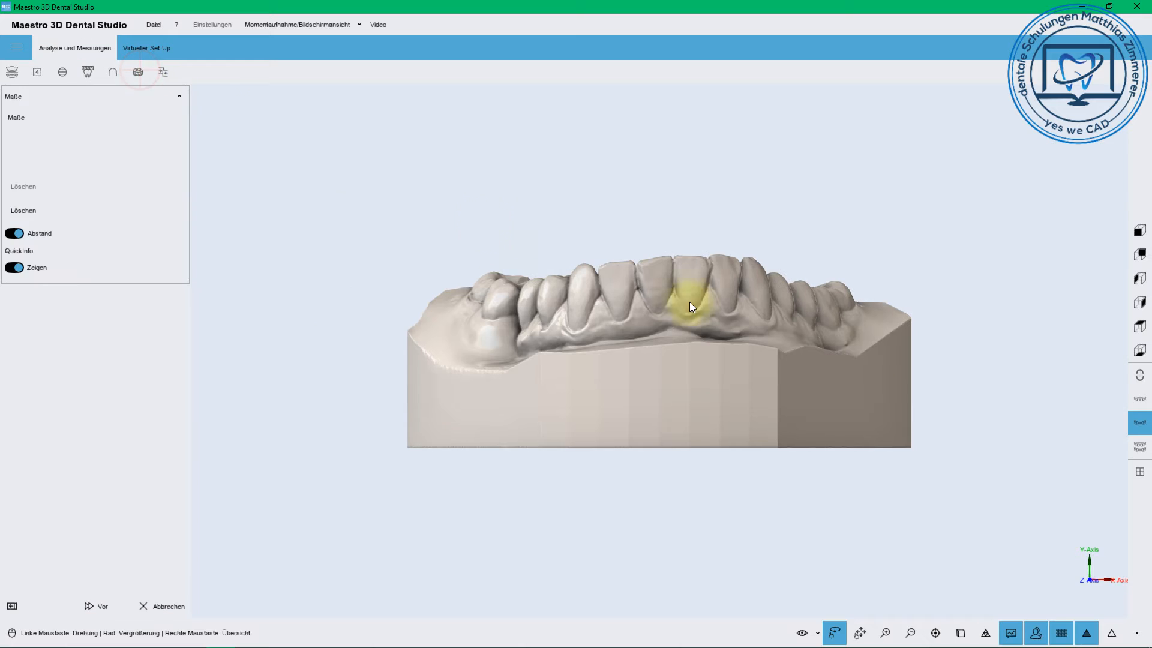
pyautogui.click(1139, 399)
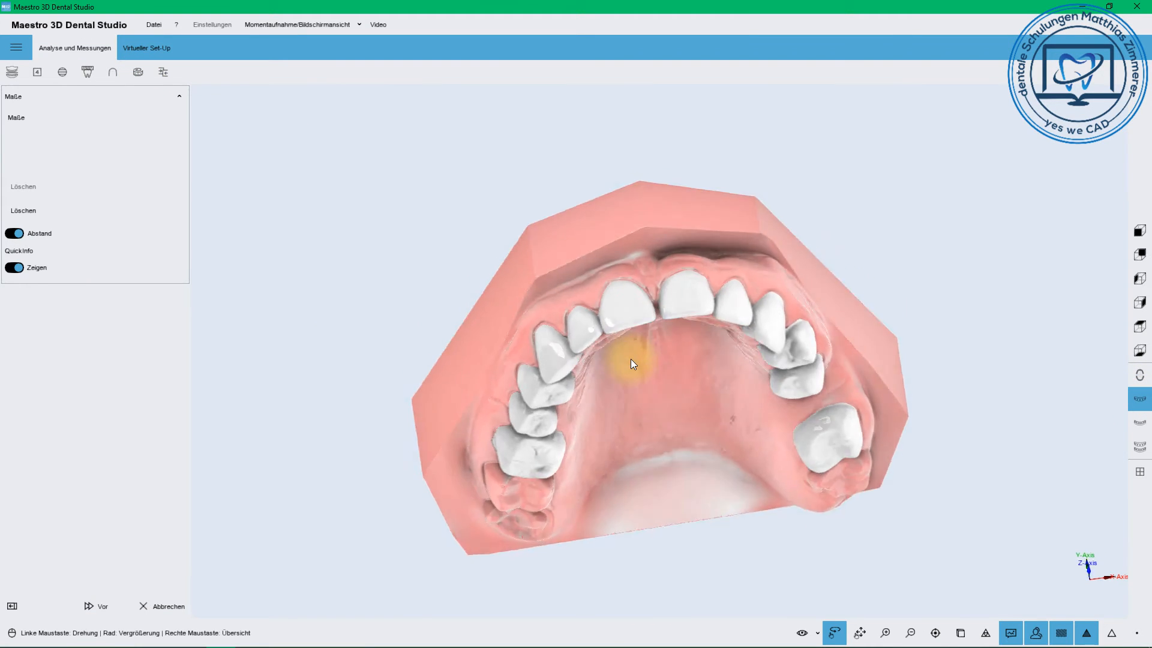
pyautogui.moveTo(622, 364); pyautogui.dragTo(551, 322)
pyautogui.click(531, 310)
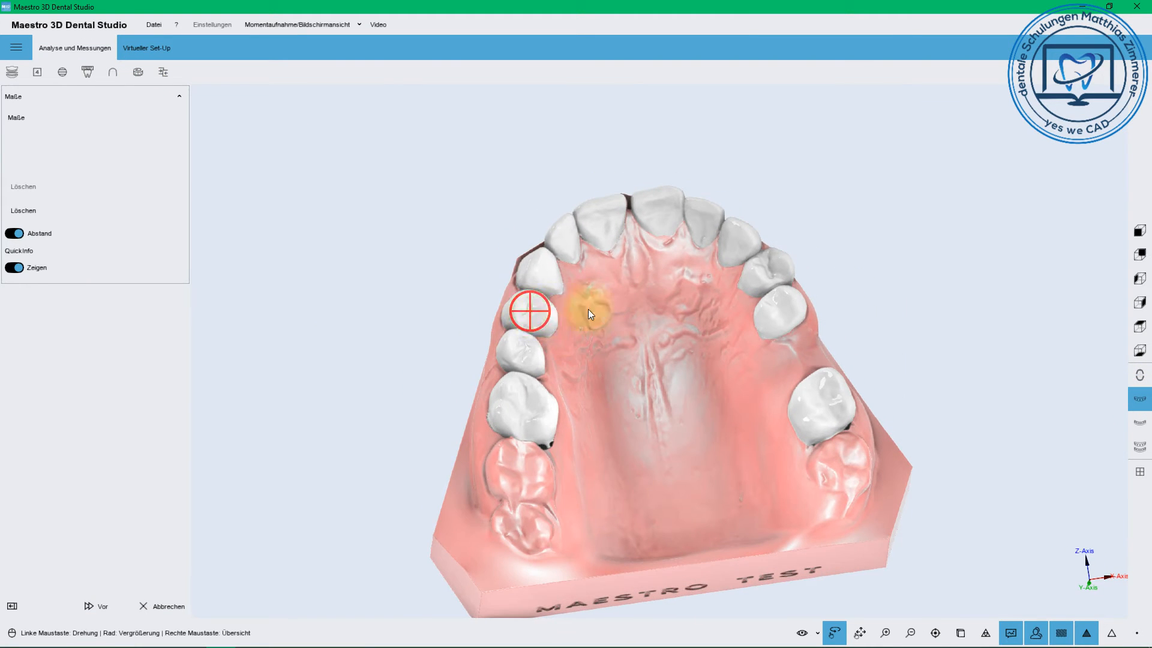
pyautogui.moveTo(735, 288); pyautogui.dragTo(768, 291)
pyautogui.click(779, 281)
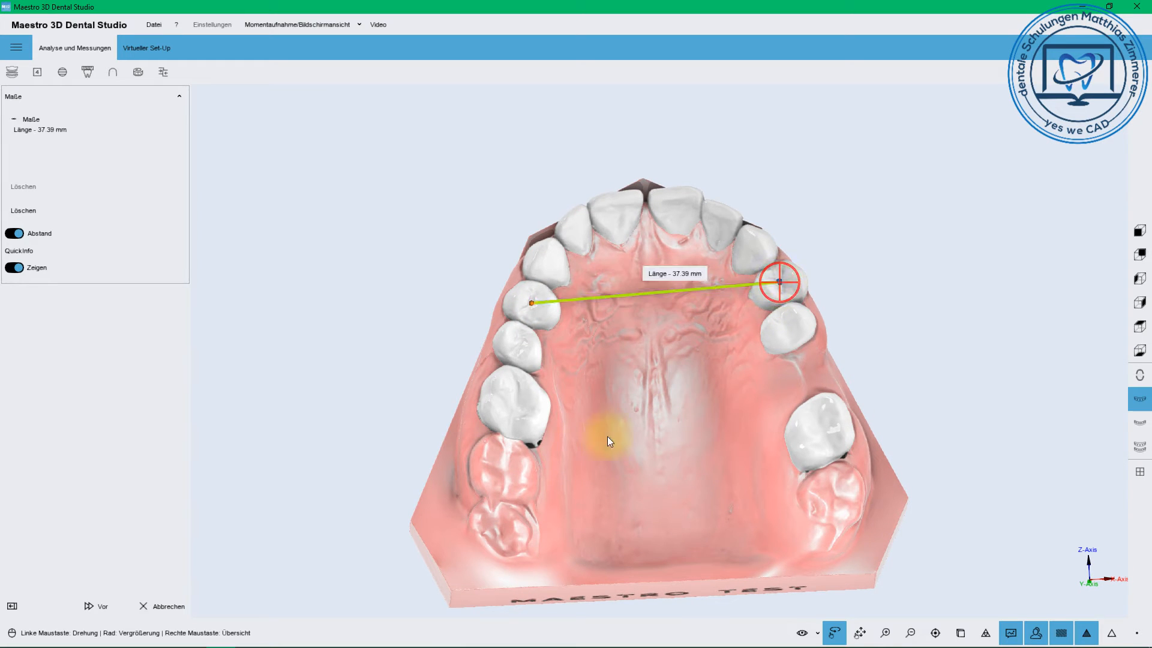
# Measure the upper jaw's transverse width from the first molar, ending in the gap behind the opposite second premolar.
pyautogui.click(517, 408)
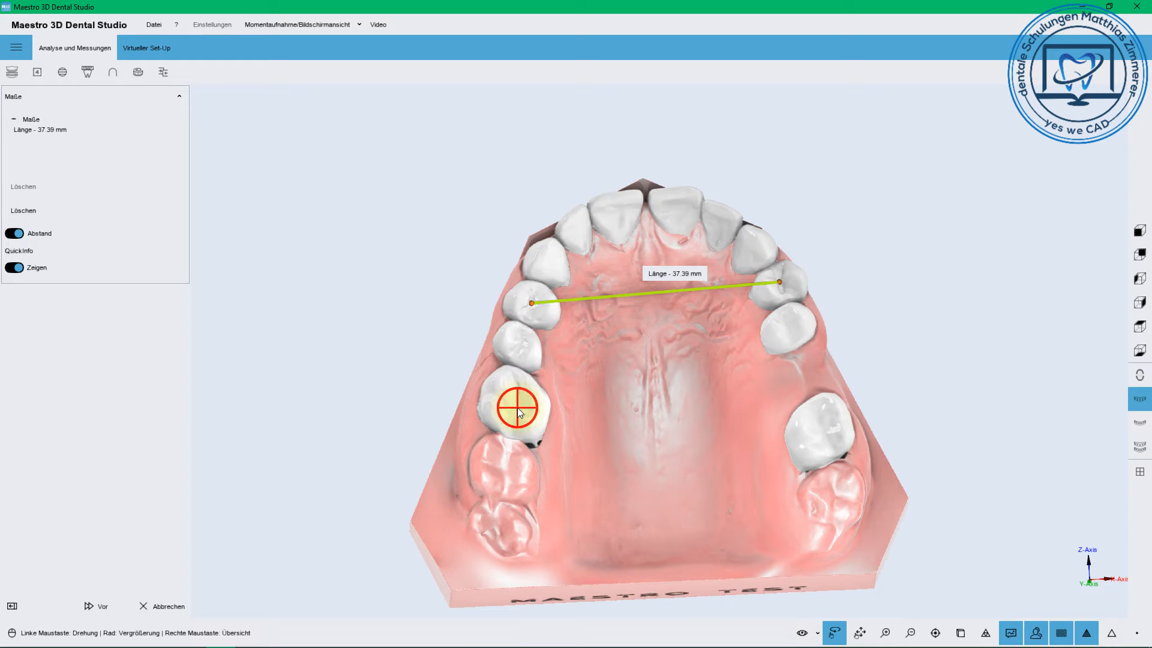
pyautogui.click(822, 426)
pyautogui.moveTo(680, 379); pyautogui.dragTo(676, 417)
pyautogui.moveTo(820, 463); pyautogui.dragTo(809, 407)
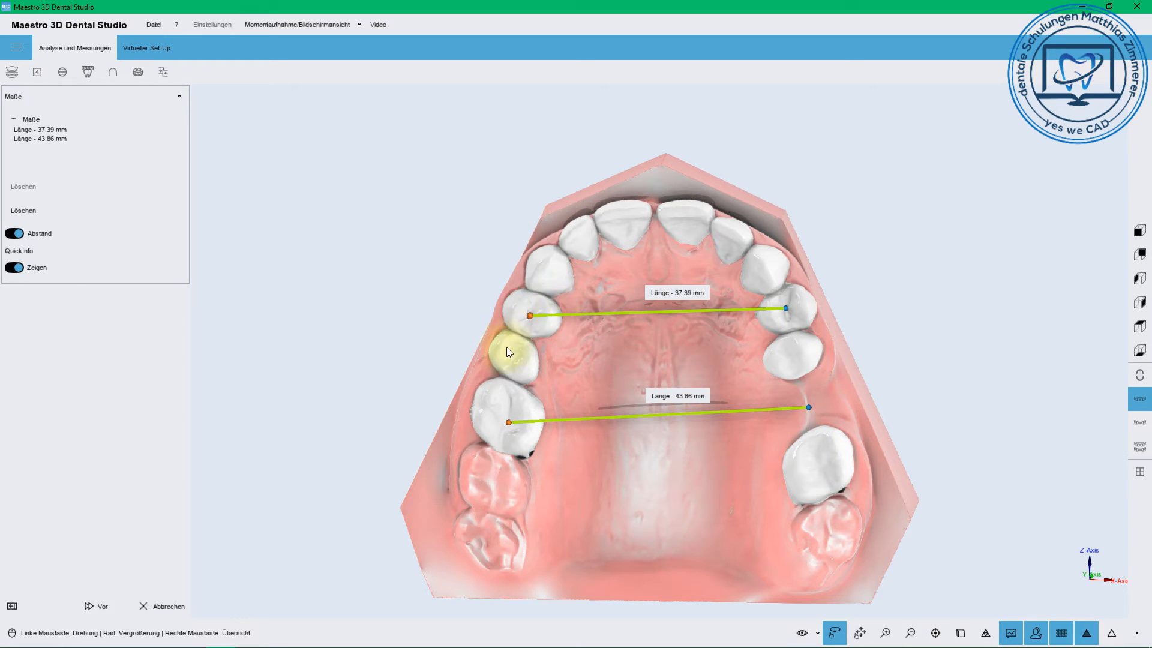
# Measure the canine-to-second-premolar segments on both sides of the upper jaw and accept the distance measurements.
pyautogui.click(505, 376)
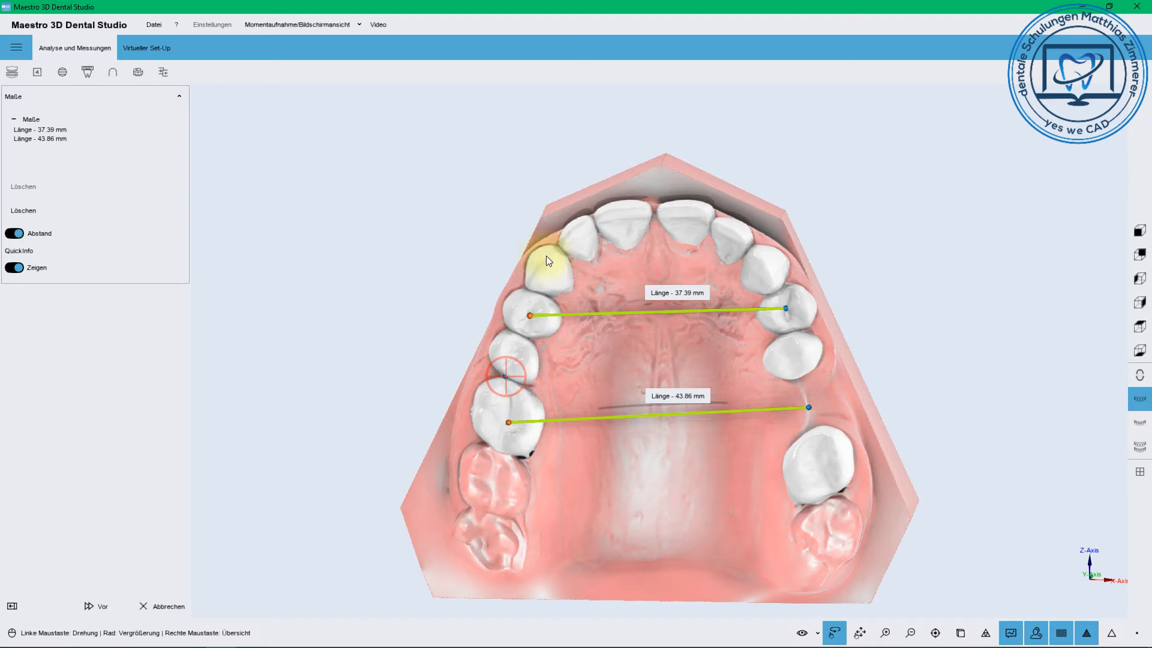
pyautogui.click(562, 252)
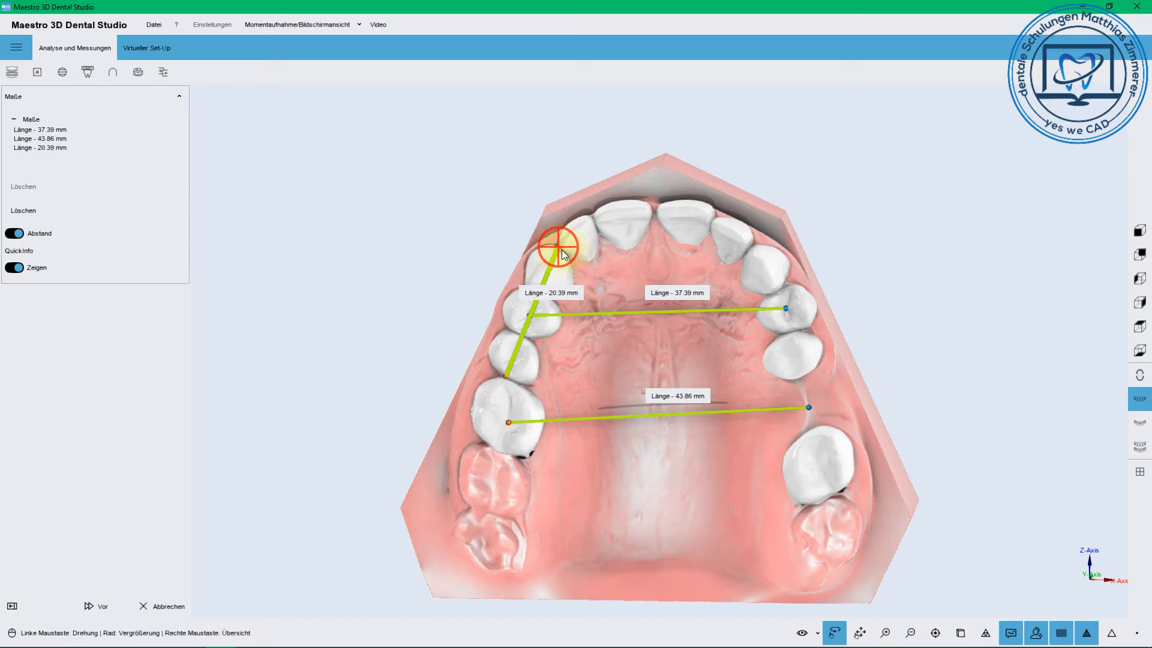
pyautogui.click(753, 246)
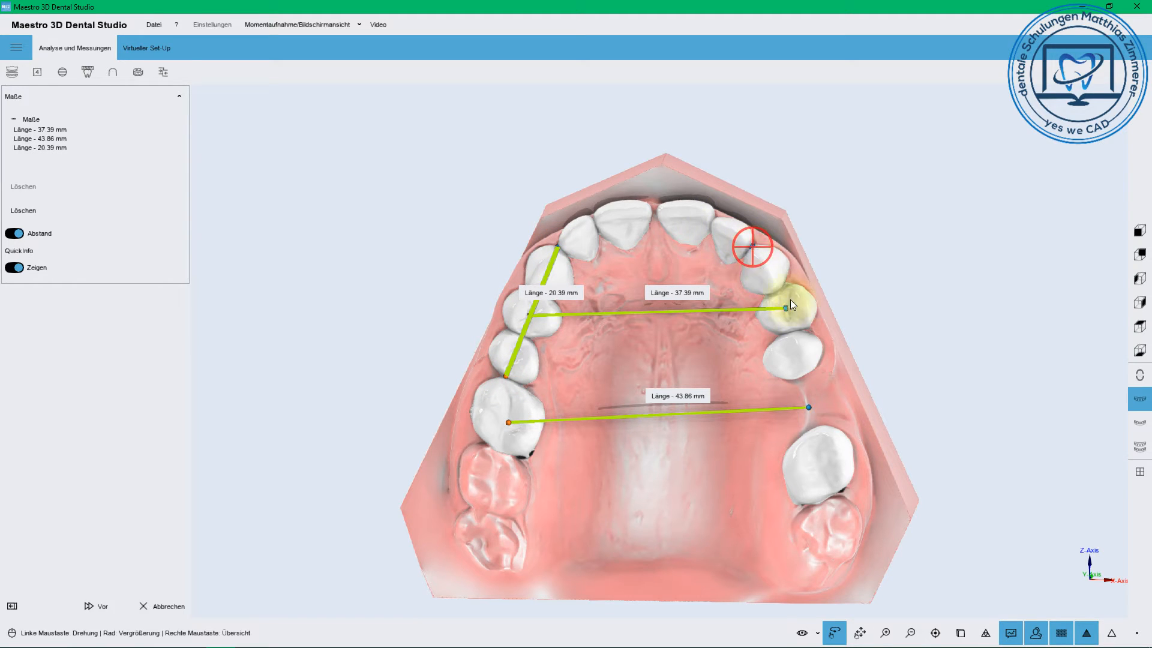
pyautogui.click(811, 369)
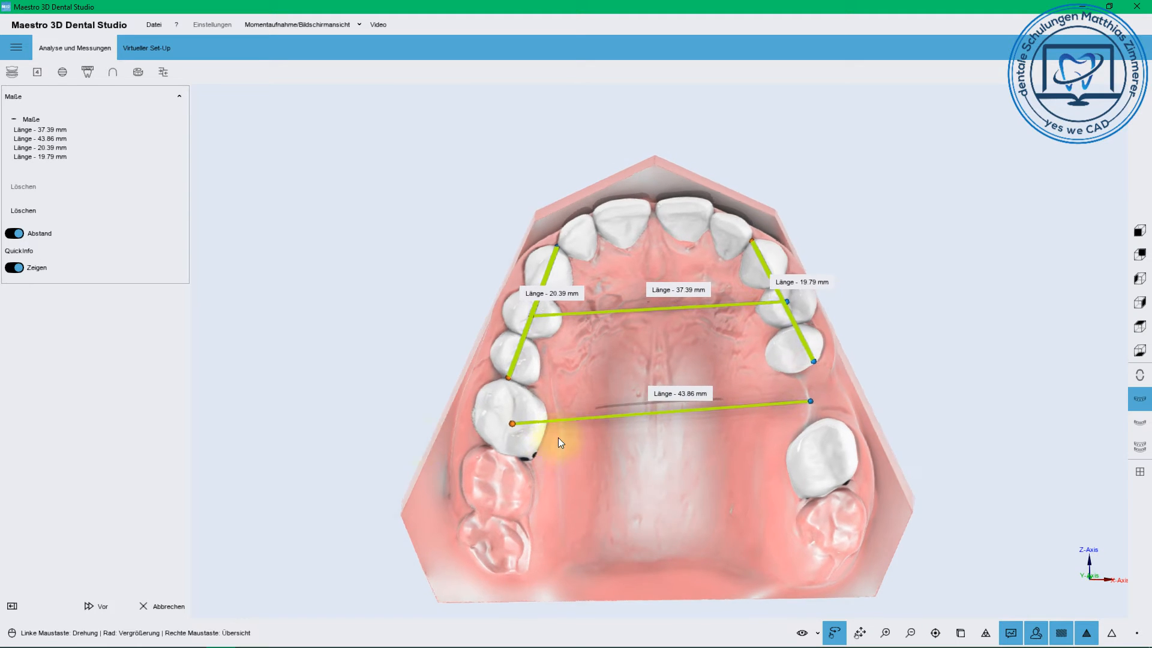
pyautogui.click(101, 606)
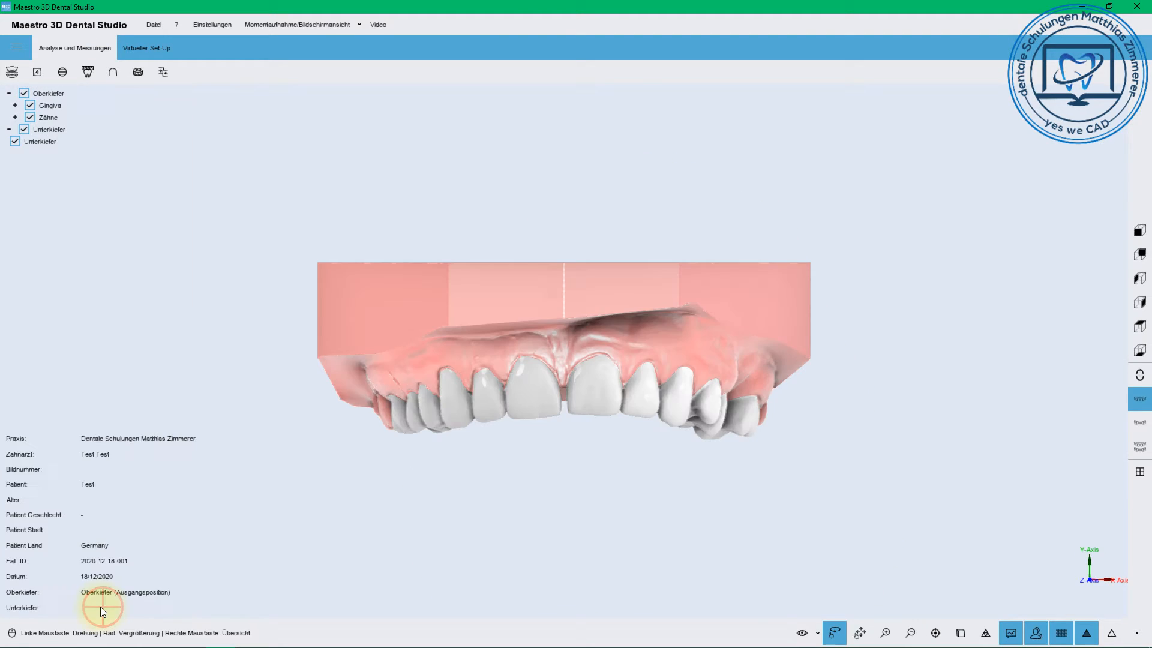
# Run a 3D comparison with the scanned upper jaw (Gescanntes Modell) as both reference and test model.
pyautogui.moveTo(536, 355); pyautogui.dragTo(542, 280)
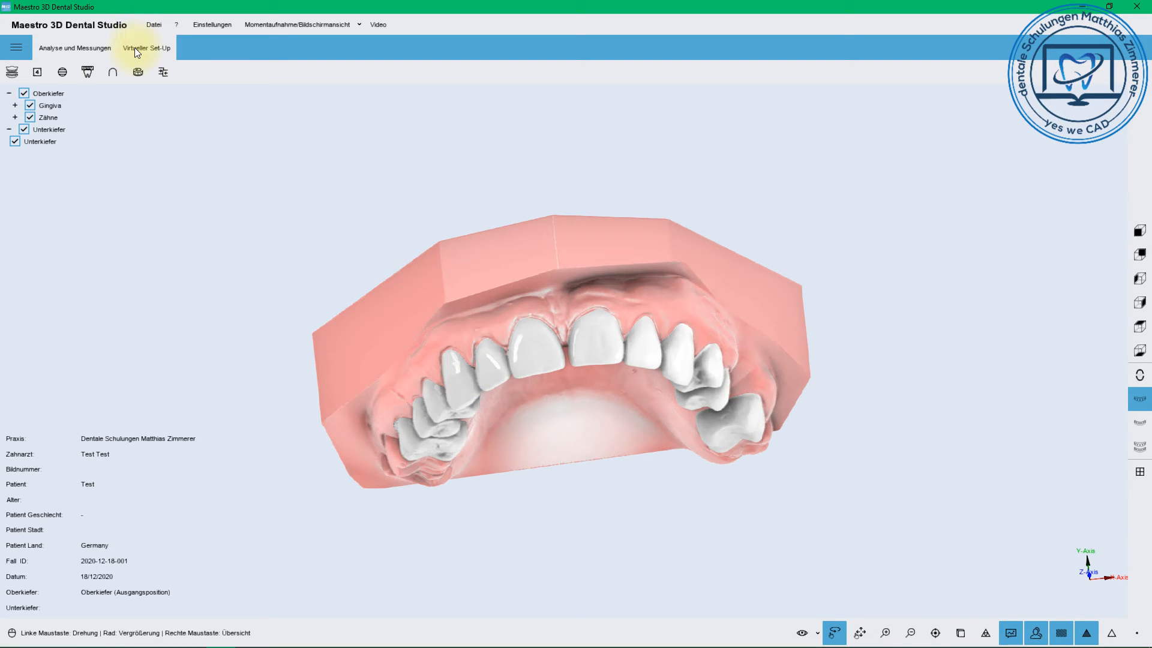
pyautogui.click(162, 72)
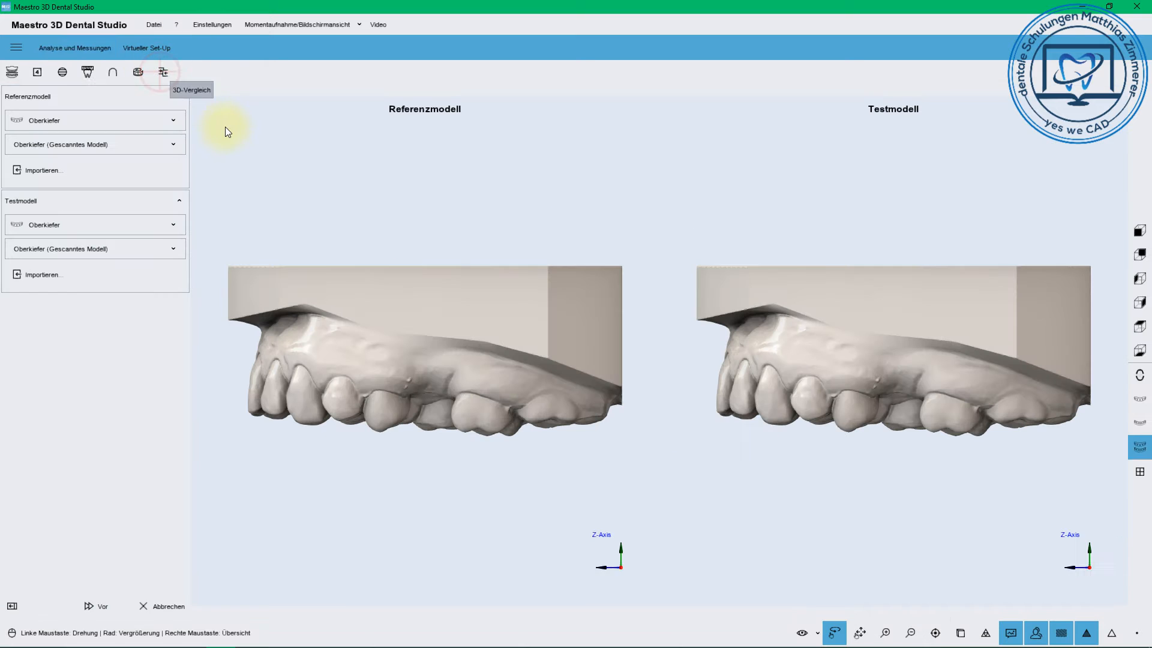
pyautogui.click(419, 350)
pyautogui.moveTo(388, 298)
pyautogui.mouseDown(button='right')
pyautogui.moveTo(464, 298)
pyautogui.moveTo(434, 298)
pyautogui.mouseUp(button='right')
pyautogui.moveTo(432, 298)
pyautogui.mouseDown()
pyautogui.moveTo(765, 286)
pyautogui.moveTo(895, 262)
pyautogui.moveTo(953, 138)
pyautogui.moveTo(483, 77)
pyautogui.mouseUp()
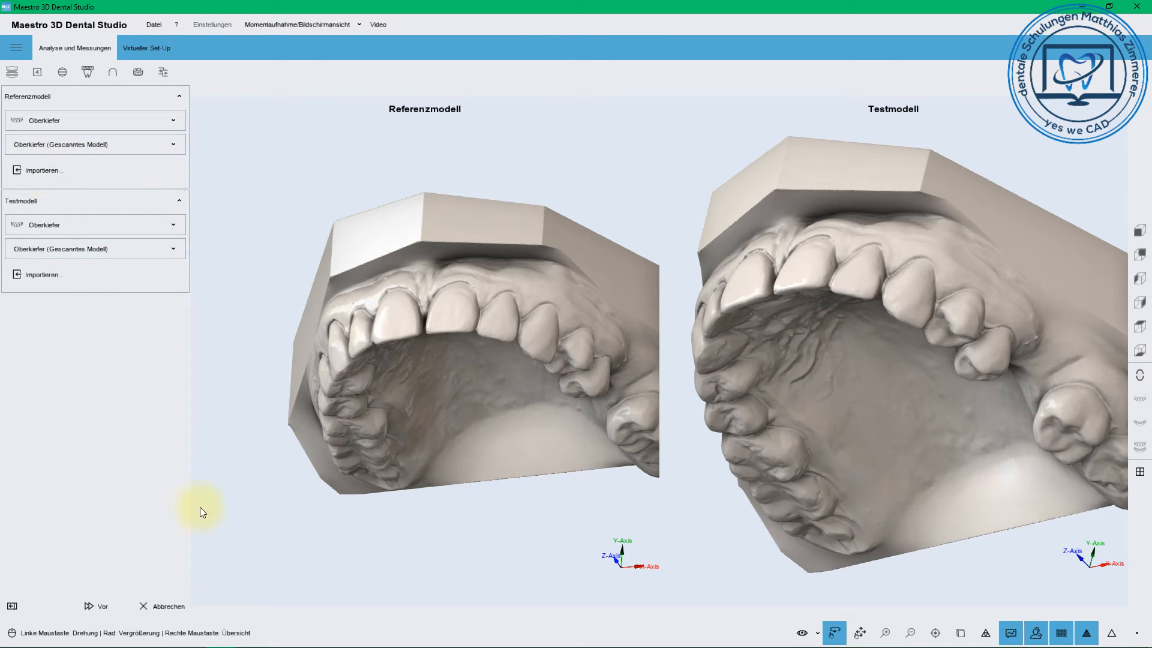
pyautogui.click(101, 607)
# Inspect the superimposed upper-jaw models from the occlusal side, and exit the 3D comparison without saving.
pyautogui.click(146, 48)
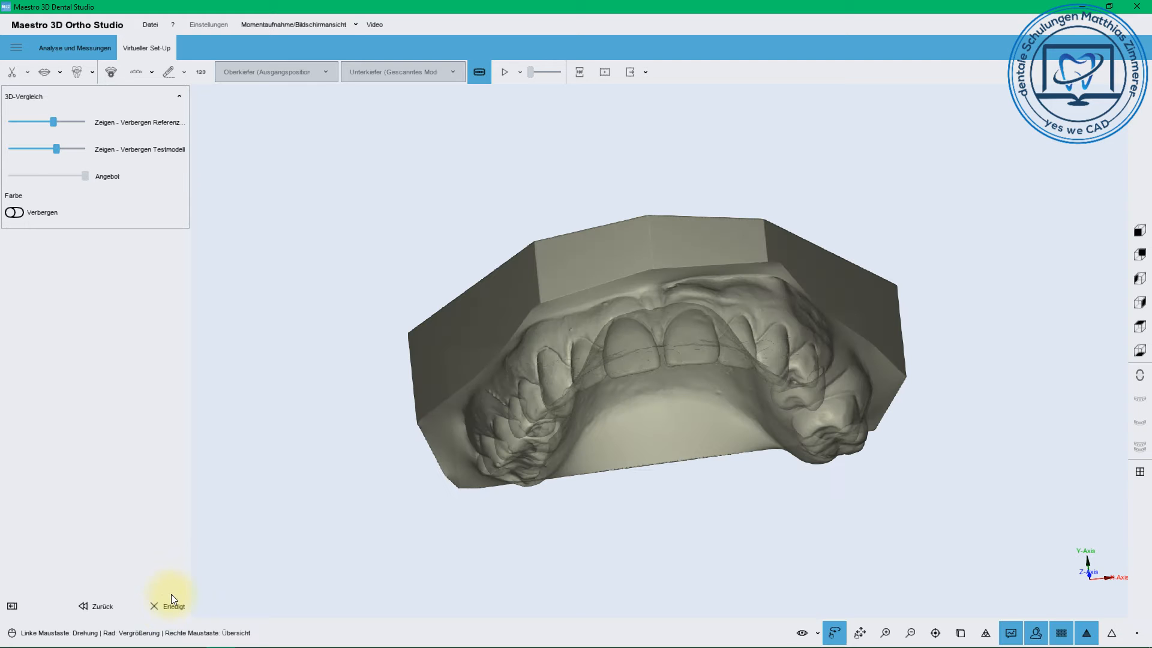
pyautogui.moveTo(567, 348); pyautogui.dragTo(590, 184)
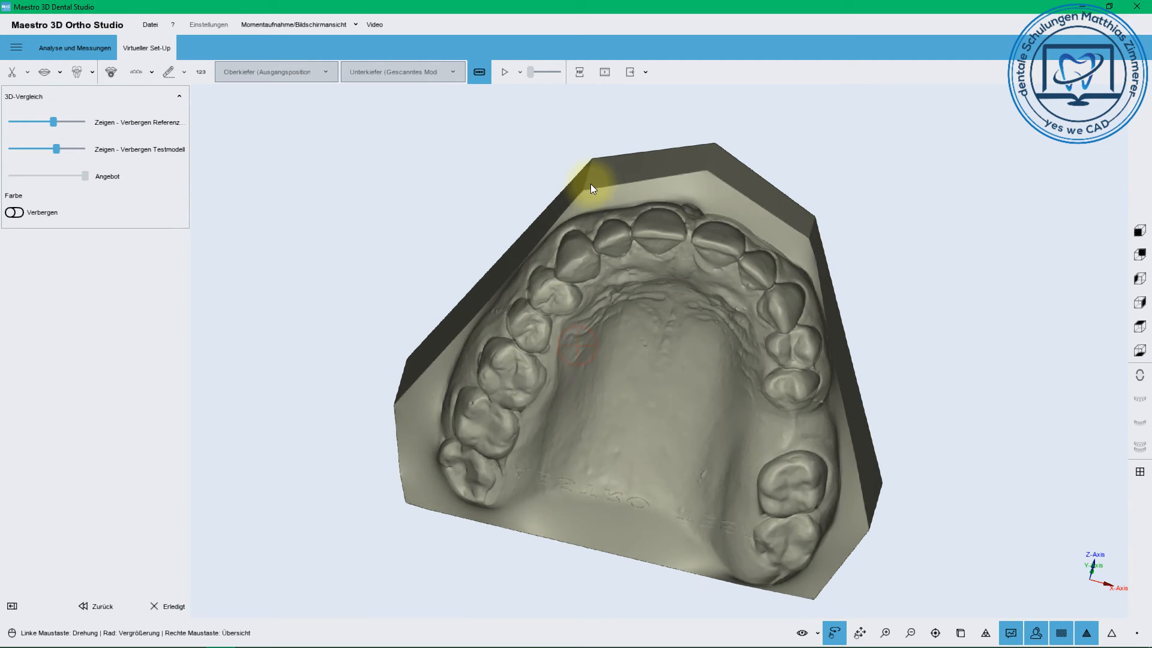
pyautogui.click(181, 604)
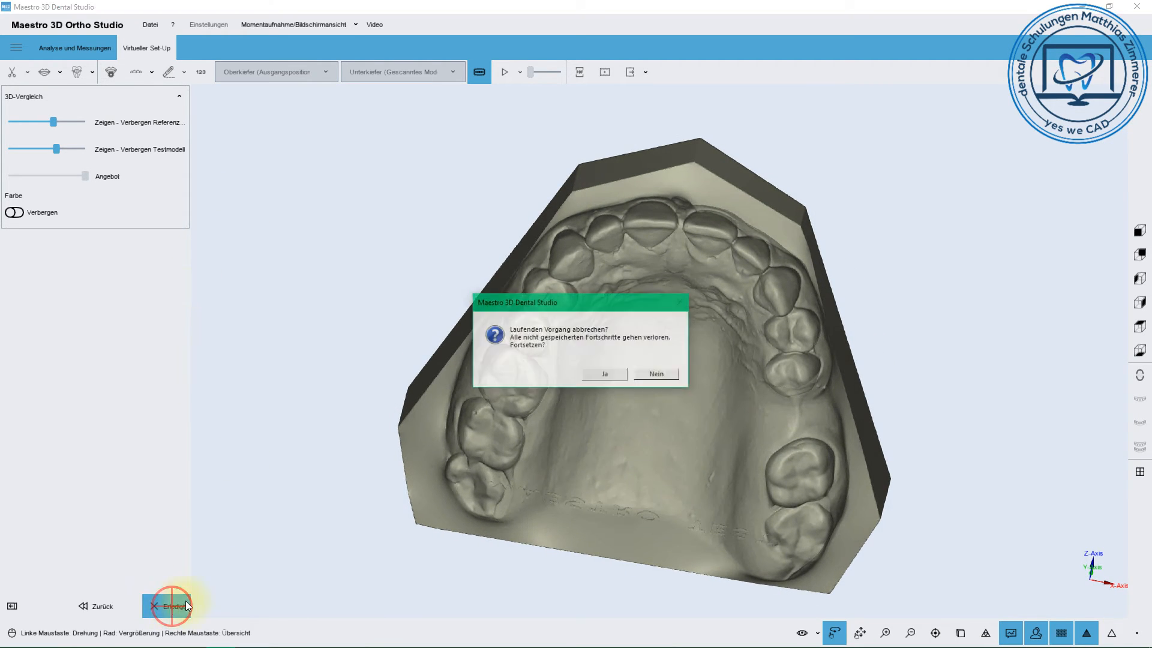
pyautogui.click(606, 373)
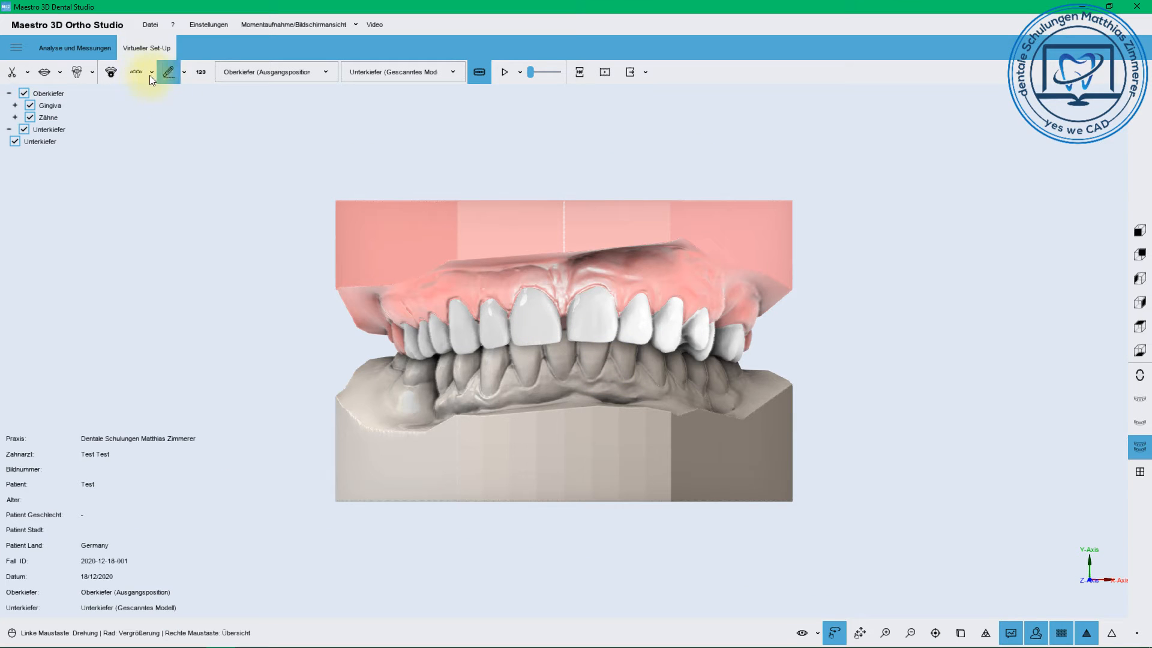
# Open the virtual set-up for both jaws with a close front view of the teeth.
pyautogui.click(28, 72)
pyautogui.click(183, 217)
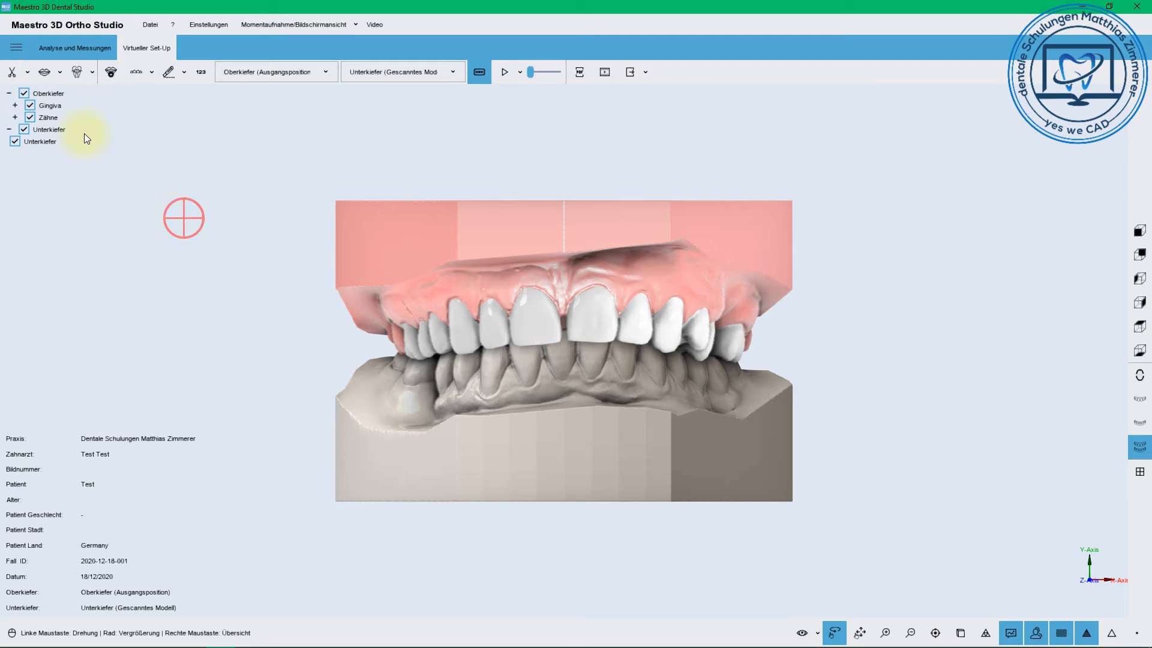
pyautogui.click(59, 72)
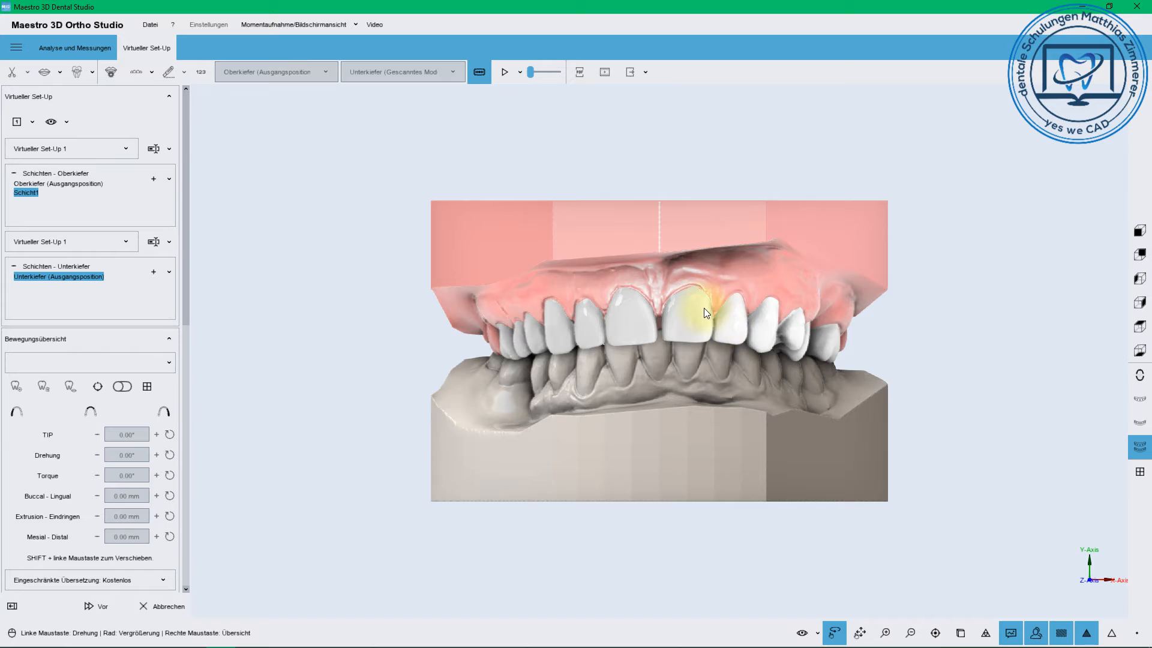
pyautogui.scroll(5, 681, 325)
pyautogui.scroll(3, 681, 326)
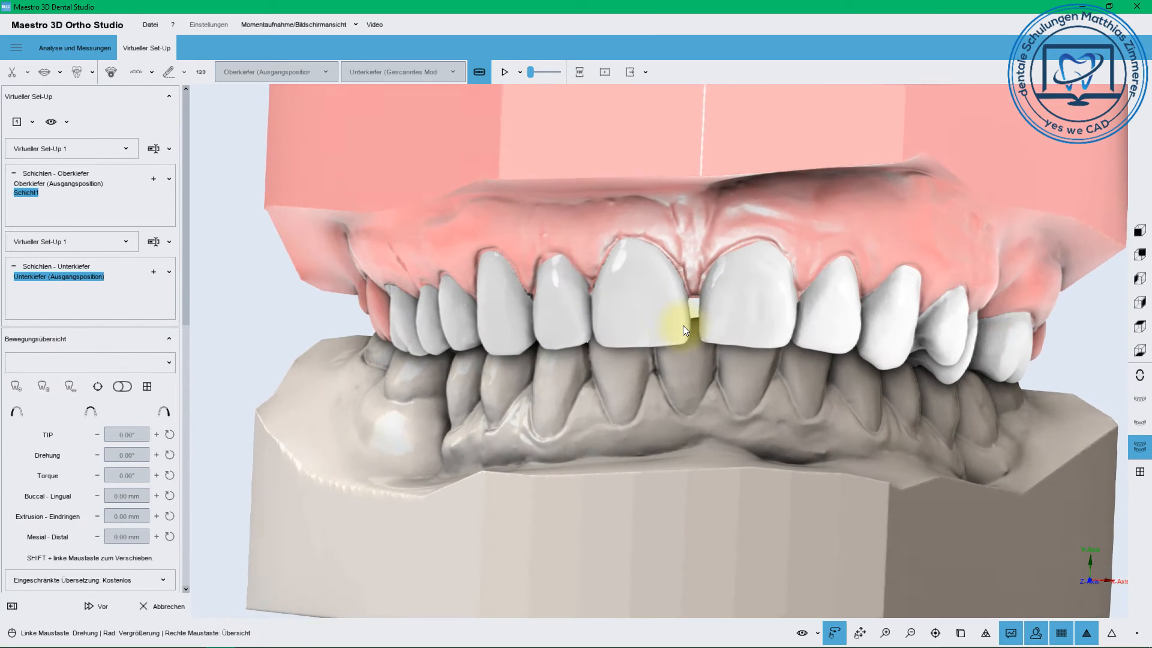
# Examine the virtual set-up's movement, restriction, 2D image and attachment settings, plus the display options for reference planes and axes.
pyautogui.click(186, 366)
pyautogui.moveTo(186, 366); pyautogui.dragTo(219, 145)
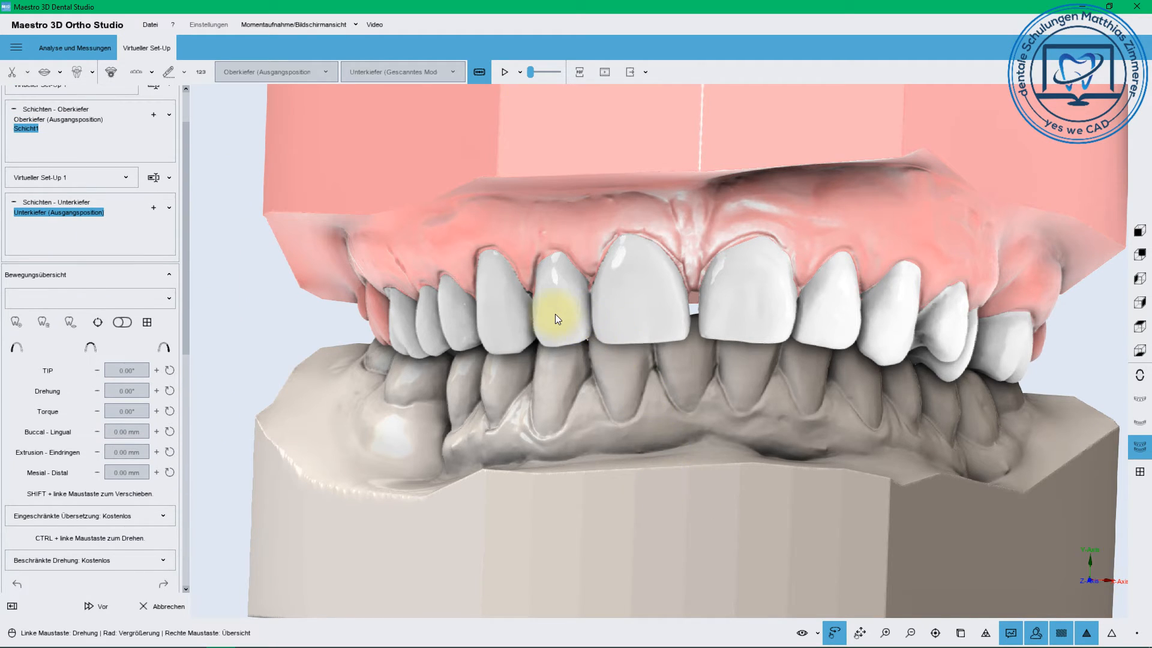
pyautogui.moveTo(185, 305); pyautogui.dragTo(196, 192)
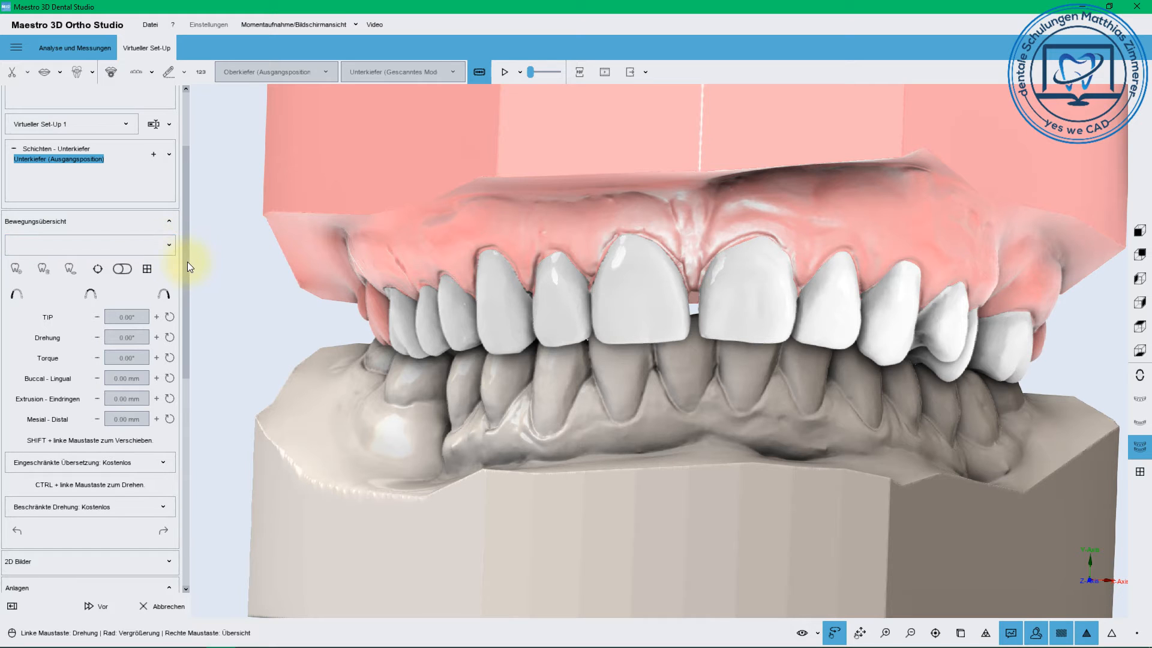
pyautogui.moveTo(187, 261); pyautogui.dragTo(187, 123)
pyautogui.moveTo(187, 179); pyautogui.dragTo(180, 85)
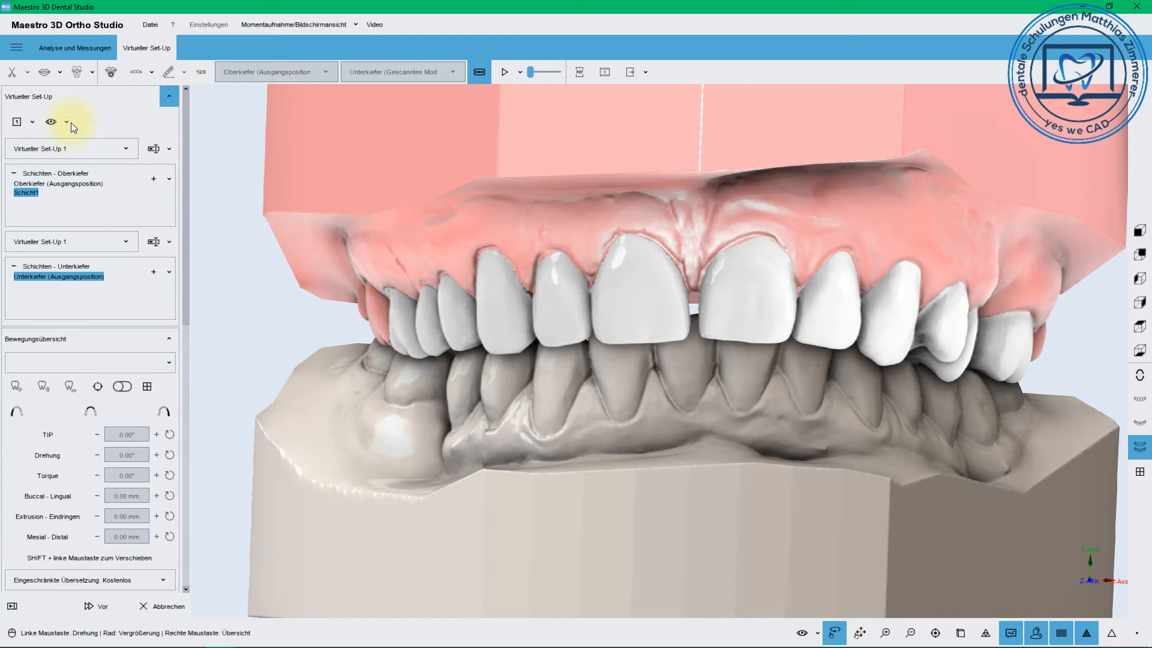
pyautogui.click(66, 121)
pyautogui.click(32, 122)
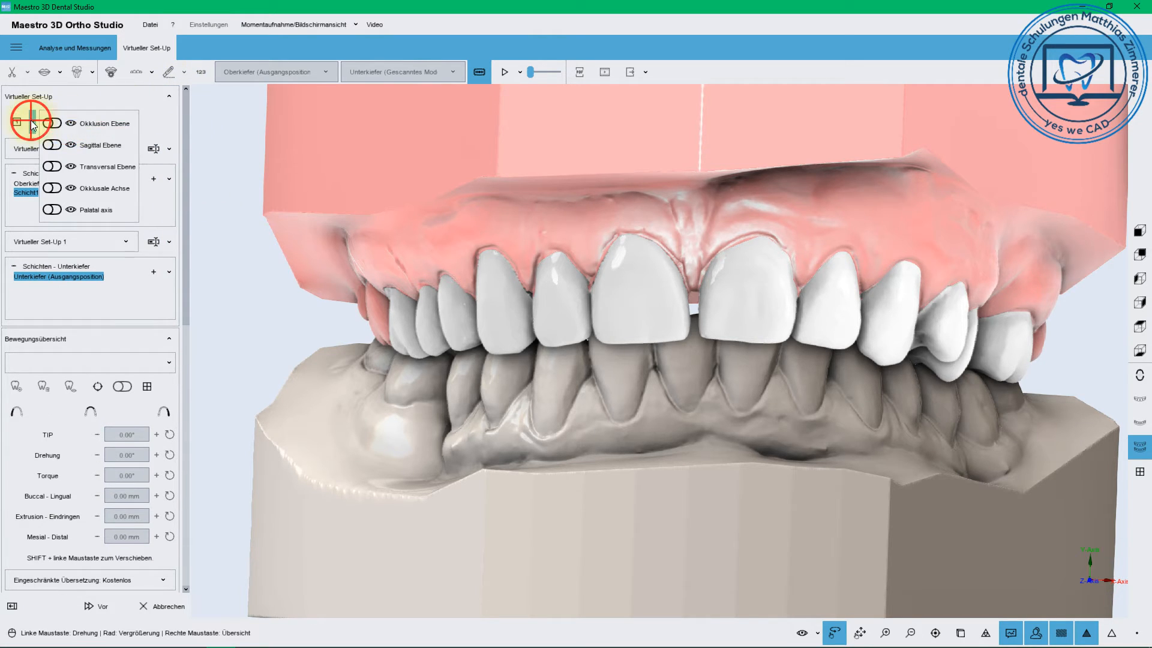
pyautogui.click(153, 111)
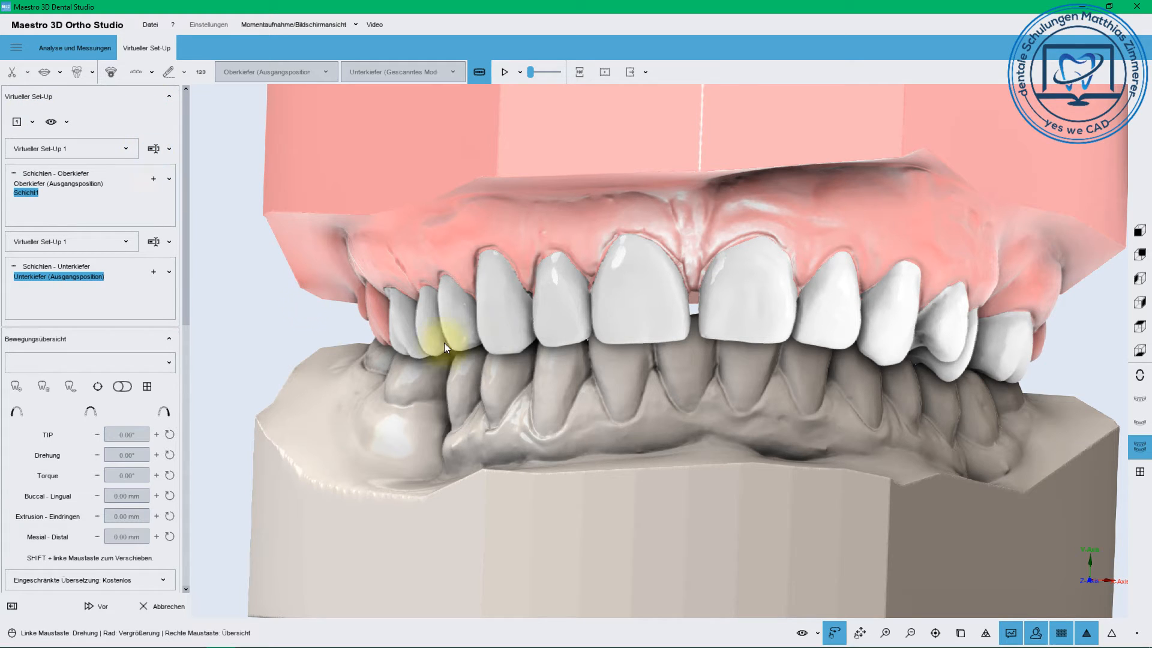
# Review the context options of tooth 13 and the element display options for the upper jaw, lower jaw and both jaws.
pyautogui.rightClick(507, 325)
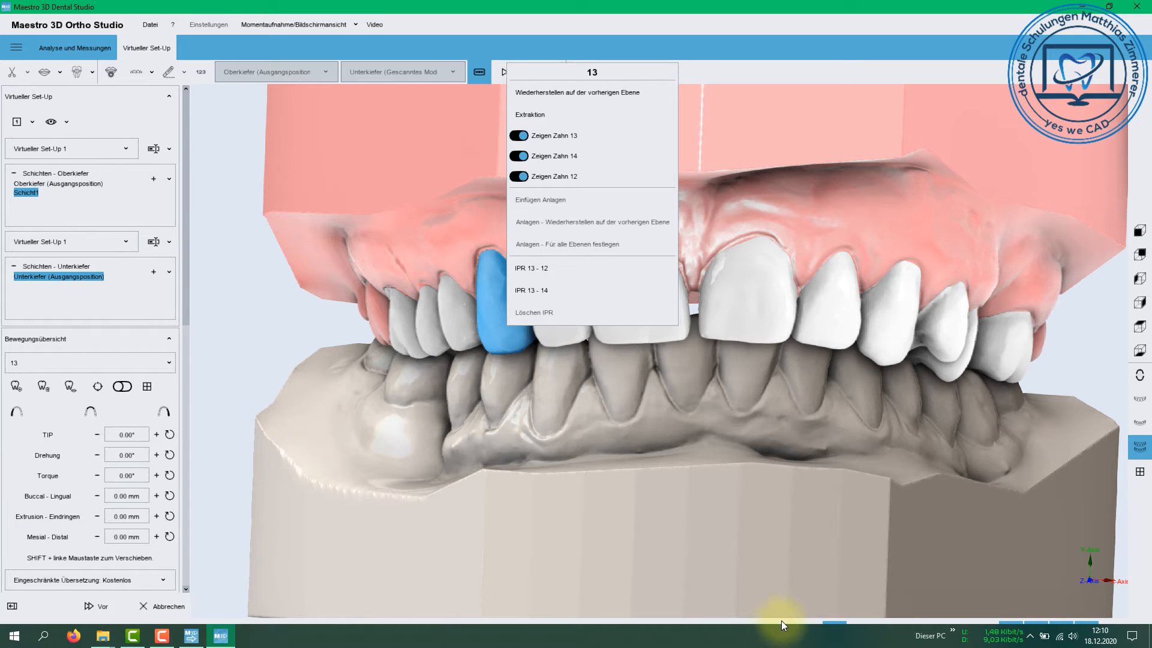
pyautogui.click(819, 634)
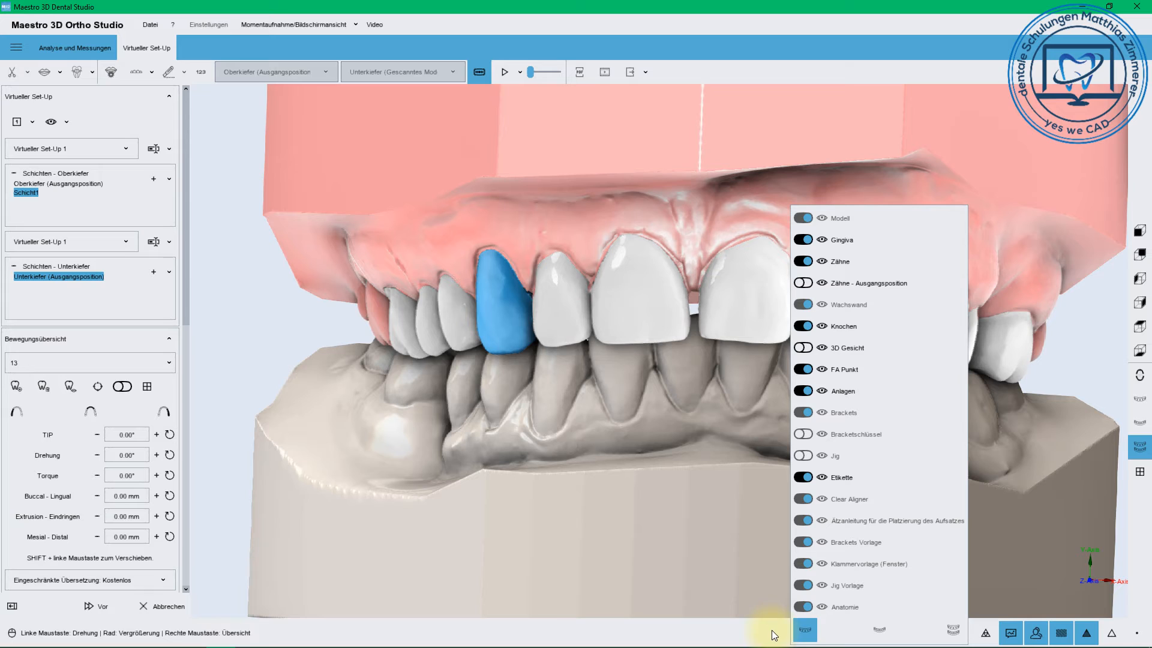
pyautogui.click(877, 627)
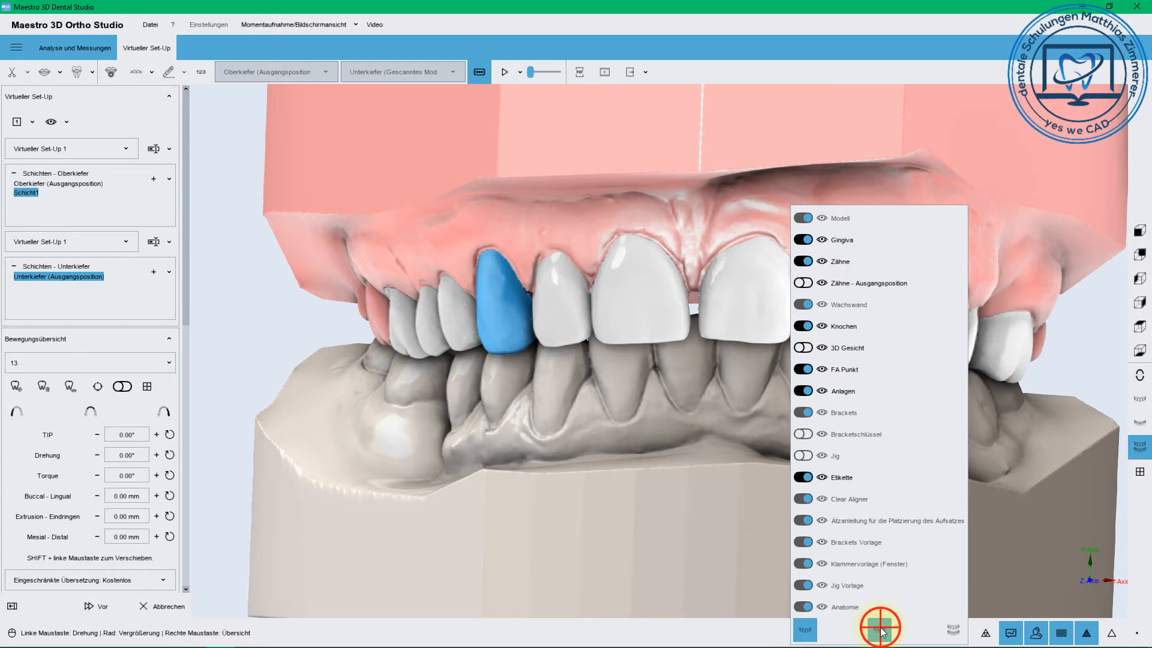
pyautogui.click(949, 631)
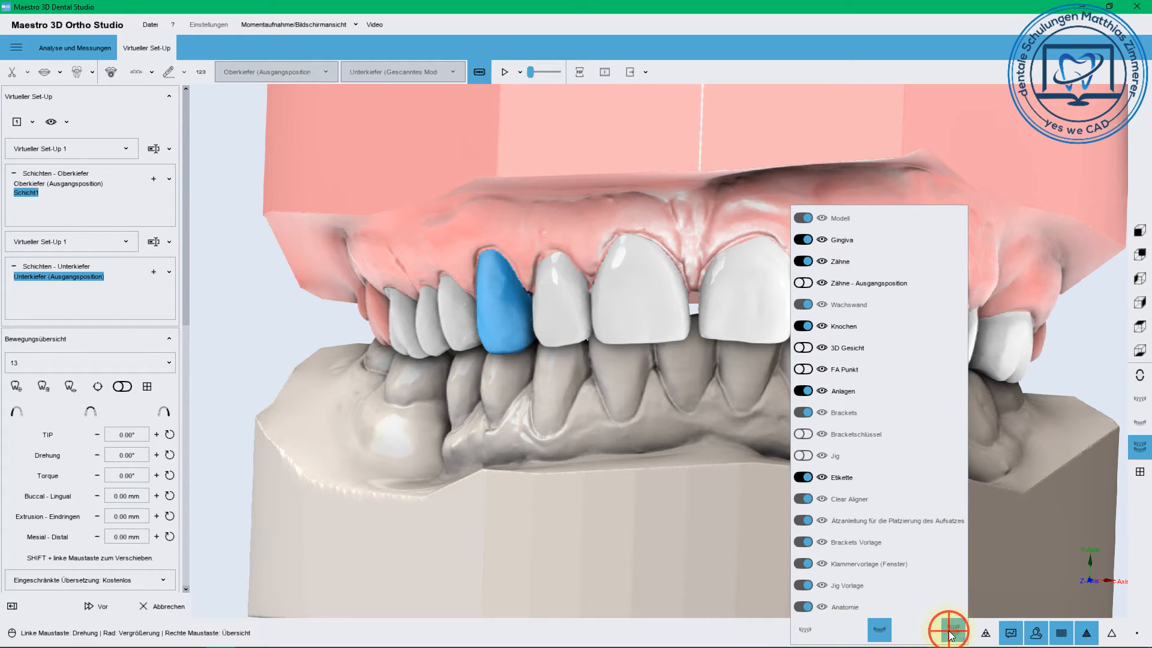
pyautogui.click(805, 628)
pyautogui.click(773, 635)
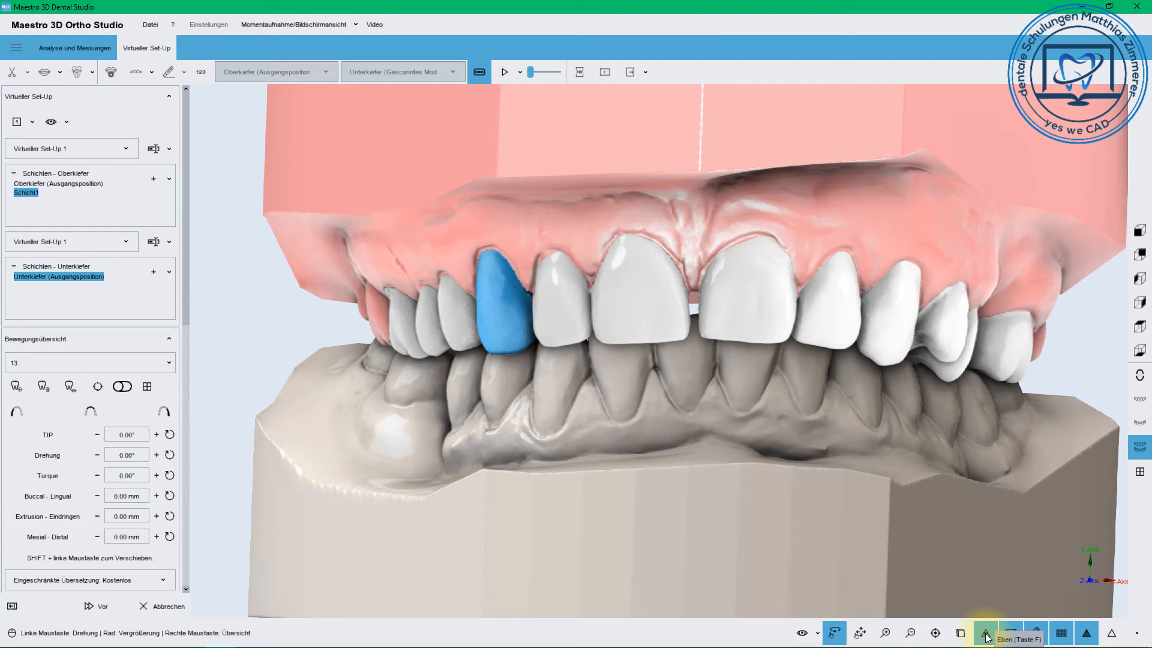
# Compare flat and smooth shading on both jaw models.
pyautogui.click(986, 633)
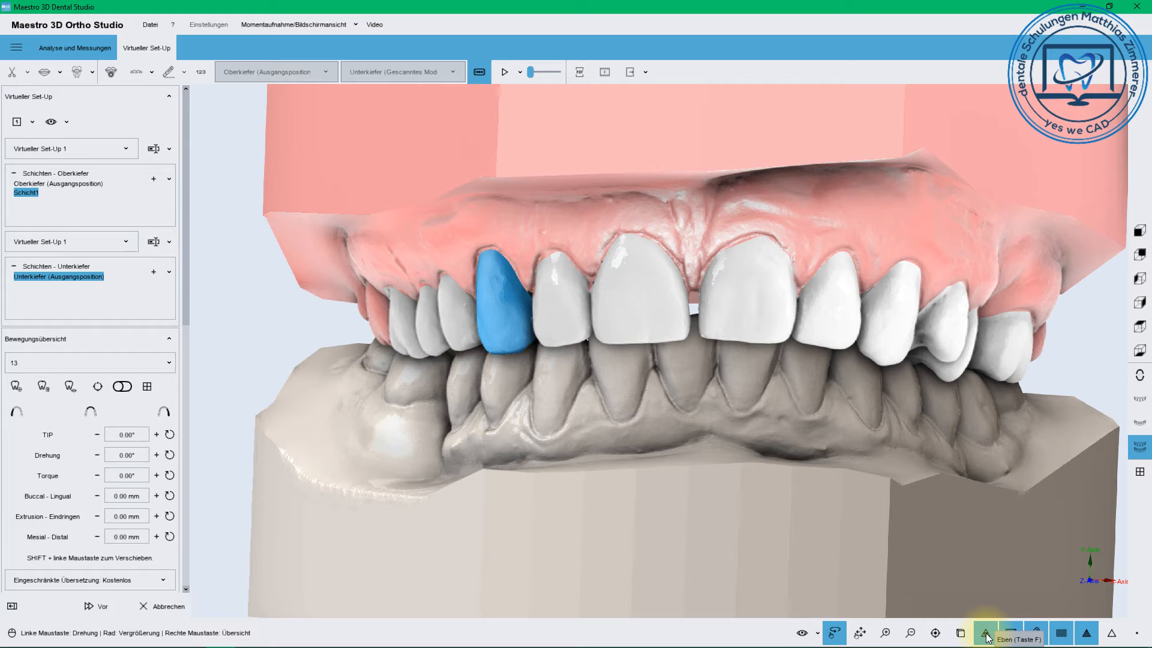
pyautogui.click(985, 633)
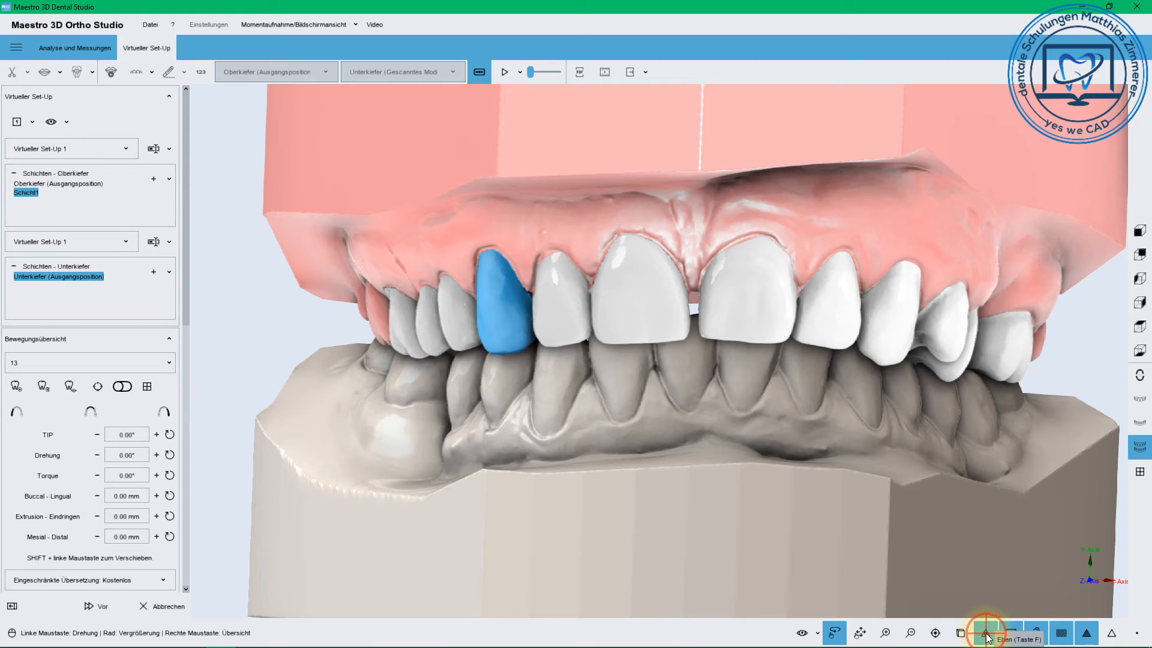
pyautogui.click(987, 635)
pyautogui.click(987, 635)
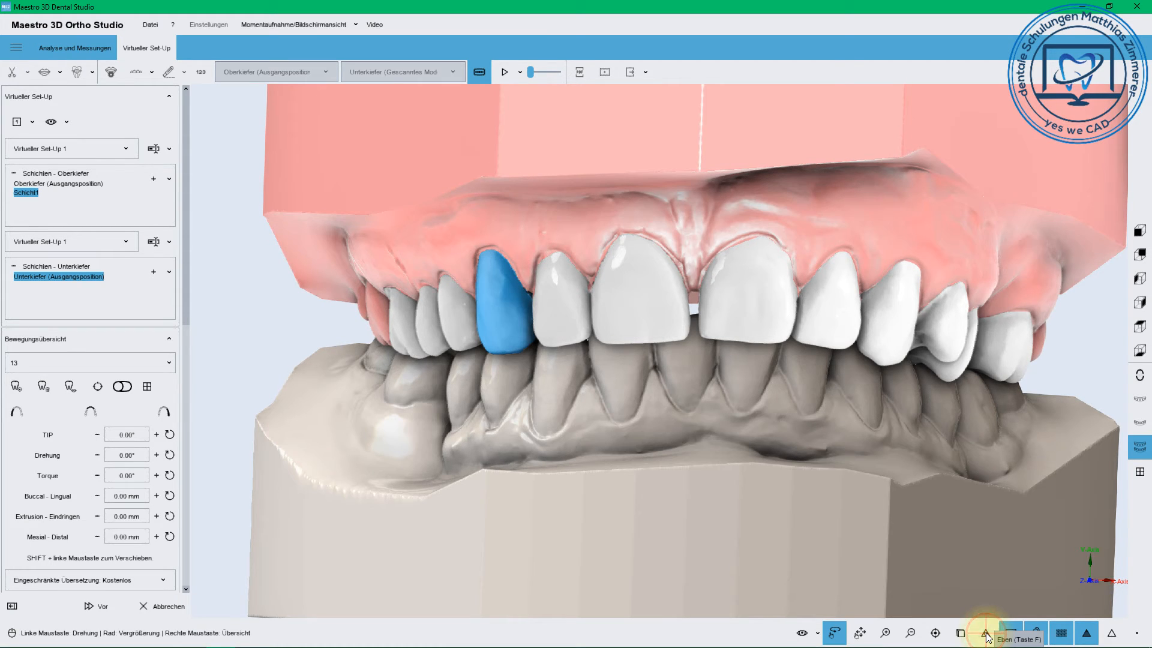
pyautogui.click(986, 635)
pyautogui.click(987, 635)
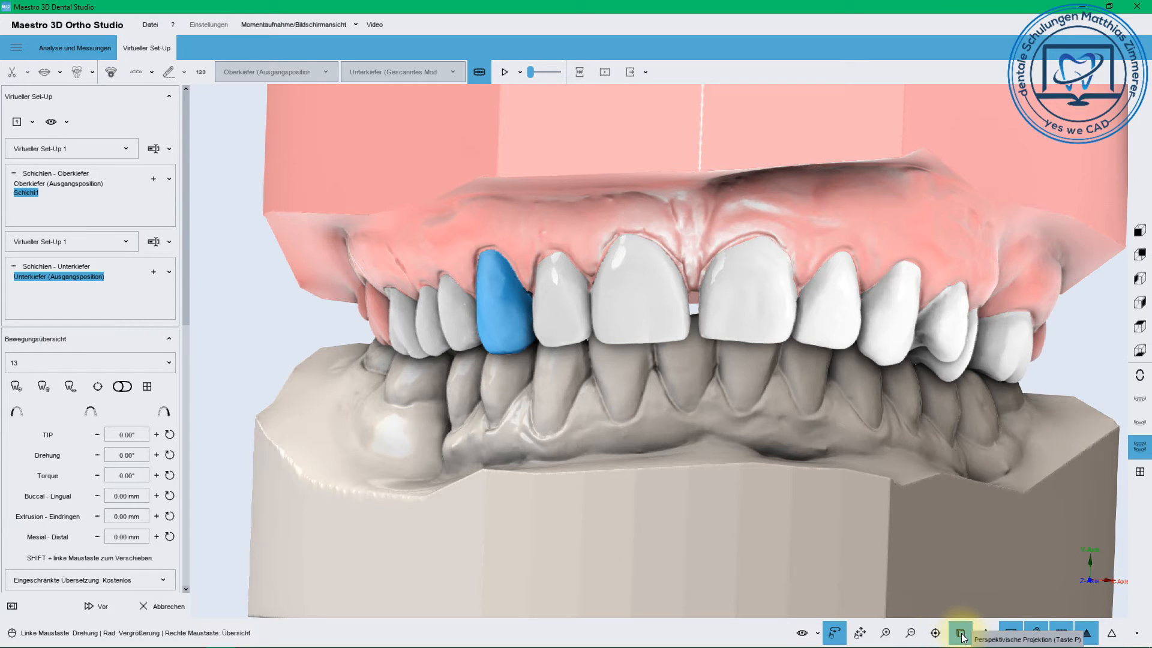
# Compare perspective and parallel projection of the jaws, and reset the view to the full front view.
pyautogui.click(960, 635)
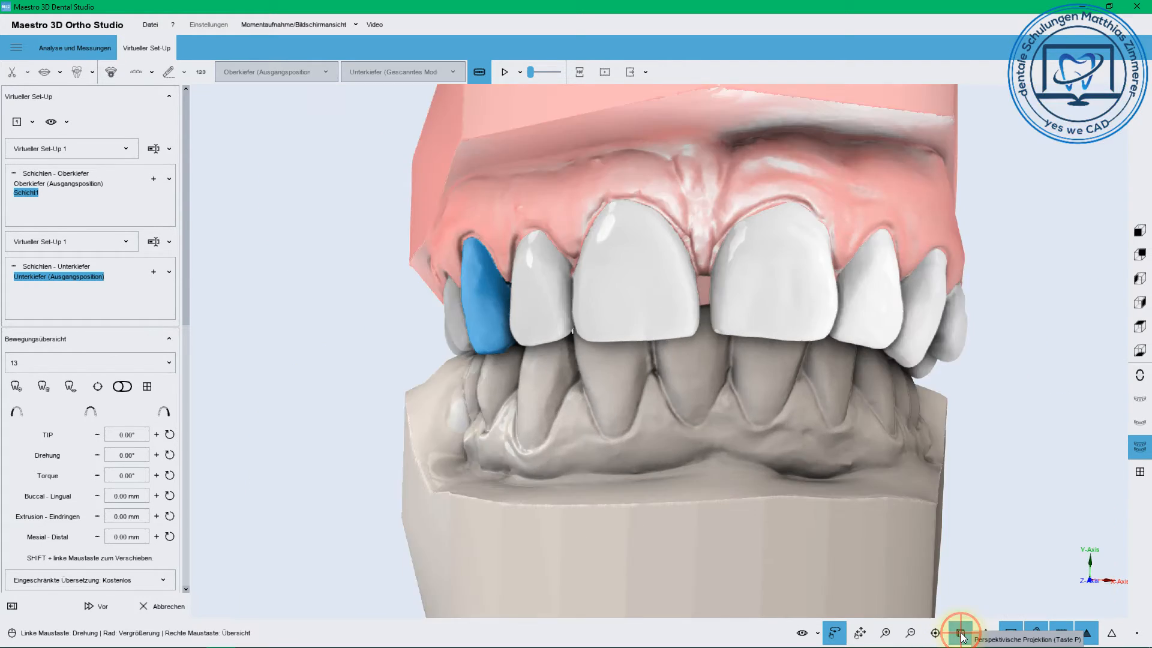
pyautogui.click(960, 635)
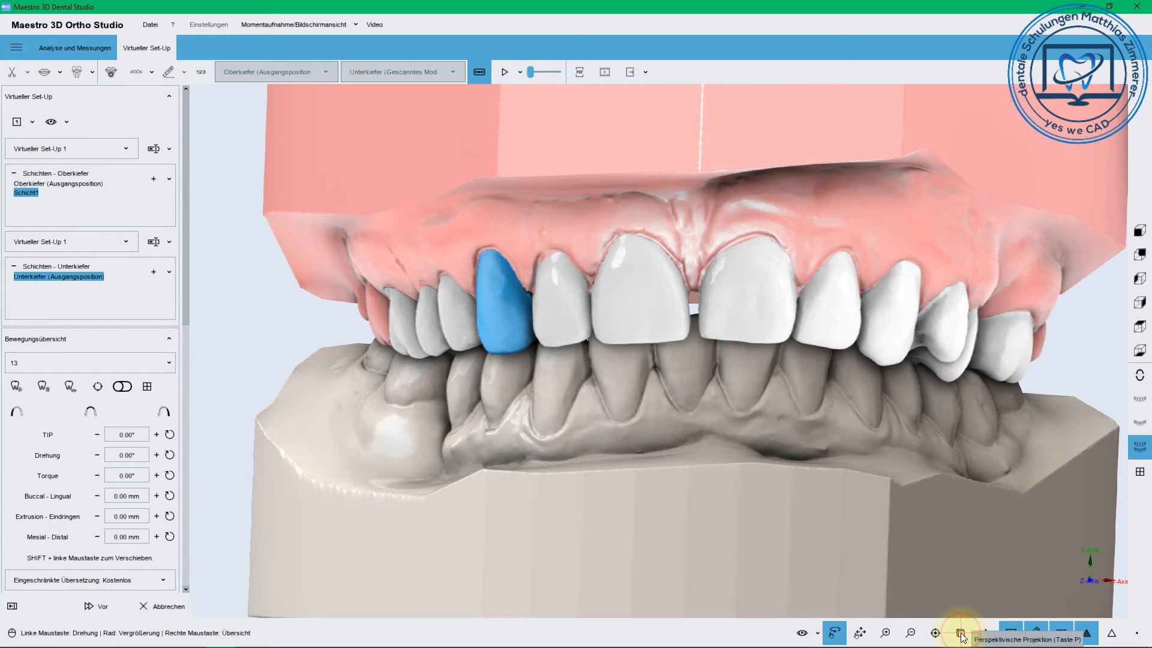
pyautogui.click(934, 634)
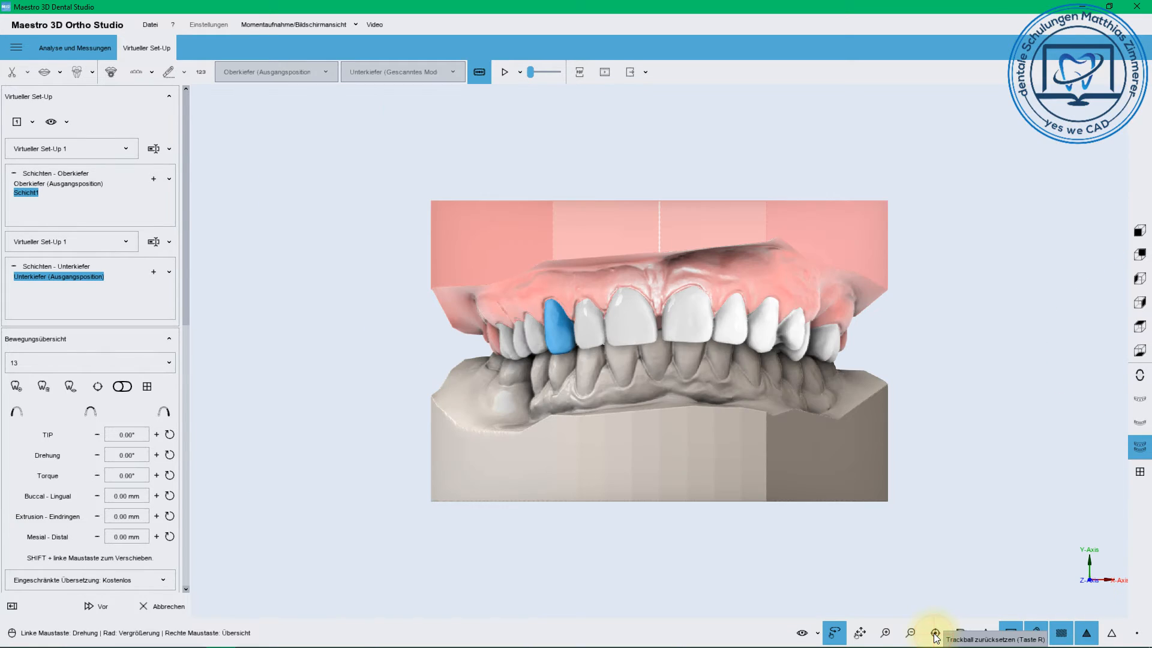
# Try out the touchscreen rotation mode, photorealistic rendering and shadow display on the jaw models.
pyautogui.click(860, 634)
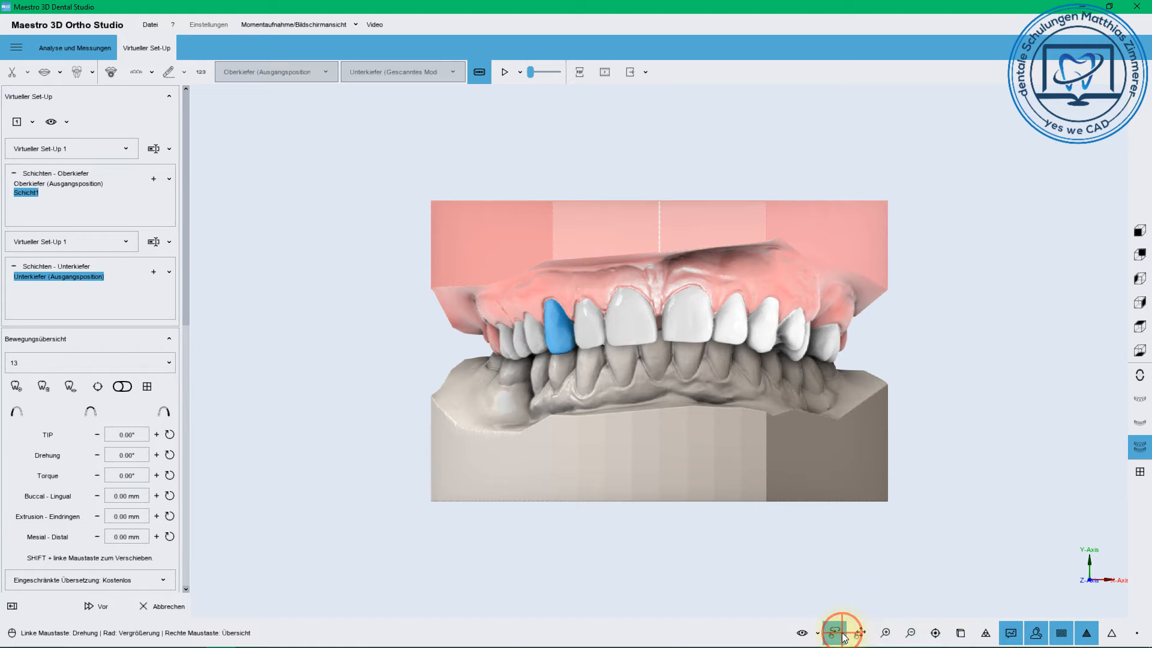
pyautogui.click(835, 633)
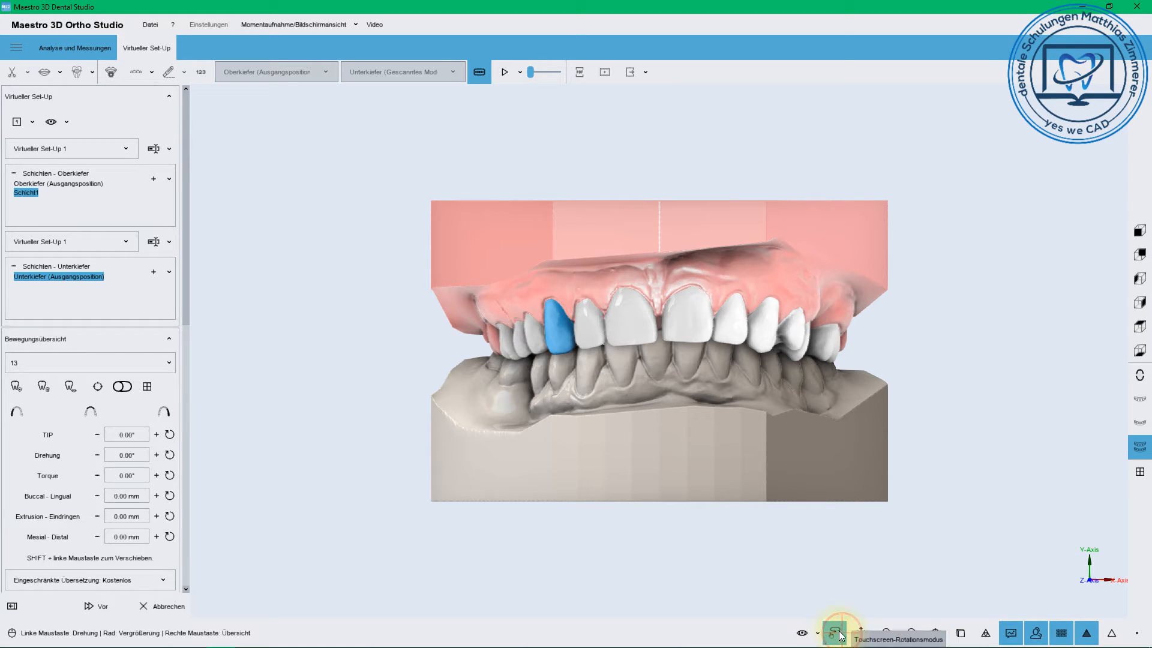
pyautogui.click(1010, 635)
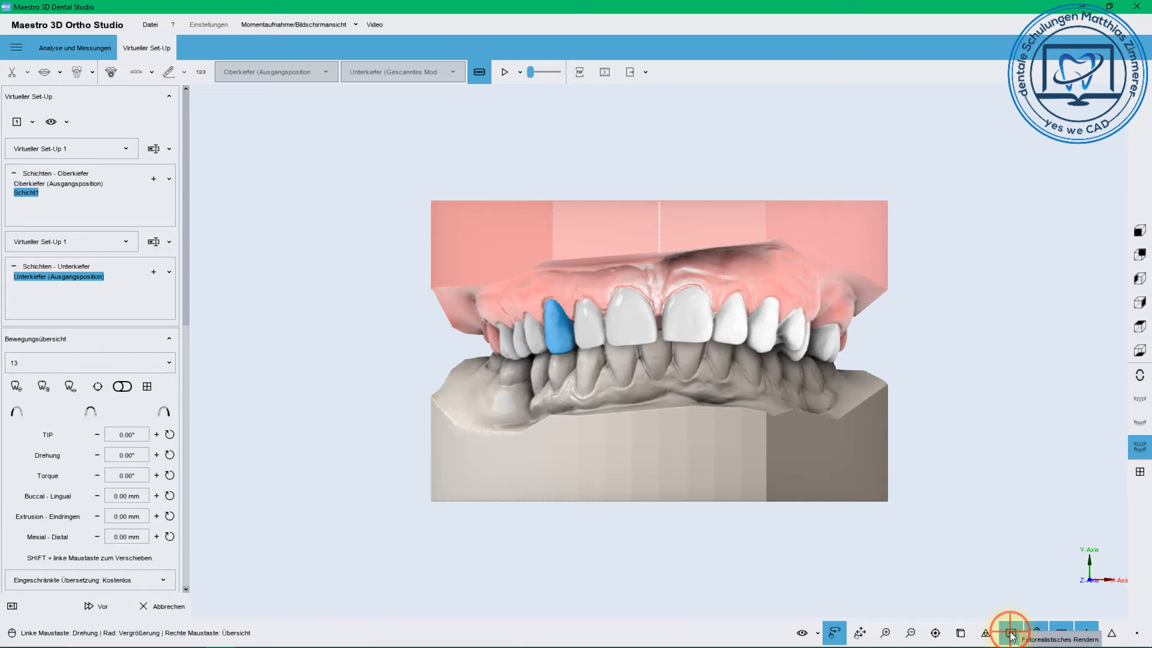
pyautogui.click(1011, 635)
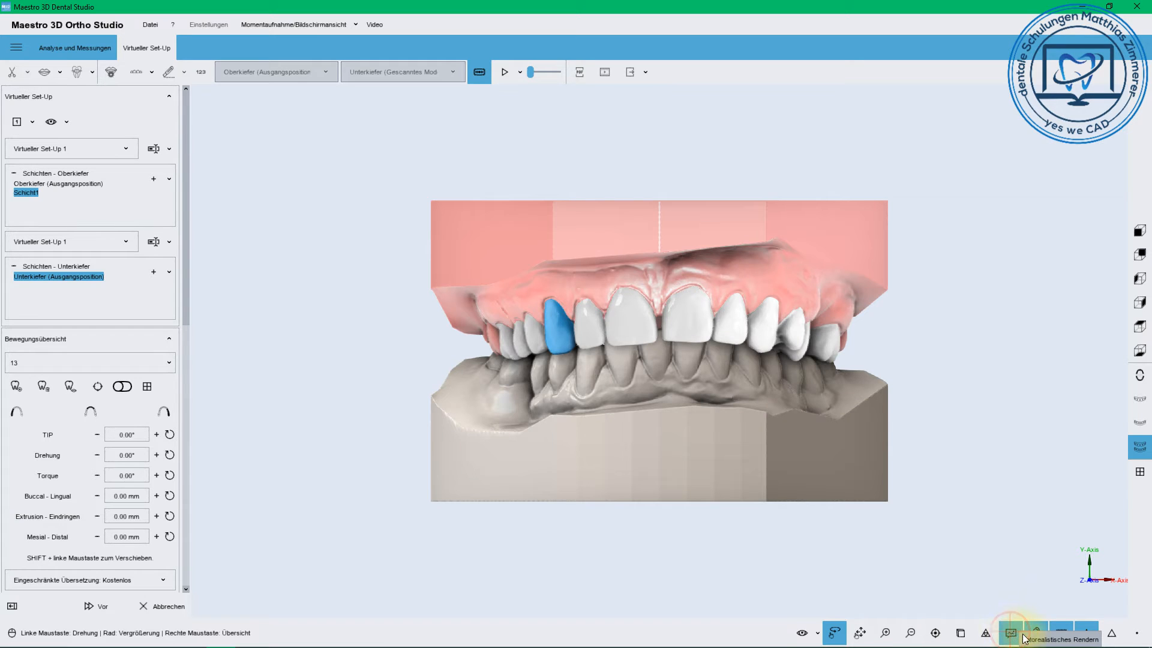
pyautogui.click(1037, 633)
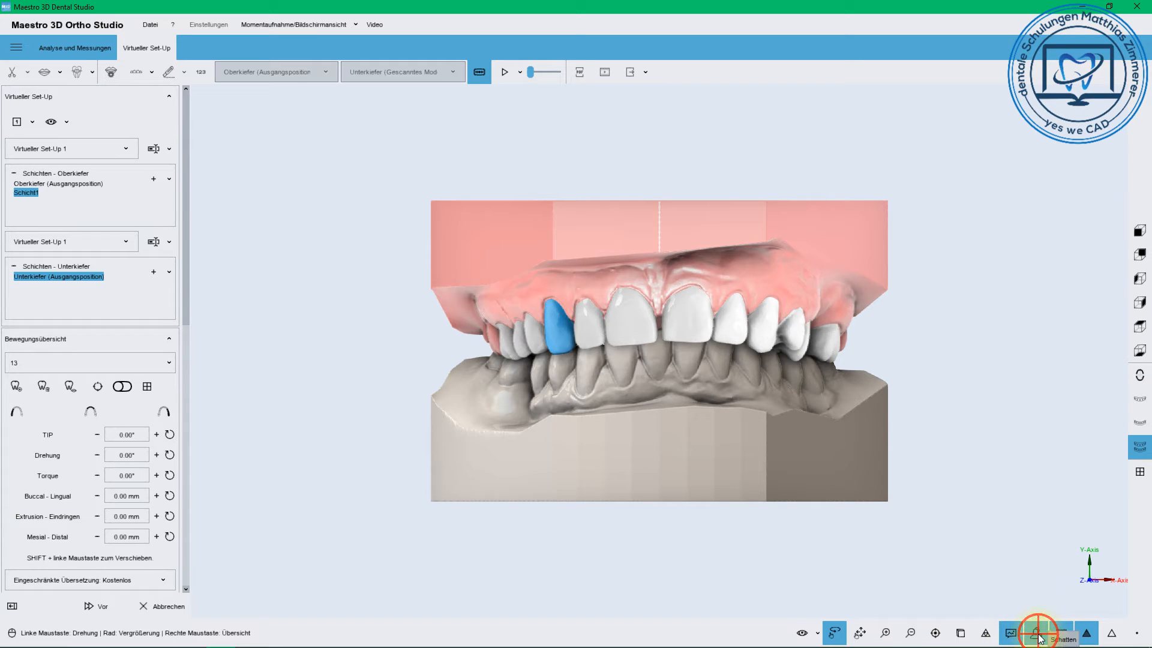
pyautogui.click(1037, 633)
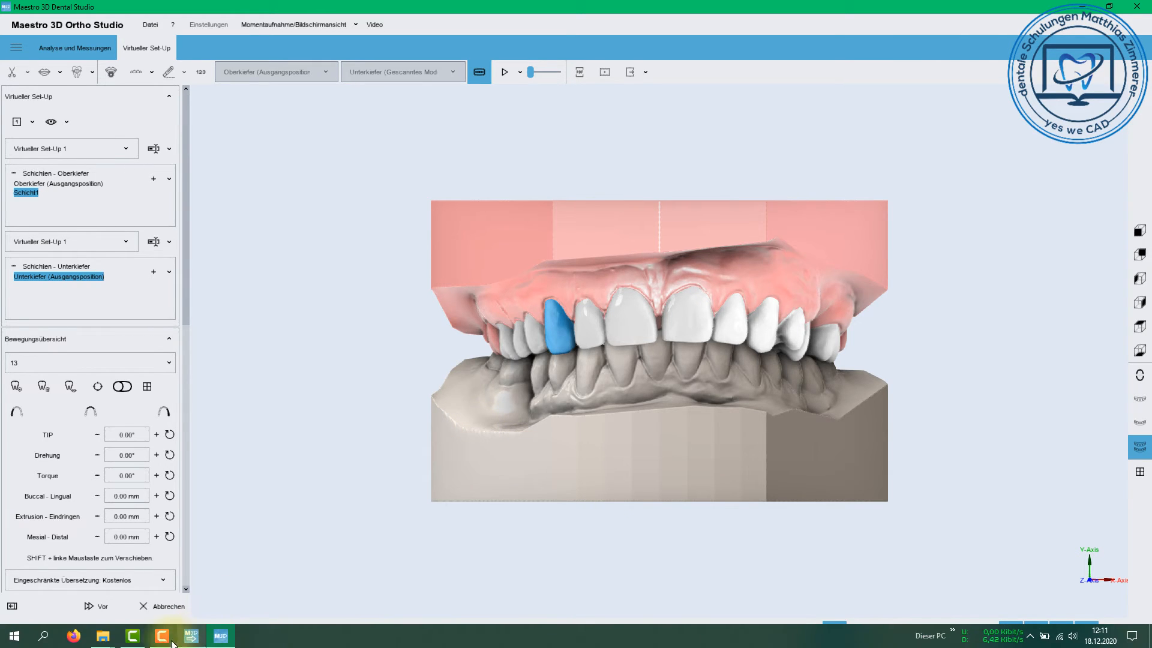
pyautogui.click(162, 634)
pyautogui.click(1094, 603)
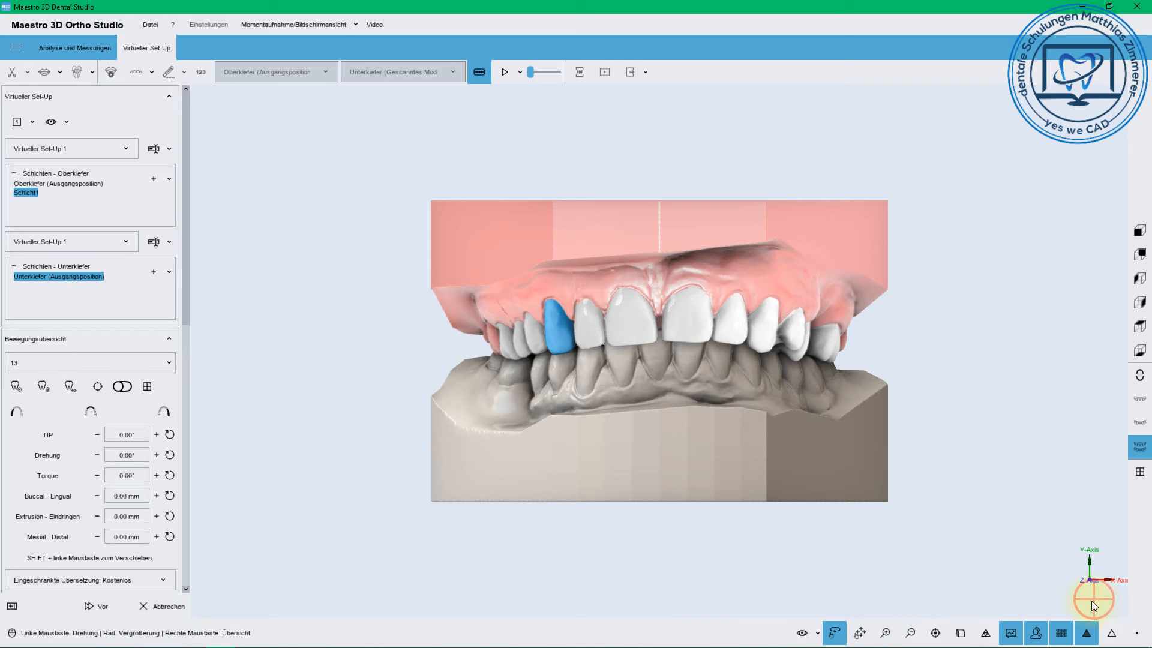
# Examine the virtual set-up's reference plane display, screen-splitting and set-up management options.
pyautogui.click(127, 147)
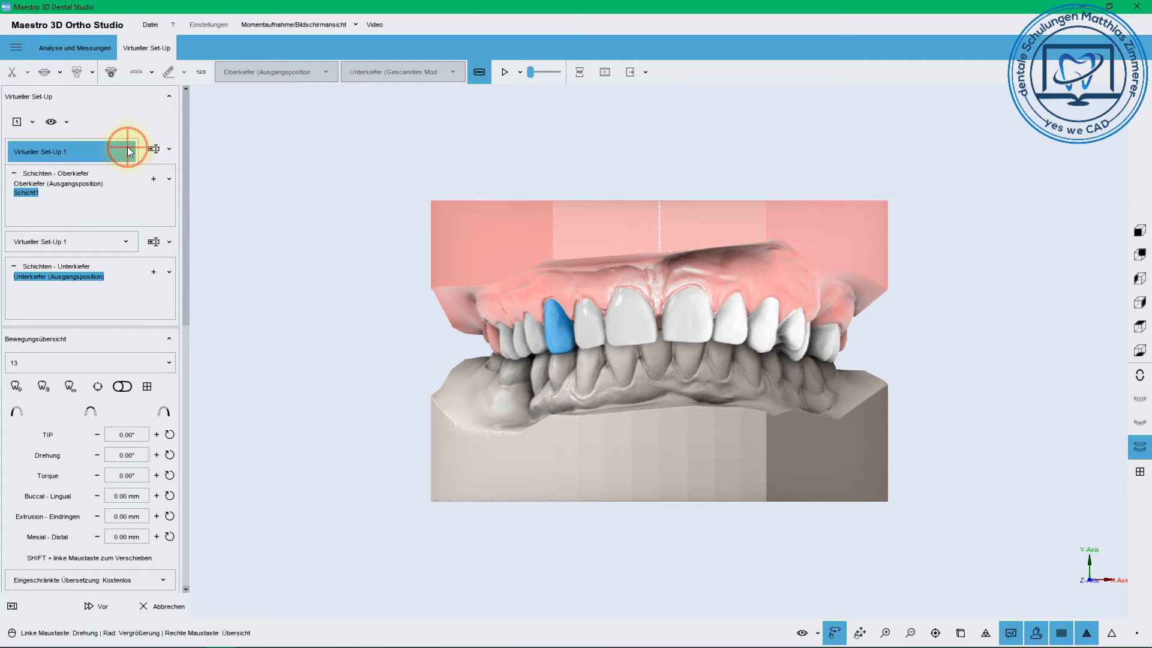
pyautogui.click(132, 111)
pyautogui.click(67, 122)
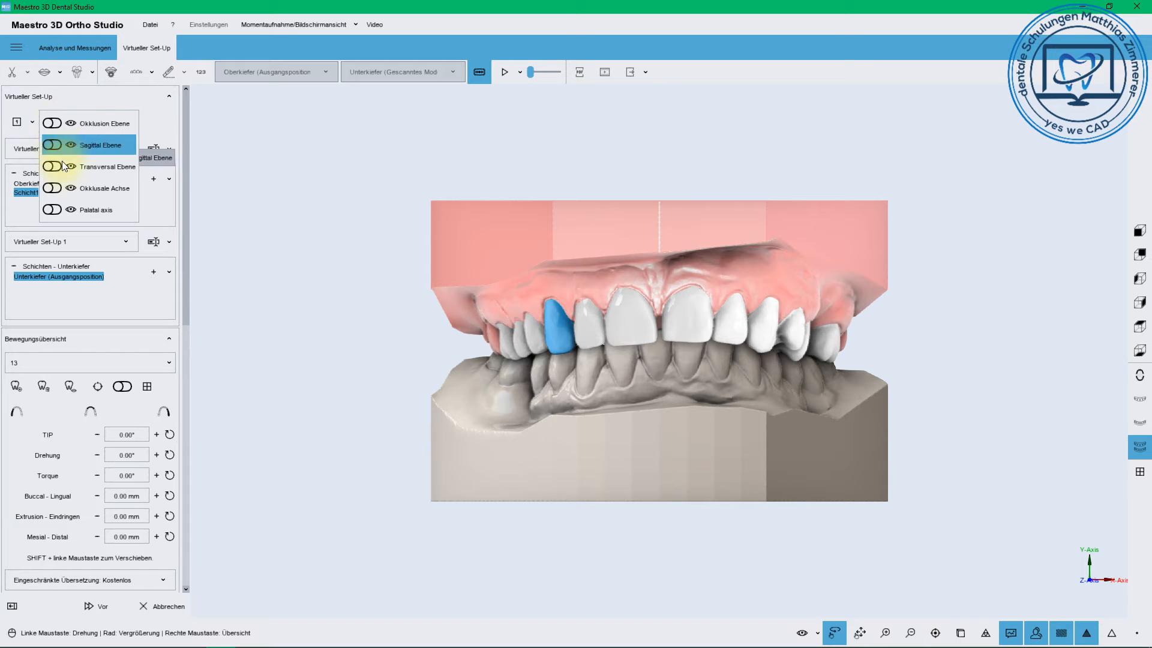
pyautogui.click(32, 123)
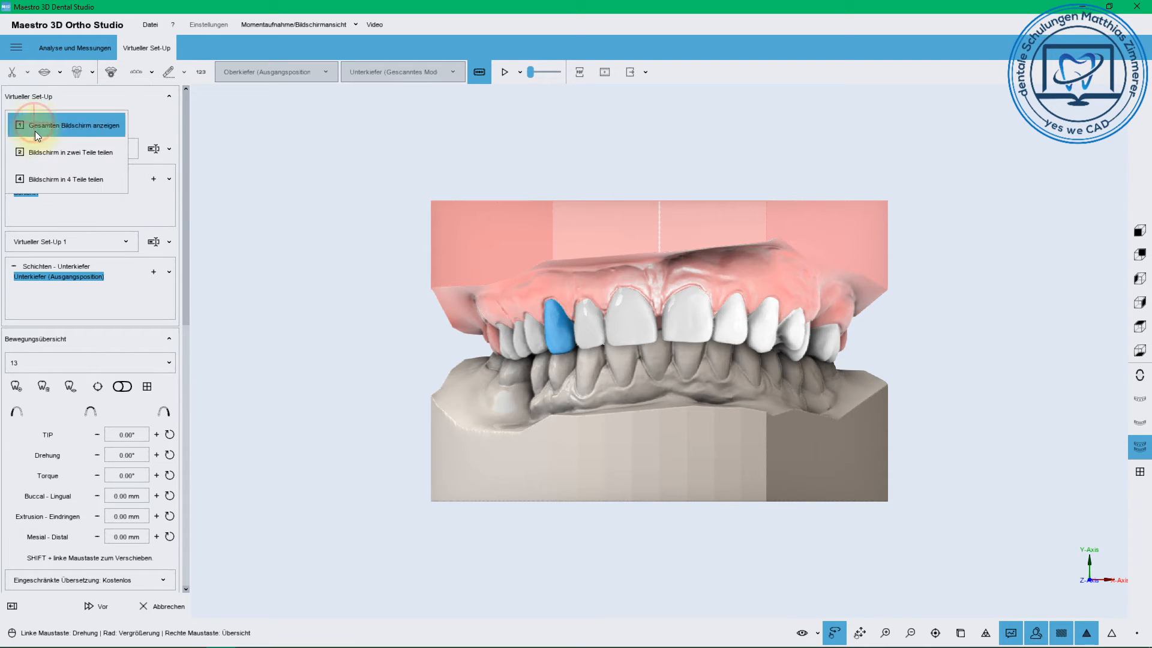
pyautogui.click(135, 98)
pyautogui.click(168, 149)
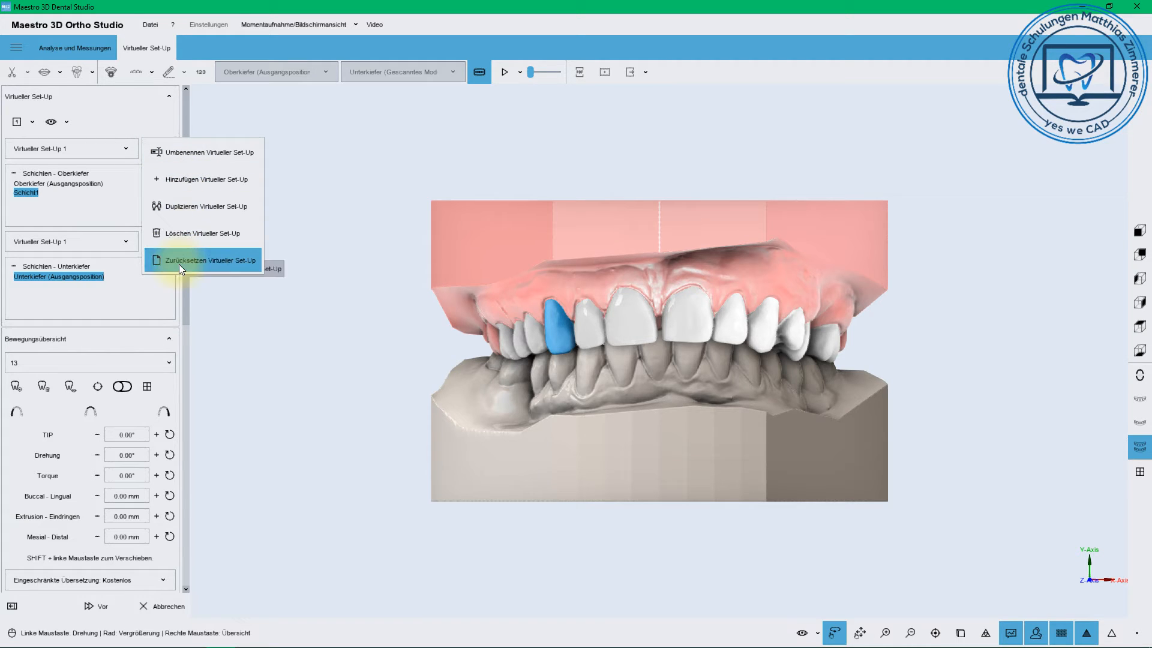
pyautogui.click(143, 110)
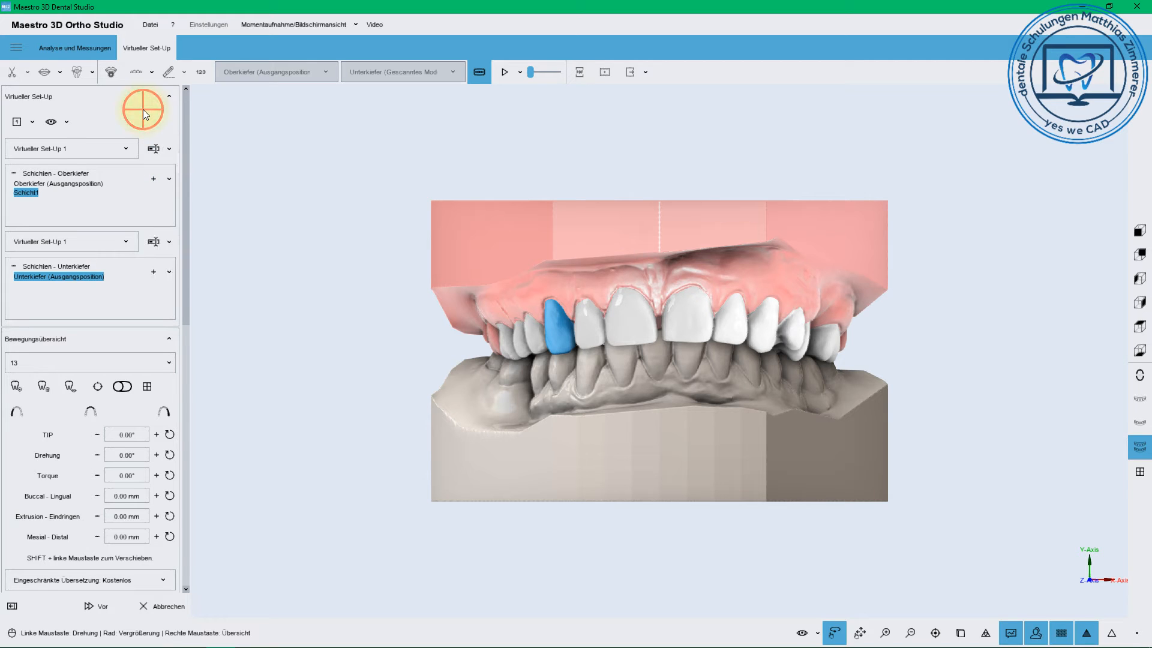
# Review the layer options of the upper jaw and try to add a layer after Schicht1.
pyautogui.click(169, 178)
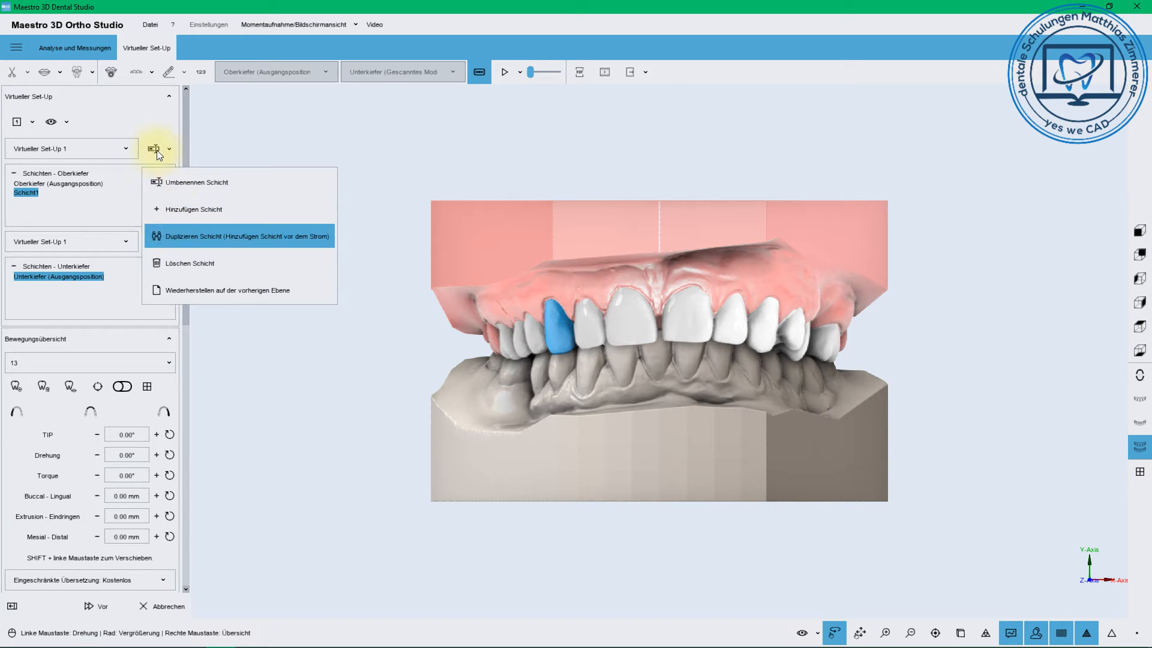
pyautogui.click(161, 123)
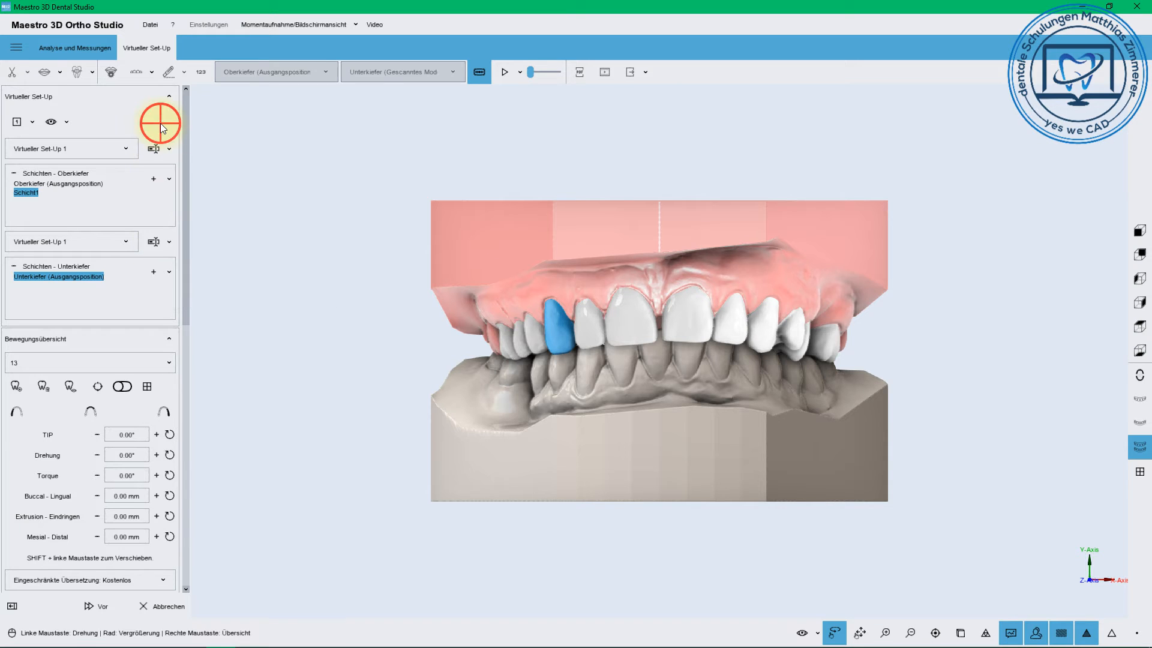
pyautogui.click(152, 178)
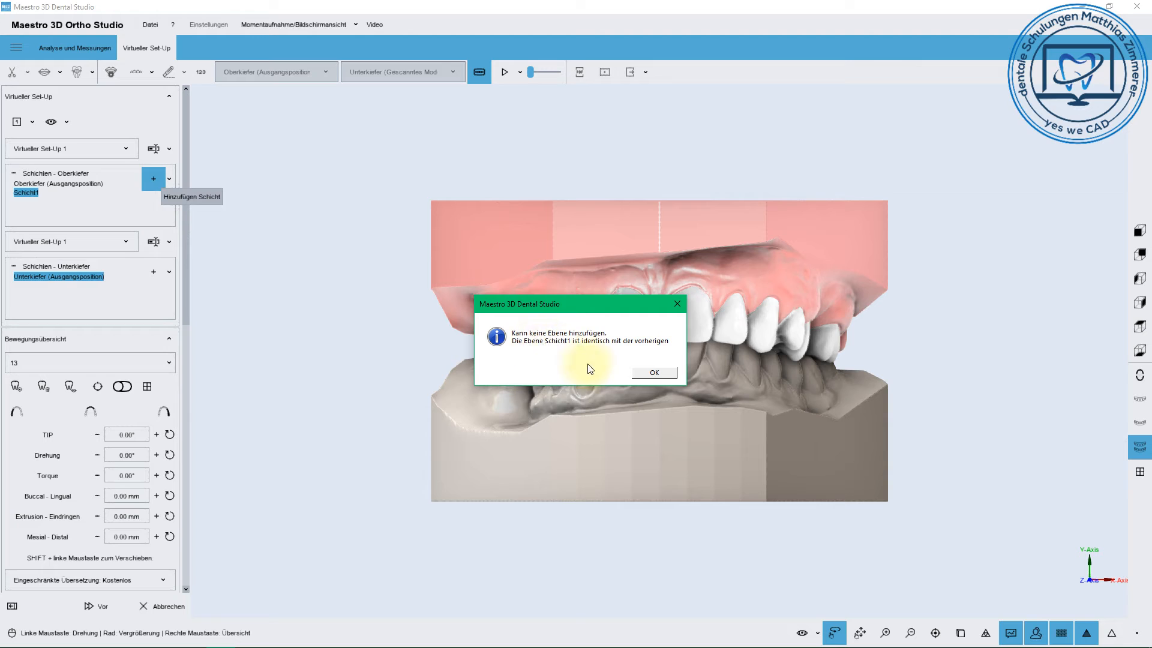
pyautogui.click(654, 373)
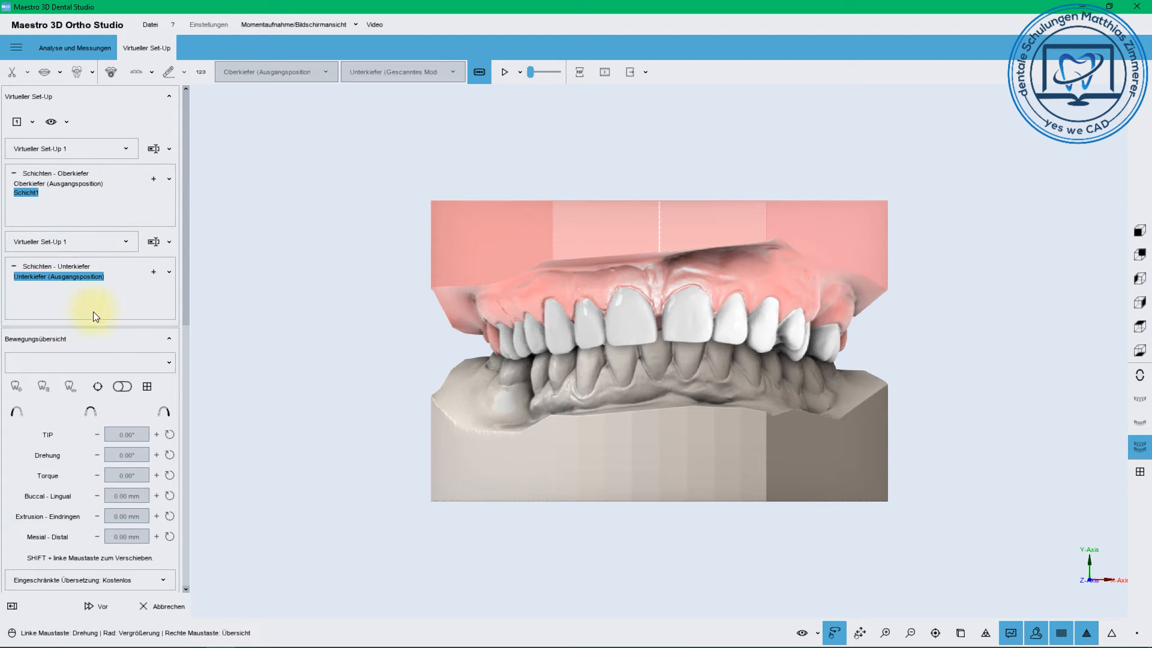
# Select tooth 21 in the movement overview and review its movement, restriction and attachment settings.
pyautogui.click(168, 361)
pyautogui.click(178, 394)
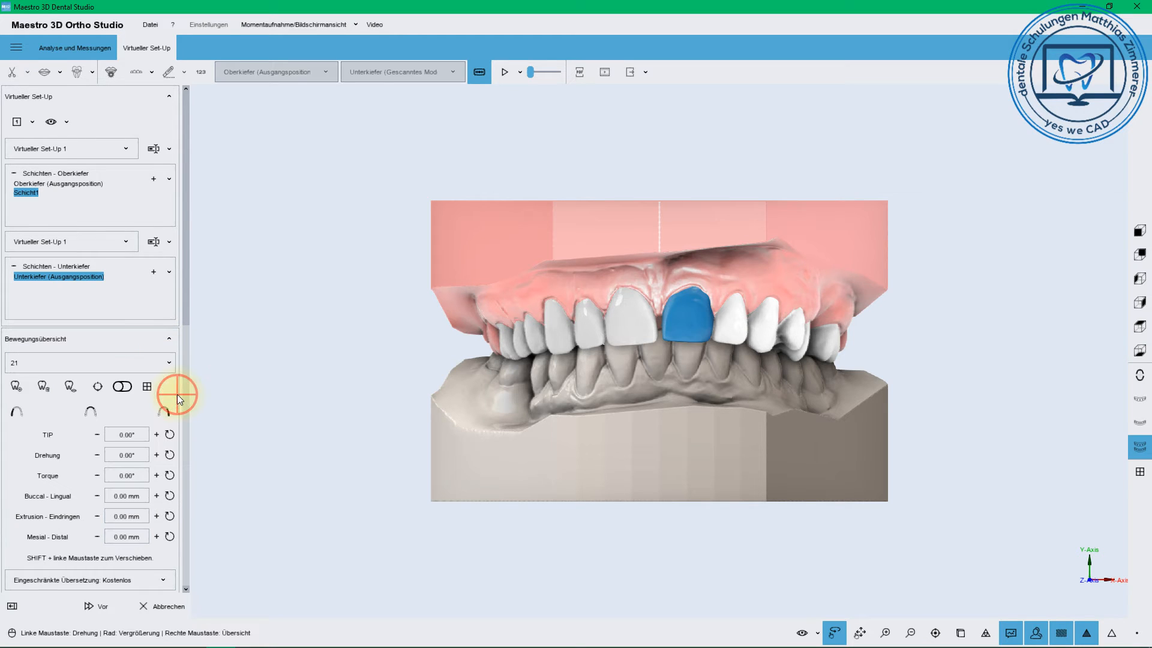
pyautogui.scroll(-5, 182, 316)
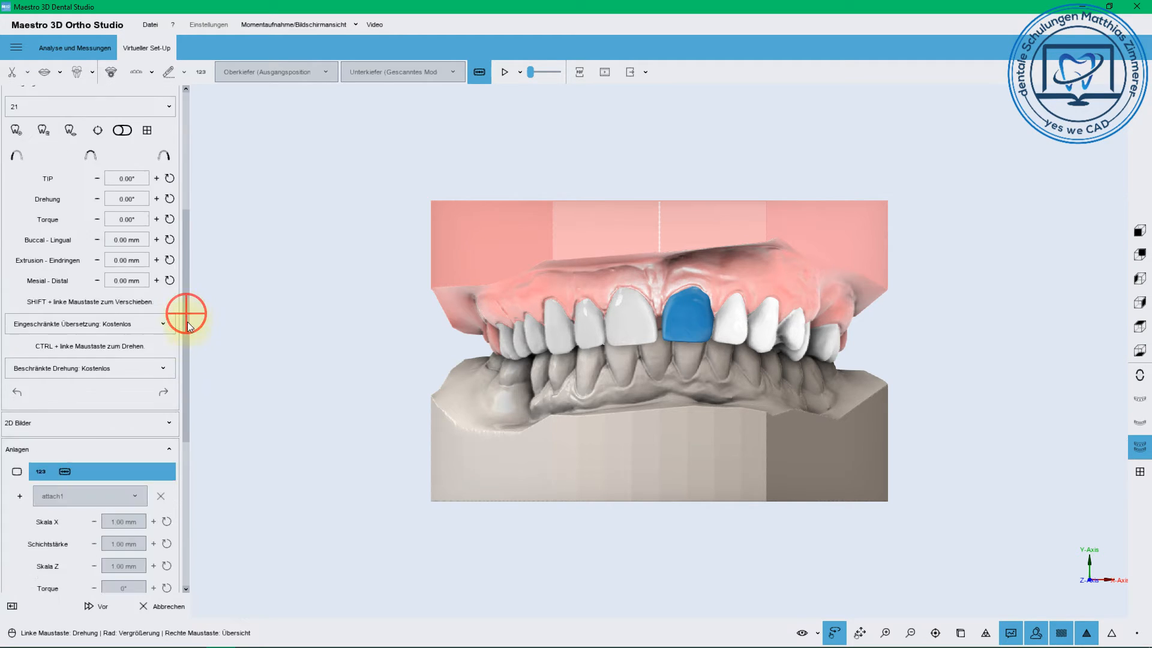
pyautogui.scroll(2, 189, 306)
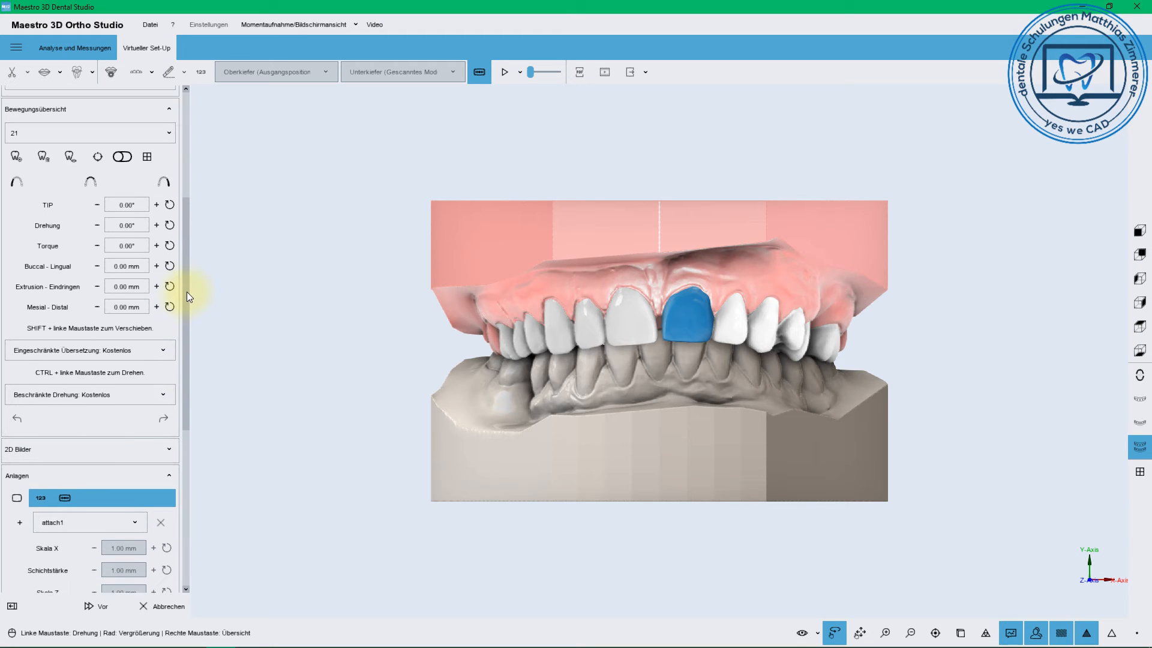
# Select teeth 21, 11 and 24 individually, and the upper posterior teeth on both sides as a group.
pyautogui.click(16, 181)
pyautogui.click(699, 316)
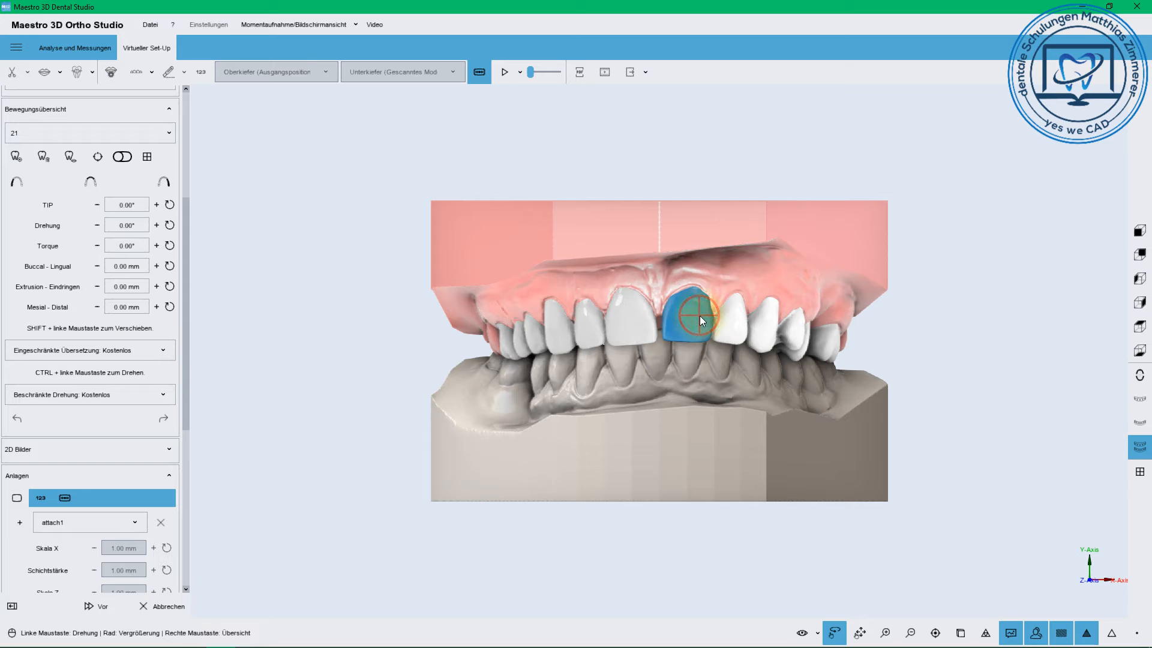
pyautogui.click(635, 329)
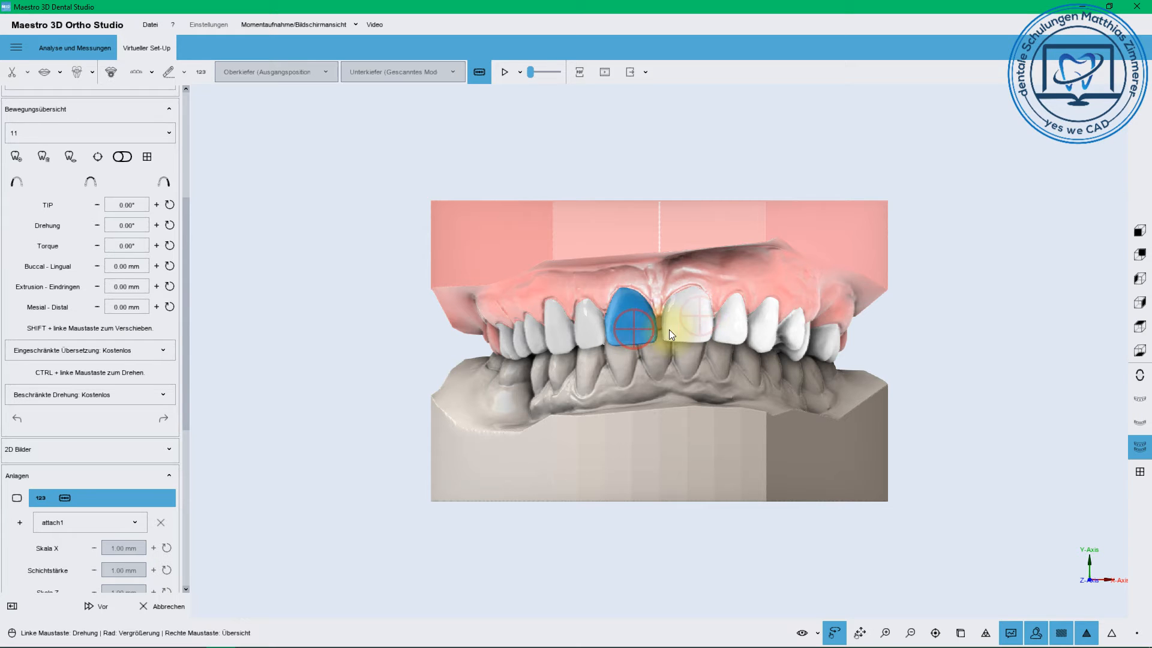
pyautogui.click(801, 340)
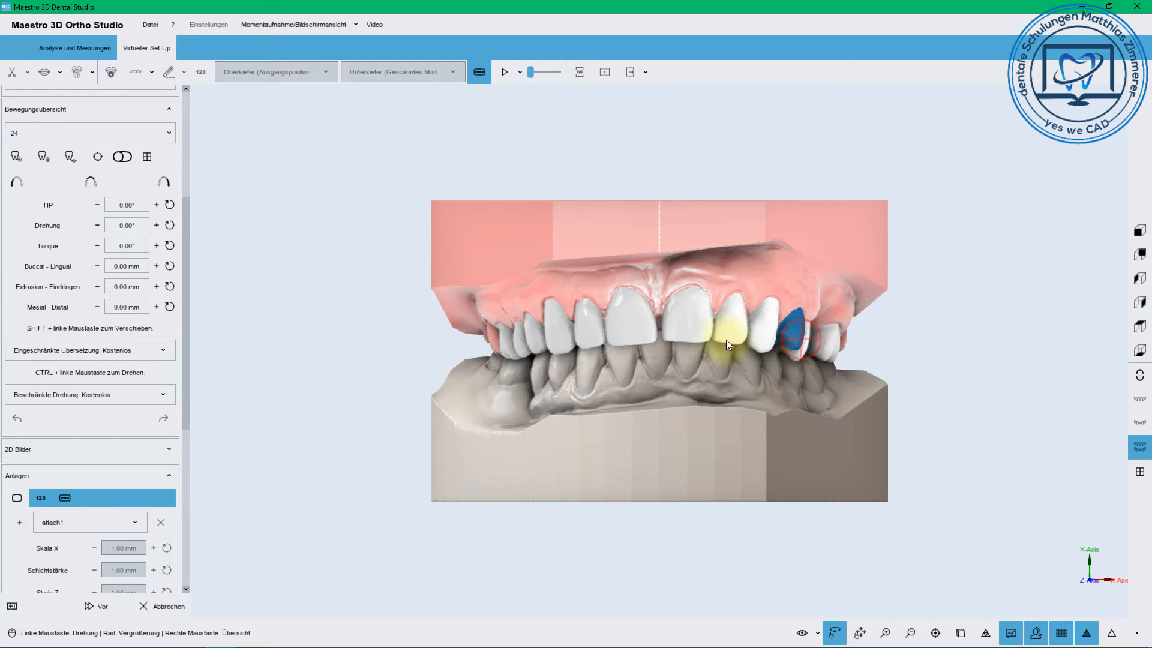
pyautogui.click(171, 182)
pyautogui.click(16, 182)
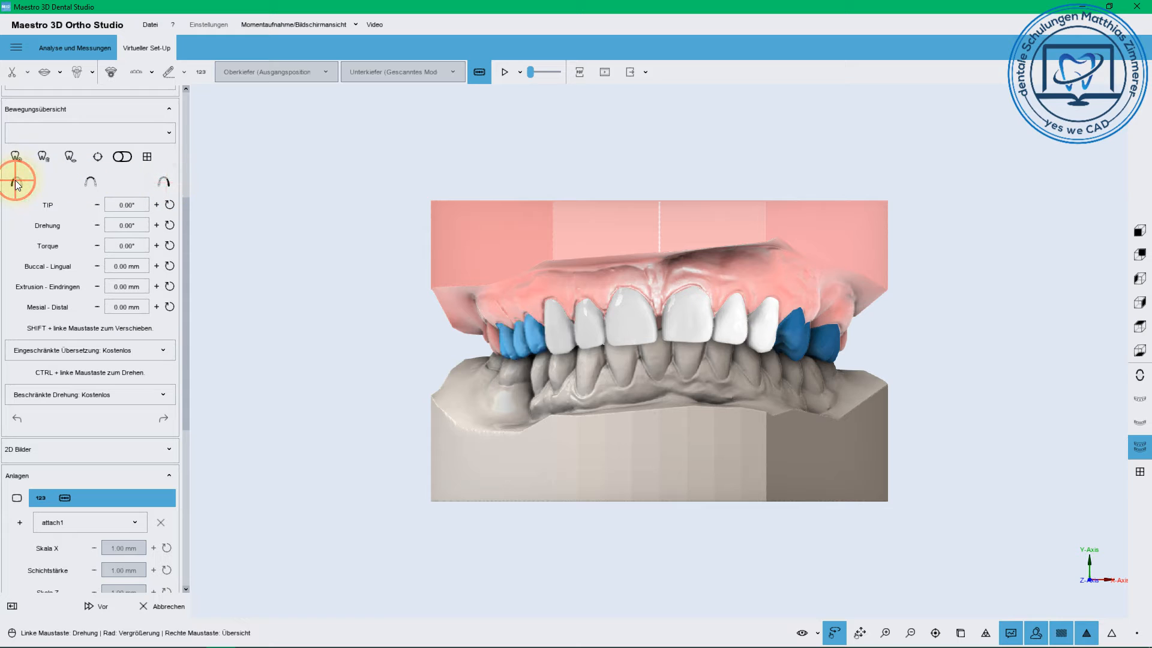
# Deselect the upper posterior groups on both sides, and select and deselect the upper front teeth as a group.
pyautogui.click(16, 182)
pyautogui.click(159, 183)
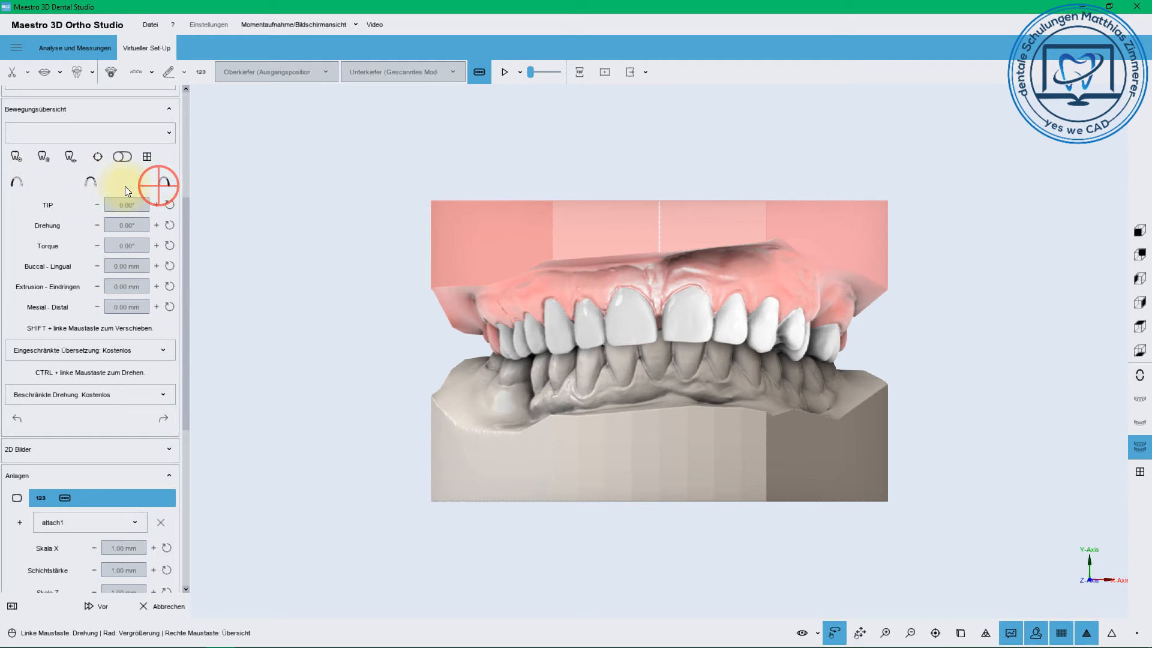
pyautogui.click(88, 185)
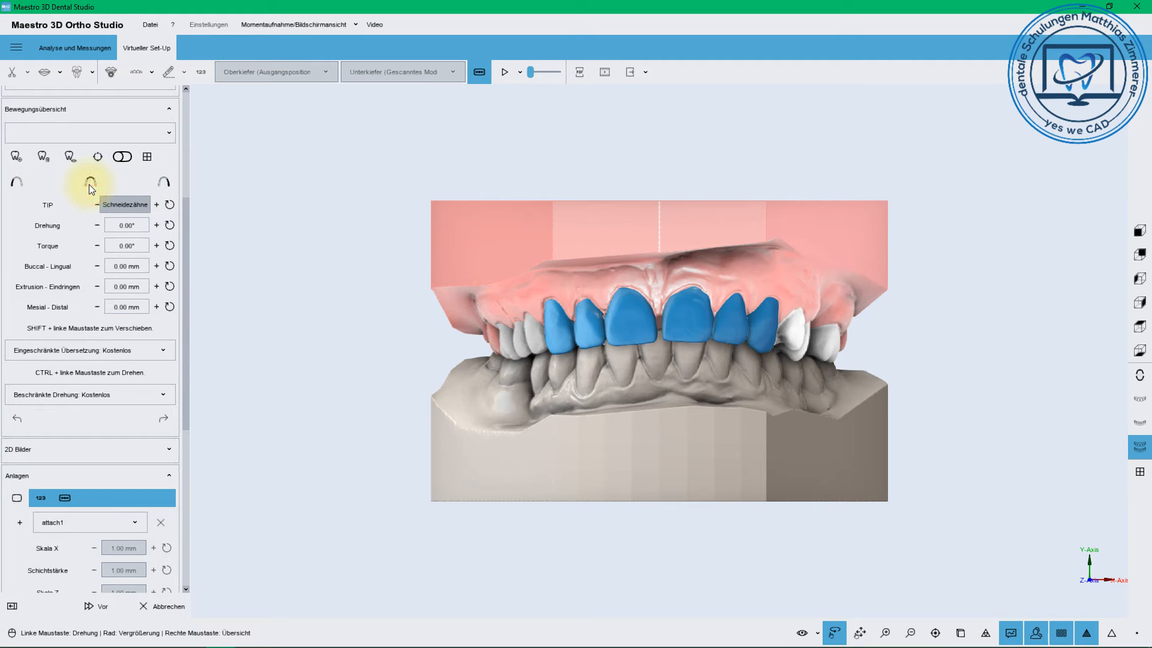
pyautogui.click(89, 185)
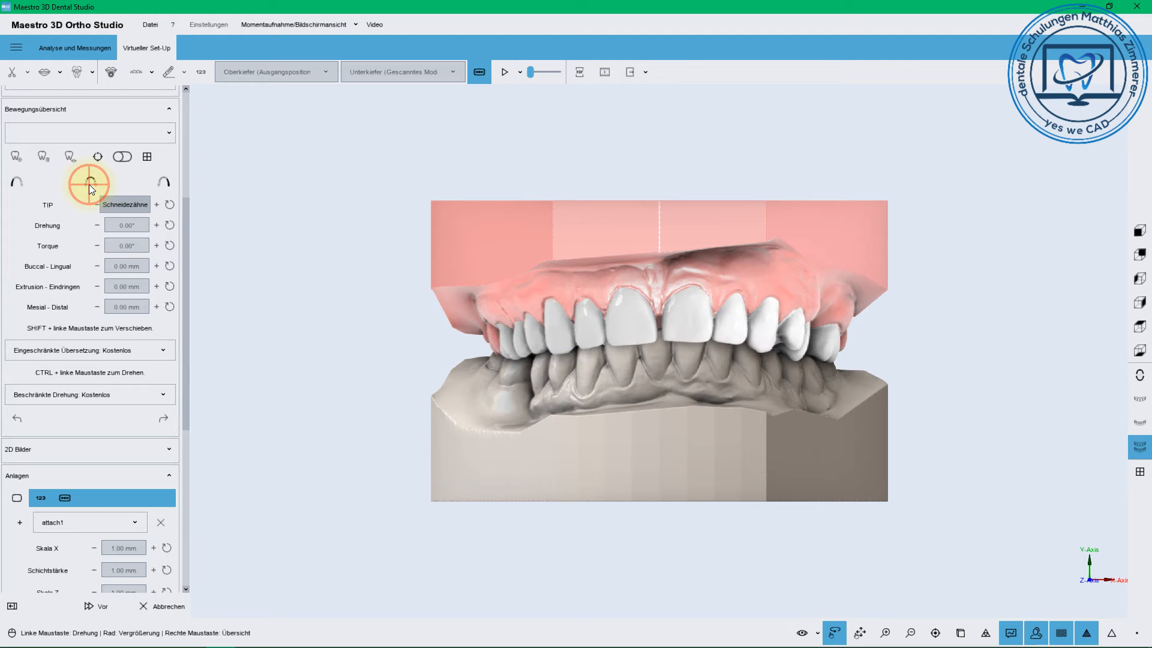
# Isolate the upper jaw and shift its six front teeth together labially, about 0.89 mm buccal-lingual and 0.48 mm extrusion at tooth 11.
pyautogui.click(1139, 399)
pyautogui.moveTo(789, 372); pyautogui.dragTo(665, 316)
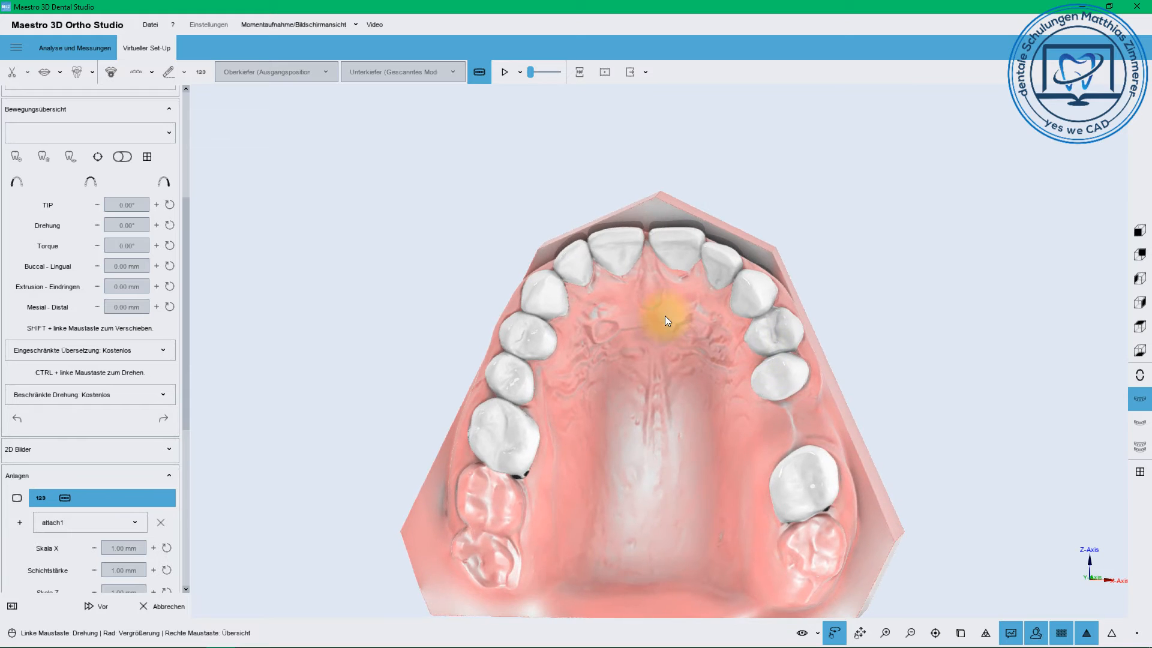
pyautogui.click(93, 184)
pyautogui.moveTo(613, 242)
pyautogui.keyDown('shift'); pyautogui.mouseDown()
pyautogui.moveTo(610, 222)
pyautogui.moveTo(614, 241)
pyautogui.moveTo(614, 224)
pyautogui.moveTo(563, 233)
pyautogui.moveTo(620, 236)
pyautogui.moveTo(611, 235)
pyautogui.mouseUp(); pyautogui.keyUp('shift')
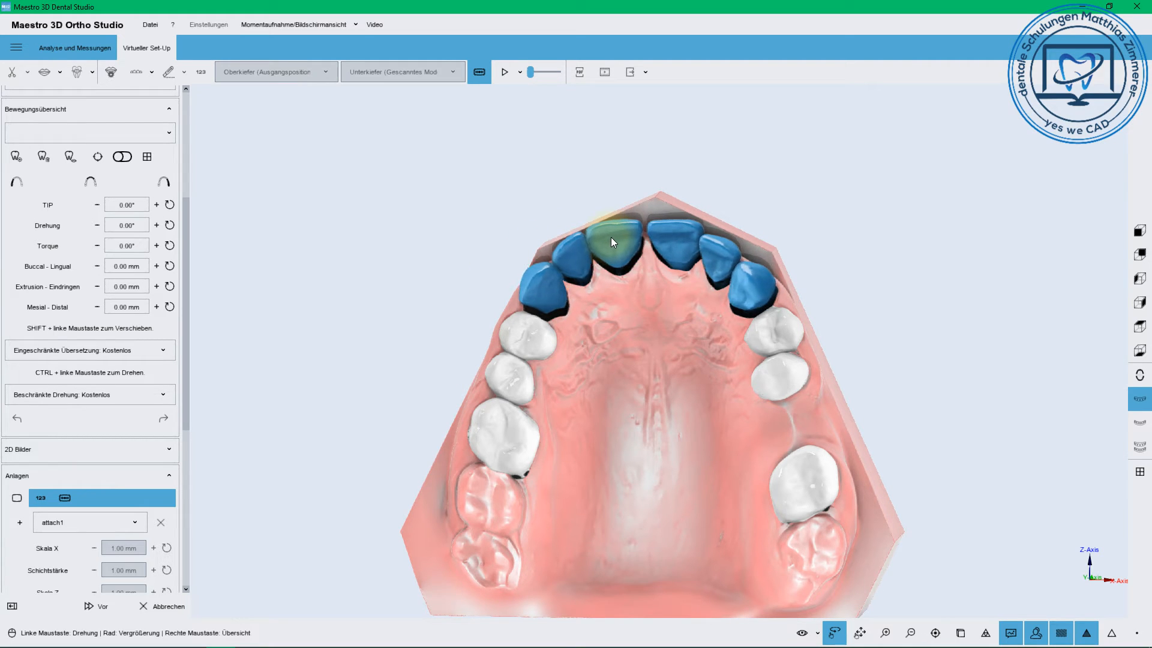
pyautogui.keyDown('shift'); pyautogui.moveTo(611, 236); pyautogui.dragTo(611, 238); pyautogui.keyUp('shift')
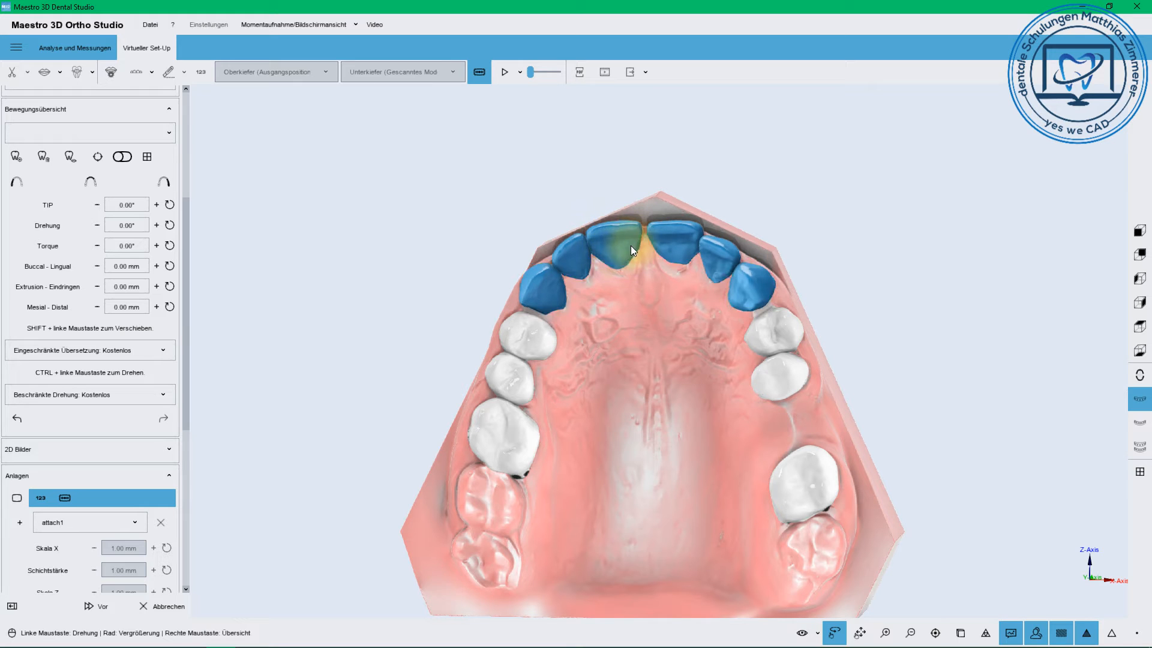
# Rotate tooth 11 by about 1.26° with about 0.57° tip, and shift tooth 21 to about 0.99 mm buccal-lingual and 0.41 mm mesial-distal.
pyautogui.click(623, 265)
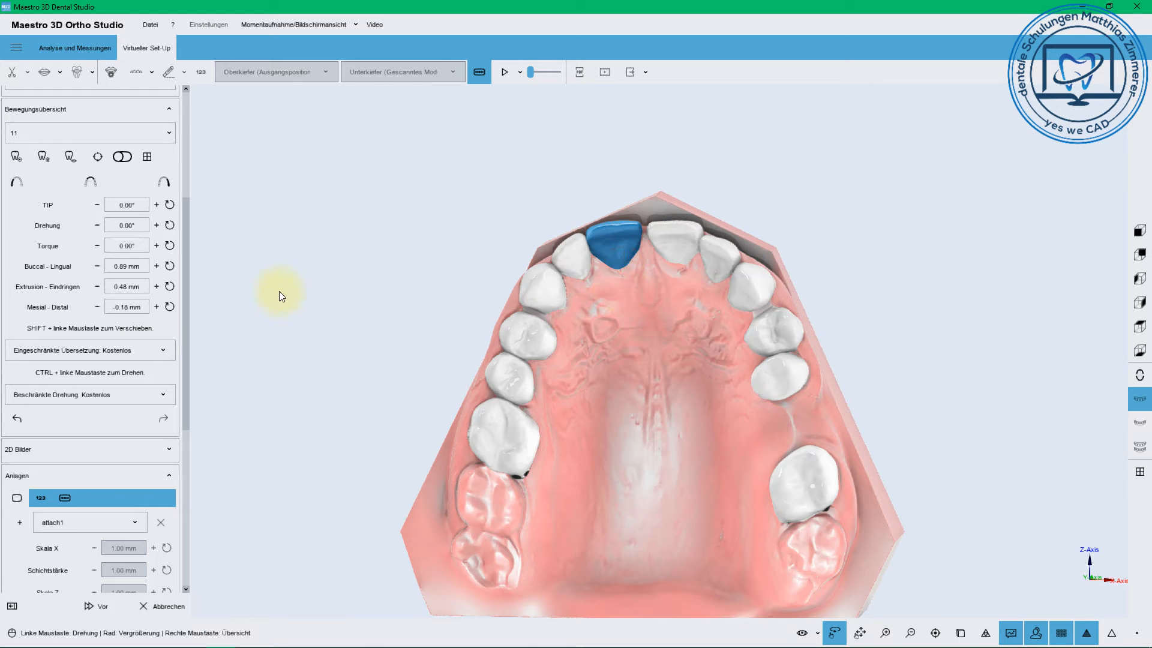
pyautogui.moveTo(581, 340); pyautogui.dragTo(510, 334, button='right')
pyautogui.moveTo(520, 333); pyautogui.dragTo(548, 337)
pyautogui.scroll(5, 560, 279)
pyautogui.moveTo(560, 226); pyautogui.dragTo(557, 333, button='right')
pyautogui.click(540, 229)
pyautogui.moveTo(532, 231); pyautogui.dragTo(537, 228)
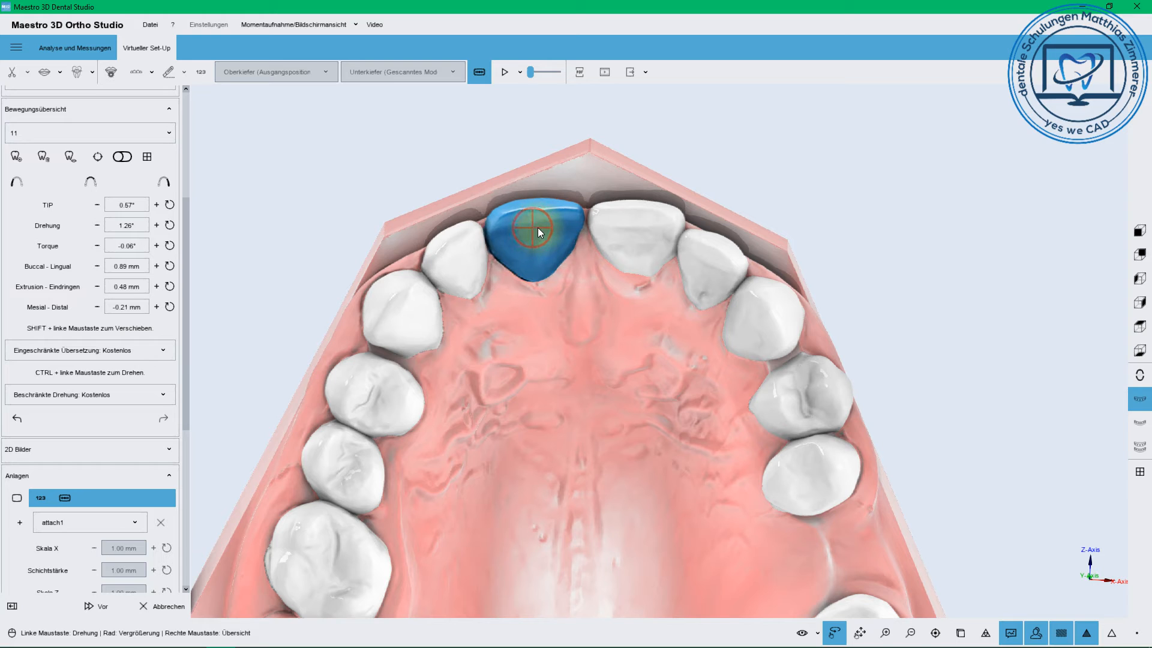
pyautogui.click(610, 223)
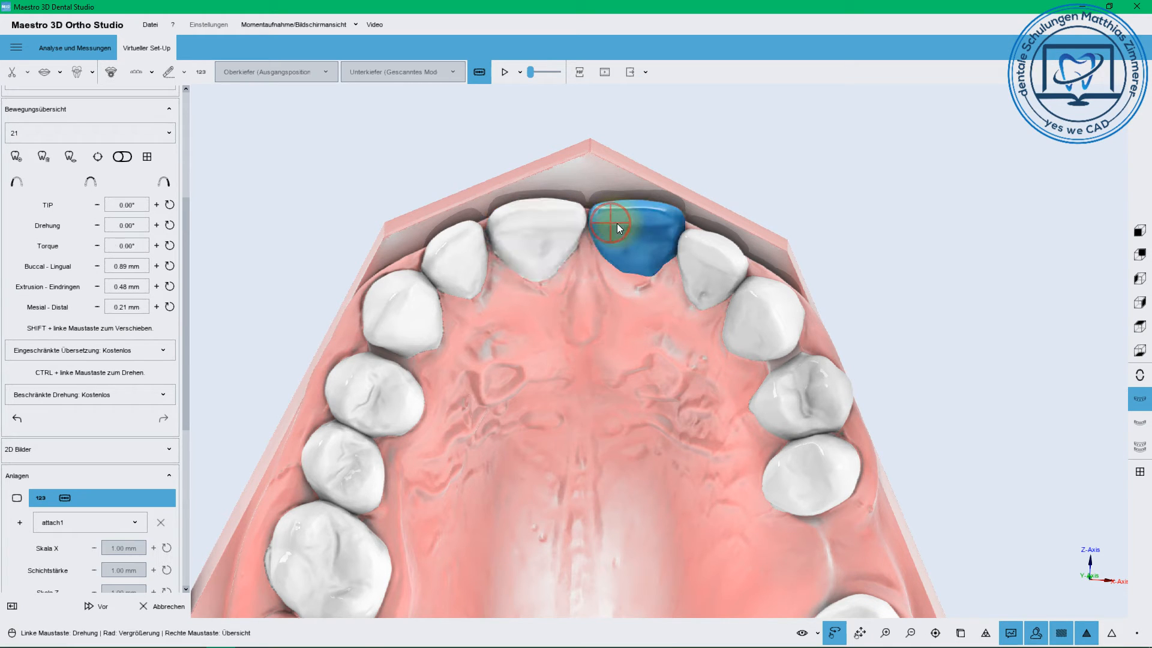
pyautogui.keyDown('shift'); pyautogui.moveTo(648, 264); pyautogui.dragTo(645, 263); pyautogui.keyUp('shift')
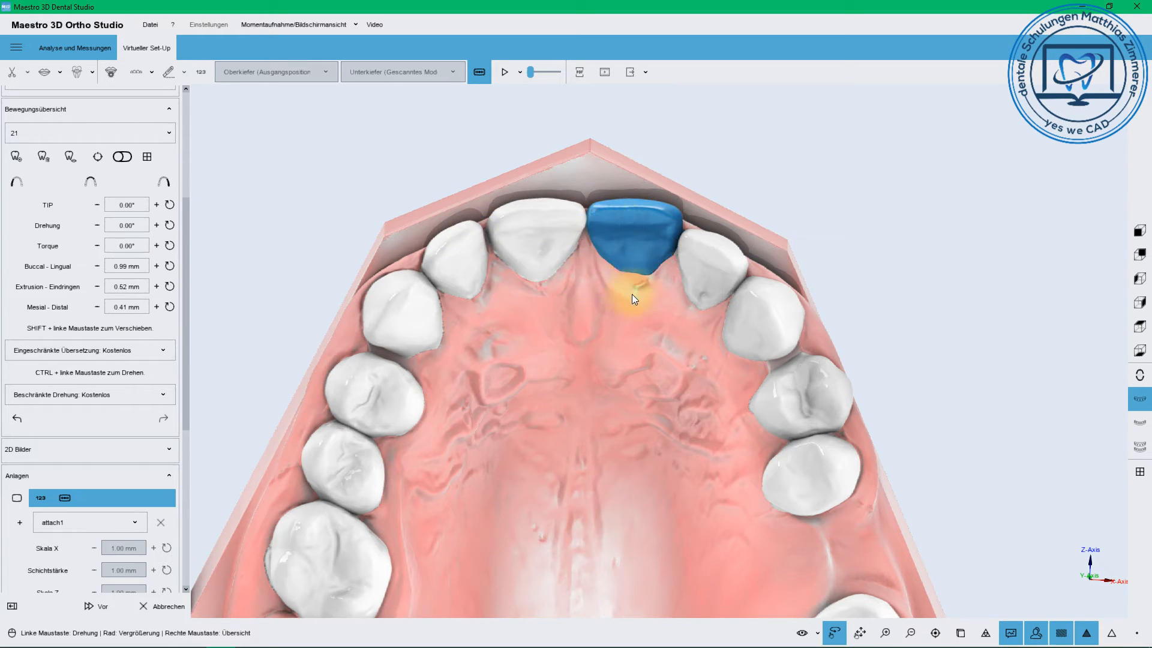
# Tilt teeth 11 and 21 together in the side view, giving tooth 21 a torque of about 0.95°.
pyautogui.click(535, 232)
pyautogui.keyDown('ctrl'); pyautogui.click(631, 232); pyautogui.keyUp('ctrl')
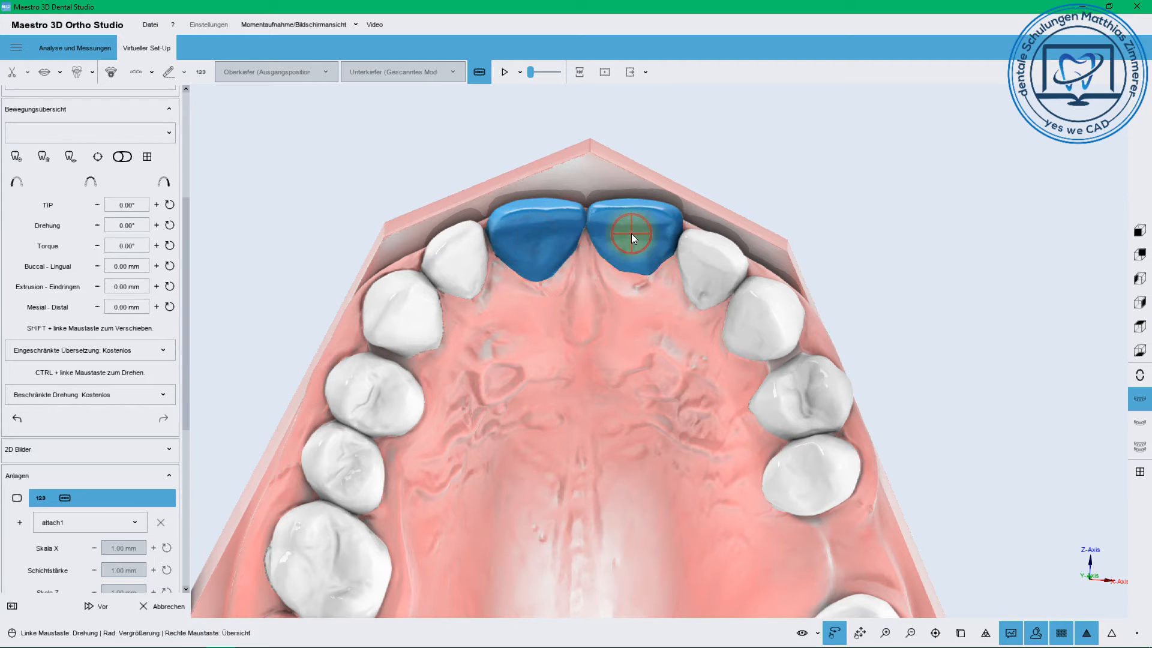
pyautogui.moveTo(644, 311); pyautogui.dragTo(528, 474)
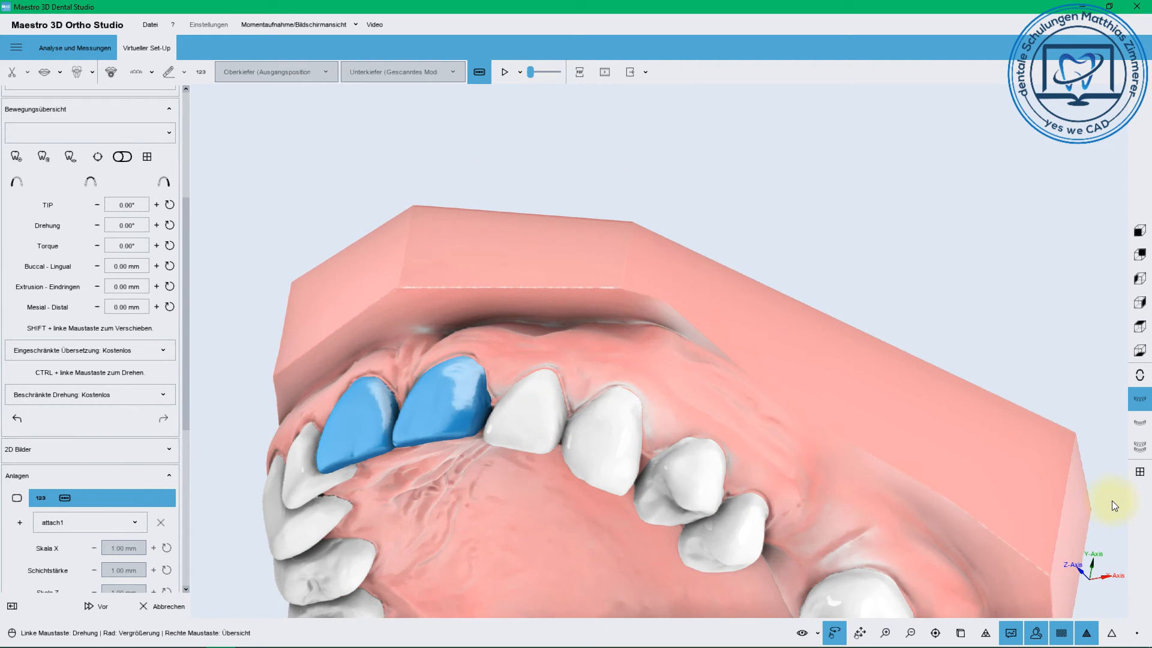
pyautogui.click(1139, 302)
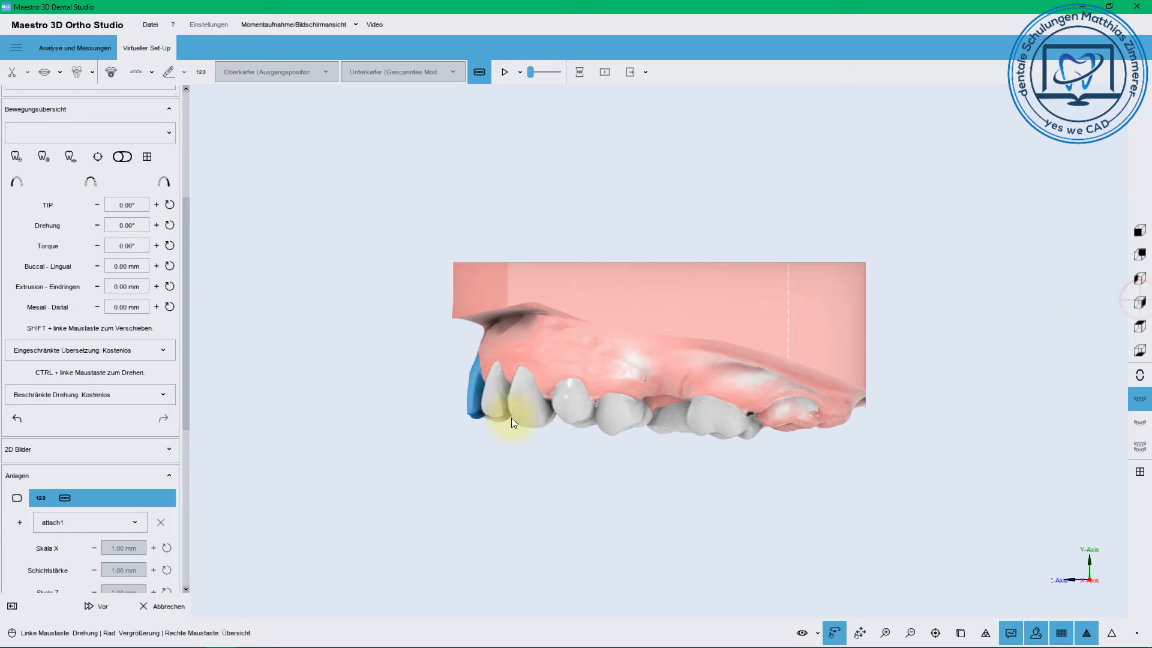
pyautogui.click(470, 404)
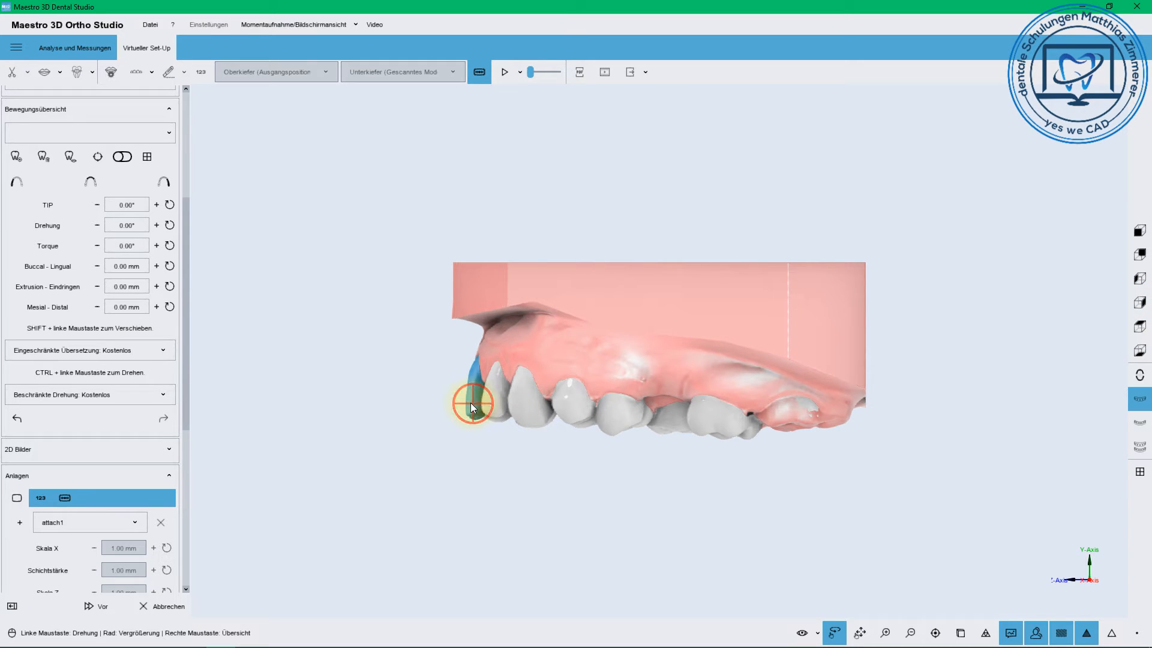
pyautogui.click(528, 354)
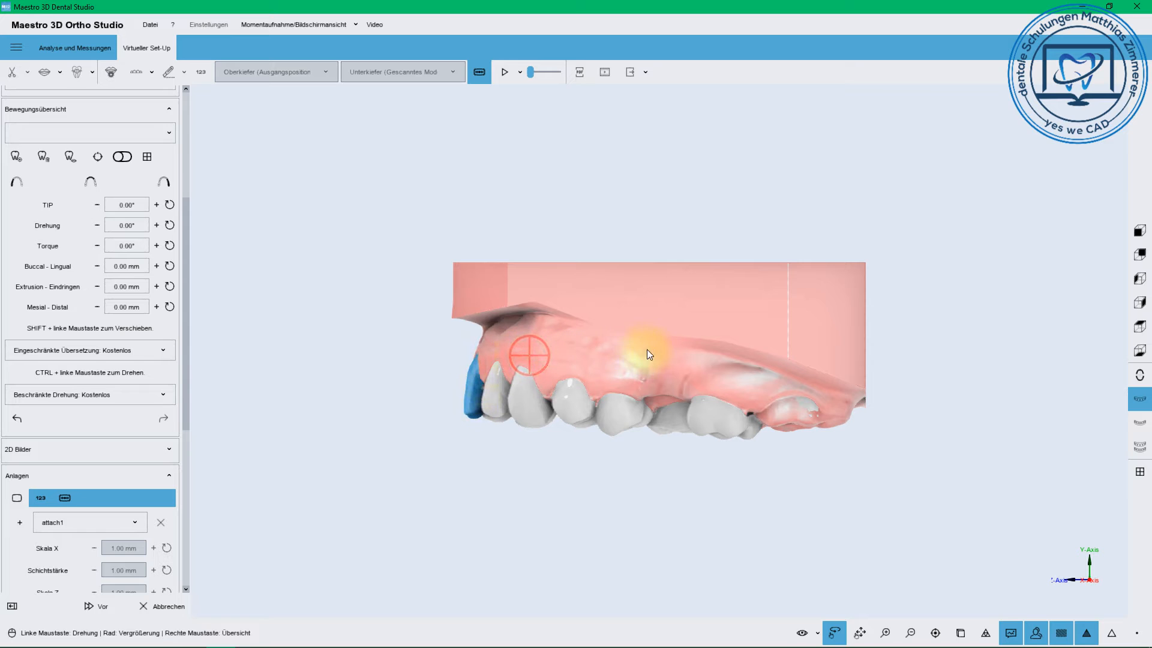
pyautogui.moveTo(614, 355)
pyautogui.mouseDown()
pyautogui.moveTo(575, 335)
pyautogui.moveTo(607, 357)
pyautogui.moveTo(621, 346)
pyautogui.mouseUp()
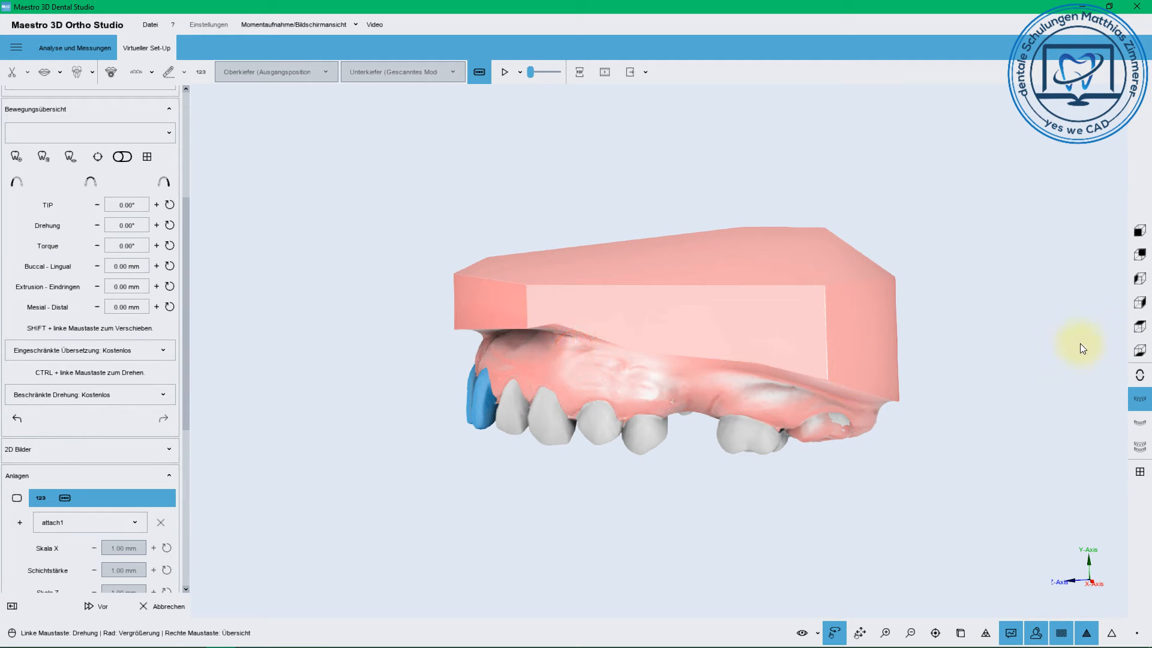
# Reposition tooth 21 slightly beside tooth 11 in the occlusal view of the upper jaw.
pyautogui.click(1143, 304)
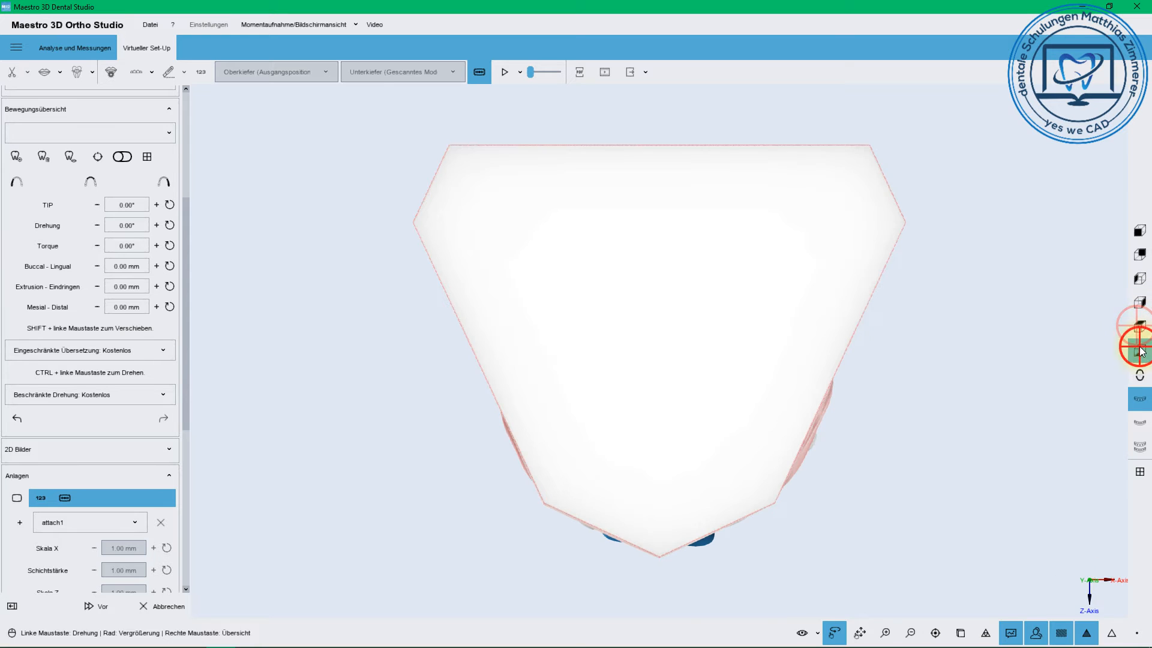
pyautogui.click(1140, 329)
pyautogui.scroll(4, 655, 158)
pyautogui.moveTo(655, 158); pyautogui.dragTo(614, 394, button='right')
pyautogui.click(569, 335)
pyautogui.click(645, 336)
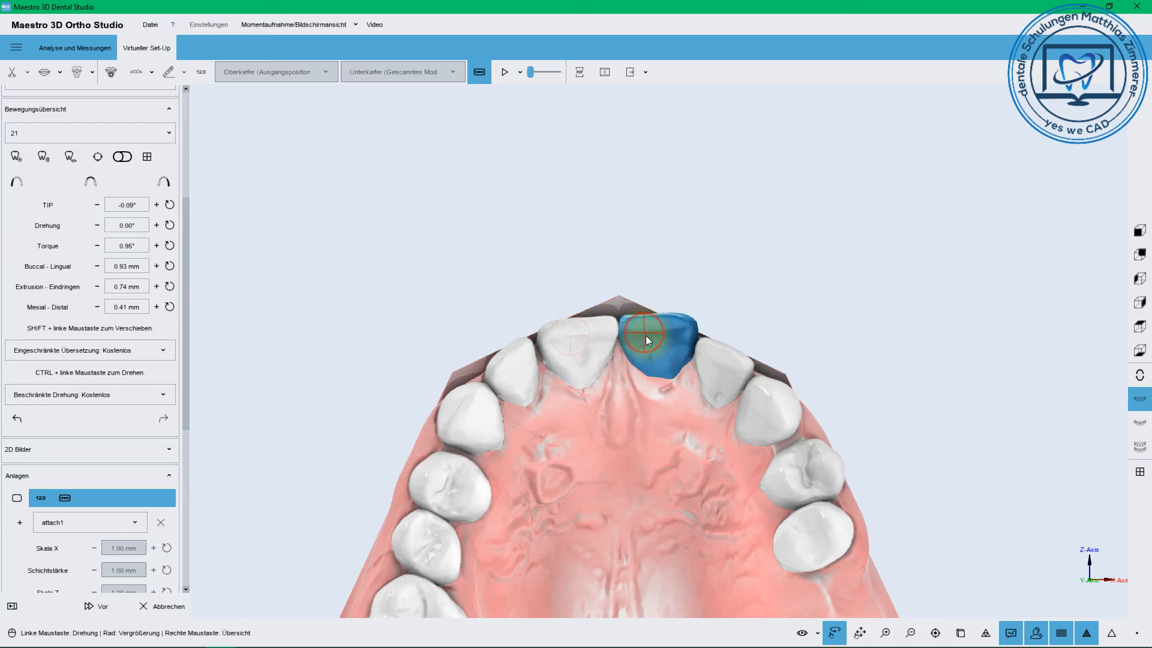
pyautogui.keyDown('shift'); pyautogui.moveTo(682, 330); pyautogui.dragTo(679, 329); pyautogui.keyUp('shift')
# Select the upper lateral incisor 22 for adjustment.
pyautogui.click(715, 359)
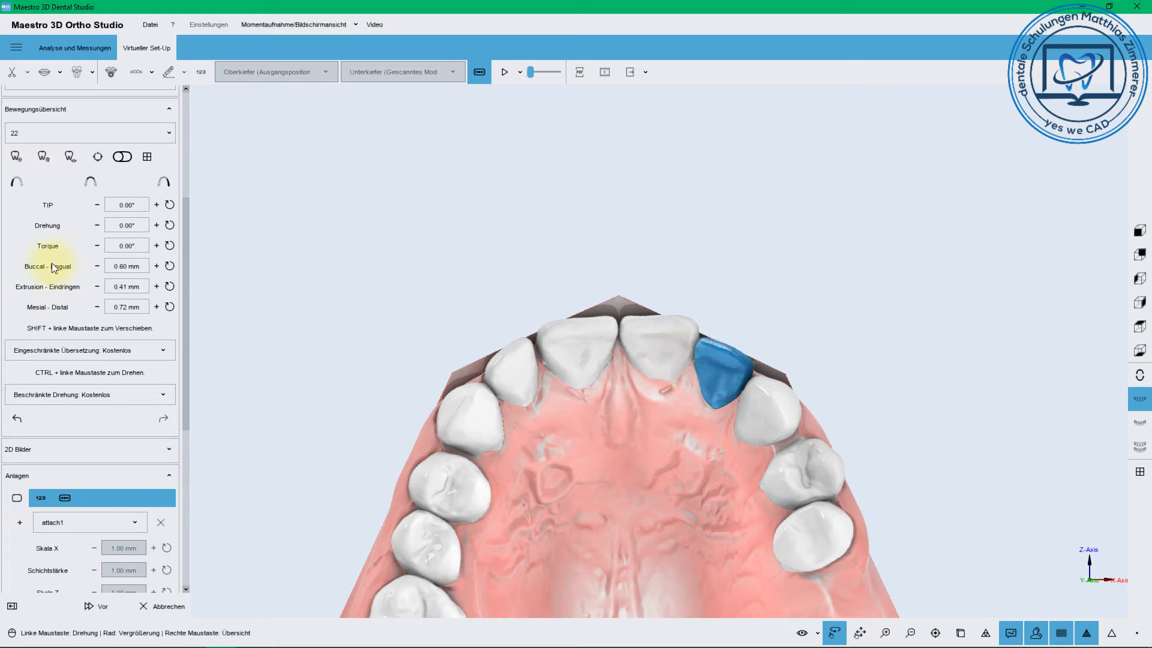
# Set the torque of tooth 22 to 3.00°.
pyautogui.click(157, 246)
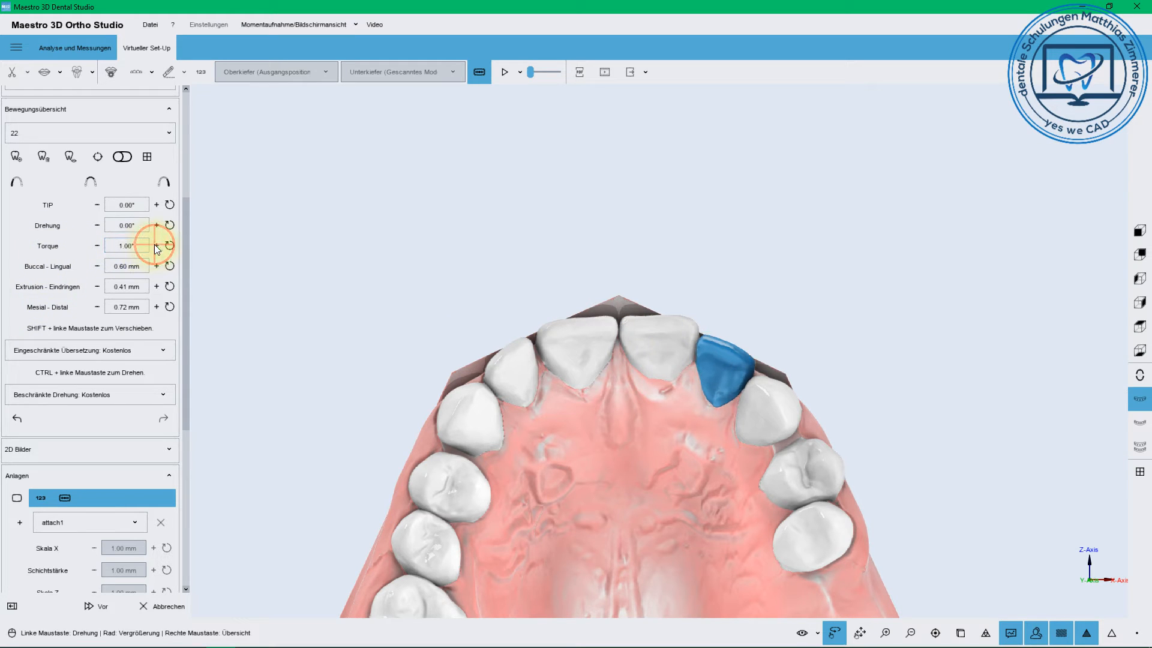
pyautogui.click(156, 245)
pyautogui.click(157, 245)
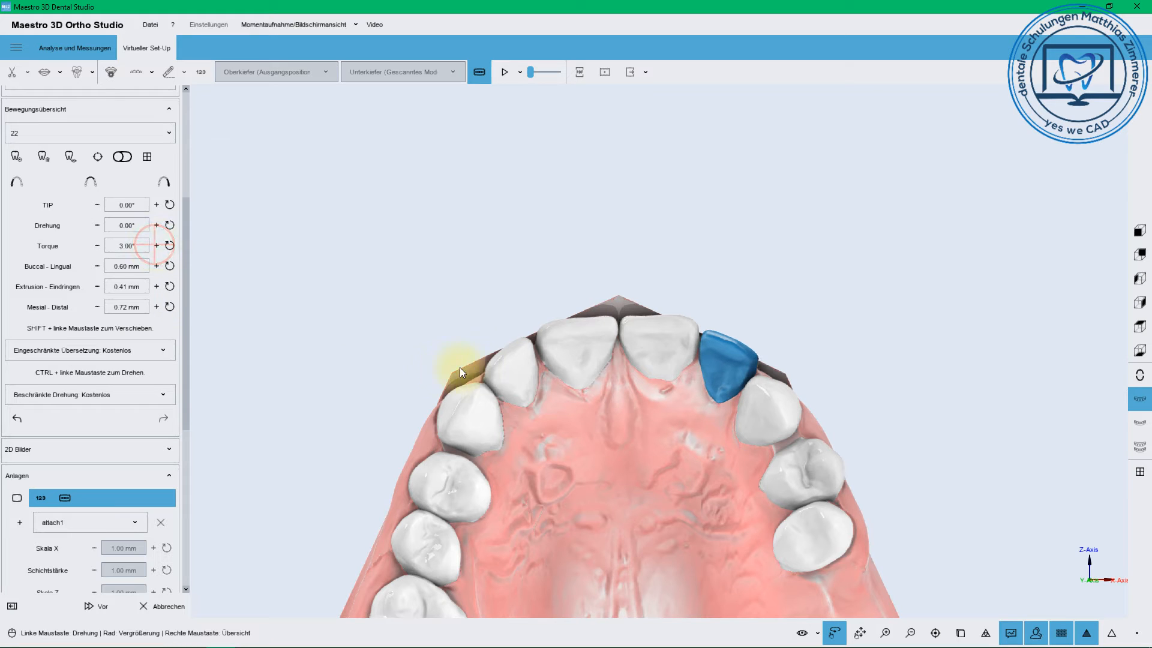
# Set tooth 12's mesial-distal movement to 0.88 mm and reposition it freehand against the central incisor, to about 1.05 mm mesial-distal.
pyautogui.click(524, 376)
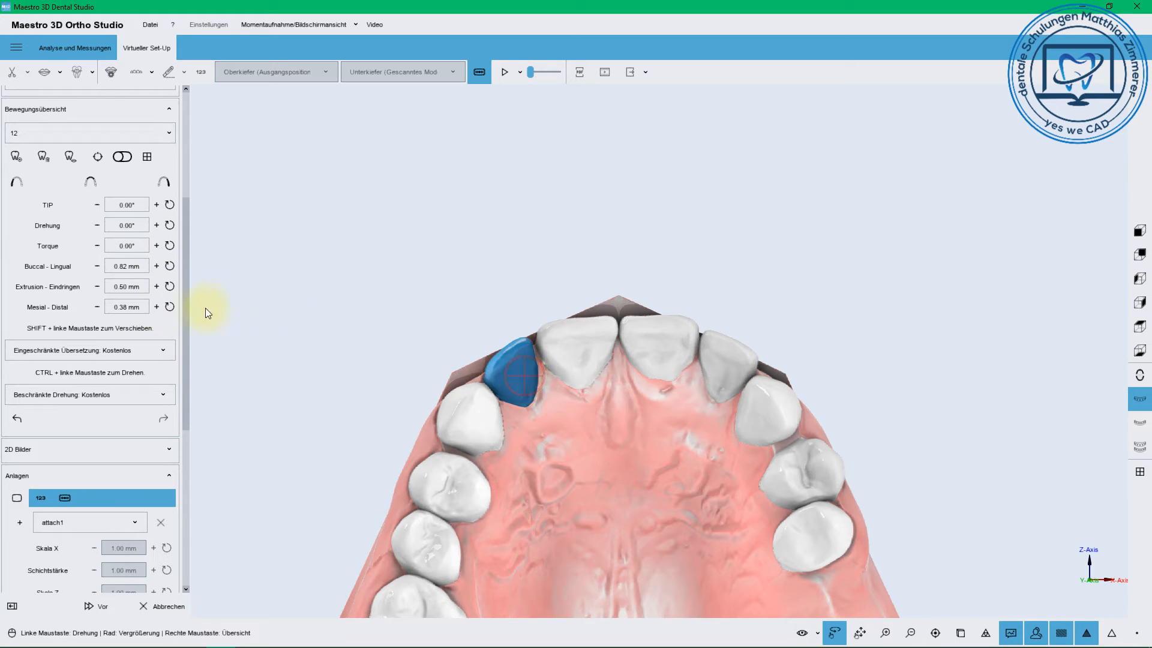
pyautogui.click(157, 307)
pyautogui.click(156, 307)
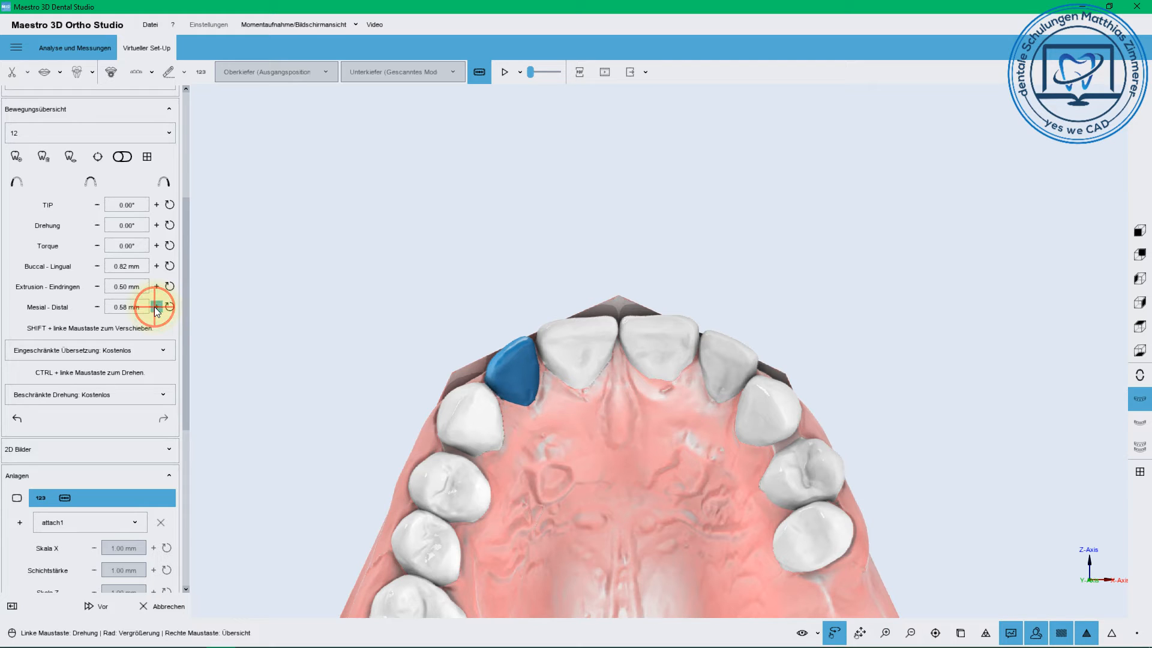
pyautogui.click(157, 308)
pyautogui.click(156, 307)
pyautogui.click(156, 307)
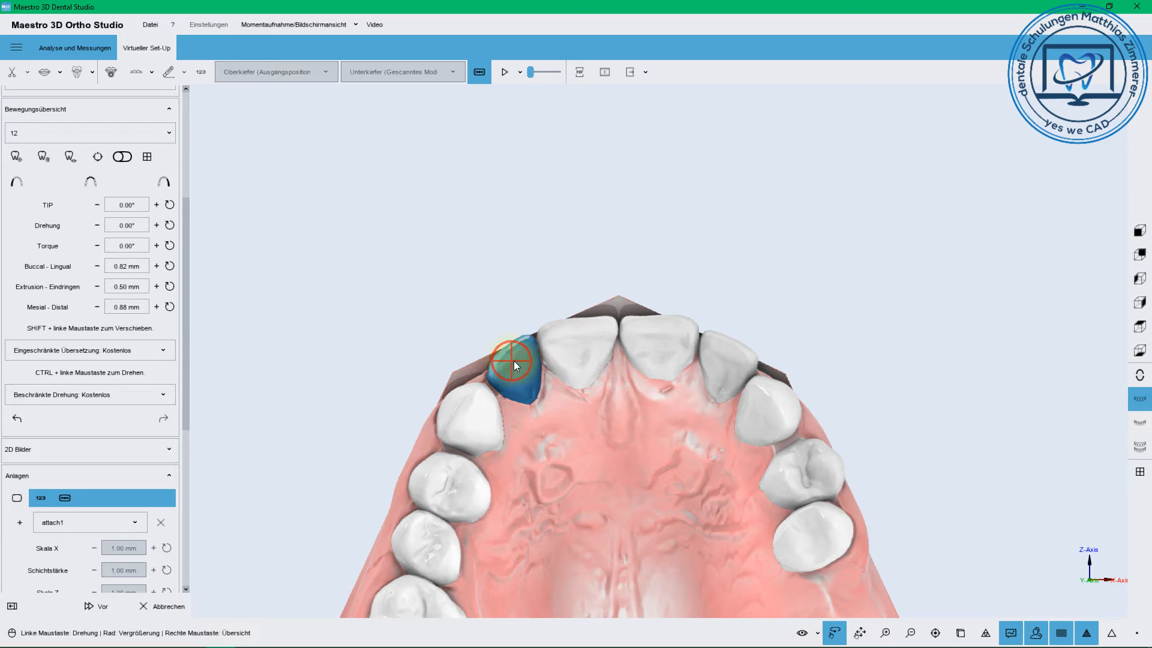
pyautogui.moveTo(517, 362)
pyautogui.keyDown('shift'); pyautogui.mouseDown()
pyautogui.moveTo(535, 352)
pyautogui.moveTo(532, 340)
pyautogui.moveTo(520, 348)
pyautogui.moveTo(534, 333)
pyautogui.moveTo(520, 362)
pyautogui.moveTo(545, 352)
pyautogui.moveTo(517, 369)
pyautogui.moveTo(523, 361)
pyautogui.mouseUp(); pyautogui.keyUp('shift')
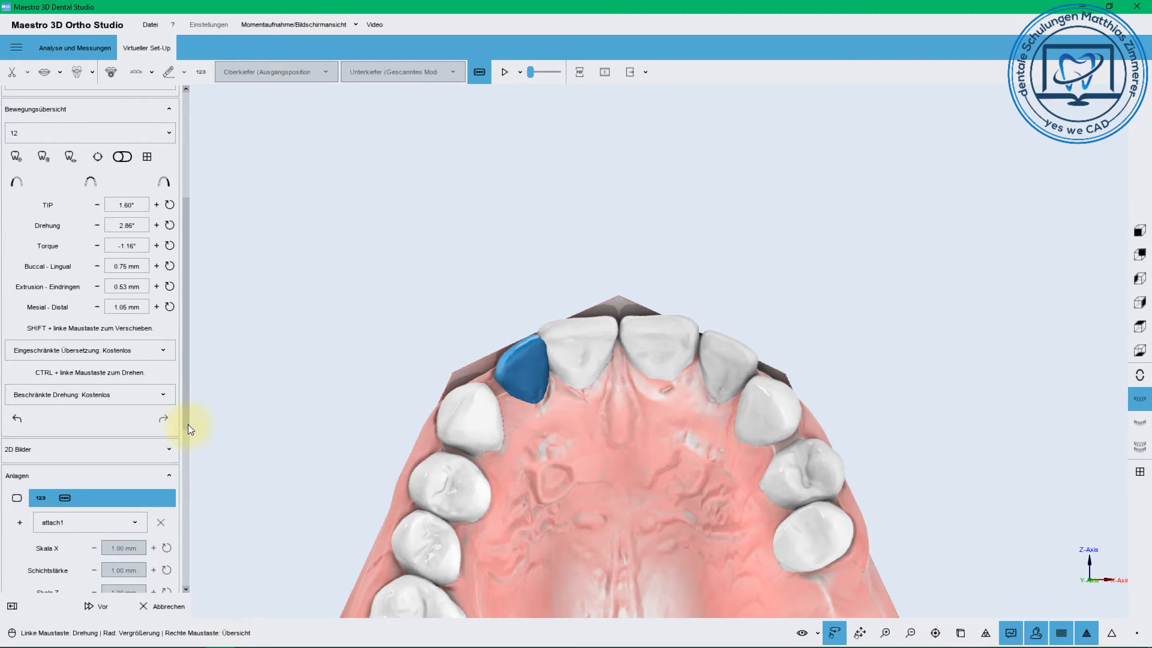
# Show the penetration markings and inspect the contact between tooth 12 and the neighbouring central incisor.
pyautogui.moveTo(188, 422); pyautogui.dragTo(178, 536)
pyautogui.scroll(-2, 178, 536)
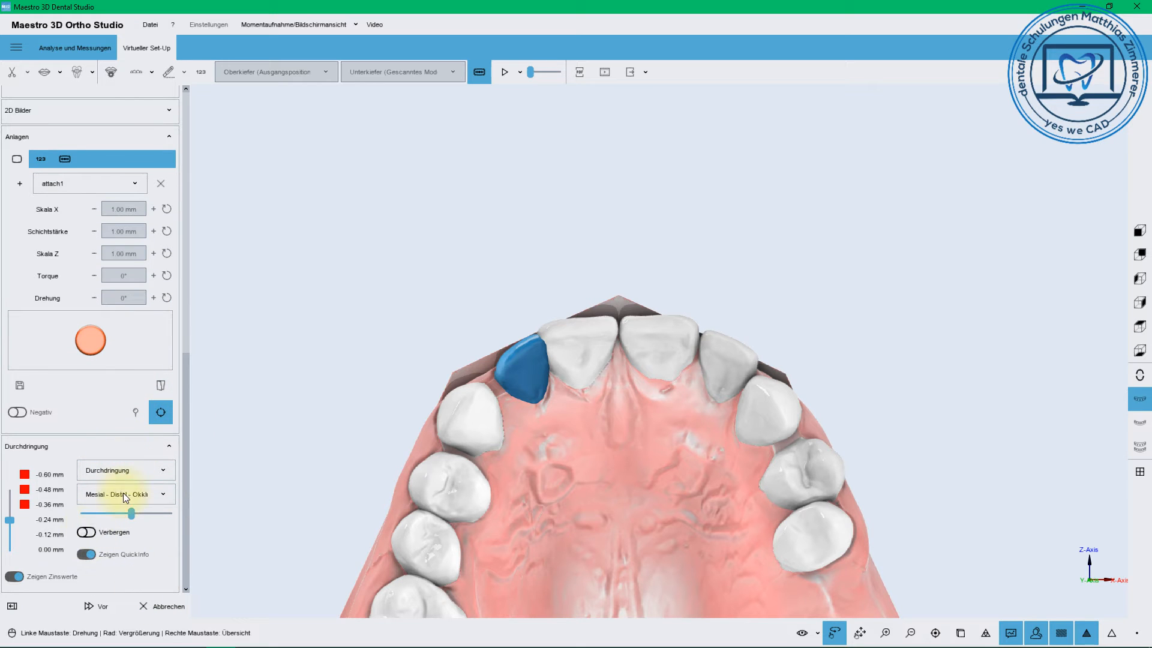
pyautogui.click(87, 532)
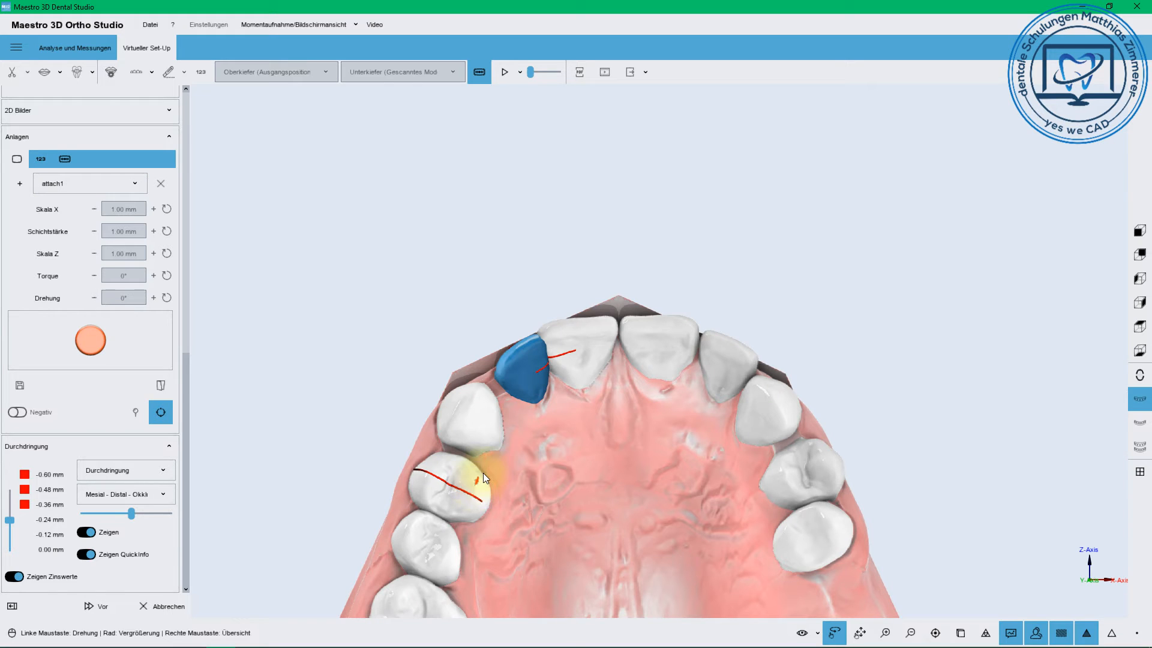
pyautogui.moveTo(582, 445)
pyautogui.mouseDown()
pyautogui.moveTo(542, 466)
pyautogui.moveTo(495, 380)
pyautogui.mouseUp()
pyautogui.moveTo(491, 393)
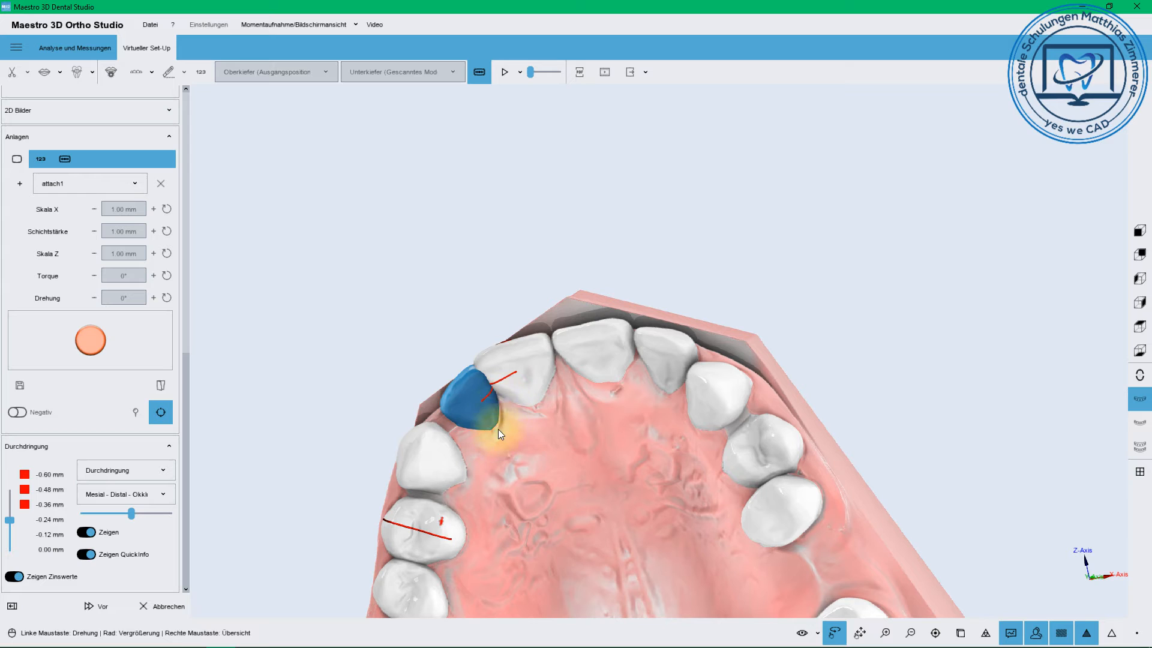
# Move tooth 12 freehand slightly away from the central incisor, hide the penetration markings and fine-tune its position.
pyautogui.click(469, 401)
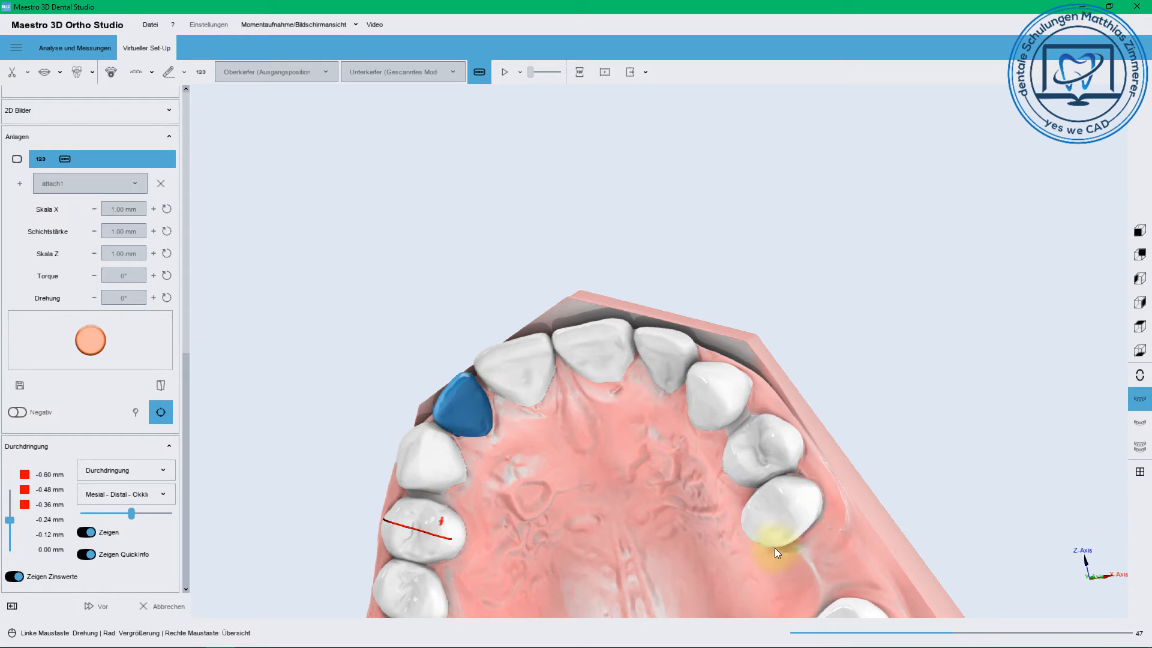
pyautogui.click(81, 531)
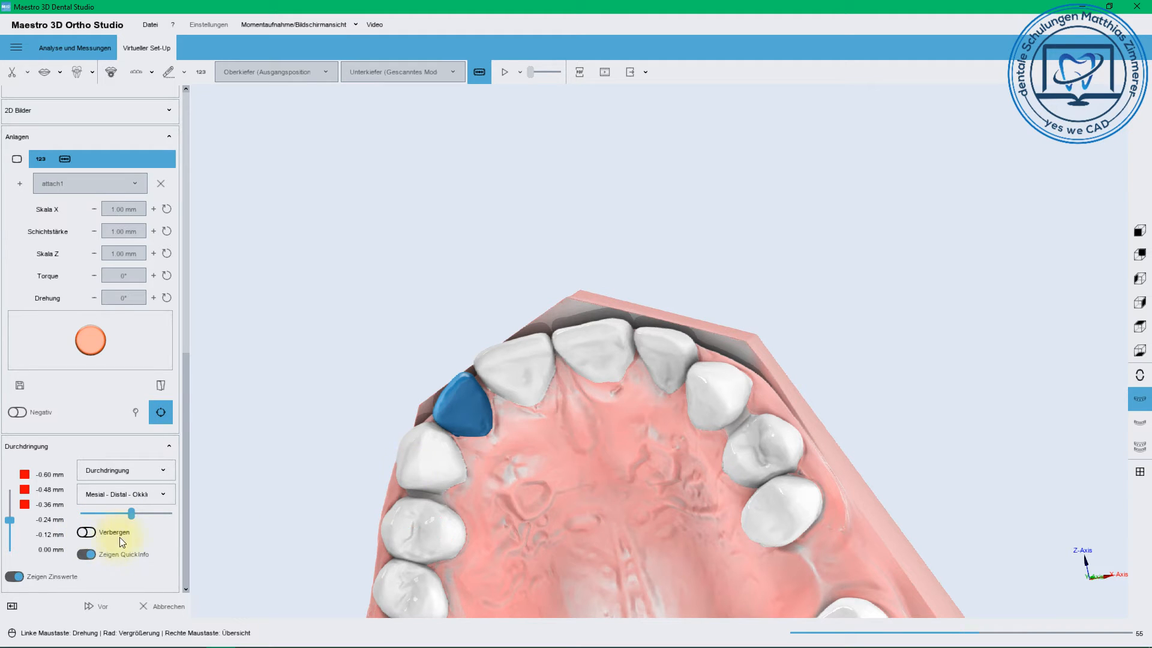
pyautogui.click(455, 417)
pyautogui.moveTo(440, 412); pyautogui.dragTo(440, 408)
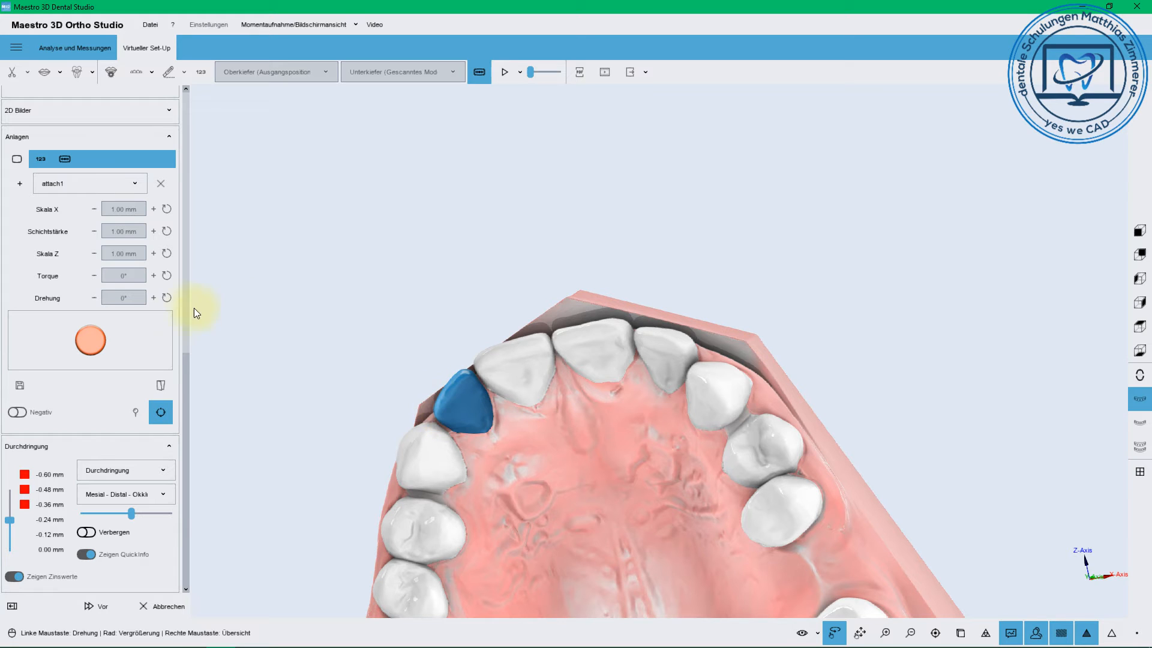
# Set the rotation (Drehung) of tooth 12 to 2.81°.
pyautogui.moveTo(186, 361); pyautogui.dragTo(186, 278)
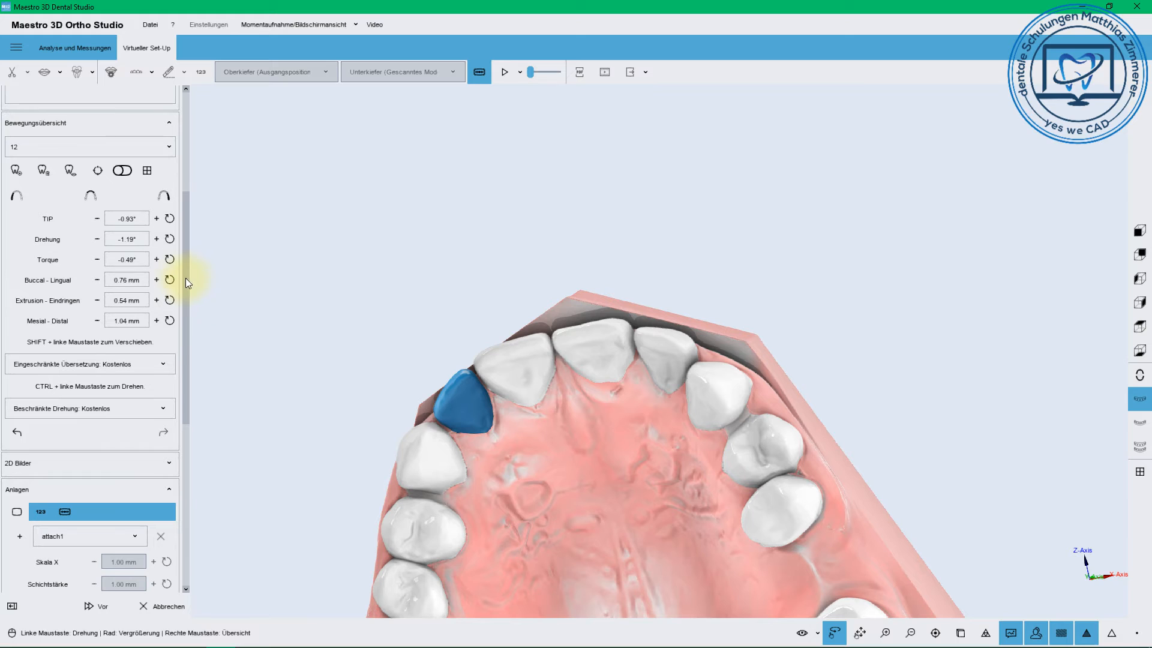
pyautogui.click(156, 238)
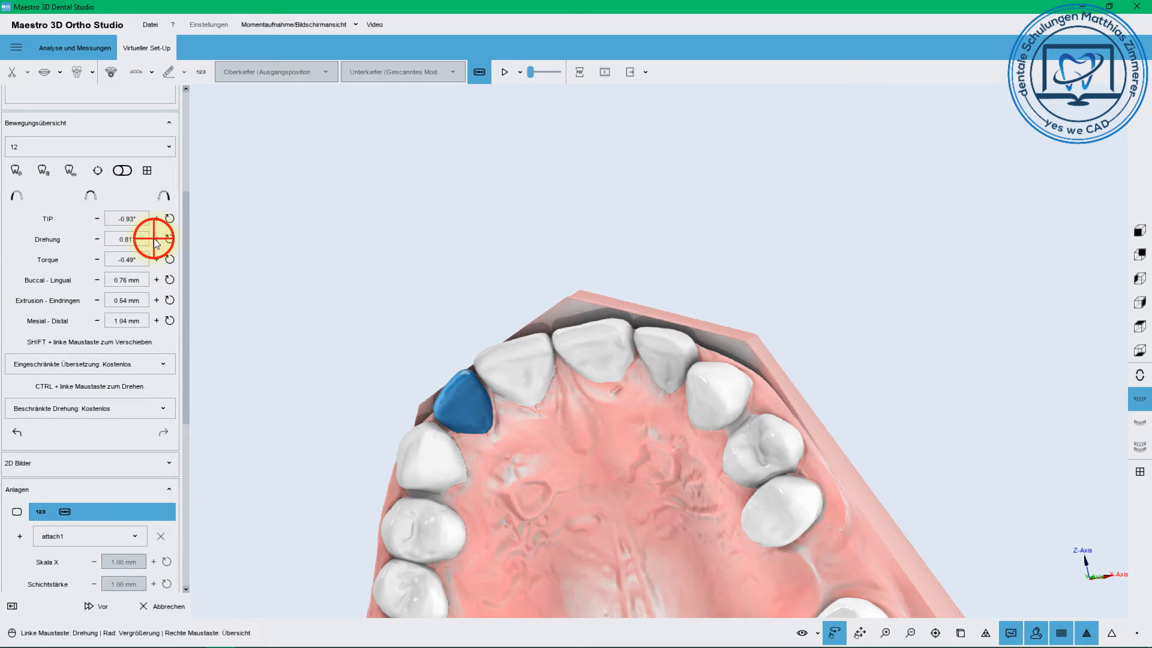
pyautogui.click(156, 239)
pyautogui.click(156, 238)
# In the occlusal view, set tooth 23's rotation (Drehung) to -4.00° and its torque to 3.00°.
pyautogui.click(1139, 350)
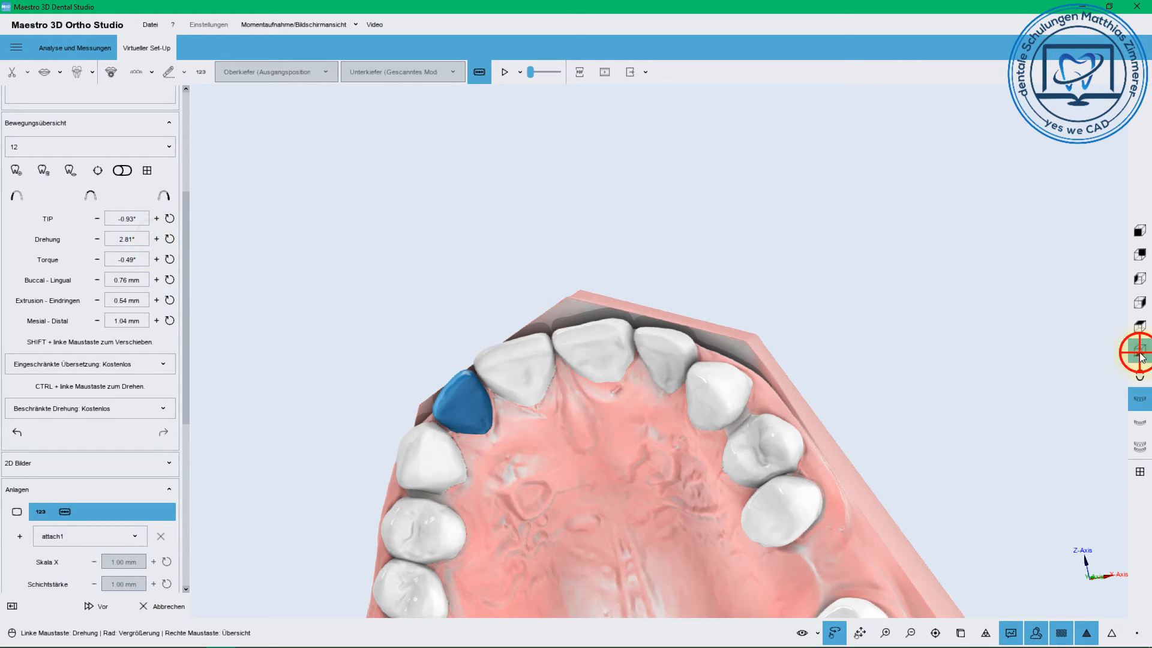
pyautogui.moveTo(638, 218); pyautogui.dragTo(528, 323, button='right')
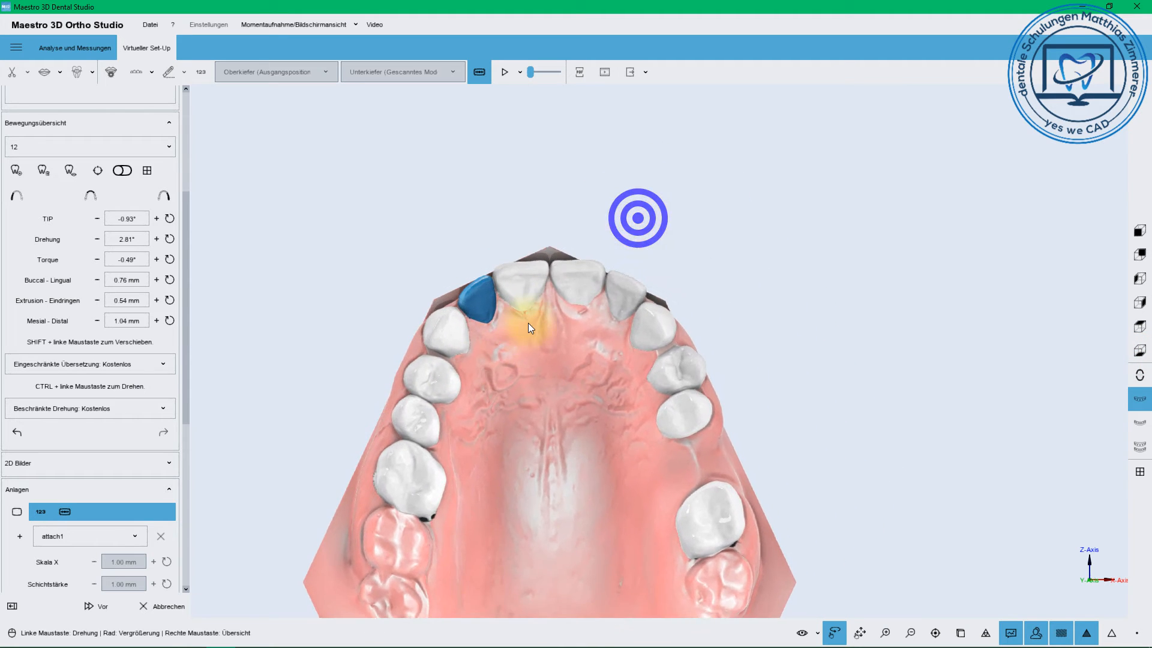
pyautogui.scroll(1, 532, 322)
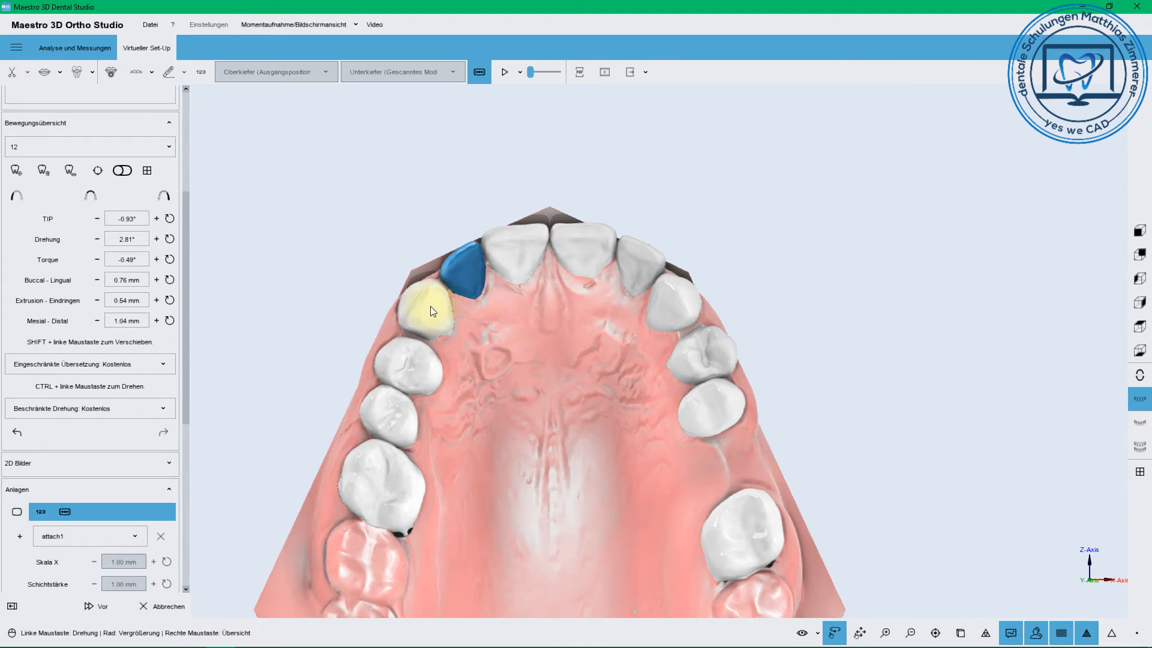
pyautogui.click(678, 304)
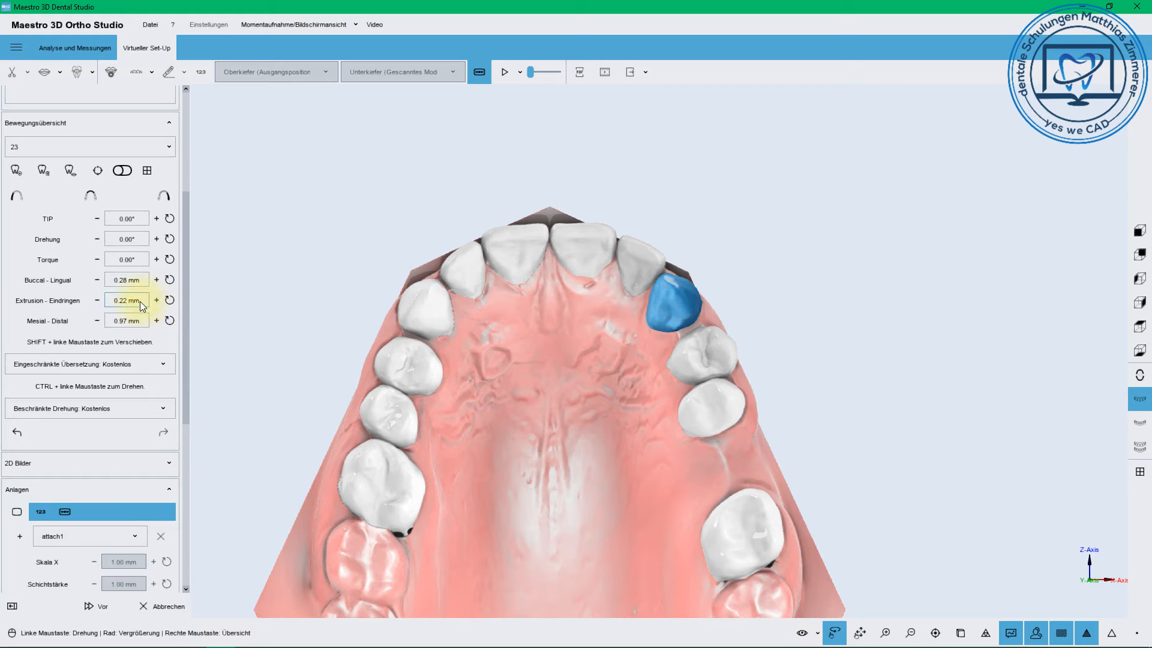
pyautogui.click(97, 259)
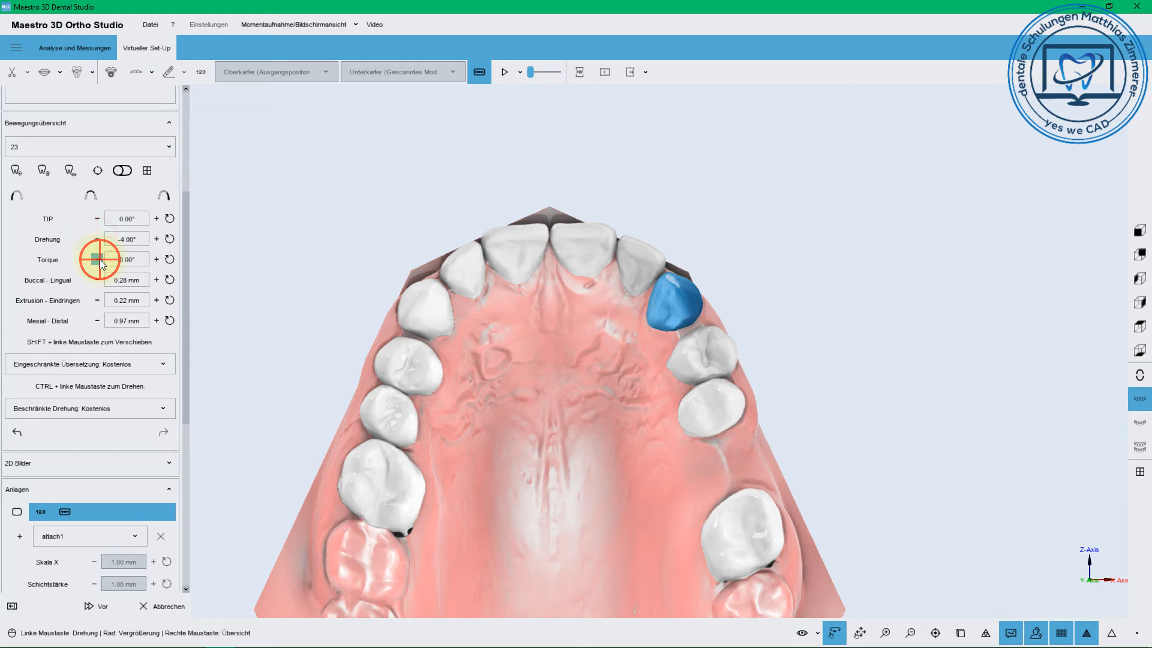
pyautogui.click(155, 259)
pyautogui.click(156, 260)
pyautogui.click(156, 259)
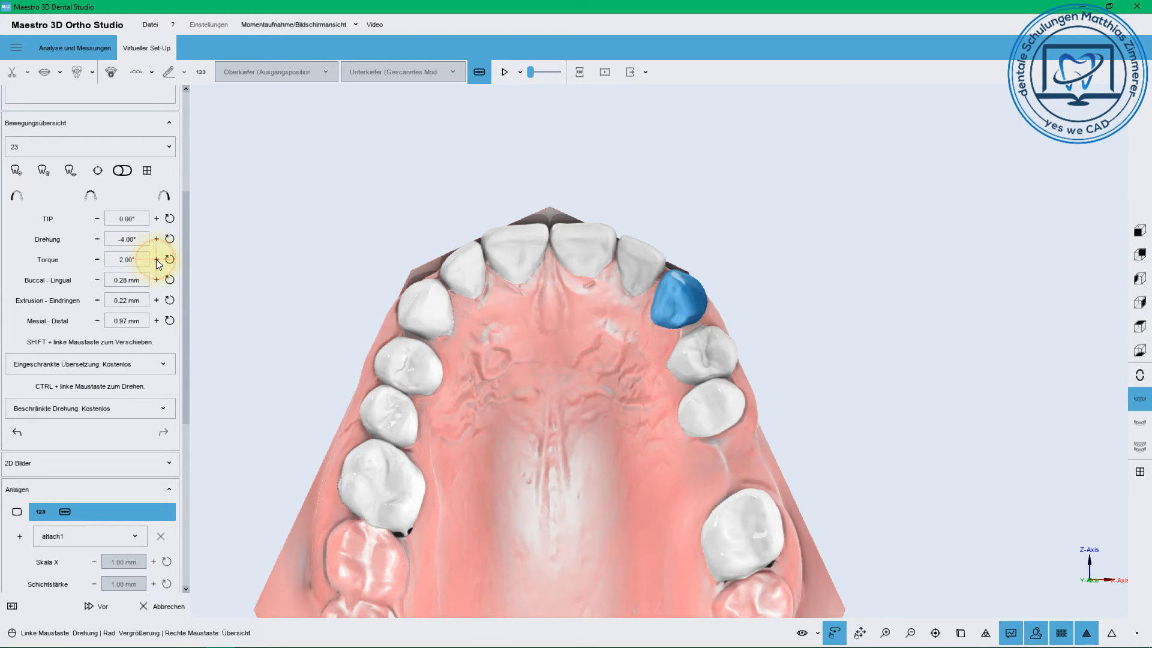
pyautogui.click(156, 259)
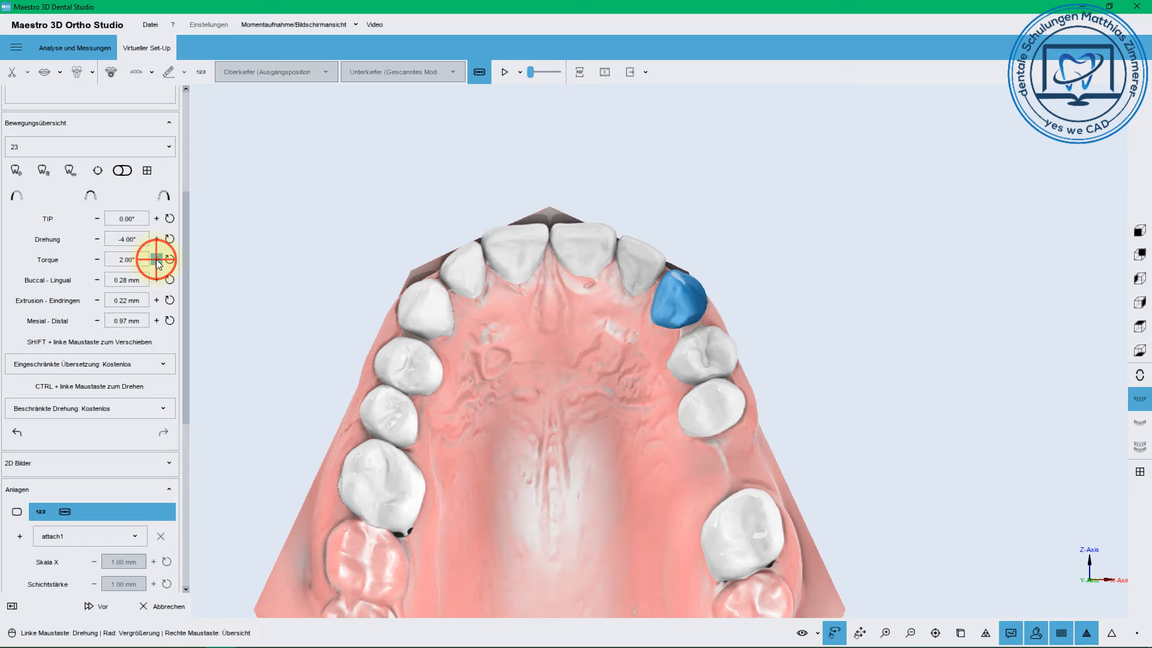
# Set tooth 23's buccal-lingual movement to -0.12 mm and nudge the tooth freehand toward tooth 22.
pyautogui.click(97, 280)
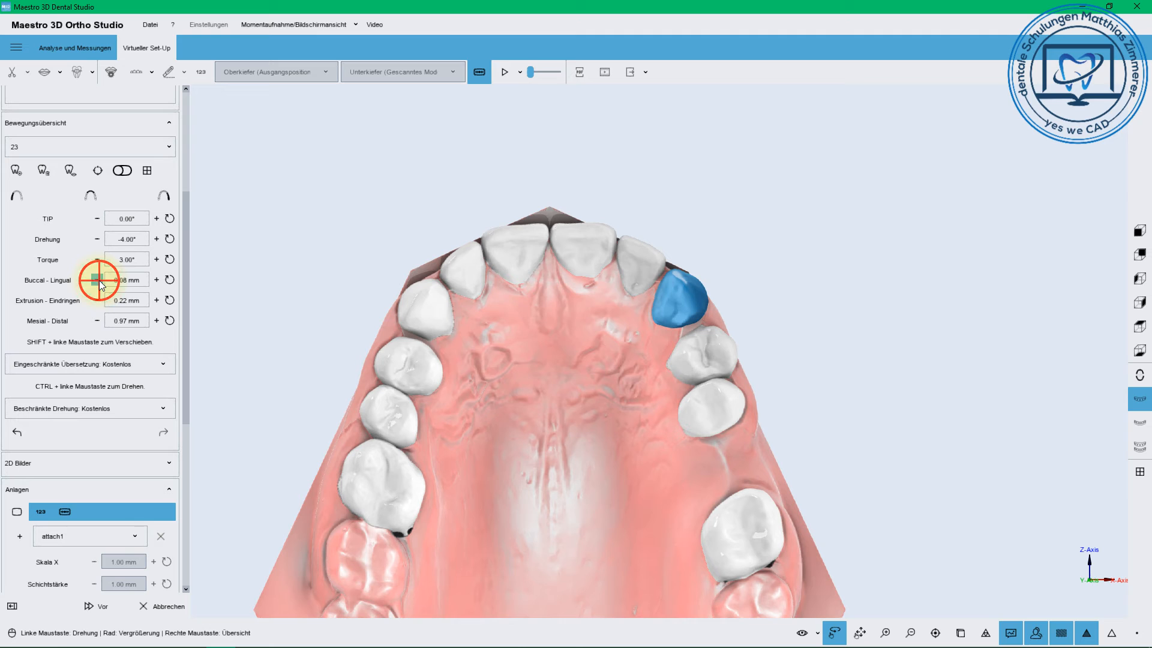
pyautogui.click(99, 279)
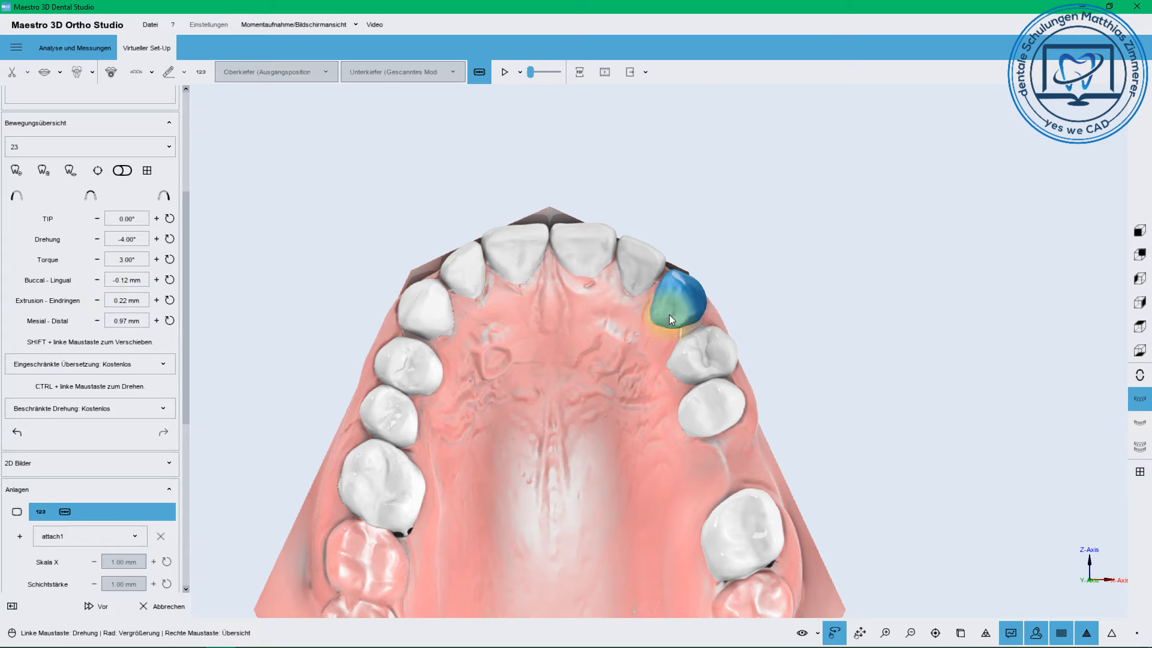
pyautogui.moveTo(679, 296); pyautogui.dragTo(678, 294)
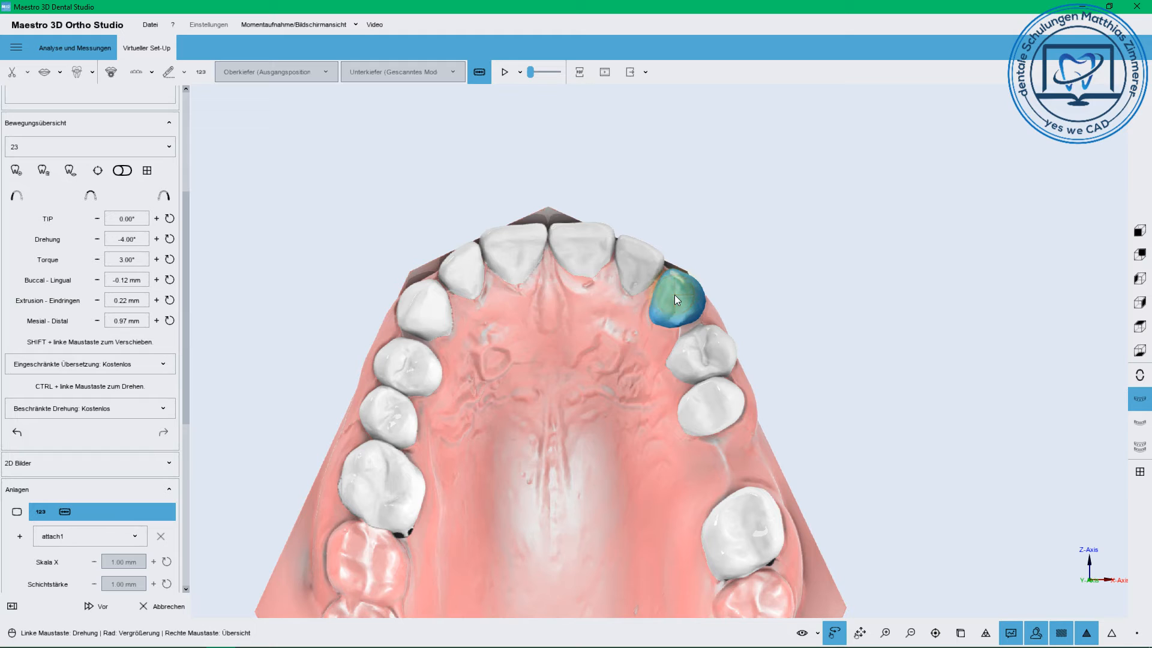
pyautogui.keyDown('shift'); pyautogui.moveTo(671, 293); pyautogui.dragTo(671, 290); pyautogui.keyUp('shift')
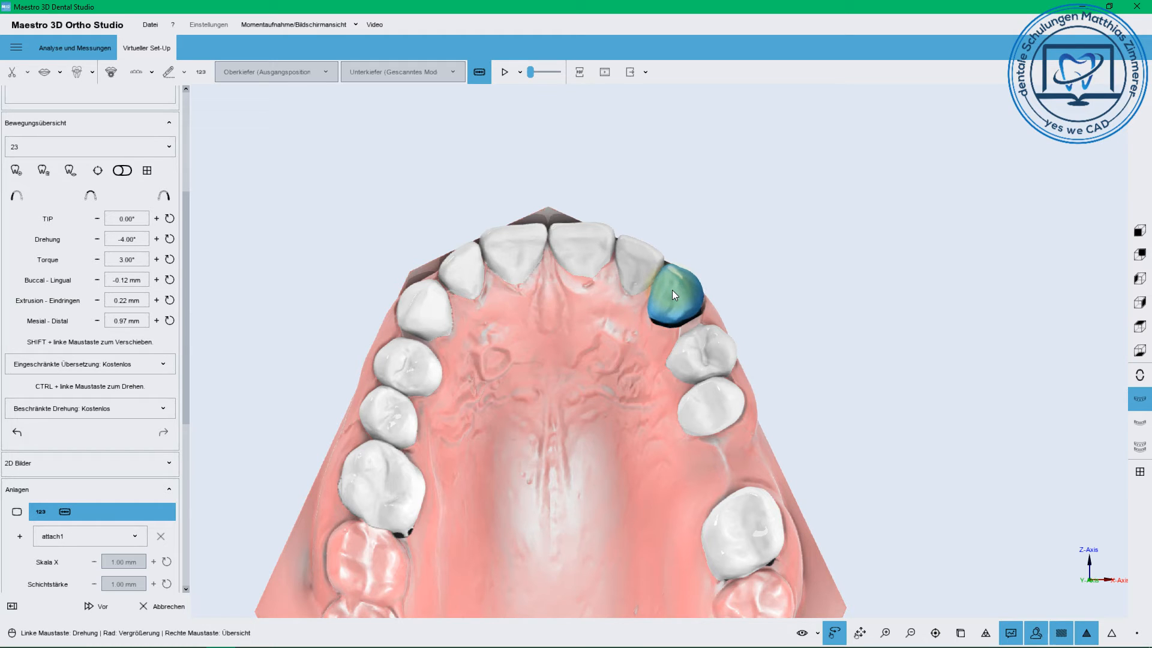
# Set tooth 13's torque to 3.00° and reposition it freehand to about -0.27 mm buccal-lingual and 0.84 mm mesial-distal.
pyautogui.click(430, 311)
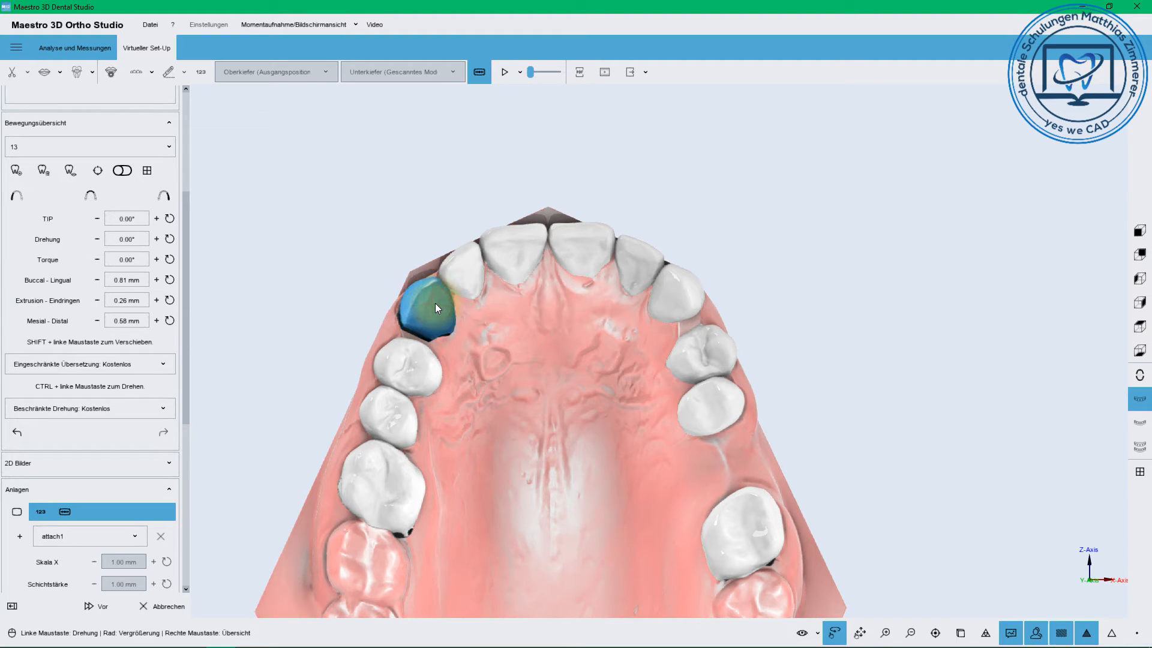
pyautogui.click(156, 259)
pyautogui.click(156, 260)
pyautogui.click(155, 260)
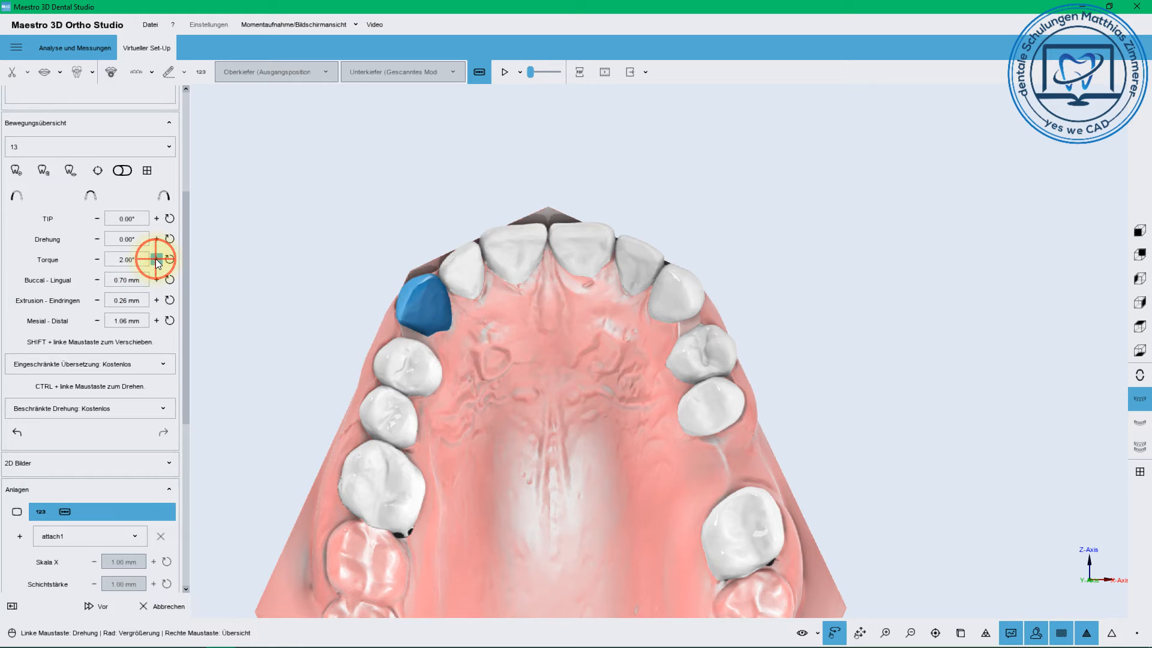
pyautogui.click(409, 300)
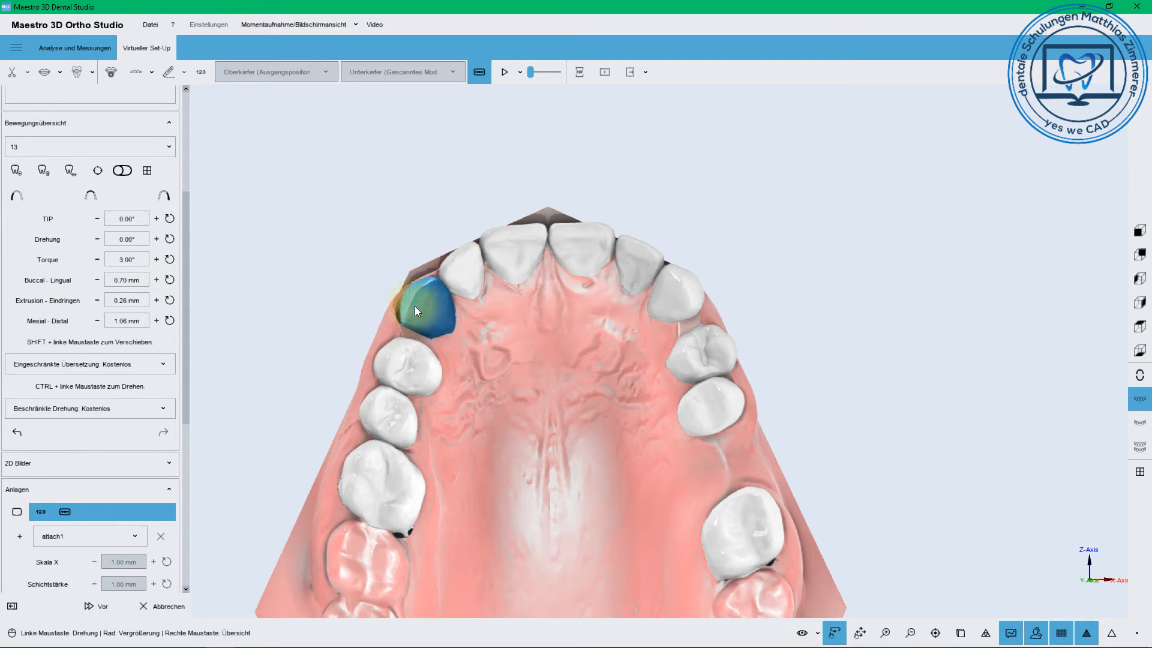
pyautogui.keyDown('shift'); pyautogui.moveTo(415, 307); pyautogui.dragTo(397, 354); pyautogui.keyUp('shift')
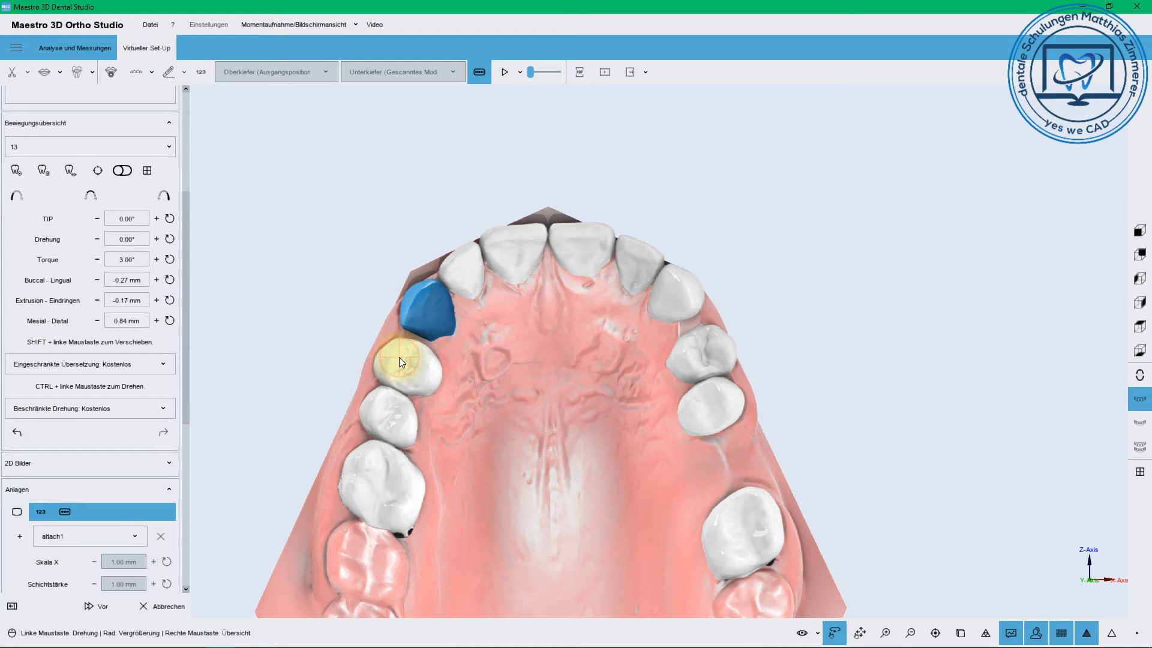
# Shift tooth 14 freehand toward tooth 13, and rotate tooth 15 about -9° and move it forward against tooth 14.
pyautogui.click(408, 365)
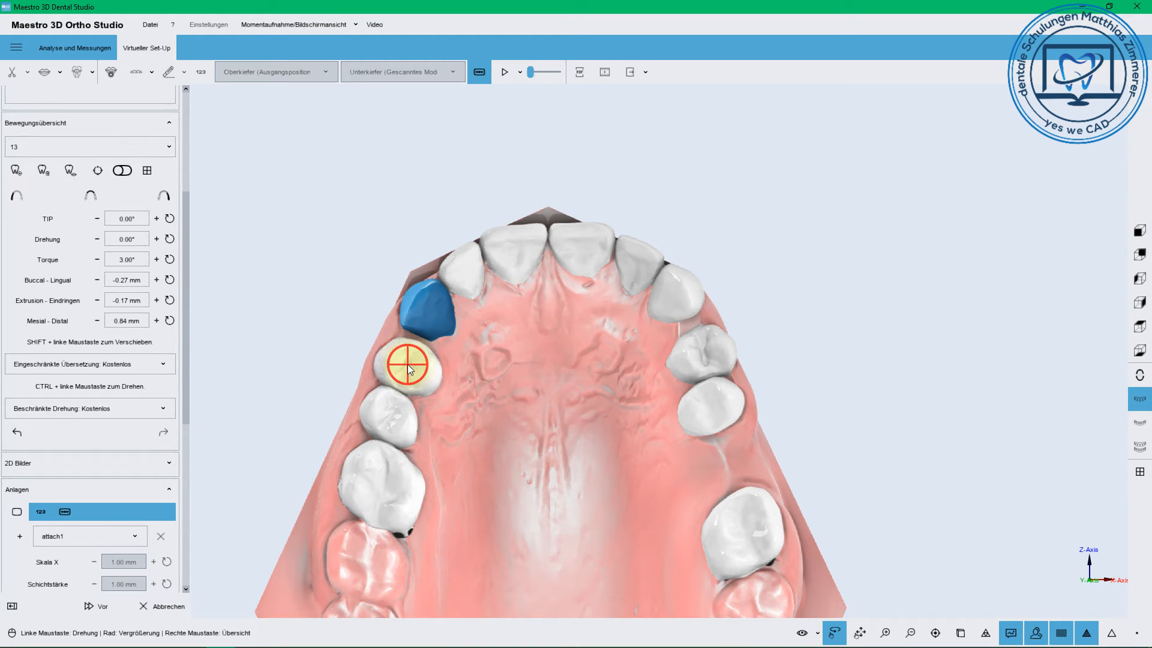
pyautogui.keyDown('shift'); pyautogui.moveTo(405, 361); pyautogui.dragTo(404, 353); pyautogui.keyUp('shift')
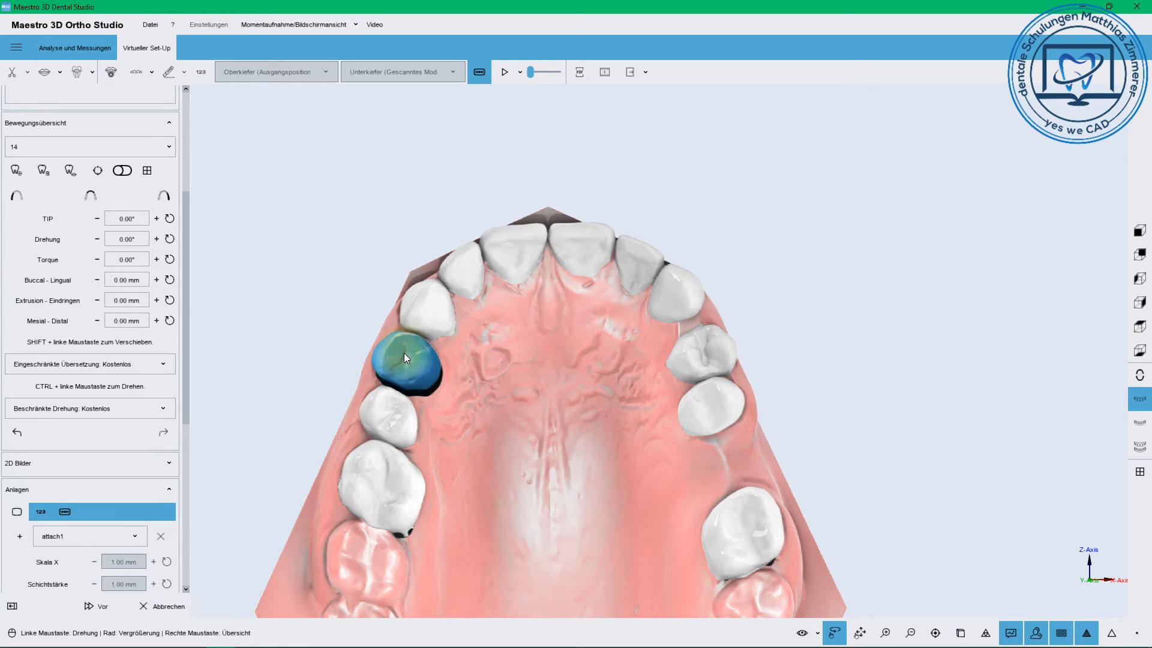
pyautogui.click(388, 405)
pyautogui.moveTo(407, 423)
pyautogui.keyDown('ctrl'); pyautogui.mouseDown()
pyautogui.moveTo(379, 413)
pyautogui.moveTo(390, 404)
pyautogui.moveTo(410, 420)
pyautogui.moveTo(403, 406)
pyautogui.mouseUp(); pyautogui.keyUp('ctrl')
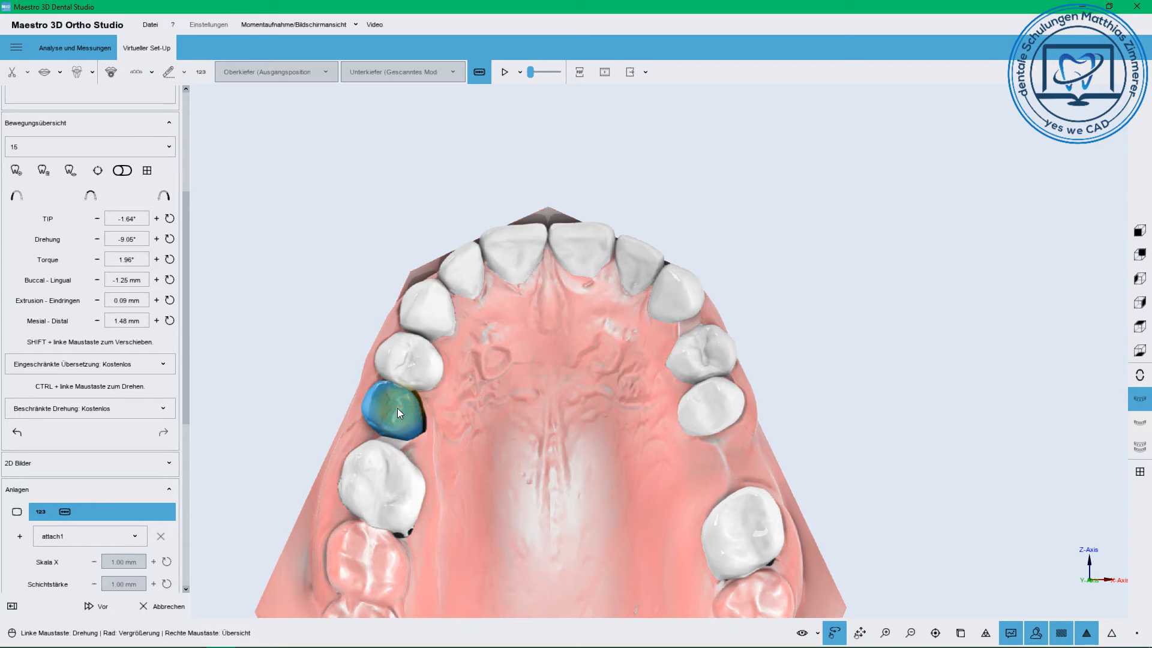
# Rotate tooth 24 about 9° and move it freehand against tooth 23, and shift tooth 25 freehand up to tooth 24.
pyautogui.click(606, 355)
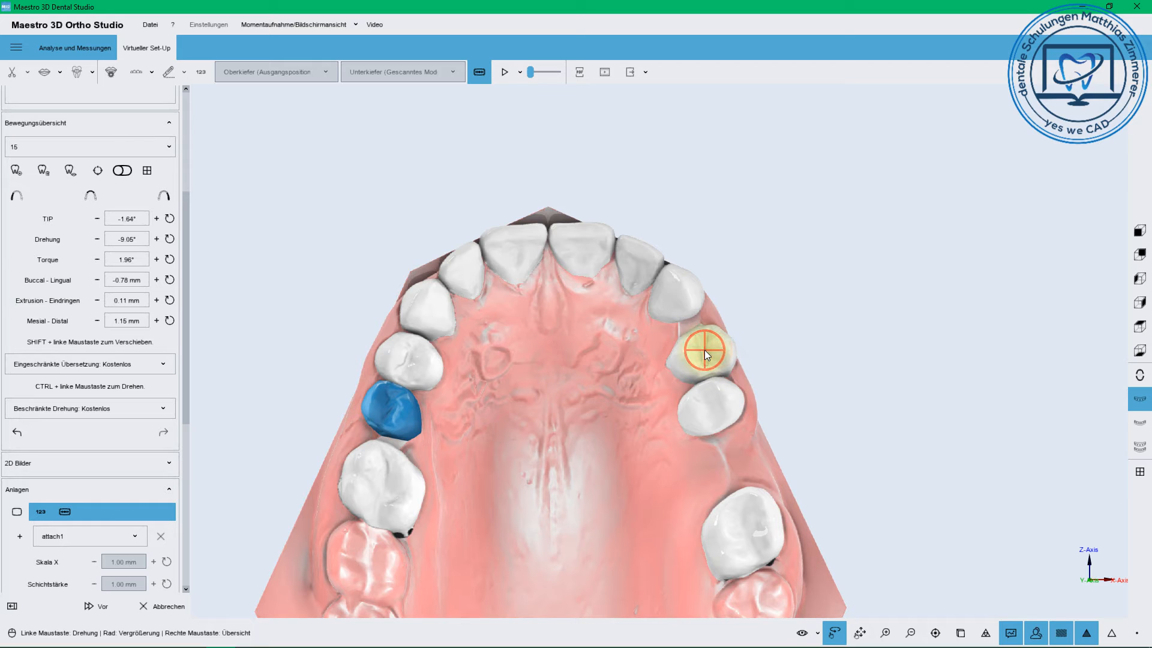
pyautogui.click(639, 398)
pyautogui.click(712, 336)
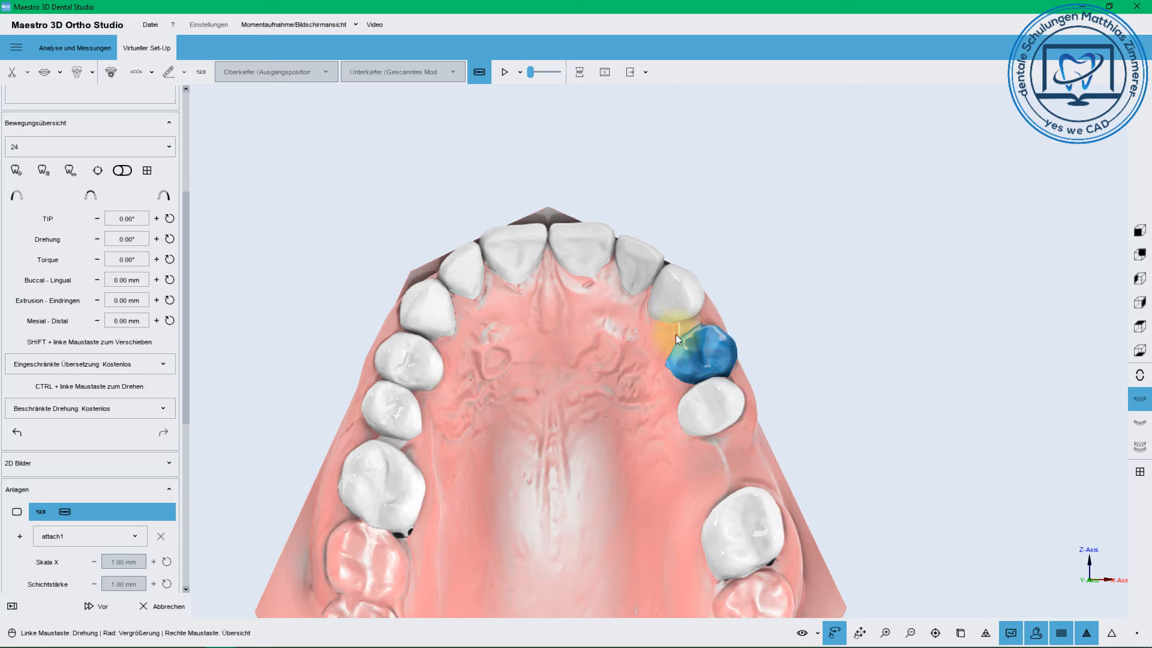
pyautogui.click(708, 398)
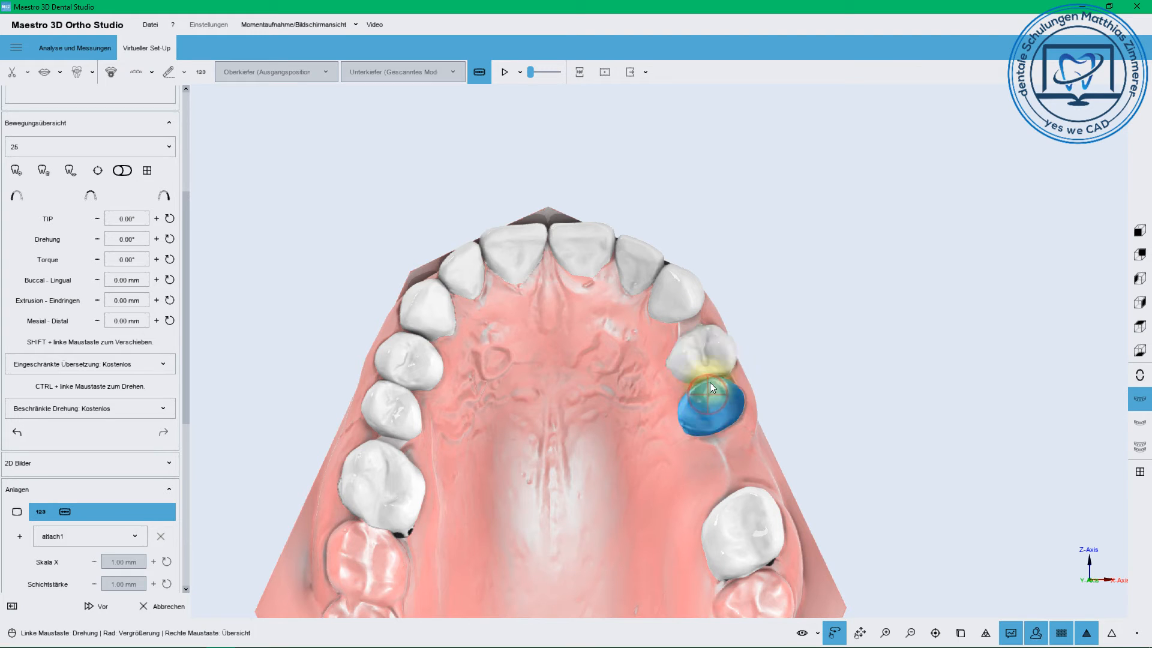
pyautogui.click(713, 347)
pyautogui.keyDown('shift'); pyautogui.moveTo(714, 345); pyautogui.dragTo(685, 347); pyautogui.keyUp('shift')
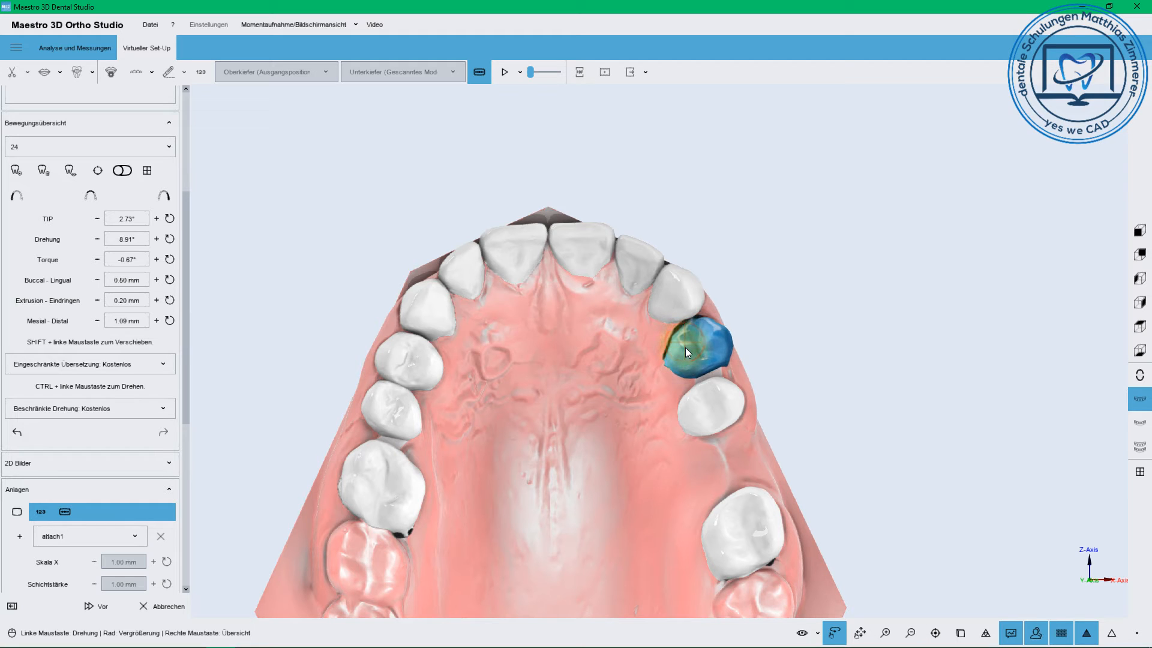
pyautogui.click(702, 395)
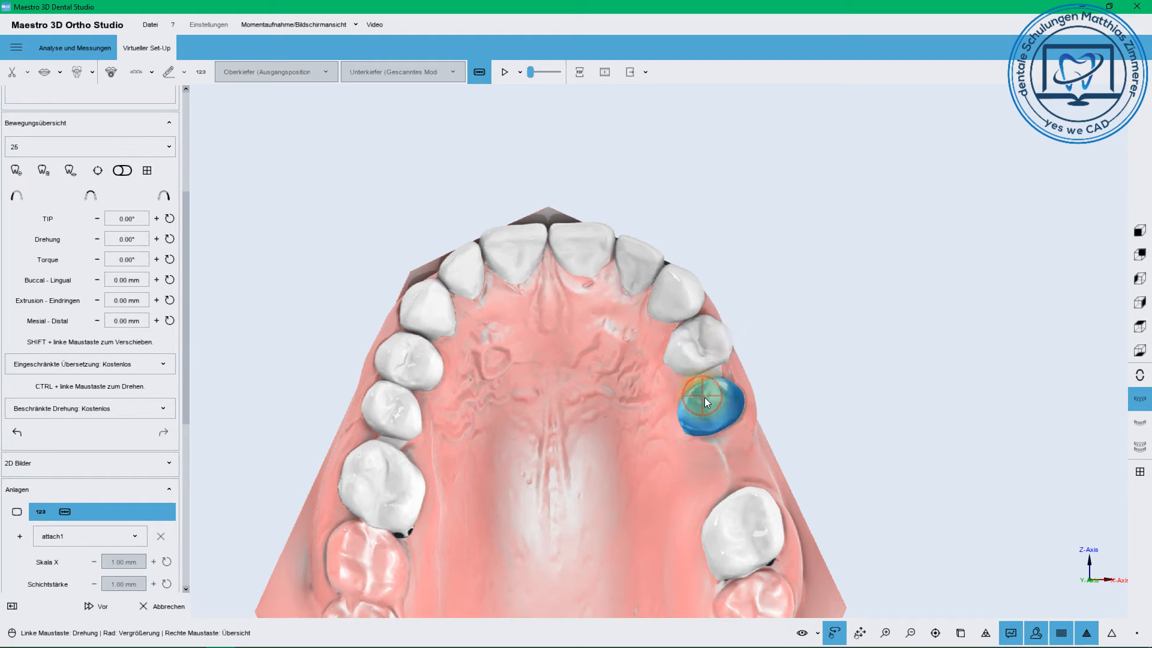
pyautogui.keyDown('shift'); pyautogui.moveTo(704, 397); pyautogui.dragTo(711, 390); pyautogui.keyUp('shift')
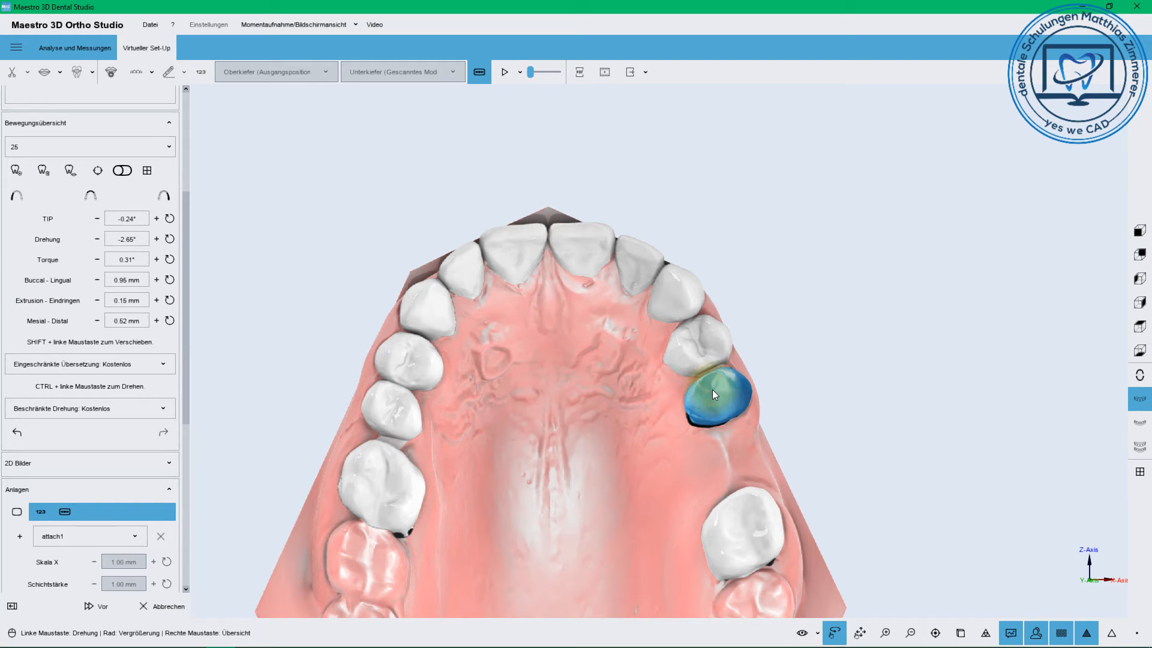
# In the side view, extrude tooth 24 freehand to about 0.99 mm, and select tooth 25.
pyautogui.click(1139, 303)
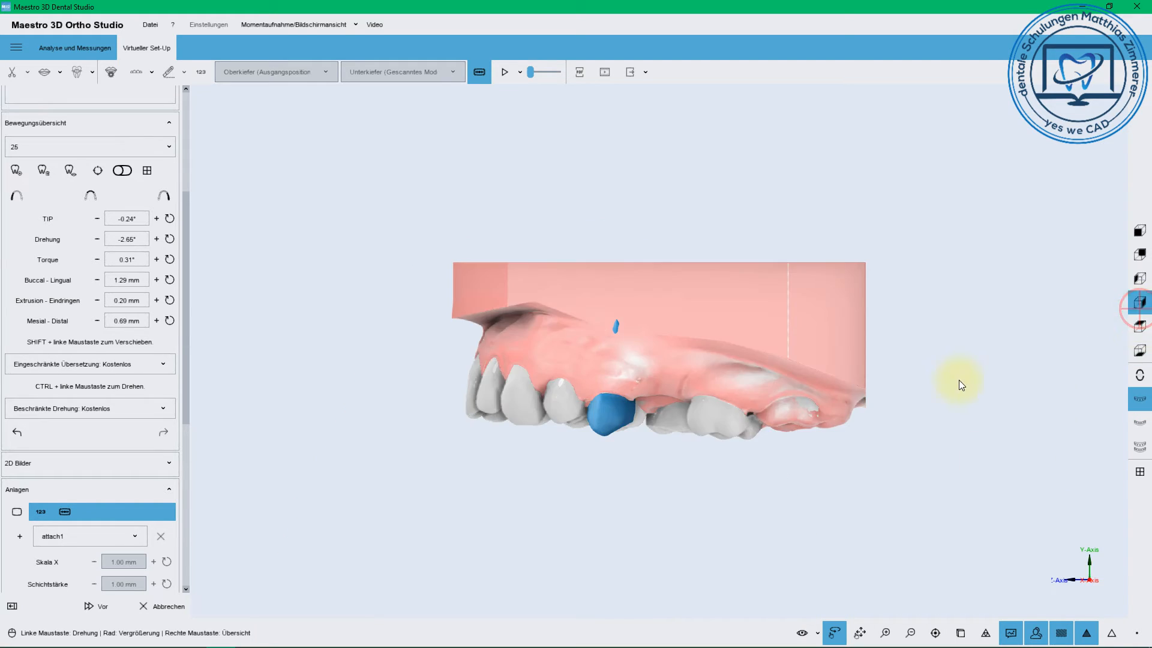
pyautogui.scroll(5, 550, 409)
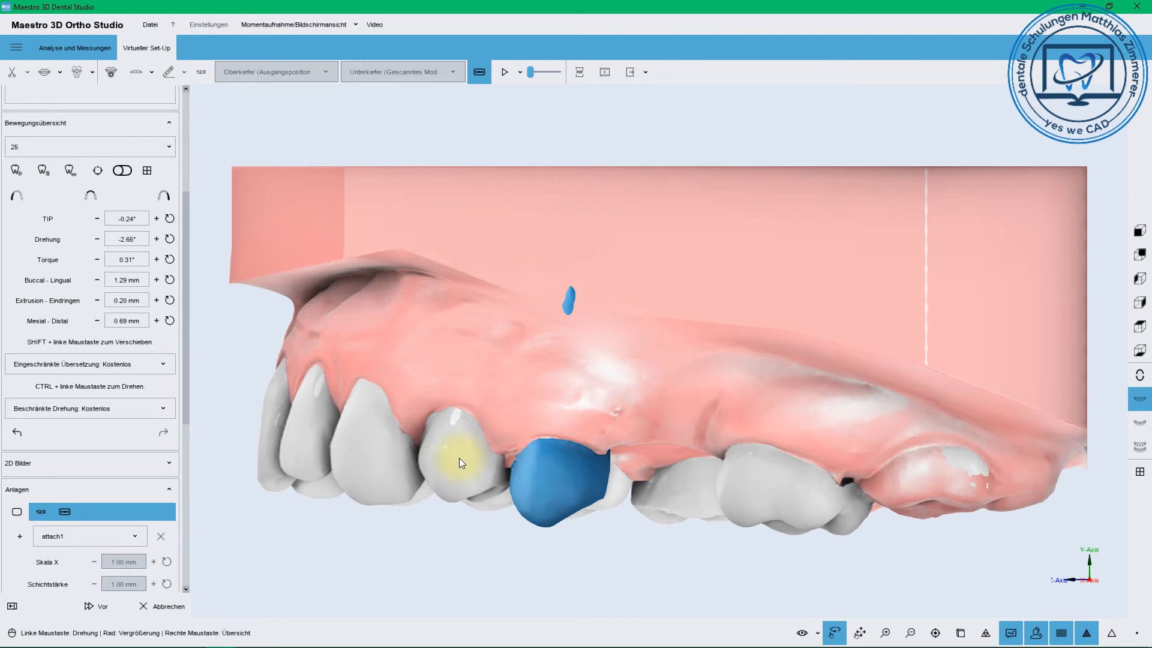
pyautogui.click(459, 459)
pyautogui.keyDown('shift'); pyautogui.moveTo(449, 463); pyautogui.dragTo(450, 476); pyautogui.keyUp('shift')
pyautogui.click(561, 474)
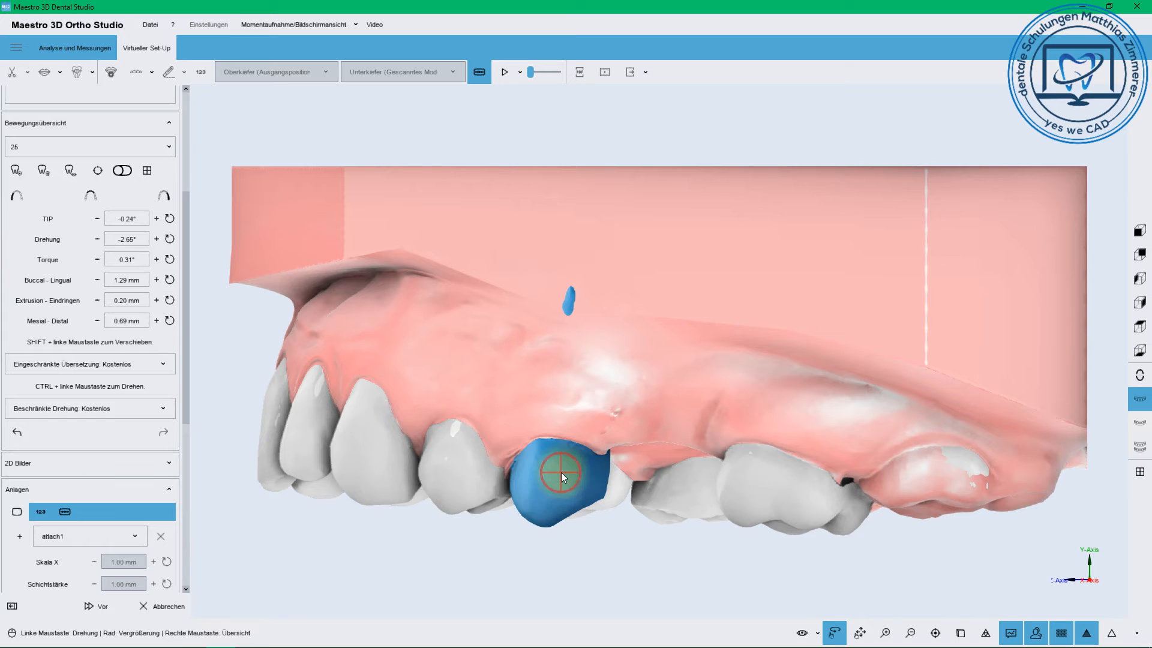
# Try a lower torque of -1.69° on tooth 25.
pyautogui.moveTo(621, 393); pyautogui.dragTo(664, 464)
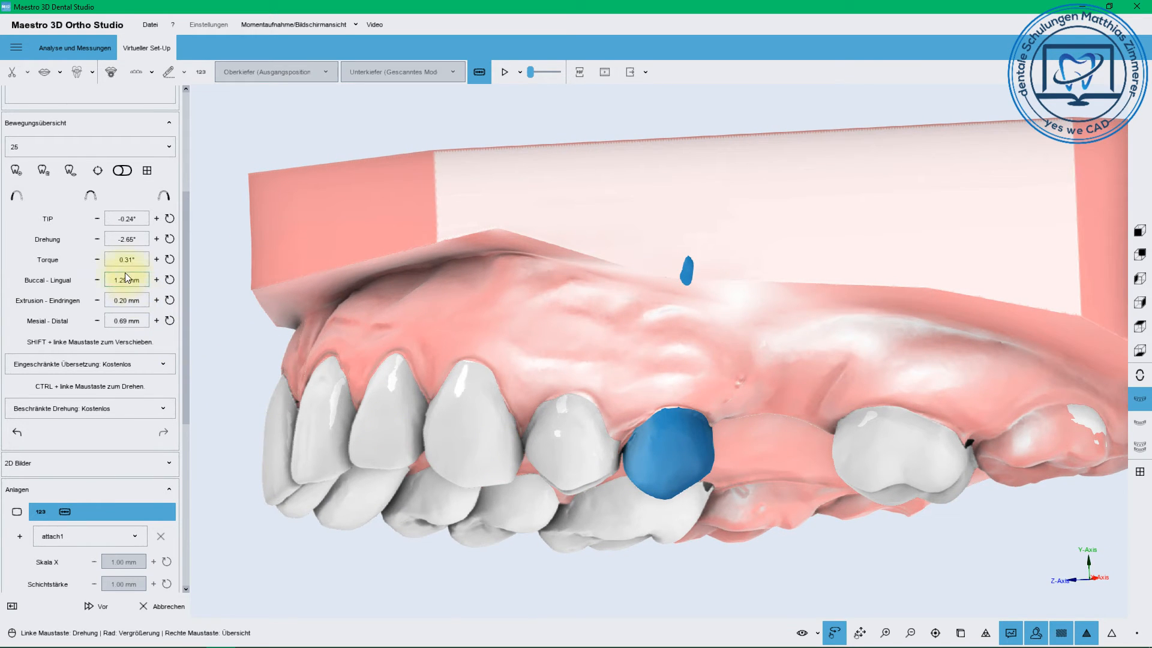
pyautogui.click(98, 259)
pyautogui.click(96, 259)
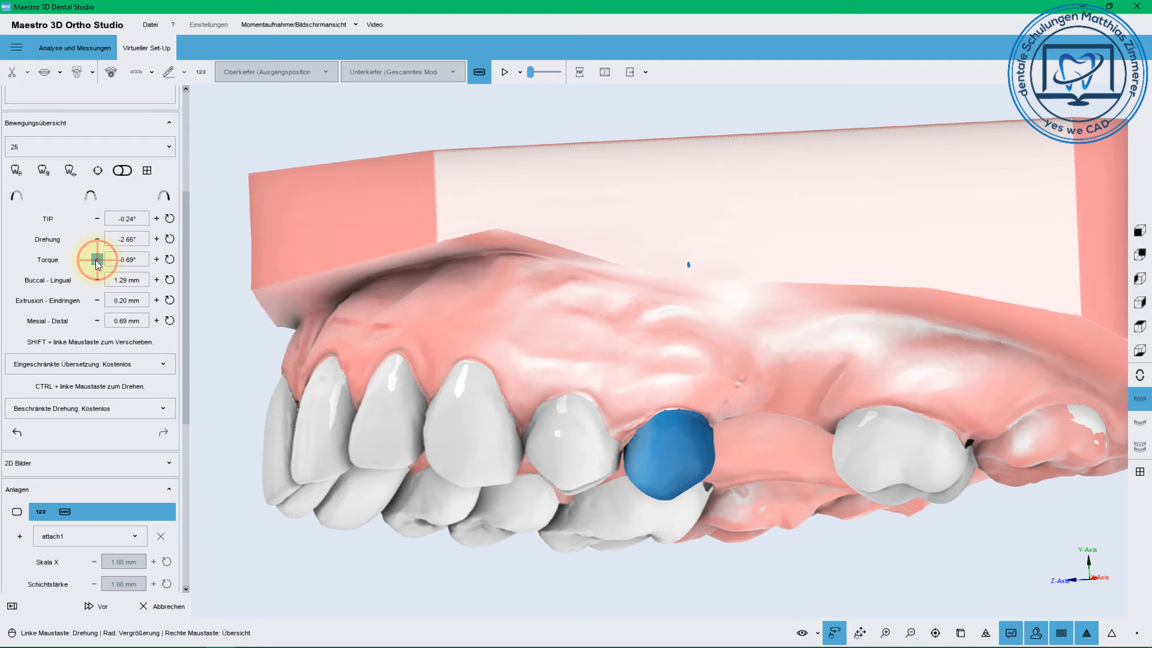
# Set tooth 25's torque to 1.31° and reposition it freehand to about 0.64 mm buccal-lingual and 0.86 mm mesial-distal.
pyautogui.moveTo(651, 371)
pyautogui.mouseDown()
pyautogui.moveTo(637, 170)
pyautogui.moveTo(647, 386)
pyautogui.moveTo(653, 286)
pyautogui.mouseUp()
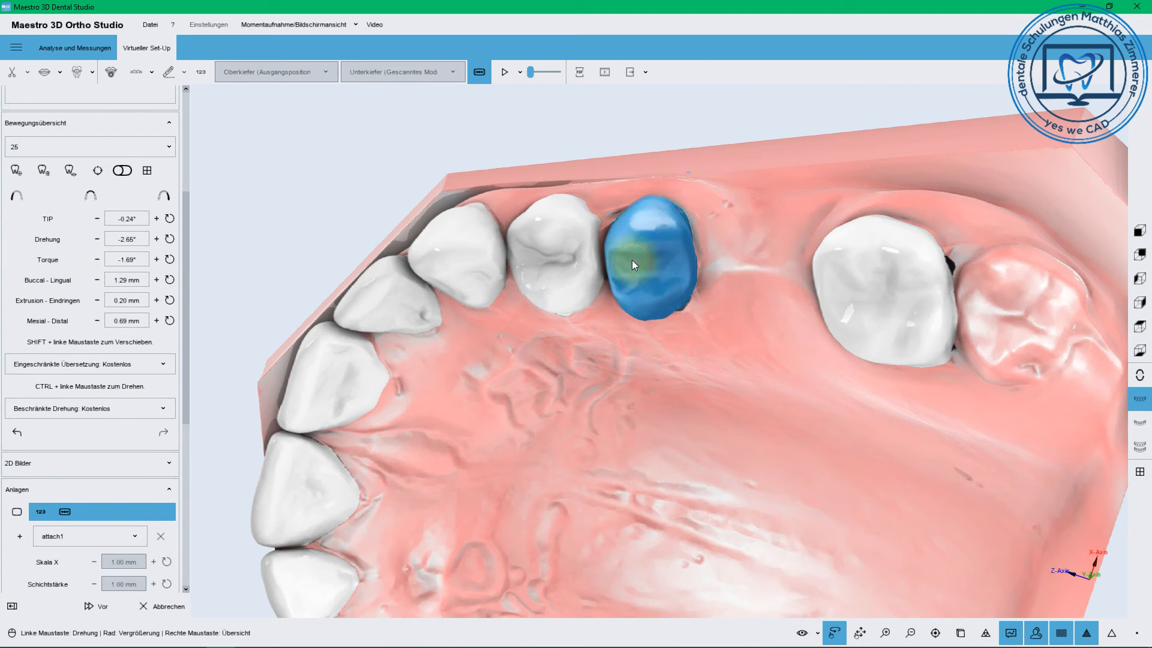
pyautogui.click(156, 259)
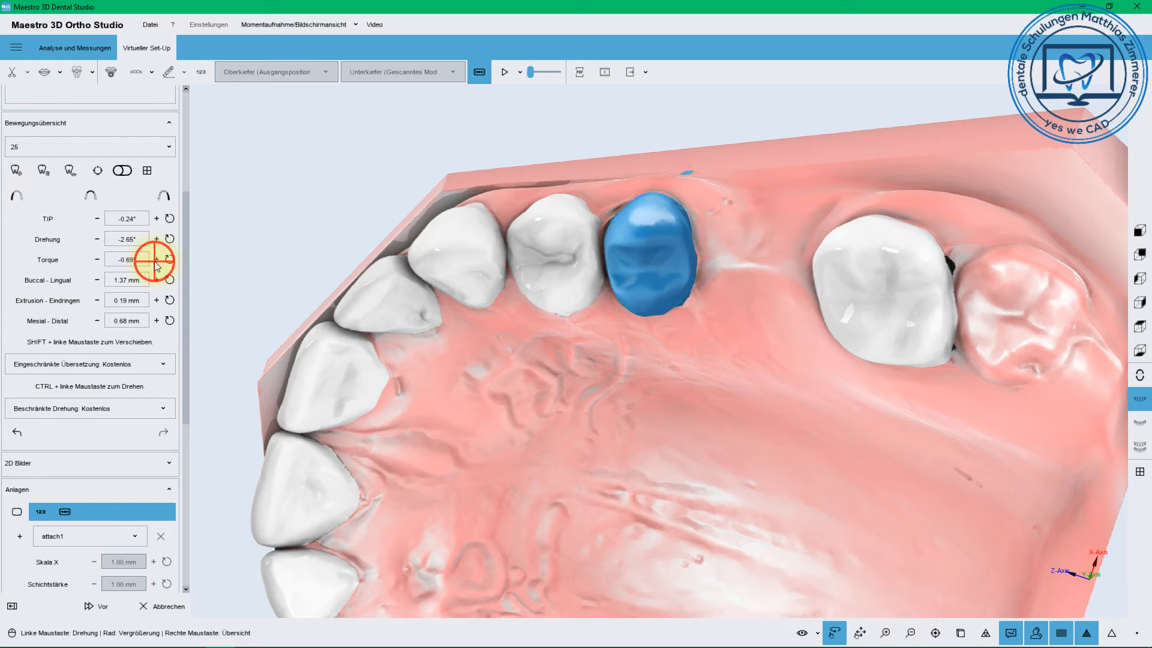
pyautogui.click(156, 261)
pyautogui.click(156, 261)
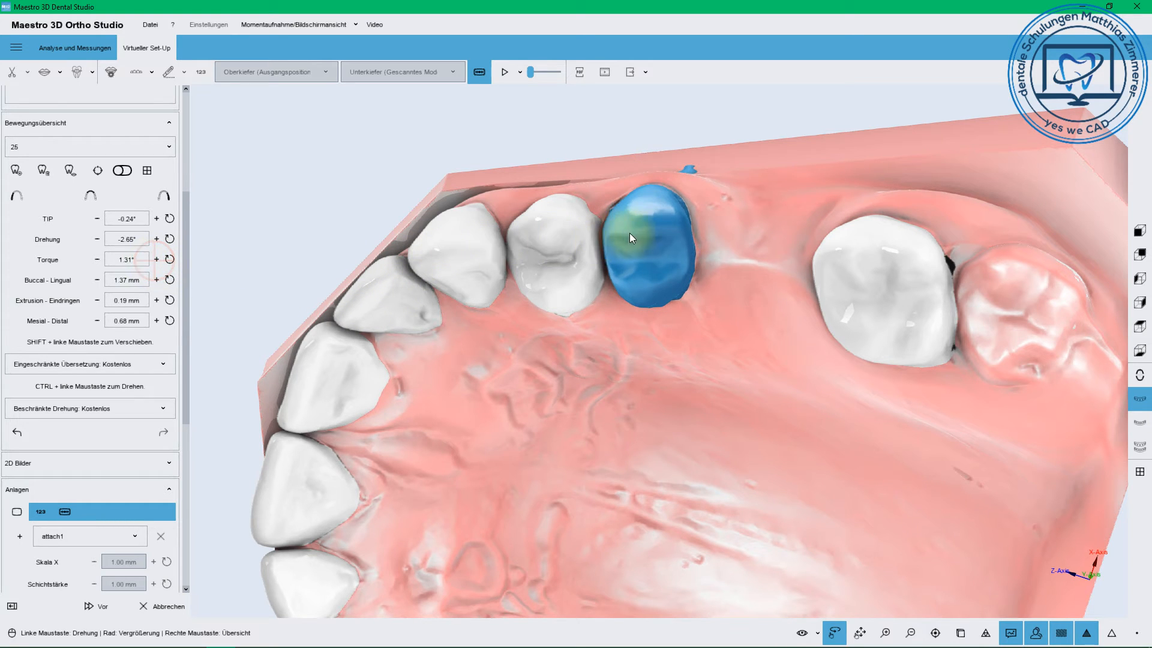
pyautogui.keyDown('shift'); pyautogui.moveTo(644, 244); pyautogui.dragTo(646, 252); pyautogui.keyUp('shift')
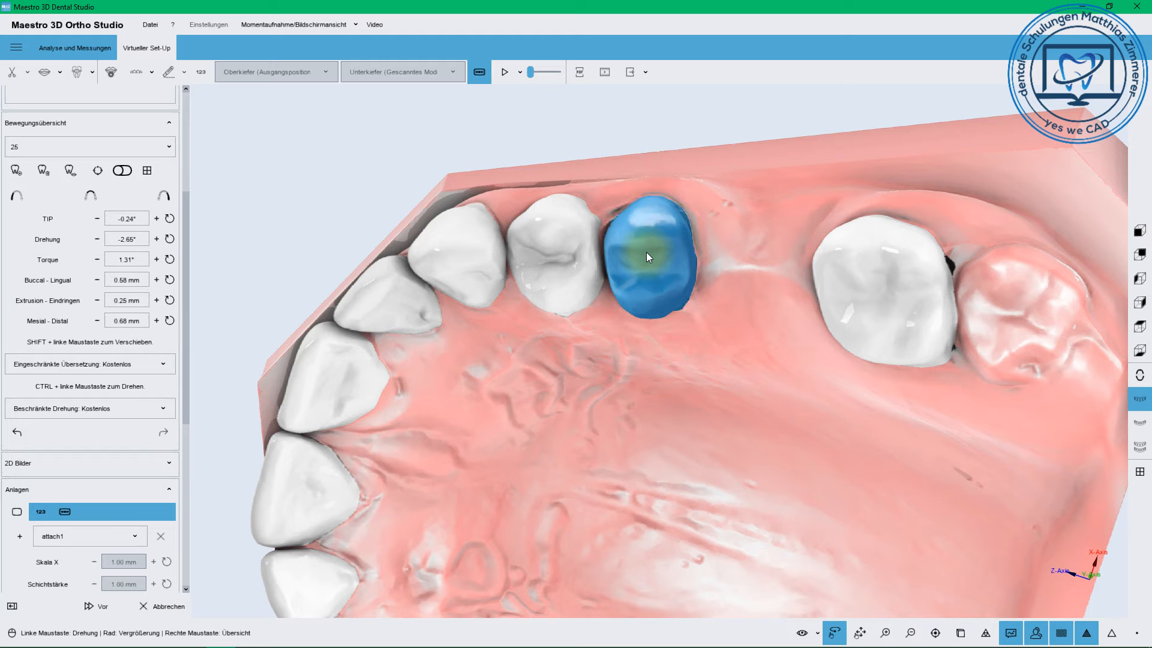
pyautogui.moveTo(743, 232); pyautogui.dragTo(785, 292)
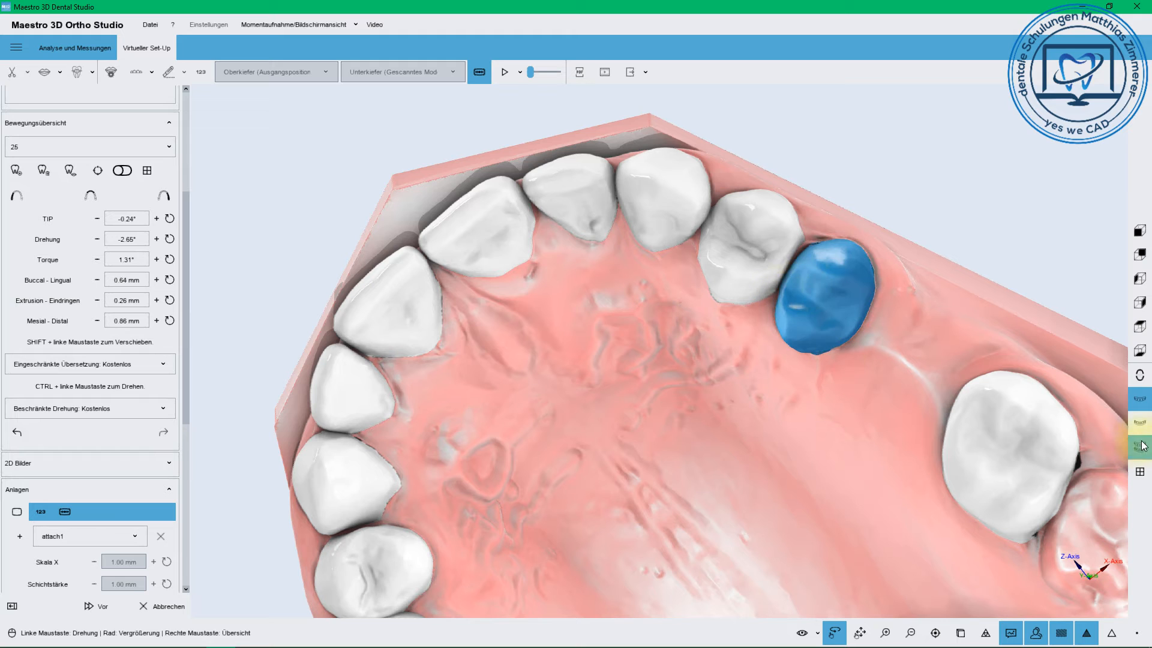
# In the front view, fine-tune the position of central incisors 21 and 11 freehand at the midline.
pyautogui.click(1140, 266)
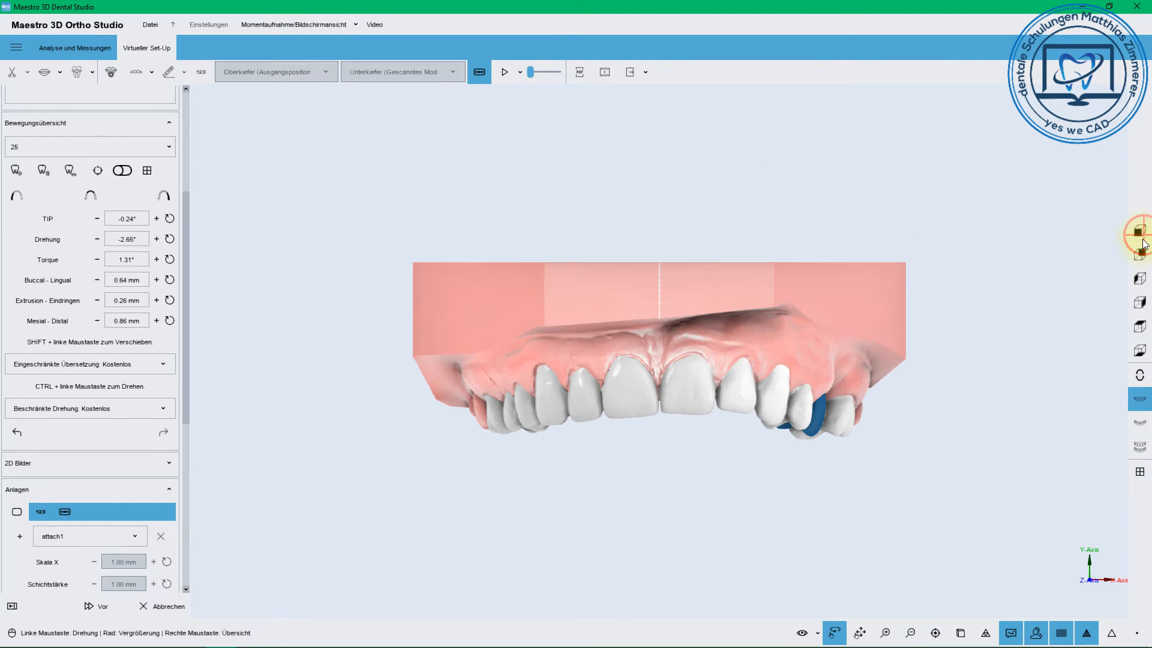
pyautogui.click(708, 448)
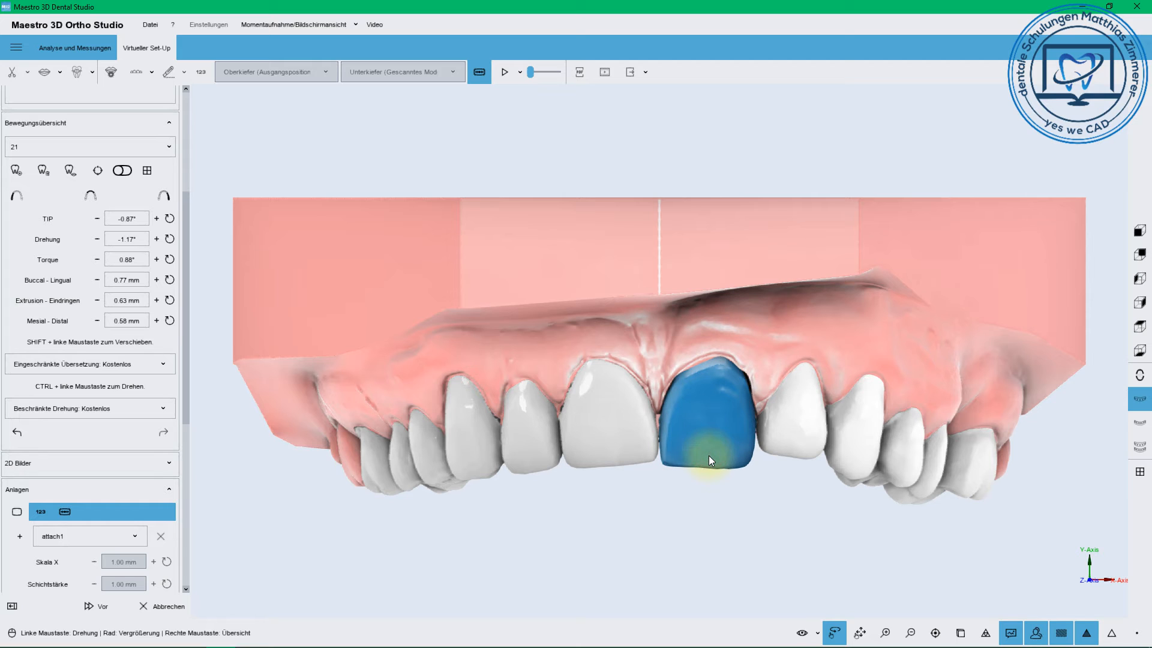
pyautogui.click(636, 439)
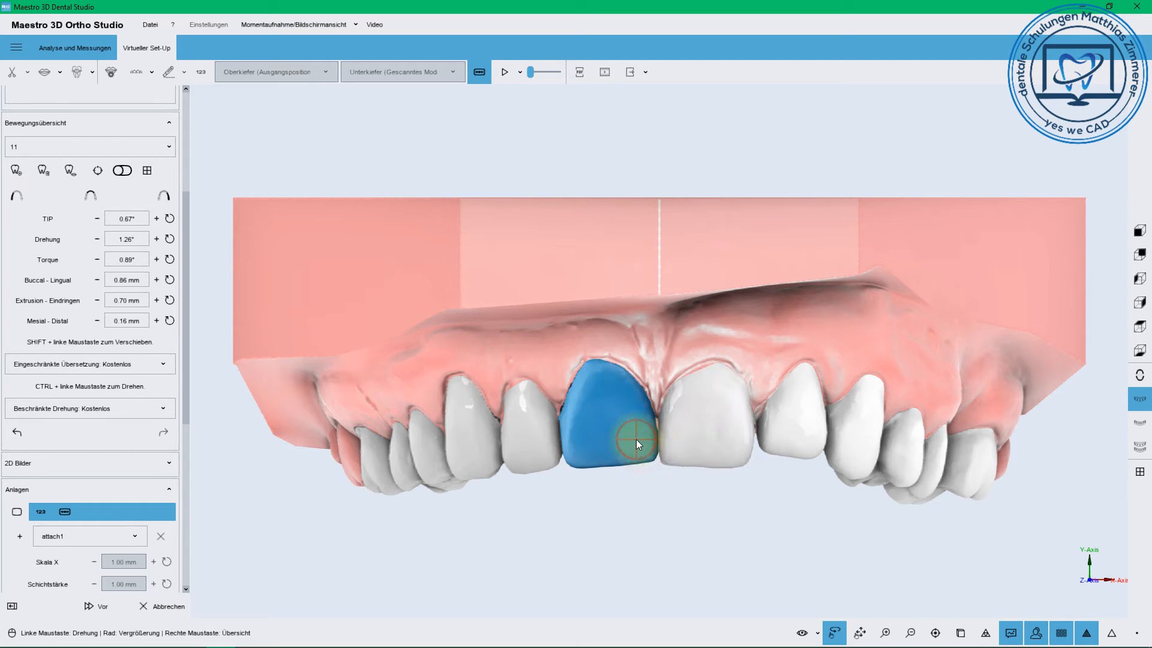
pyautogui.keyDown('shift'); pyautogui.moveTo(593, 377); pyautogui.dragTo(596, 398); pyautogui.keyUp('shift')
# Extrude tooth 22 slightly freehand, and adjust tooth 24 freehand to about 3.84° tip and -2.96° torque.
pyautogui.click(794, 427)
pyautogui.keyDown('shift'); pyautogui.moveTo(795, 428); pyautogui.dragTo(798, 439); pyautogui.keyUp('shift')
pyautogui.click(903, 453)
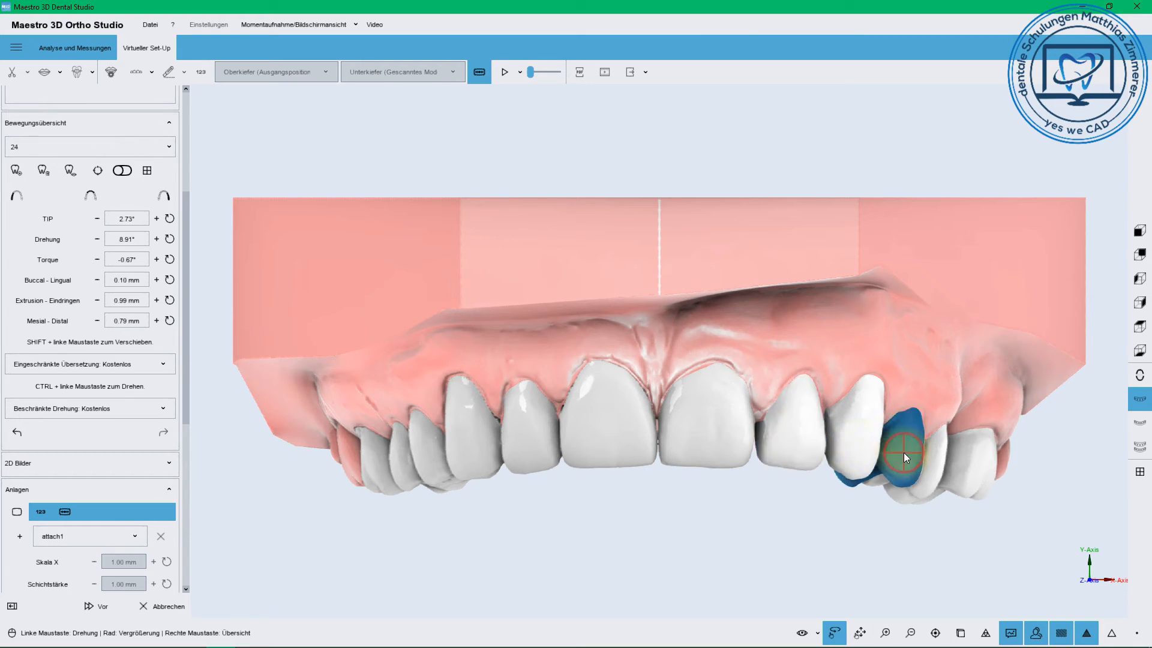
pyautogui.keyDown('shift'); pyautogui.moveTo(904, 452); pyautogui.dragTo(901, 454); pyautogui.keyUp('shift')
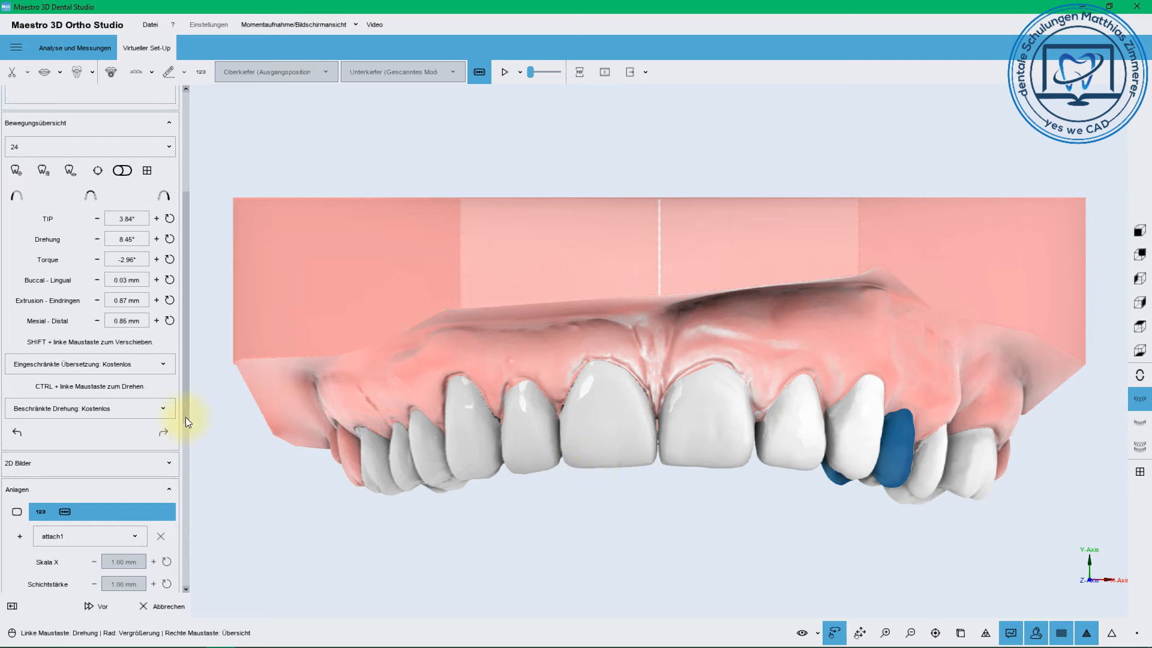
# Add a number label (Etikette) to the buccal surface of tooth 16.
pyautogui.scroll(-5, 185, 417)
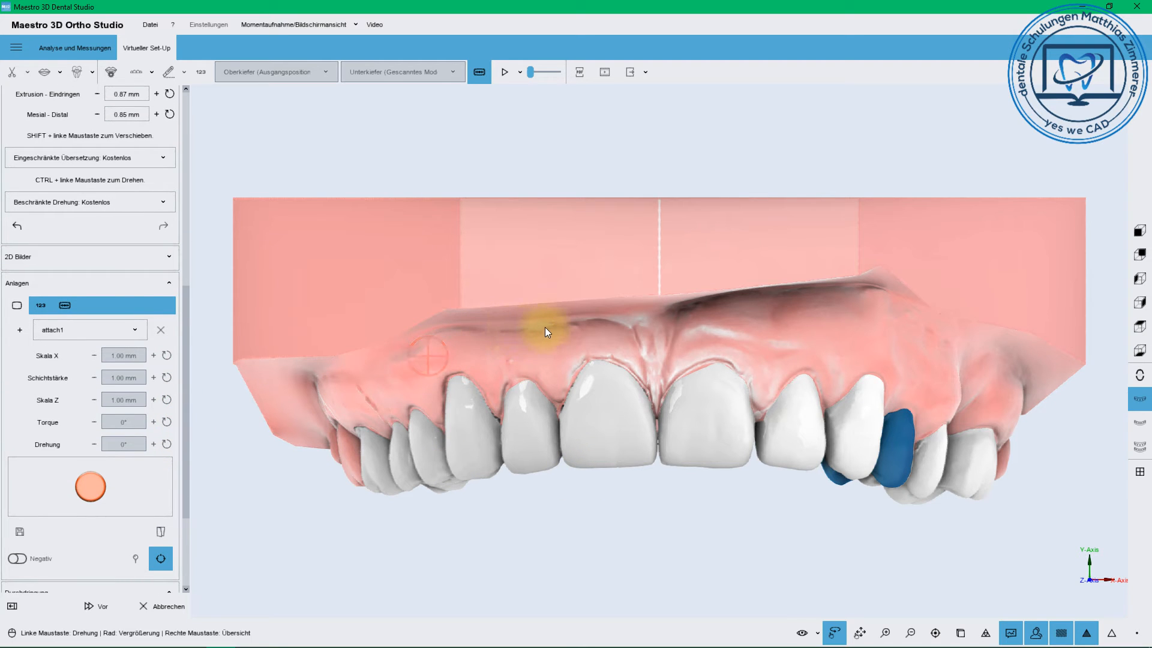
pyautogui.click(40, 304)
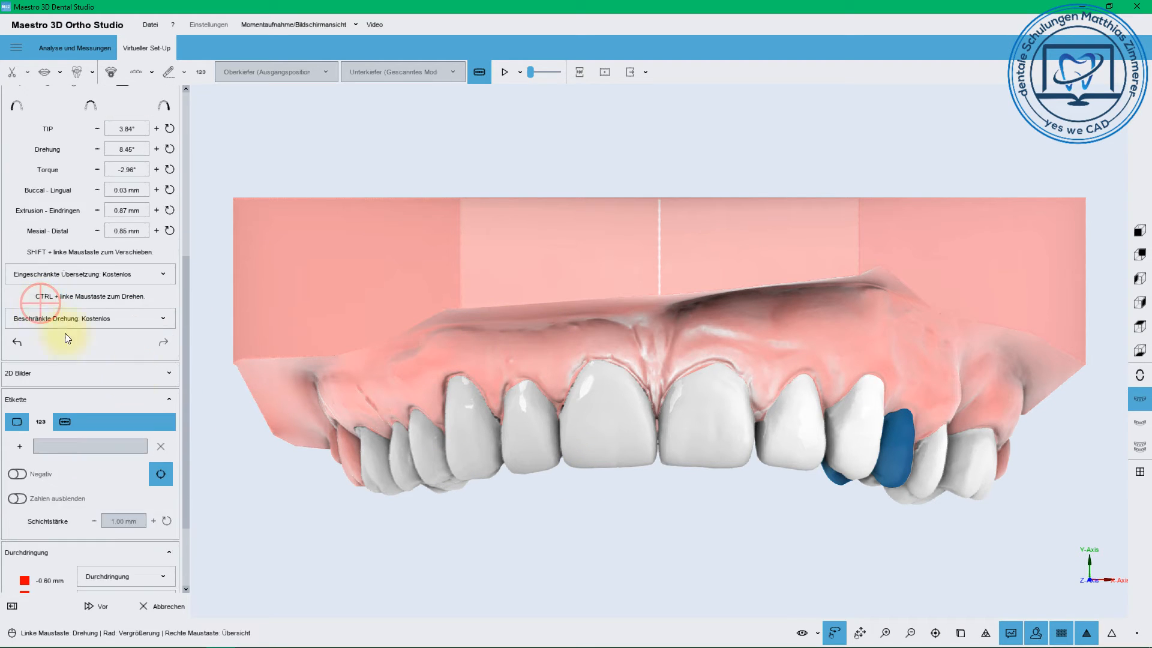
pyautogui.click(485, 368)
pyautogui.moveTo(503, 362)
pyautogui.mouseDown()
pyautogui.moveTo(600, 346)
pyautogui.moveTo(238, 405)
pyautogui.mouseUp()
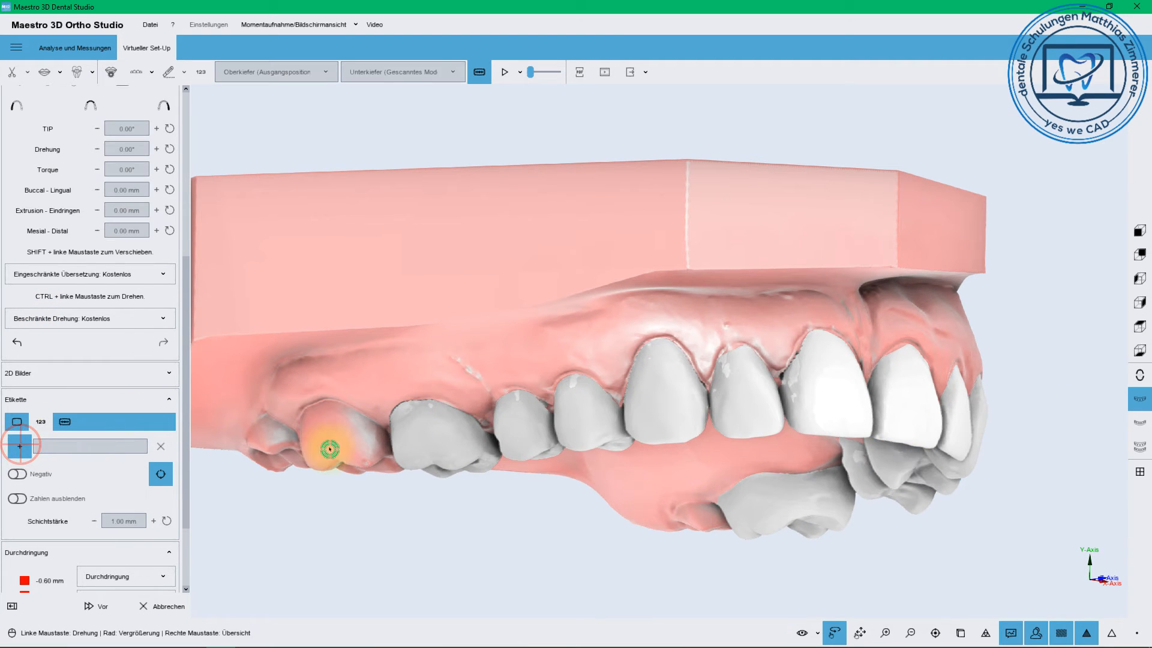
pyautogui.click(419, 433)
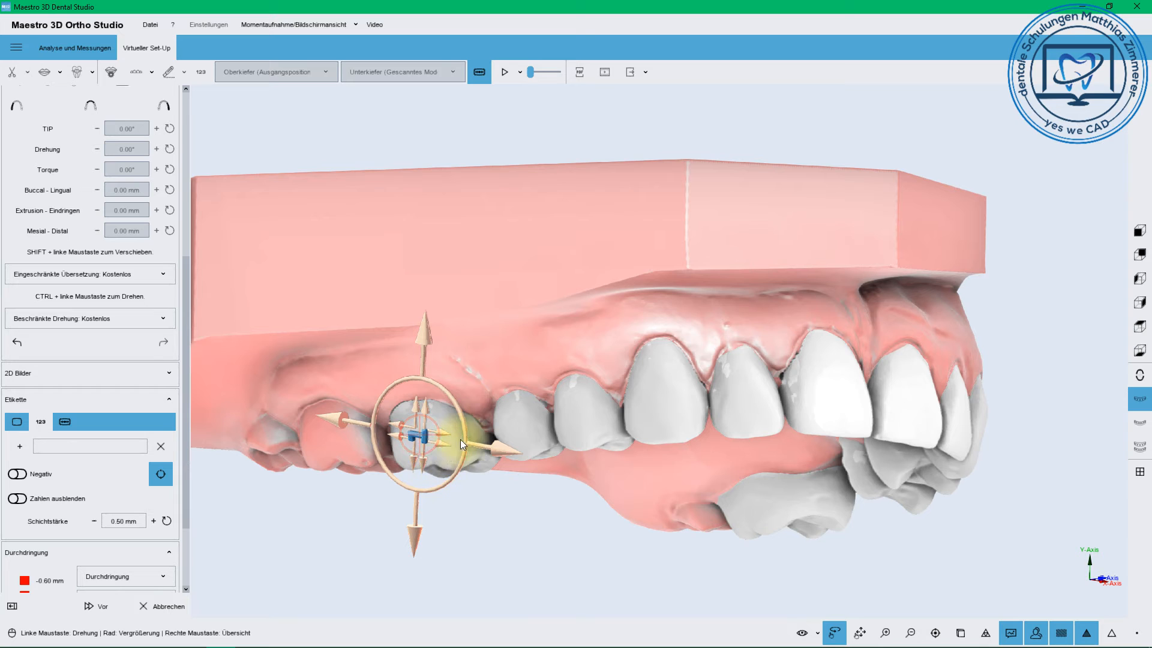
# Rotate the label on tooth 16 upright and set its thickness (Schichtstärke) to 0.60 mm.
pyautogui.moveTo(465, 437)
pyautogui.mouseDown()
pyautogui.moveTo(439, 498)
pyautogui.moveTo(417, 509)
pyautogui.moveTo(444, 439)
pyautogui.mouseUp()
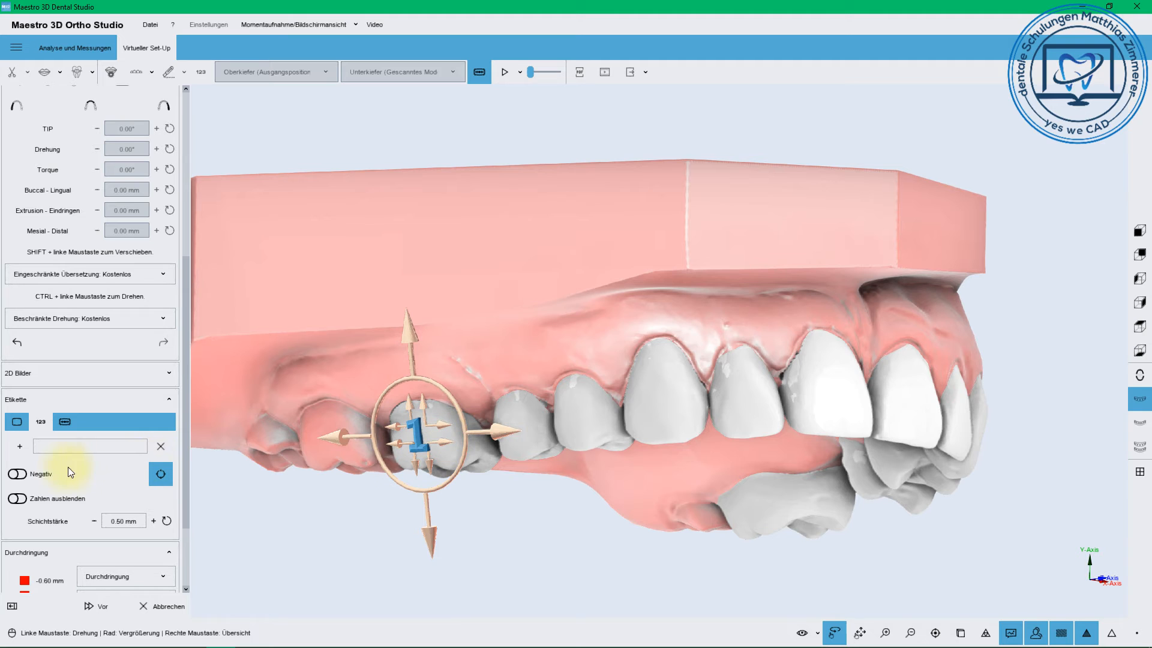
pyautogui.click(153, 521)
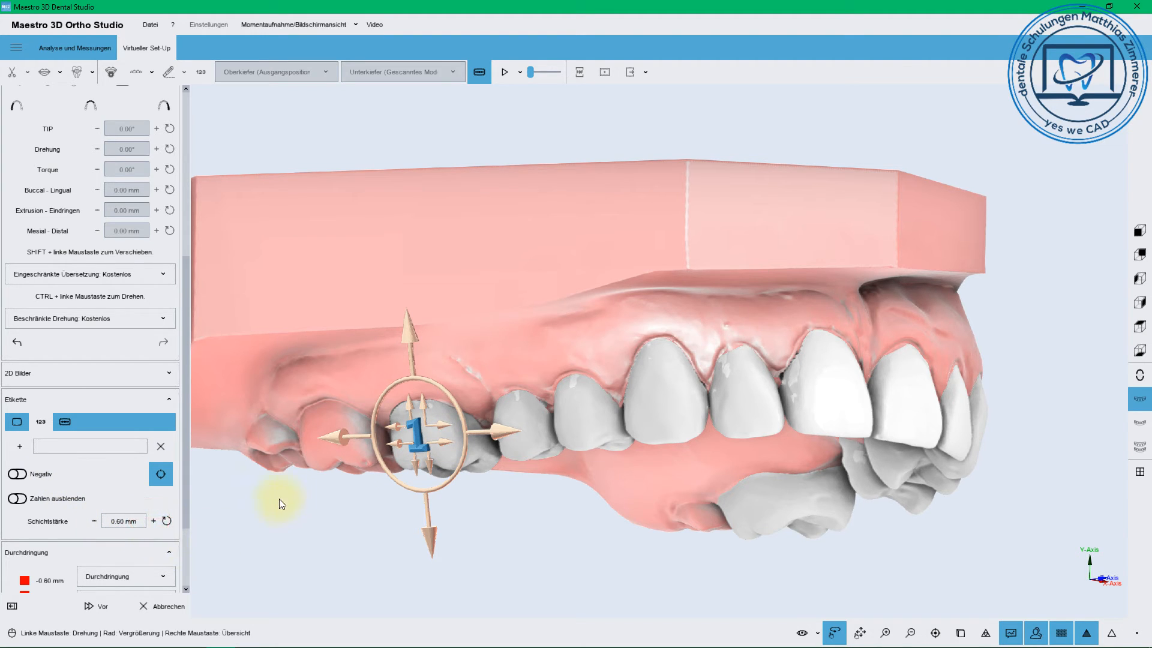
pyautogui.moveTo(431, 380); pyautogui.dragTo(427, 379)
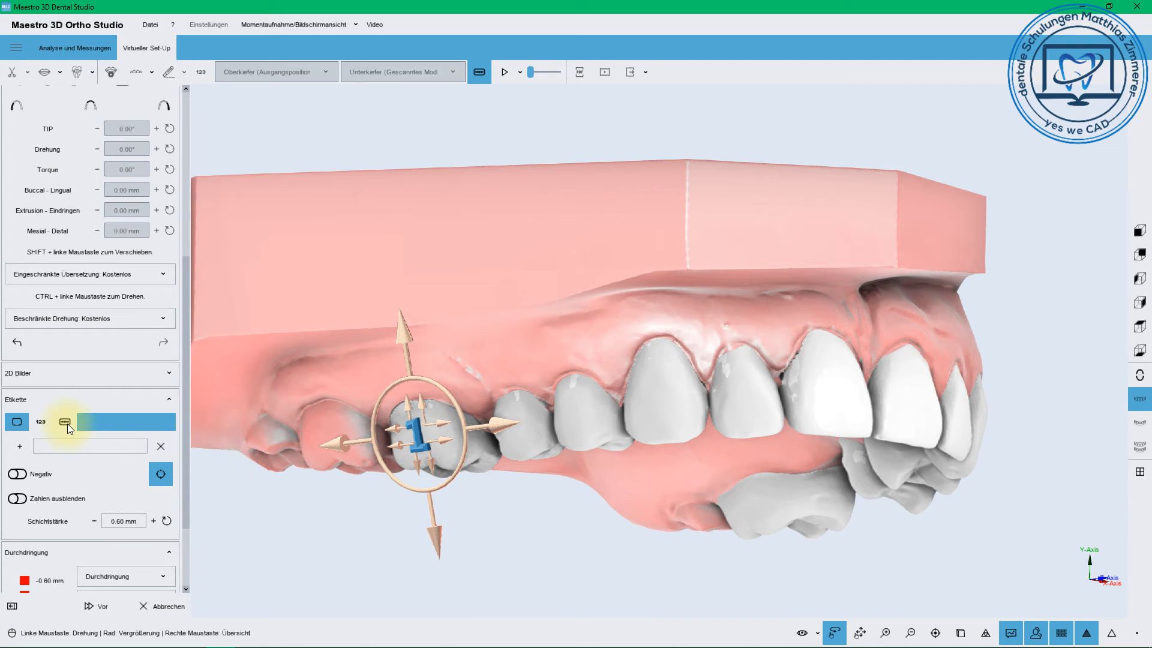
pyautogui.moveTo(499, 363); pyautogui.dragTo(527, 295)
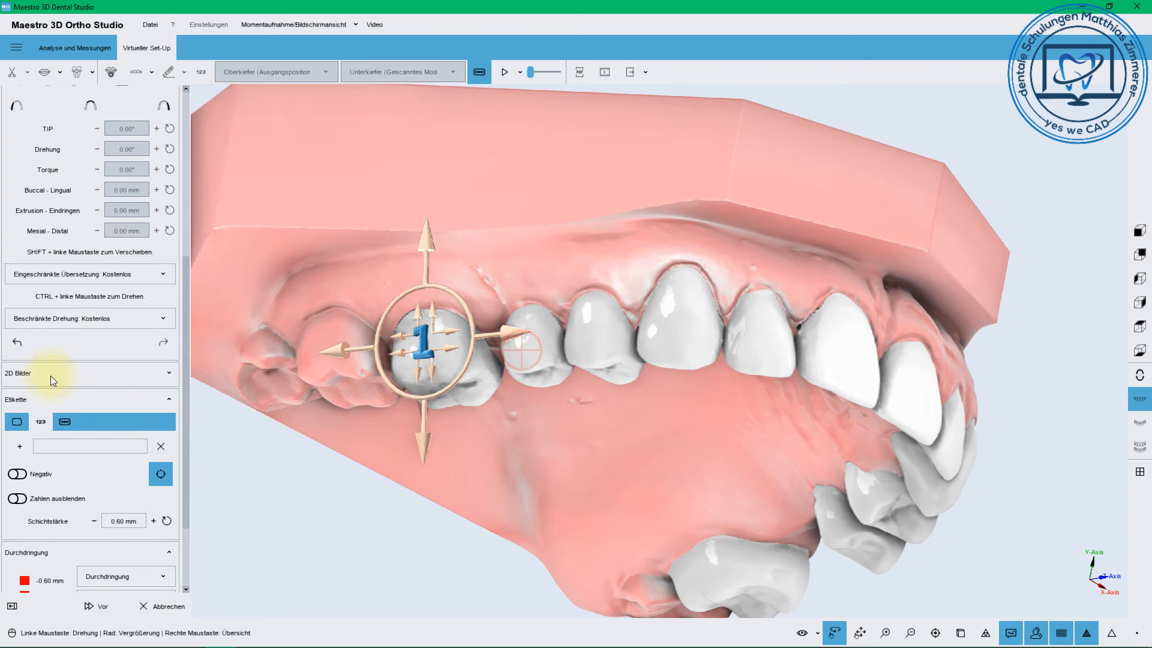
# Open the IPR overview chart and examine the contact values between teeth 15 and 14, 22 and 23, and 23 and 24.
pyautogui.click(64, 422)
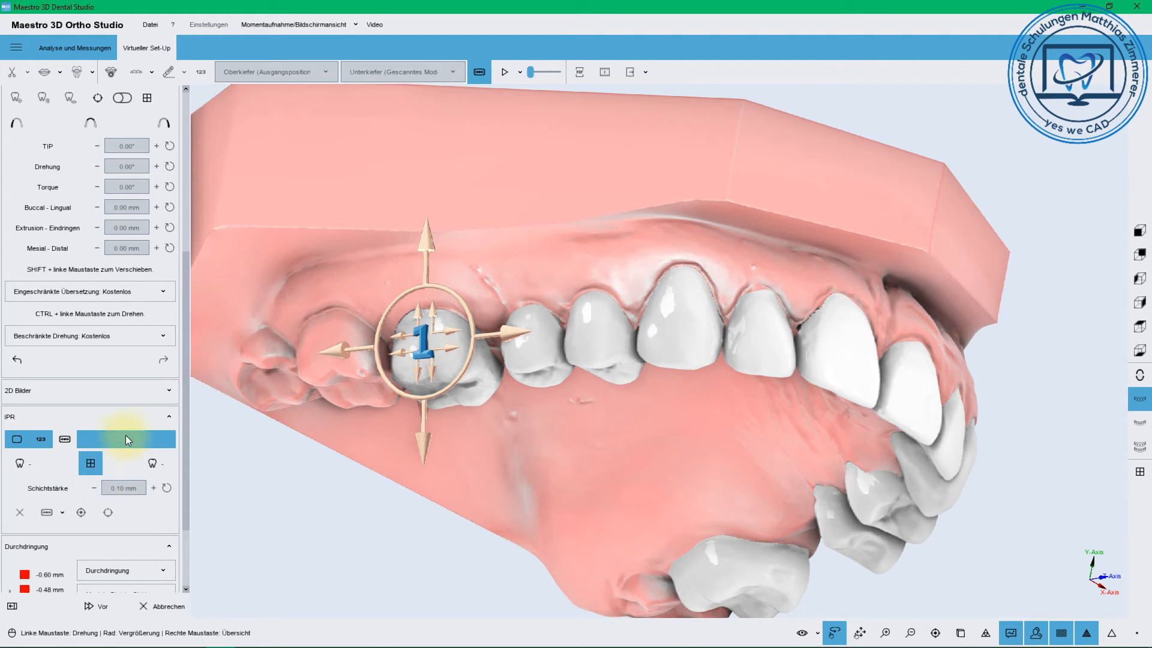
pyautogui.click(537, 344)
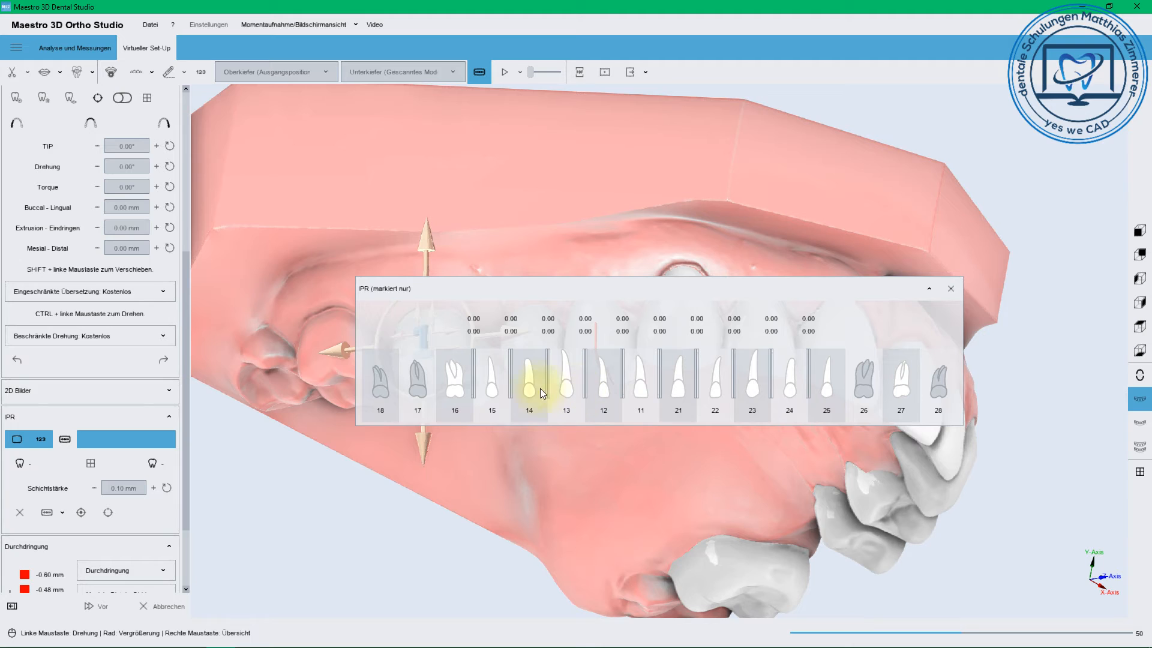
pyautogui.click(511, 319)
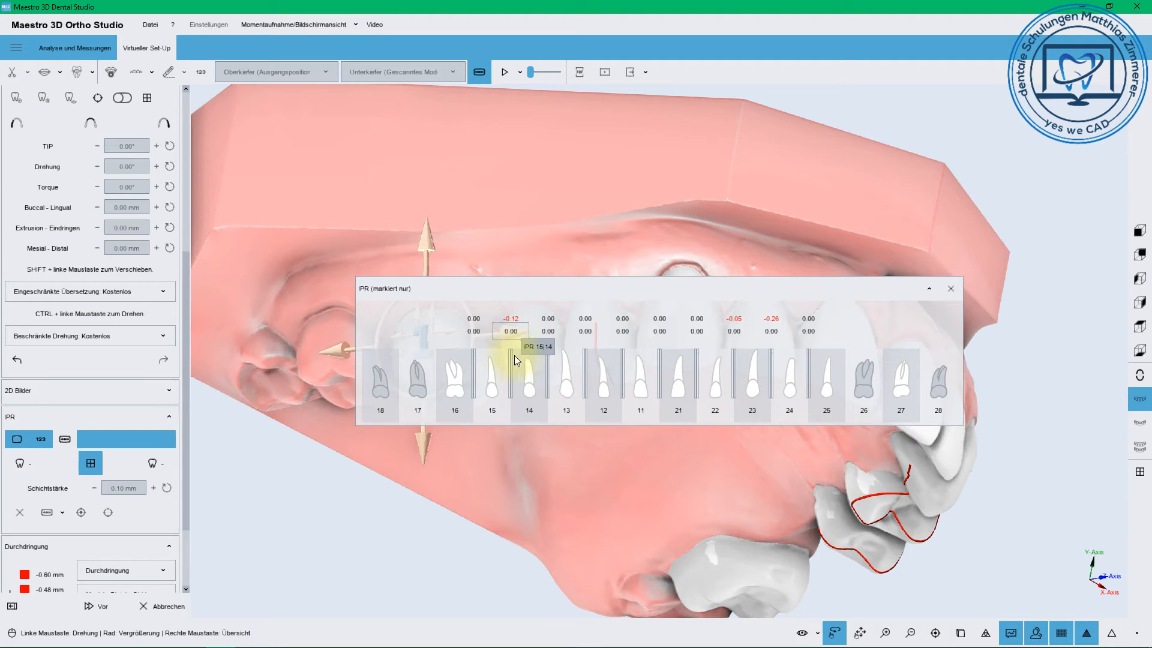
pyautogui.click(511, 318)
pyautogui.click(513, 331)
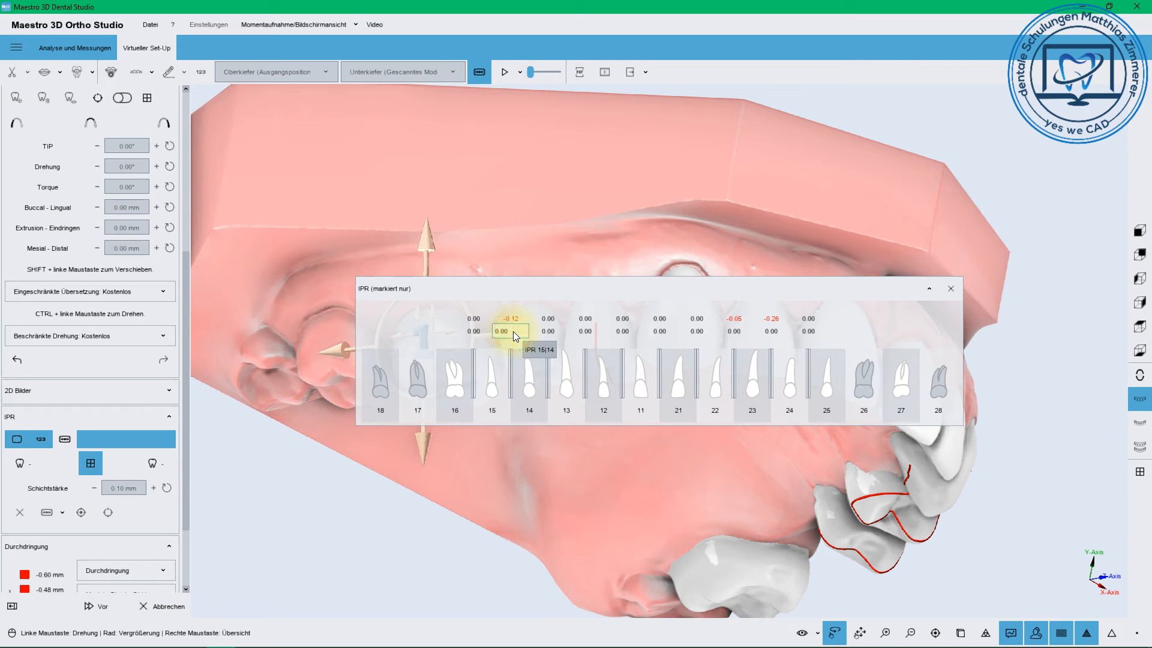
pyautogui.click(525, 373)
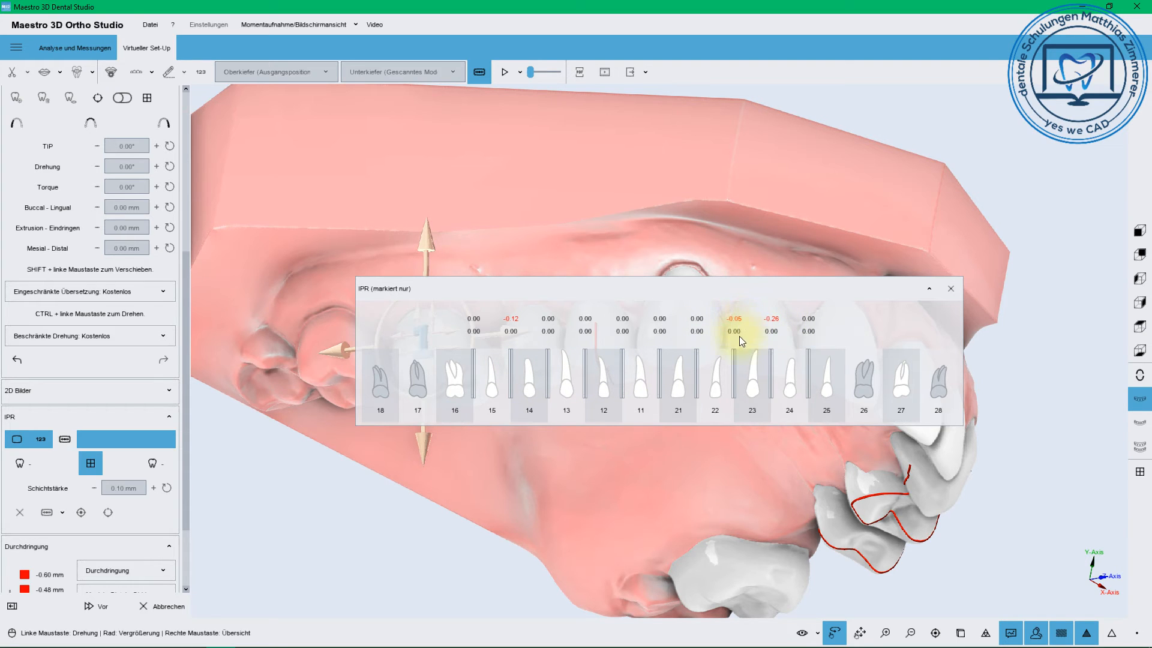
pyautogui.click(752, 373)
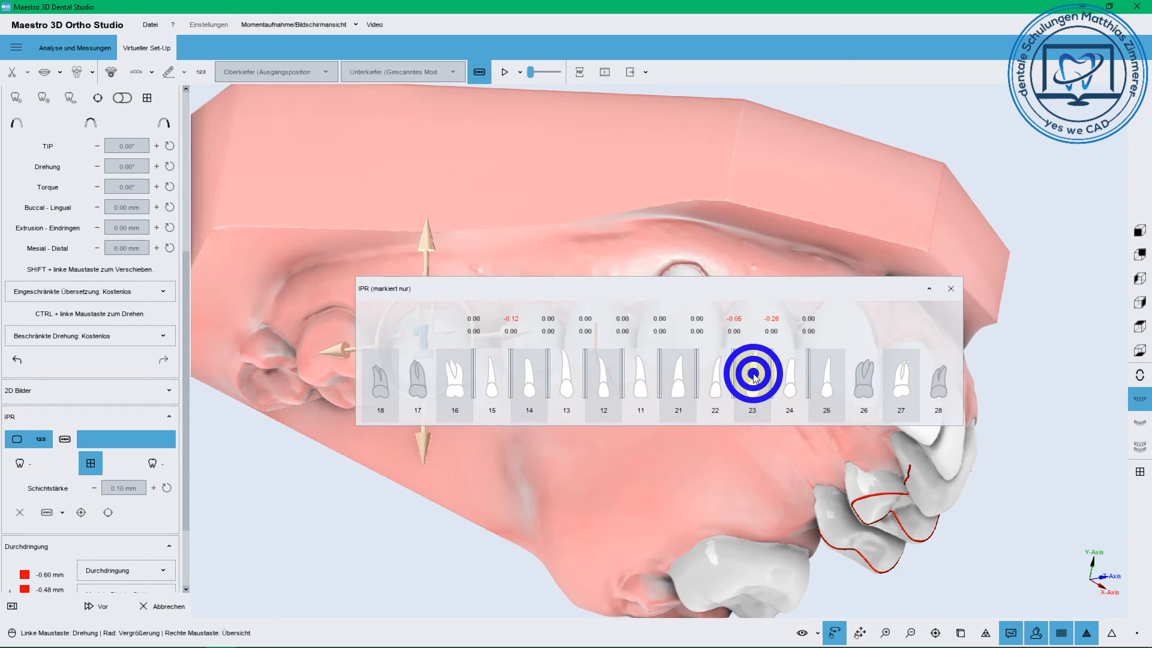
# Move the IPR chart clear of the upper arch and turn the model to an occlusal view.
pyautogui.click(736, 316)
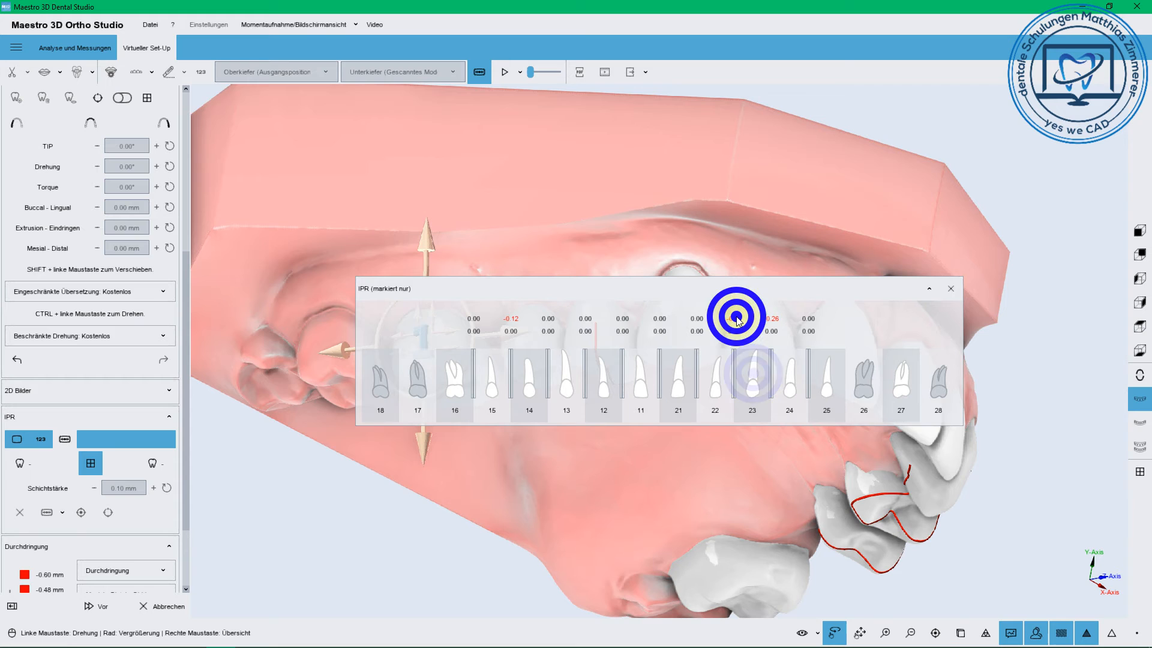
pyautogui.click(735, 373)
pyautogui.rightClick(735, 373)
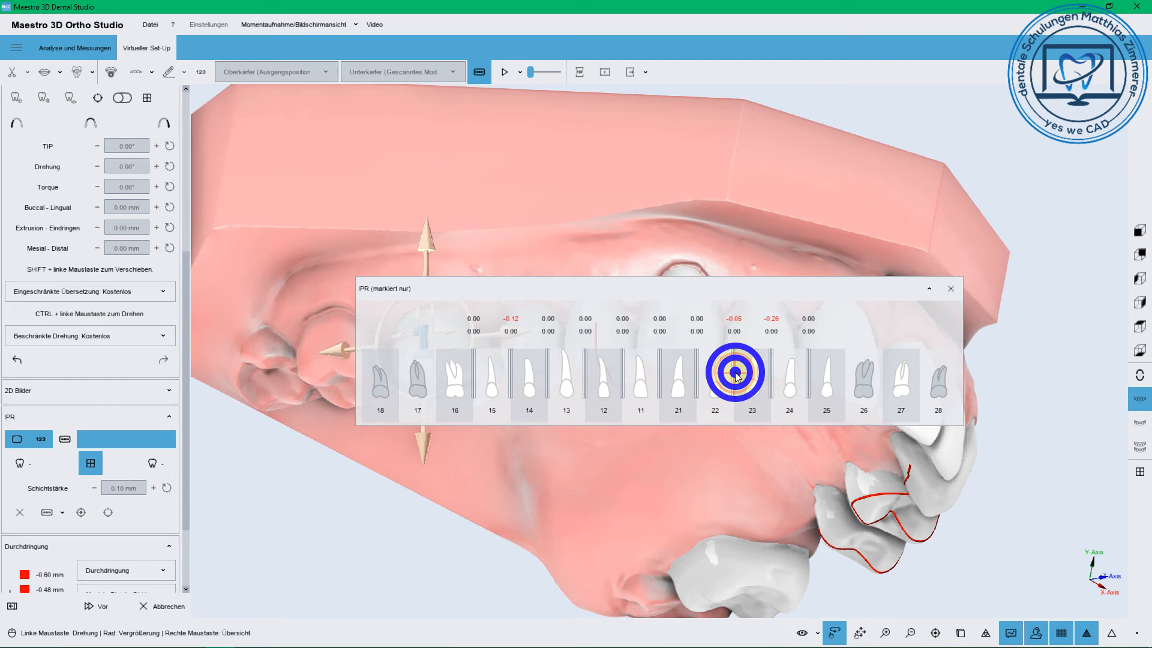
pyautogui.click(712, 285)
pyautogui.moveTo(692, 280); pyautogui.dragTo(656, 264)
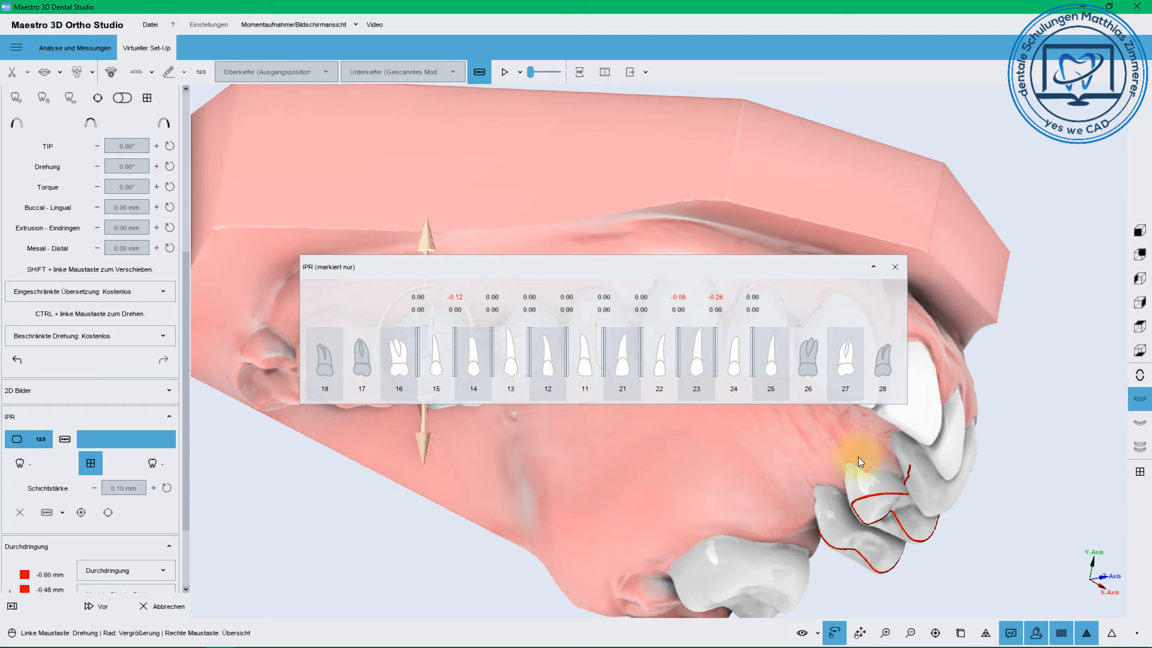
pyautogui.moveTo(859, 457); pyautogui.dragTo(835, 454, button='right')
pyautogui.moveTo(683, 267); pyautogui.dragTo(690, 100)
pyautogui.moveTo(657, 294); pyautogui.dragTo(677, 376)
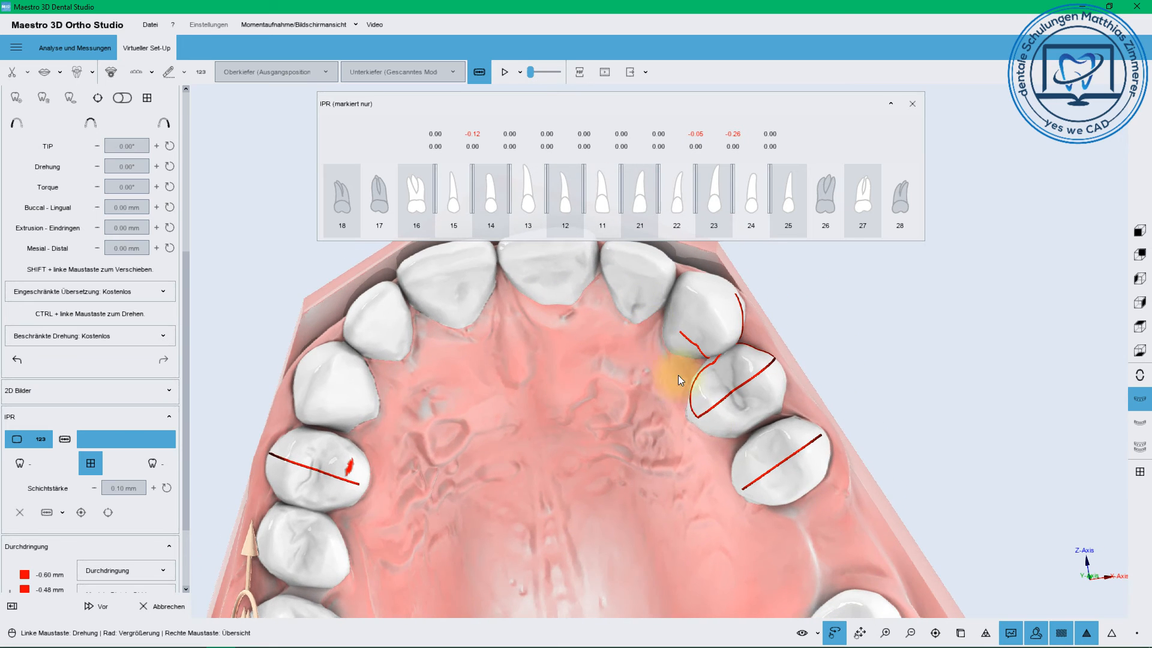
# Shift tooth 24 freehand to about 0.27 mm mesial-distal and 0.21 mm buccal-lingual, and tooth 25 to about 0.66 mm mesial-distal.
pyautogui.click(766, 444)
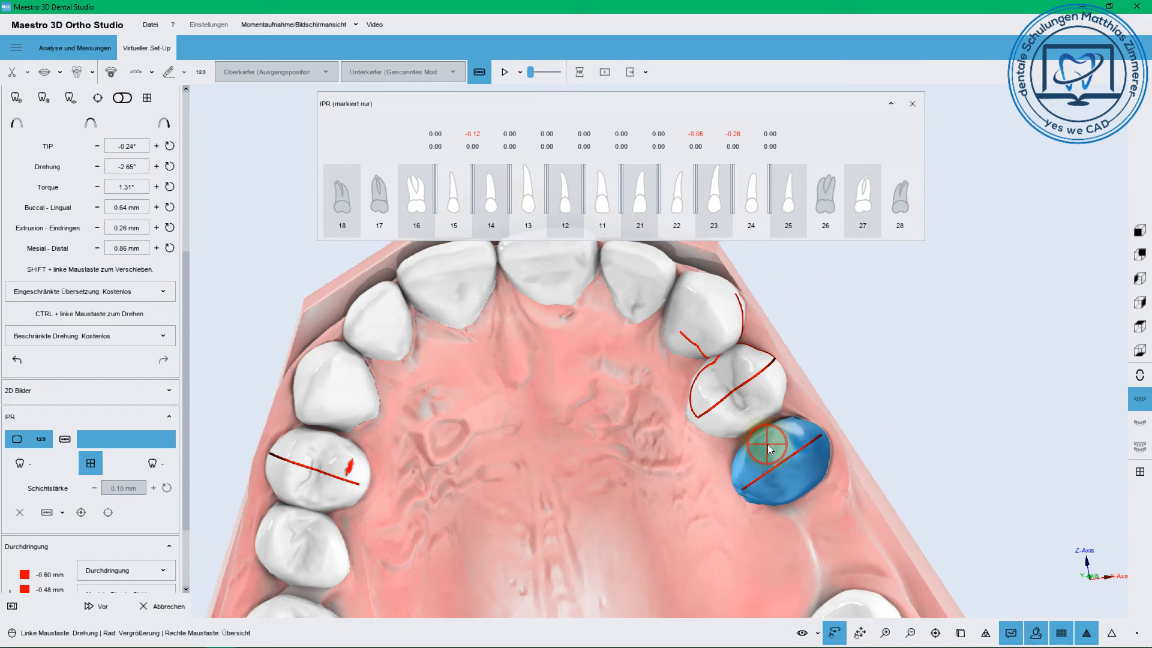
pyautogui.click(745, 413)
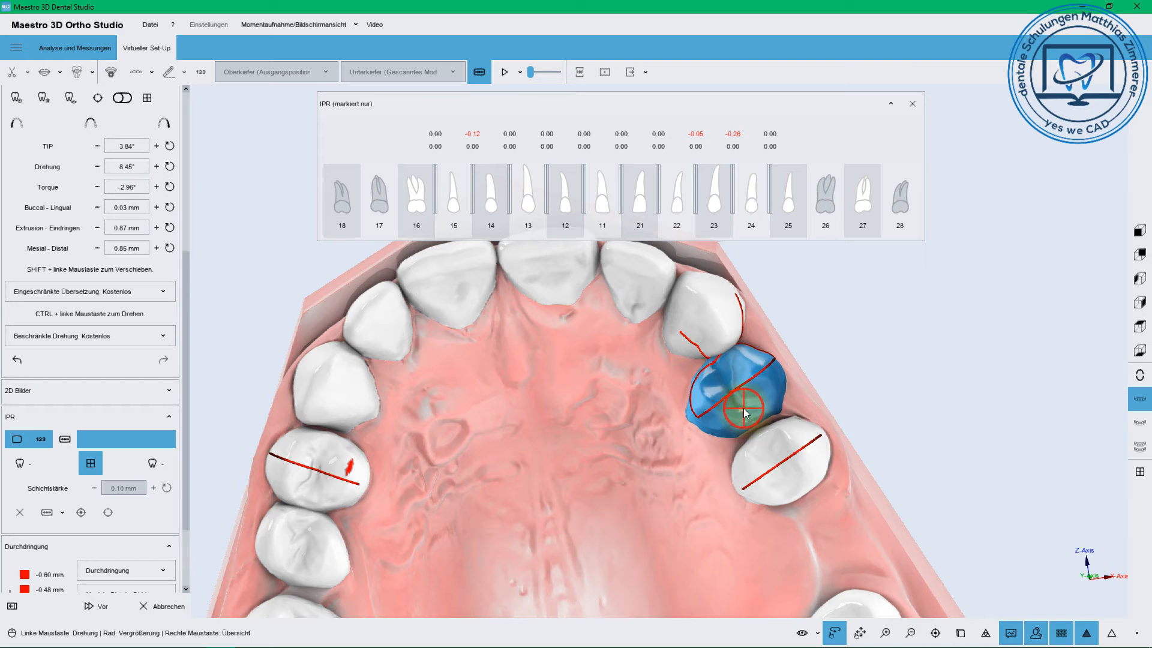
pyautogui.keyDown('shift'); pyautogui.moveTo(744, 409); pyautogui.dragTo(750, 412); pyautogui.keyUp('shift')
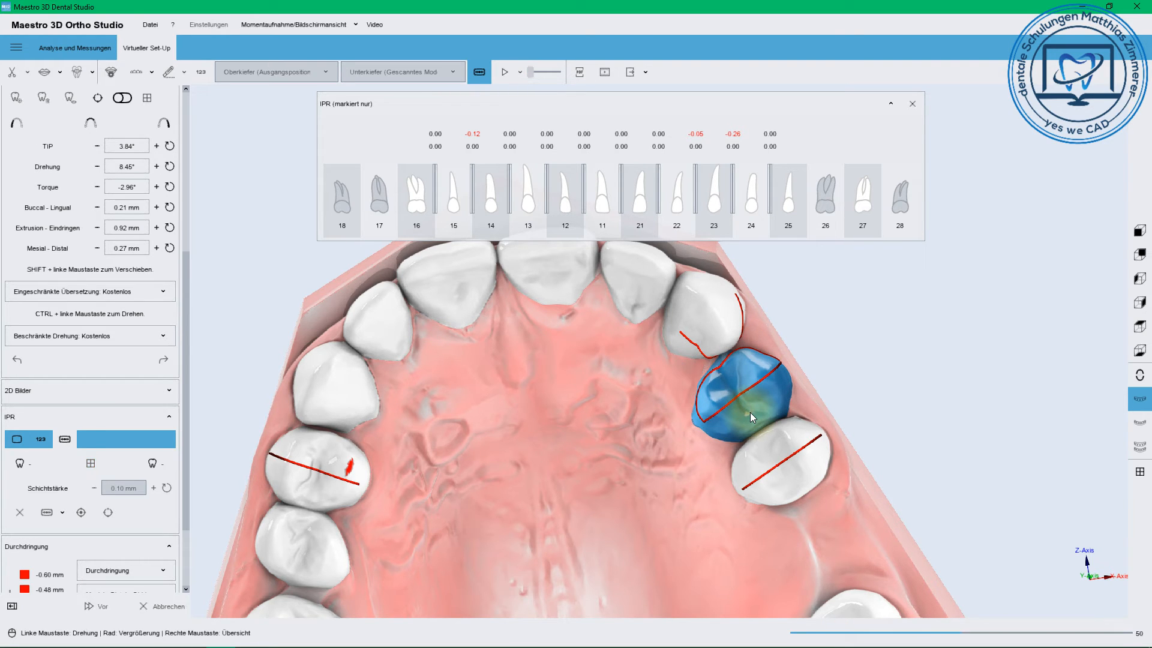
pyautogui.click(783, 436)
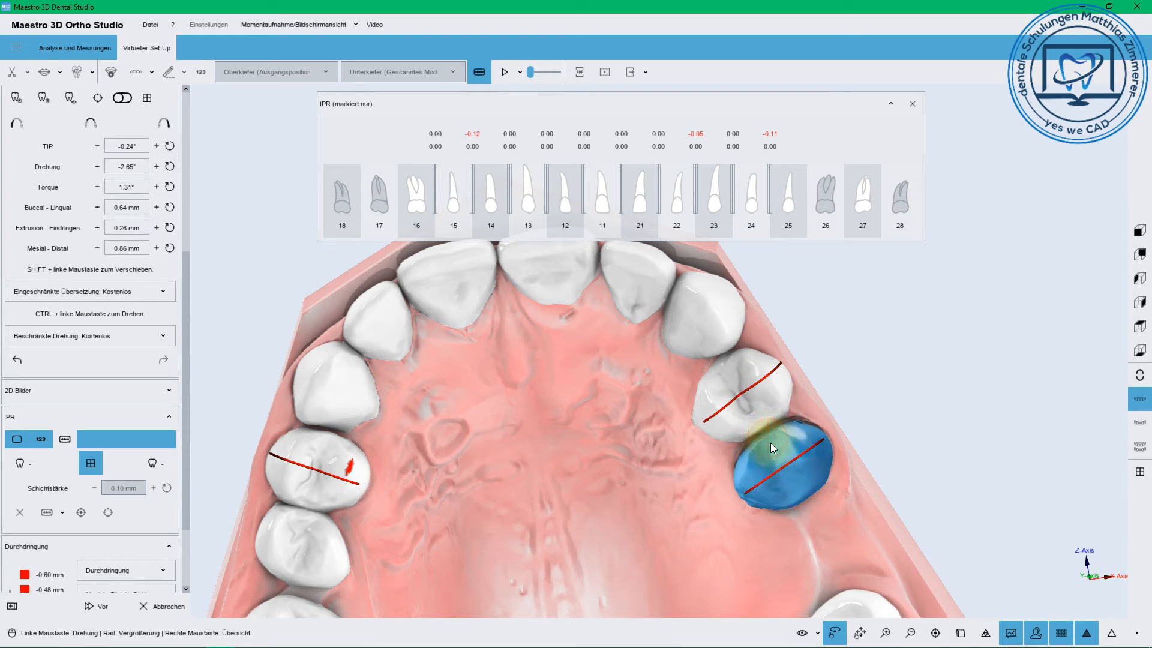
pyautogui.keyDown('shift'); pyautogui.moveTo(768, 441); pyautogui.dragTo(769, 443); pyautogui.keyUp('shift')
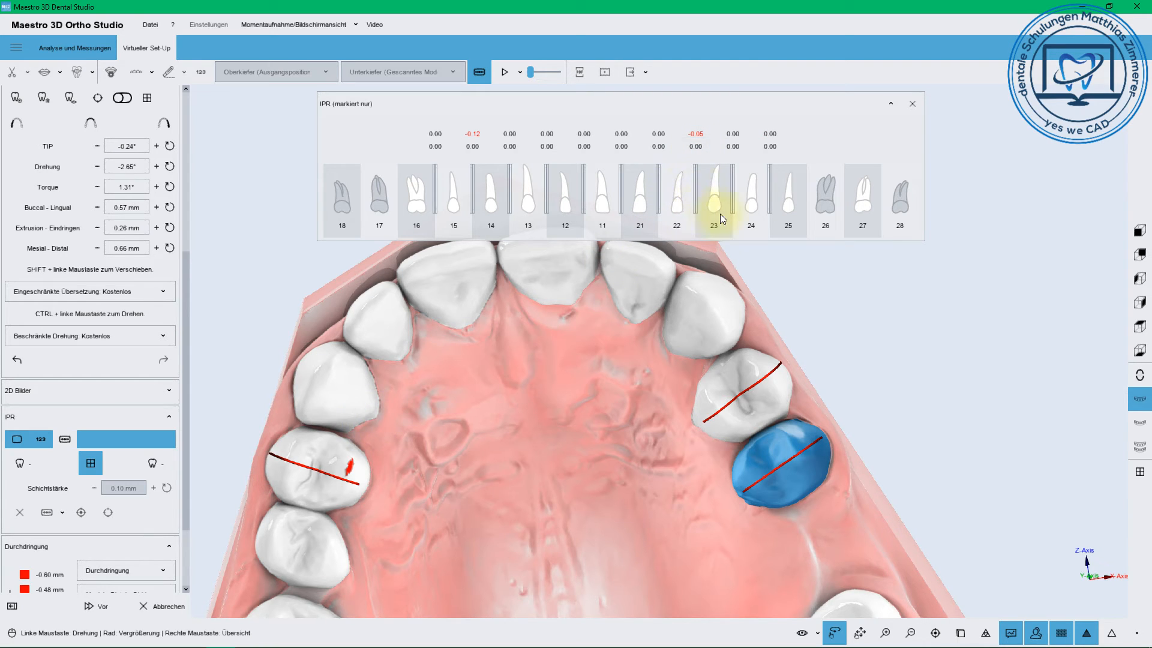
# Shift tooth 23 freehand to about 1.27 mm mesial-distal, and tooth 15 to about 0.74 mm mesial-distal.
pyautogui.click(679, 307)
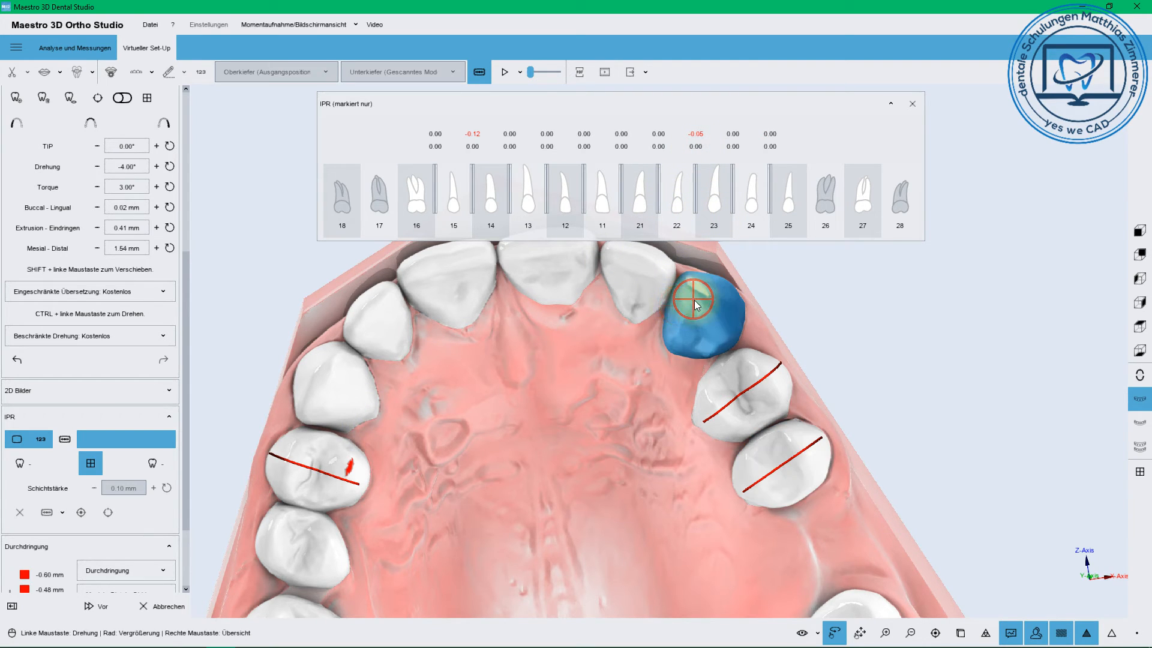
pyautogui.keyDown('shift'); pyautogui.moveTo(694, 303); pyautogui.dragTo(695, 305); pyautogui.keyUp('shift')
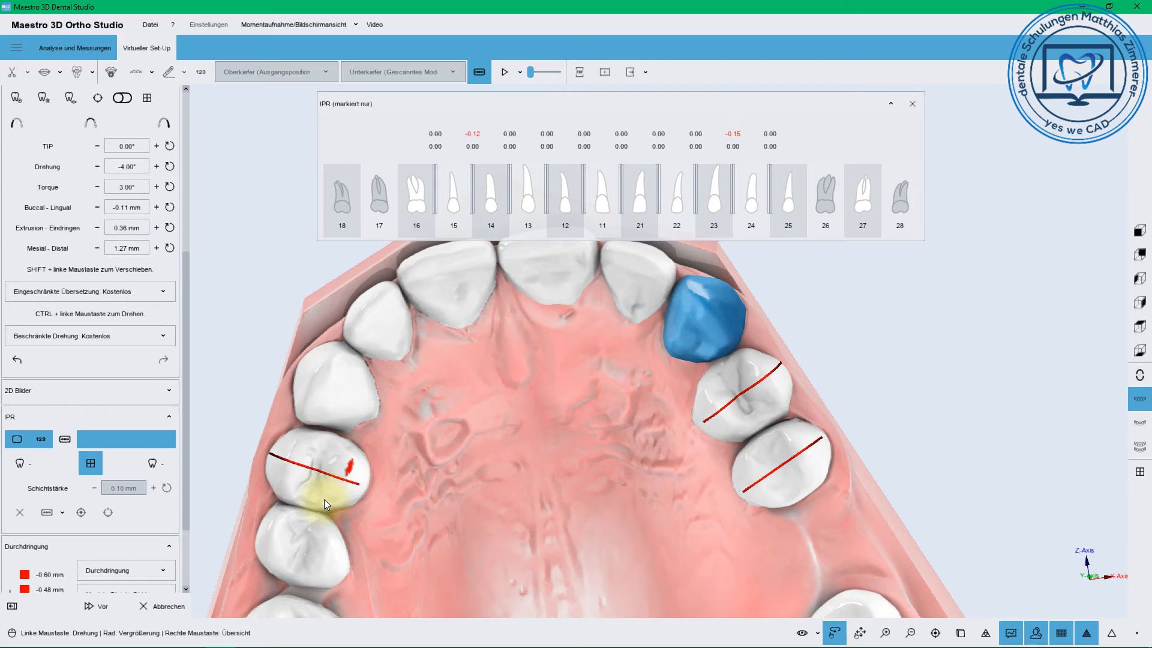
pyautogui.click(294, 531)
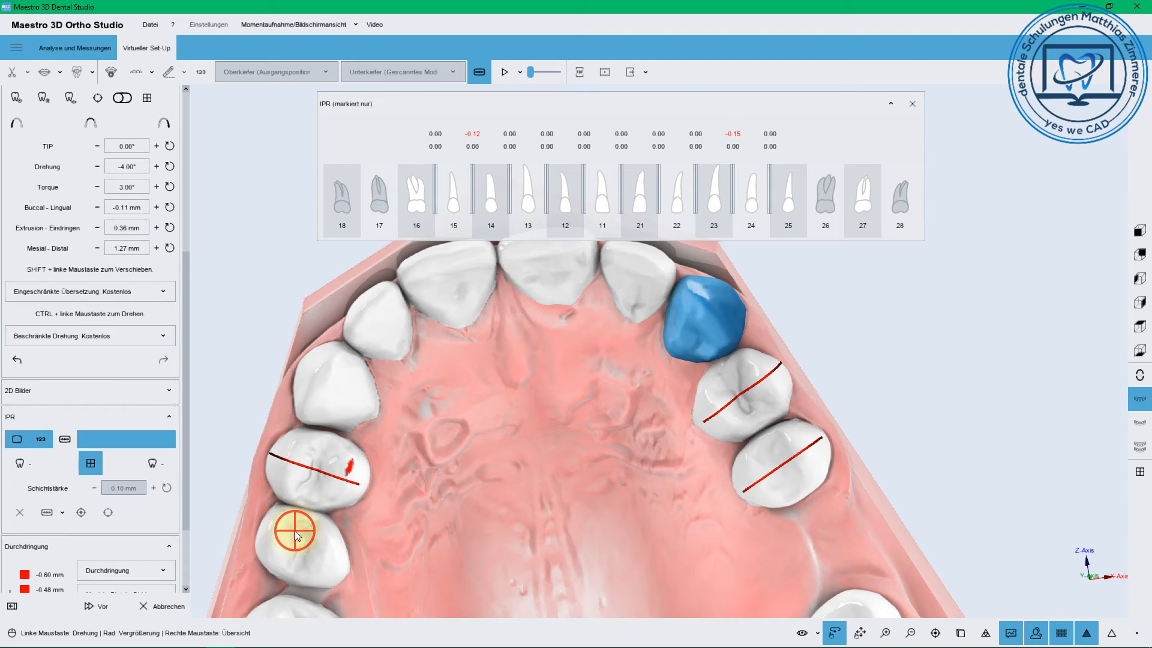
pyautogui.keyDown('shift'); pyautogui.moveTo(293, 530); pyautogui.dragTo(293, 535); pyautogui.keyUp('shift')
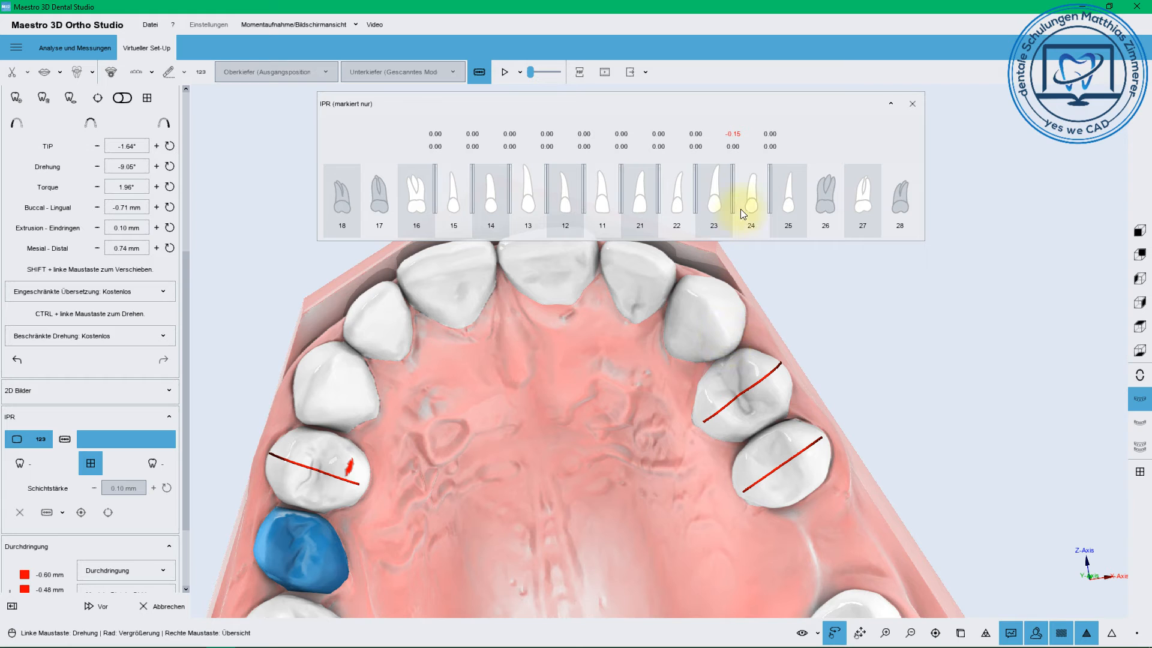
# Examine the contact and IPR values between teeth 23 and 24 in the IPR chart, and close the chart.
pyautogui.click(729, 134)
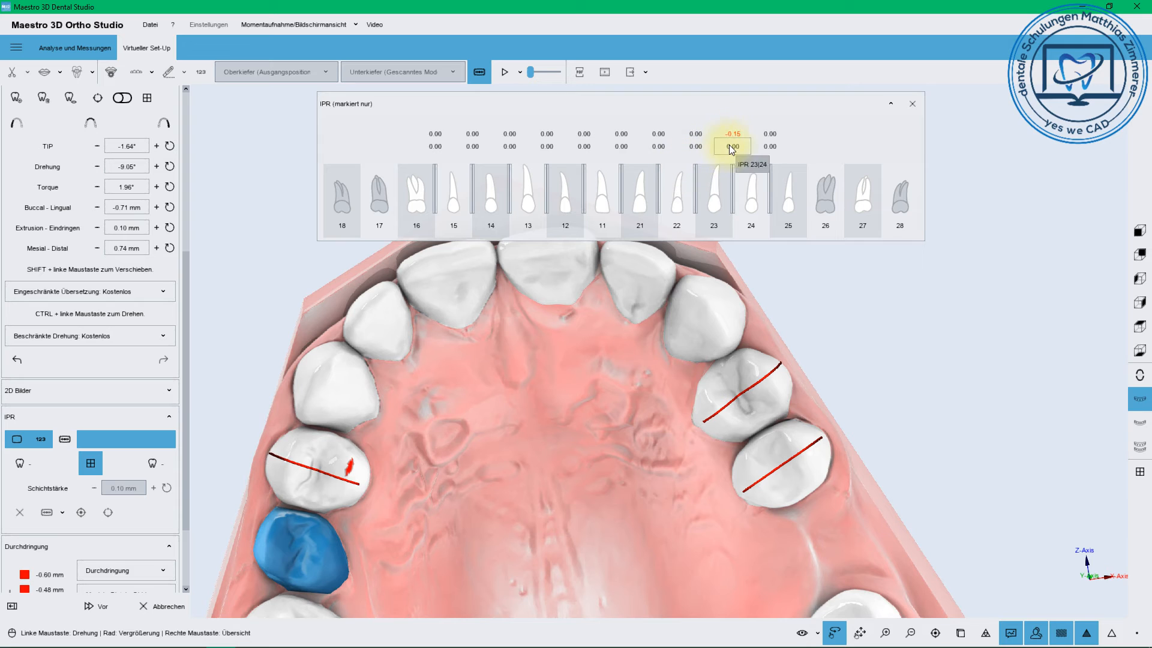
pyautogui.click(750, 195)
pyautogui.rightClick(750, 194)
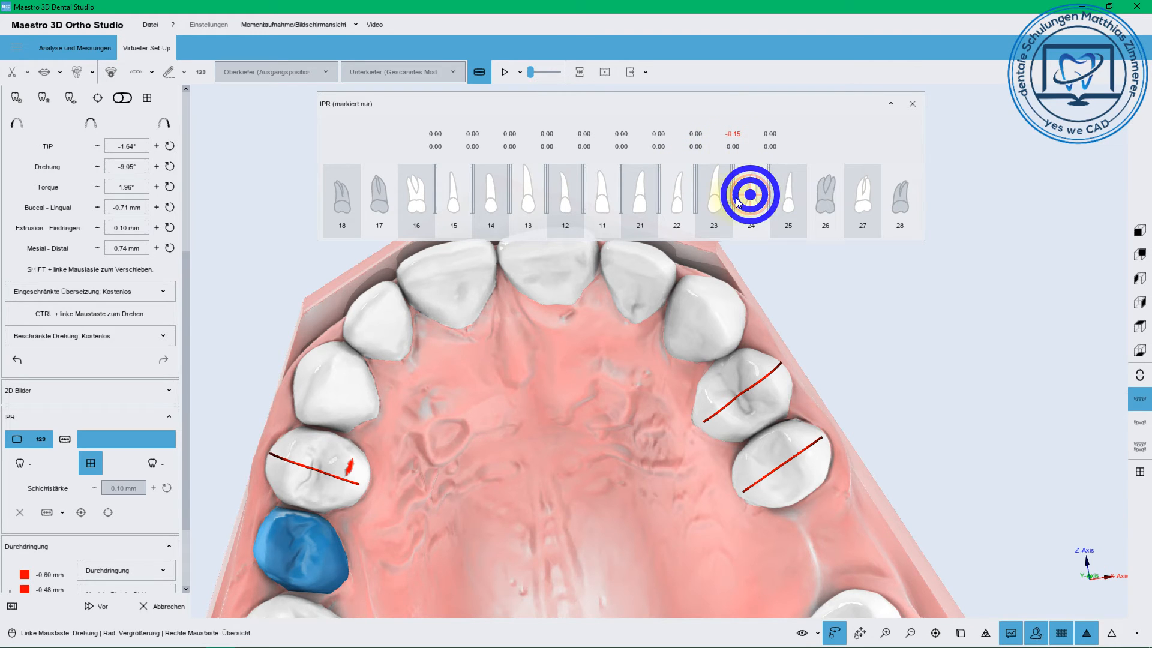
pyautogui.rightClick(732, 198)
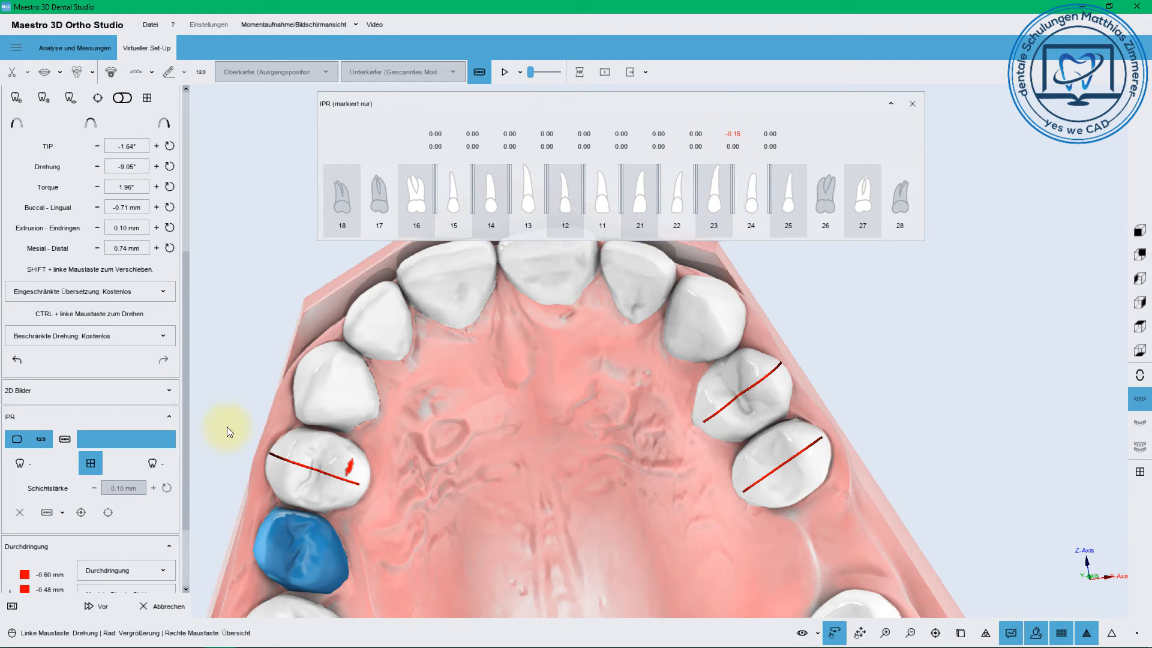
pyautogui.click(150, 463)
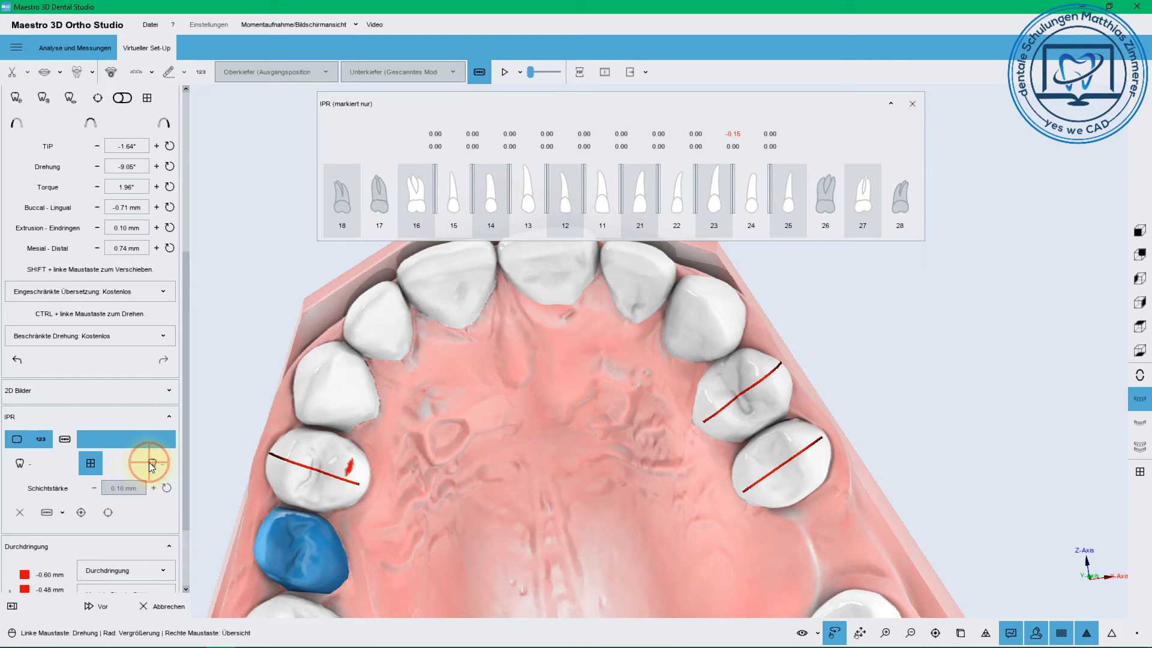
pyautogui.click(911, 105)
pyautogui.rightClick(727, 432)
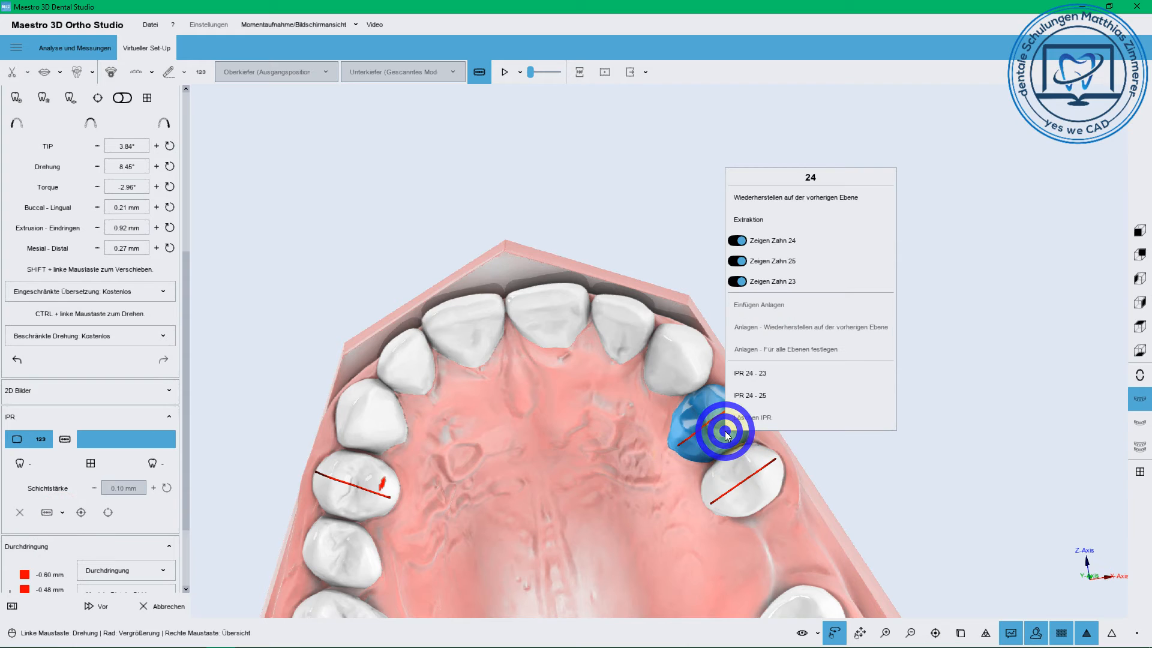
pyautogui.click(749, 396)
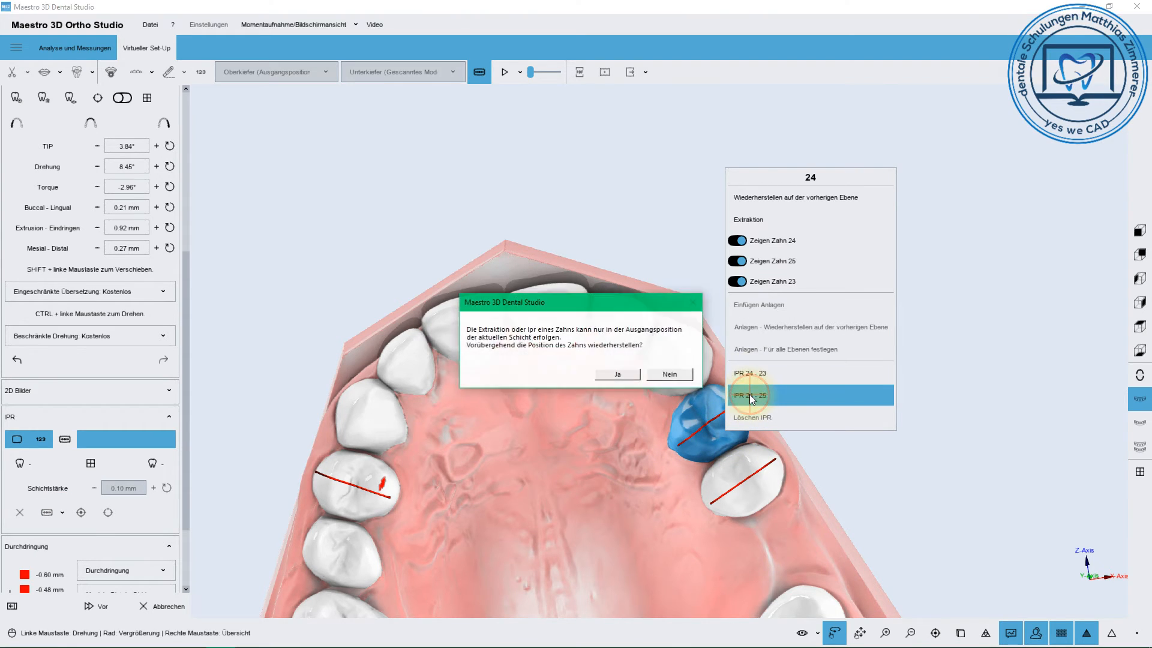
pyautogui.click(674, 372)
pyautogui.rightClick(714, 413)
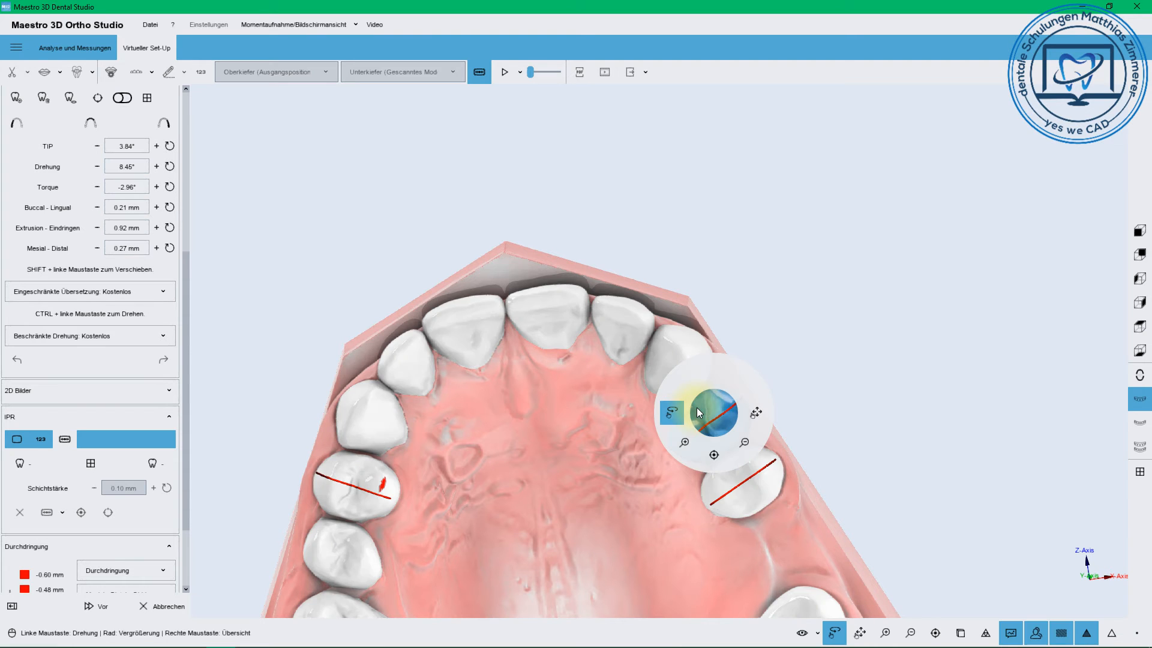
pyautogui.click(890, 356)
pyautogui.moveTo(828, 417); pyautogui.dragTo(791, 402, button='right')
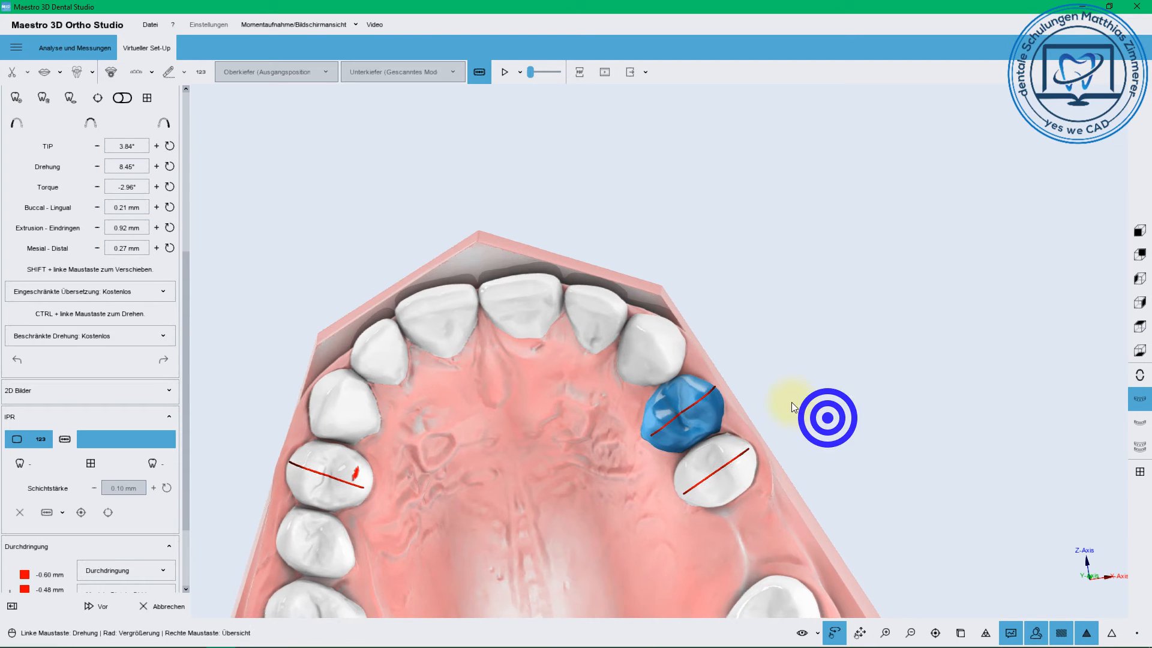
# Start an IPR between teeth 24 and 23, temporarily restoring the tooth's starting position, and inspect the cutting plane.
pyautogui.rightClick(678, 417)
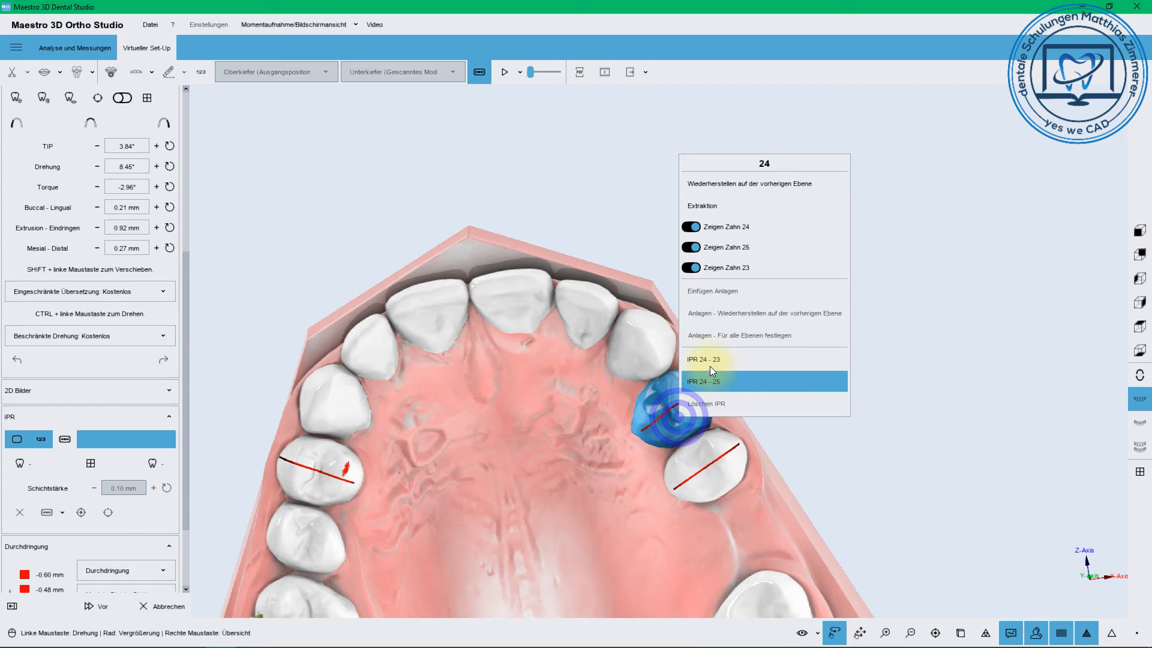
pyautogui.click(711, 362)
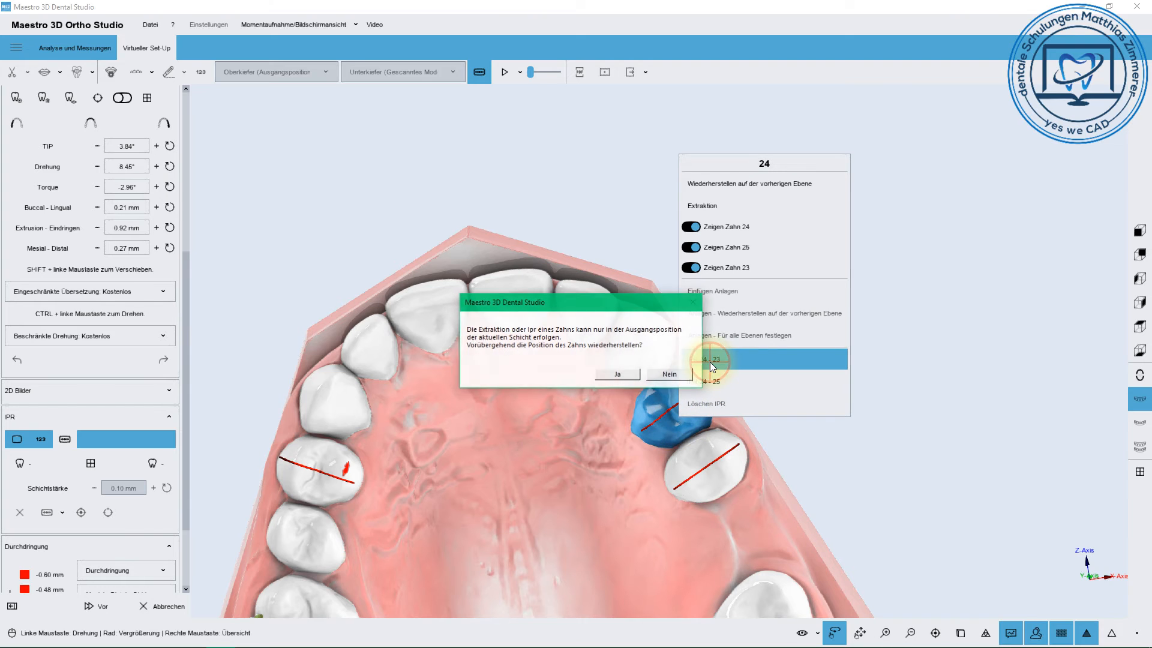
pyautogui.click(618, 374)
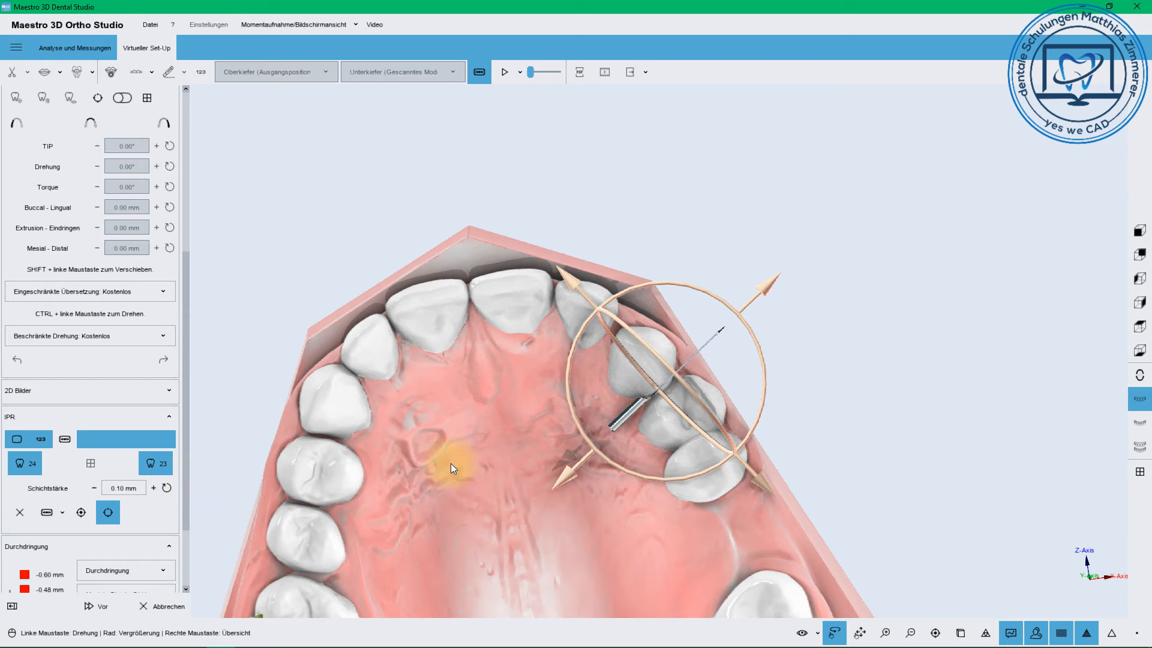
pyautogui.moveTo(542, 453); pyautogui.dragTo(499, 405)
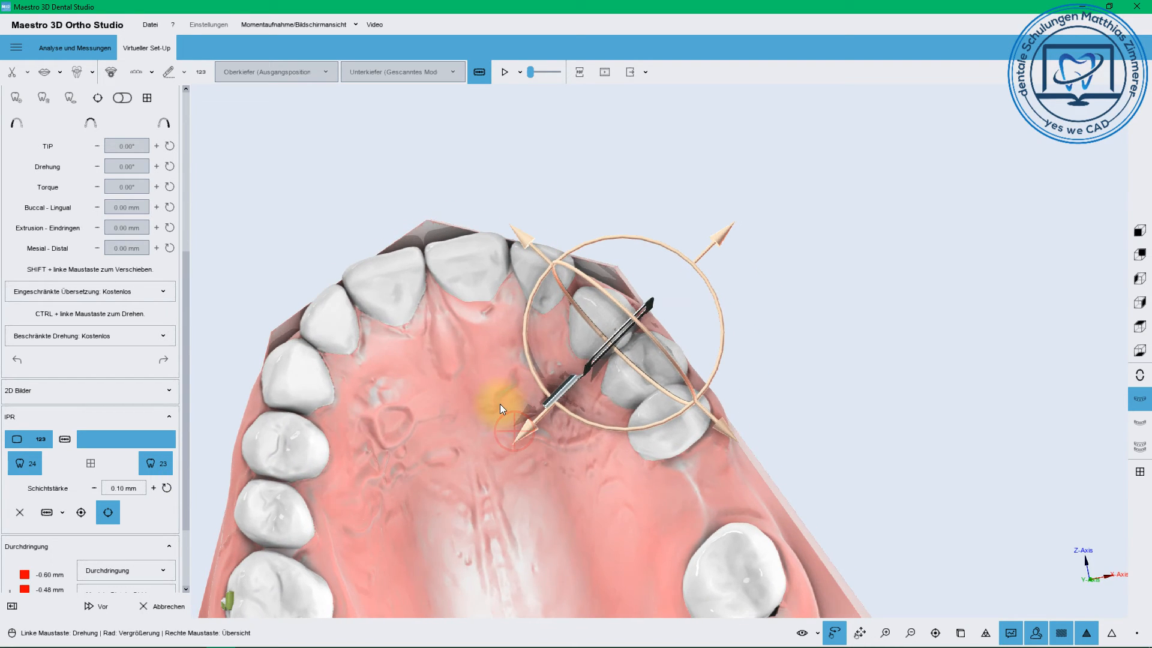
pyautogui.moveTo(721, 427); pyautogui.dragTo(724, 430)
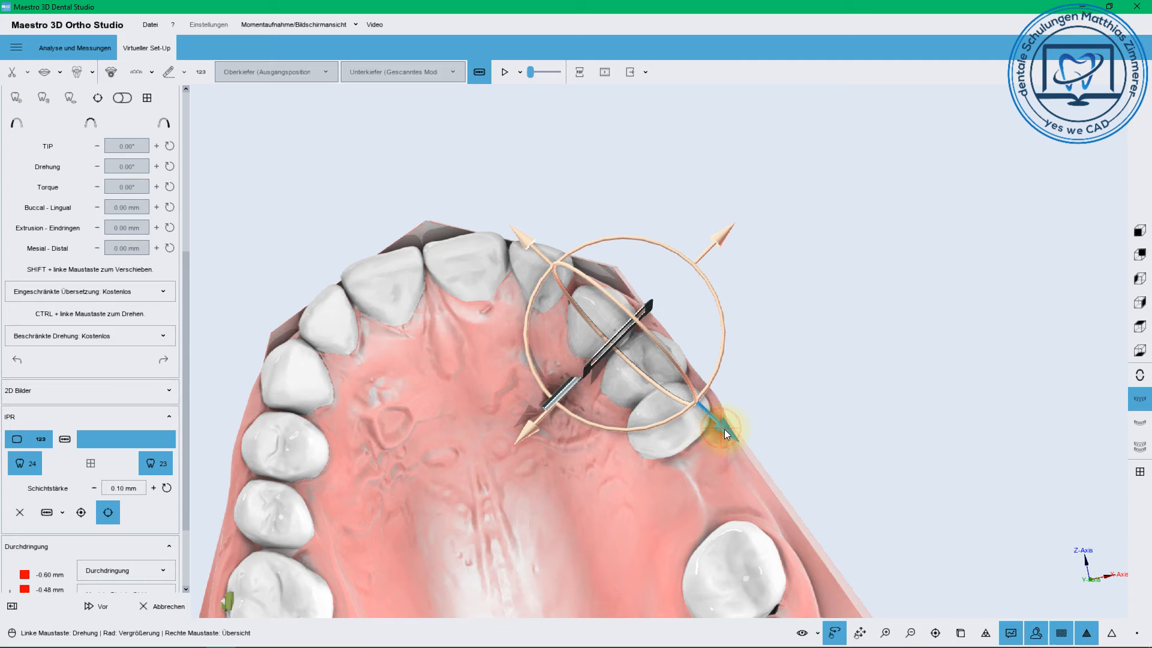
# Set the IPR thickness (Schichtstärke) between teeth 24 and 23 to 0.15 mm, apply it, and check the contact in the IPR chart.
pyautogui.click(153, 489)
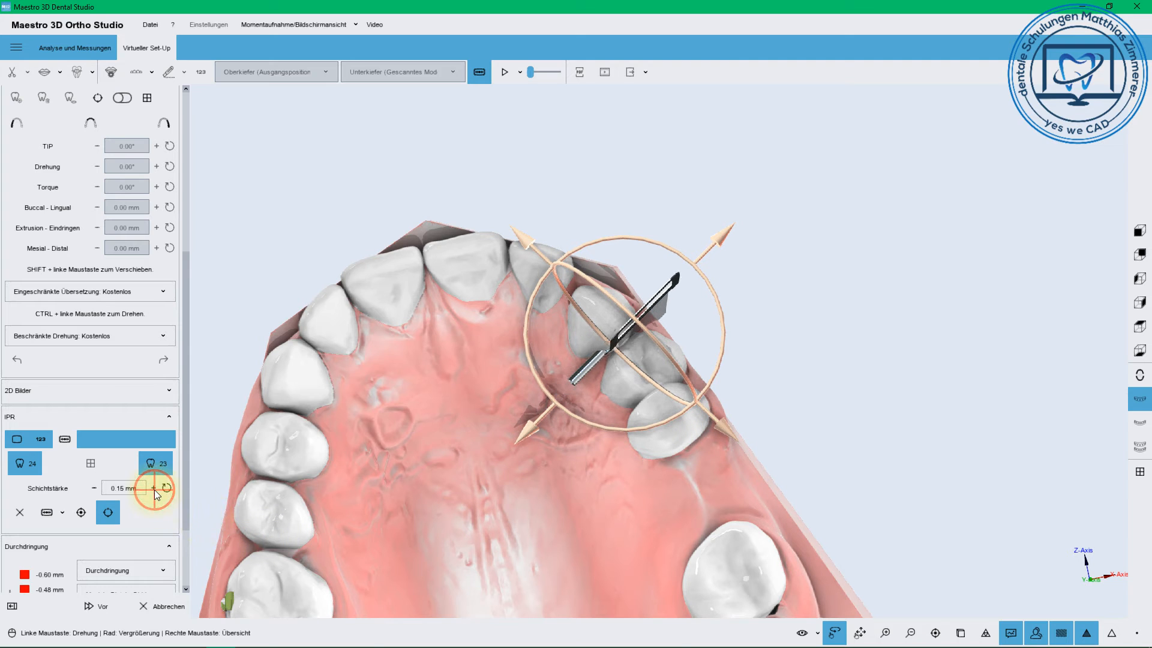
pyautogui.click(60, 512)
pyautogui.click(67, 543)
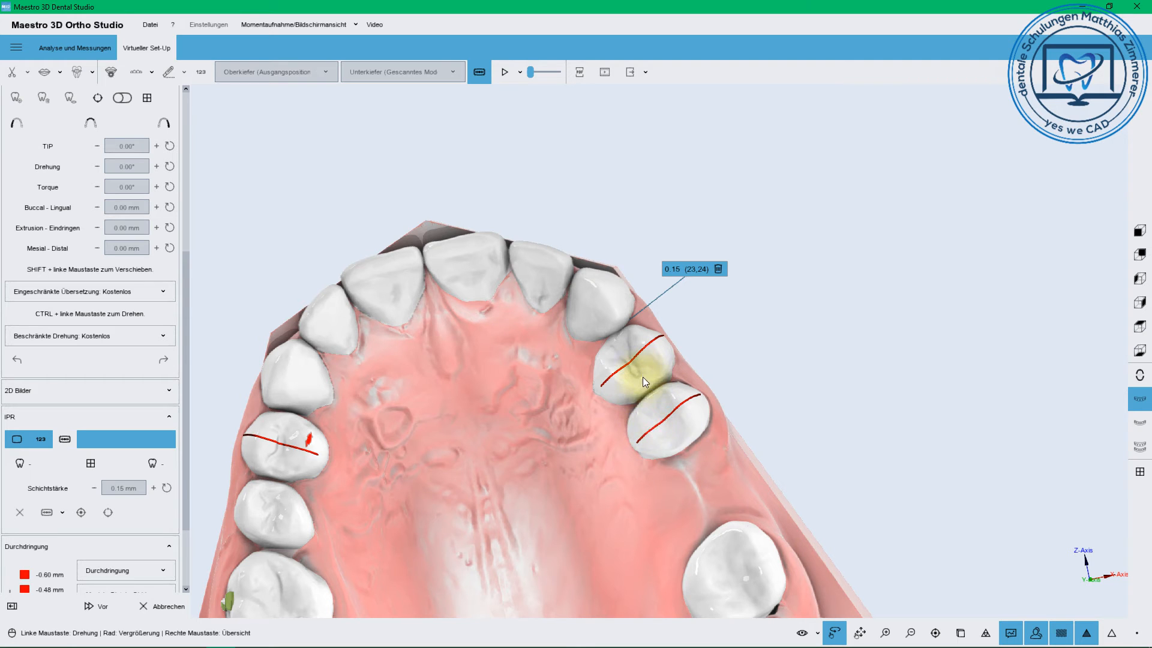
pyautogui.click(95, 466)
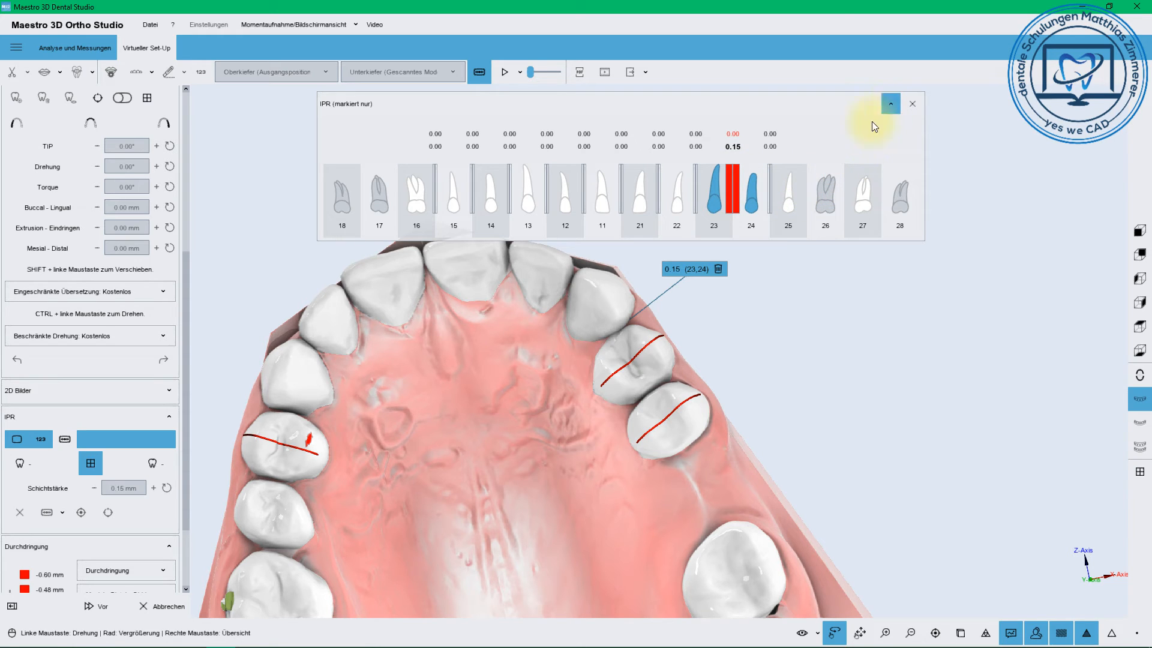
pyautogui.click(913, 104)
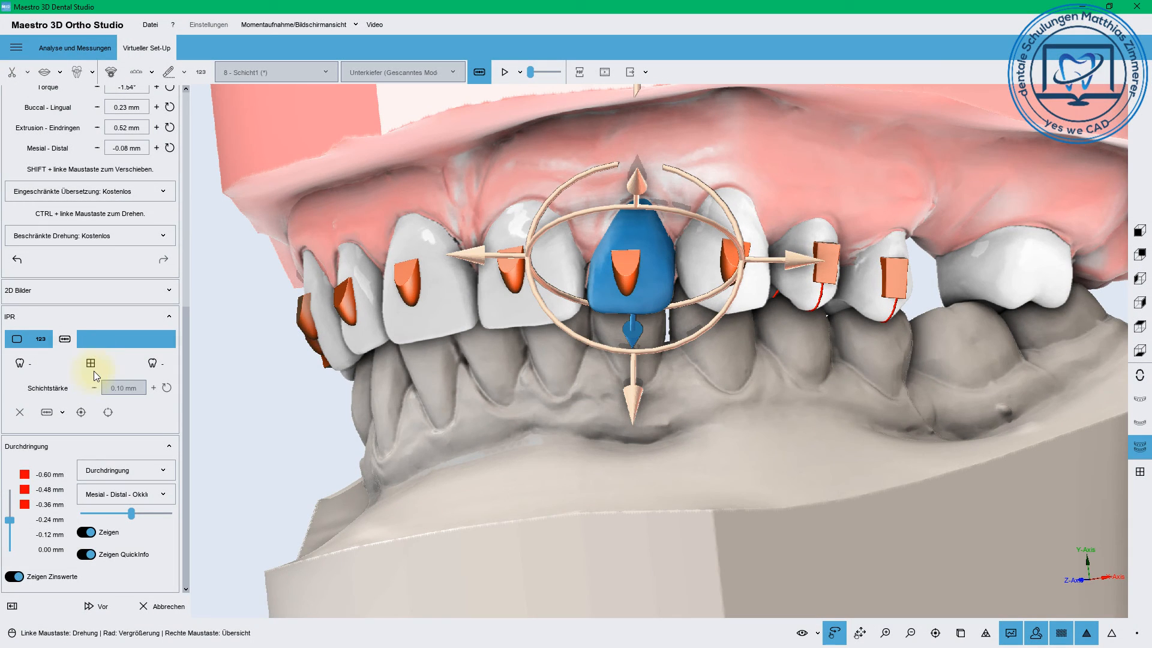
# Open the IPR chart for layer Schicht1 and set the IPR between teeth 22 and 23 to 0.01 mm.
pyautogui.click(92, 363)
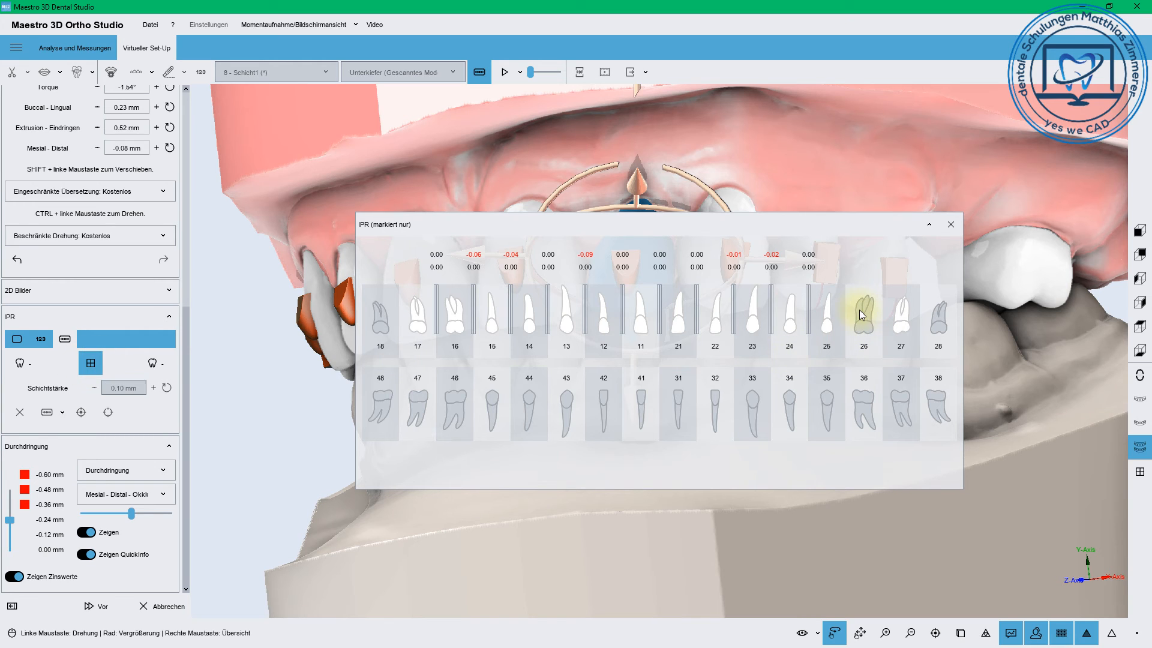
pyautogui.click(739, 265)
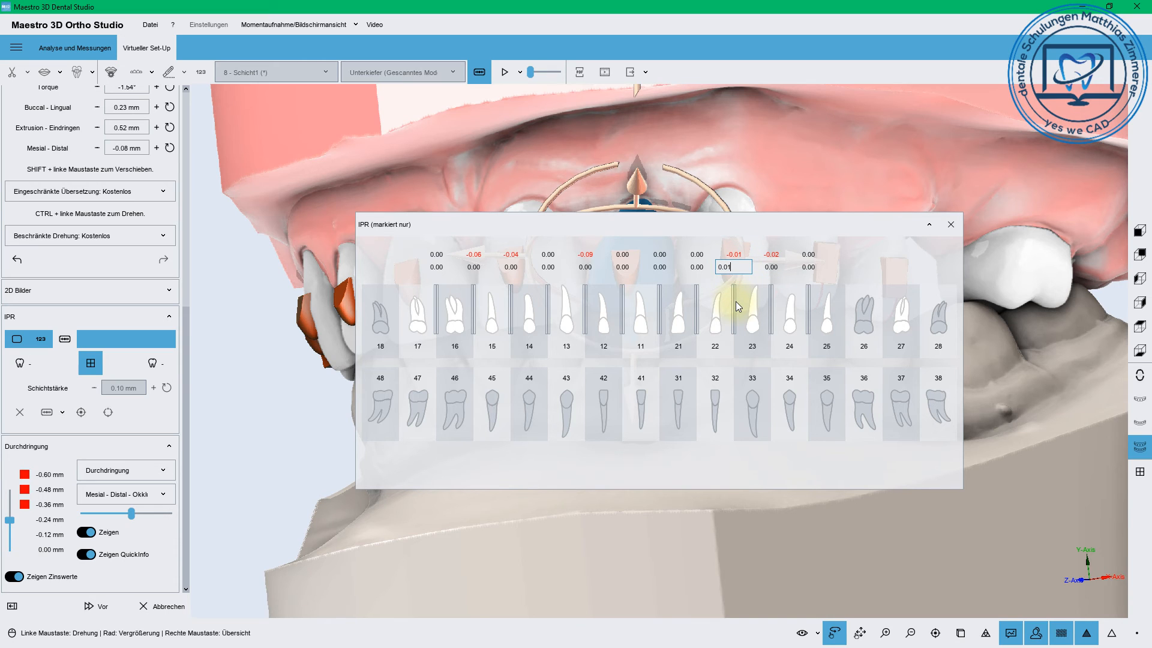
pyautogui.write('0.01')
pyautogui.press('Return')
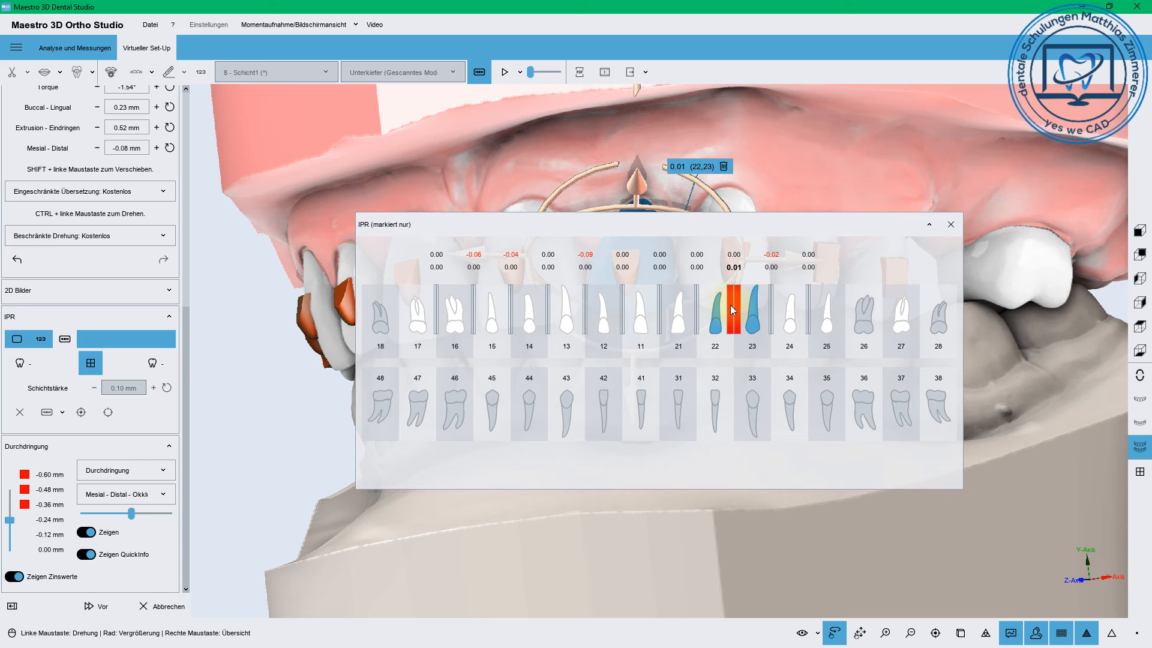
pyautogui.click(729, 315)
pyautogui.click(735, 326)
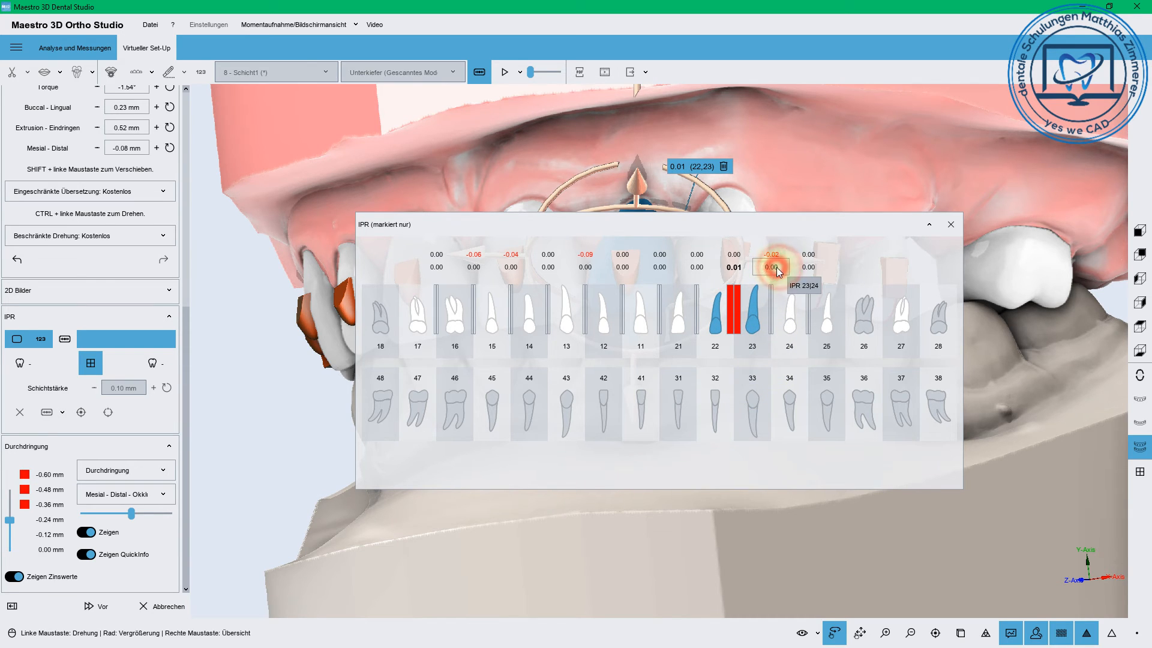
# Set the IPR between teeth 23 and 24 to 0.02 mm and between teeth 13 and 12 to 0.09 mm.
pyautogui.write('0.02')
pyautogui.click(741, 274)
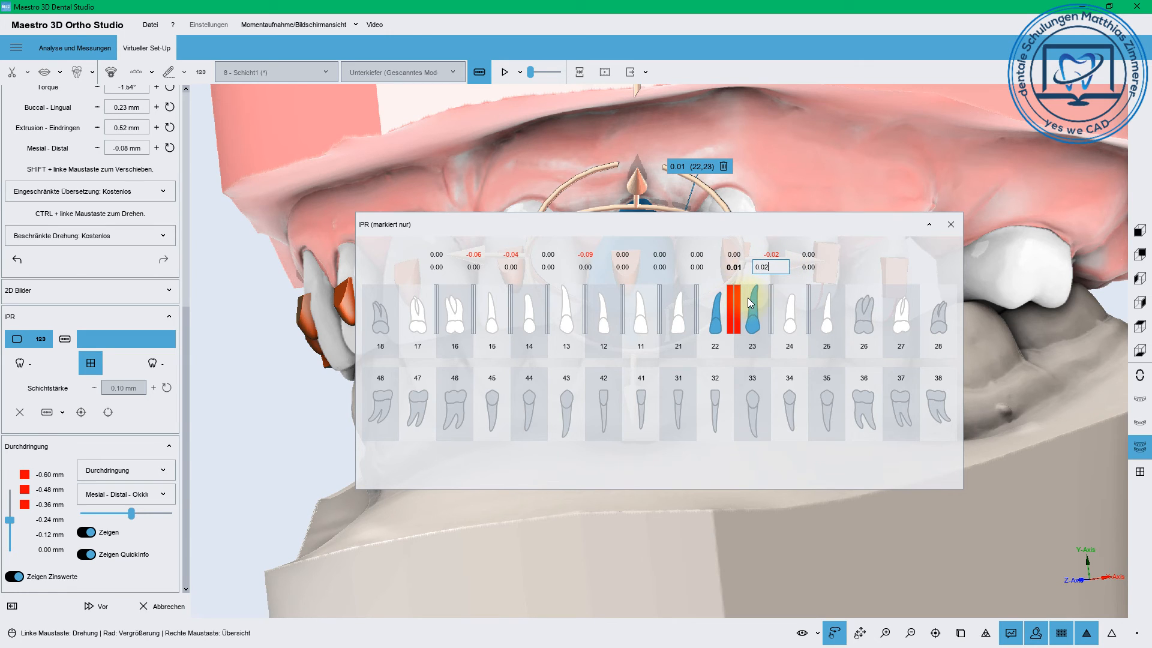
pyautogui.press('Return')
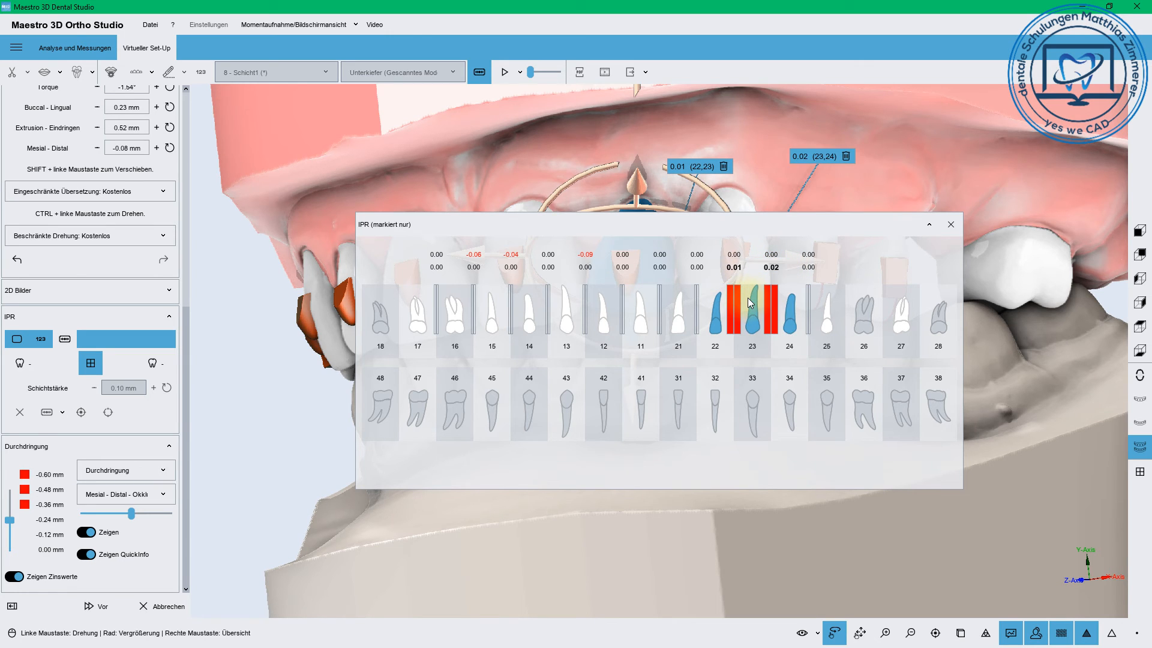
pyautogui.doubleClick(585, 268)
pyautogui.press('Return')
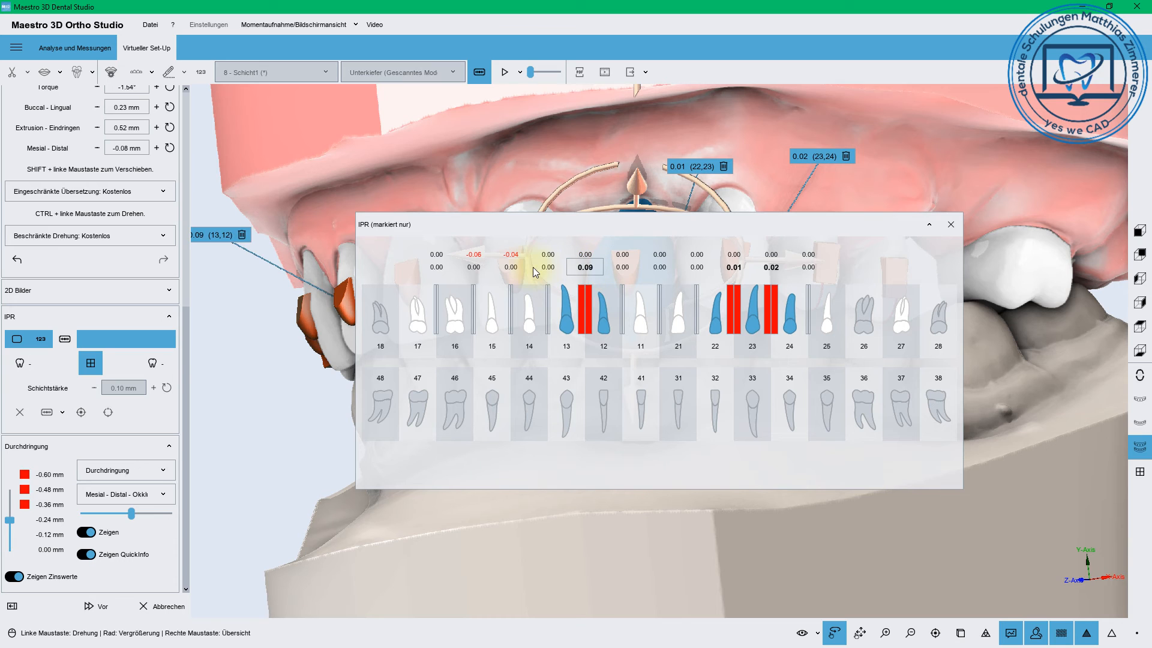
# Set the IPR between teeth 15 and 14 to 0.04 mm and between teeth 16 and 15 to 0.06 mm.
pyautogui.click(514, 268)
pyautogui.doubleClick(517, 267)
pyautogui.press('BackSpace')
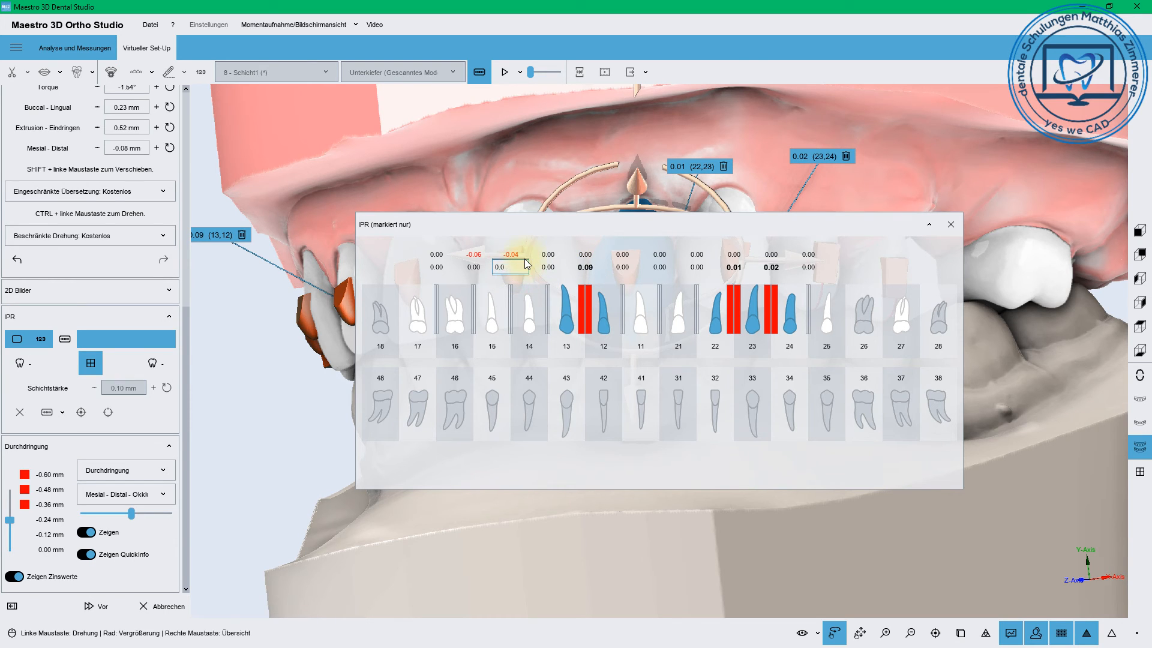
pyautogui.press('Return')
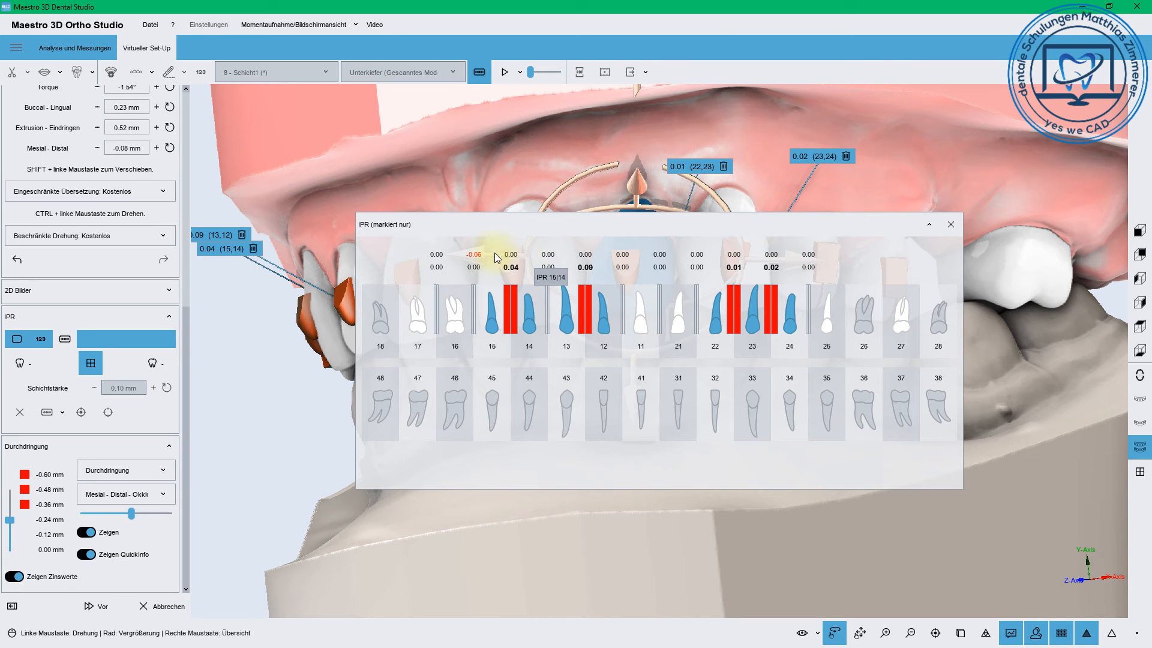
pyautogui.click(477, 268)
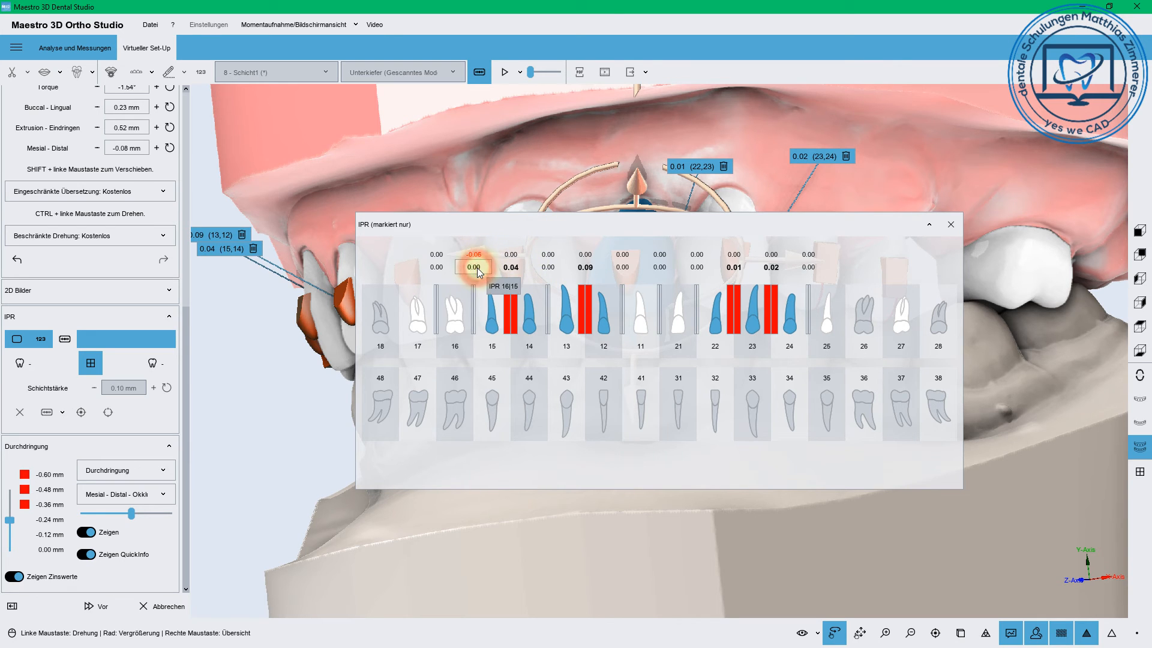
pyautogui.click(477, 268)
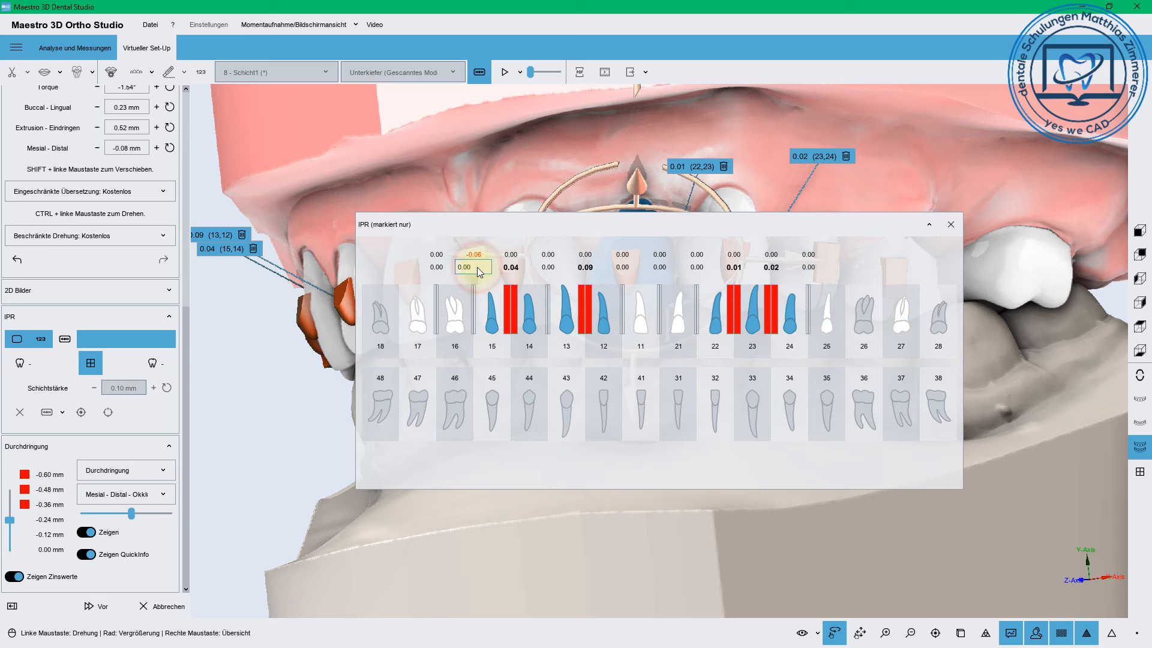
pyautogui.press('Return')
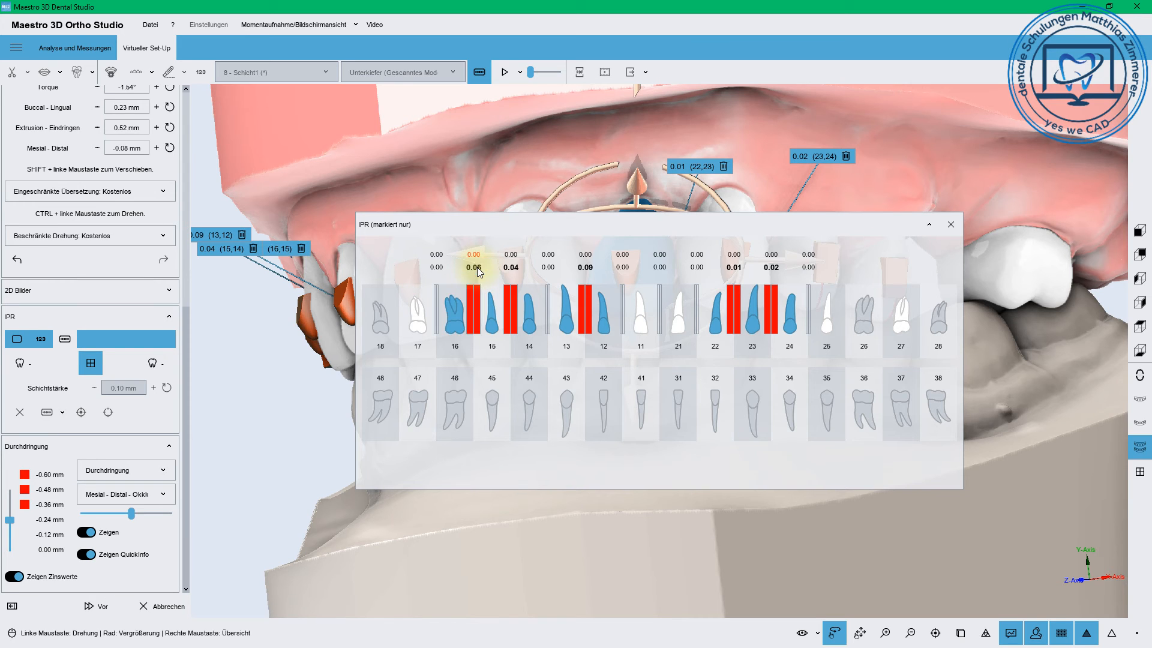
pyautogui.click(472, 315)
pyautogui.click(469, 312)
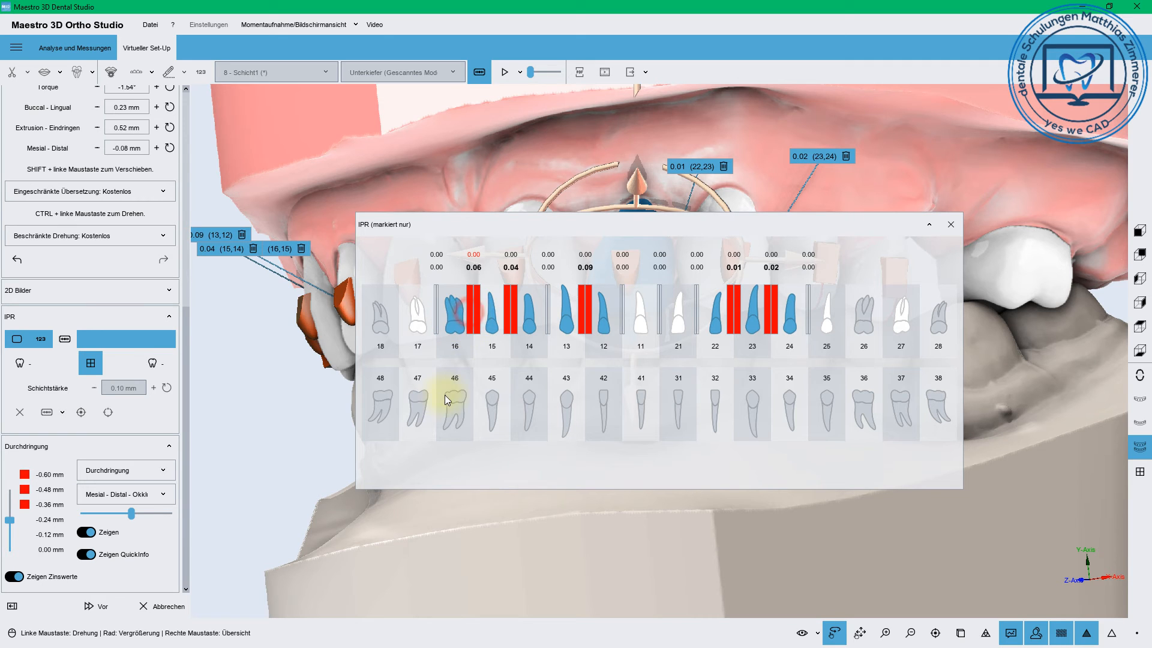
pyautogui.click(477, 318)
pyautogui.click(475, 315)
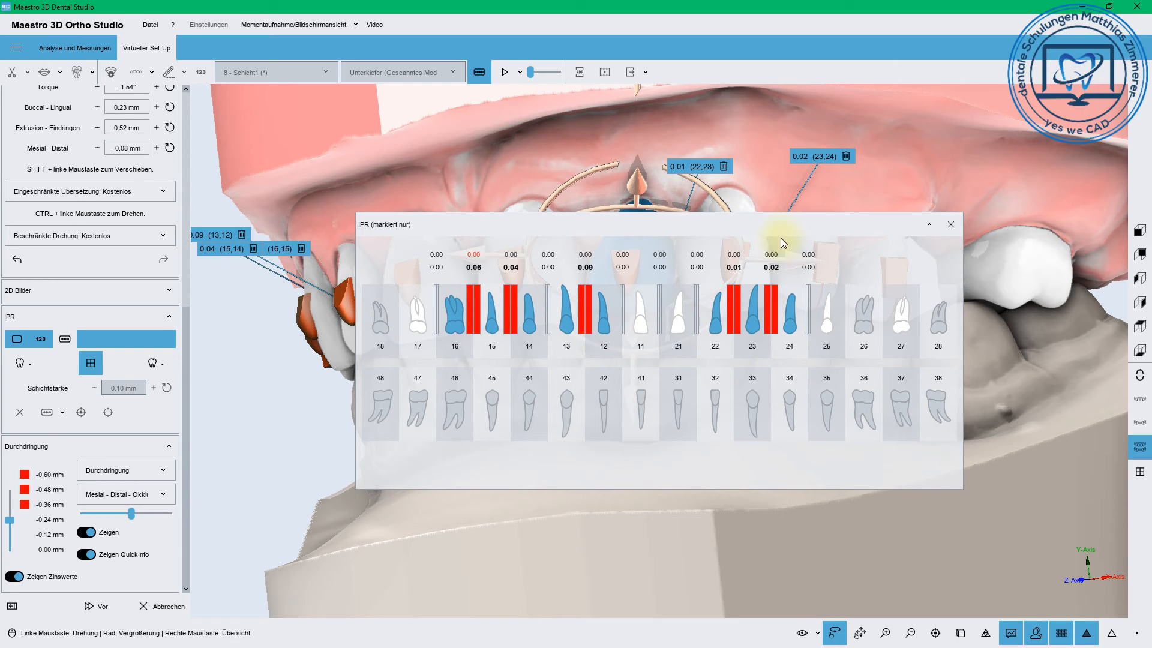
# Move the IPR chart off the teeth and inspect the IPR labels on the upper jaw from the front and from an angle.
pyautogui.moveTo(797, 213); pyautogui.dragTo(857, 189)
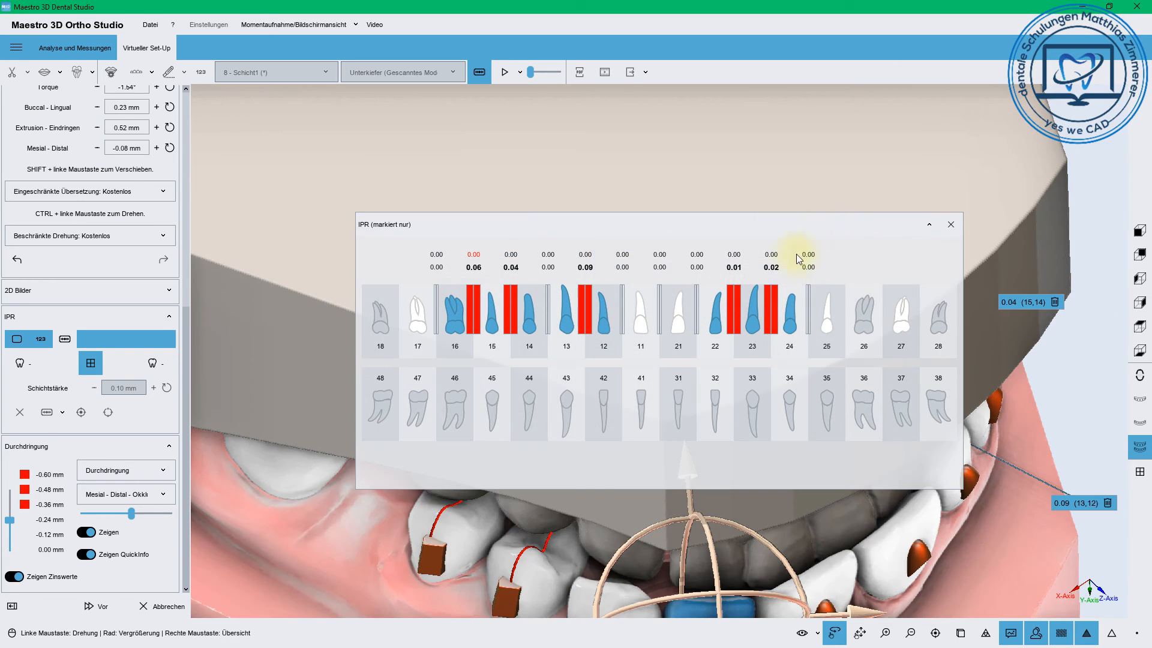
pyautogui.moveTo(755, 219); pyautogui.dragTo(874, 17)
pyautogui.click(798, 477)
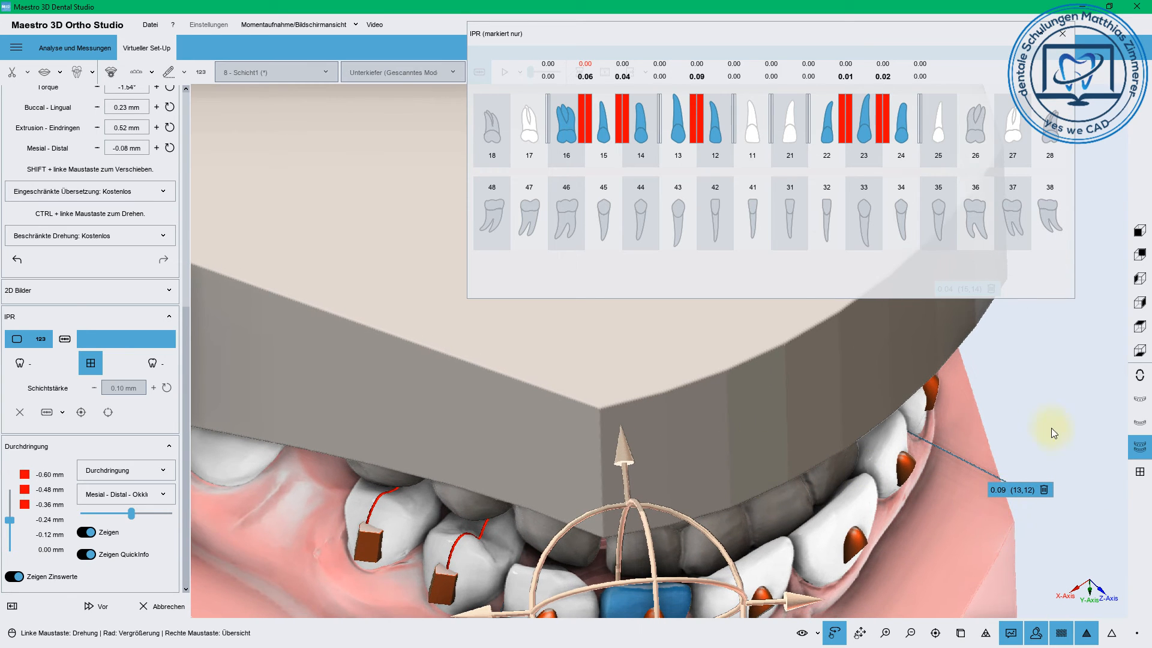
pyautogui.click(1138, 231)
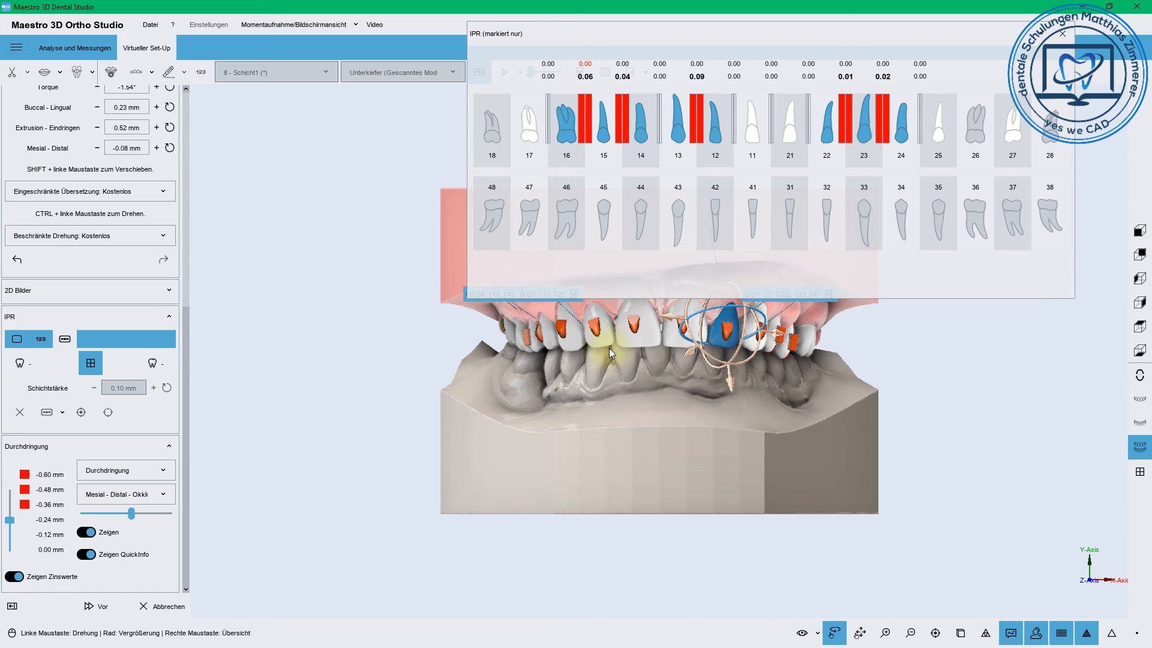
pyautogui.moveTo(609, 372); pyautogui.dragTo(568, 433, button='right')
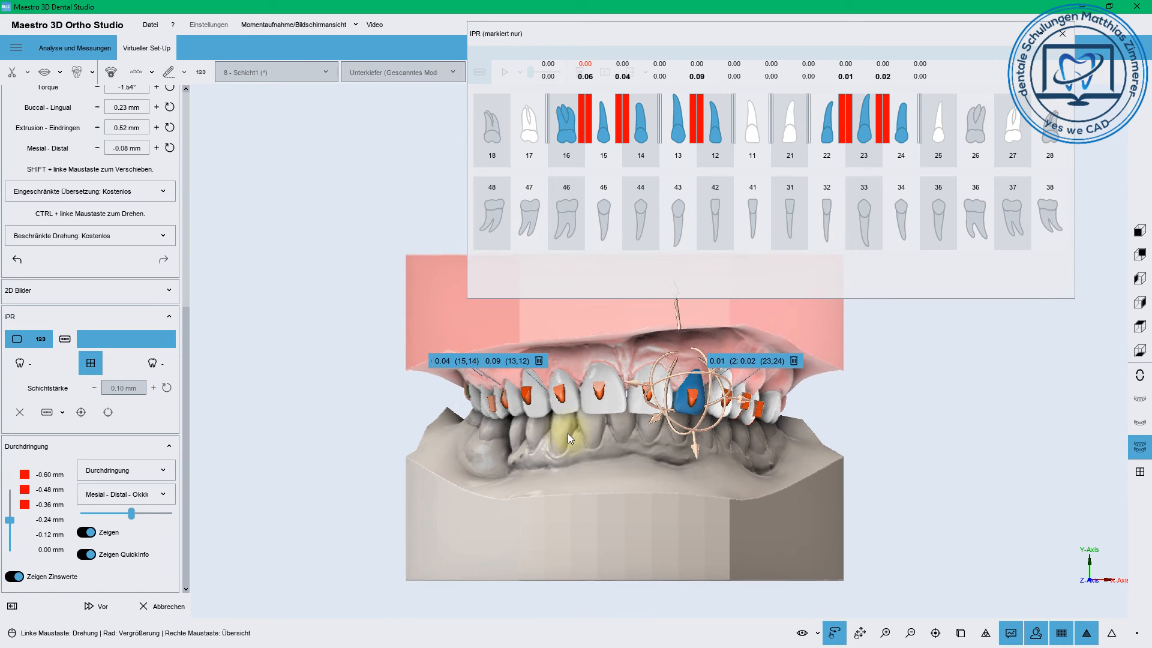
pyautogui.moveTo(552, 429); pyautogui.dragTo(628, 434)
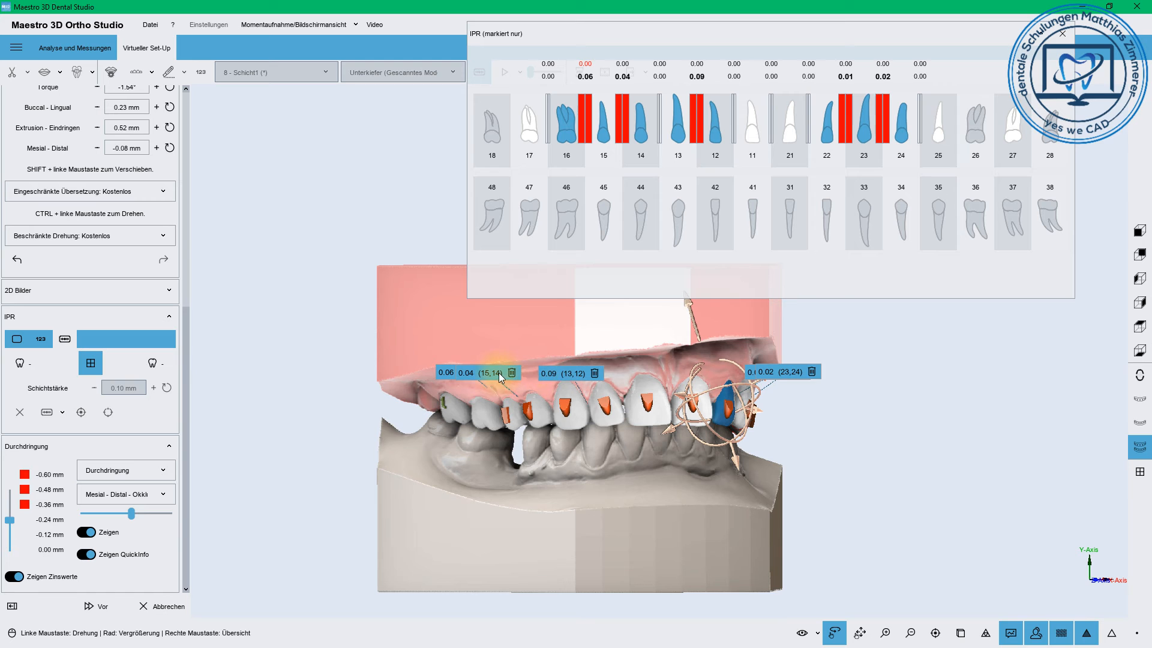
pyautogui.moveTo(634, 463); pyautogui.dragTo(690, 465)
pyautogui.moveTo(589, 335); pyautogui.dragTo(600, 501)
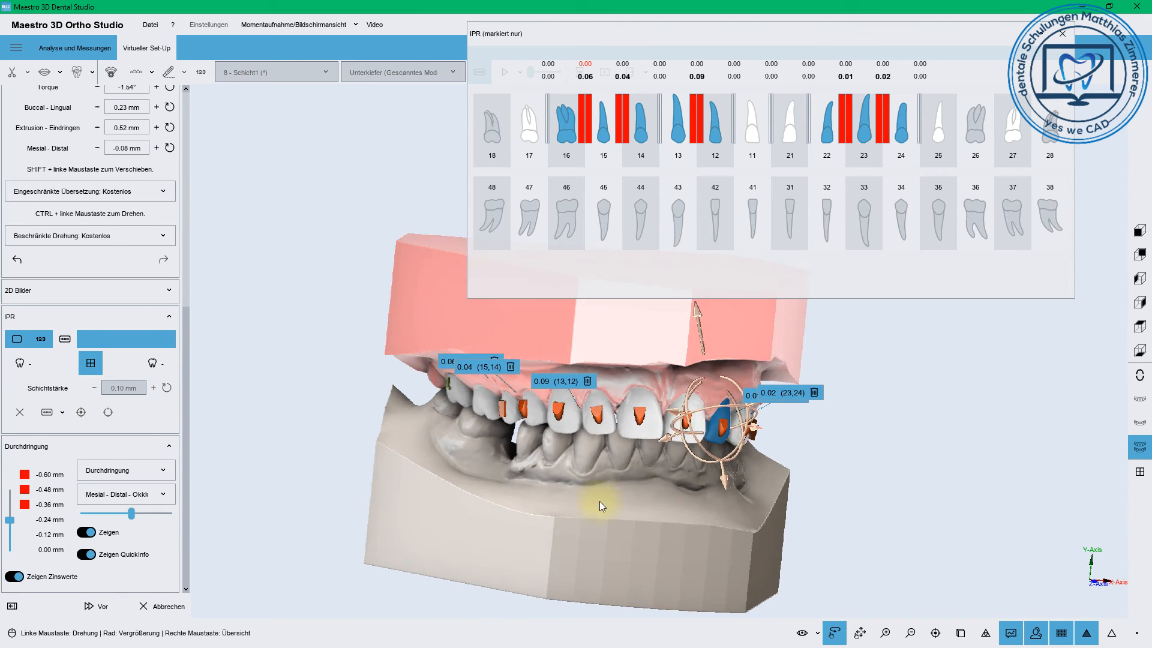
pyautogui.moveTo(739, 340); pyautogui.dragTo(681, 342)
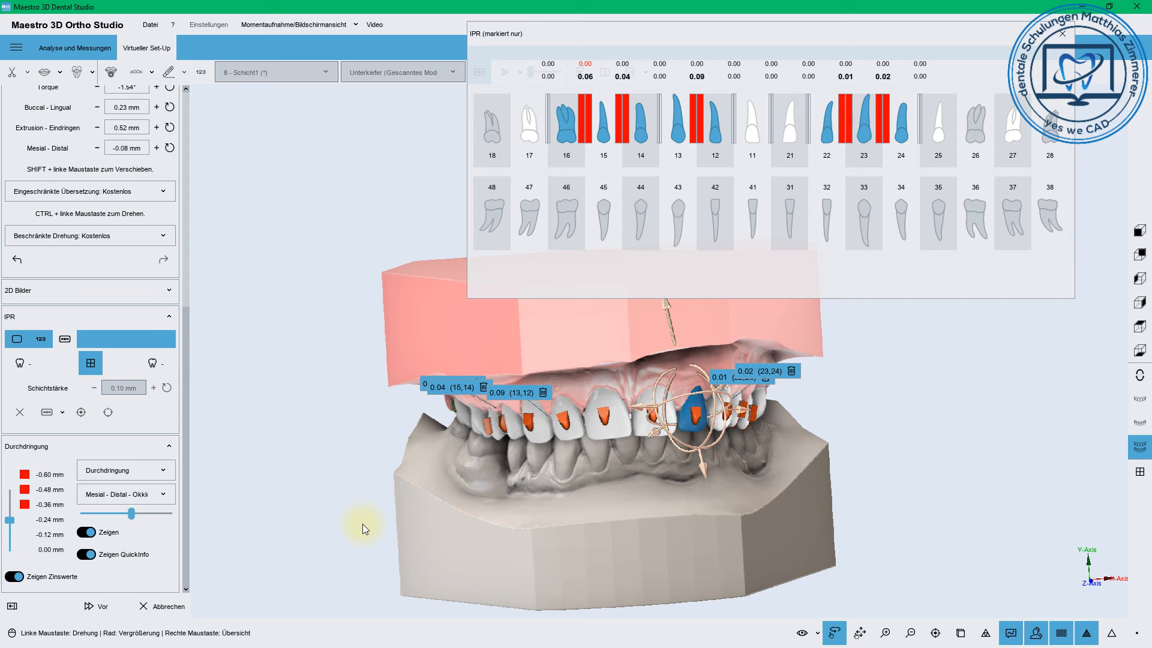
pyautogui.hotkey('alt', 'Tab')
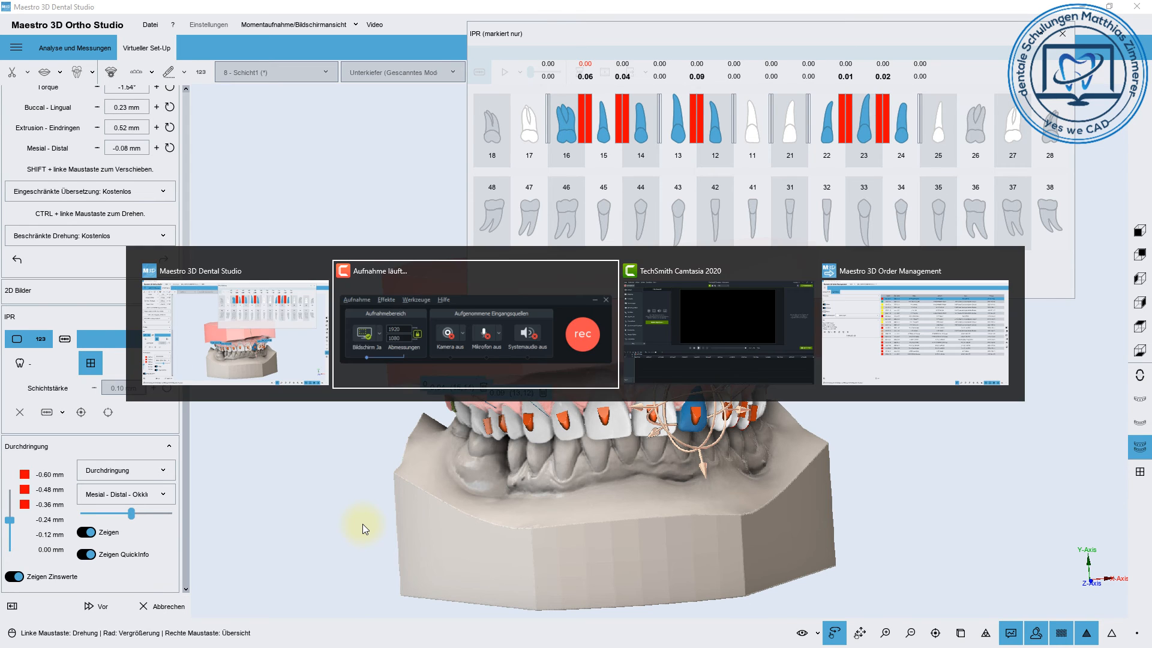
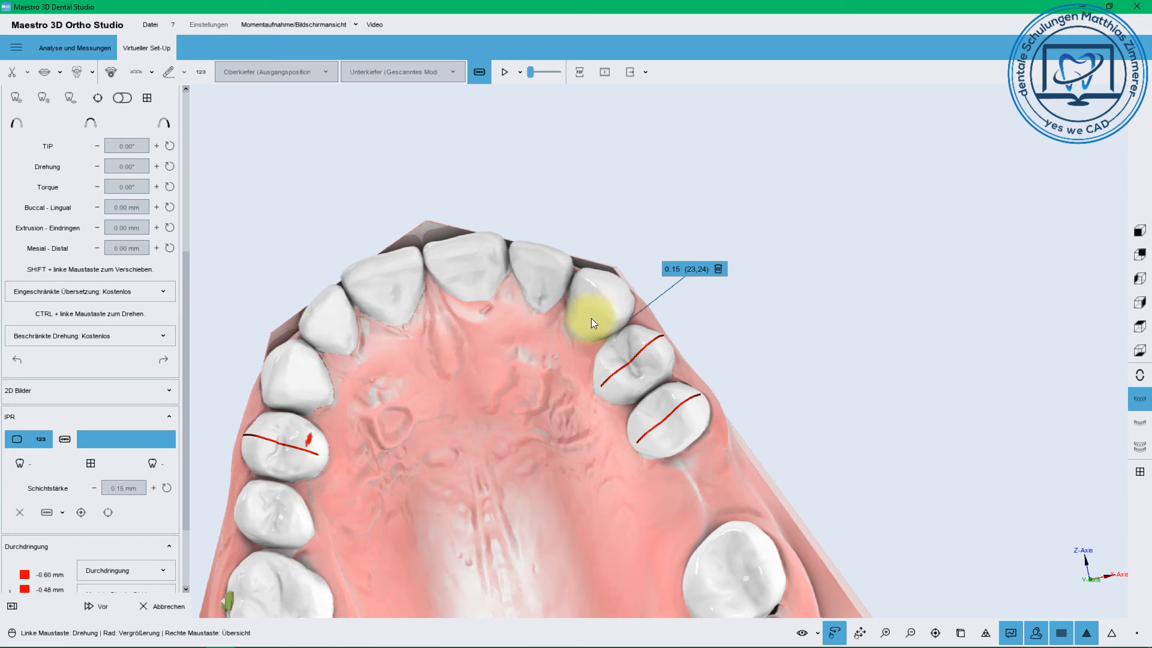
# Leave the IPR tools for the attachment settings (Anlagen), and show and hide the palatal axes of the upper teeth.
pyautogui.click(18, 442)
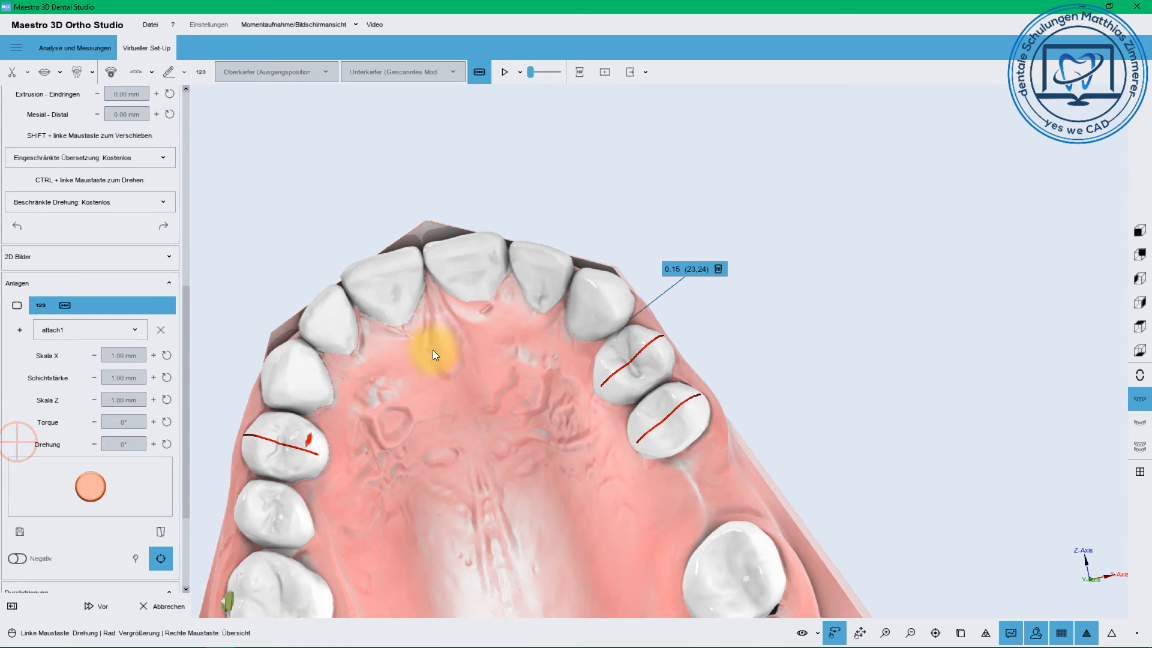
pyautogui.moveTo(438, 303); pyautogui.dragTo(555, 211, button='right')
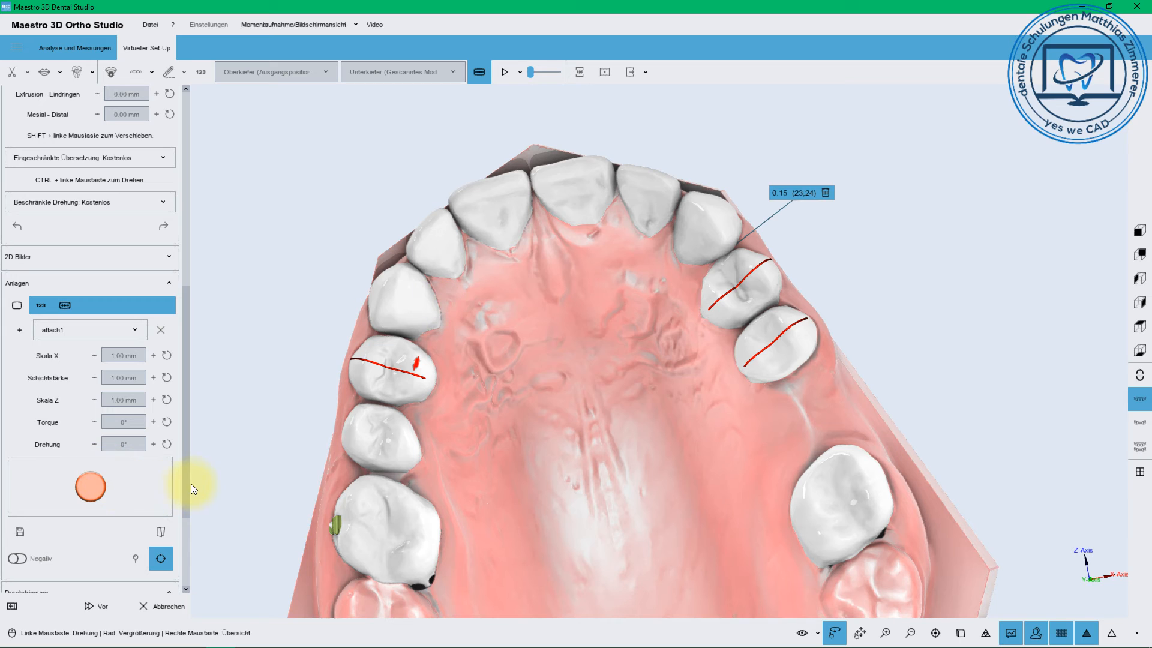
pyautogui.moveTo(185, 486); pyautogui.dragTo(210, 241)
pyautogui.moveTo(177, 74); pyautogui.dragTo(176, 64)
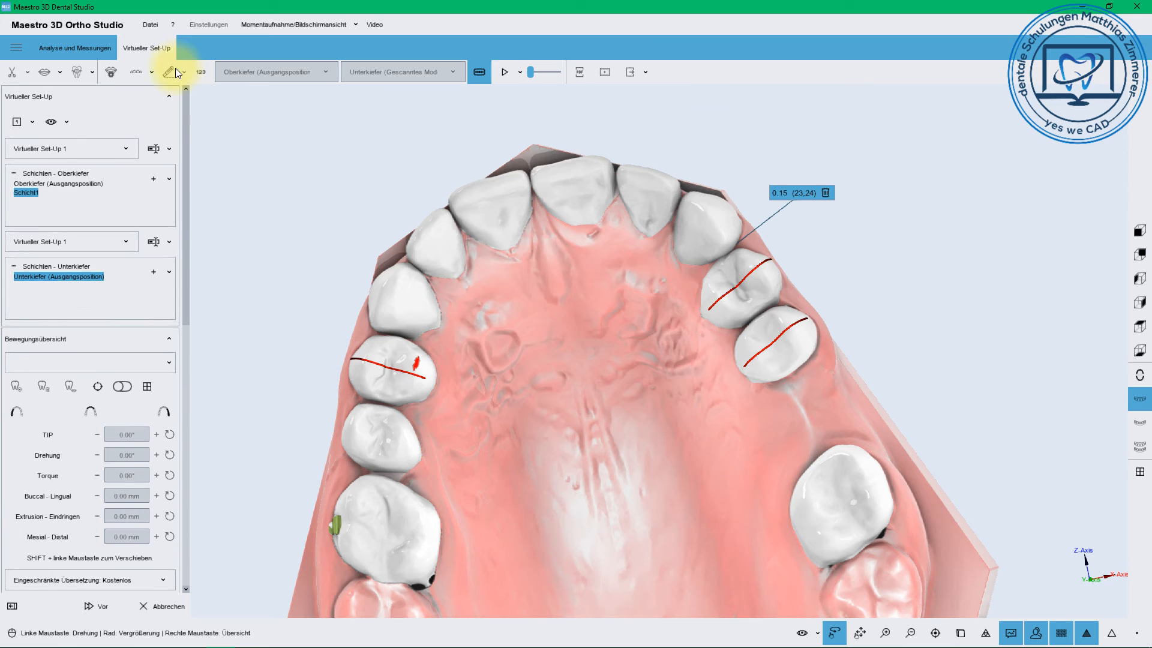
pyautogui.click(66, 123)
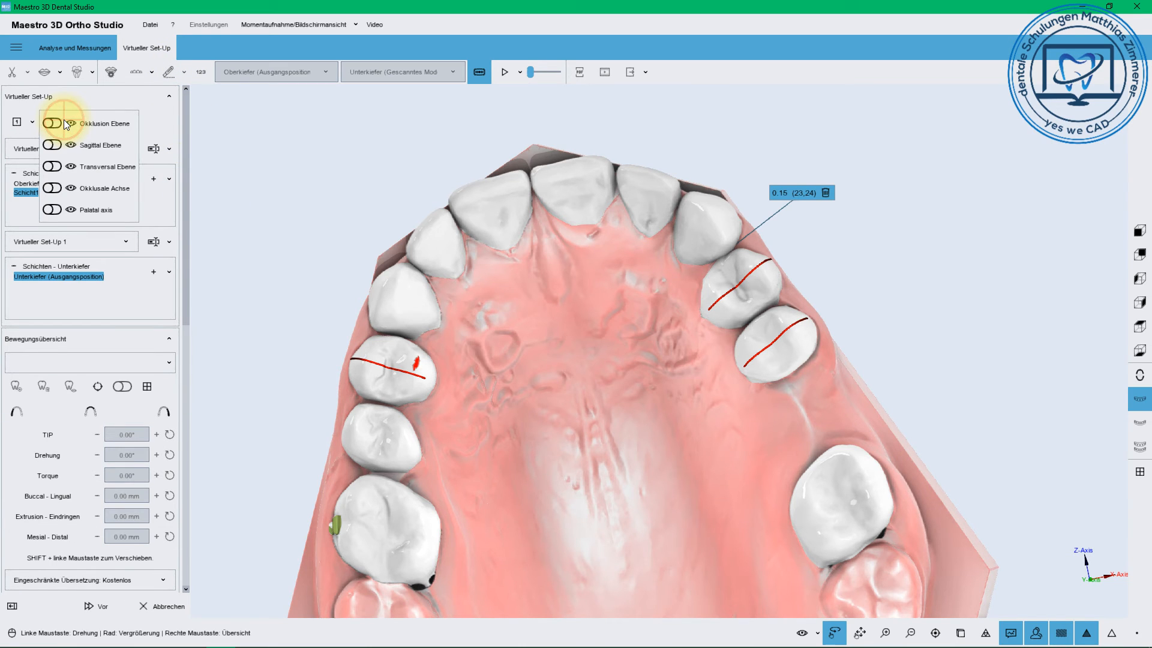
pyautogui.click(54, 209)
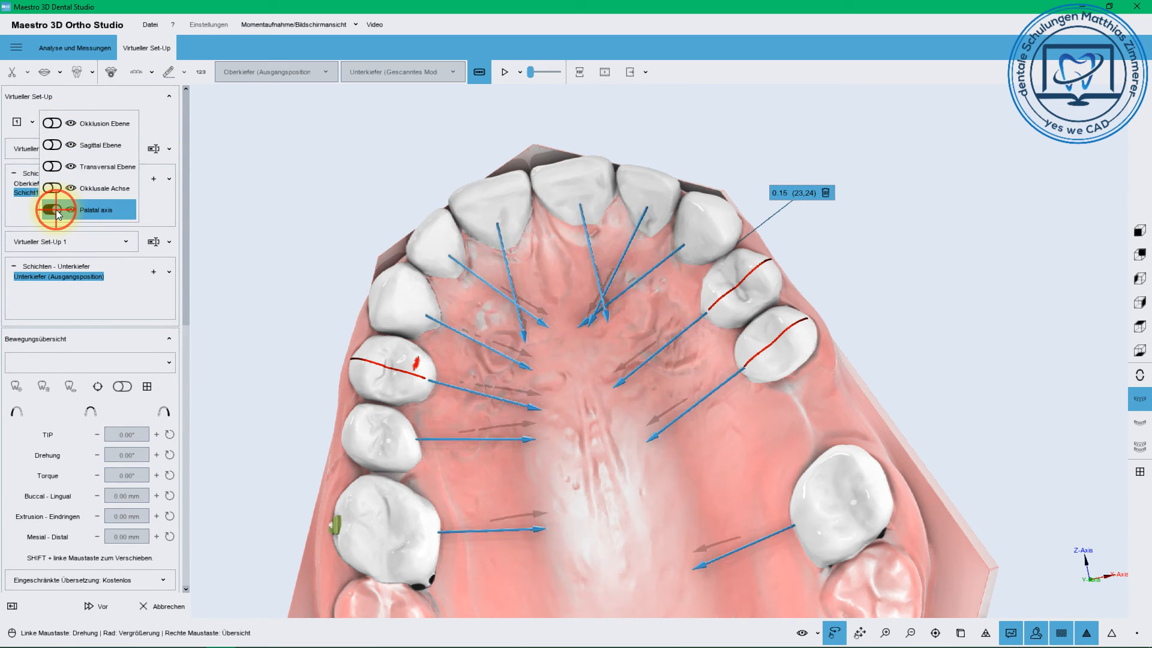
pyautogui.click(56, 209)
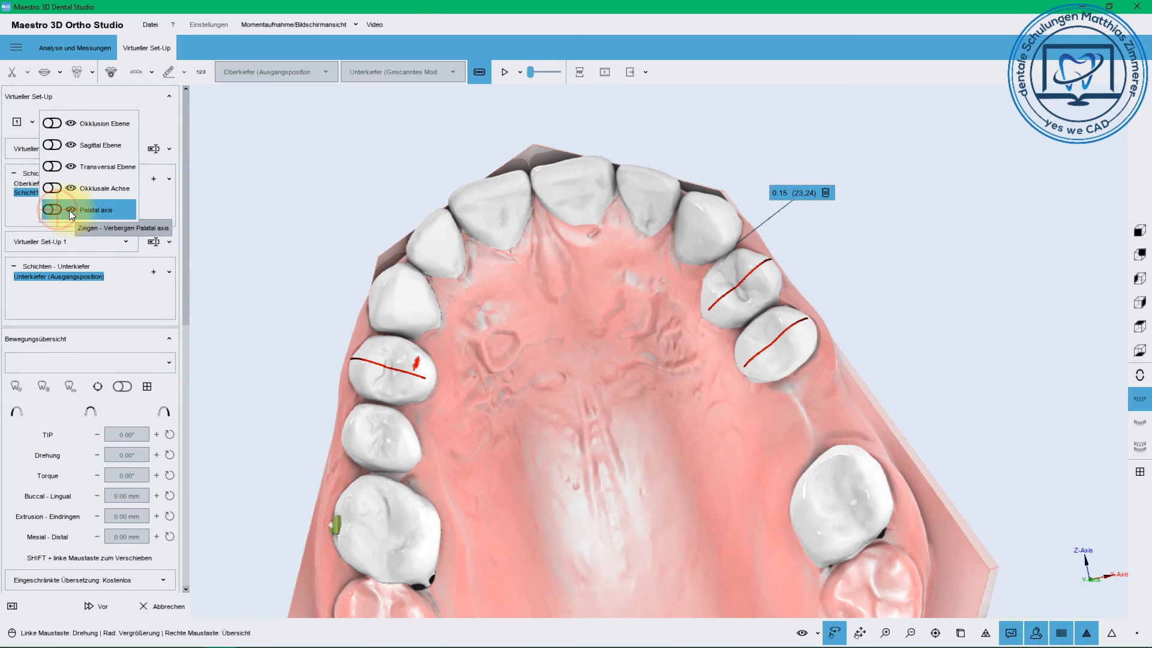
pyautogui.click(129, 96)
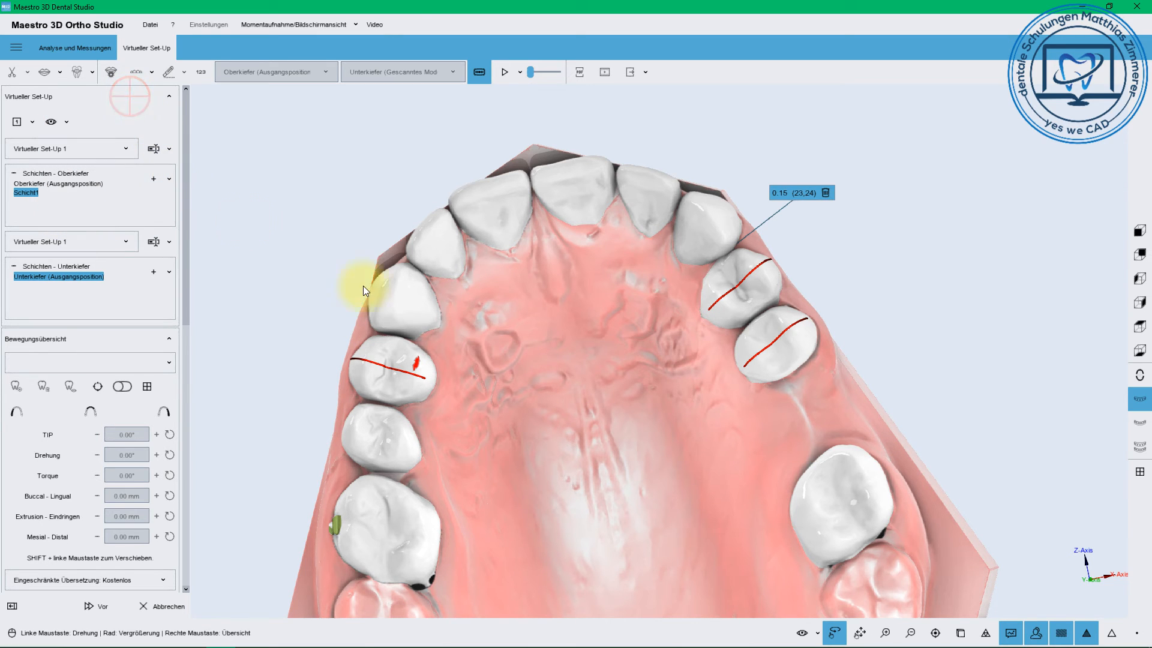
pyautogui.click(812, 633)
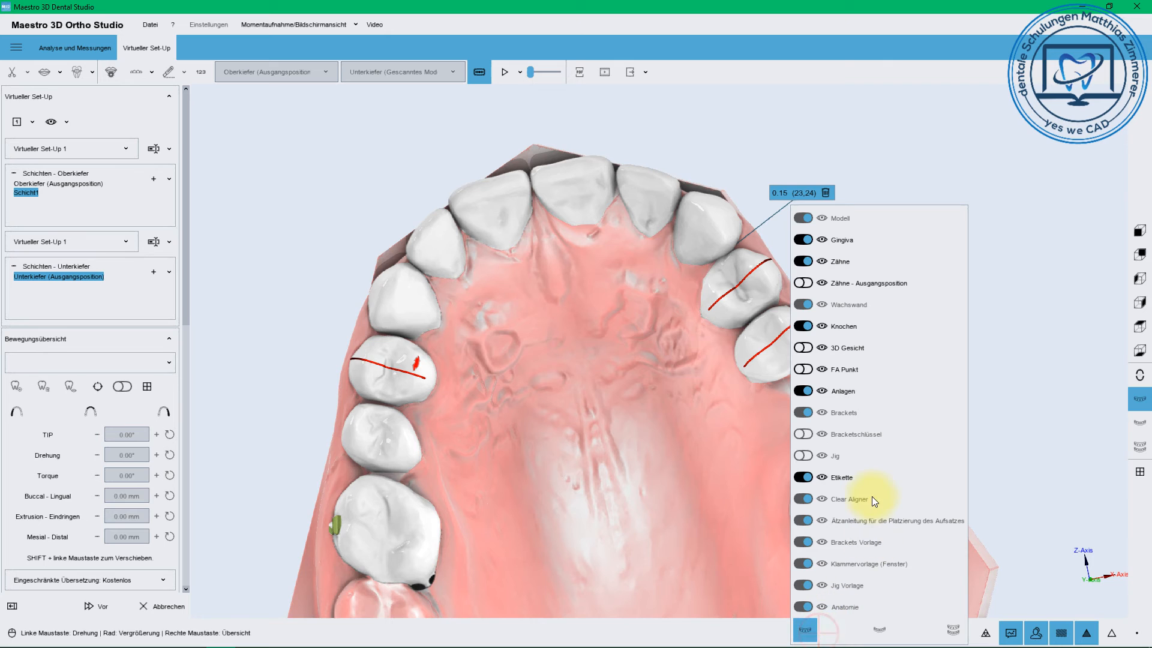
pyautogui.click(621, 389)
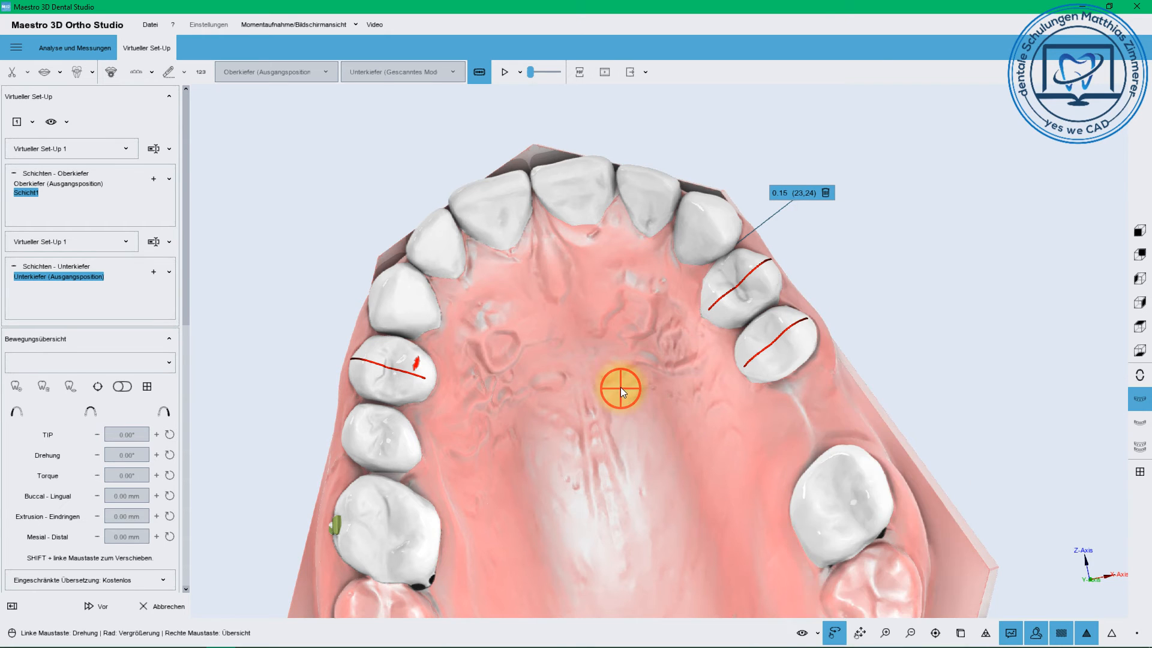
pyautogui.rightClick(625, 343)
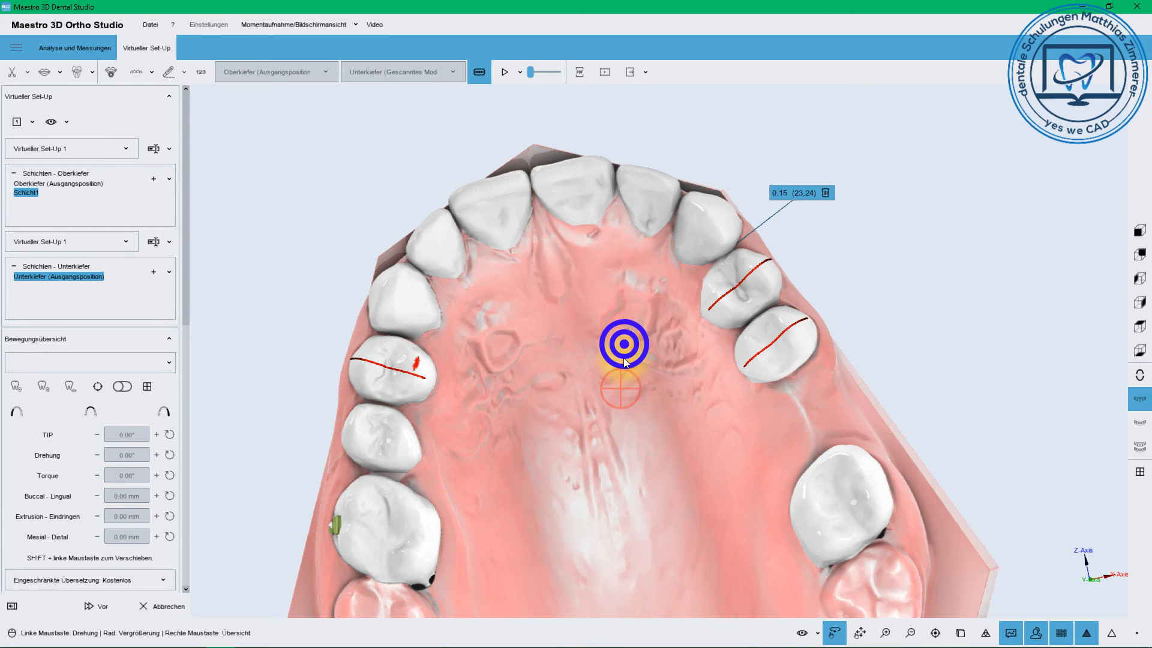
pyautogui.click(571, 311)
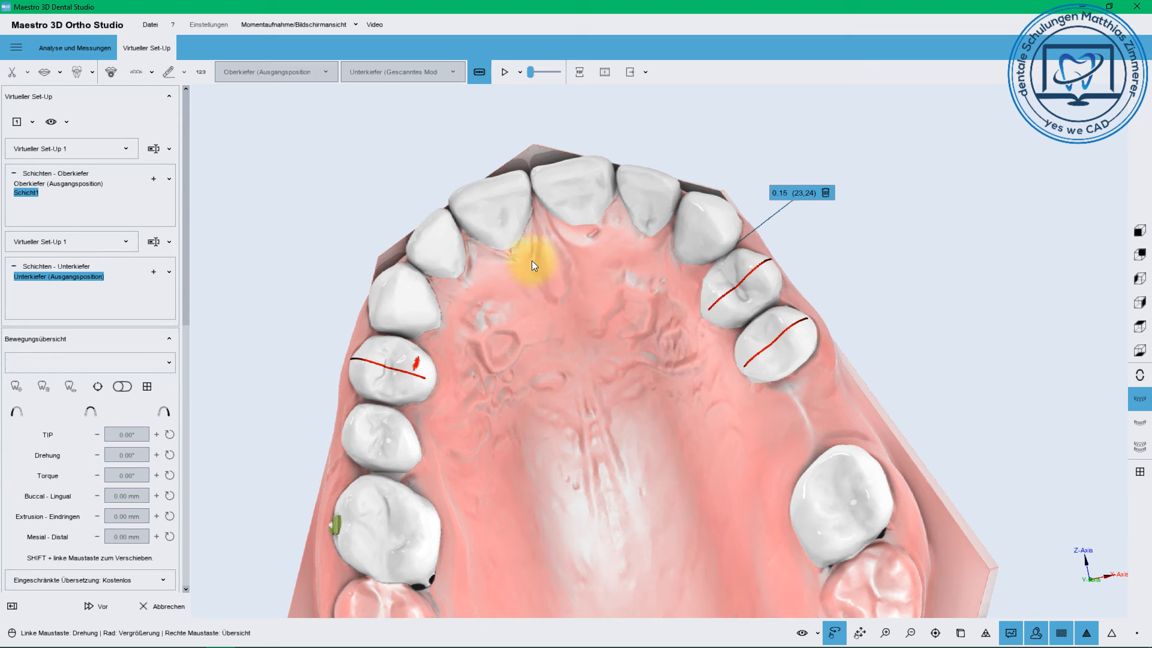
# Display the movement manipulator on tooth 21, compare the tooth with its starting TIP and torque position, and hide the manipulator again.
pyautogui.click(185, 318)
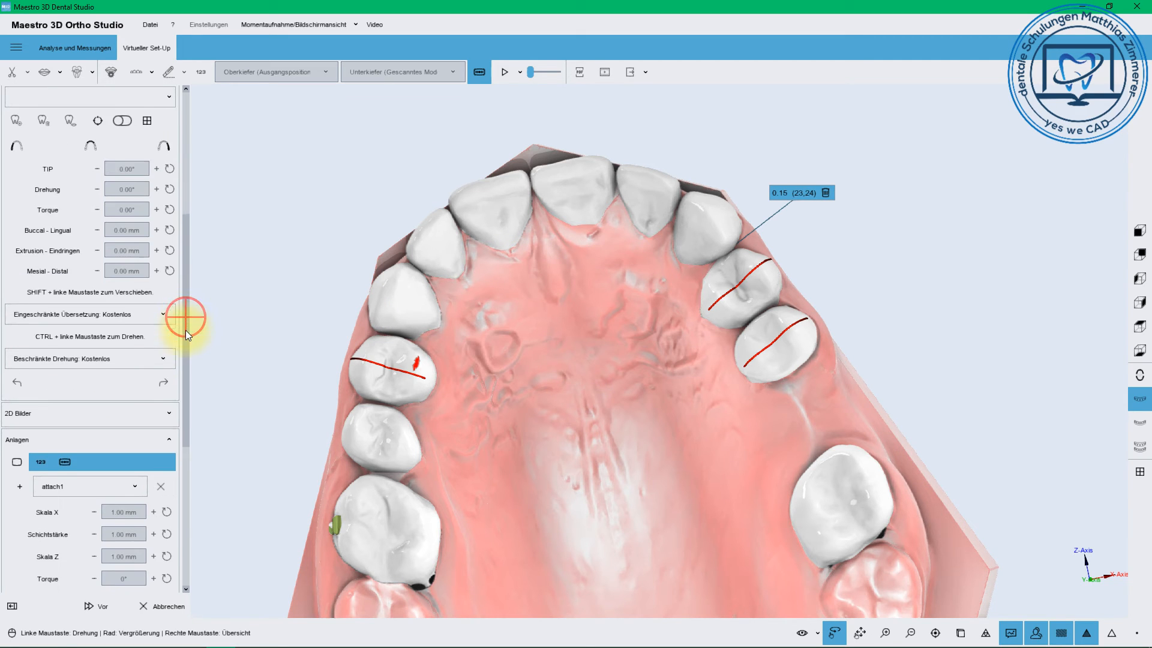
pyautogui.scroll(3, 185, 335)
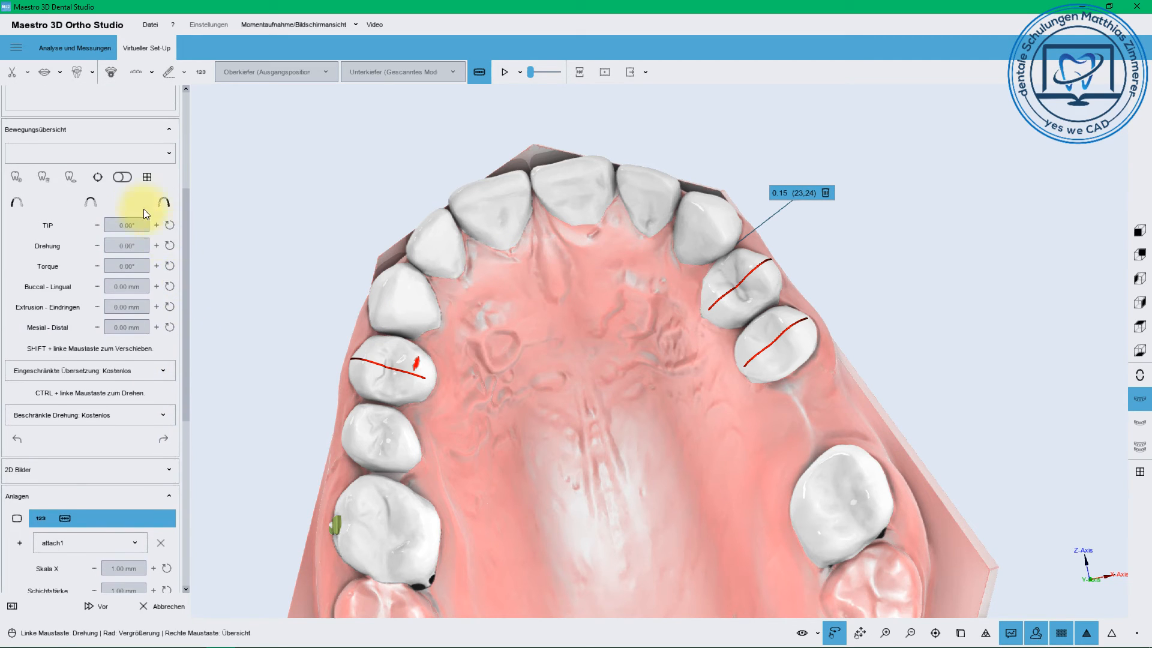
pyautogui.click(98, 177)
pyautogui.click(562, 192)
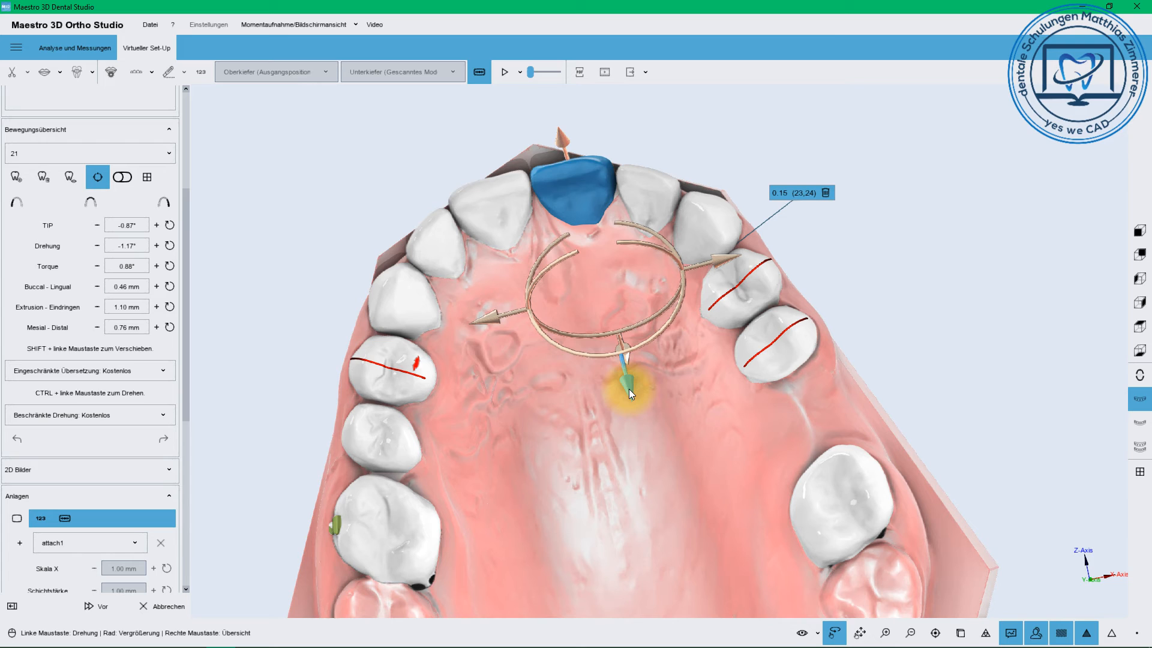
pyautogui.click(125, 178)
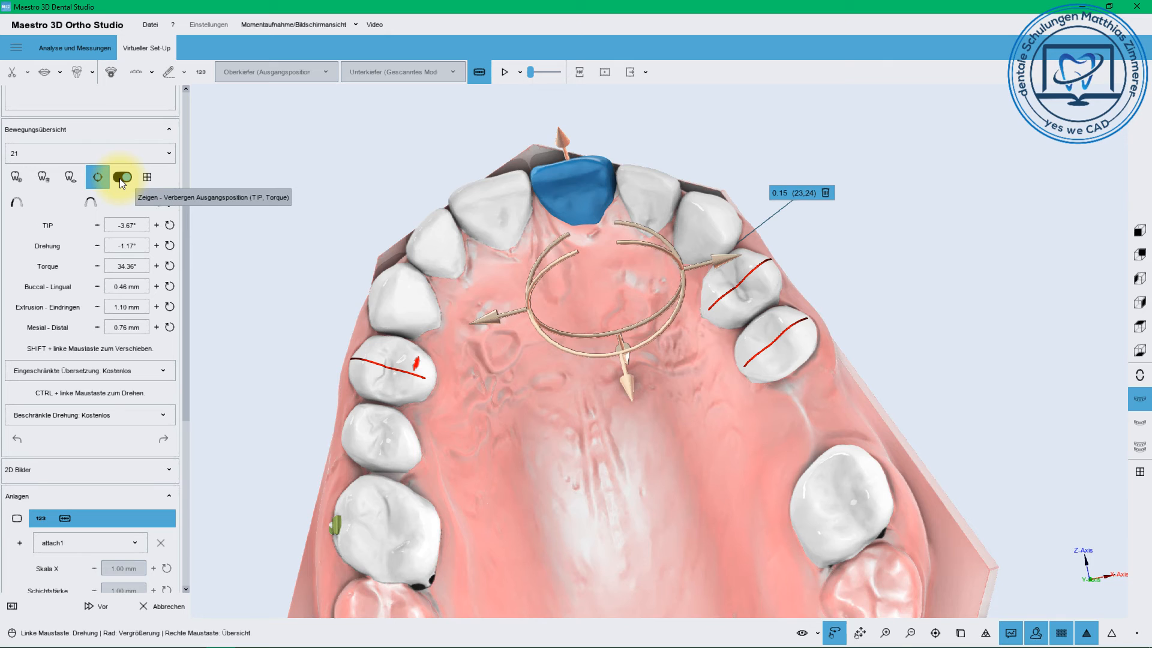
pyautogui.click(120, 178)
pyautogui.click(98, 176)
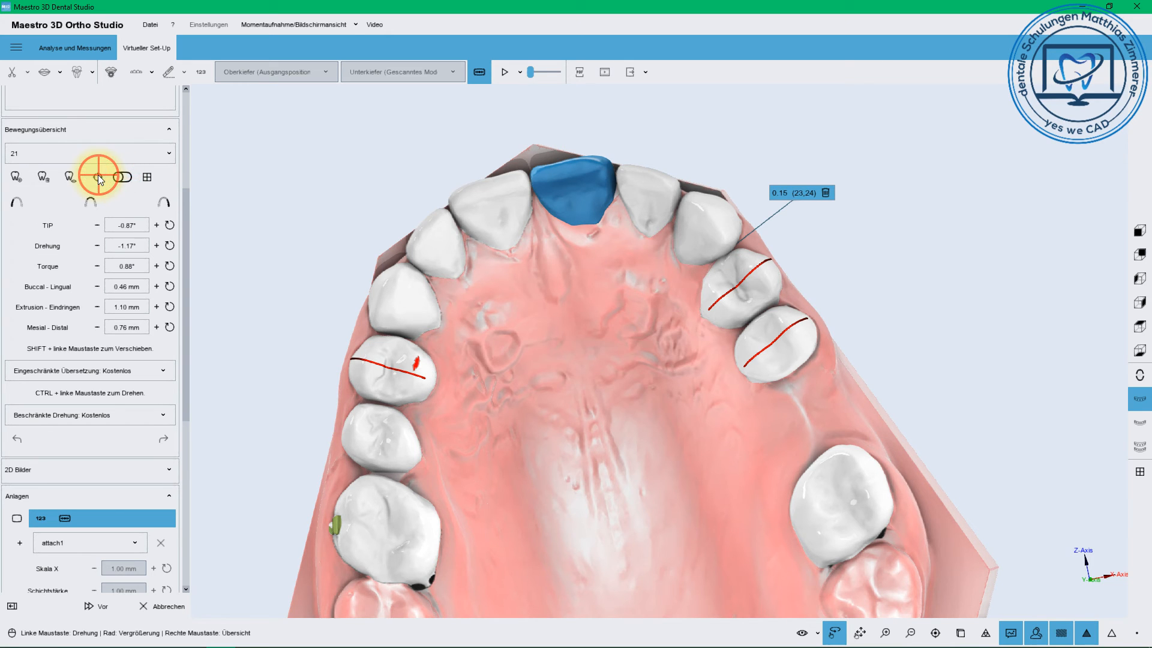
# Display the movement overview chart (Bewegungsübersicht), check the movement values of tooth 21, and close the chart.
pyautogui.click(147, 177)
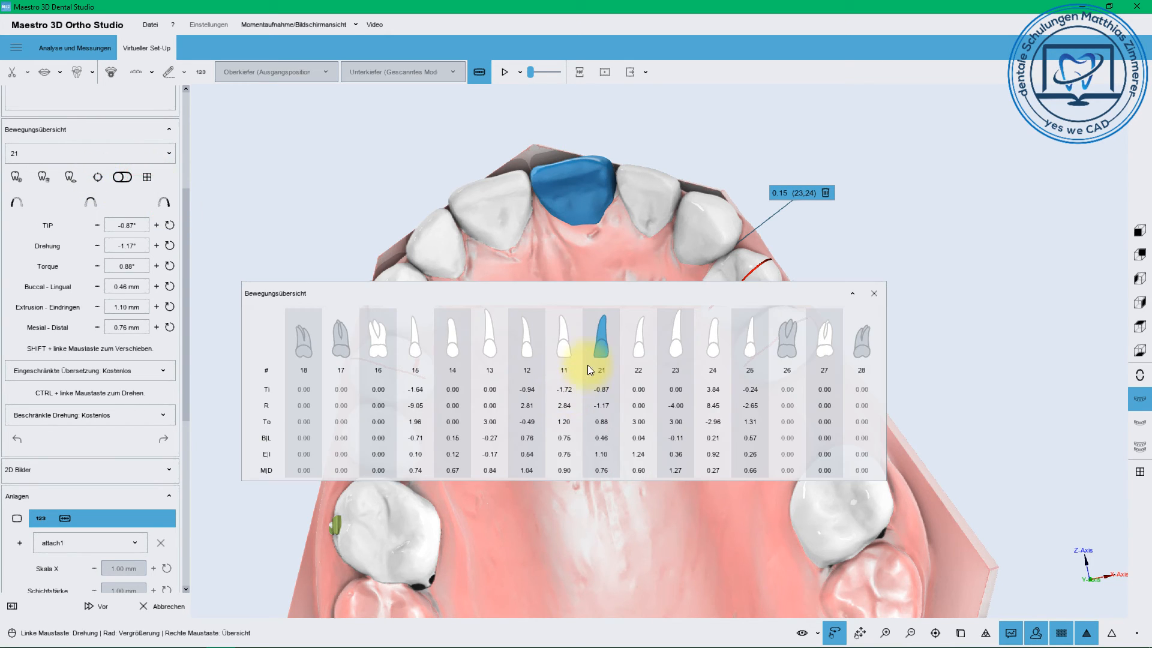
pyautogui.click(598, 346)
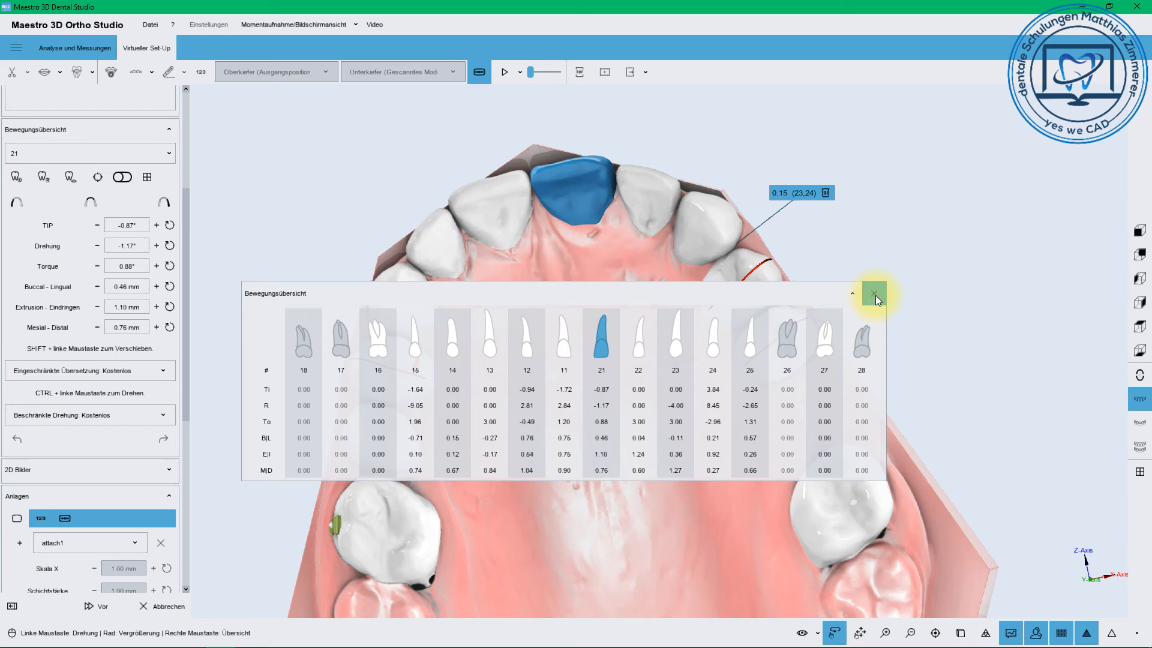
pyautogui.click(602, 371)
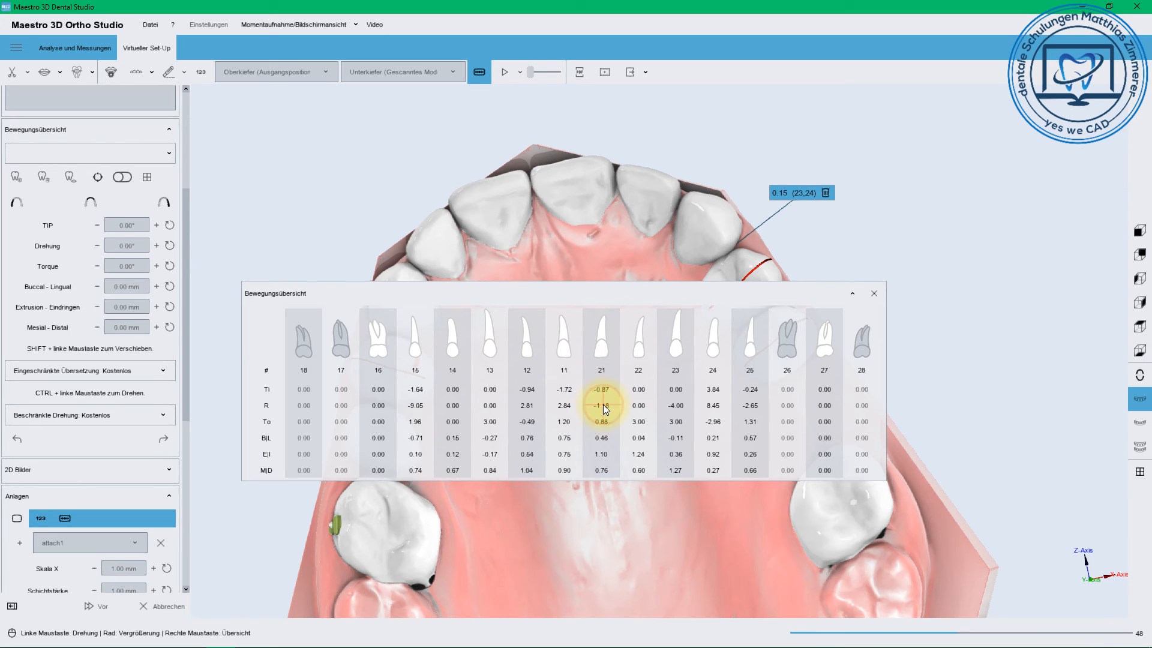
pyautogui.click(603, 424)
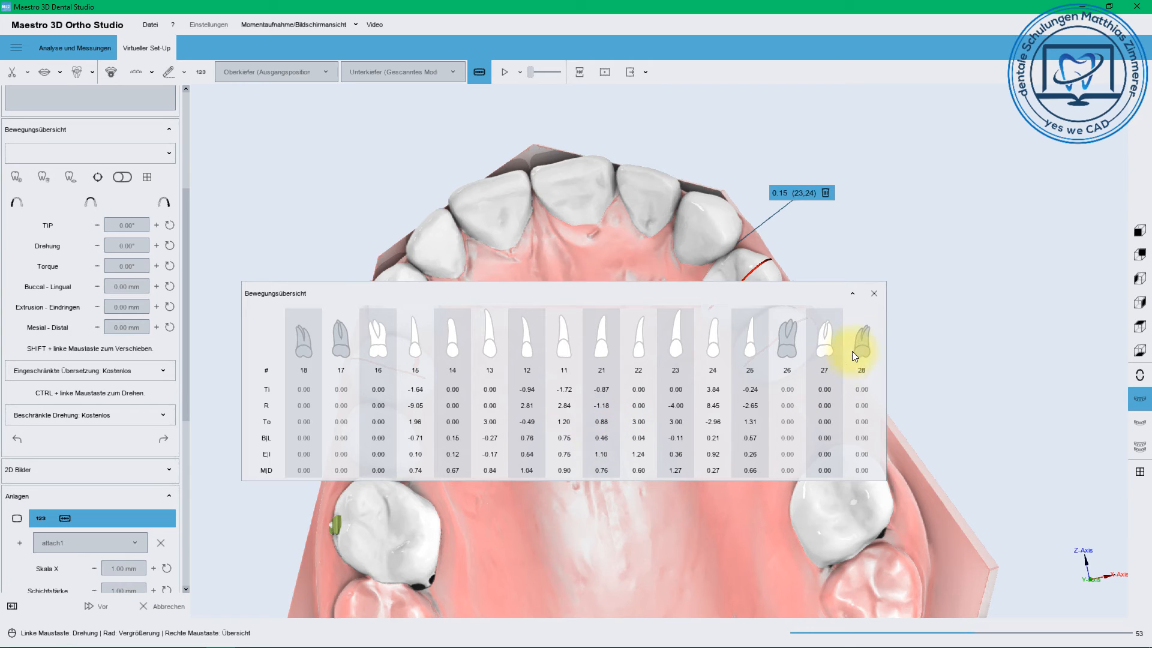
pyautogui.click(874, 293)
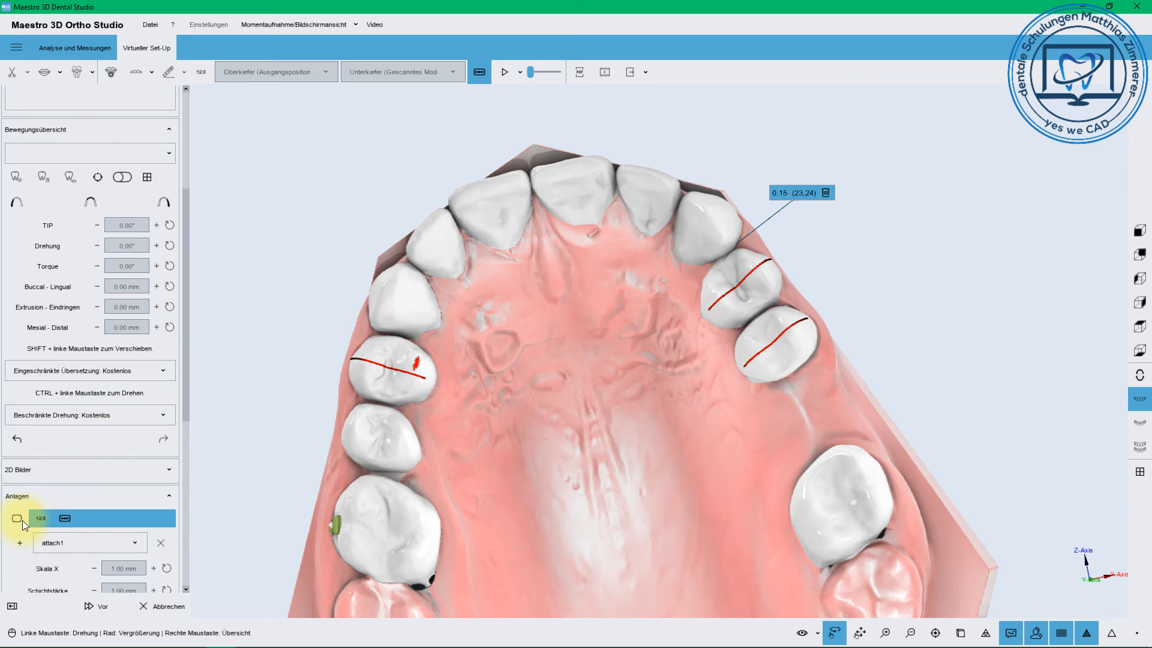
# Place an Optimized Root Control attachment on the labial surface of tooth 11.
pyautogui.click(66, 544)
pyautogui.scroll(-3, 99, 501)
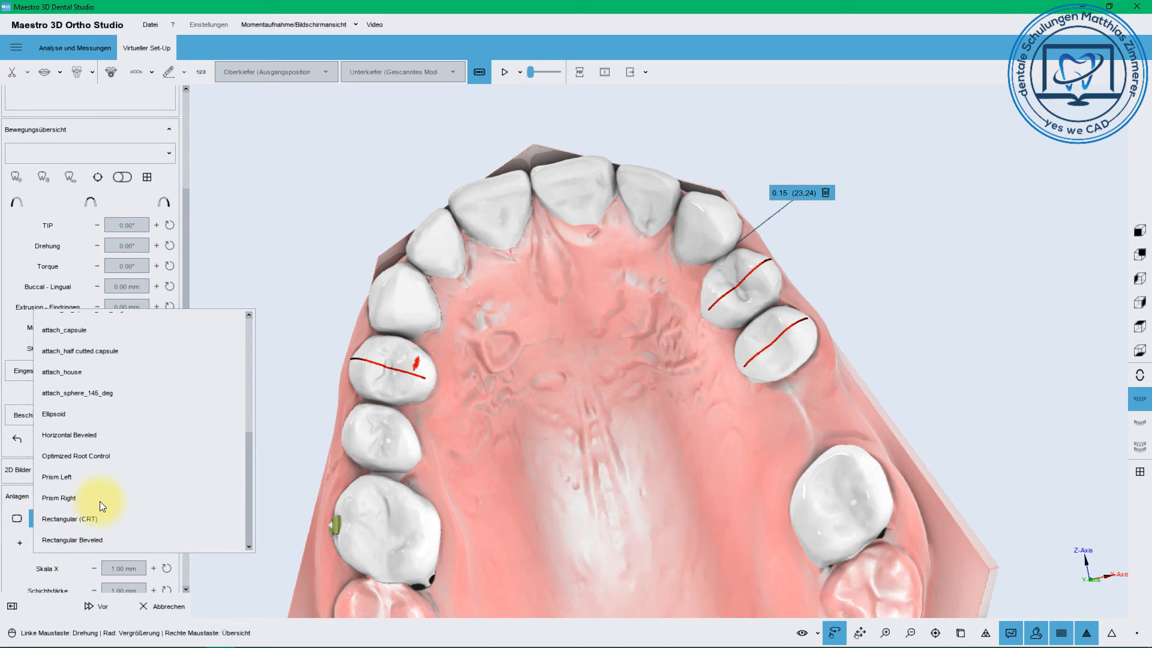
pyautogui.click(96, 456)
pyautogui.moveTo(498, 257); pyautogui.dragTo(538, 492)
pyautogui.click(539, 492)
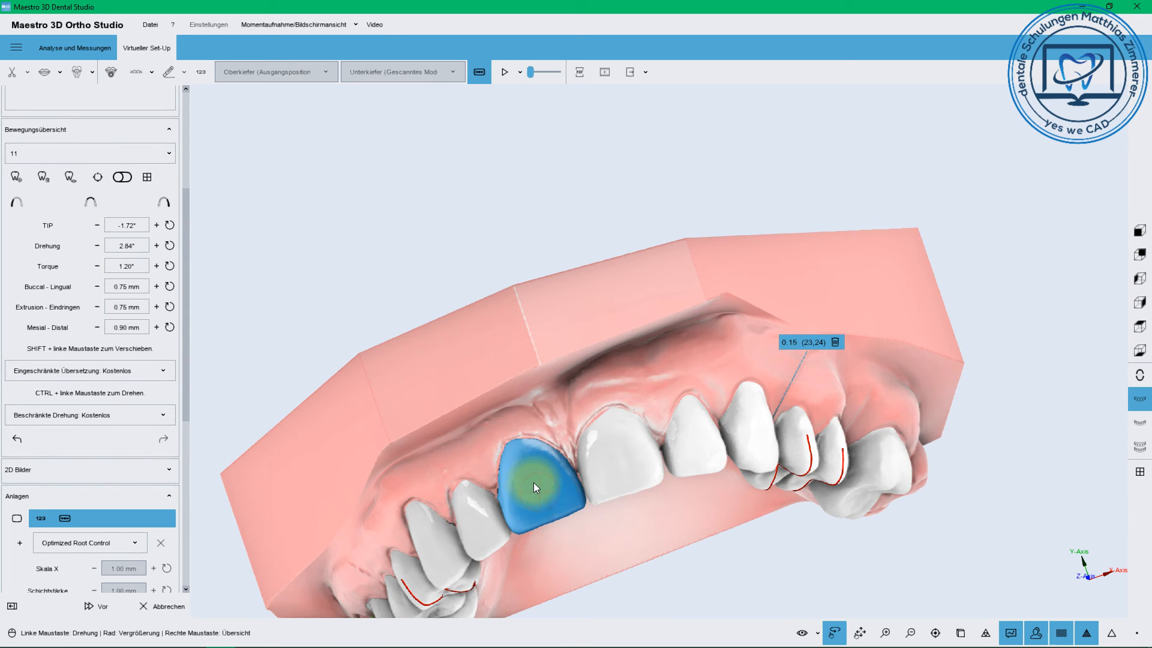
pyautogui.click(20, 543)
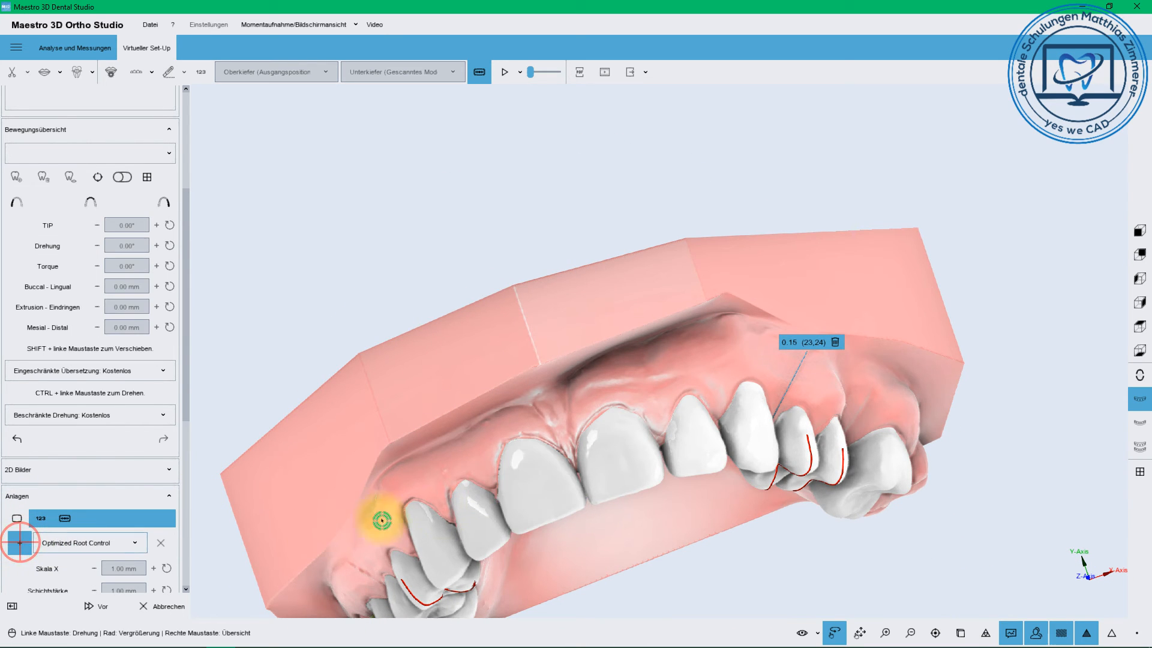
pyautogui.click(526, 490)
pyautogui.moveTo(456, 453); pyautogui.dragTo(646, 246)
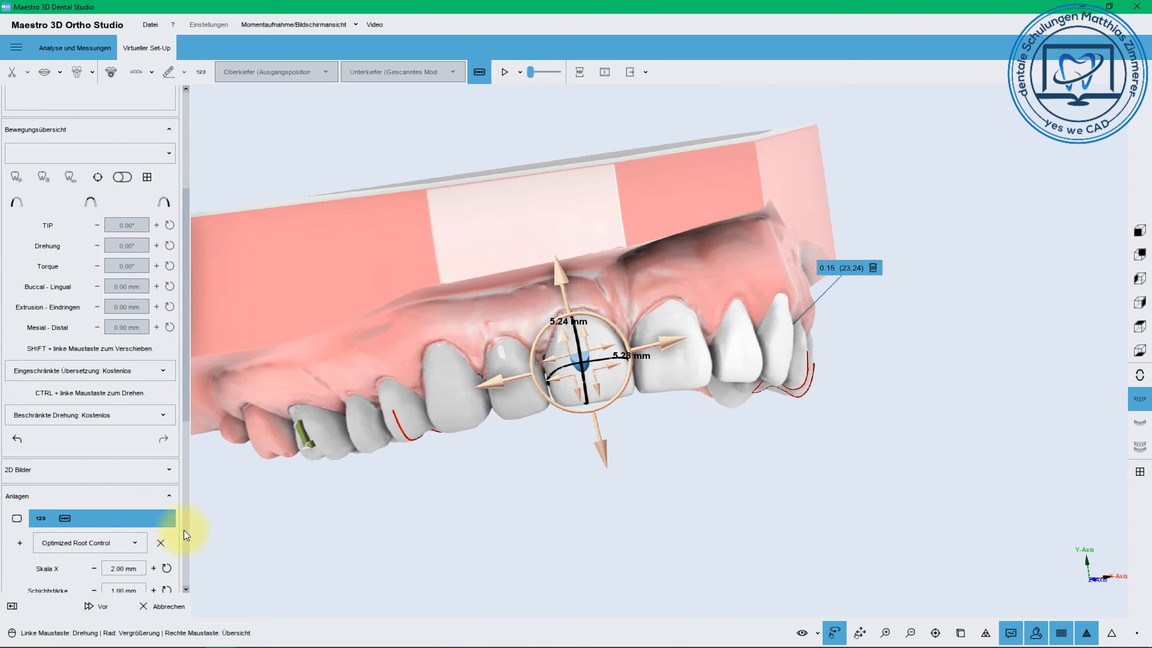
# Enlarge the attachment on tooth 11 with the manipulator to Skala X 2.93 mm and Skala Z 3.30 mm.
pyautogui.scroll(-5, 186, 513)
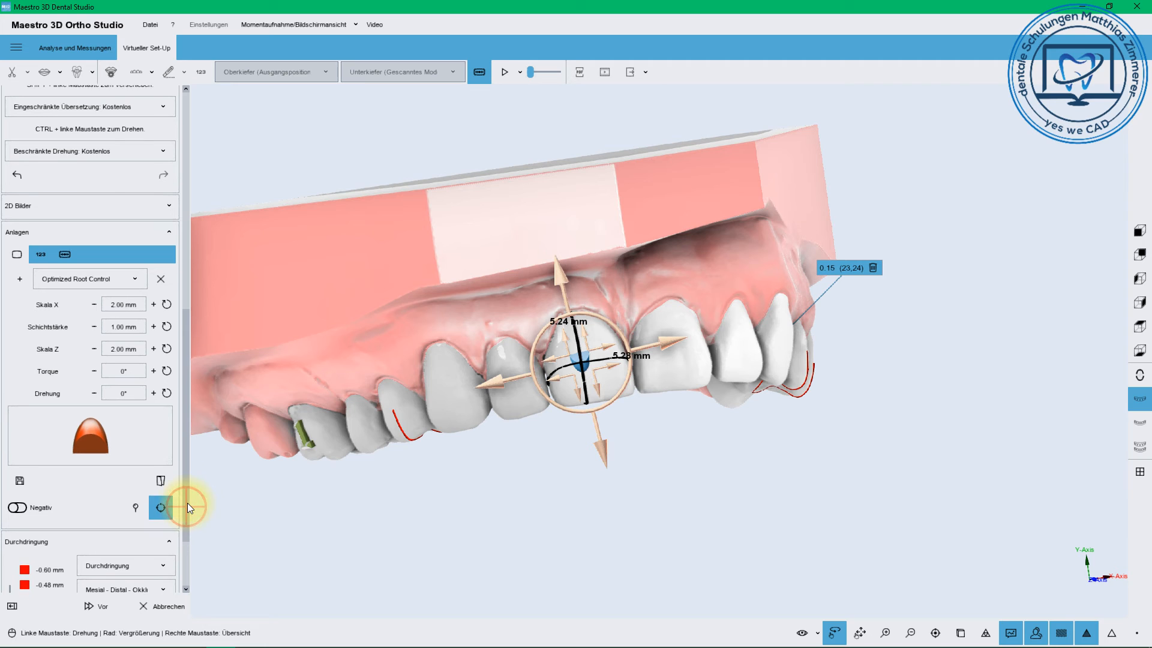
pyautogui.click(160, 483)
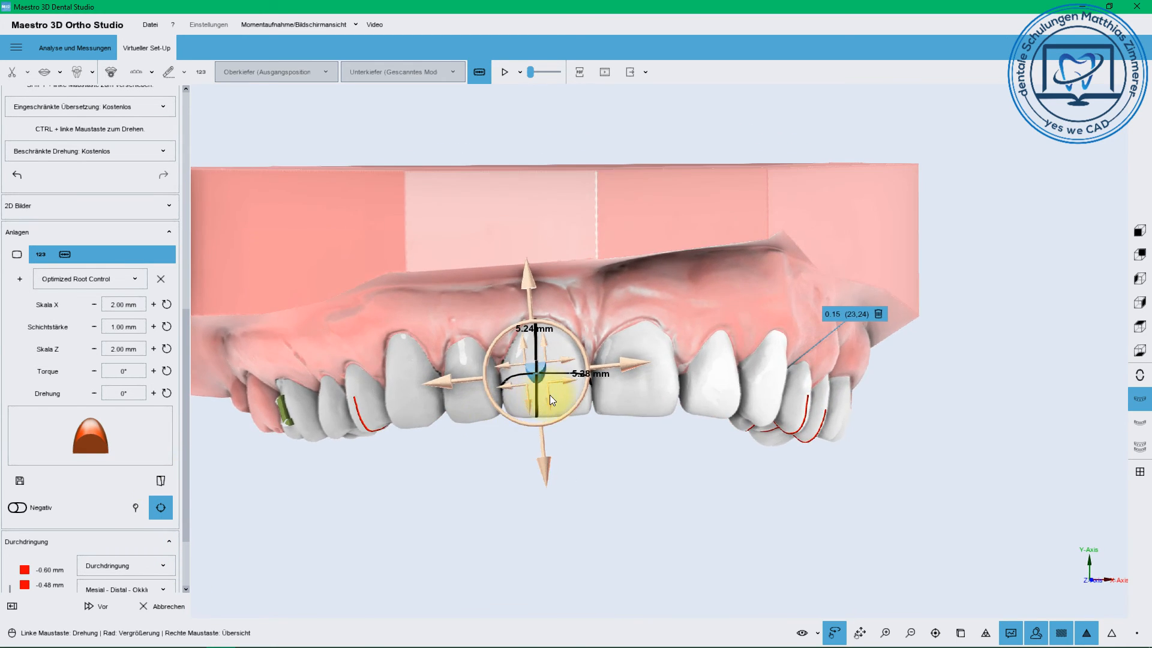
pyautogui.click(549, 401)
pyautogui.moveTo(549, 401); pyautogui.dragTo(565, 352)
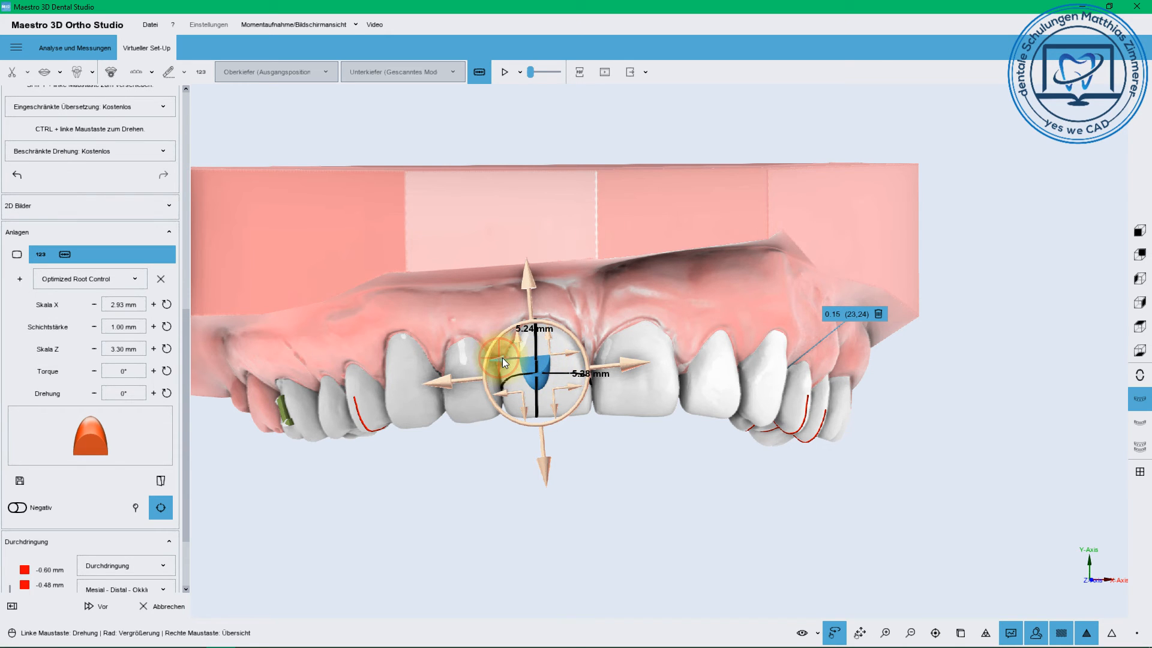
# Shift the attachment on tooth 11 slightly toward the incisal edge, try a torque of 5° and reset it to 0°.
pyautogui.click(542, 466)
pyautogui.click(542, 466)
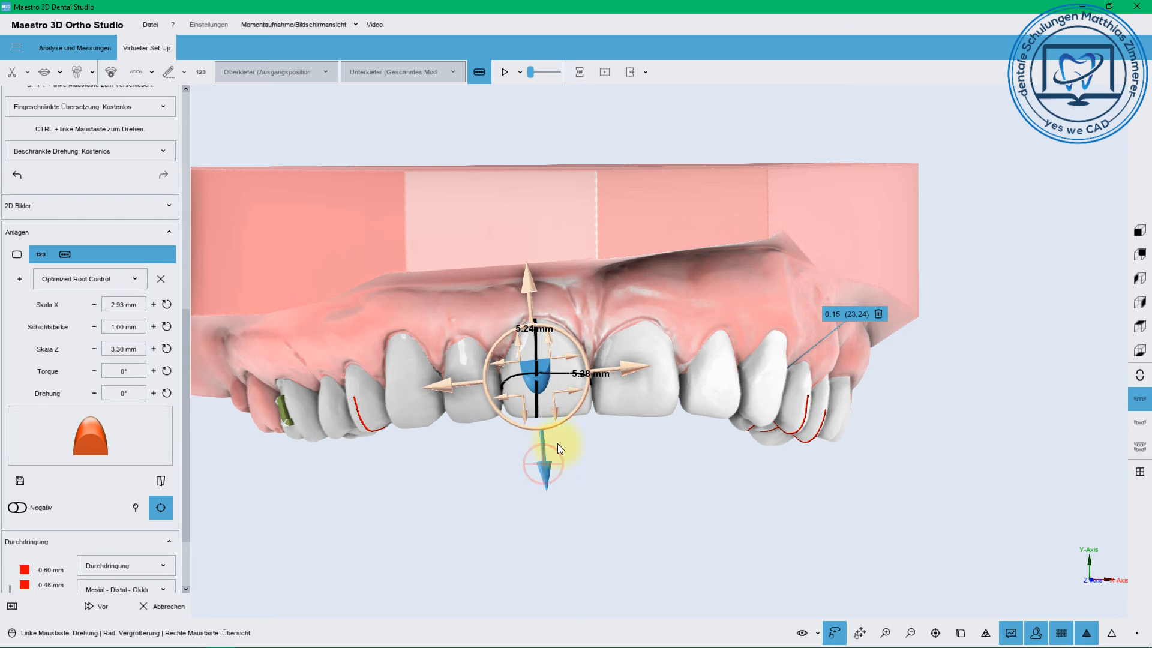
pyautogui.rightClick(539, 376)
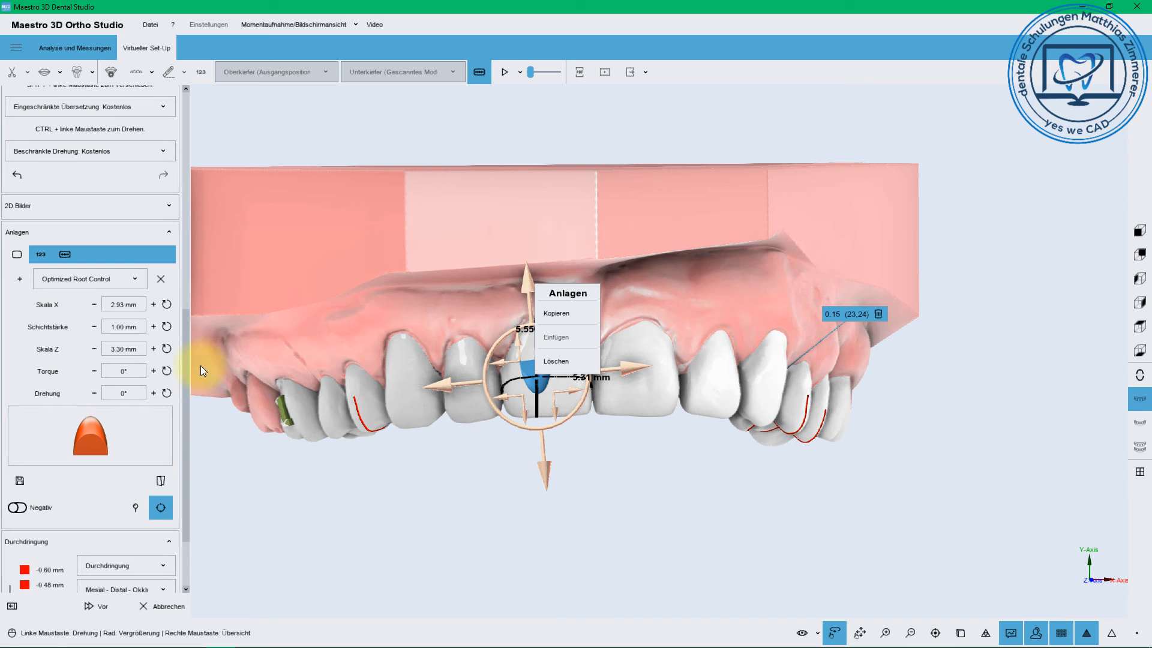
pyautogui.moveTo(188, 359); pyautogui.dragTo(186, 520)
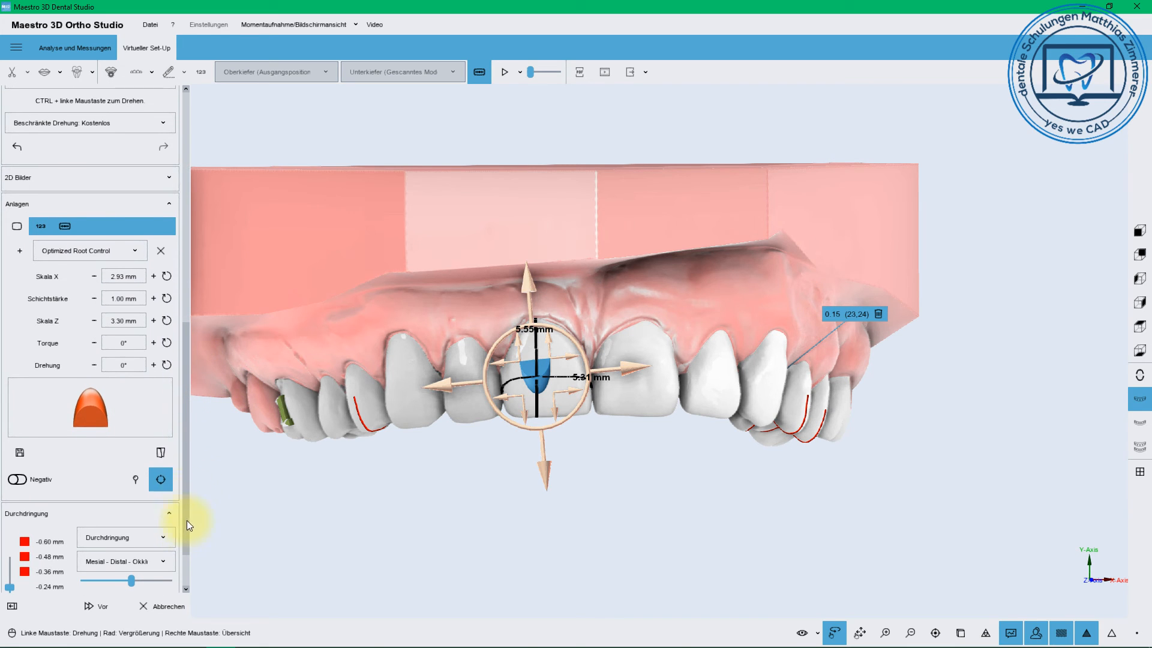
pyautogui.click(154, 343)
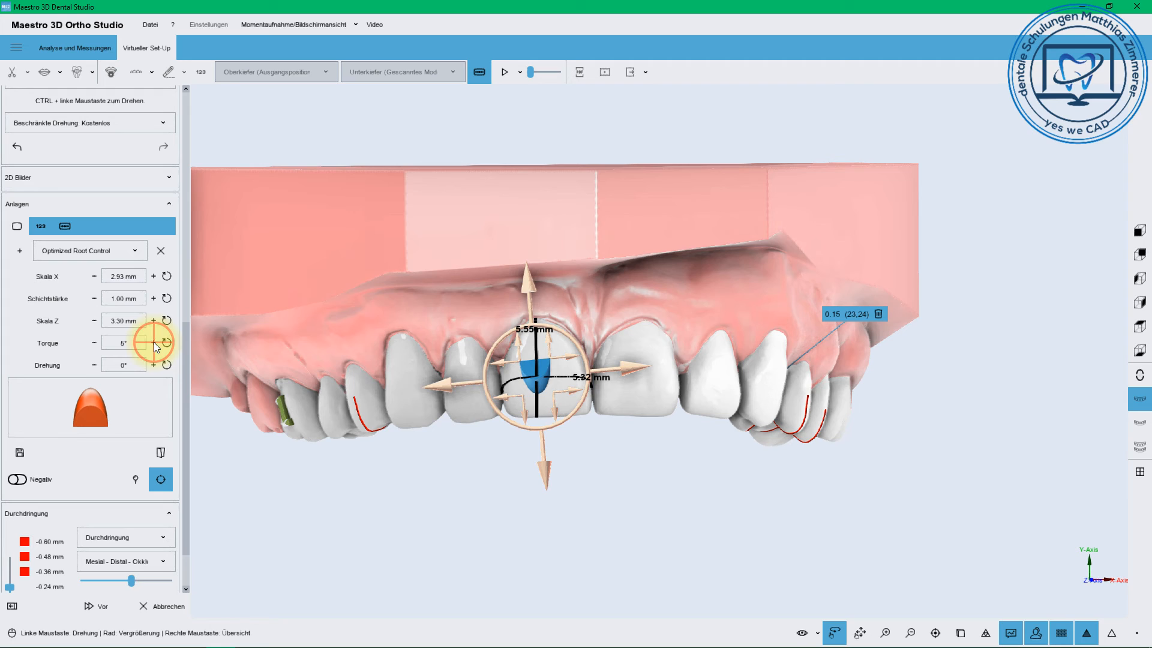
pyautogui.click(94, 343)
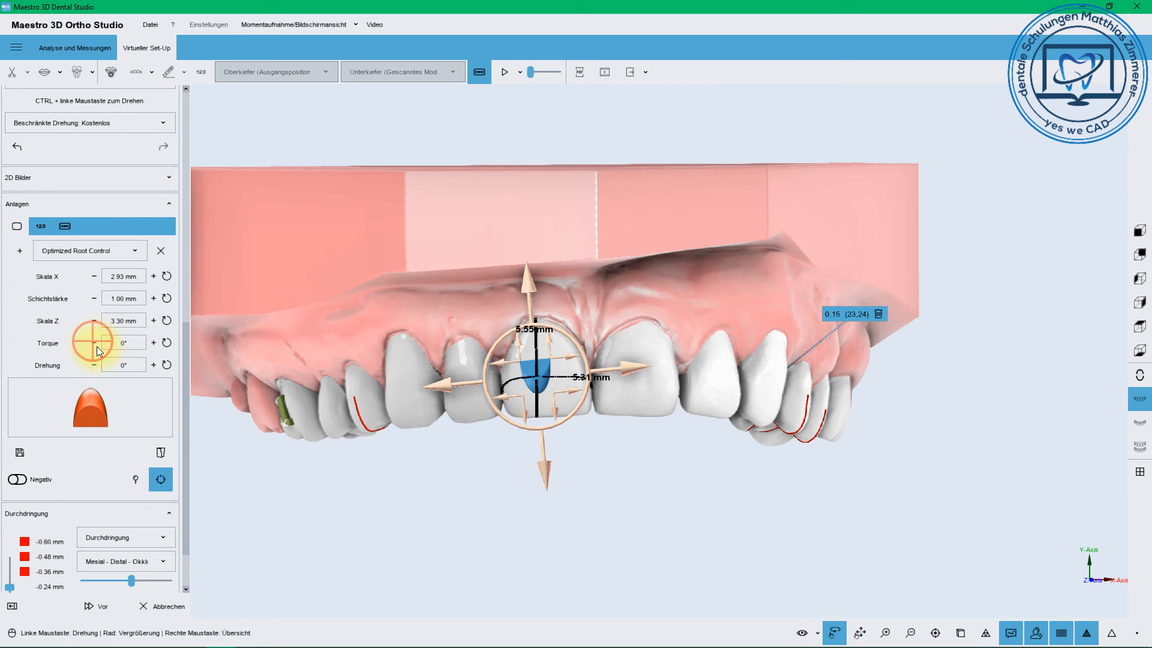
# Centre the attachment on the FA point of tooth 11 and copy it to tooth 21.
pyautogui.click(135, 479)
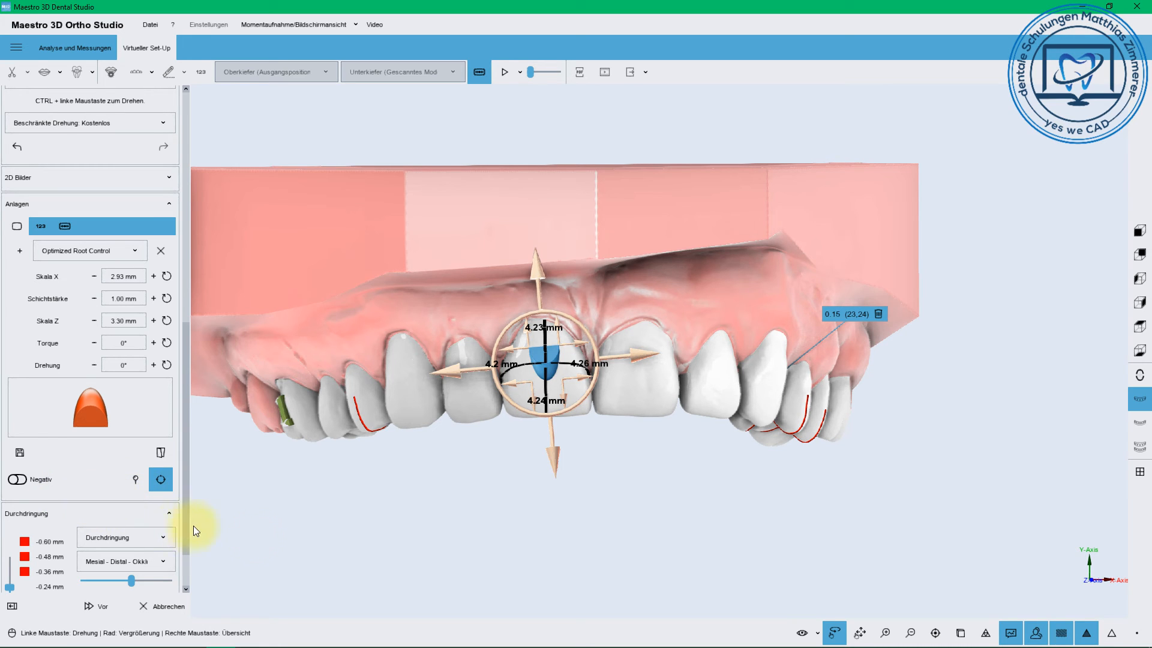
pyautogui.rightClick(545, 361)
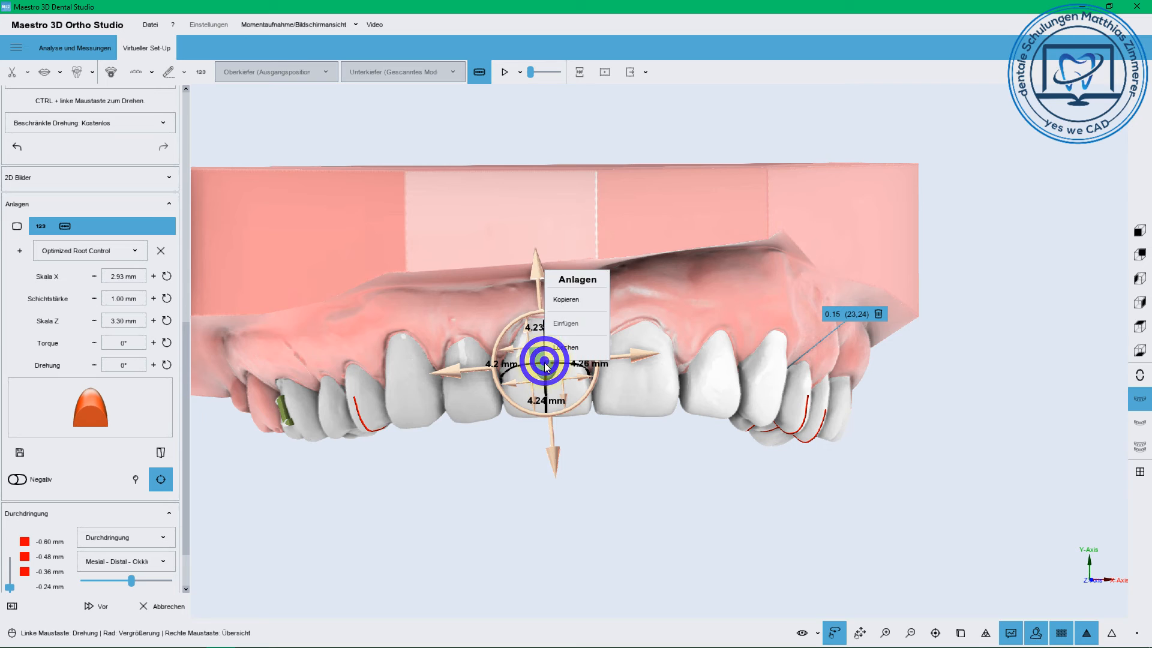
pyautogui.click(571, 300)
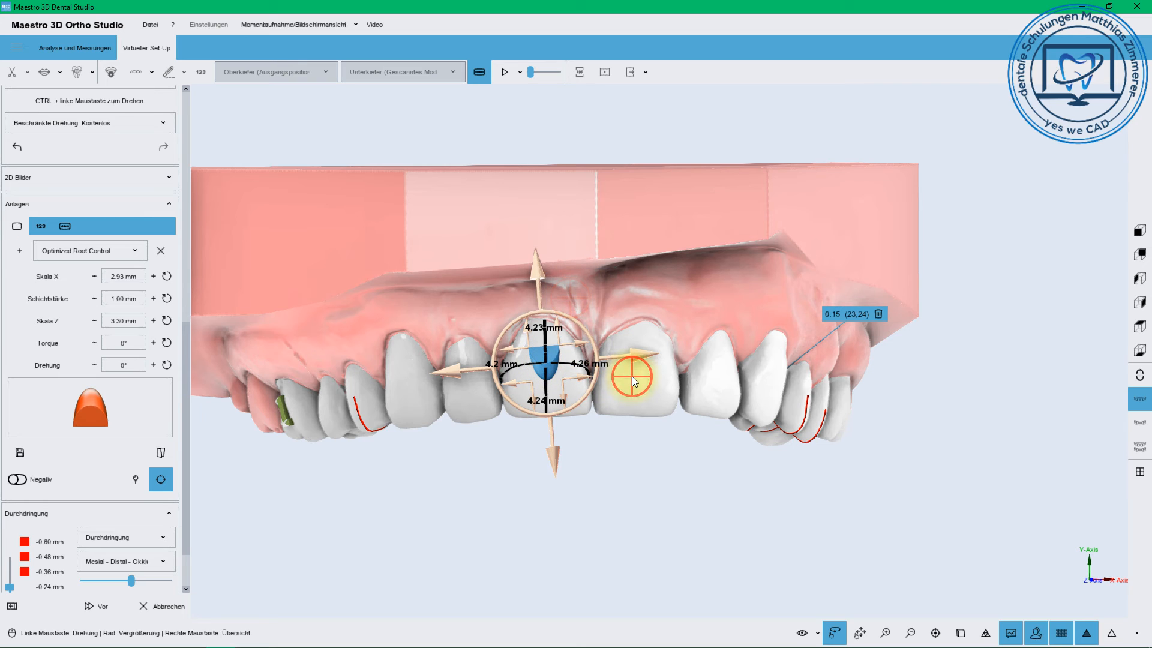
pyautogui.rightClick(632, 376)
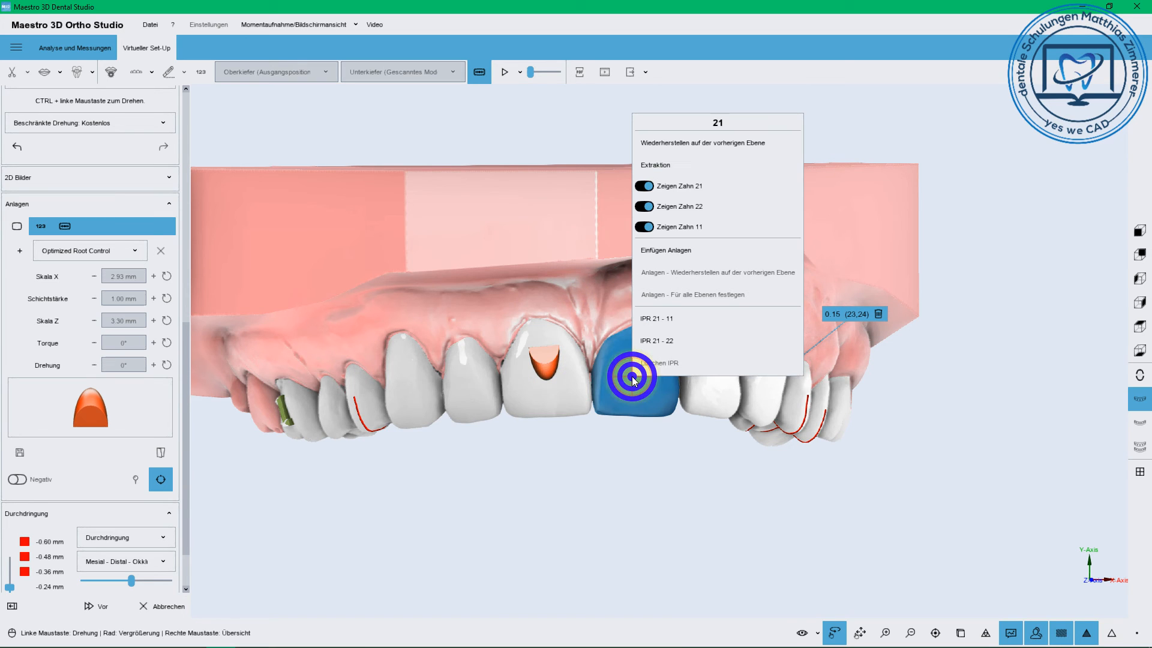
pyautogui.click(661, 251)
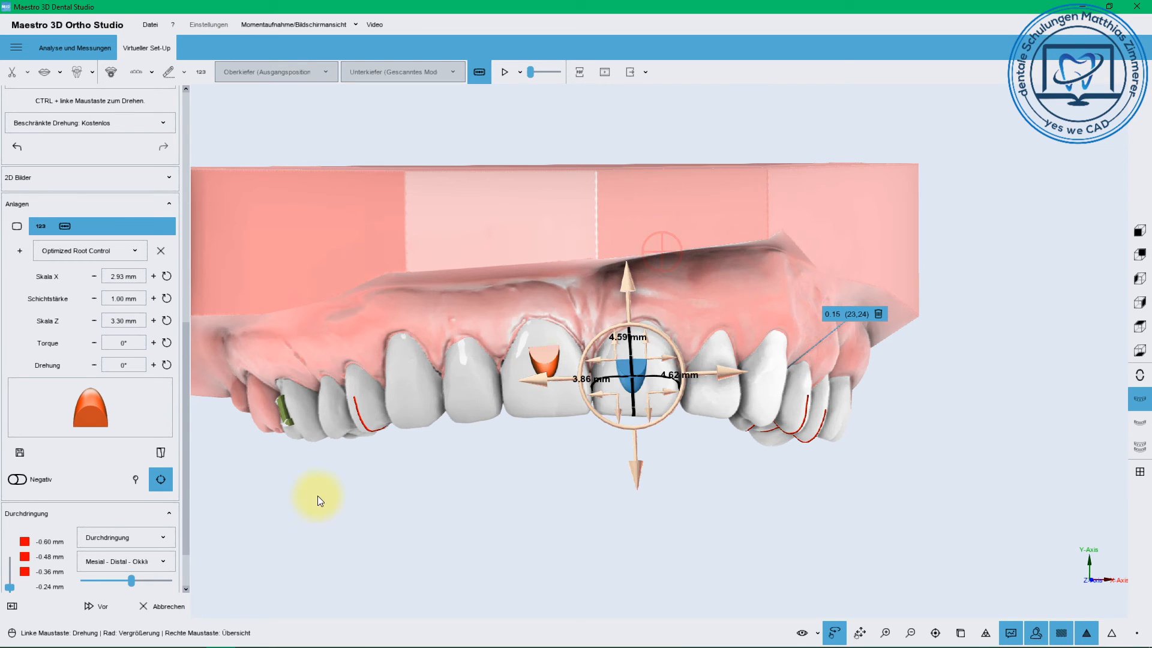
# Centre the pasted attachment on the FA point of tooth 21, keeping its manipulator displayed.
pyautogui.click(137, 481)
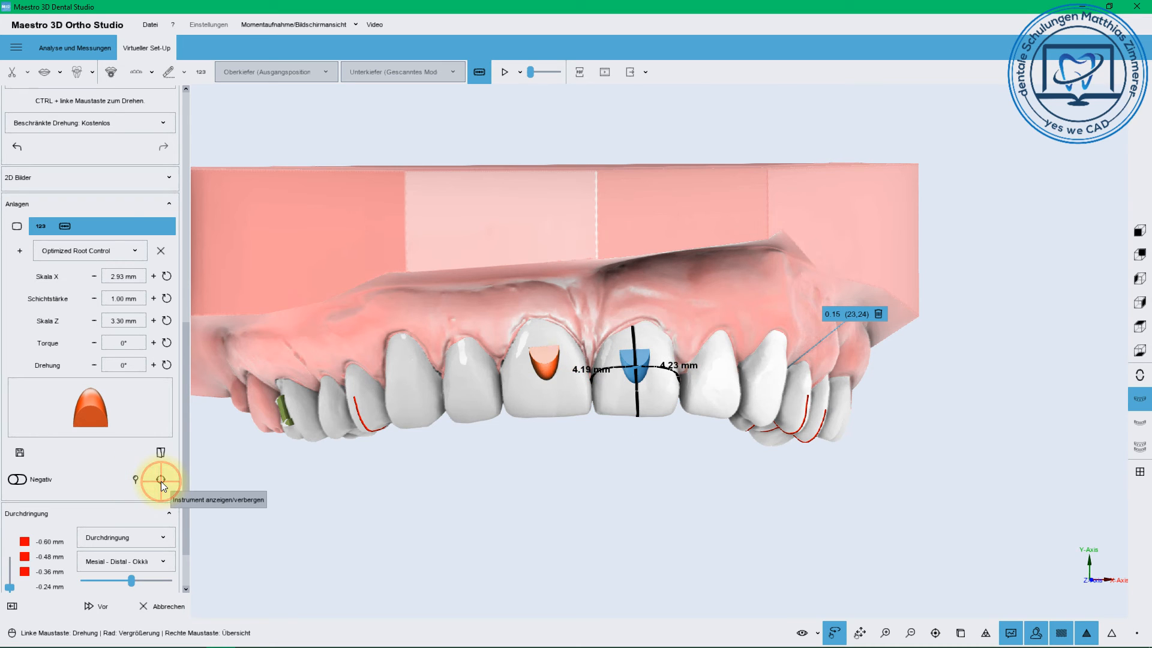
pyautogui.click(161, 480)
pyautogui.click(134, 480)
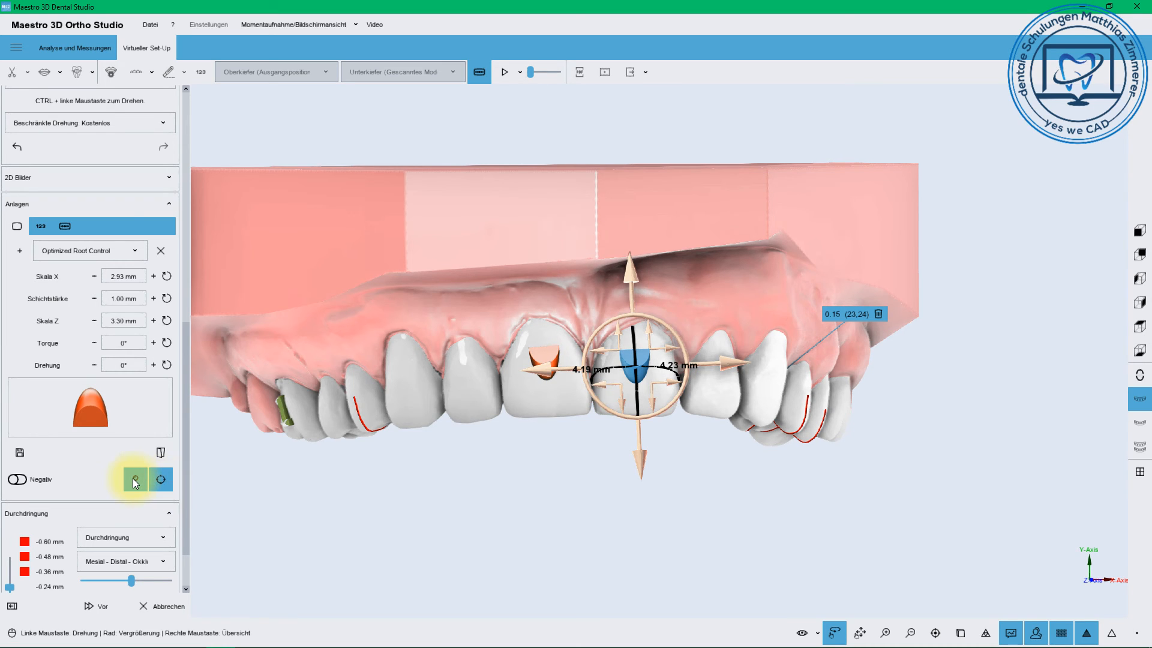
# Paste the copied attachment onto tooth 22 and move it slightly toward the gum.
pyautogui.click(717, 389)
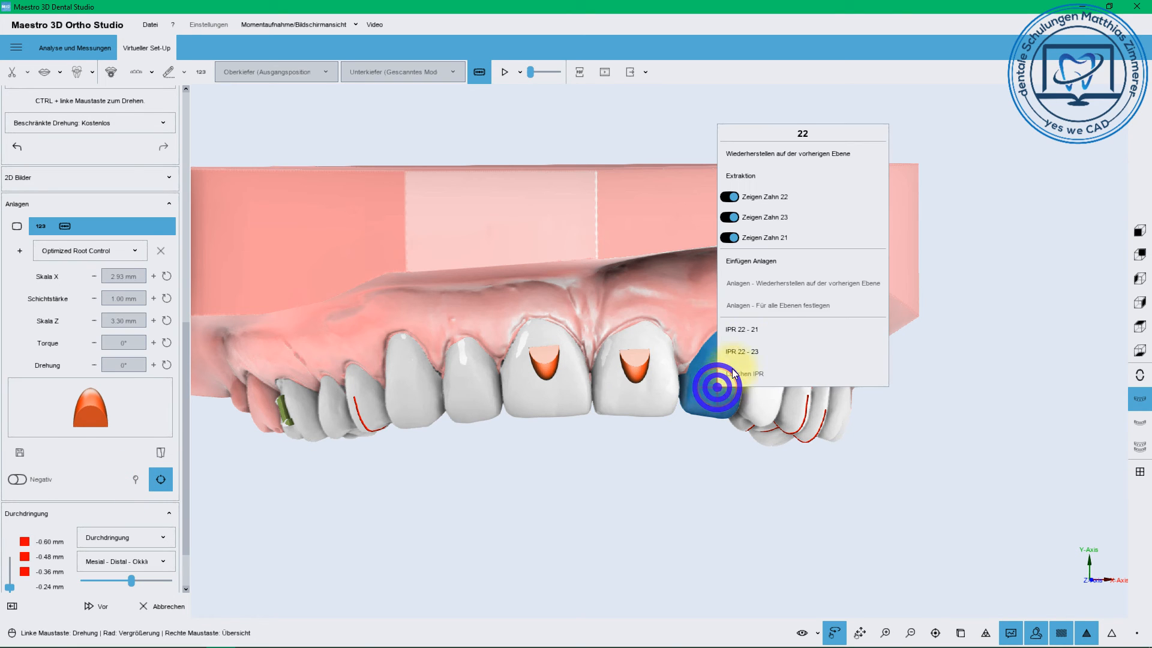
pyautogui.click(763, 265)
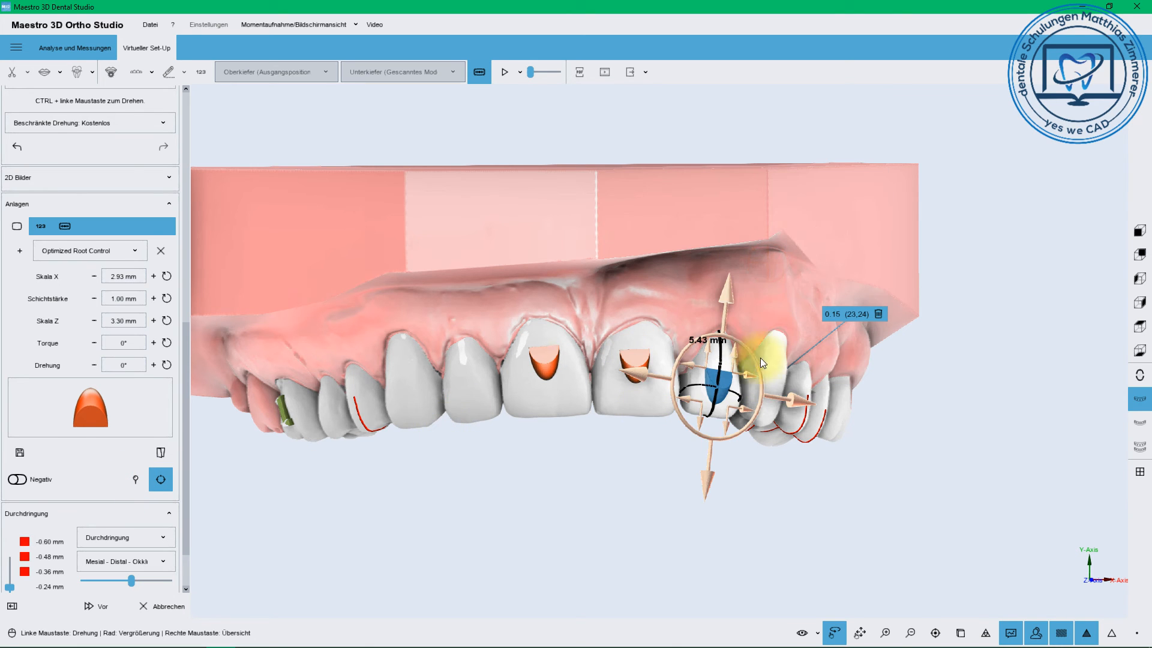
pyautogui.moveTo(725, 297)
pyautogui.mouseDown()
pyautogui.moveTo(726, 276)
pyautogui.moveTo(728, 302)
pyautogui.mouseUp()
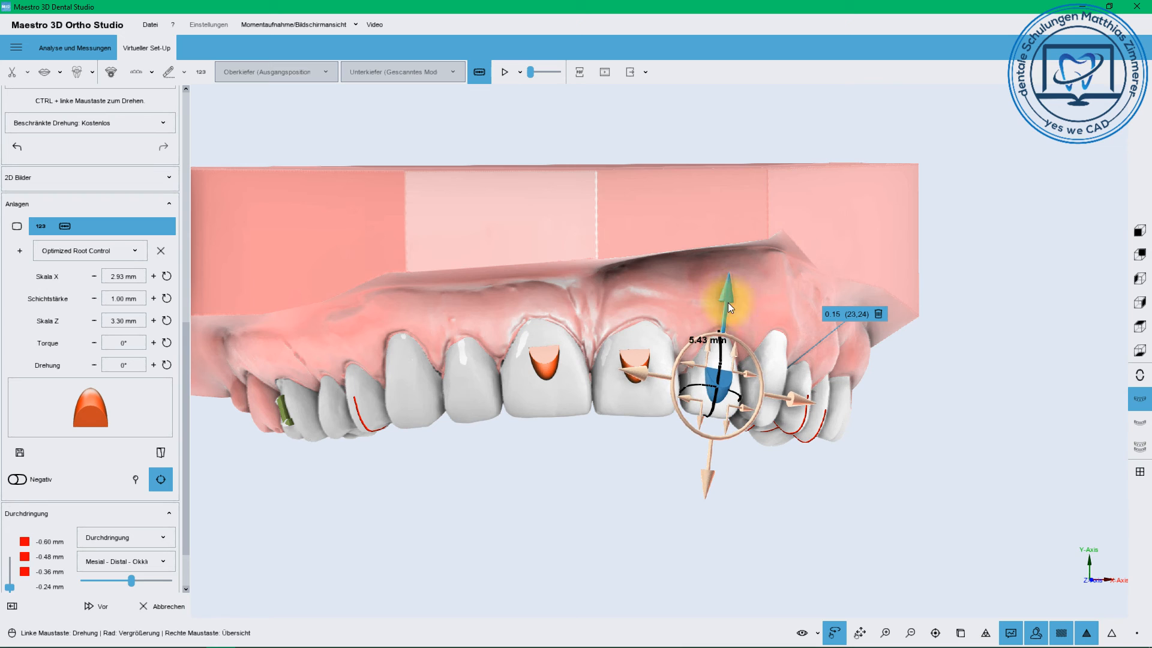
pyautogui.rightClick(721, 374)
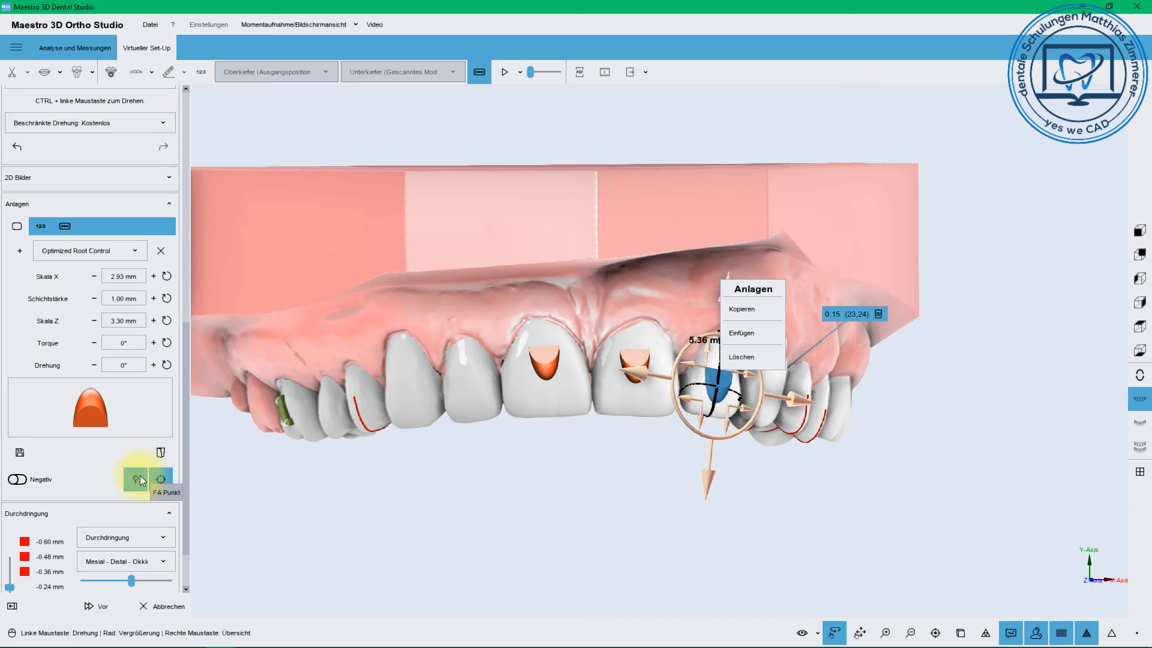
# Change the attachment on tooth 22 to the Horizontal Beveled shape and inspect it up close.
pyautogui.click(136, 251)
pyautogui.click(135, 251)
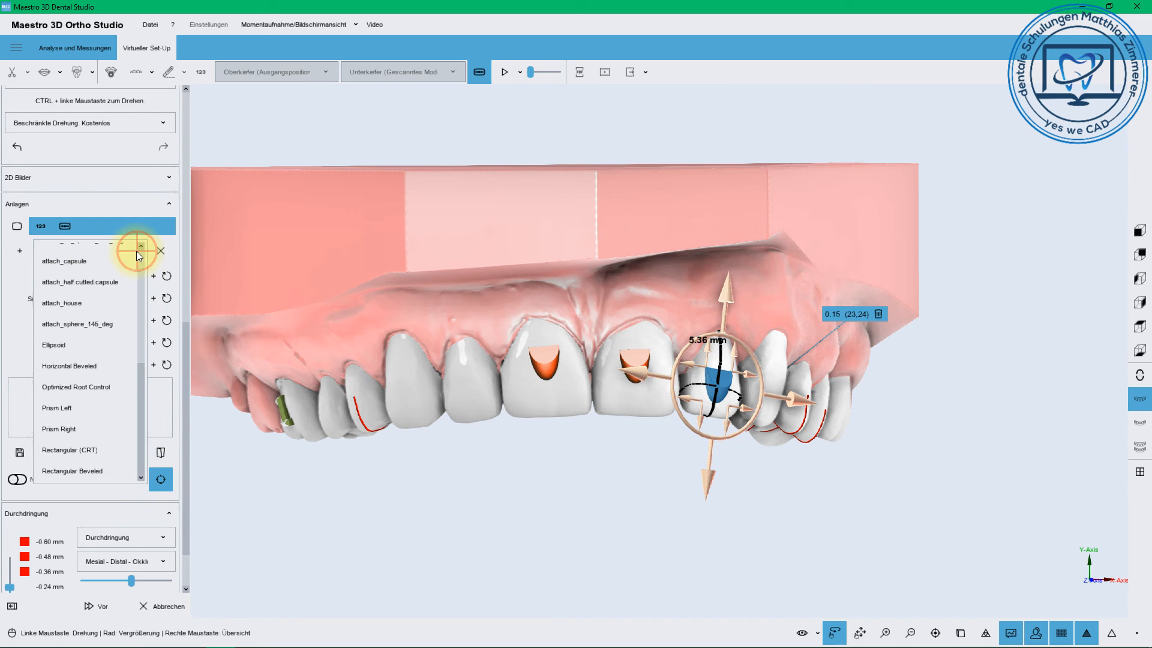
pyautogui.click(136, 251)
pyautogui.click(135, 251)
pyautogui.click(81, 365)
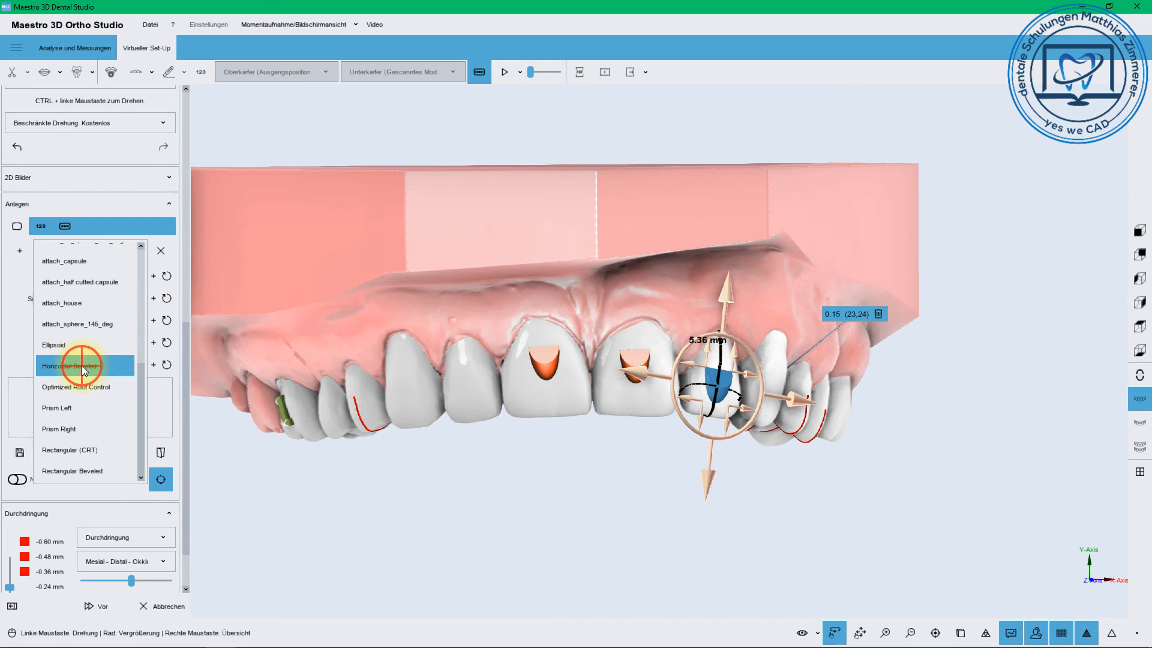
pyautogui.scroll(4, 722, 430)
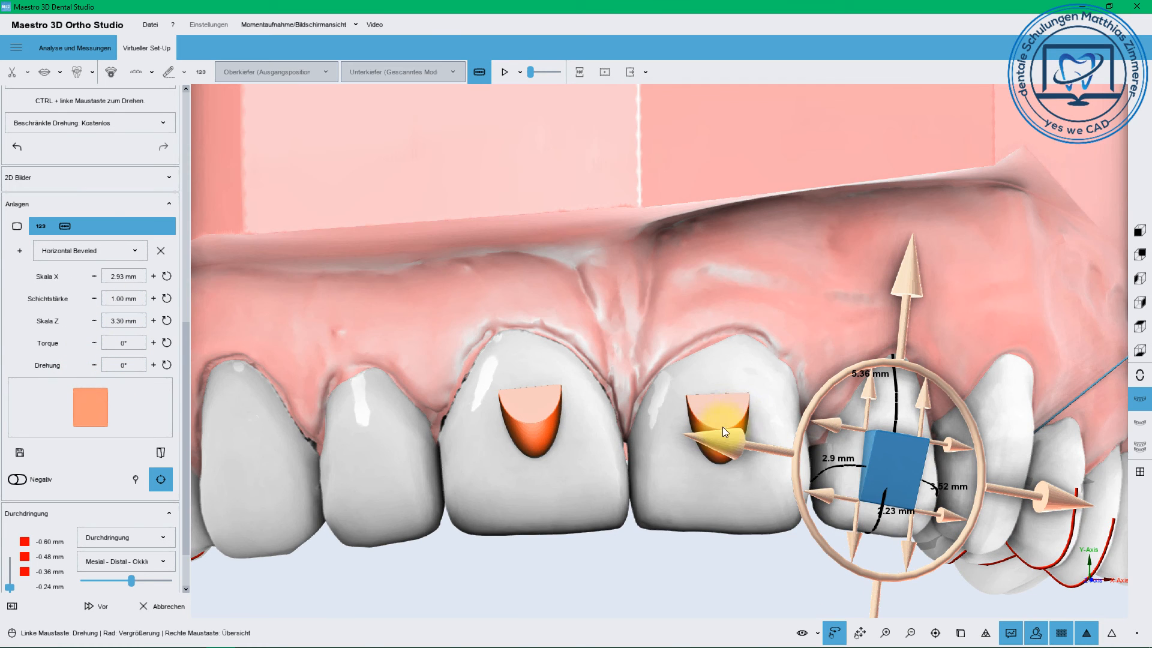
pyautogui.moveTo(735, 410); pyautogui.dragTo(409, 347, button='right')
pyautogui.scroll(2, 481, 362)
# Try the Prism Left and Rectangular (CRT) shapes on the tooth 22 attachment and settle on Rectangular Beveled.
pyautogui.click(135, 250)
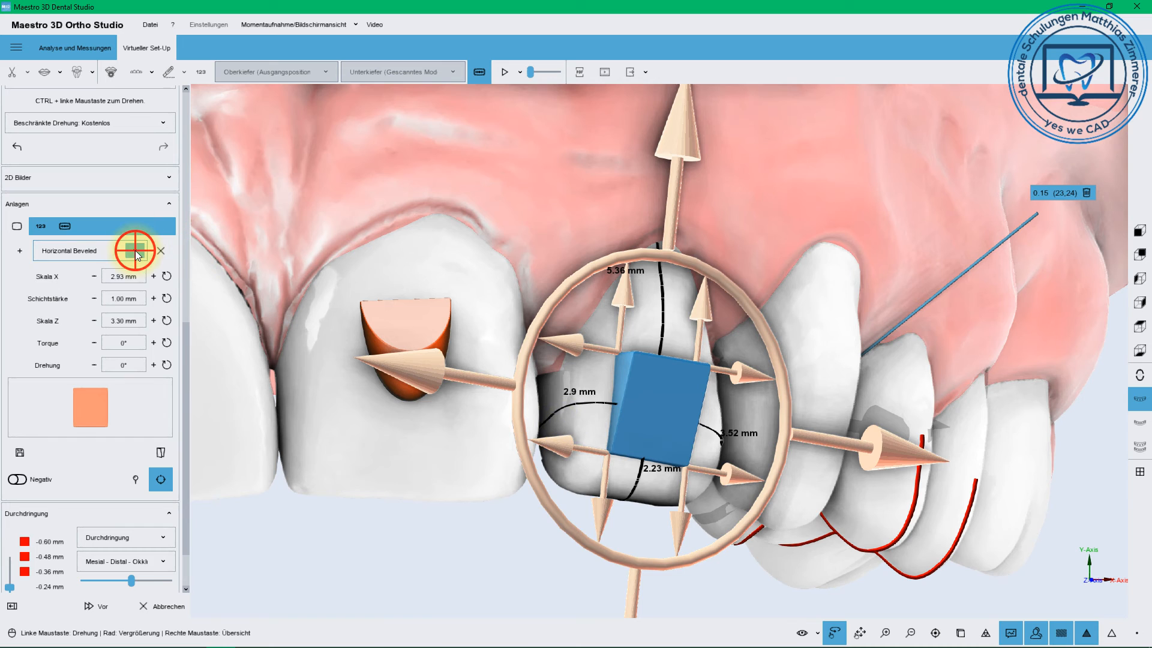
pyautogui.click(84, 408)
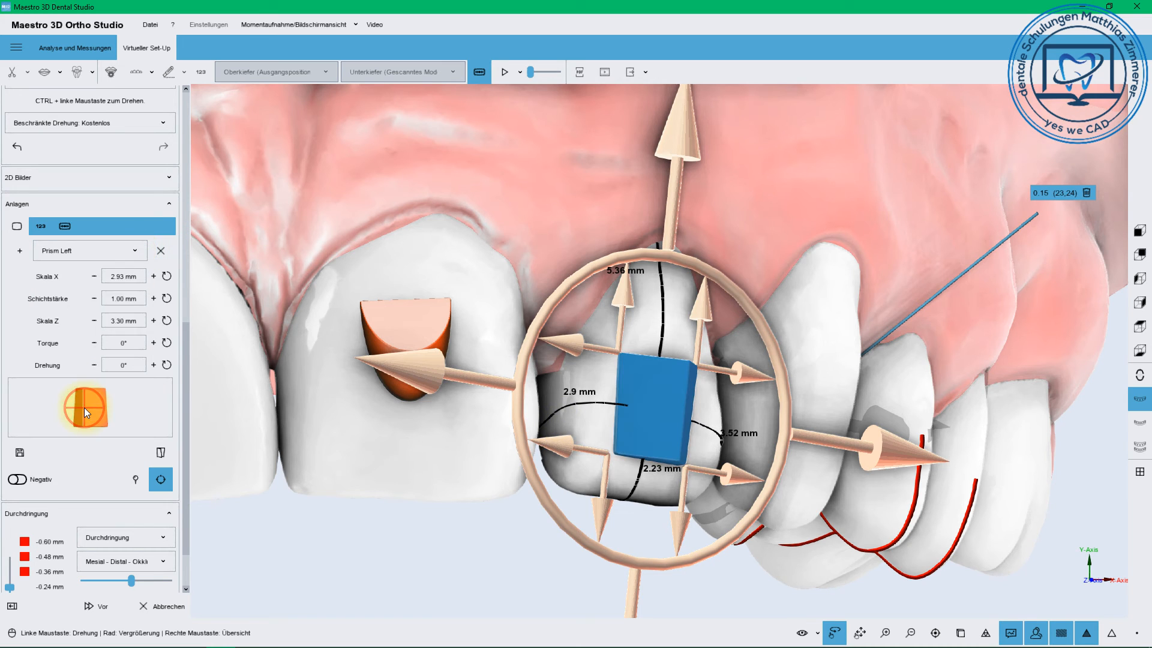
pyautogui.click(124, 250)
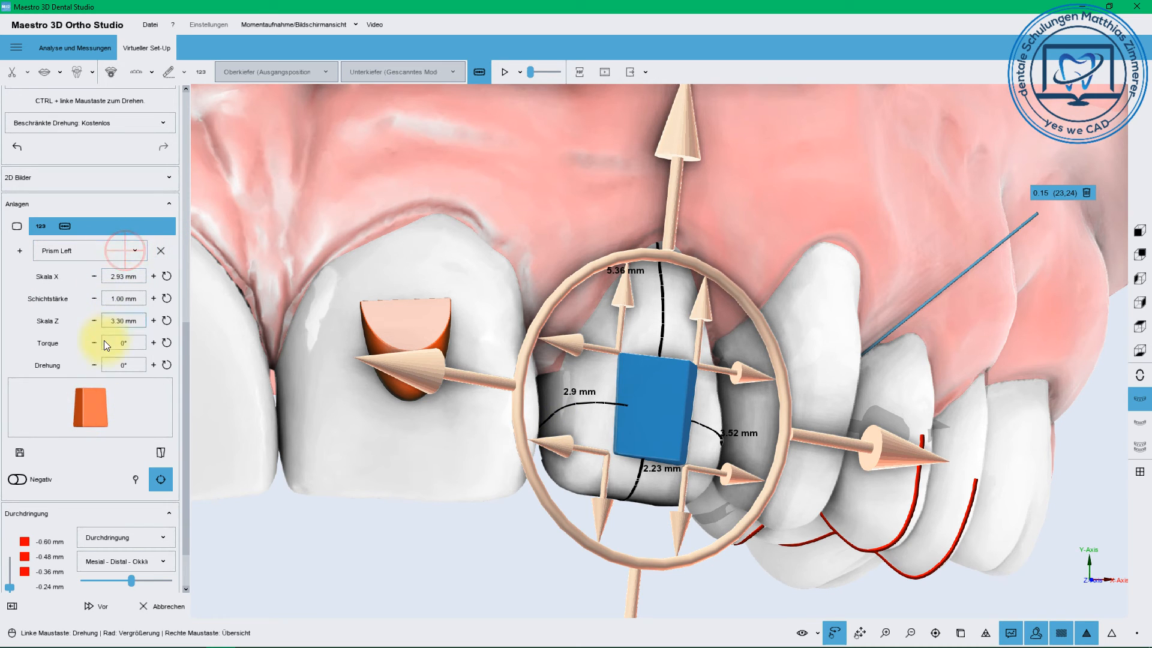
pyautogui.click(137, 250)
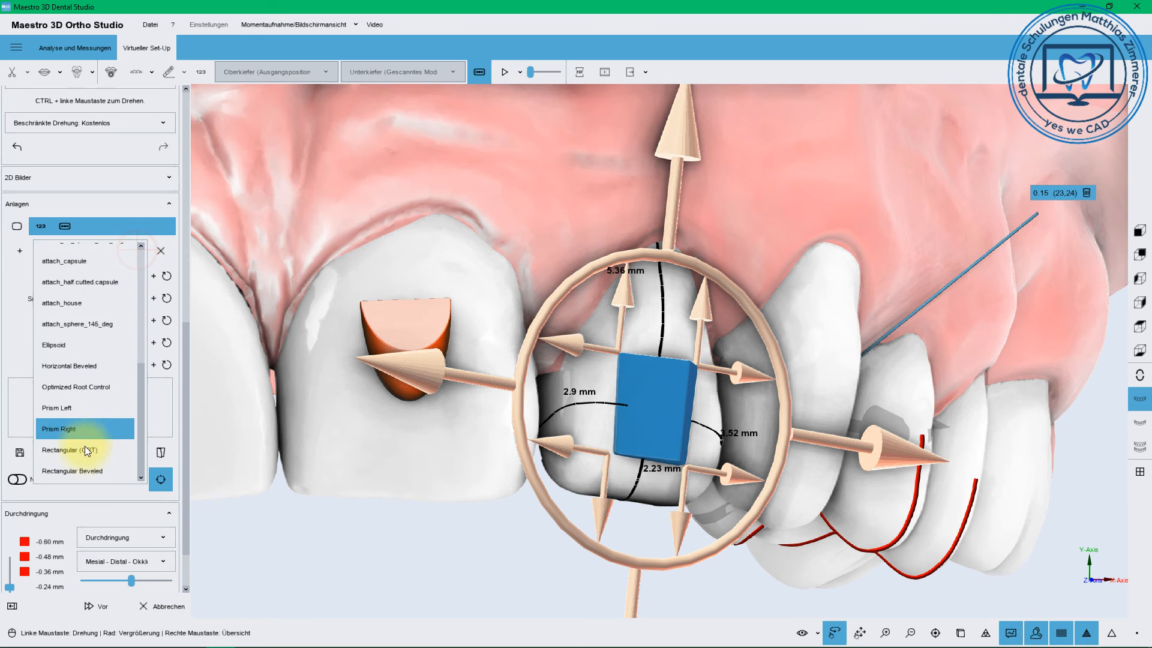
pyautogui.click(84, 448)
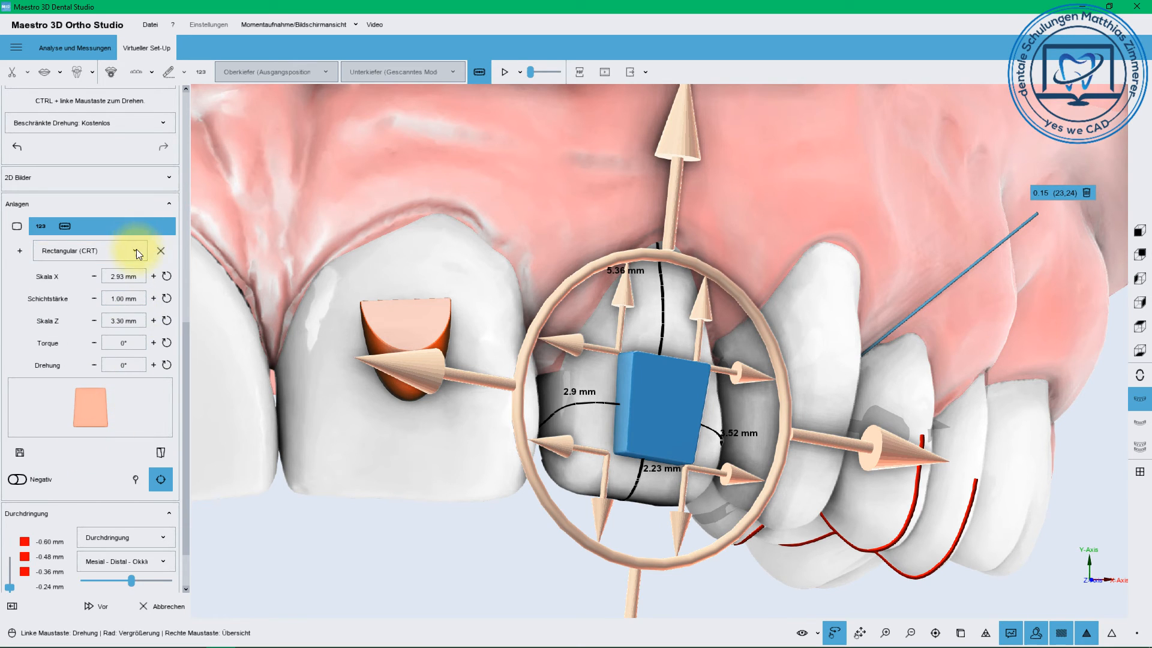
pyautogui.click(137, 250)
pyautogui.click(87, 470)
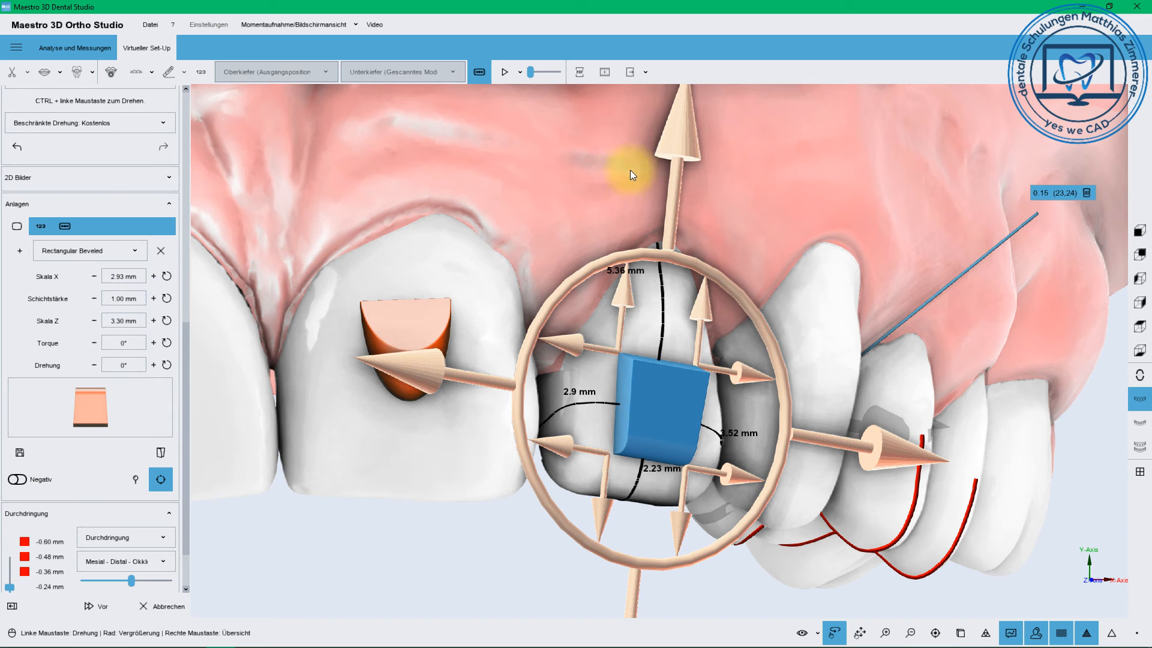
# Narrow the attachment on tooth 22 to 2.78 mm and centre it on the tooth's FA point.
pyautogui.click(679, 146)
pyautogui.moveTo(679, 146); pyautogui.dragTo(679, 125)
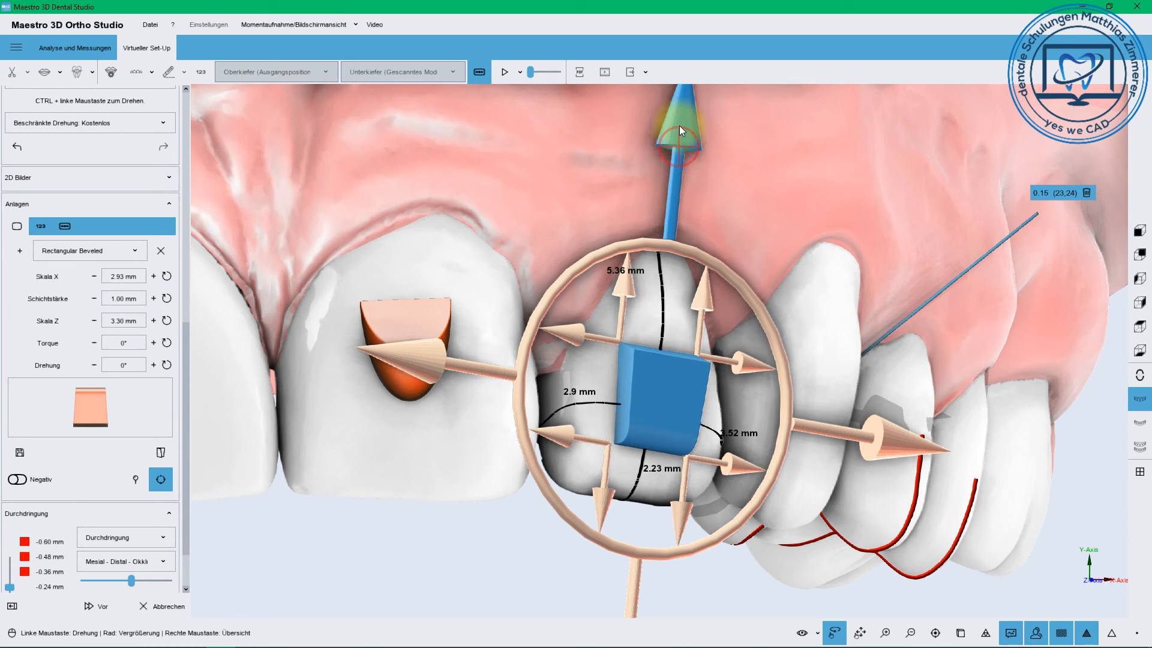
pyautogui.click(578, 325)
pyautogui.moveTo(578, 325); pyautogui.dragTo(495, 347)
pyautogui.click(136, 478)
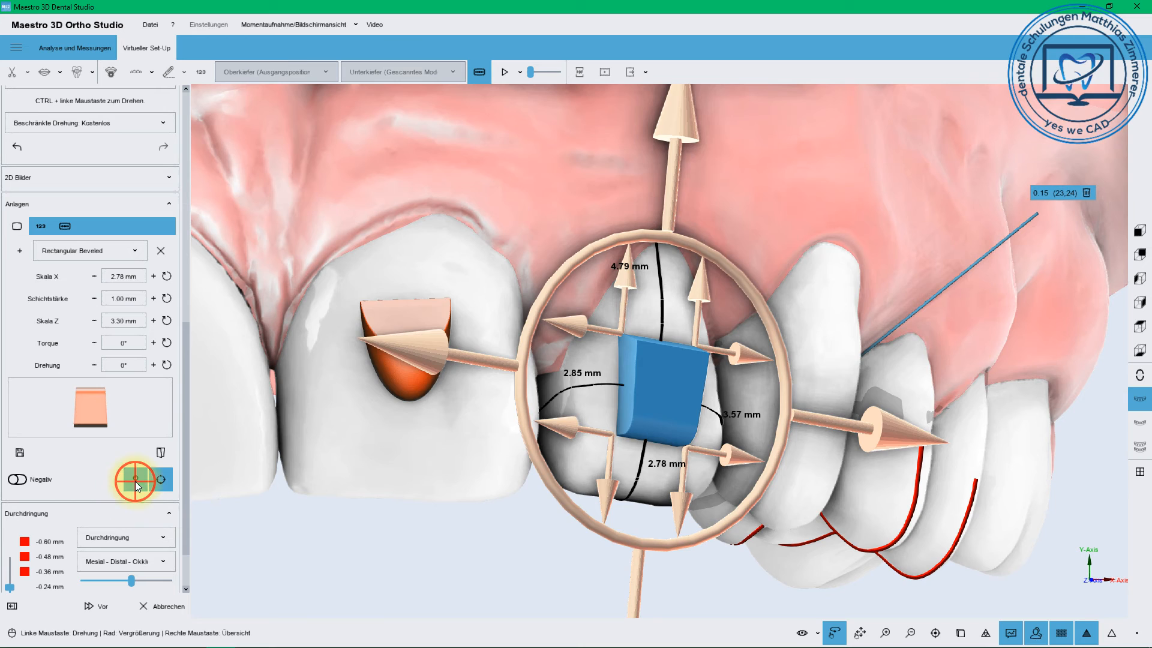
# Accept the finished attachments and save the set-up, leaving the penetration display settings as they are.
pyautogui.click(186, 501)
pyautogui.scroll(-3, 185, 563)
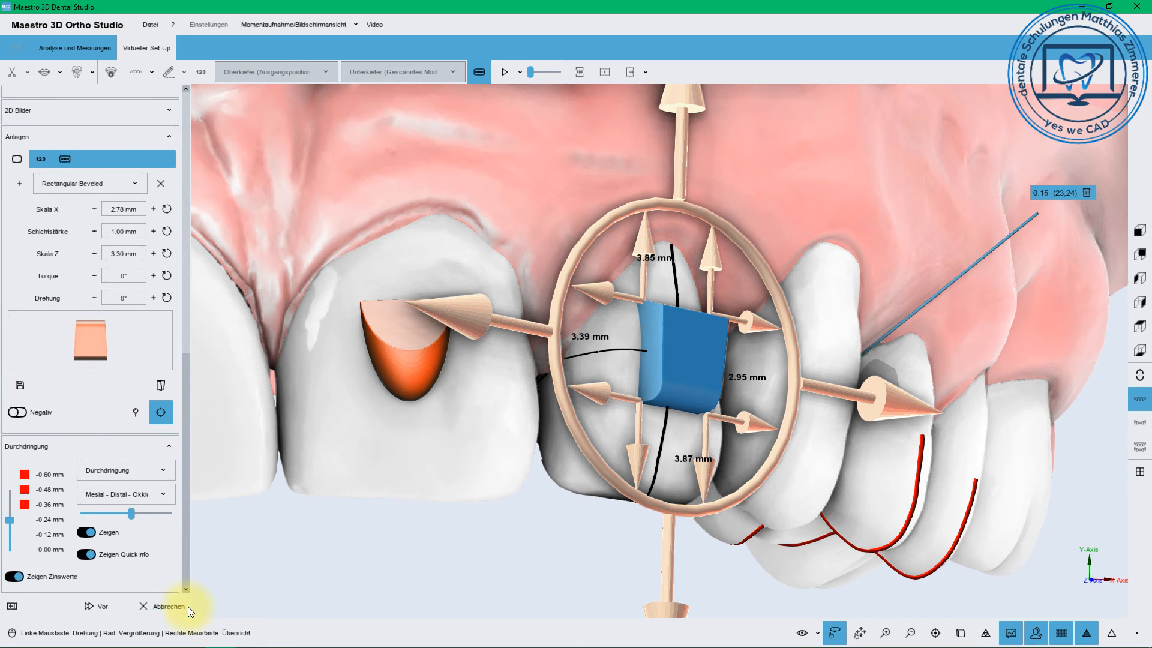
pyautogui.click(13, 577)
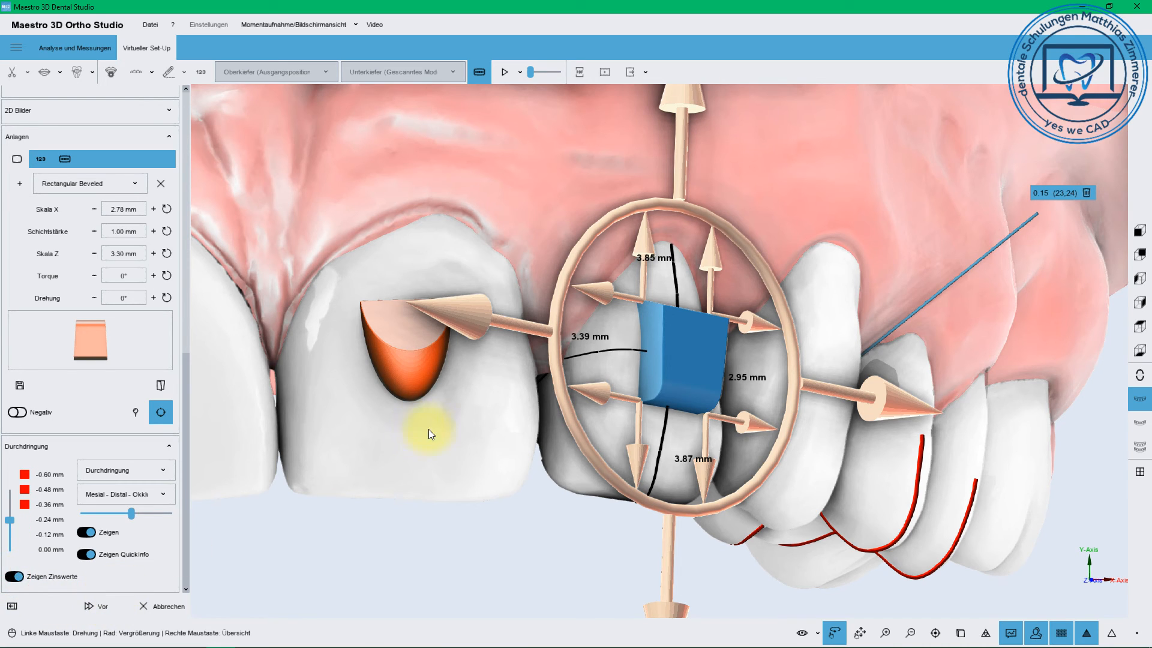
pyautogui.click(14, 577)
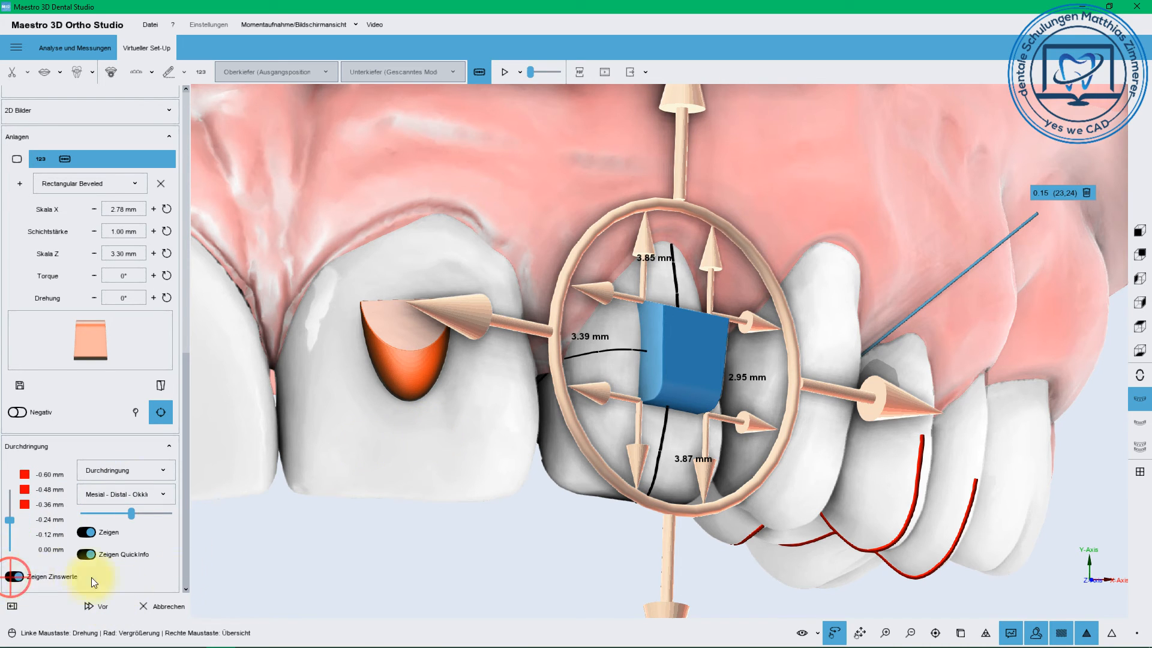
pyautogui.click(102, 605)
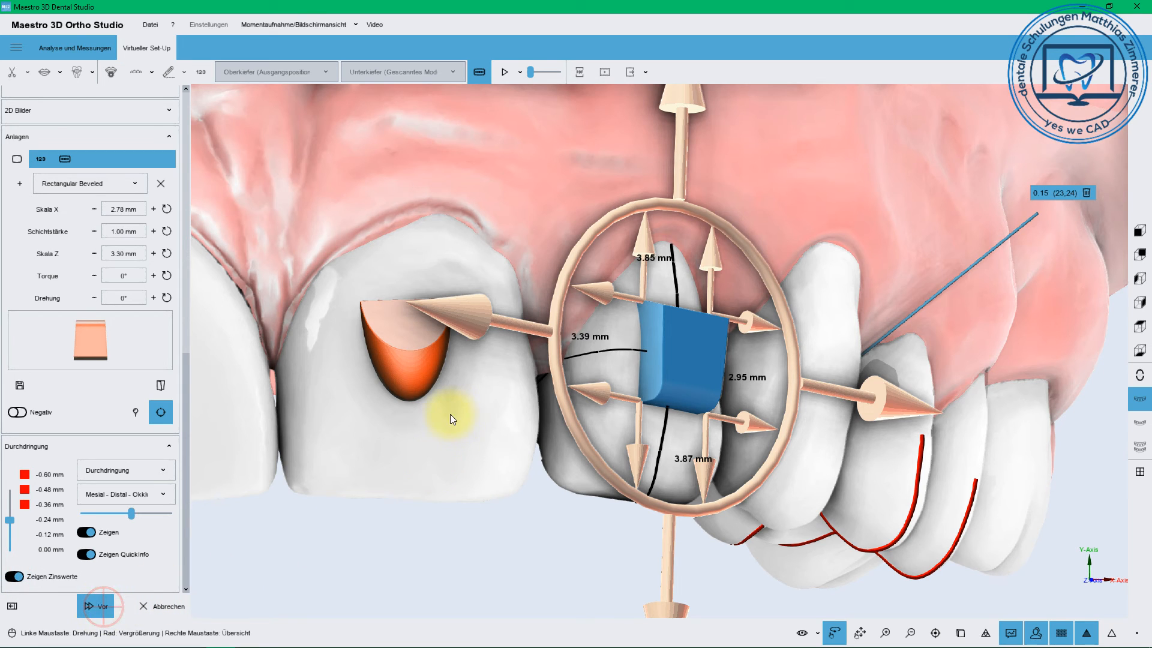
pyautogui.click(586, 372)
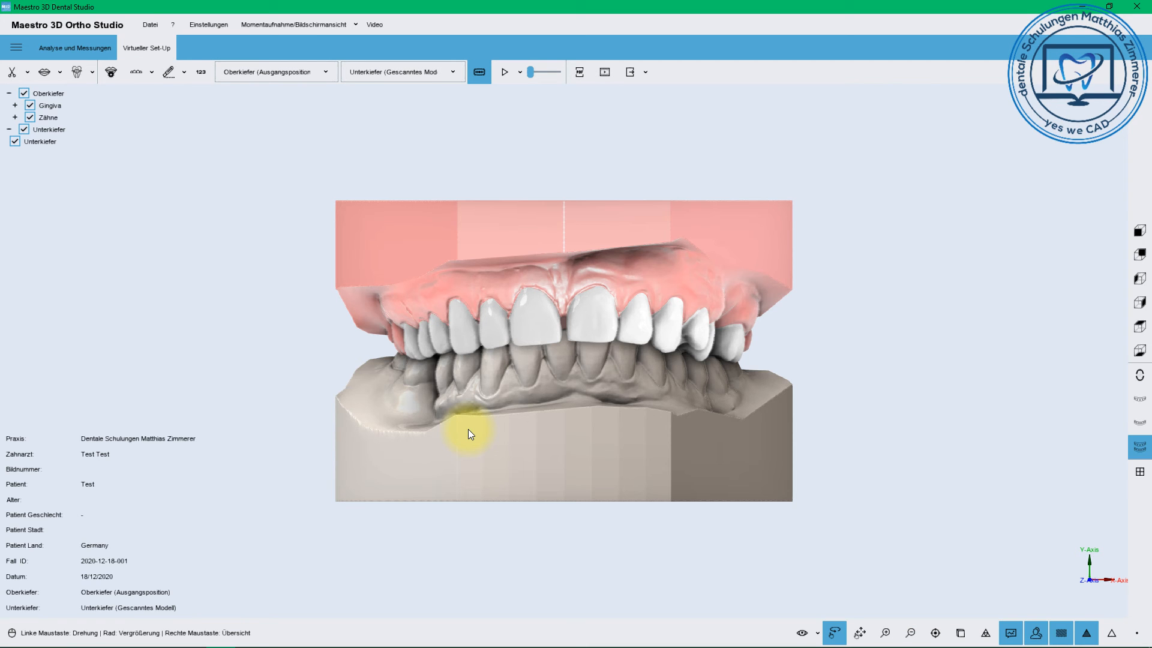
# Open the intermediate model planning for the upper jaw and use the Standard Values preset.
pyautogui.click(109, 73)
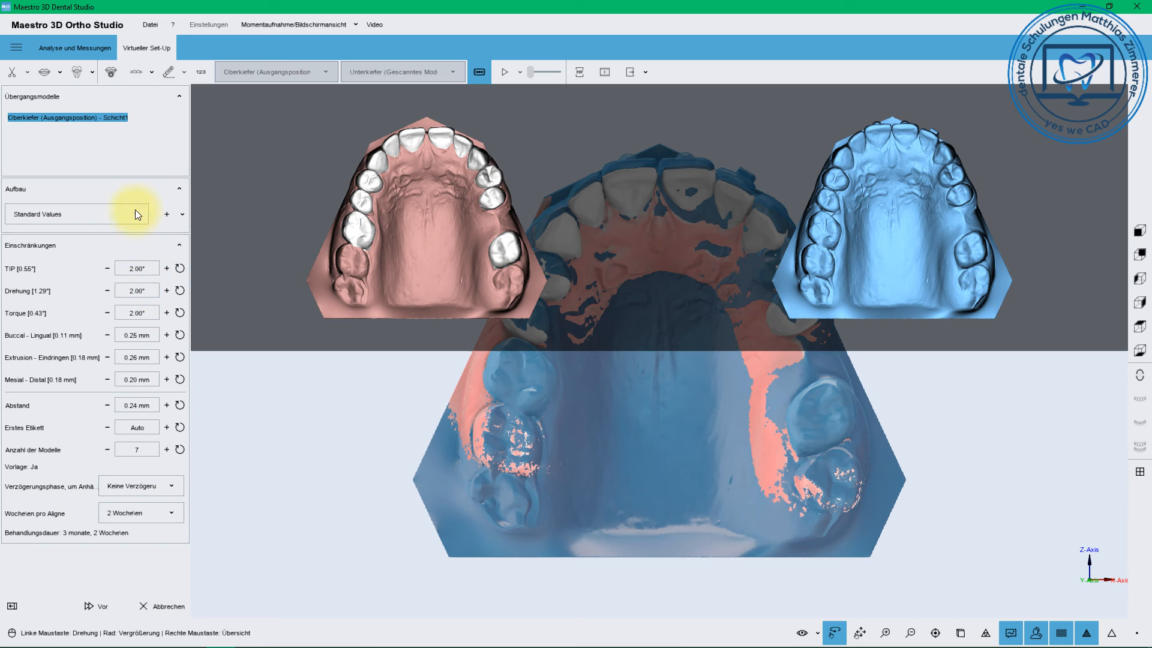
pyautogui.click(133, 211)
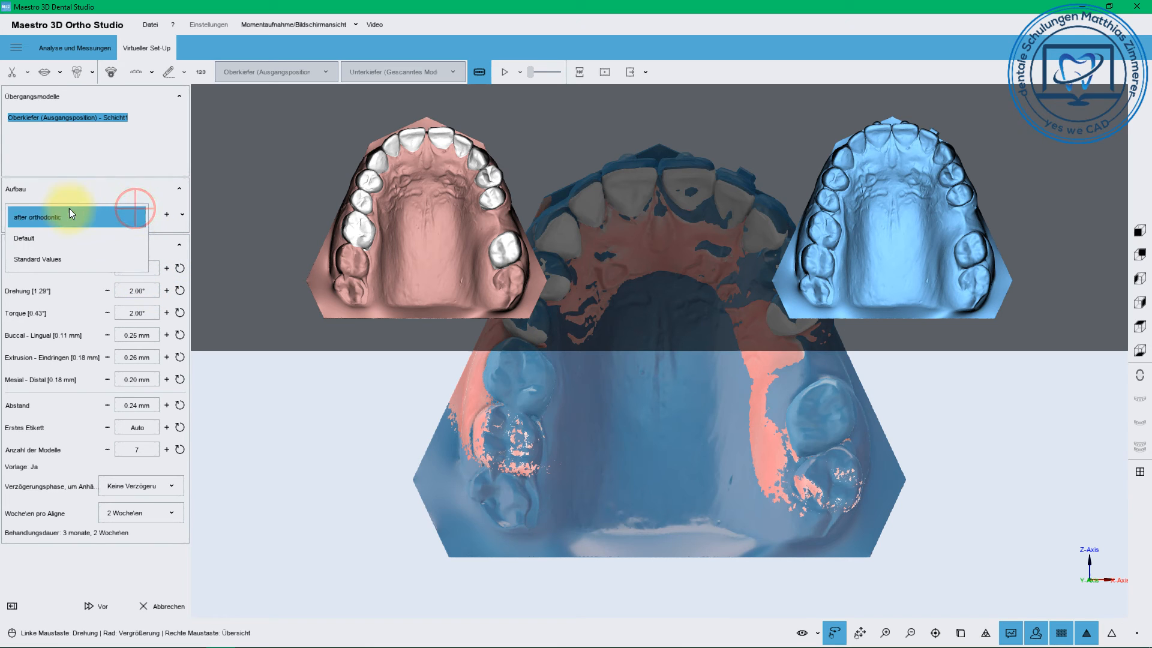
pyautogui.click(56, 259)
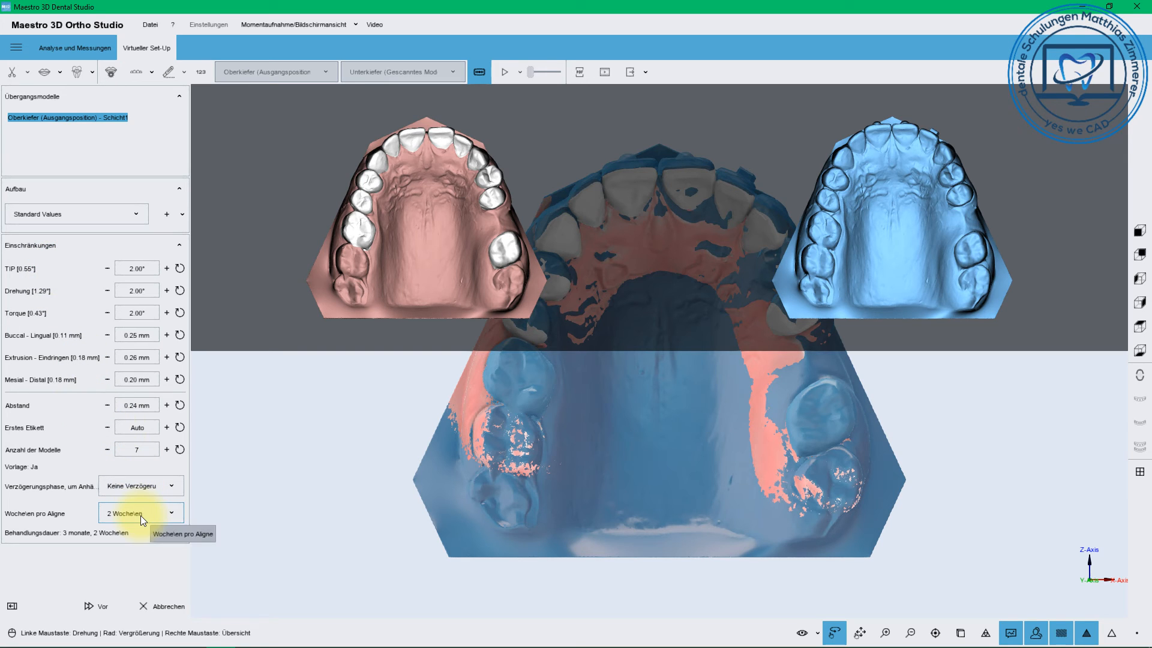
# Generate 6 intermediate models with the Mesial-Distal limit set to 0.22 mm, saving the case before continuing.
pyautogui.click(107, 449)
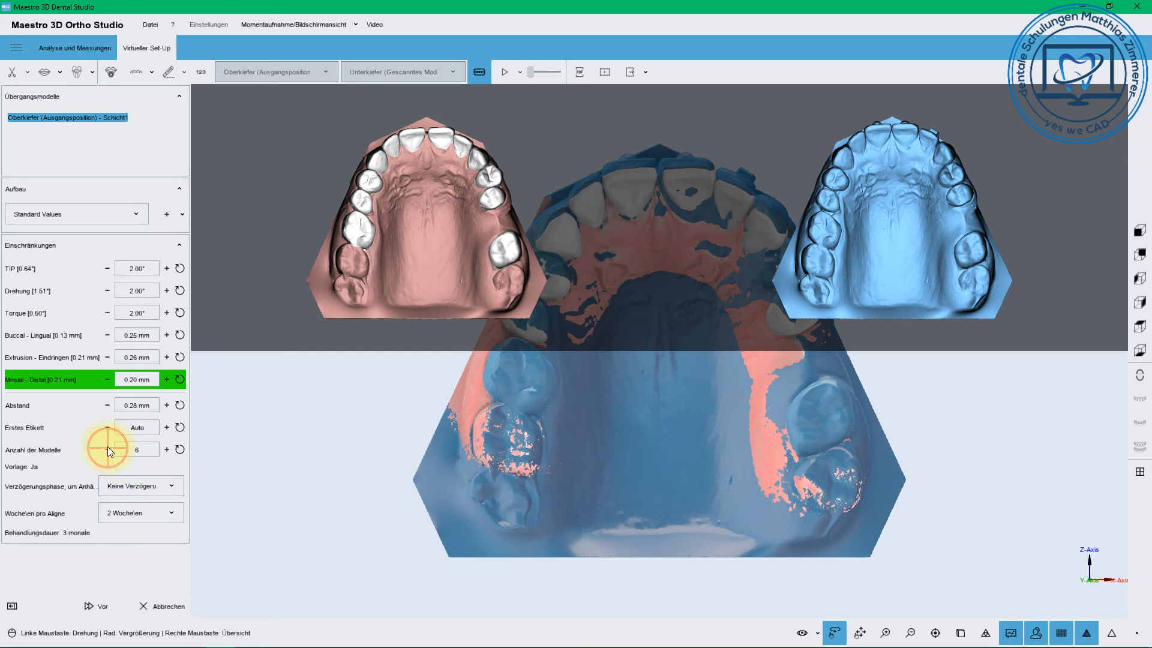
pyautogui.click(165, 379)
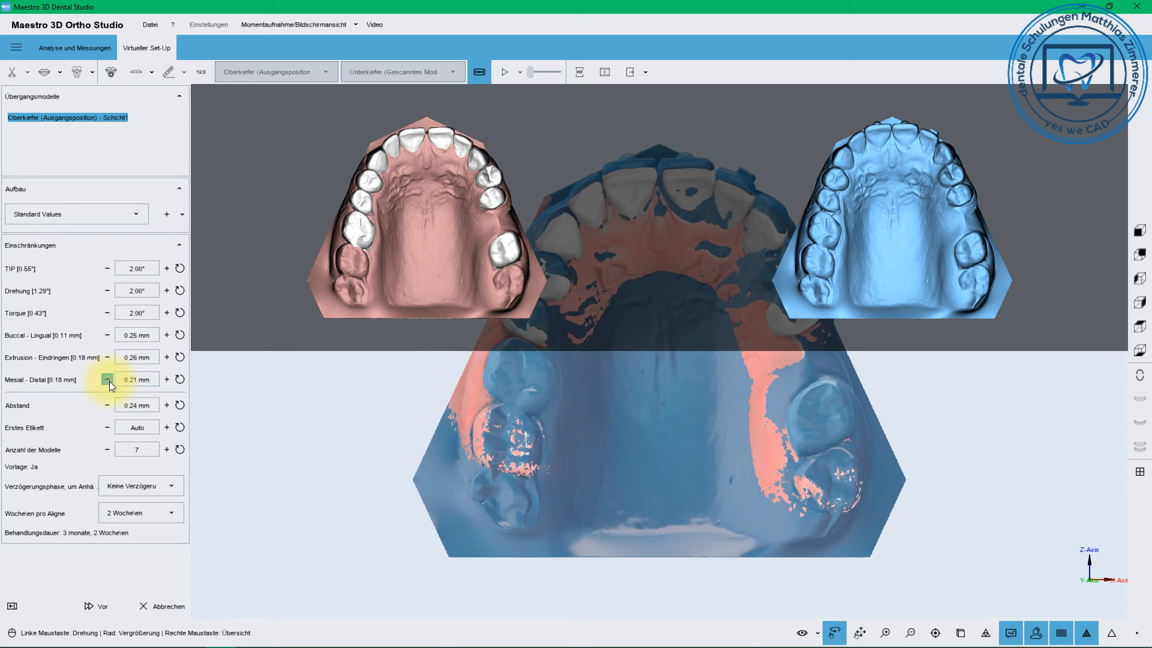
pyautogui.click(108, 449)
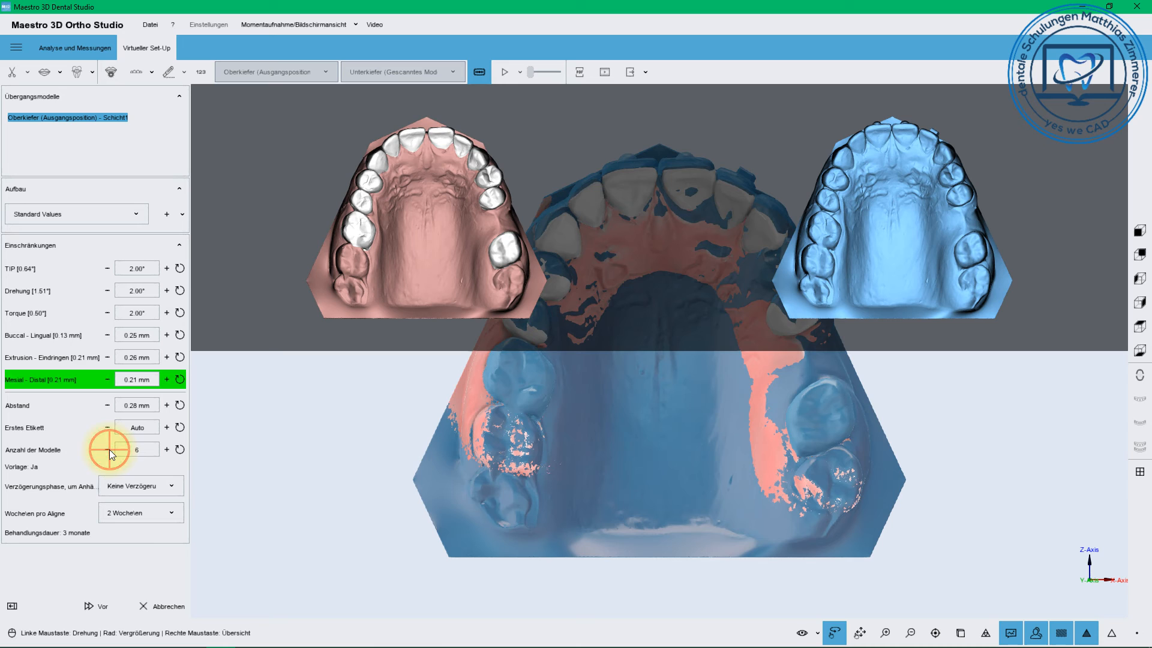
pyautogui.click(166, 379)
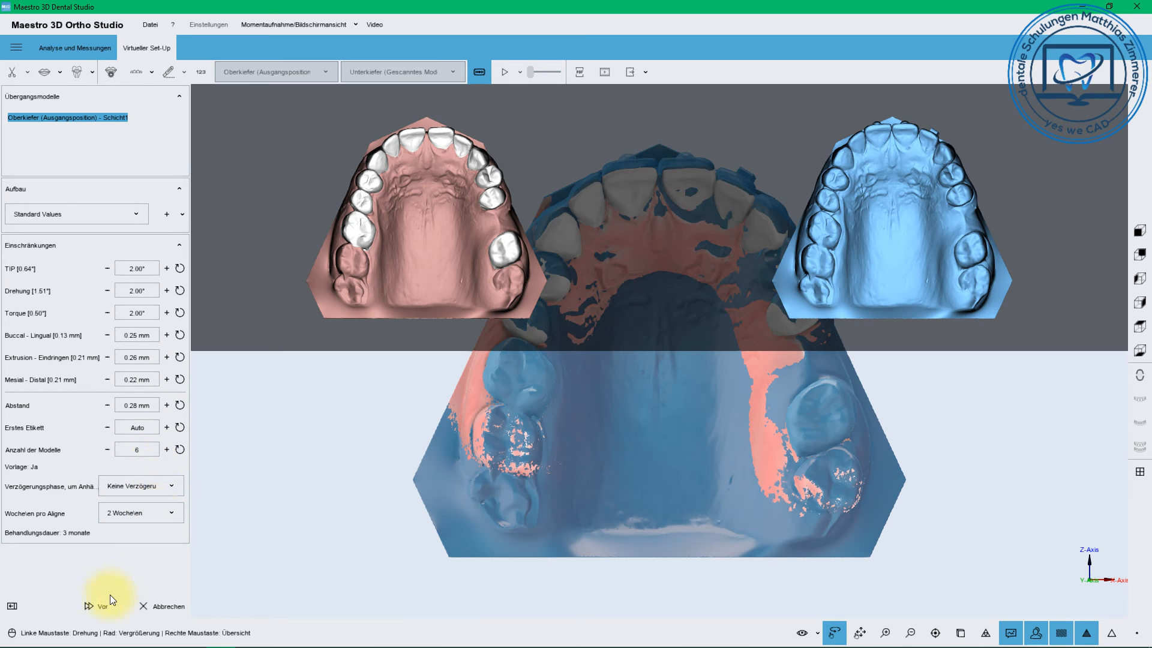
pyautogui.click(95, 607)
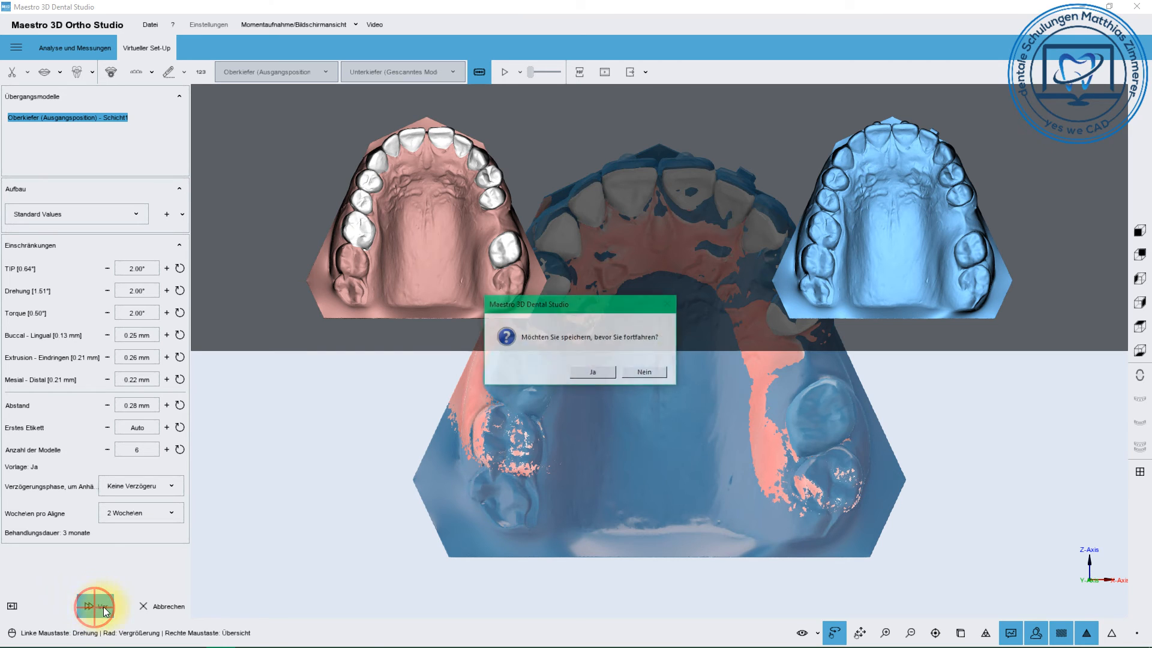
pyautogui.click(587, 370)
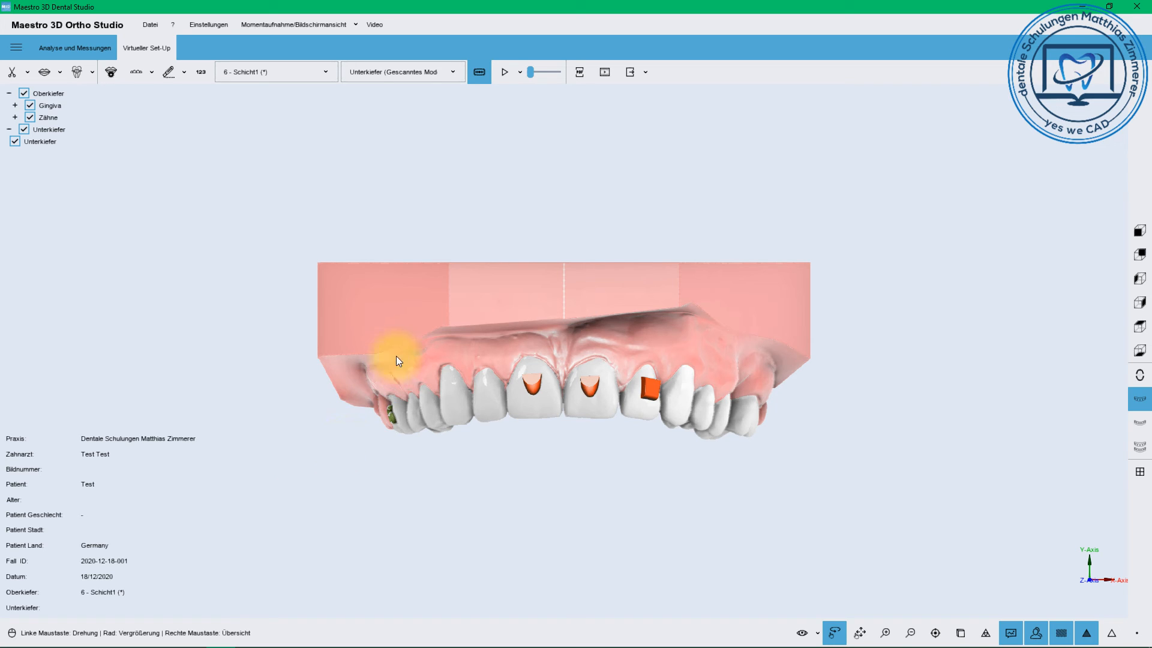
# Play the animation of the upper-jaw stages and look through the available aligner and template functions.
pyautogui.click(507, 73)
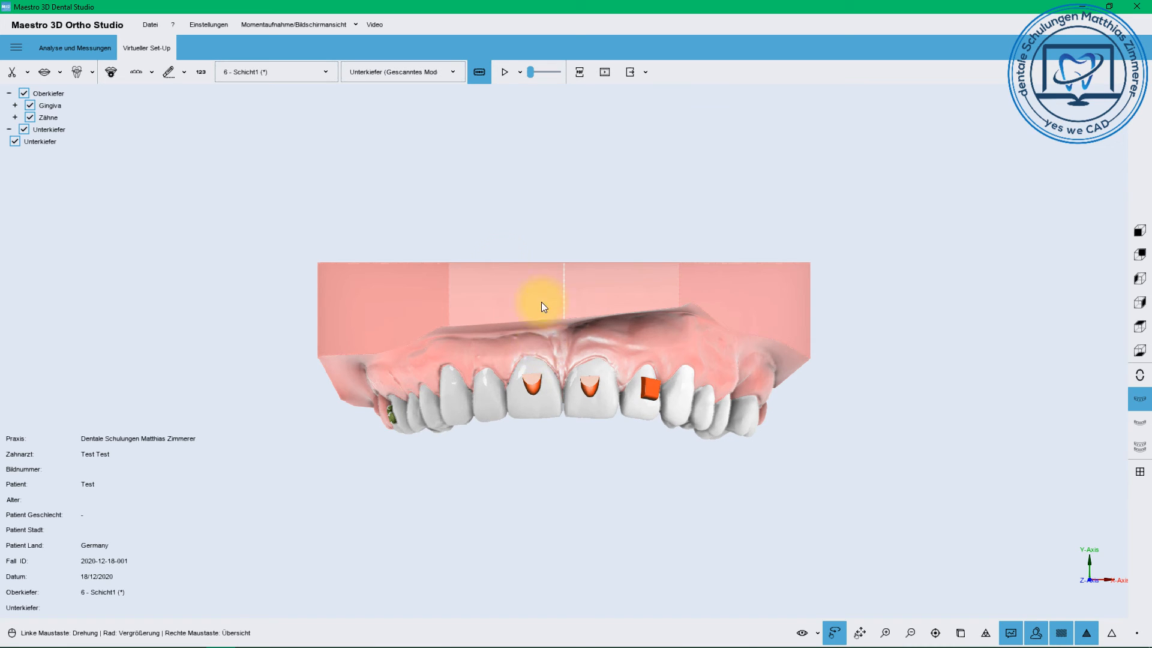
pyautogui.click(154, 72)
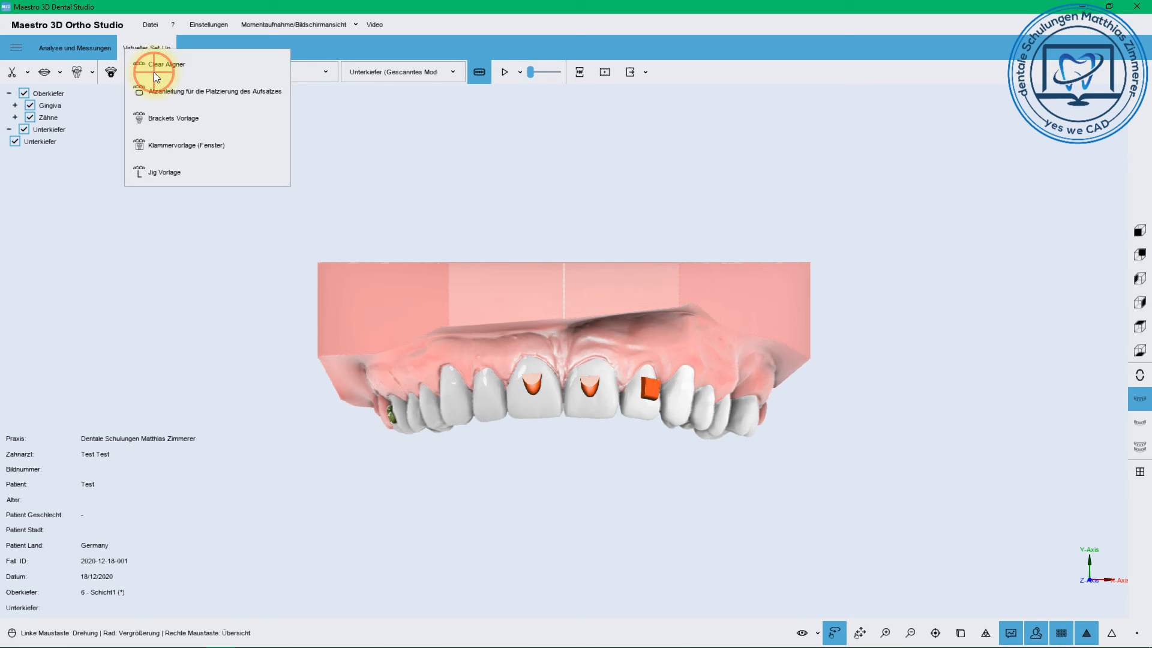
pyautogui.click(206, 42)
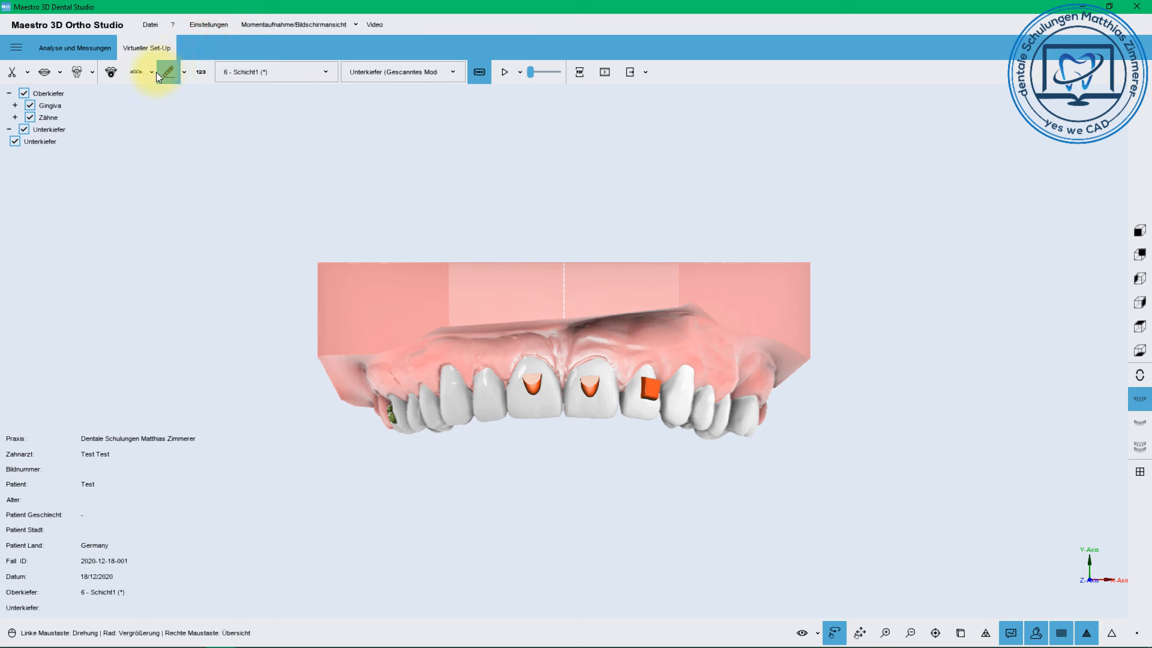
# Start Ausschneiden und Schließen (Schnittlinie) and draw the cut line from the front palate along the right palatal side to the last molar.
pyautogui.click(182, 73)
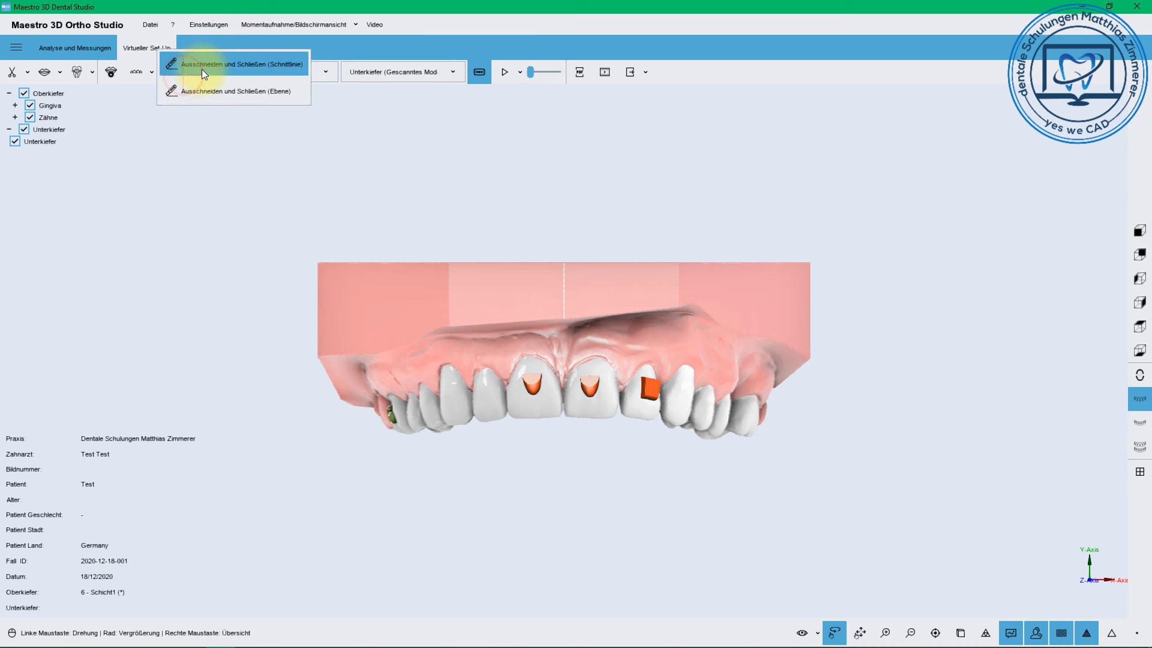
pyautogui.click(202, 67)
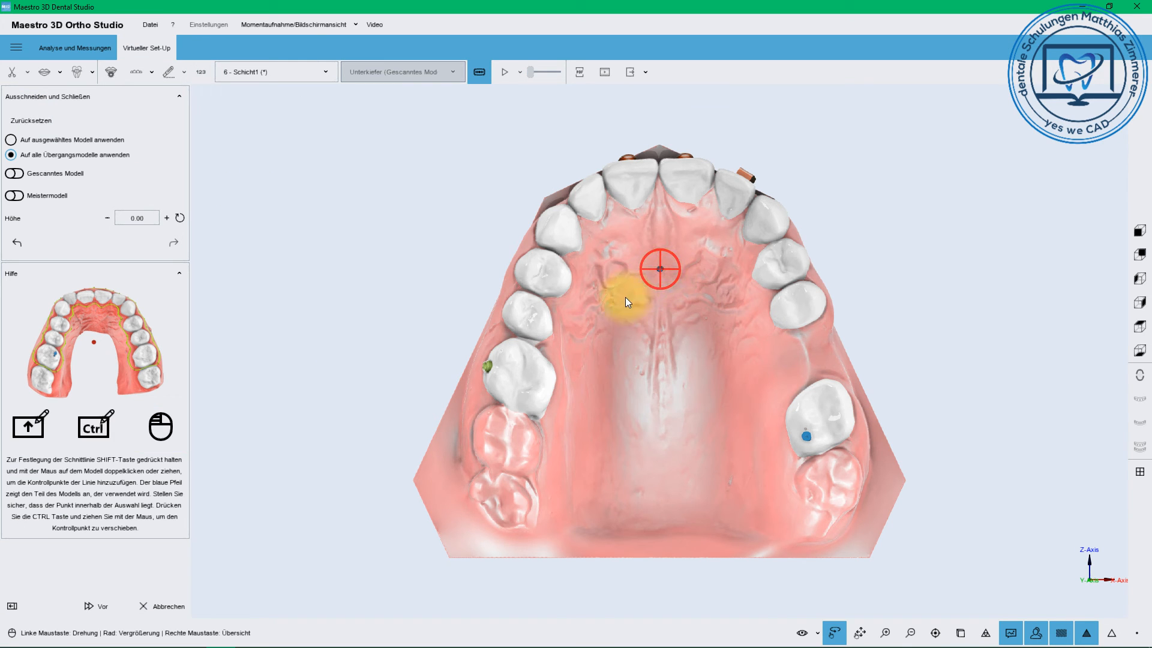
pyautogui.keyDown('shift'); pyautogui.doubleClick(597, 316); pyautogui.keyUp('shift')
pyautogui.moveTo(566, 434); pyautogui.dragTo(534, 505)
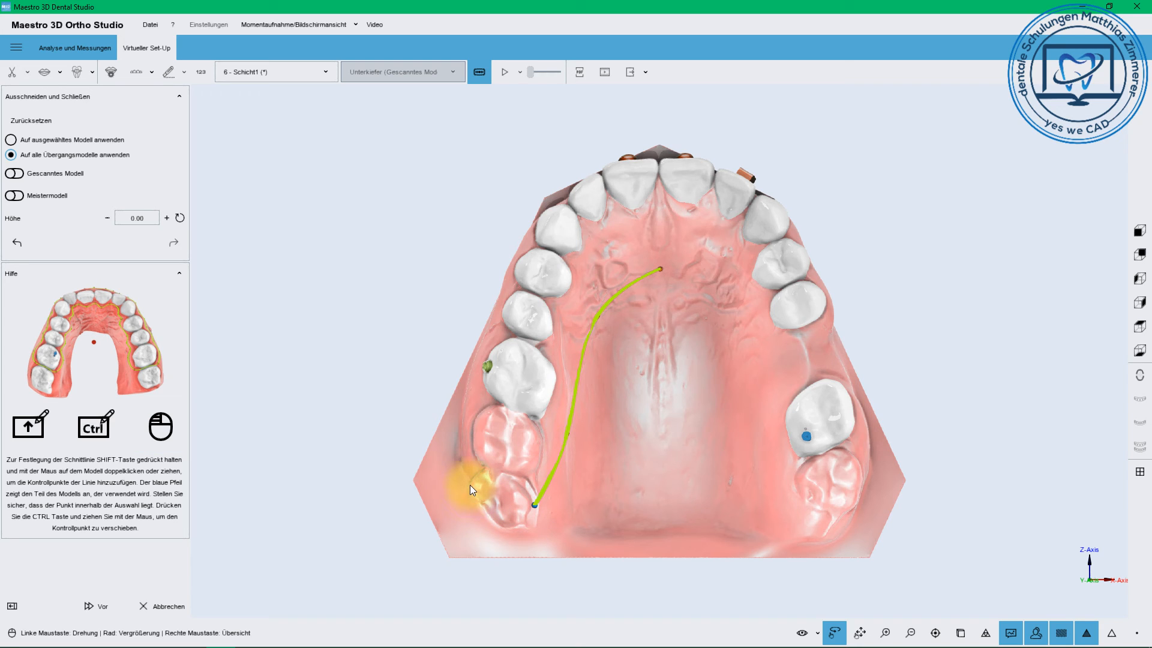
# Continue the cut line behind the right last molar and along the outer gum past the front teeth to the left molars.
pyautogui.moveTo(469, 472); pyautogui.dragTo(647, 372)
pyautogui.keyDown('shift'); pyautogui.moveTo(564, 342); pyautogui.dragTo(655, 369); pyautogui.keyUp('shift')
pyautogui.click(653, 347)
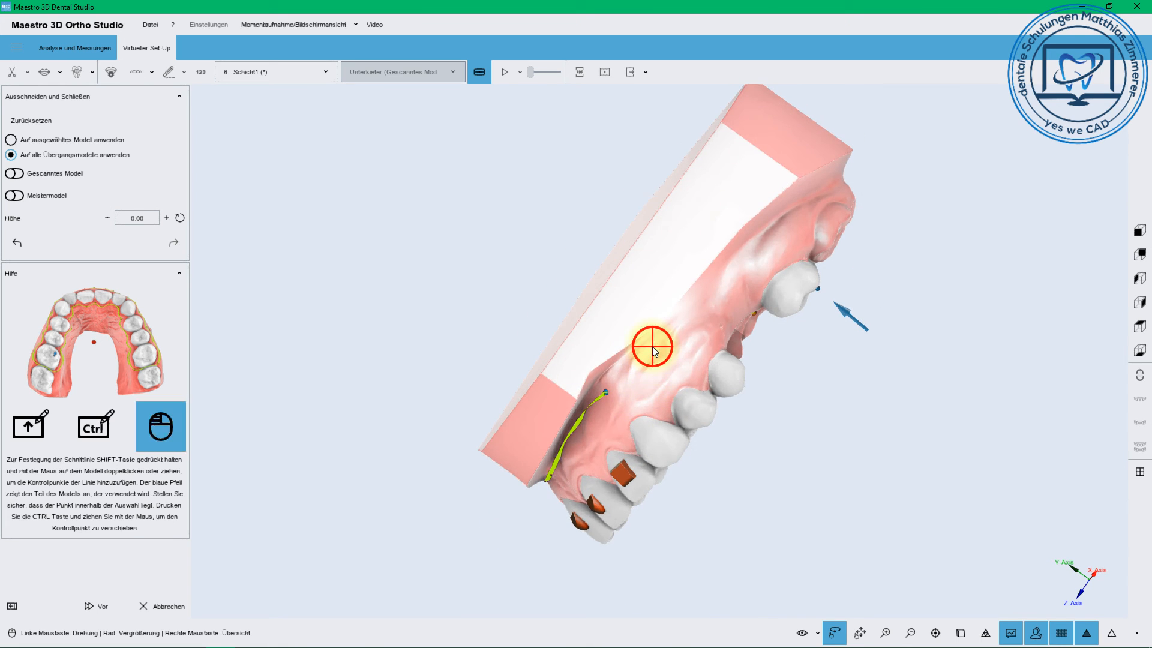
pyautogui.keyDown('shift'); pyautogui.moveTo(697, 312); pyautogui.dragTo(647, 252); pyautogui.keyUp('shift')
pyautogui.doubleClick(751, 239)
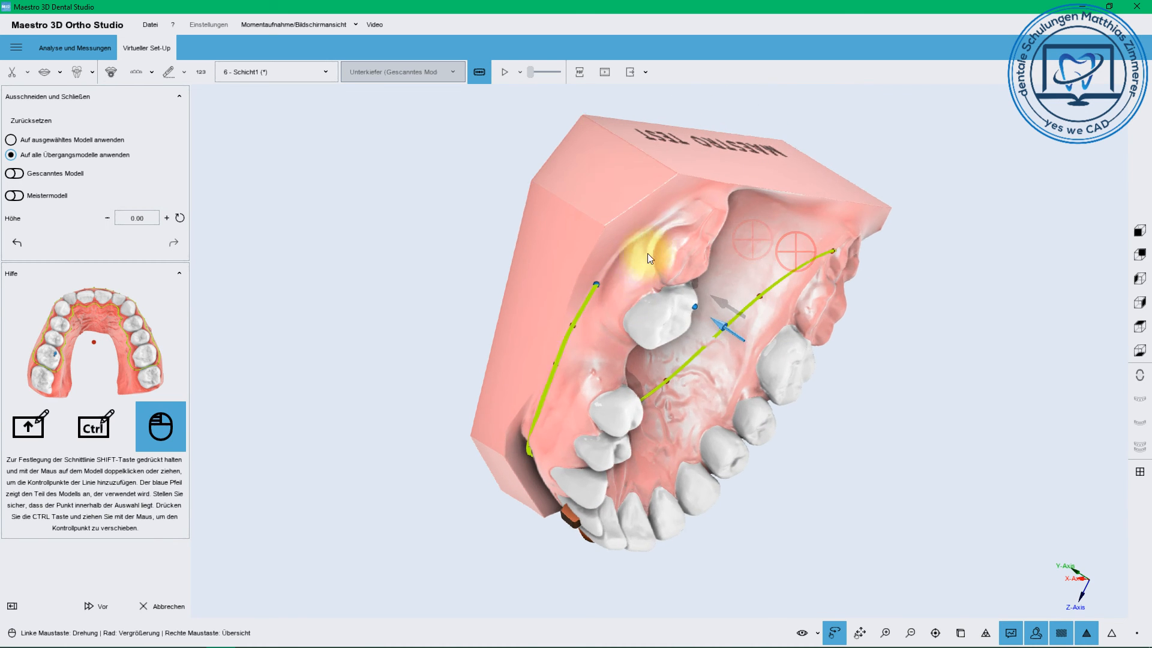
# Carry the cut line around the back of the left last molar onto its palatal side.
pyautogui.doubleClick(660, 224)
pyautogui.doubleClick(694, 204)
pyautogui.doubleClick(714, 259)
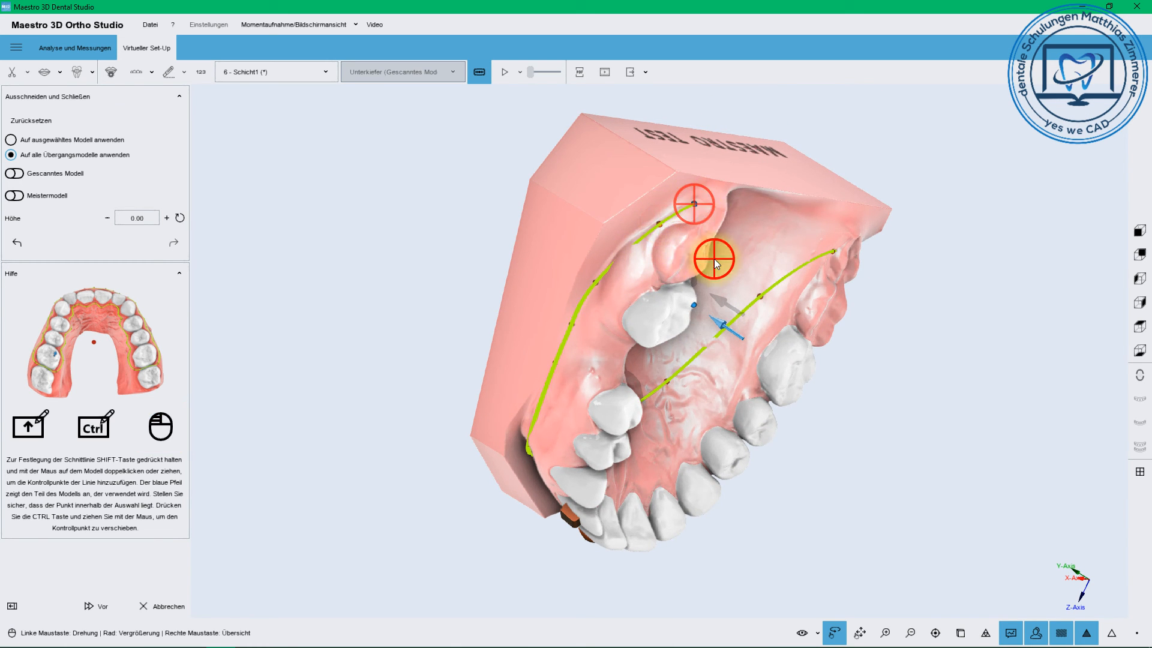
pyautogui.moveTo(714, 302); pyautogui.dragTo(478, 215)
pyautogui.doubleClick(463, 193)
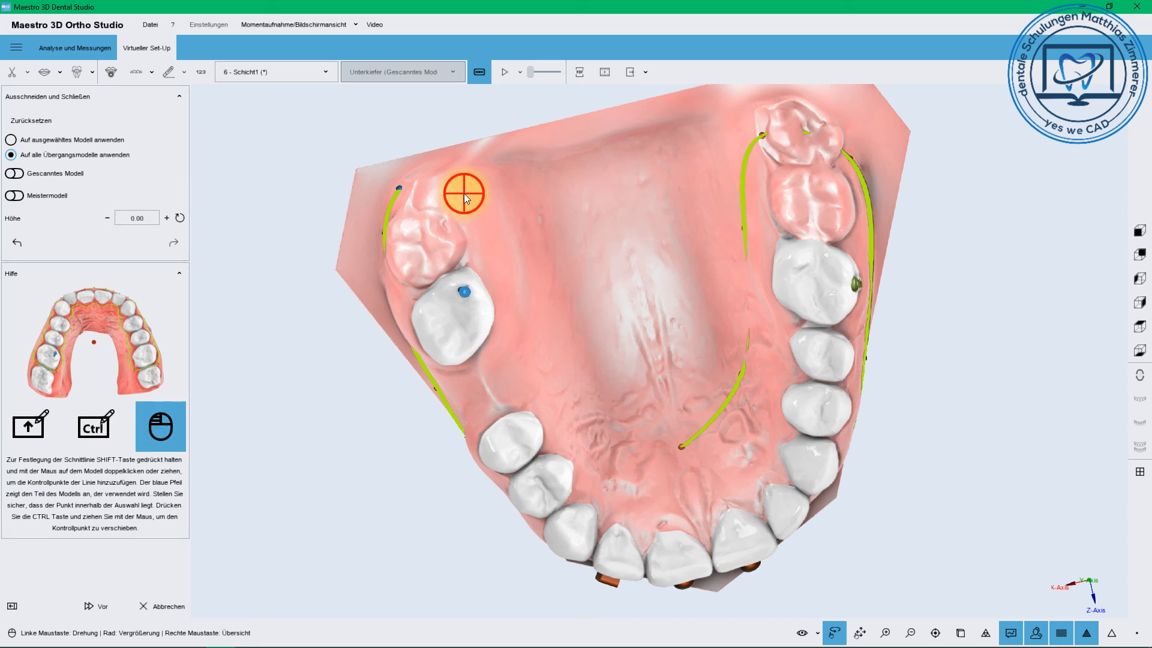
# Run the cut line forward along the left side of the palate and close it at its starting point.
pyautogui.doubleClick(528, 279)
pyautogui.doubleClick(559, 355)
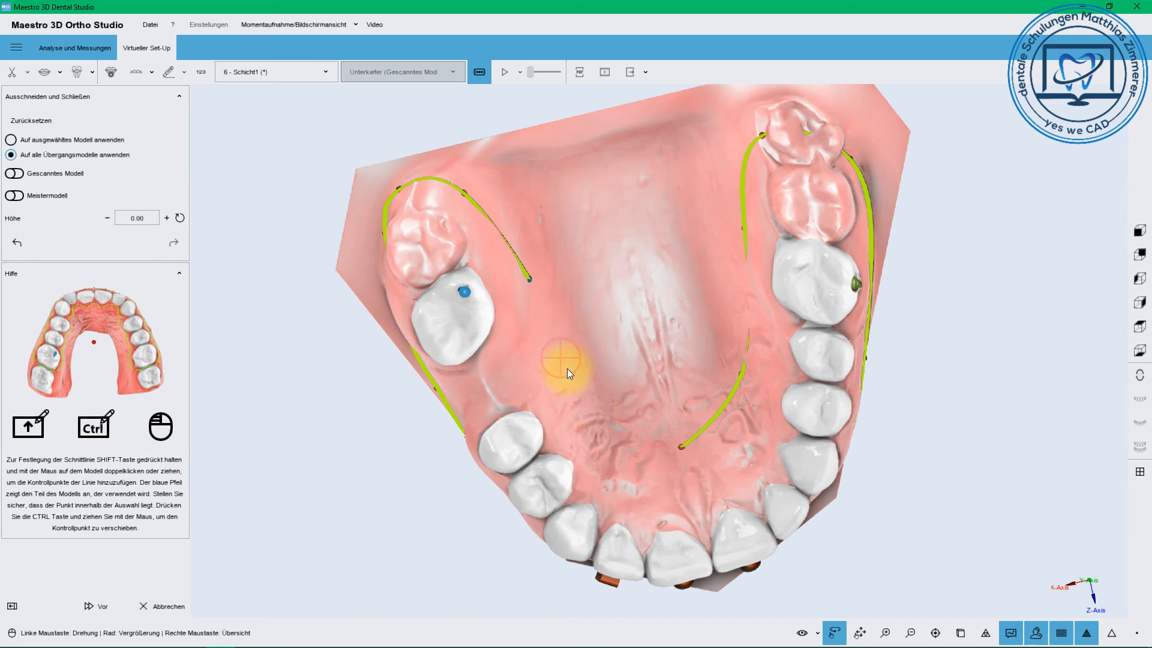
pyautogui.doubleClick(566, 368)
pyautogui.doubleClick(600, 420)
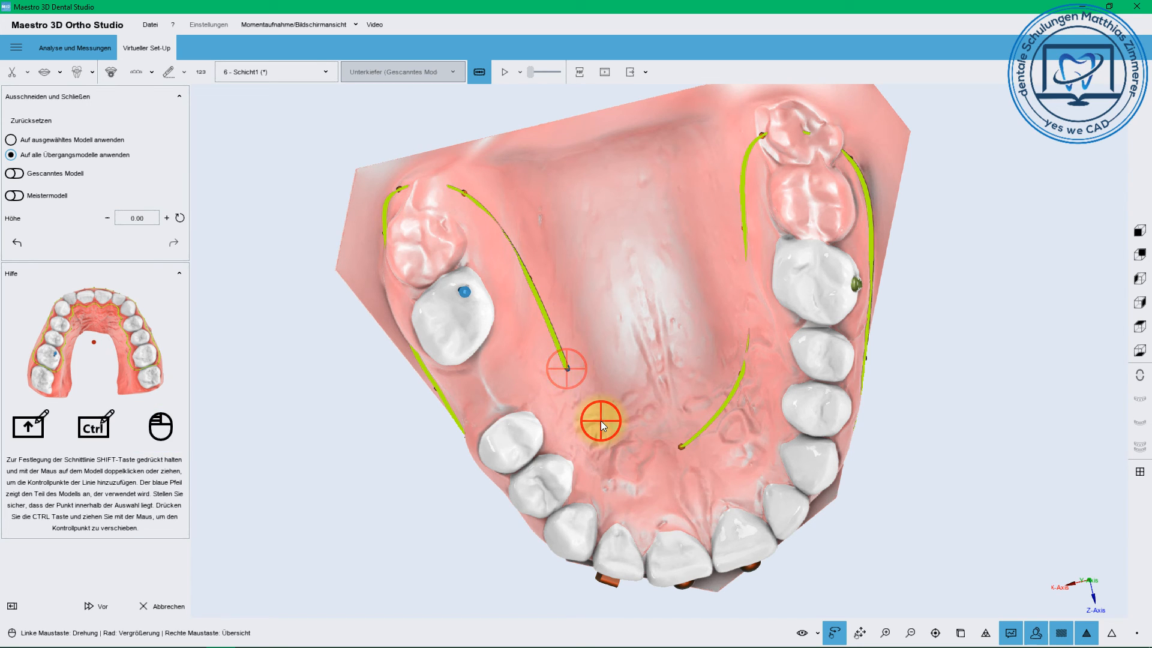
pyautogui.doubleClick(633, 438)
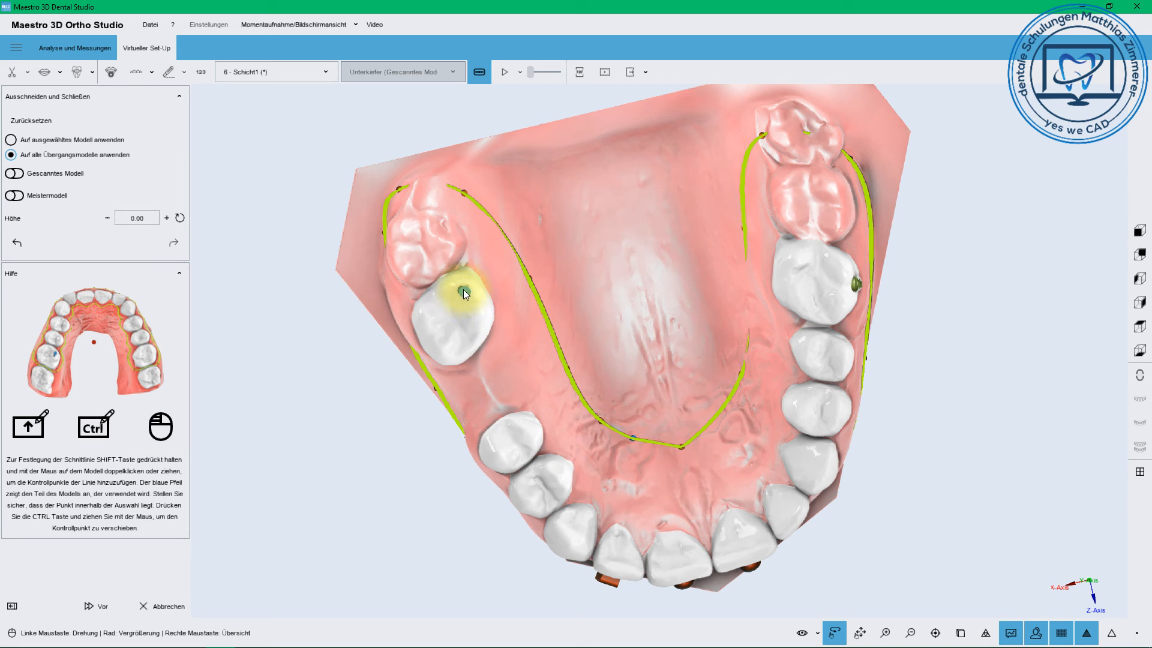
# Set the selection point on the left molar inside the cut line and apply the cut to all transition models.
pyautogui.click(463, 314)
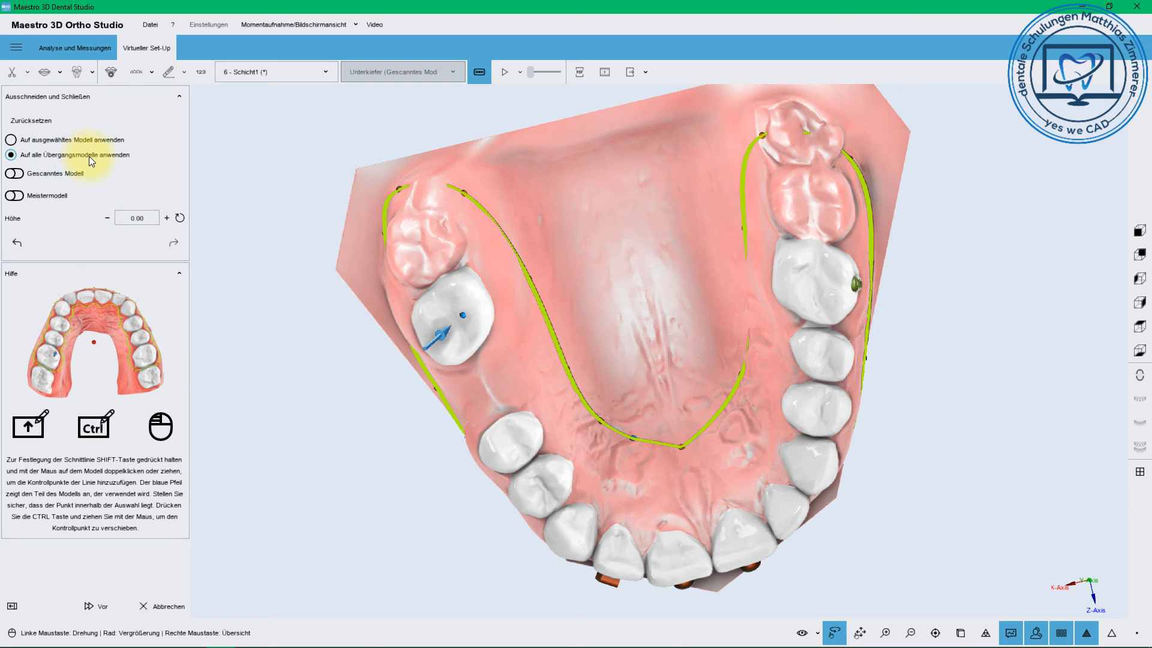
pyautogui.moveTo(701, 506); pyautogui.dragTo(667, 334)
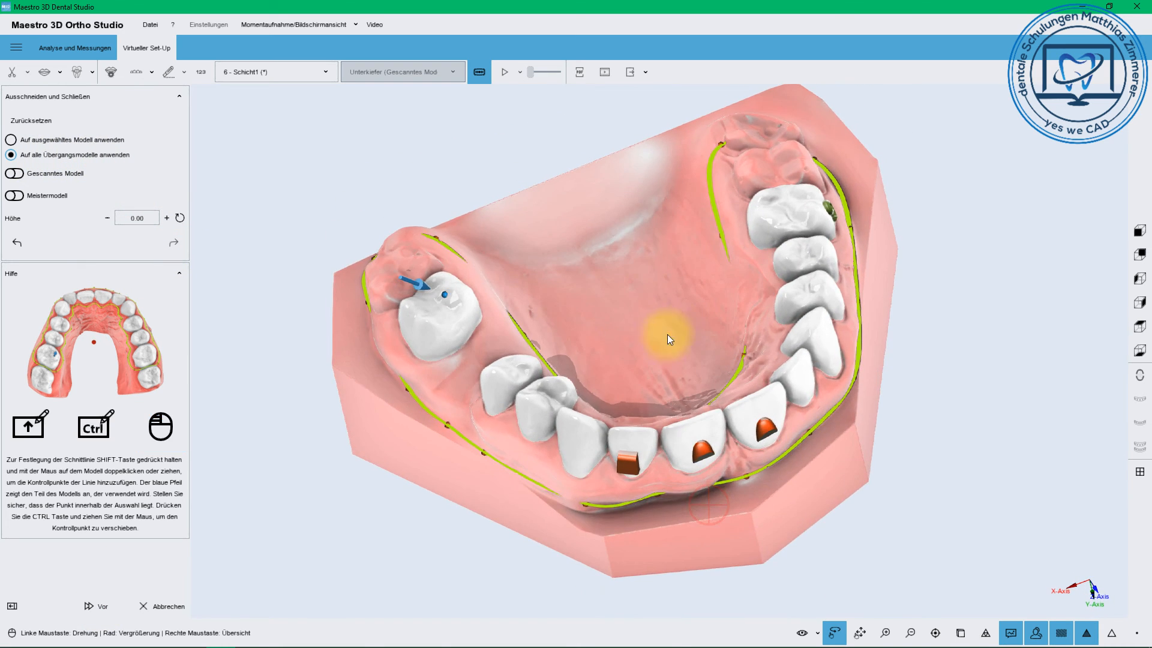
pyautogui.click(99, 605)
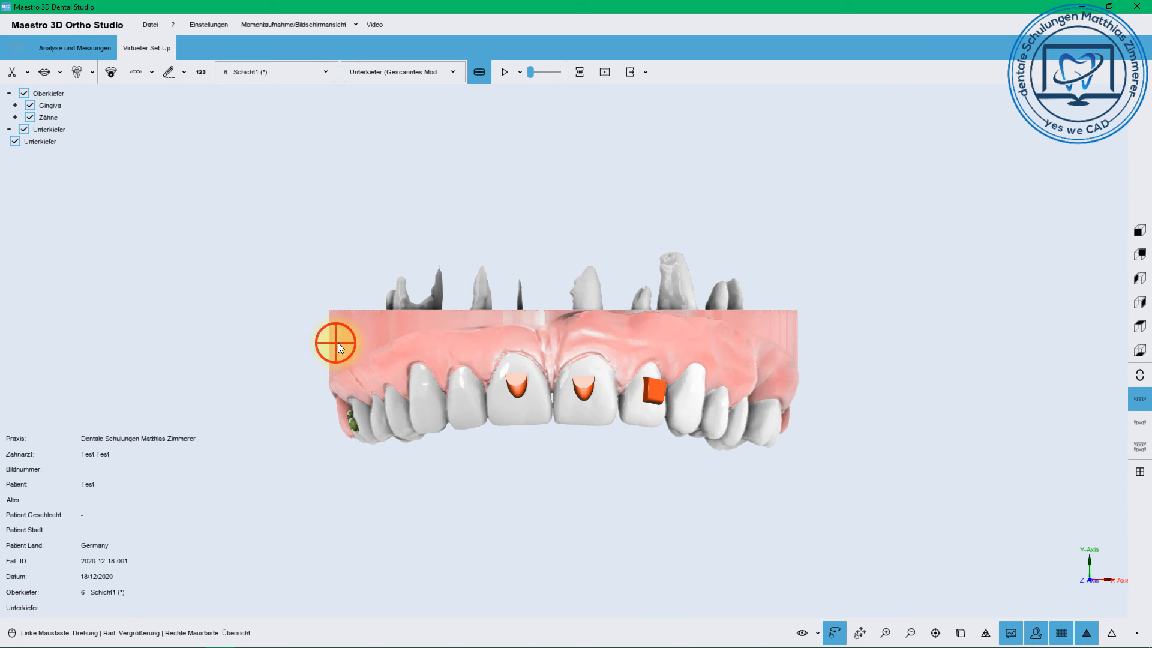
# Play through the upper-jaw treatment steps and examine the trimmed transition models from the side, front and chewing surface.
pyautogui.moveTo(337, 343); pyautogui.dragTo(455, 302)
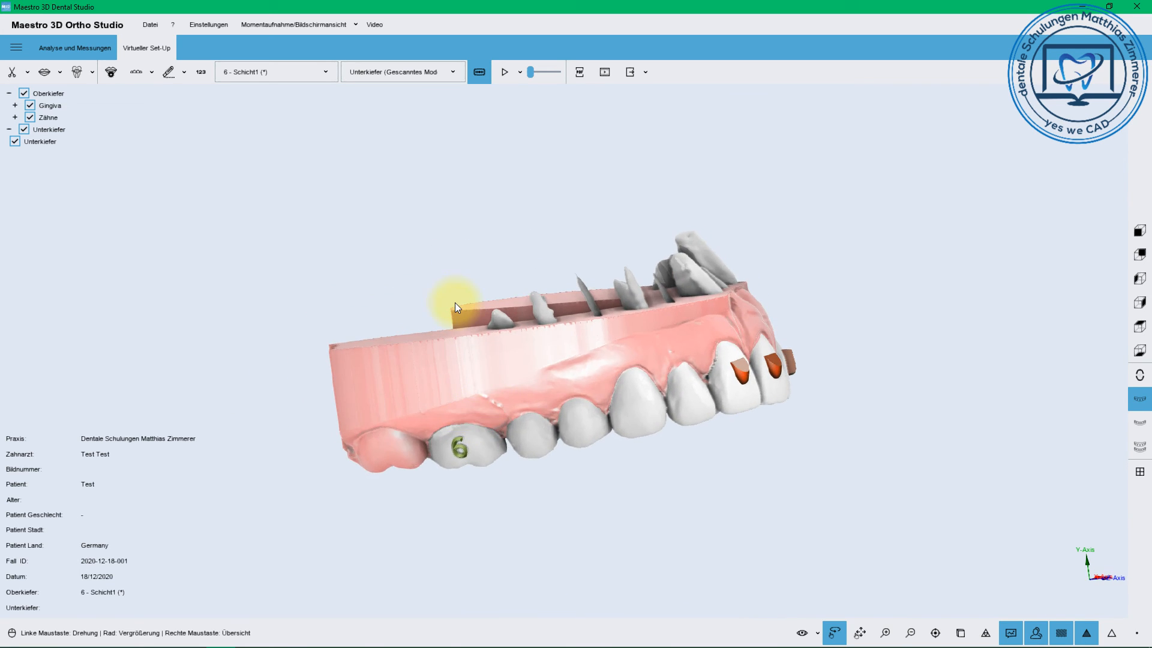
pyautogui.click(502, 72)
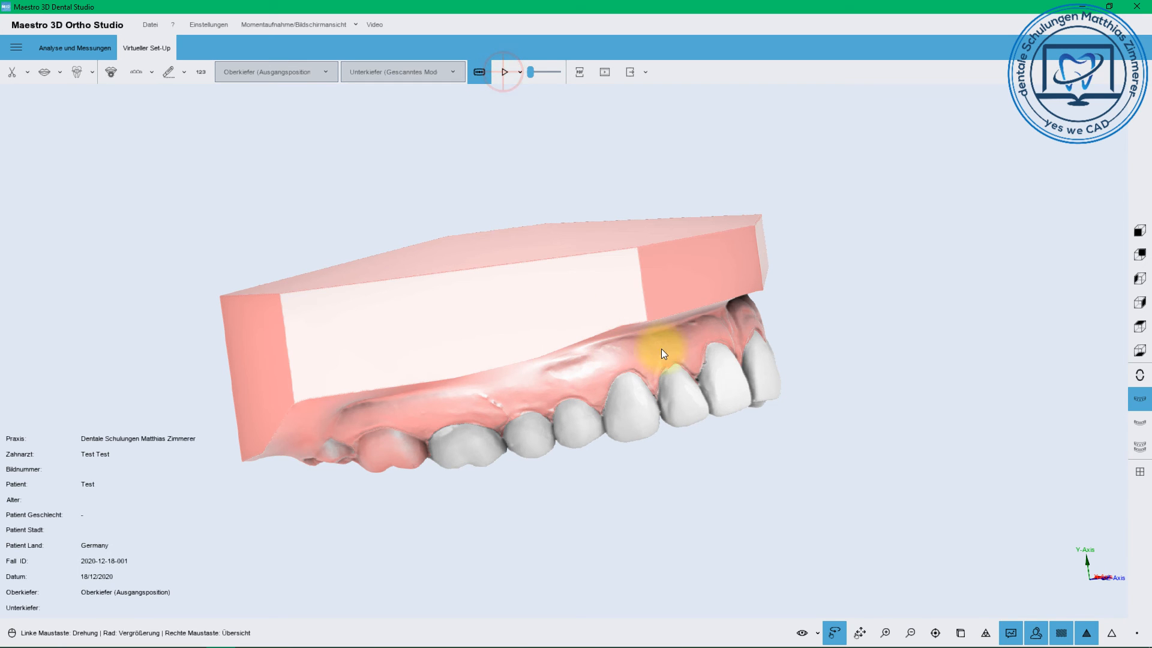
pyautogui.moveTo(663, 347); pyautogui.dragTo(475, 233)
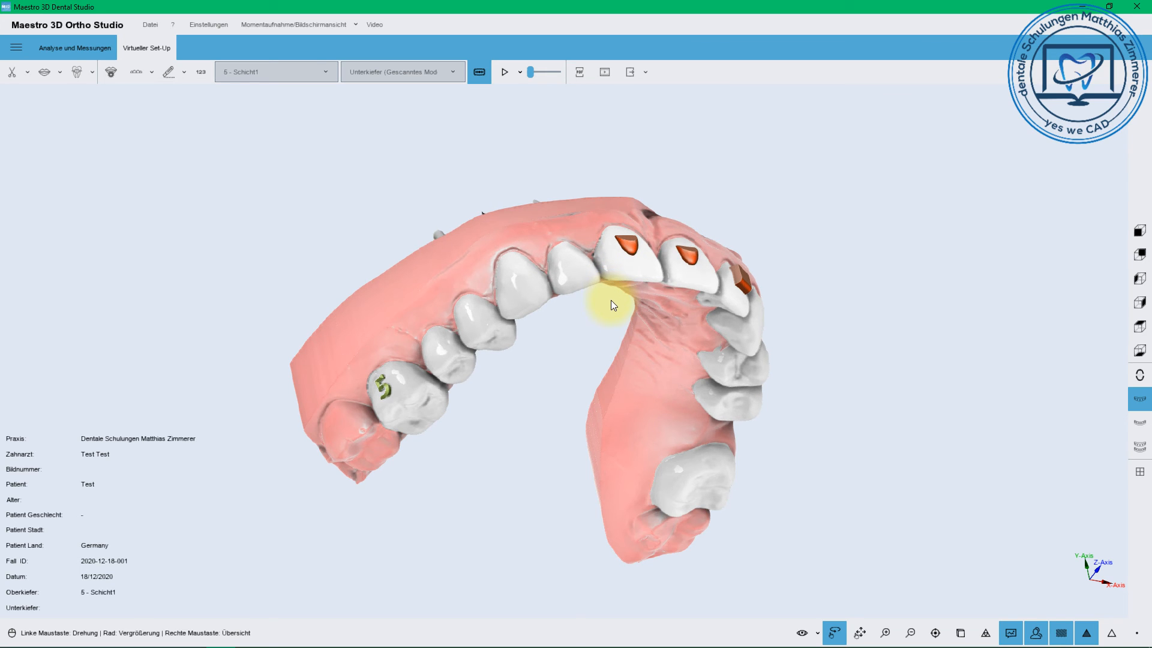
pyautogui.moveTo(513, 255); pyautogui.dragTo(384, 311)
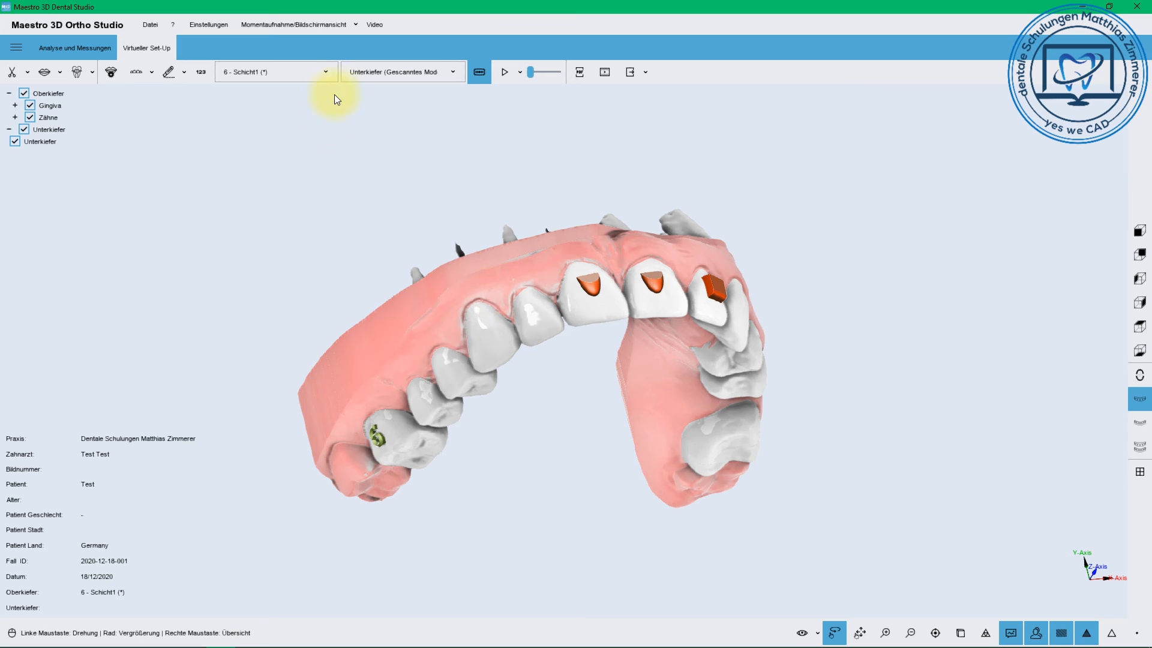
pyautogui.click(324, 71)
pyautogui.click(255, 188)
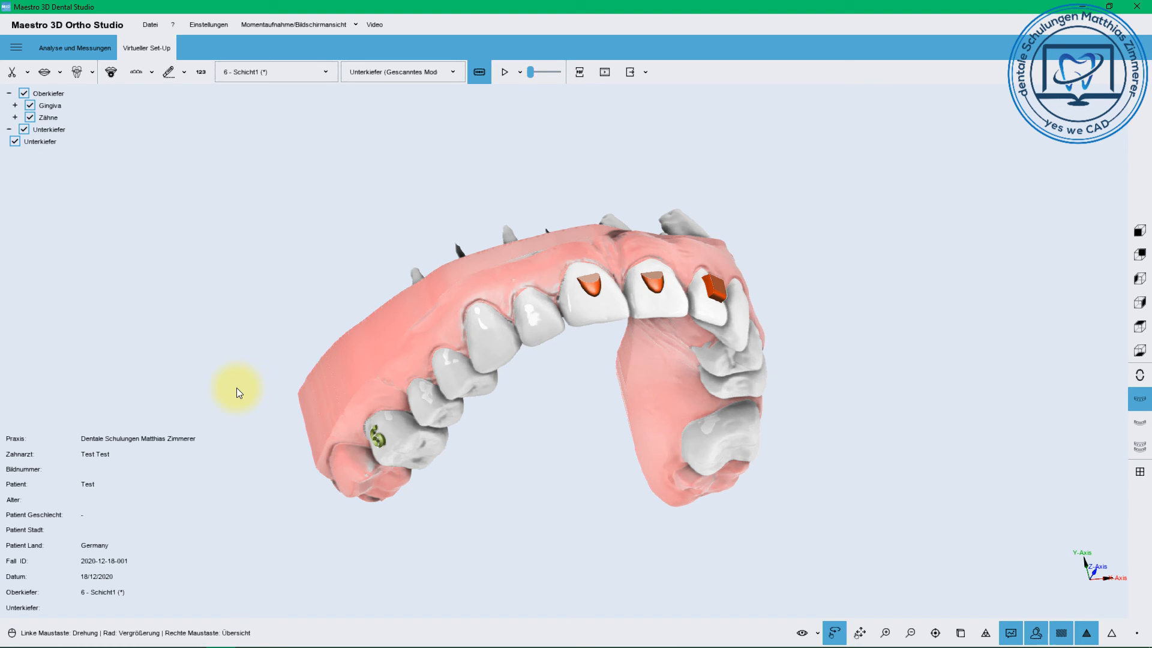
pyautogui.moveTo(516, 306); pyautogui.dragTo(450, 254)
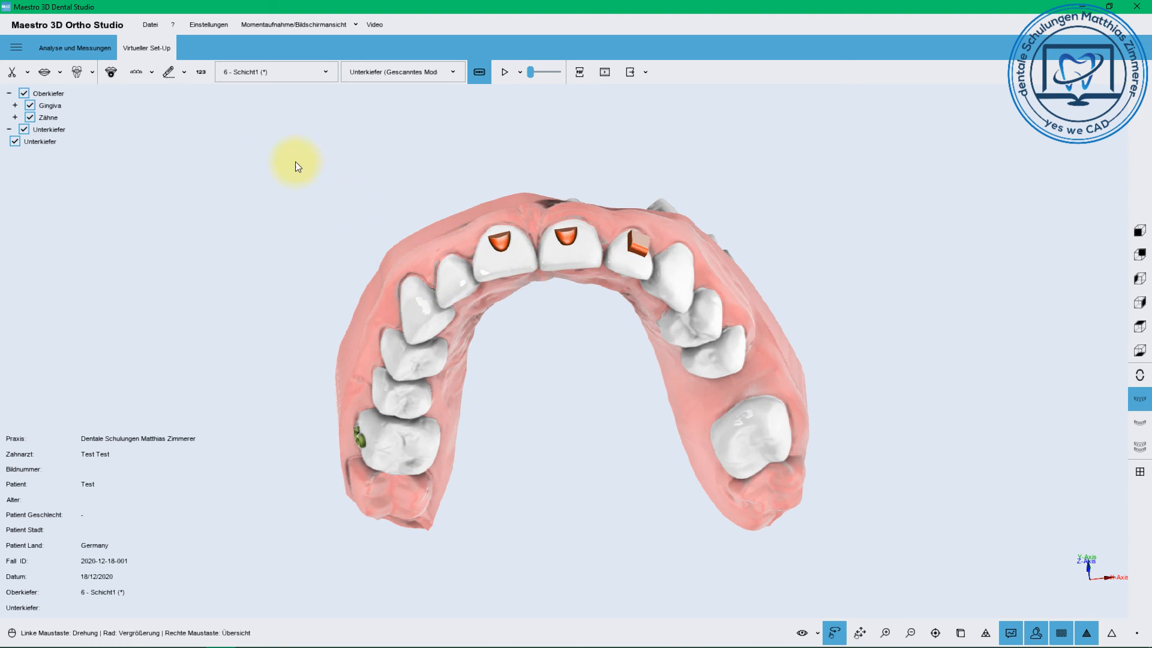
# Start the Ätzanleitung for attachment placement and set its Schichtstärke to 1.00.
pyautogui.click(153, 73)
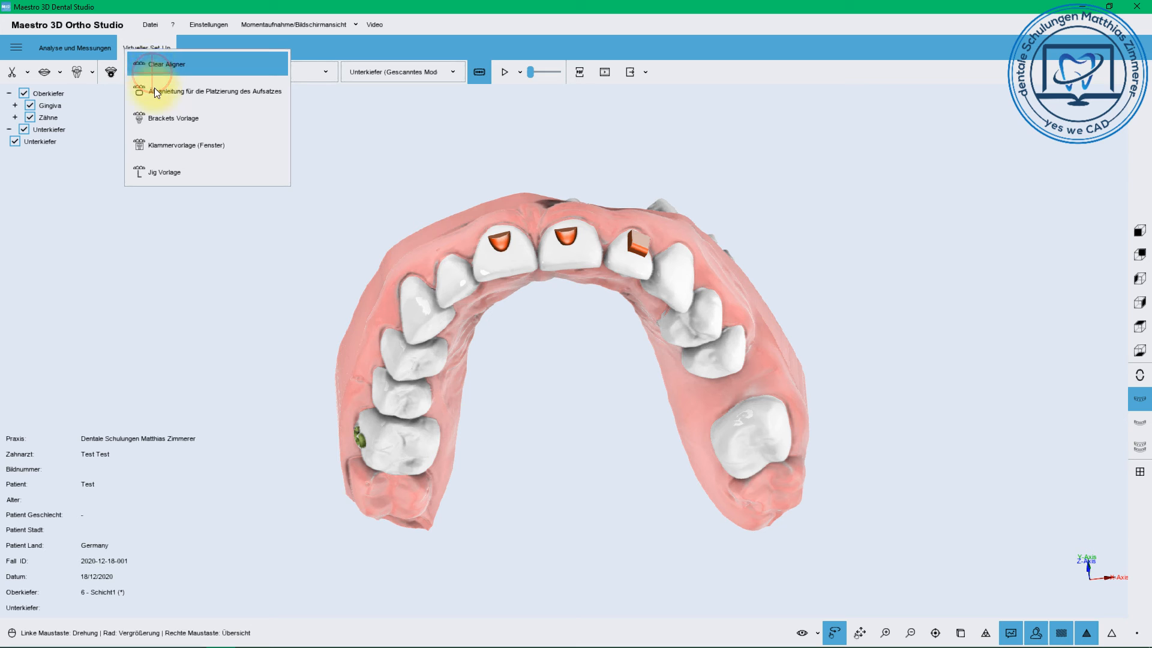
pyautogui.click(154, 92)
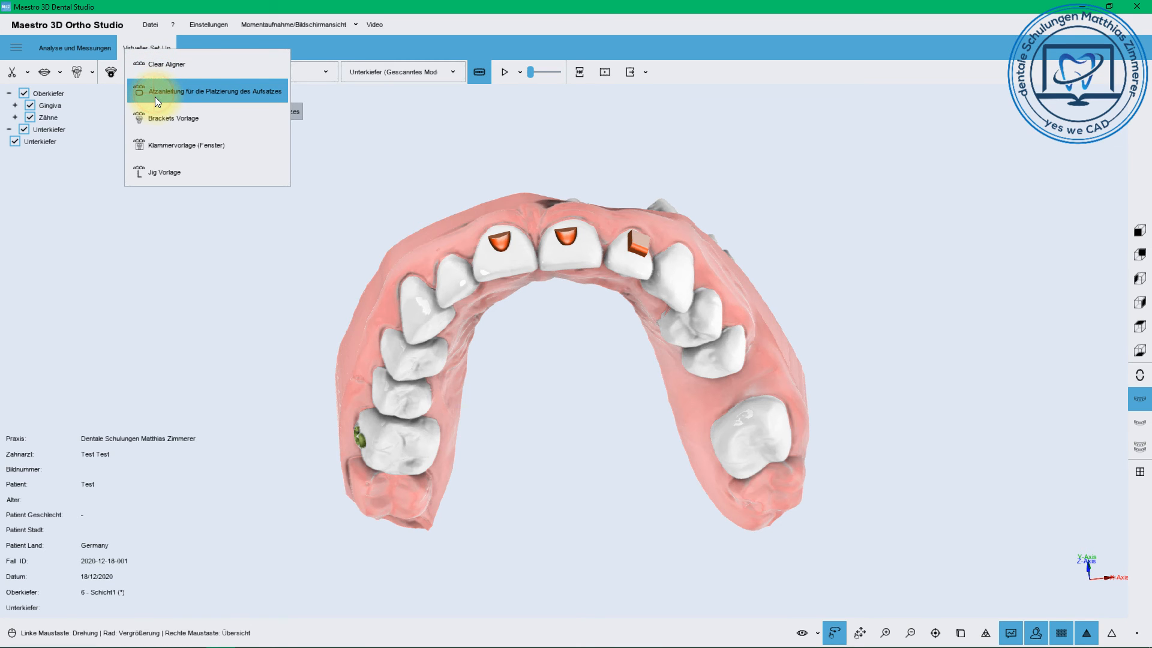
pyautogui.moveTo(647, 196); pyautogui.dragTo(653, 243)
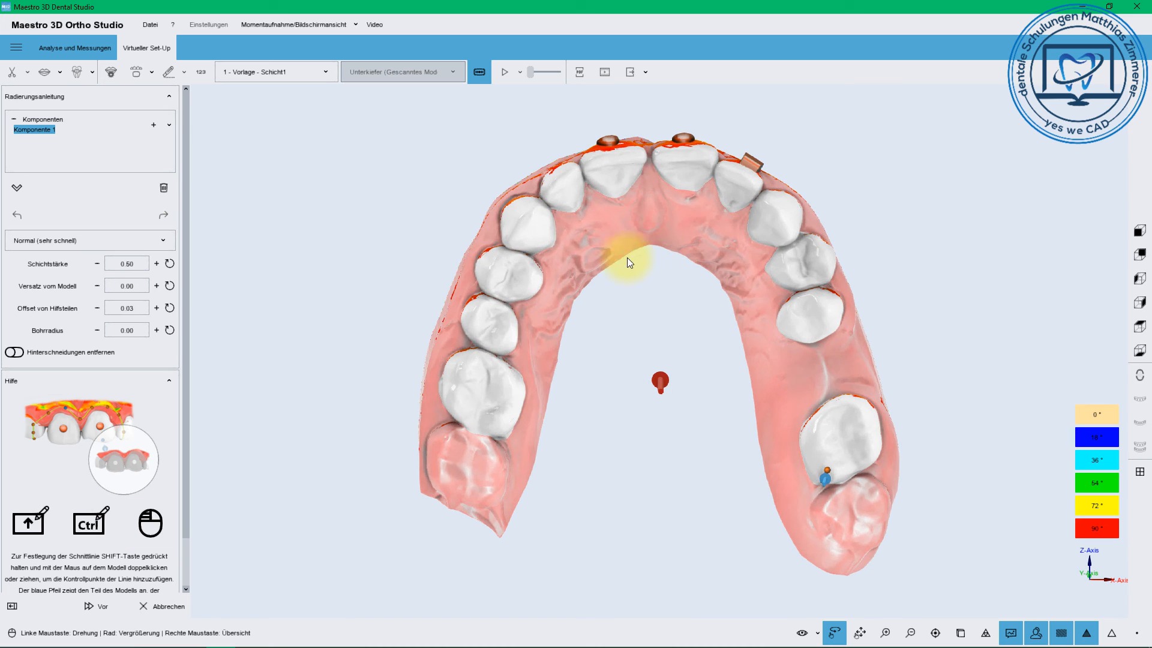
pyautogui.click(160, 241)
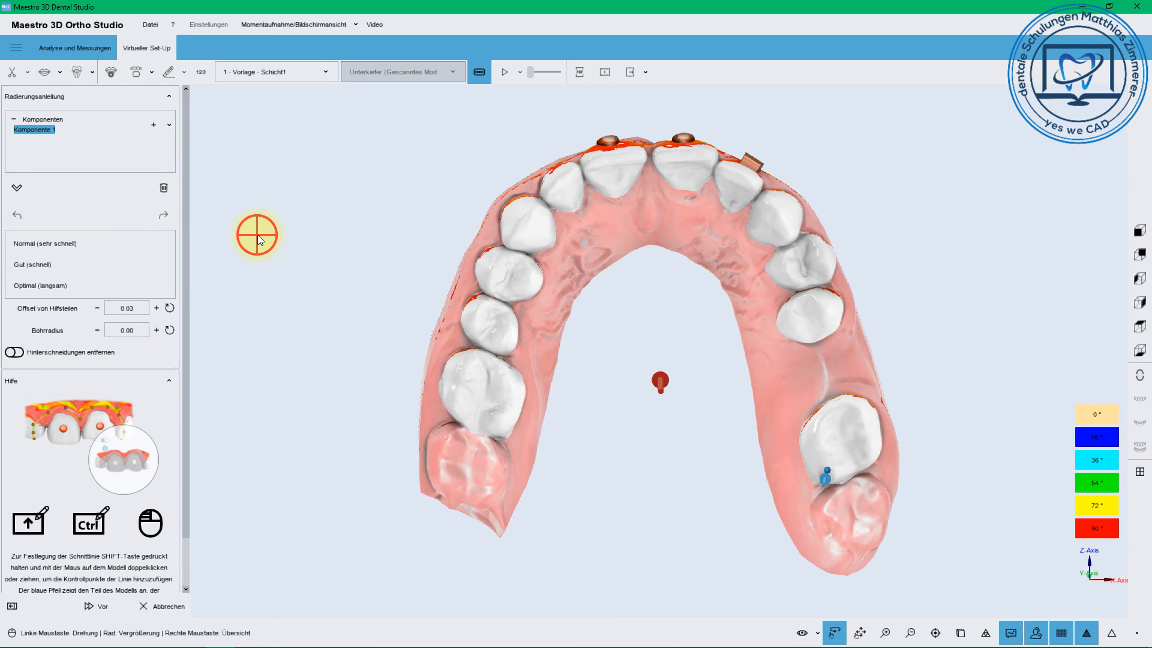
pyautogui.click(258, 235)
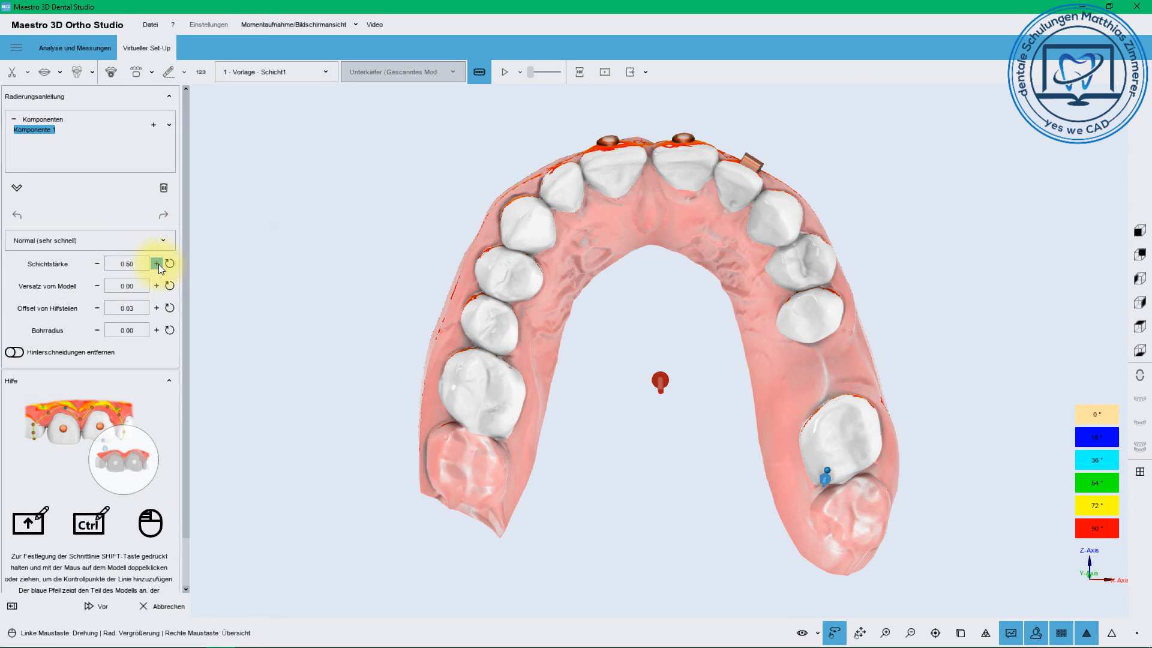
pyautogui.click(158, 264)
pyautogui.click(158, 264)
pyautogui.click(159, 264)
pyautogui.click(158, 264)
pyautogui.click(158, 264)
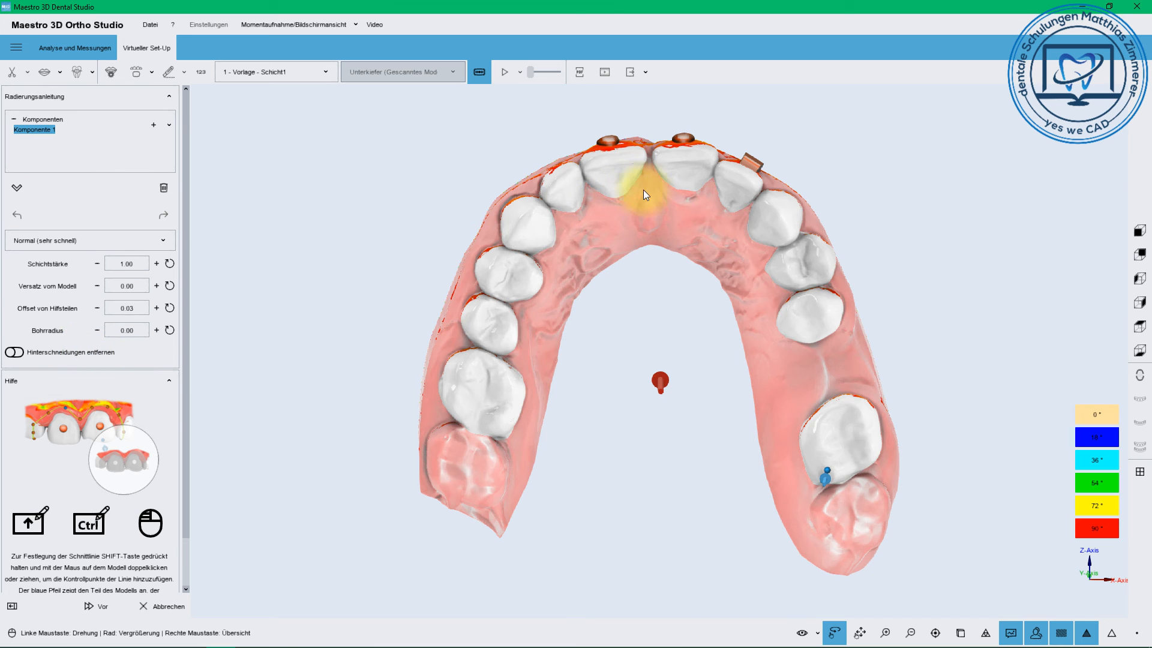
# Begin the guide outline on the right central incisor and lead it over the lateral incisor onto the outer gum.
pyautogui.moveTo(643, 189); pyautogui.dragTo(642, 173)
pyautogui.doubleClick(610, 168)
pyautogui.doubleClick(563, 188)
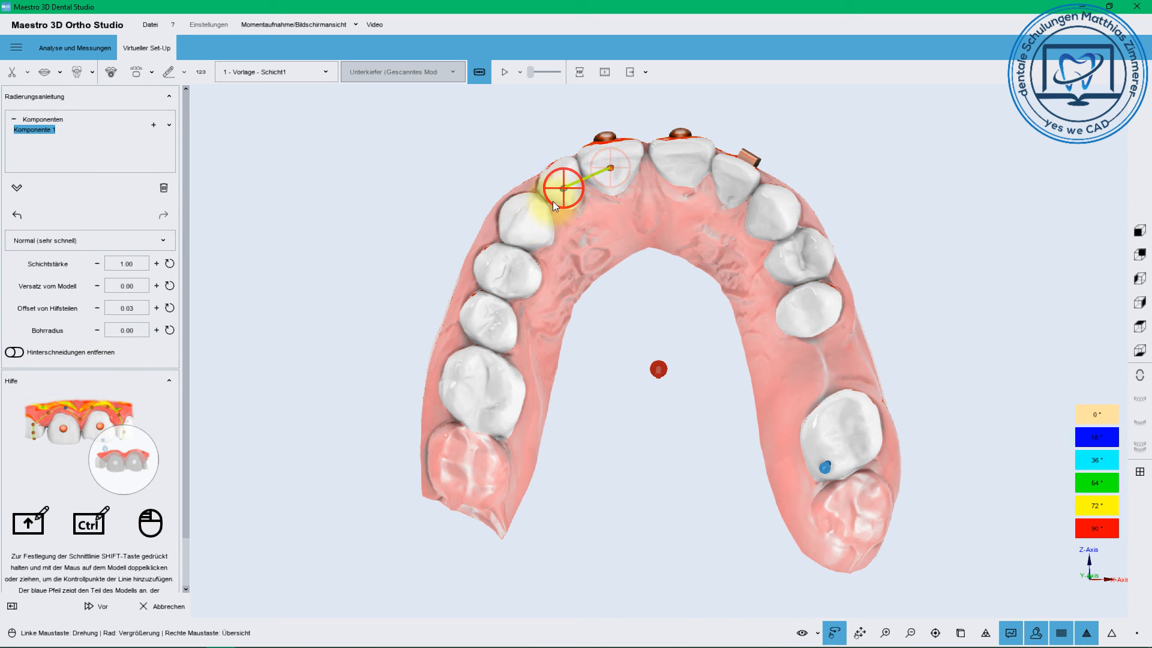
pyautogui.moveTo(535, 180); pyautogui.dragTo(643, 239)
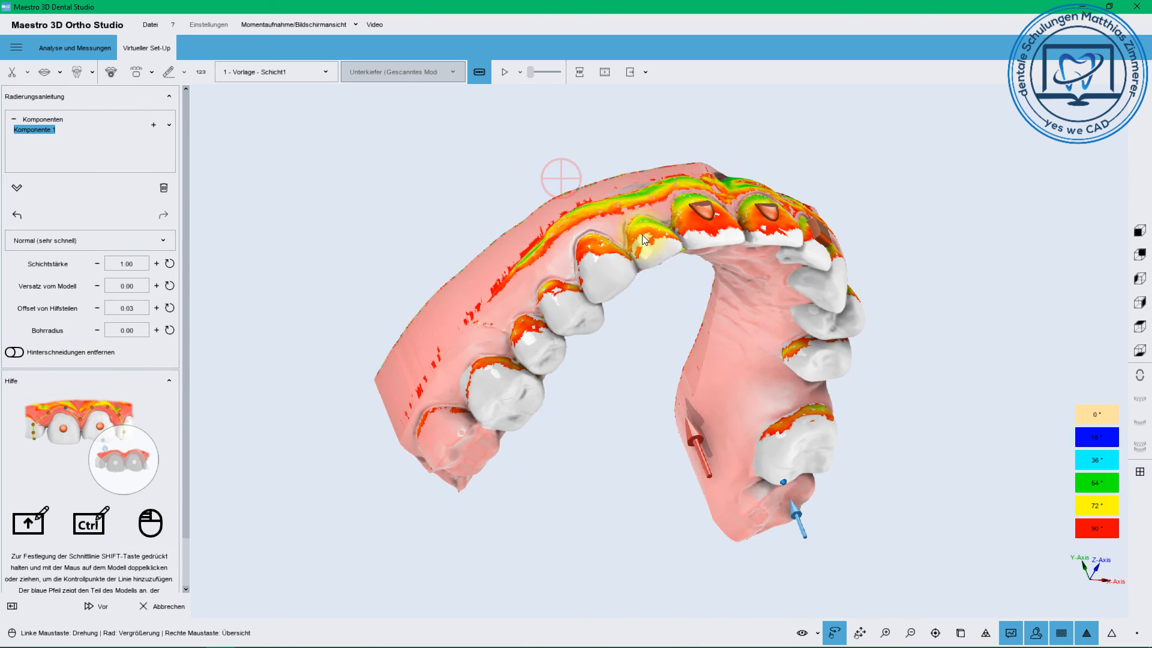
pyautogui.doubleClick(625, 196)
pyautogui.doubleClick(672, 179)
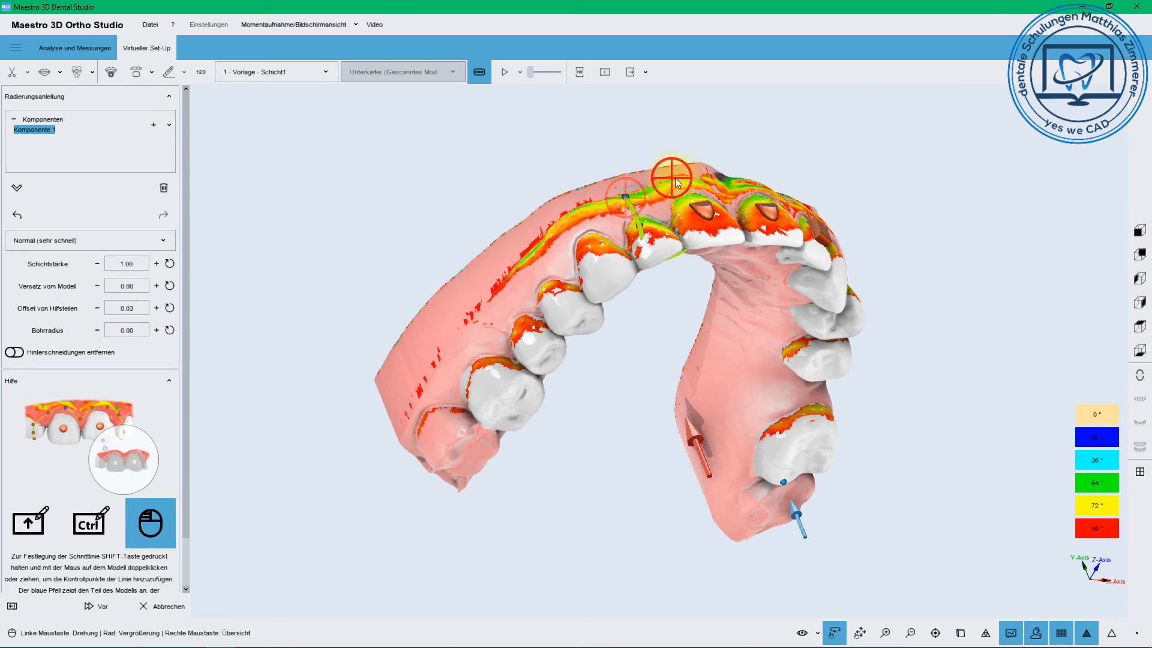
# Continue the guide outline along the outer gum past the front teeth and down onto the left second premolar.
pyautogui.moveTo(675, 177); pyautogui.dragTo(625, 304)
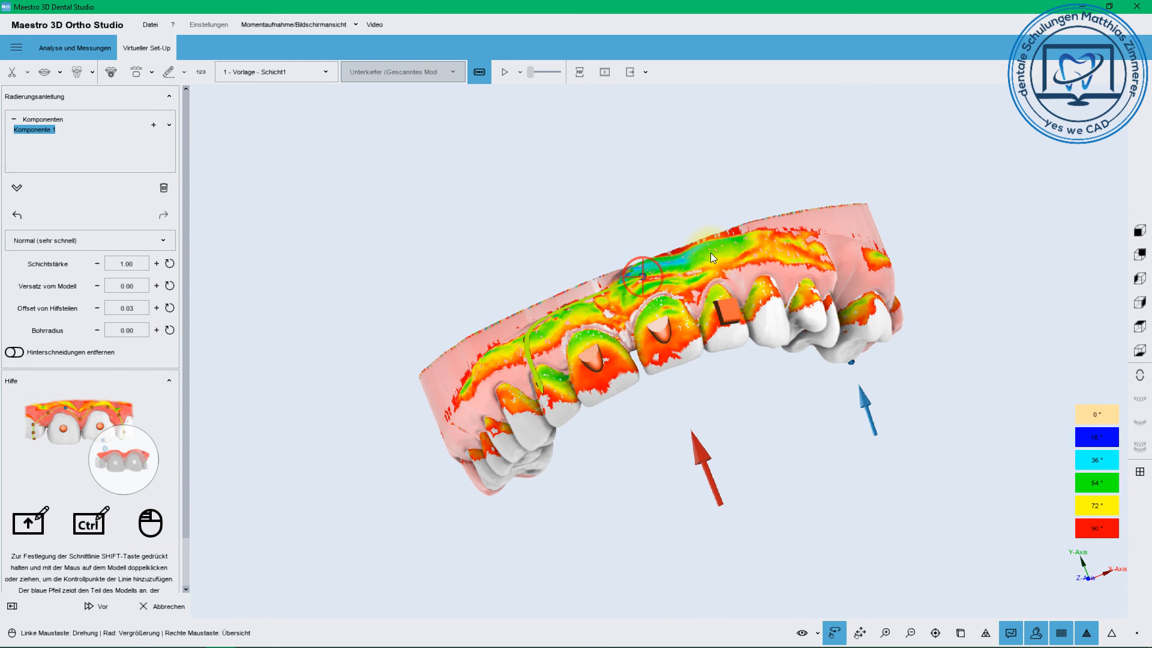
pyautogui.doubleClick(762, 244)
pyautogui.doubleClick(806, 258)
pyautogui.moveTo(806, 258); pyautogui.dragTo(586, 228)
pyautogui.doubleClick(592, 214)
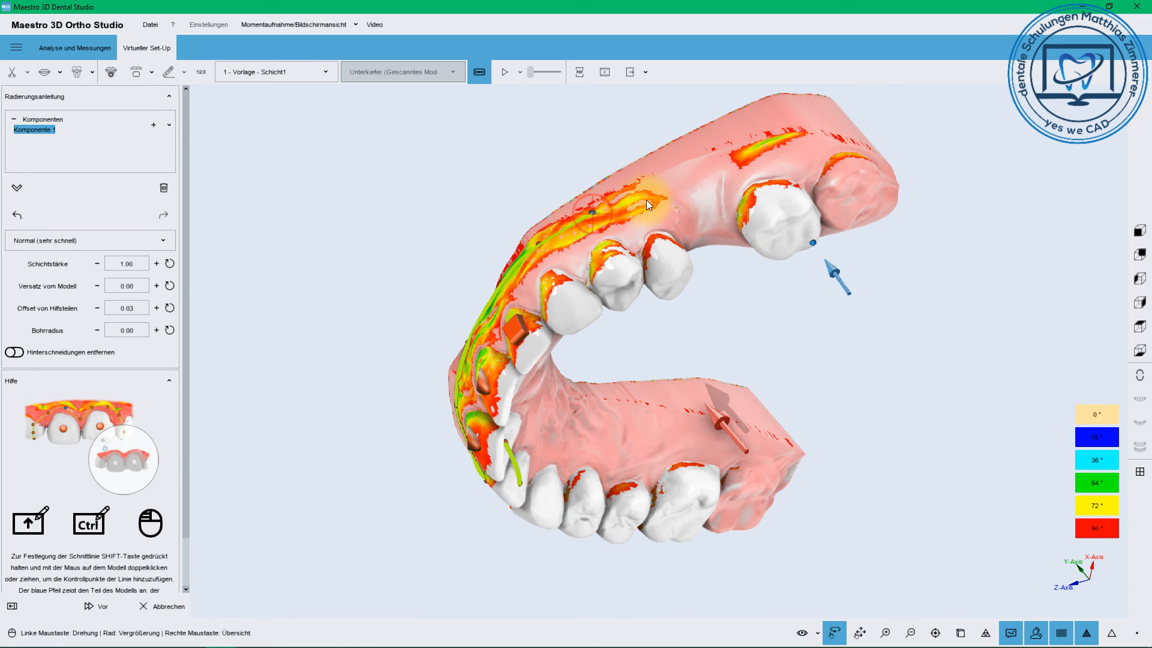
pyautogui.doubleClick(646, 200)
pyautogui.doubleClick(671, 251)
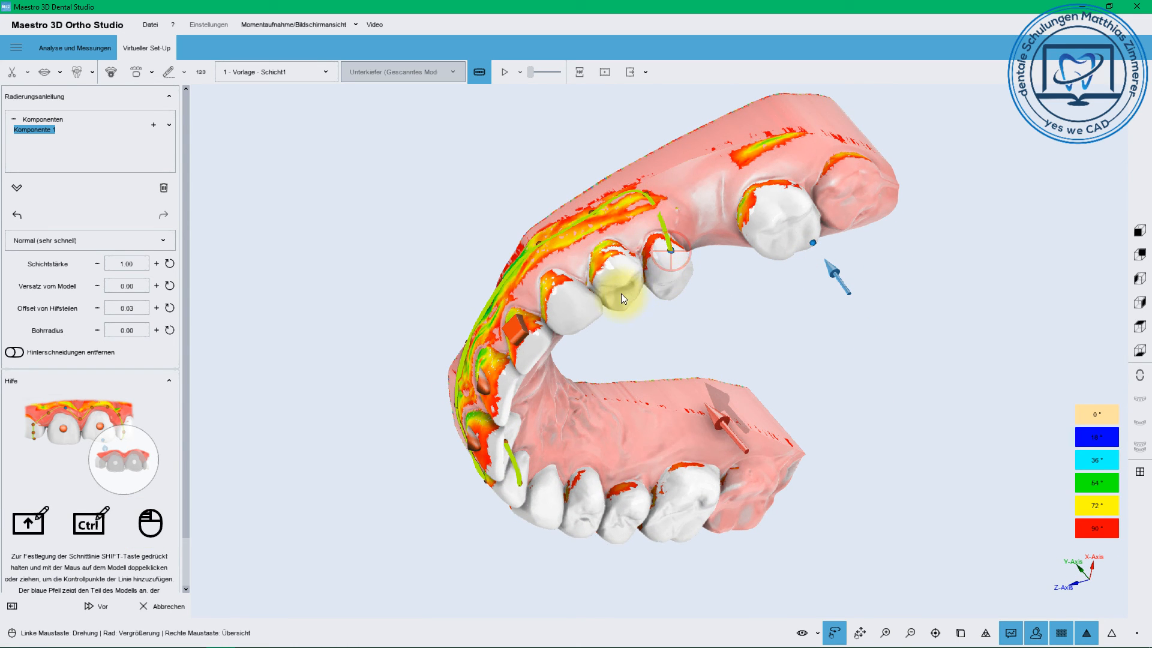
# Close the guide outline over the left premolars, canine and incisors back to its starting point.
pyautogui.moveTo(621, 293)
pyautogui.mouseDown()
pyautogui.moveTo(536, 168)
pyautogui.moveTo(564, 199)
pyautogui.mouseUp()
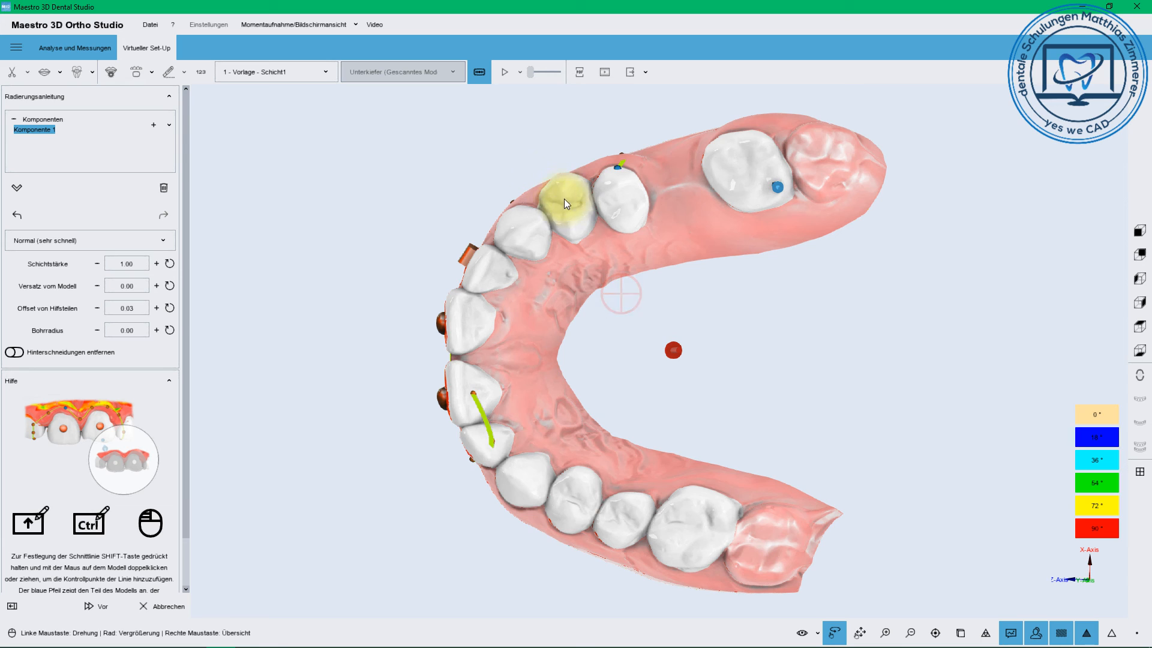
pyautogui.doubleClick(520, 240)
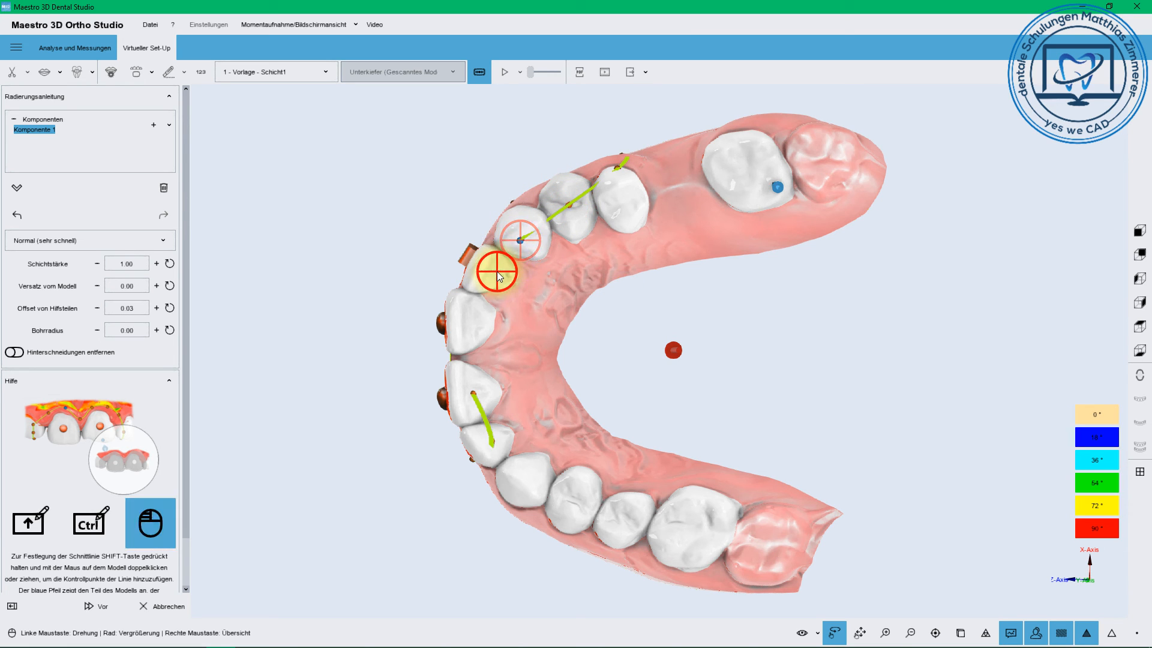
pyautogui.doubleClick(475, 324)
pyautogui.doubleClick(502, 393)
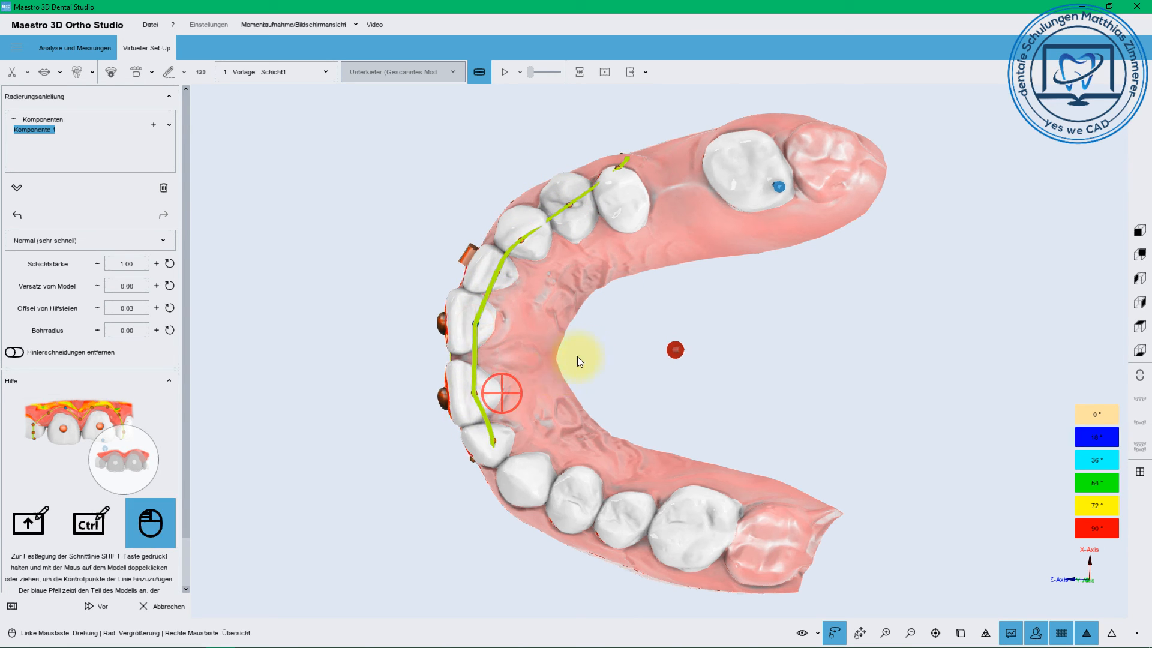
pyautogui.moveTo(577, 356); pyautogui.dragTo(589, 344)
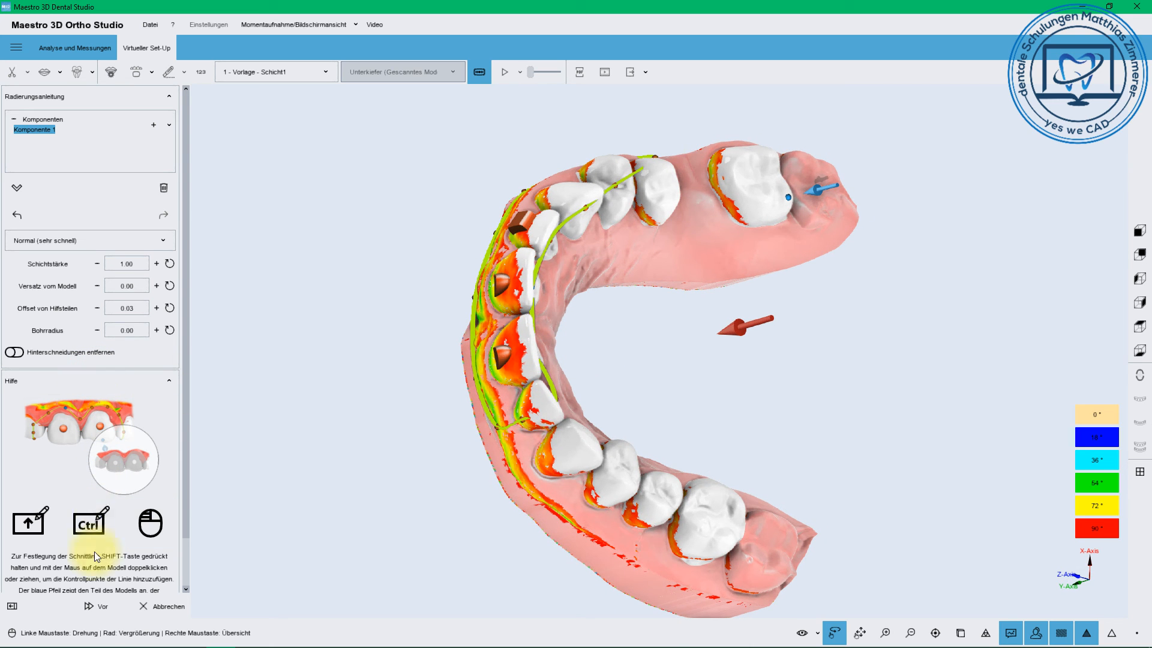
# Move the blue selection point onto the left canine inside the outline and generate the guide.
pyautogui.click(89, 606)
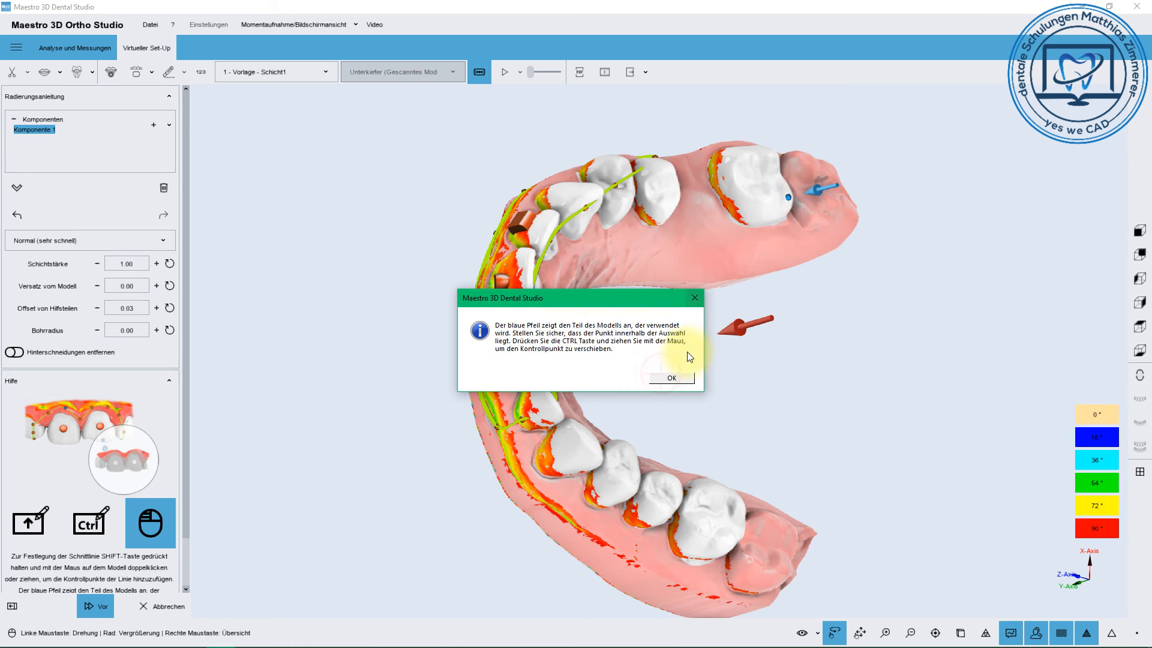
pyautogui.click(672, 378)
pyautogui.moveTo(811, 189); pyautogui.dragTo(777, 182)
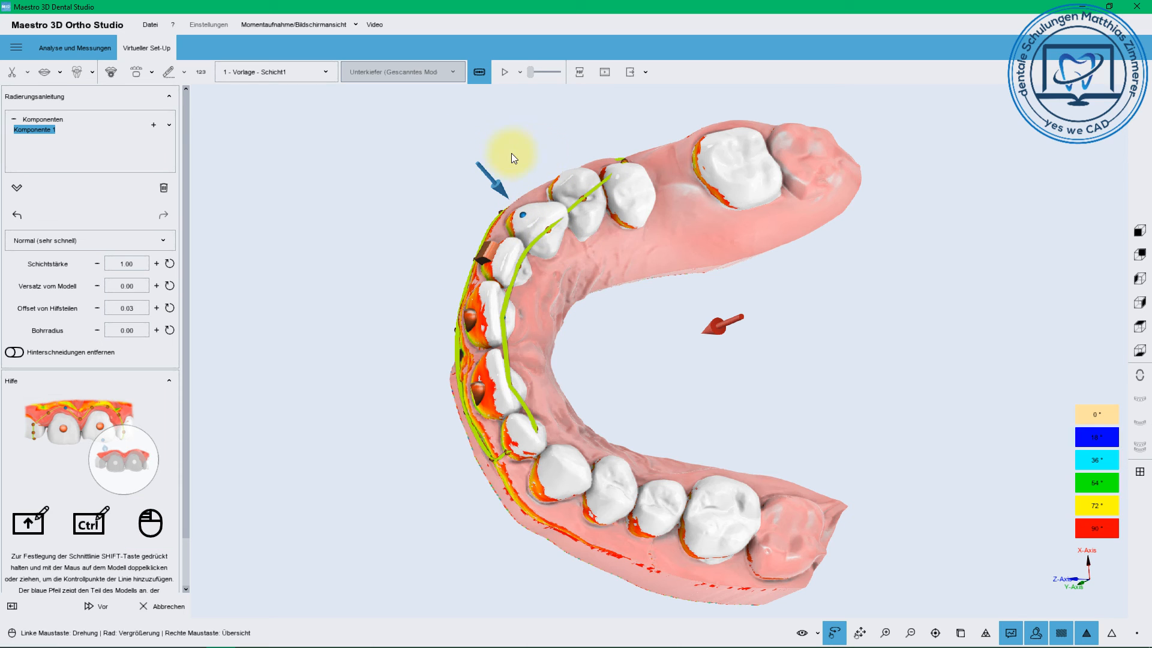
pyautogui.click(101, 607)
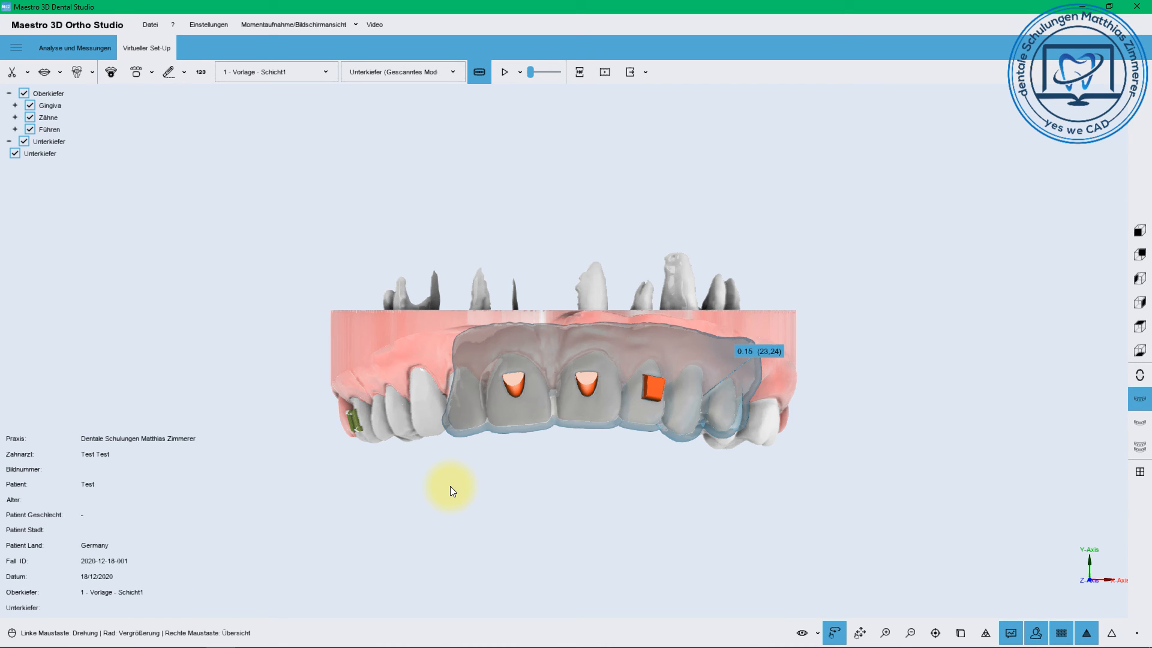
# Start Ausschneiden und Schließen (Ebene) for the template model and raise the cutting plane from the teeth toward the model base.
pyautogui.moveTo(589, 405); pyautogui.dragTo(521, 384)
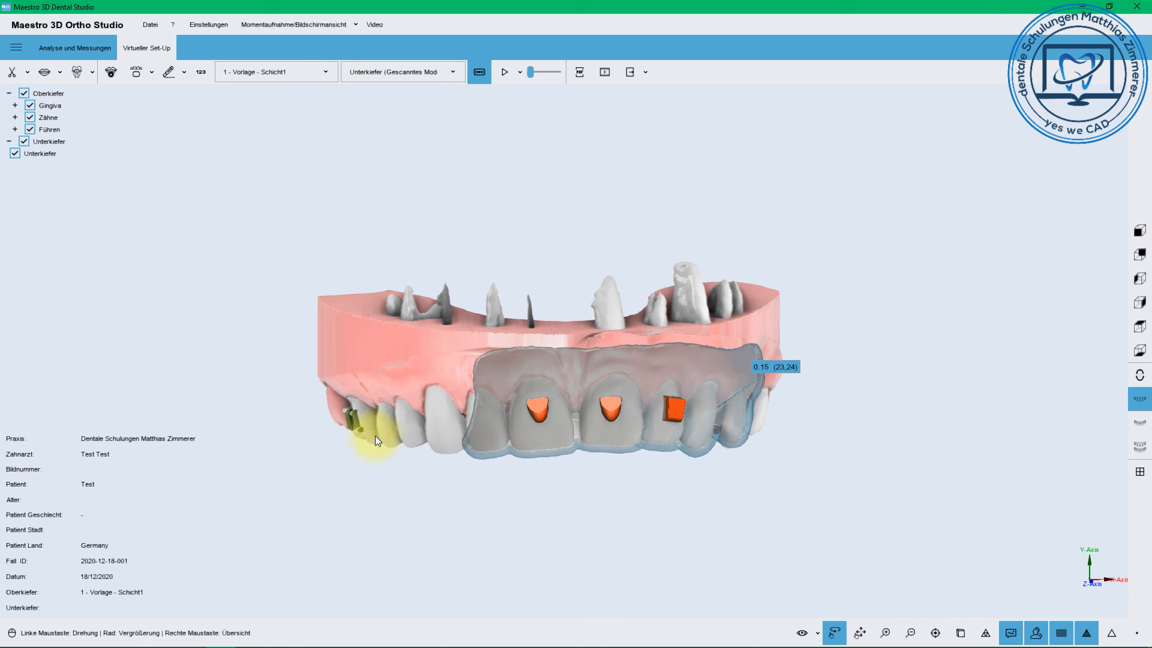
pyautogui.click(185, 72)
pyautogui.moveTo(466, 356); pyautogui.dragTo(555, 333)
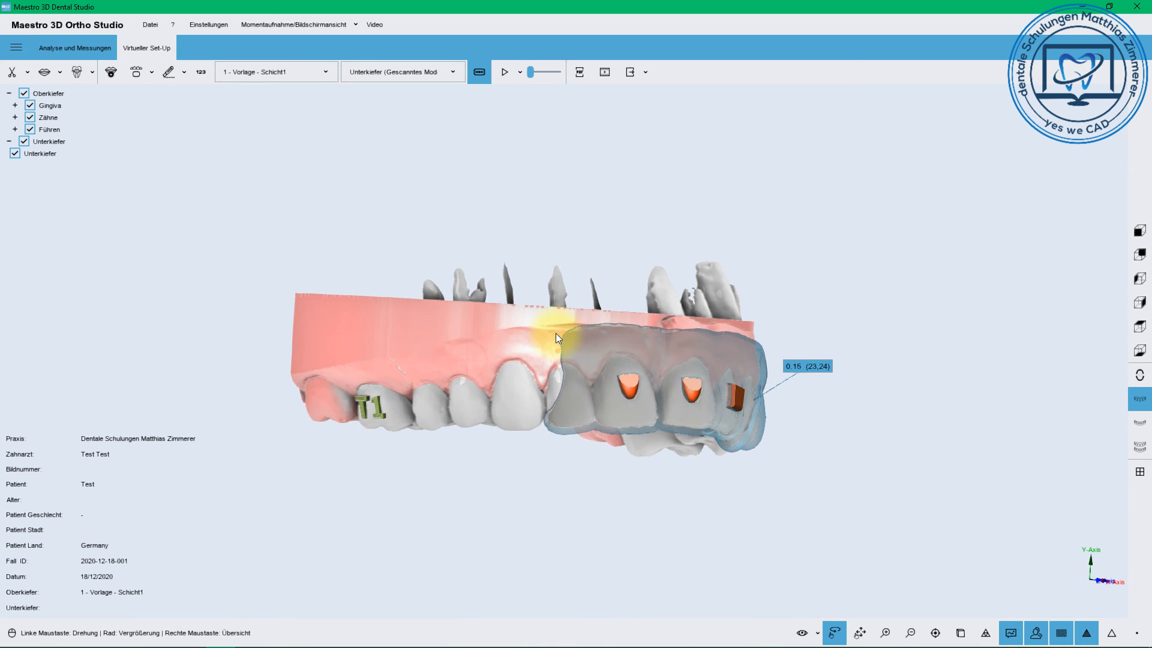
pyautogui.click(184, 73)
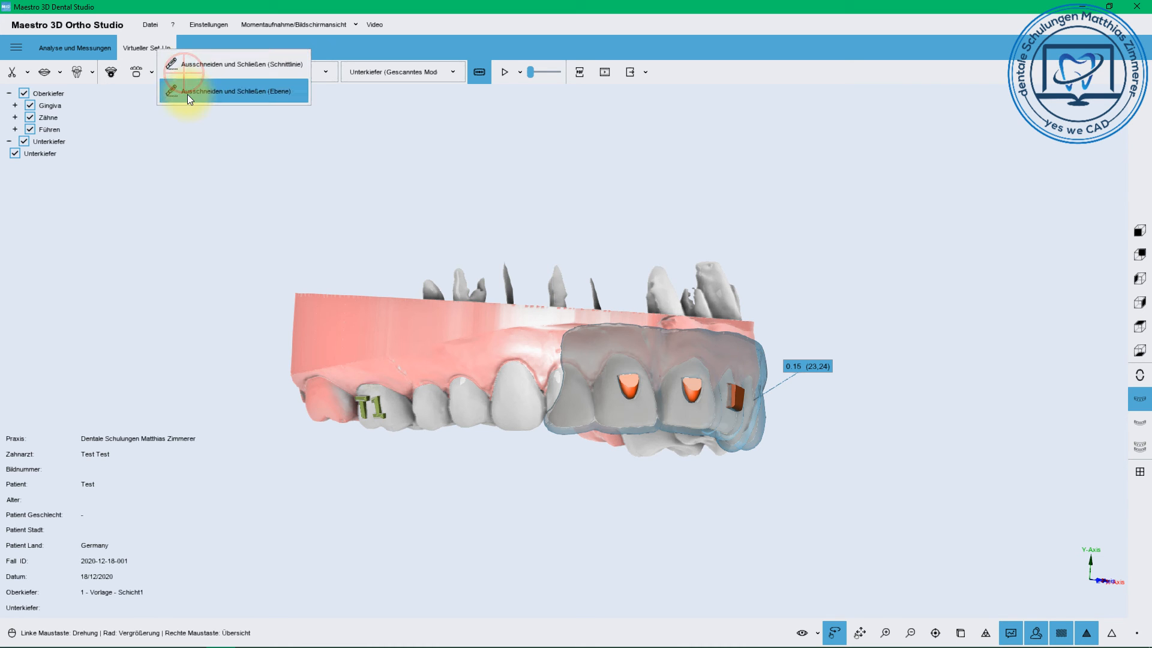
pyautogui.click(192, 90)
pyautogui.click(628, 177)
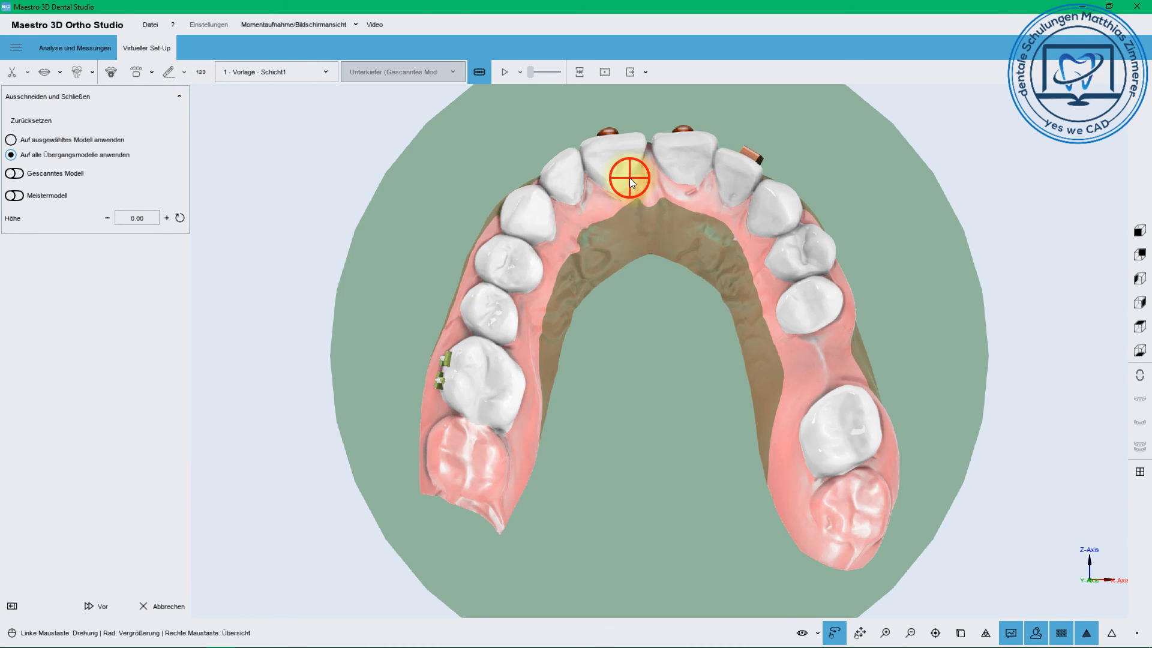
pyautogui.moveTo(667, 315); pyautogui.dragTo(837, 430)
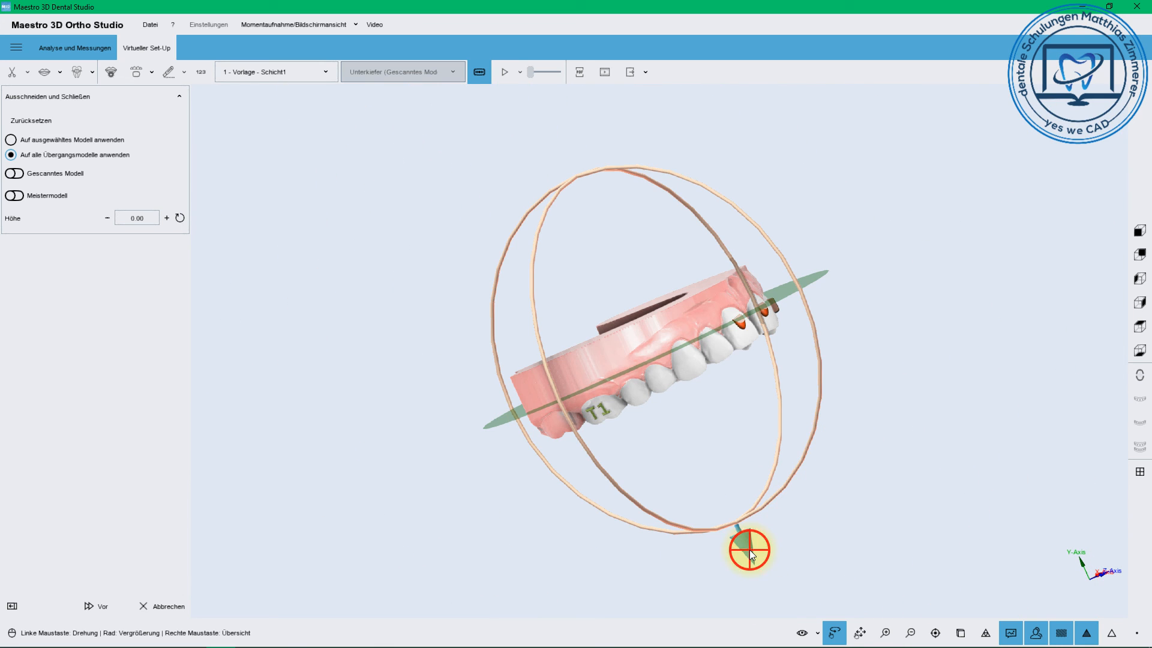
pyautogui.moveTo(750, 550); pyautogui.dragTo(730, 523)
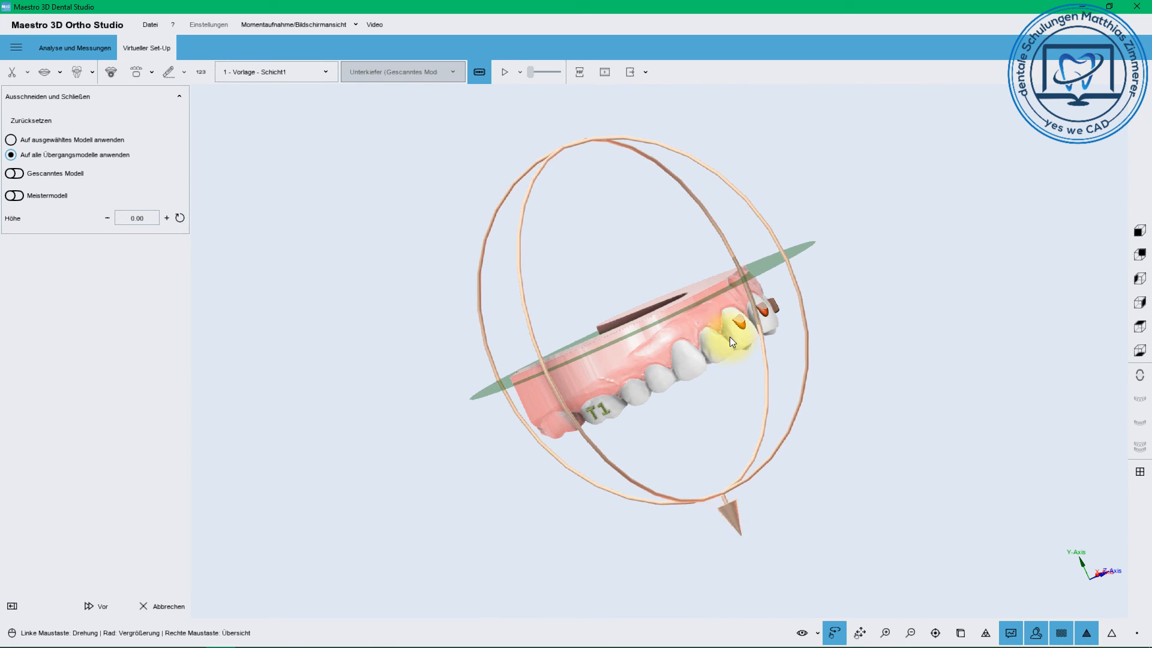
pyautogui.moveTo(730, 336); pyautogui.dragTo(529, 430)
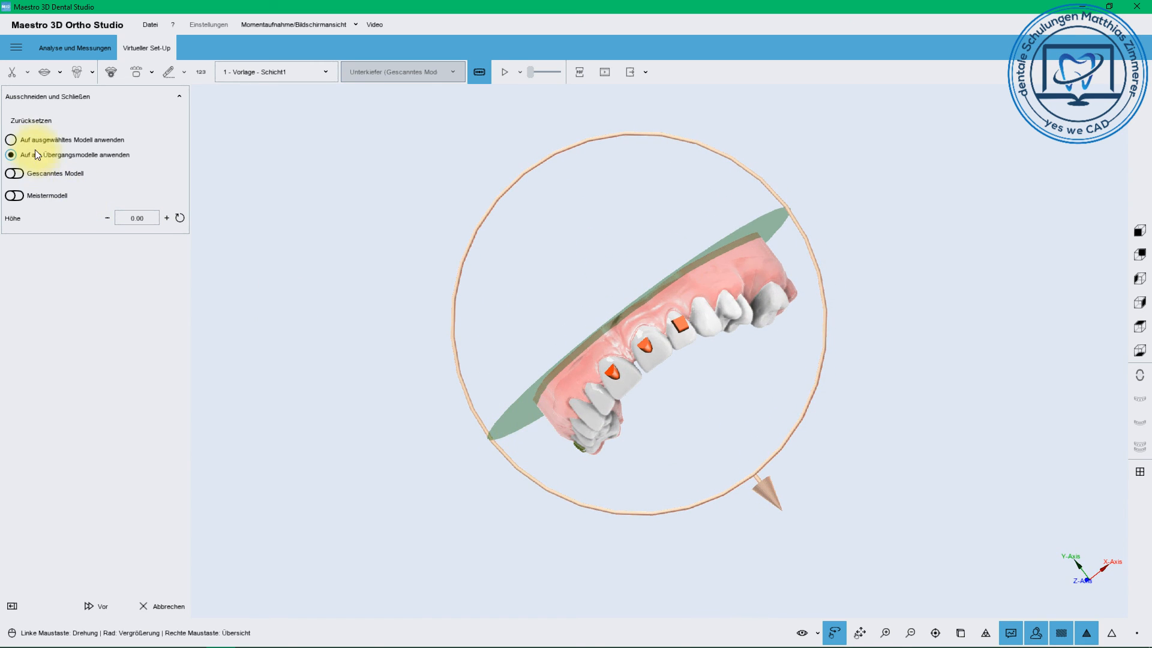
# Apply the plane cut to all transition models and inspect the trimmed upper jaw with its guide.
pyautogui.click(95, 606)
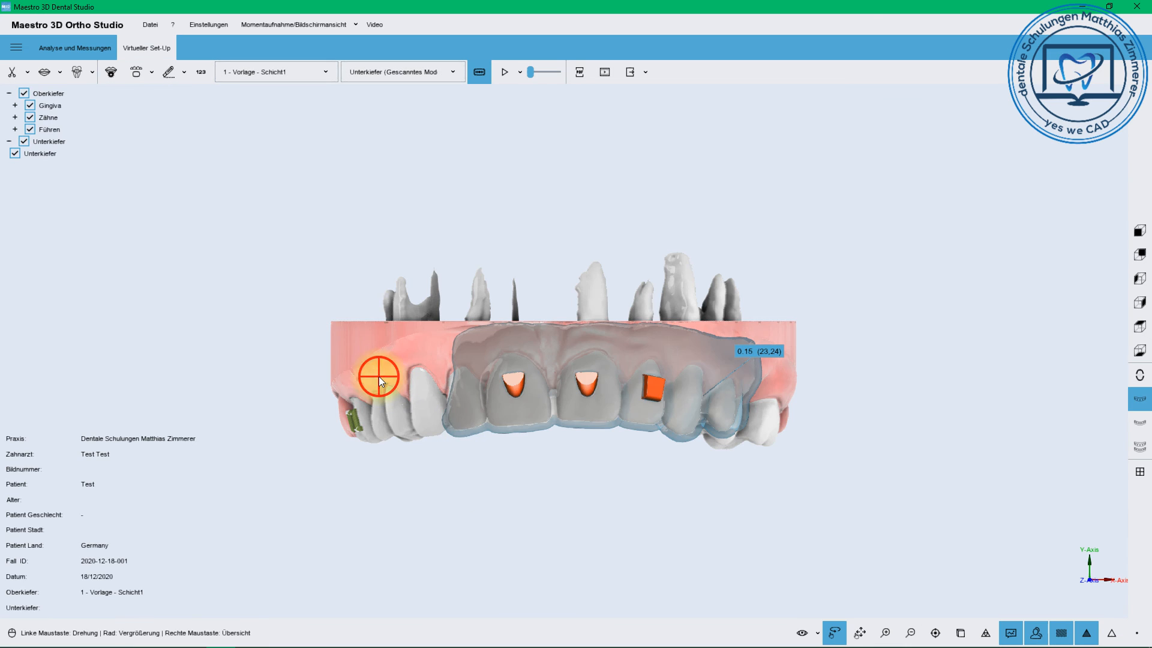
pyautogui.moveTo(379, 376); pyautogui.dragTo(482, 507)
pyautogui.moveTo(490, 505); pyautogui.dragTo(553, 395)
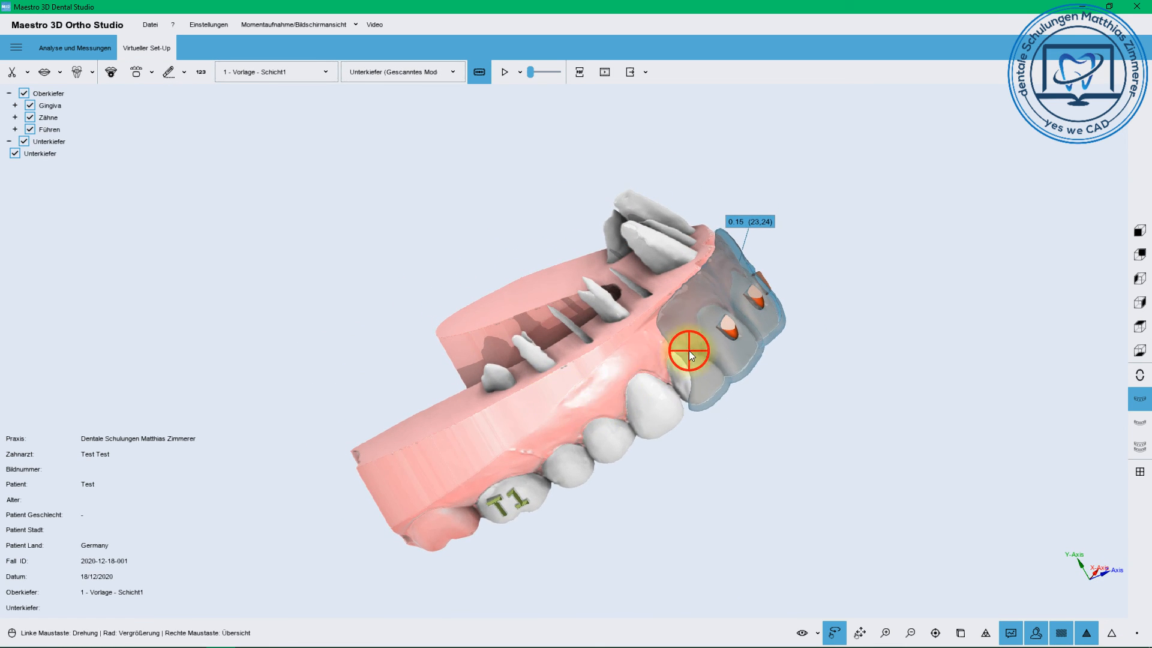
# Open the PDF report export and replace the patient's name in the footer with "test".
pyautogui.click(580, 73)
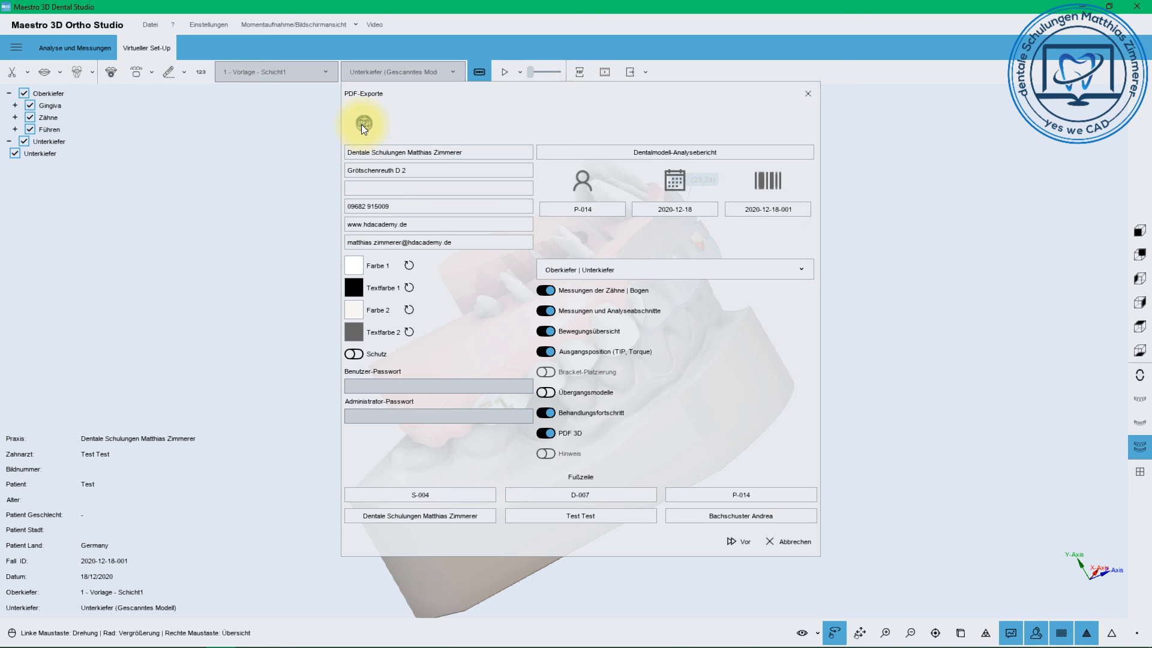
pyautogui.click(364, 123)
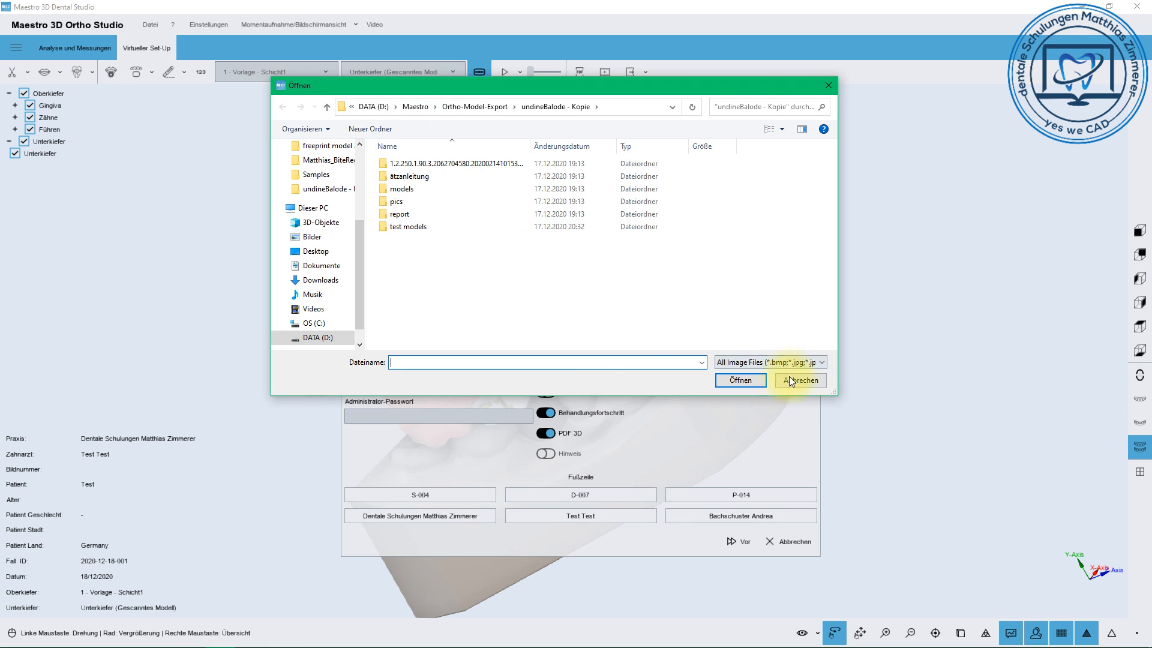
pyautogui.click(789, 380)
pyautogui.click(589, 213)
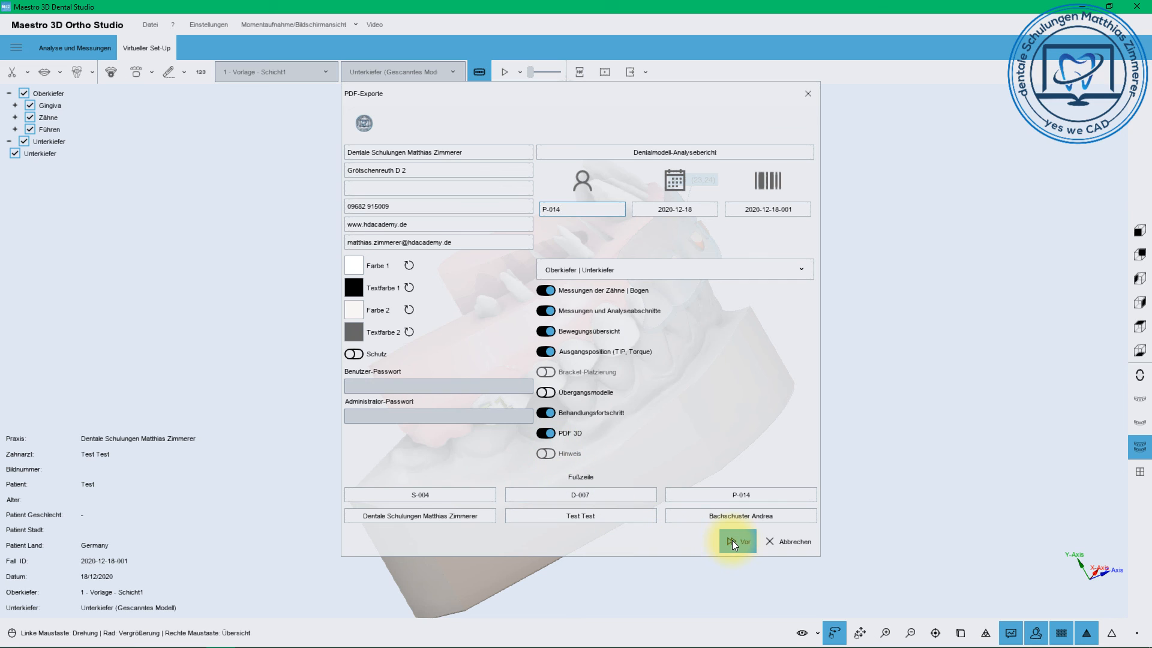
pyautogui.click(635, 512)
pyautogui.click(759, 516)
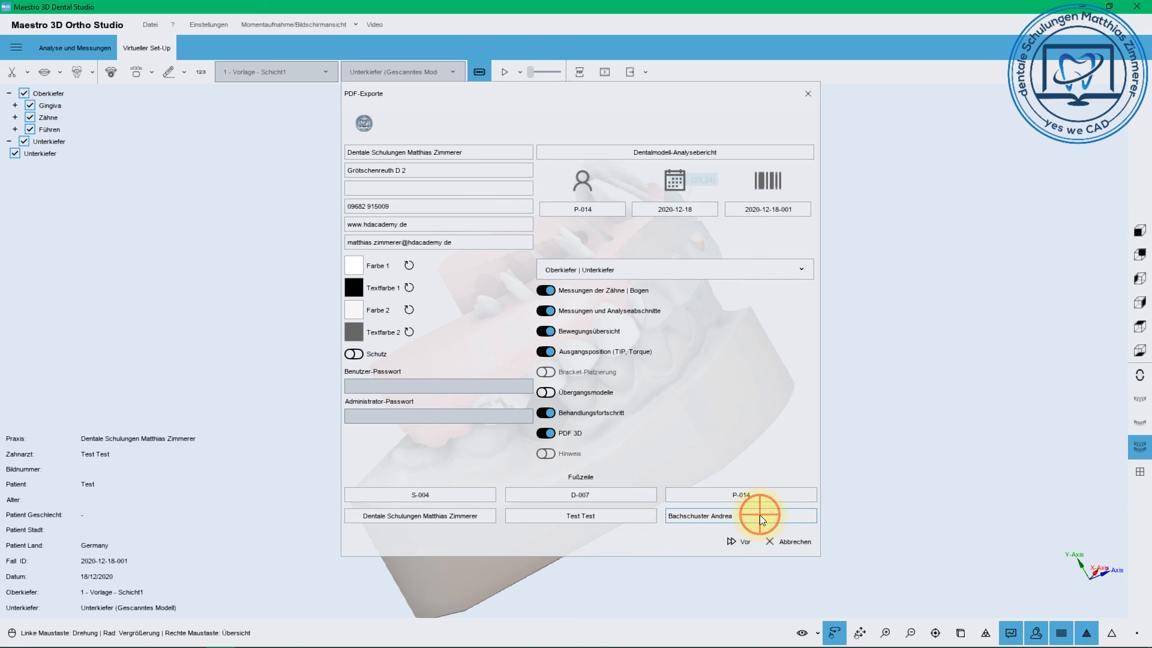
pyautogui.doubleClick(759, 515)
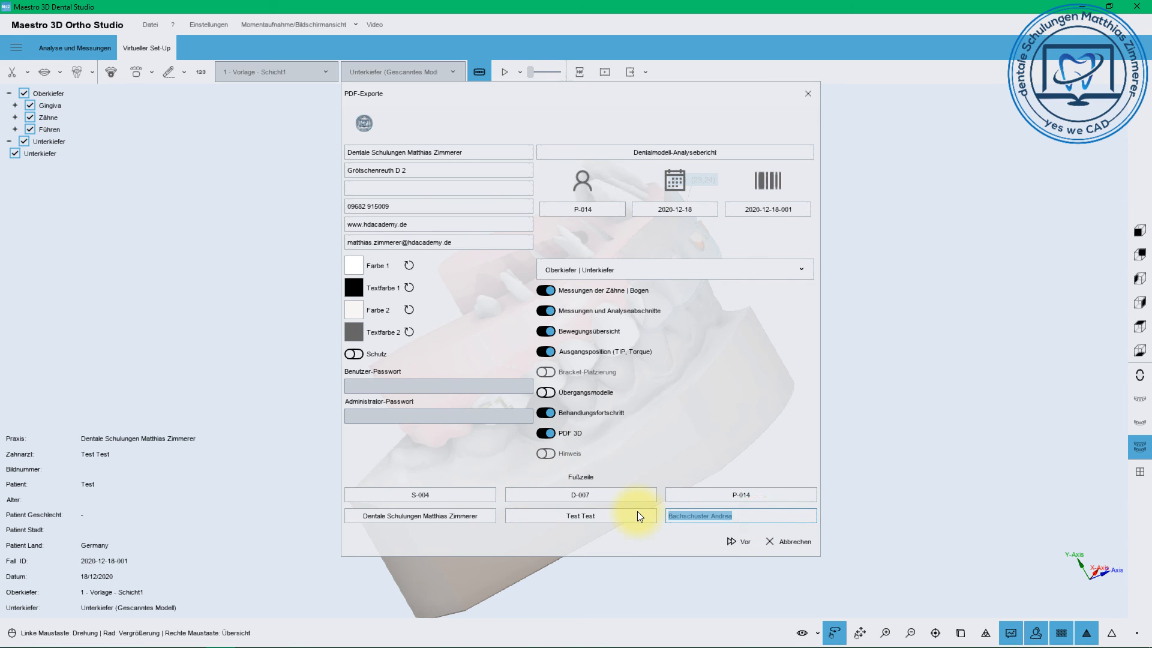
pyautogui.write('test')
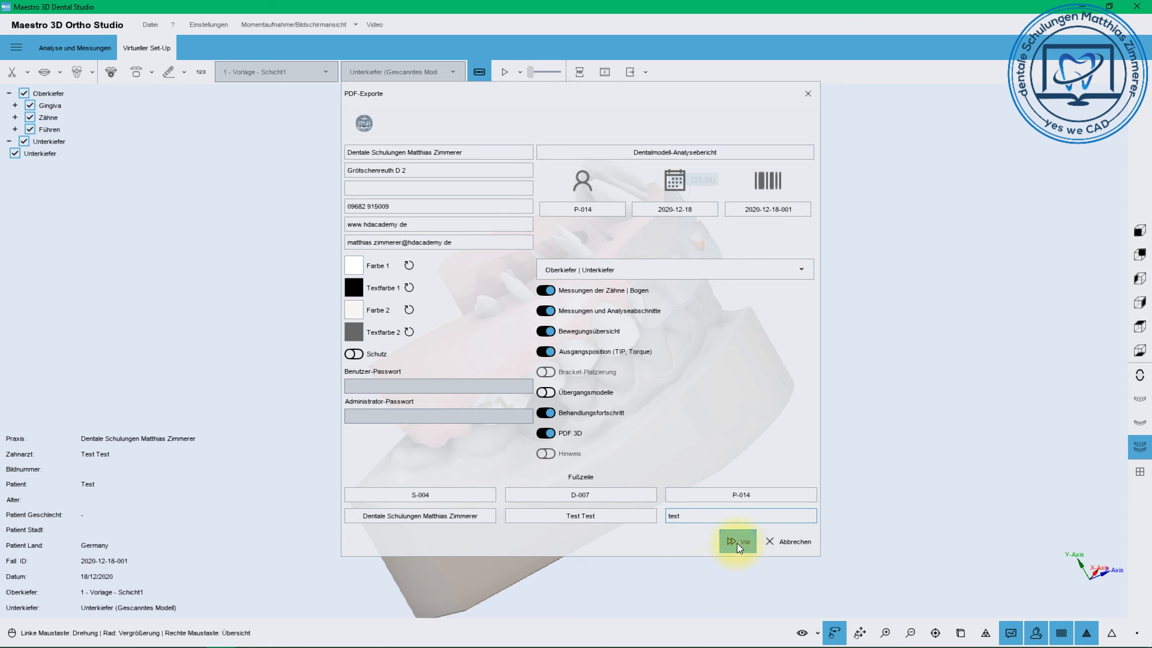
# Save the PDF report as Test.pdf in the case's main export folder, overwriting the existing file.
pyautogui.click(737, 542)
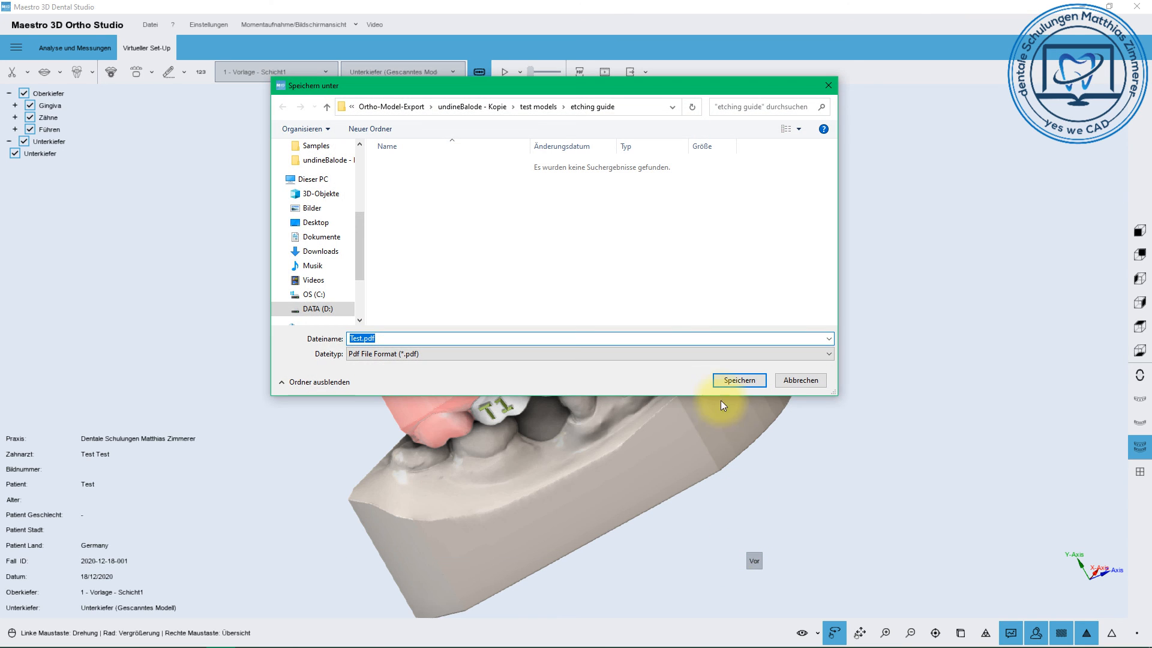
pyautogui.click(533, 106)
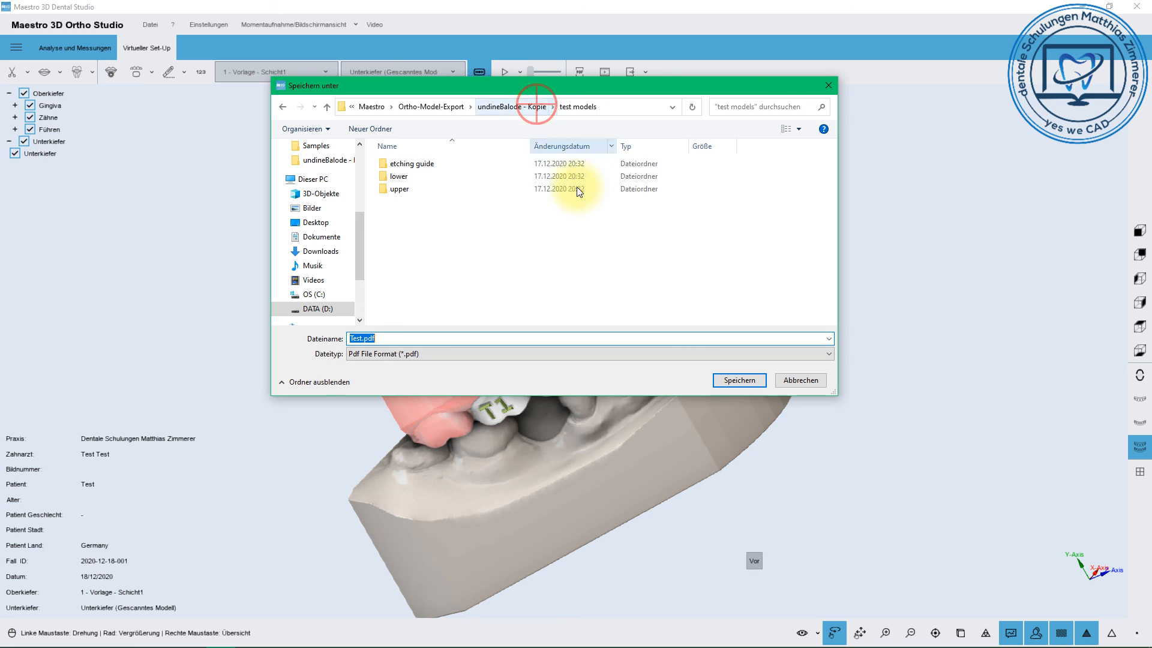
pyautogui.click(522, 106)
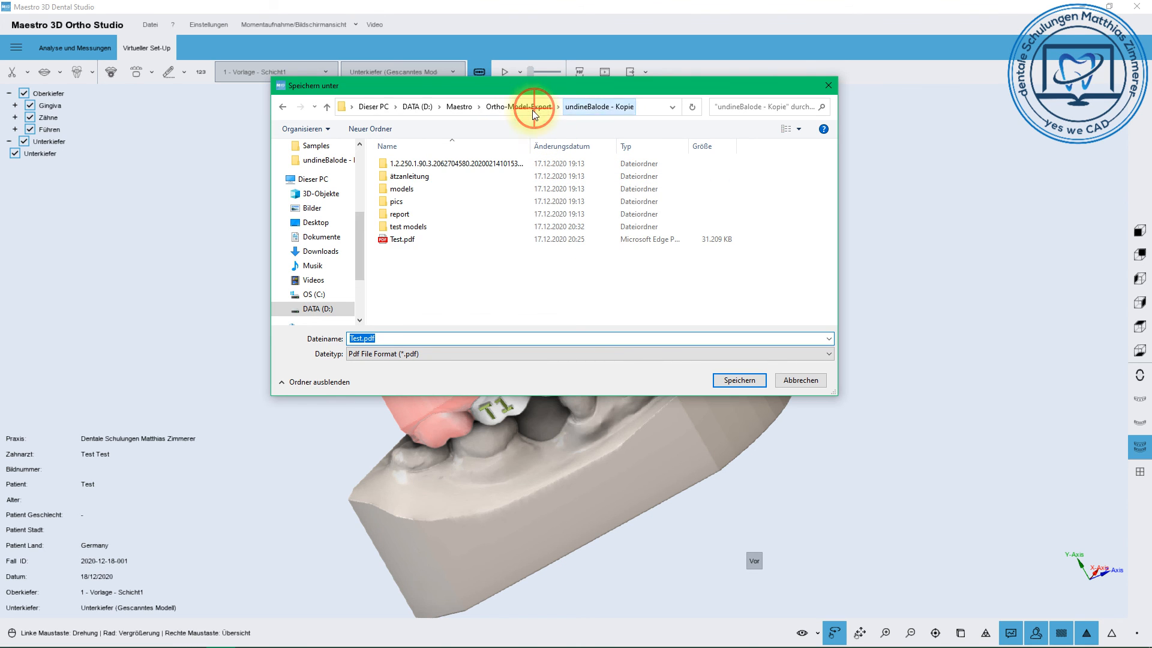
pyautogui.doubleClick(407, 239)
pyautogui.click(605, 330)
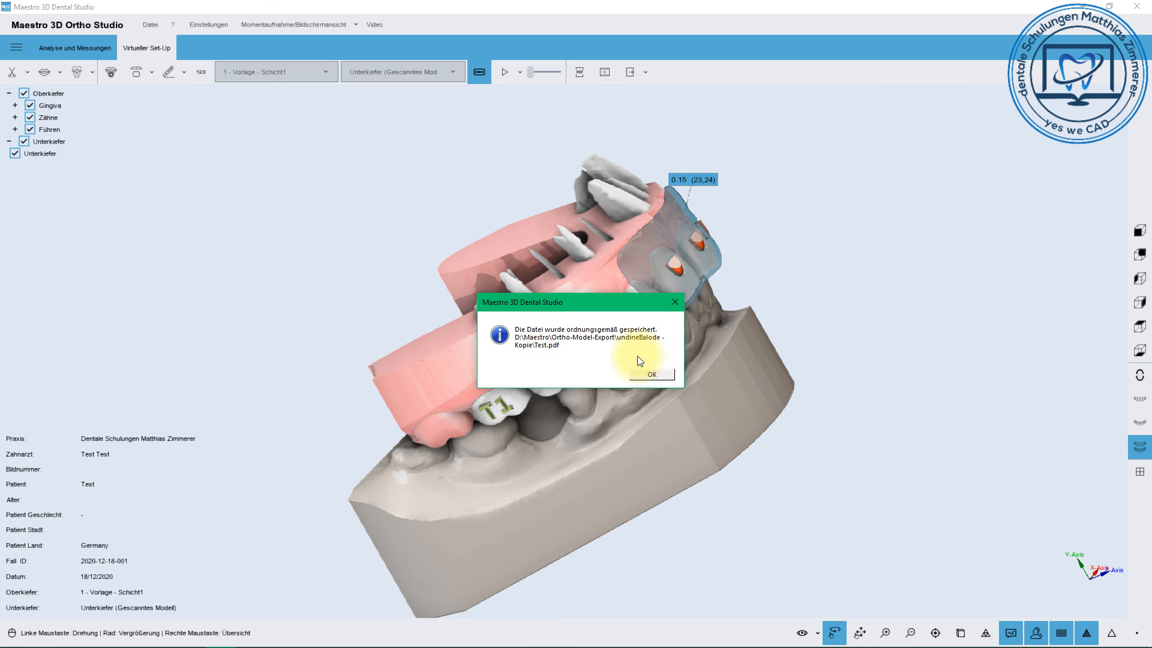
pyautogui.click(643, 373)
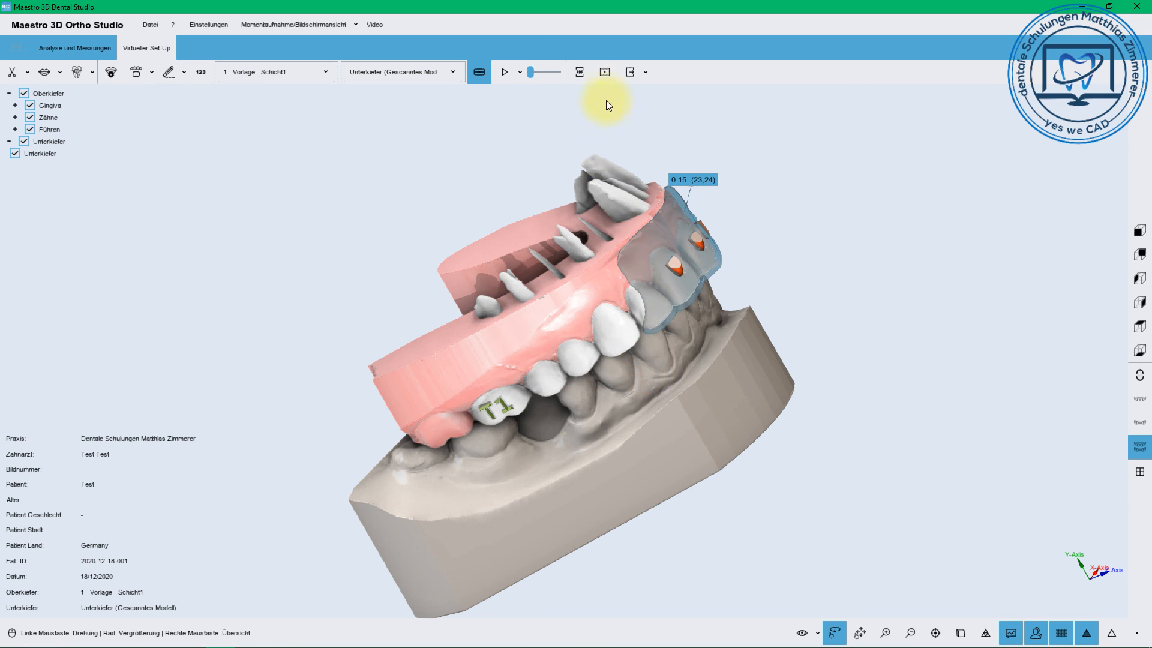
# Open the treatment video export and review its resolution options, opening title texts and caption texts.
pyautogui.click(606, 70)
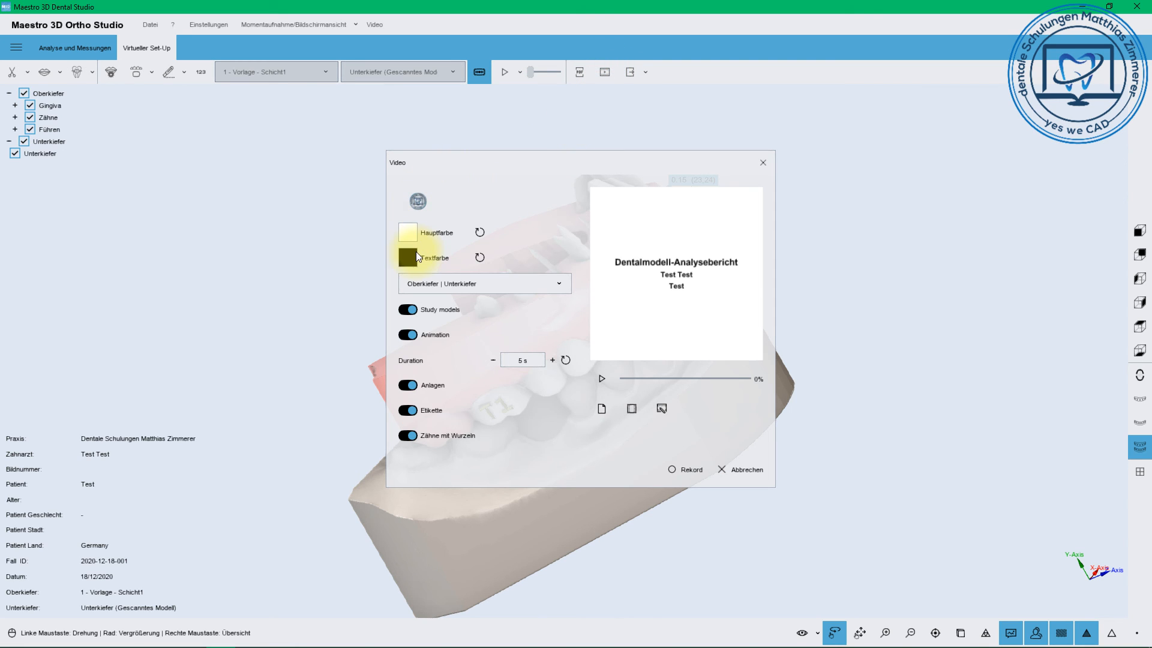
pyautogui.click(601, 408)
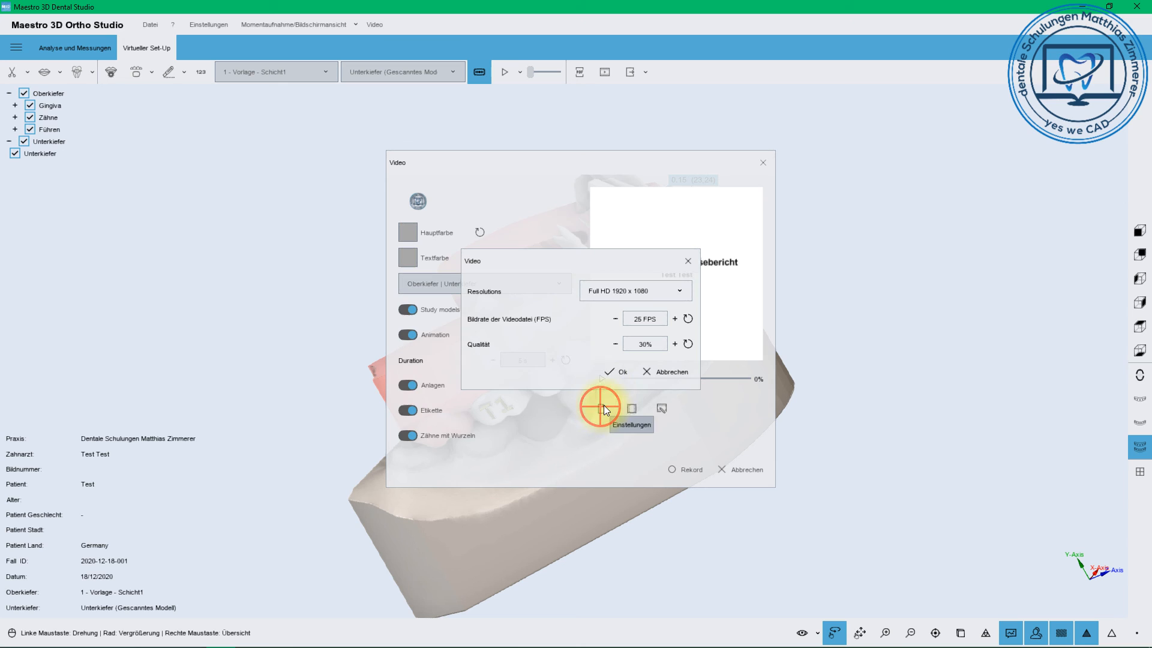
pyautogui.click(664, 290)
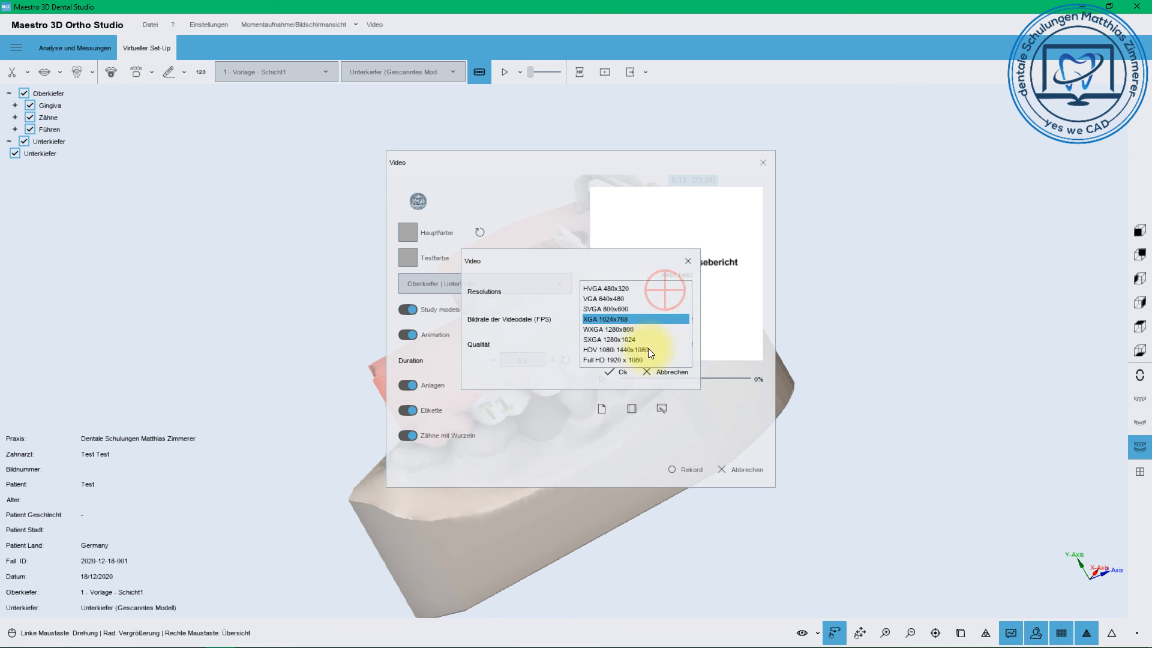
pyautogui.click(649, 265)
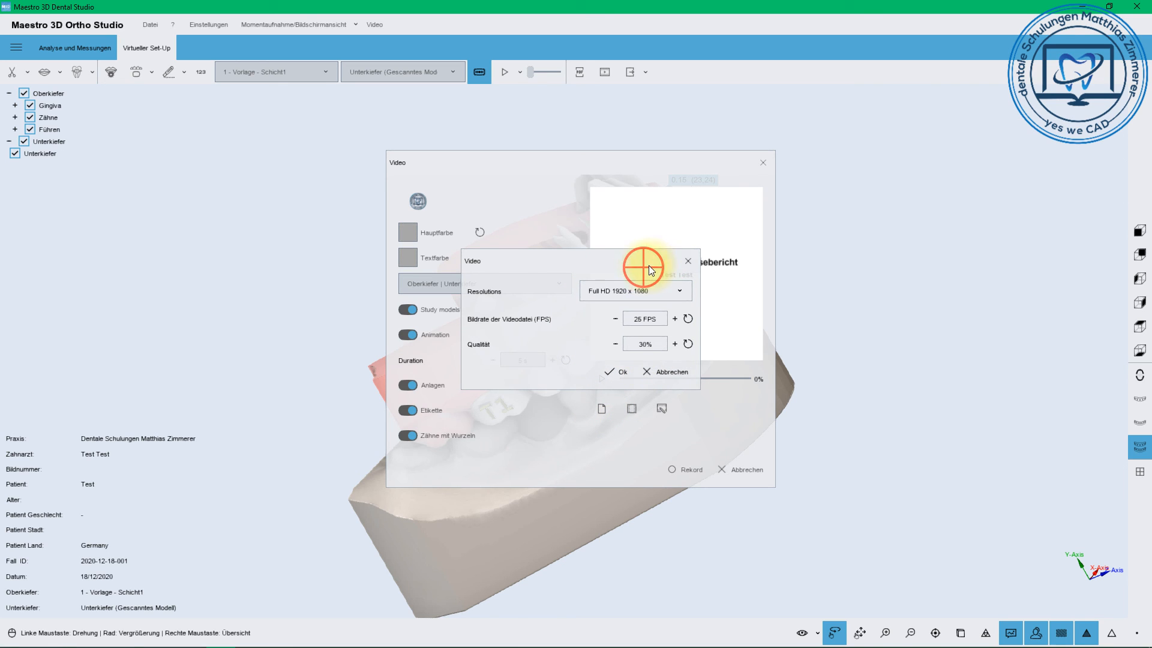
pyautogui.click(688, 261)
pyautogui.click(632, 408)
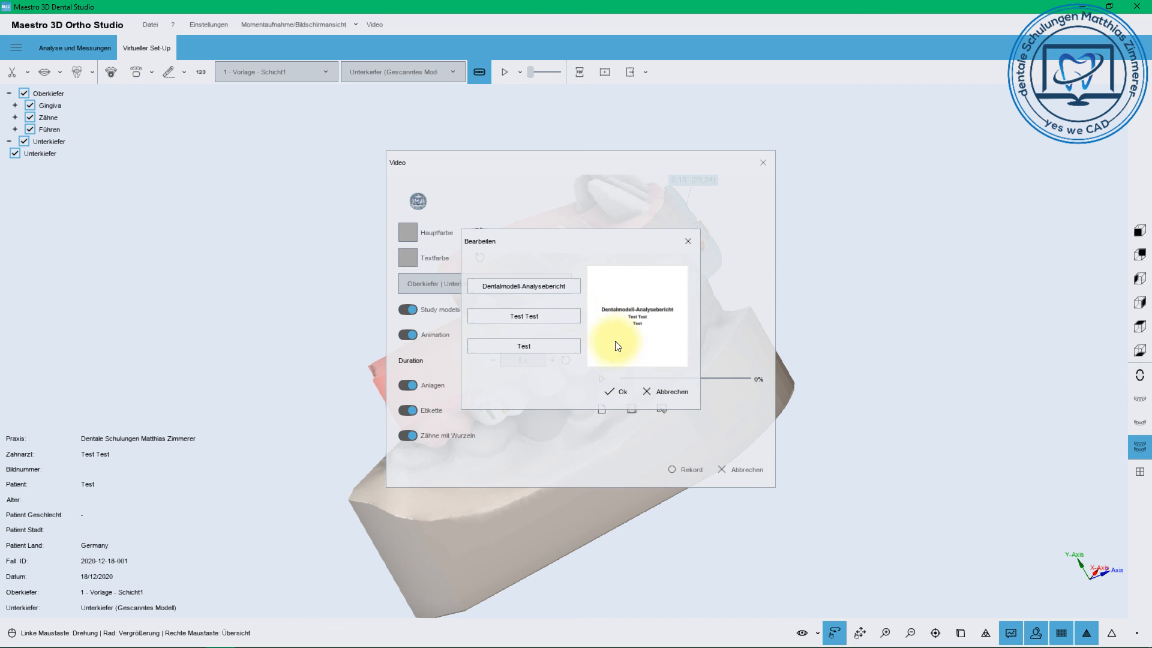
pyautogui.click(613, 390)
pyautogui.click(661, 408)
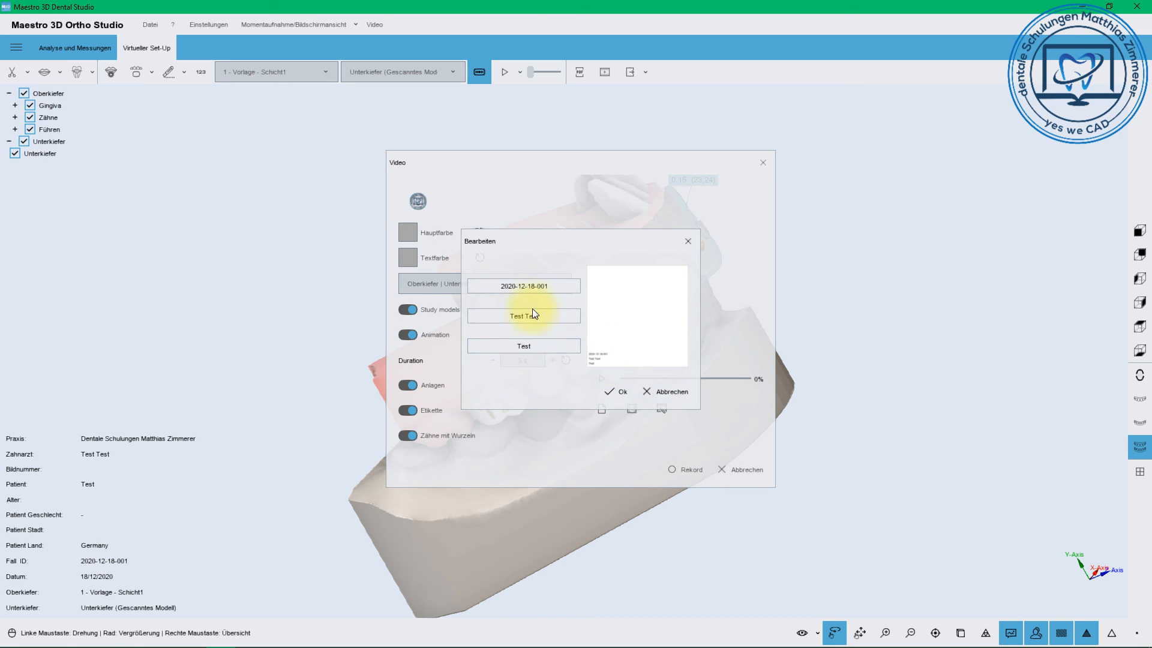
pyautogui.click(675, 396)
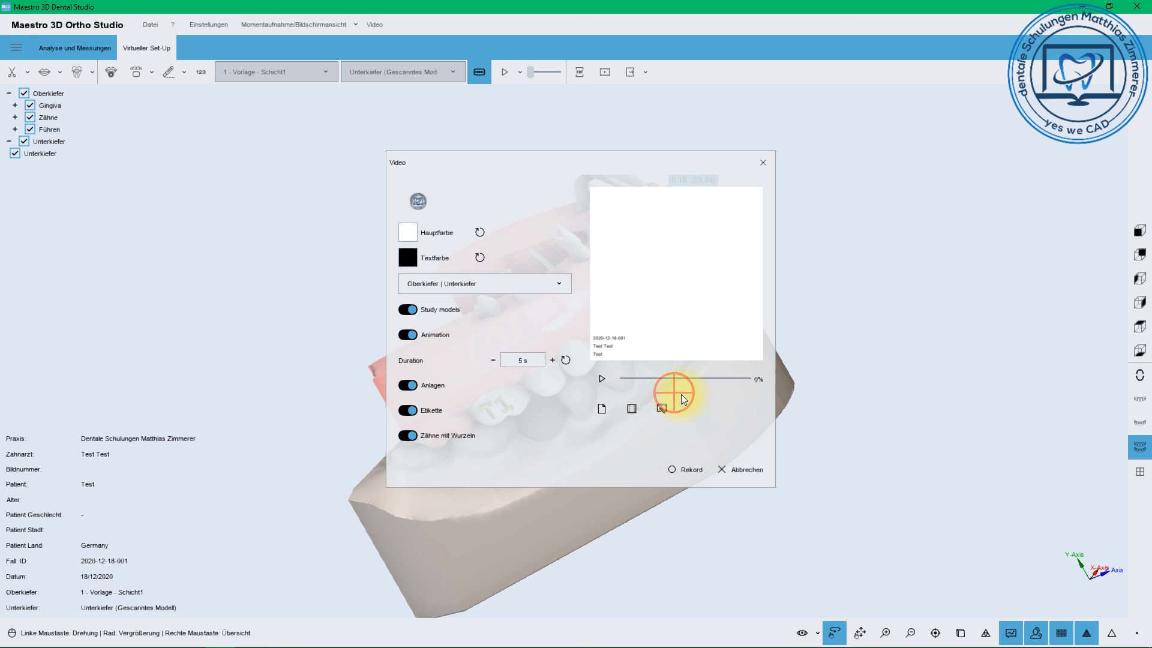
# Set the video's duration to 3 s and its jaw selection to Oberkiefer | Unterkiefer.
pyautogui.click(491, 359)
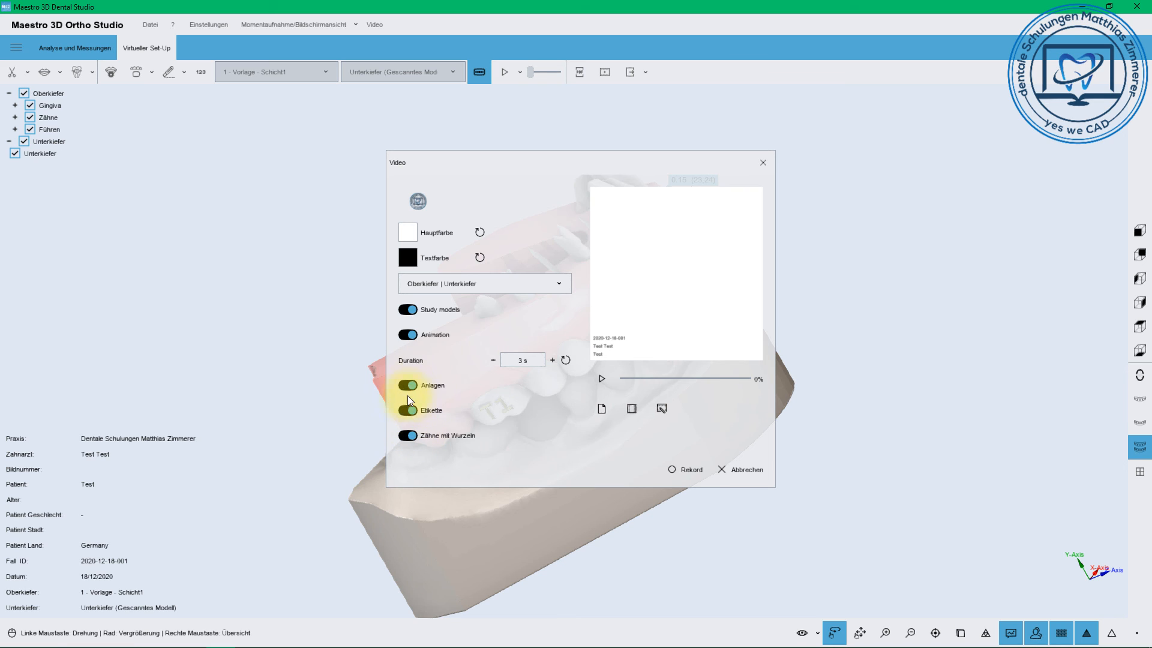
pyautogui.click(426, 284)
pyautogui.click(422, 309)
pyautogui.click(427, 283)
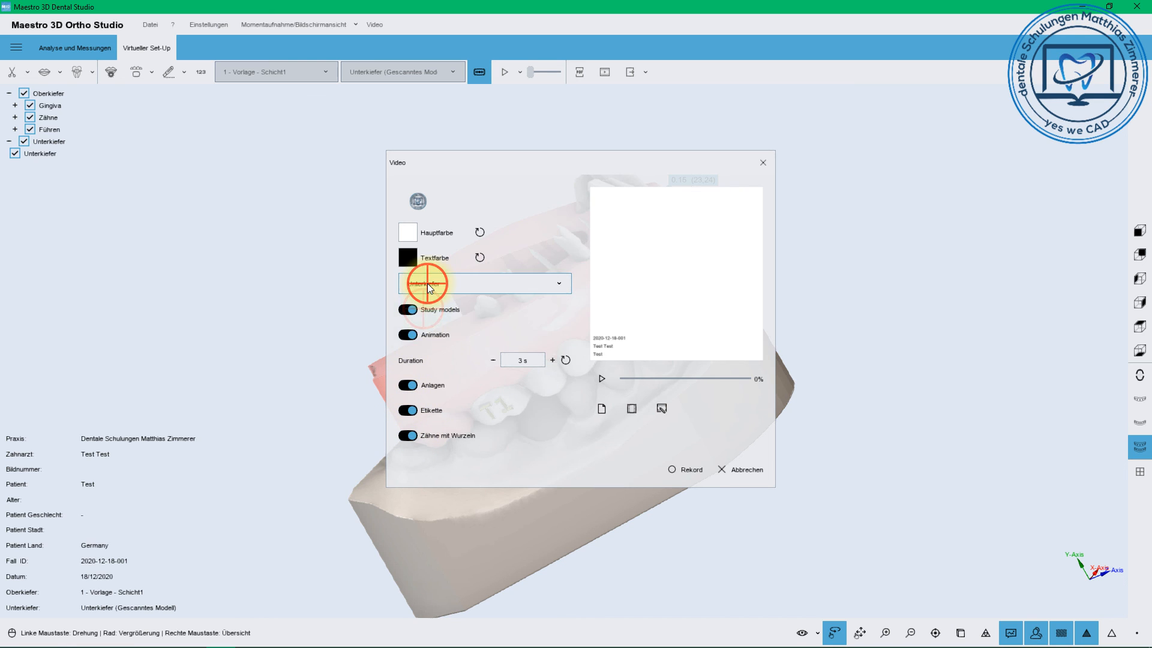
pyautogui.click(424, 288)
pyautogui.click(447, 278)
pyautogui.click(441, 329)
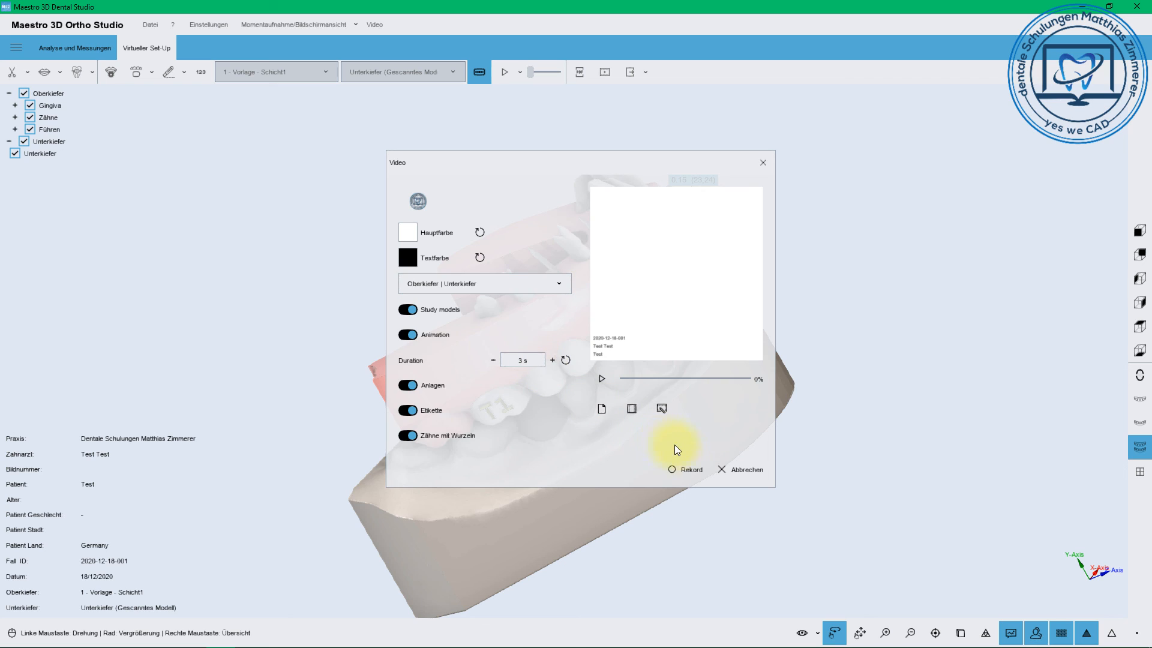
# Record the treatment video and save it as video.mp4 in the case's export folder, overwriting the existing file.
pyautogui.click(687, 470)
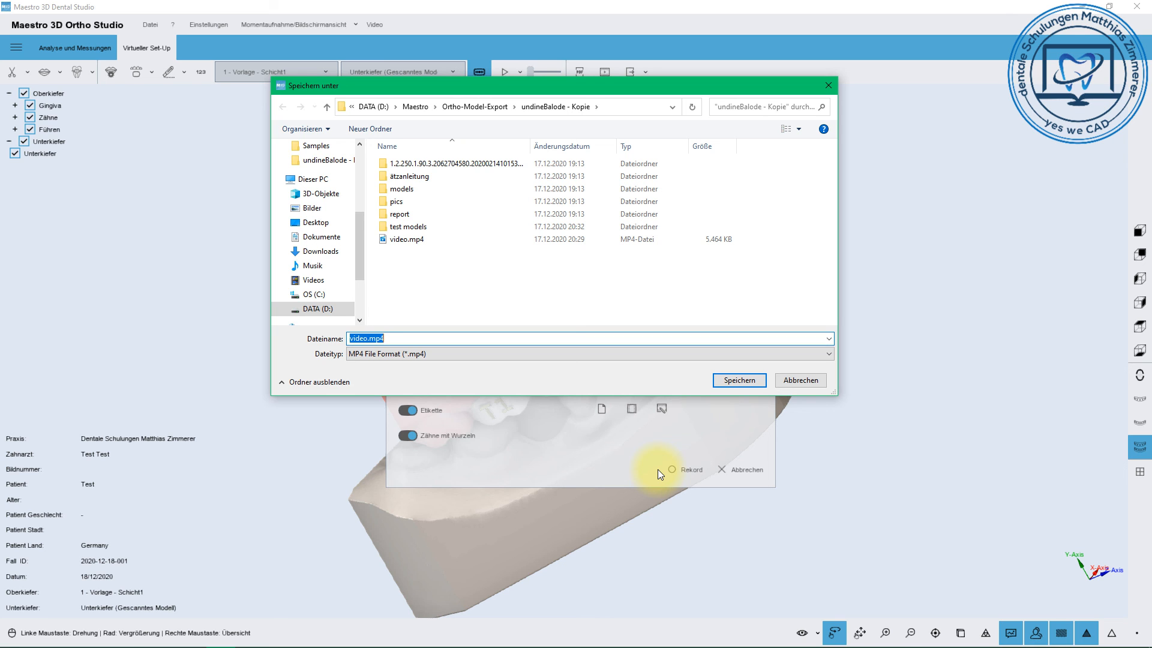
pyautogui.press('Return')
pyautogui.click(606, 329)
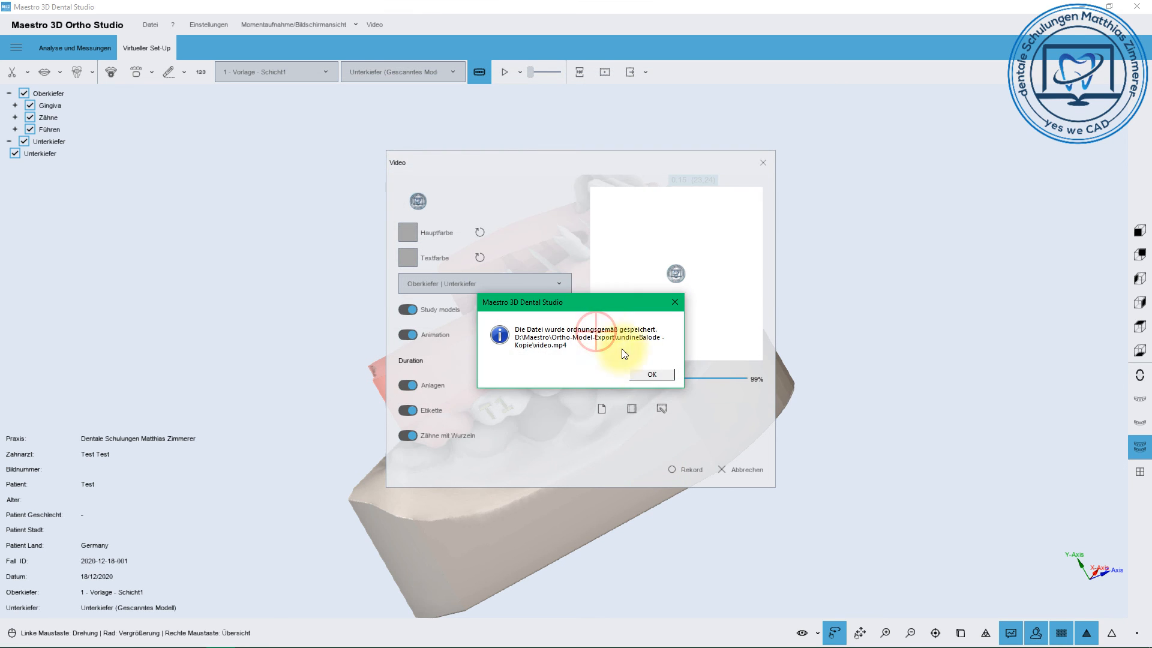
pyautogui.click(651, 374)
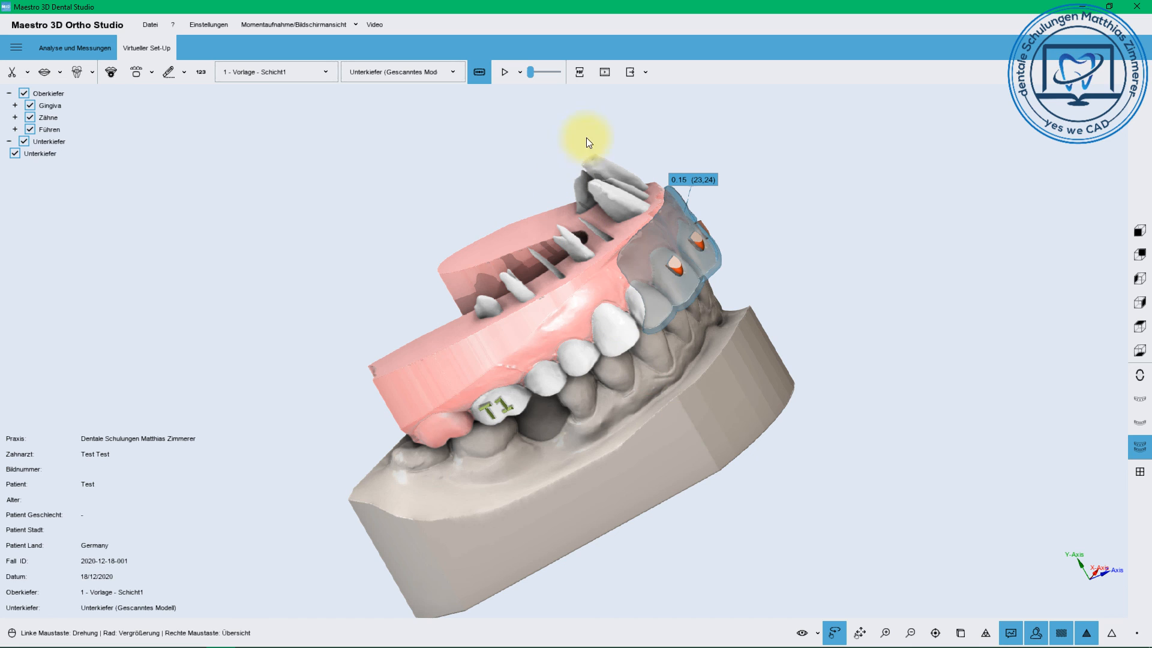
# Set up the export of the upper-jaw attachment placement guide (Ätzanleitung für die Platzierung des Aufsatzes) as STL with the Z-Achse option.
pyautogui.click(646, 71)
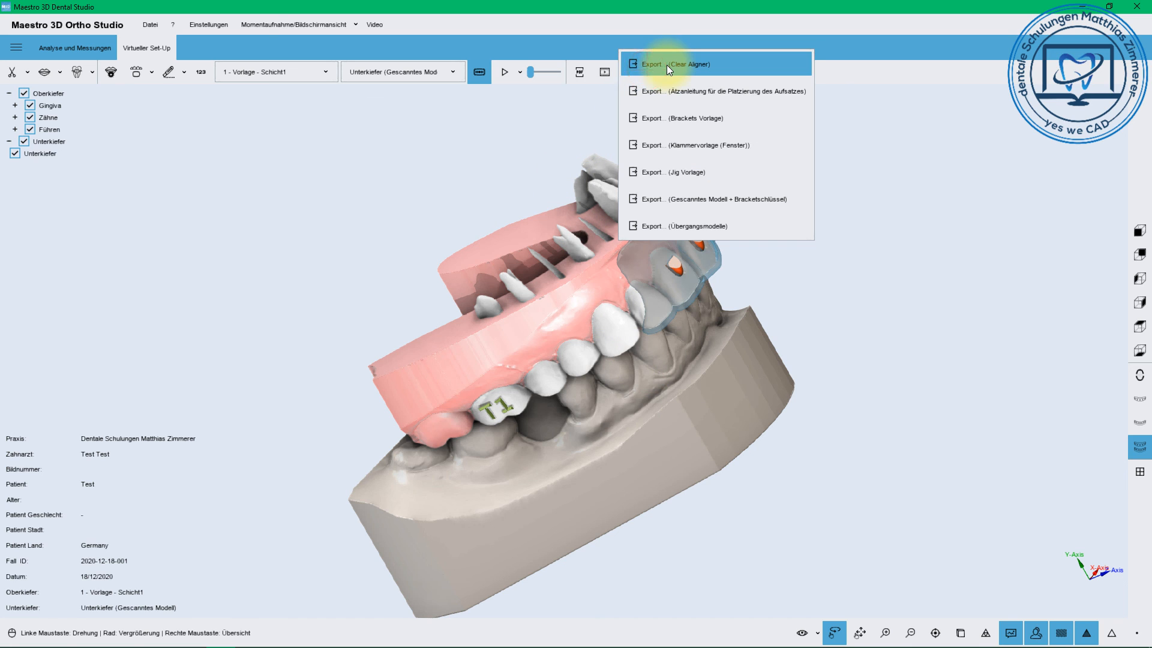
pyautogui.click(667, 92)
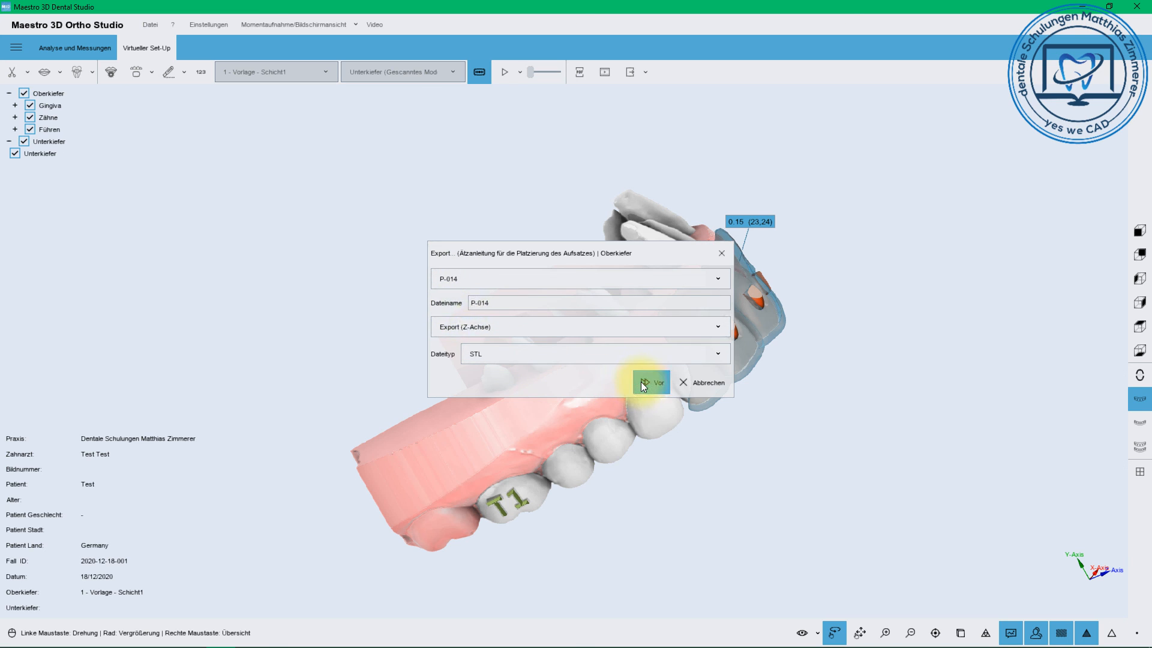
pyautogui.click(643, 355)
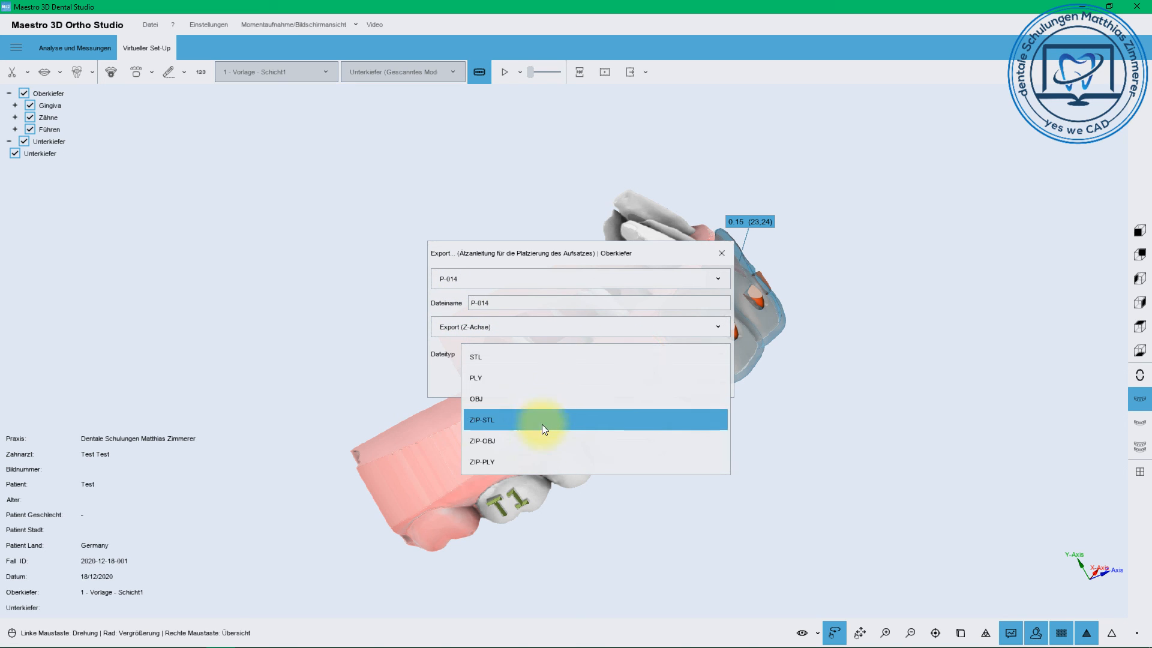
pyautogui.click(560, 255)
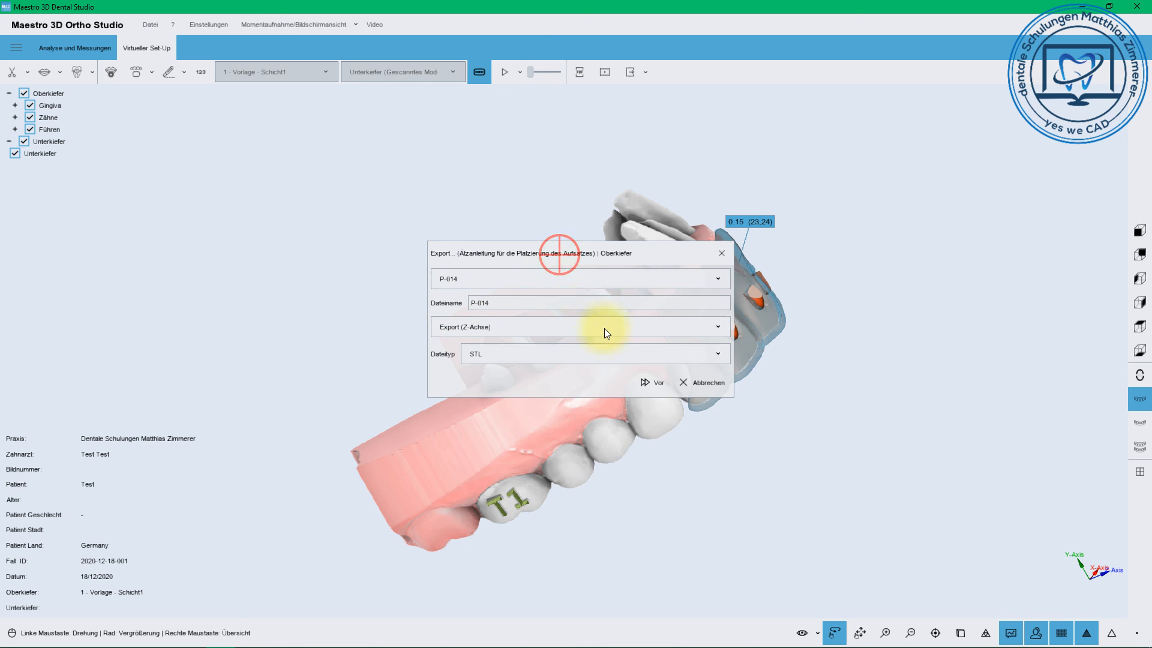
pyautogui.click(647, 382)
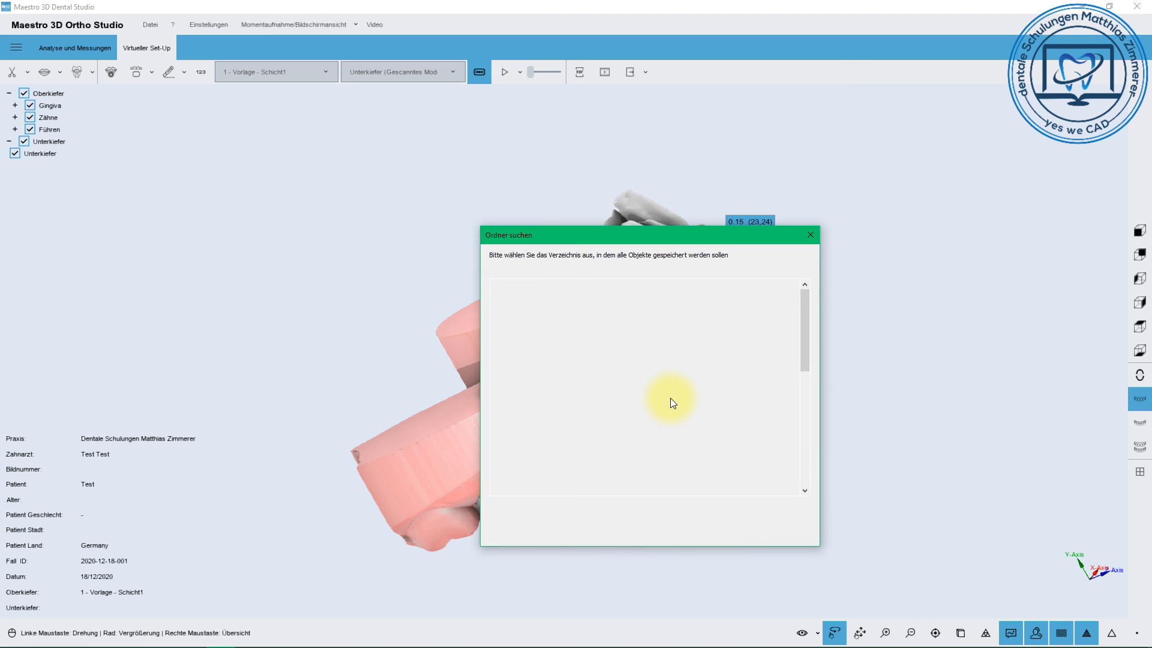
# Save the exported guide into the ätzanleitung subfolder of the case's export folder.
pyautogui.scroll(-8, 660, 429)
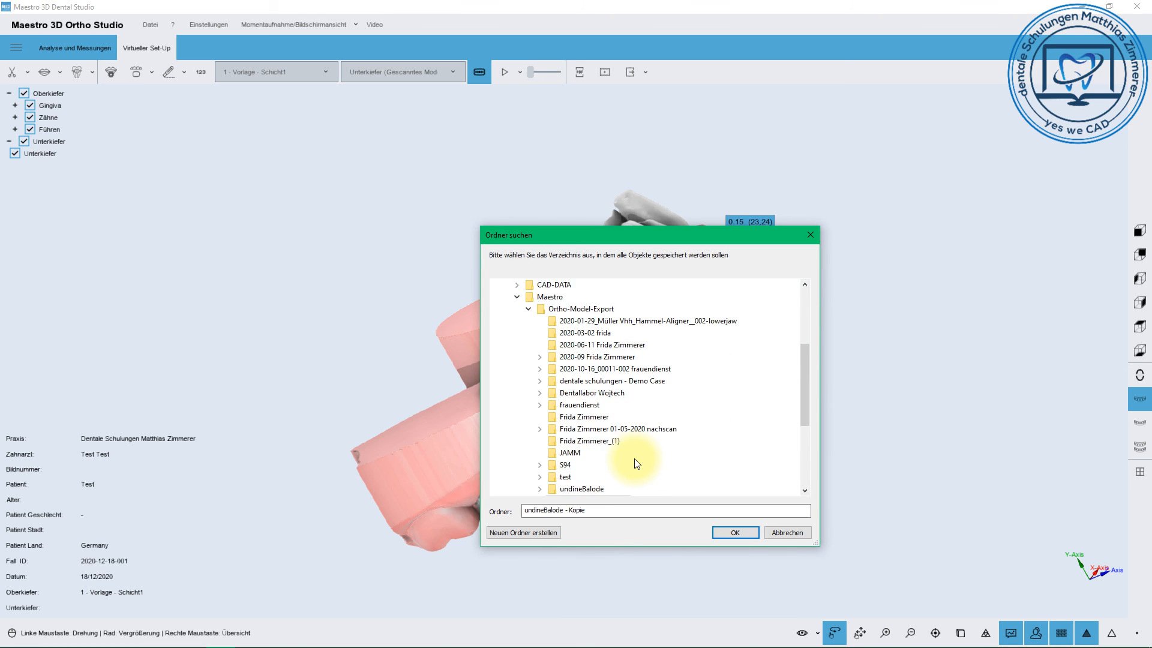
pyautogui.click(539, 393)
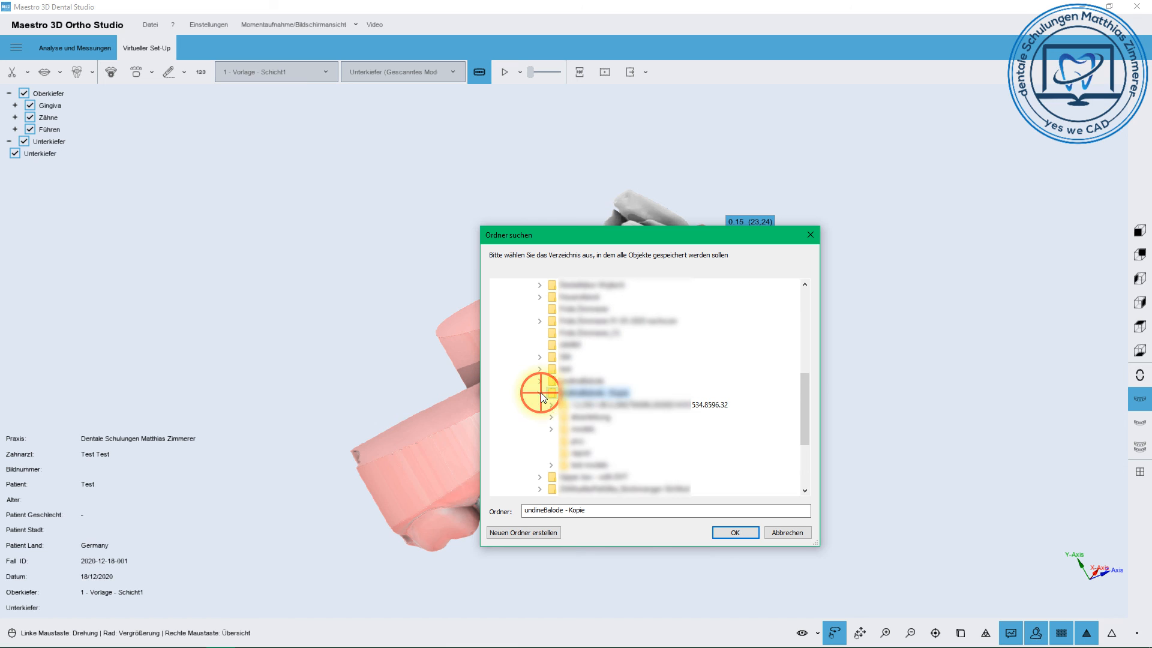
pyautogui.click(576, 417)
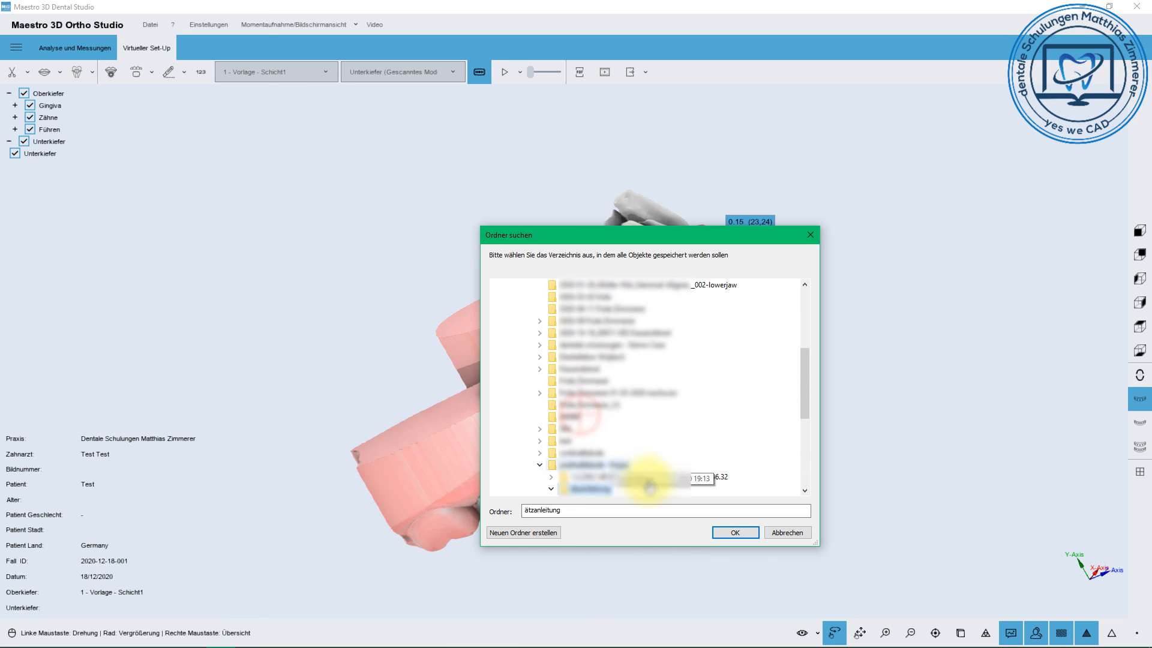
pyautogui.click(726, 532)
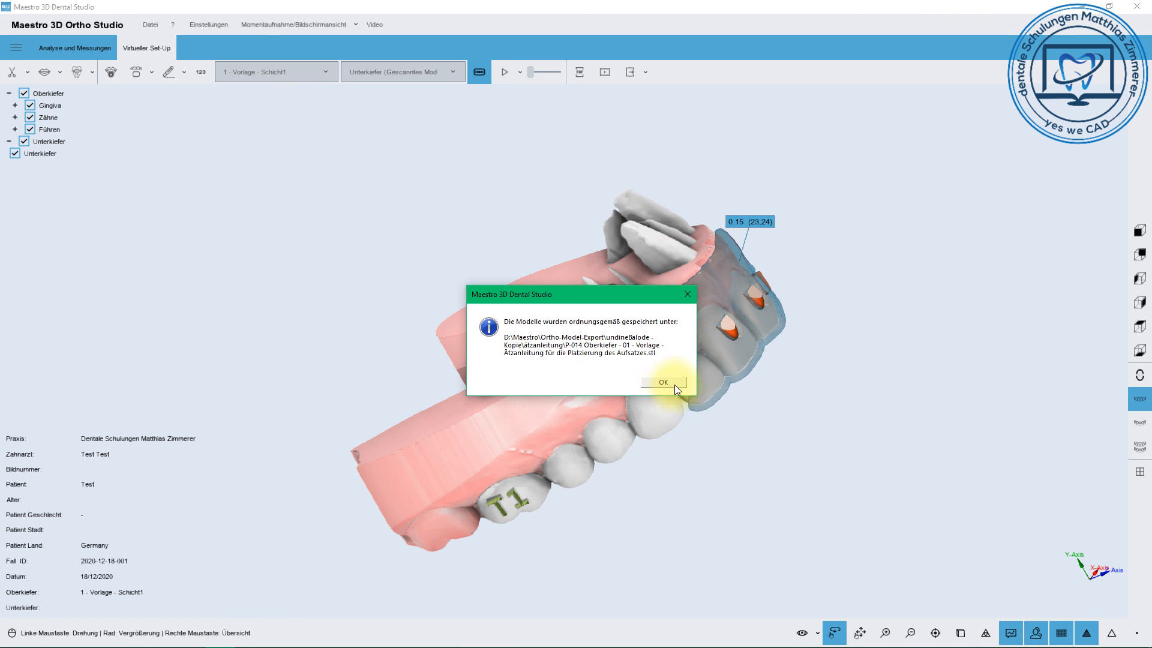
# Set up the export of the upper-jaw Übergangsmodelle as STL with the Z-Achse option, using the dentist's code and name as the file name.
pyautogui.click(667, 381)
pyautogui.moveTo(652, 381); pyautogui.dragTo(617, 110)
pyautogui.click(645, 72)
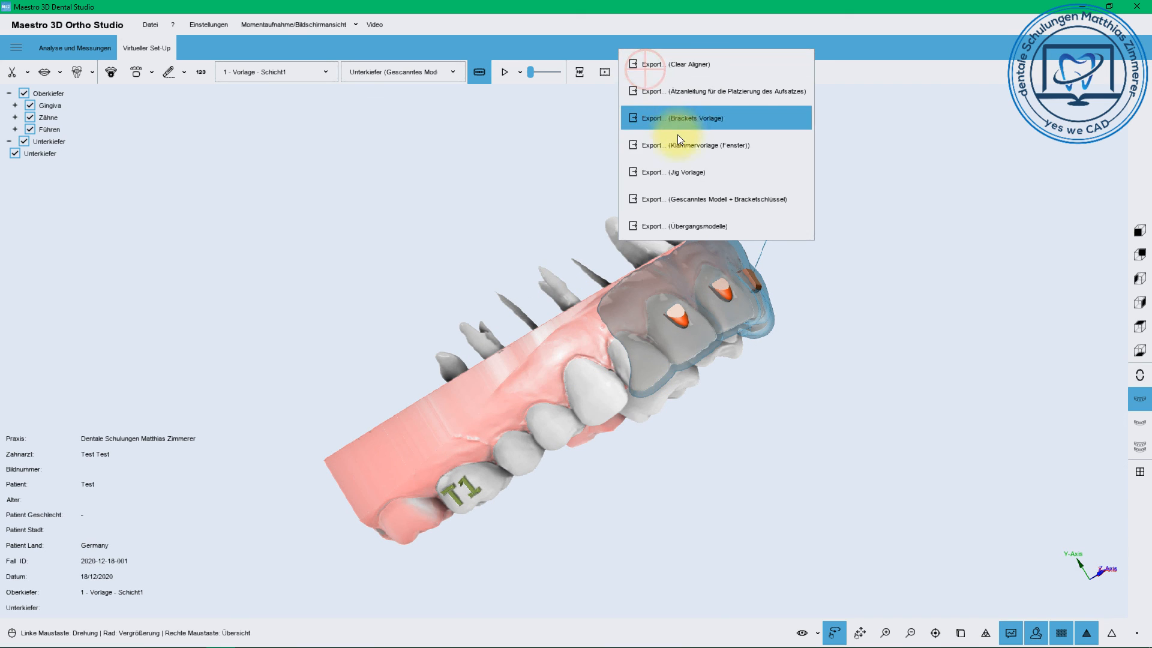
pyautogui.click(704, 226)
pyautogui.click(491, 220)
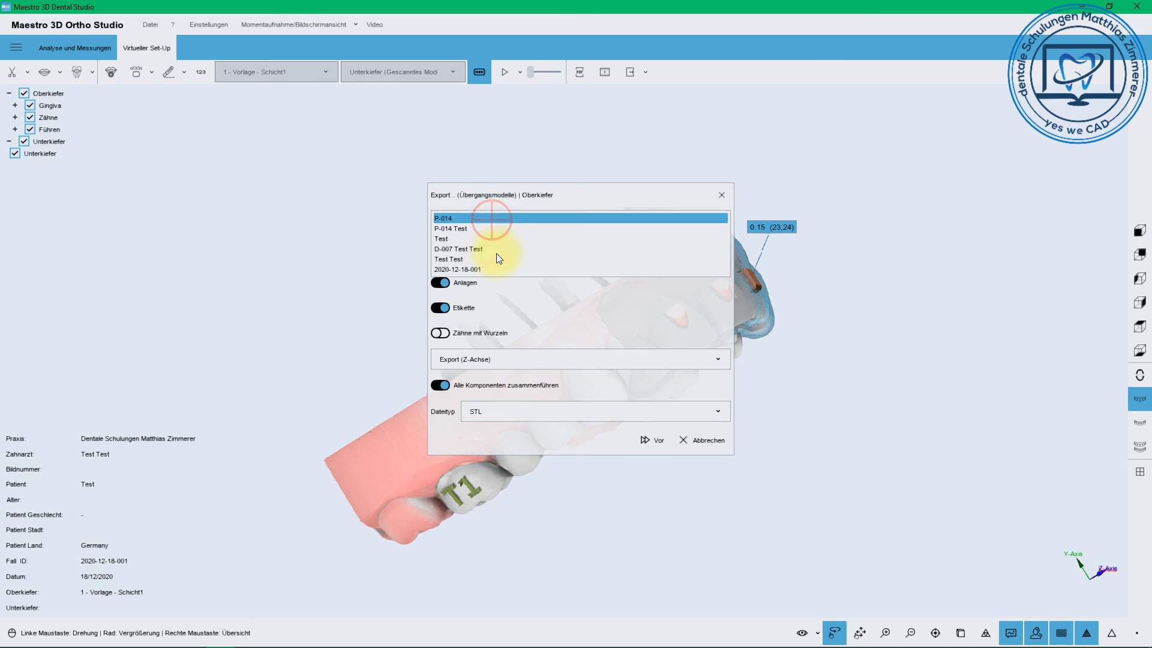
pyautogui.click(498, 247)
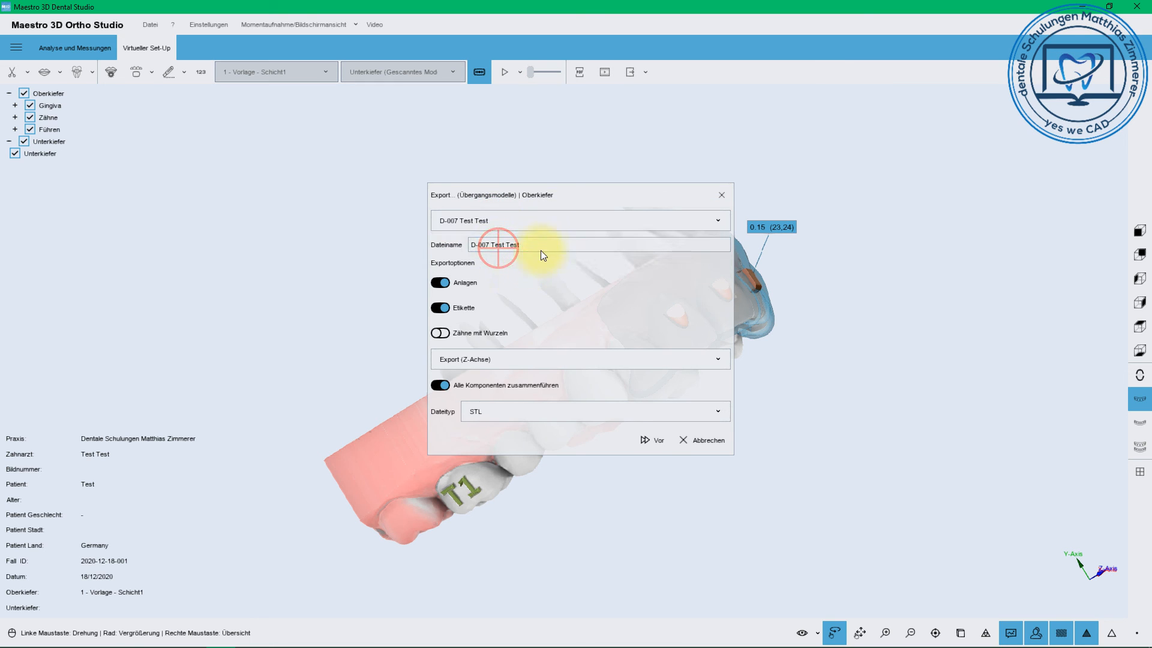
pyautogui.click(521, 412)
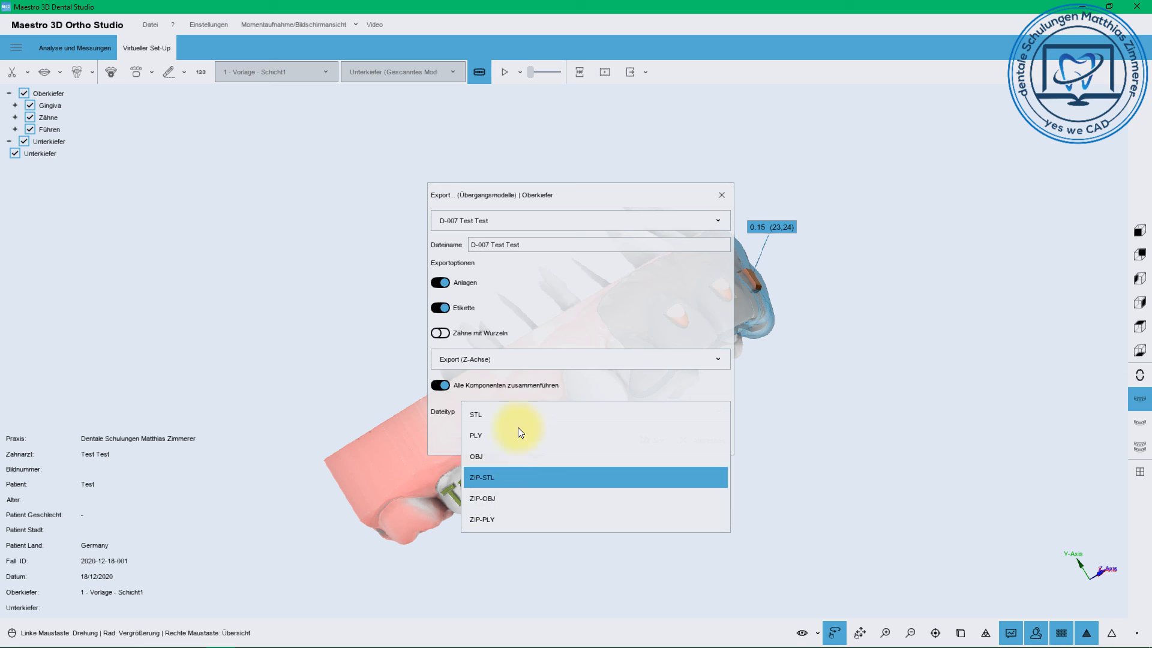
pyautogui.click(540, 311)
pyautogui.click(443, 308)
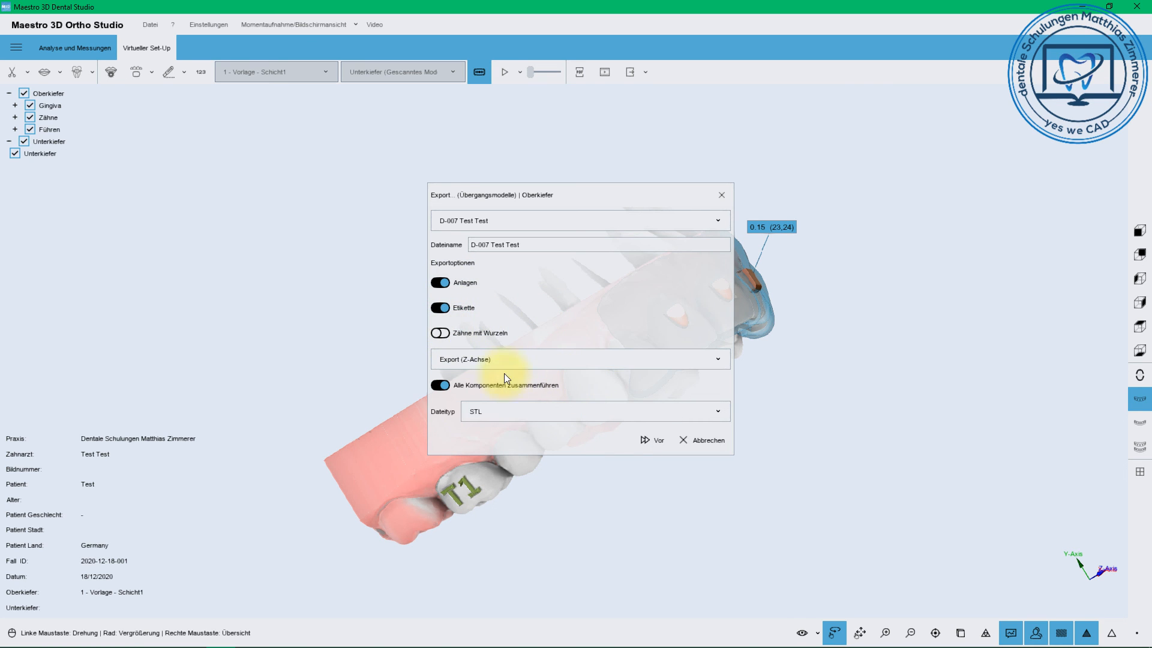
# Save the exported transition models into the upper folder inside test models in the case's export folder.
pyautogui.click(652, 436)
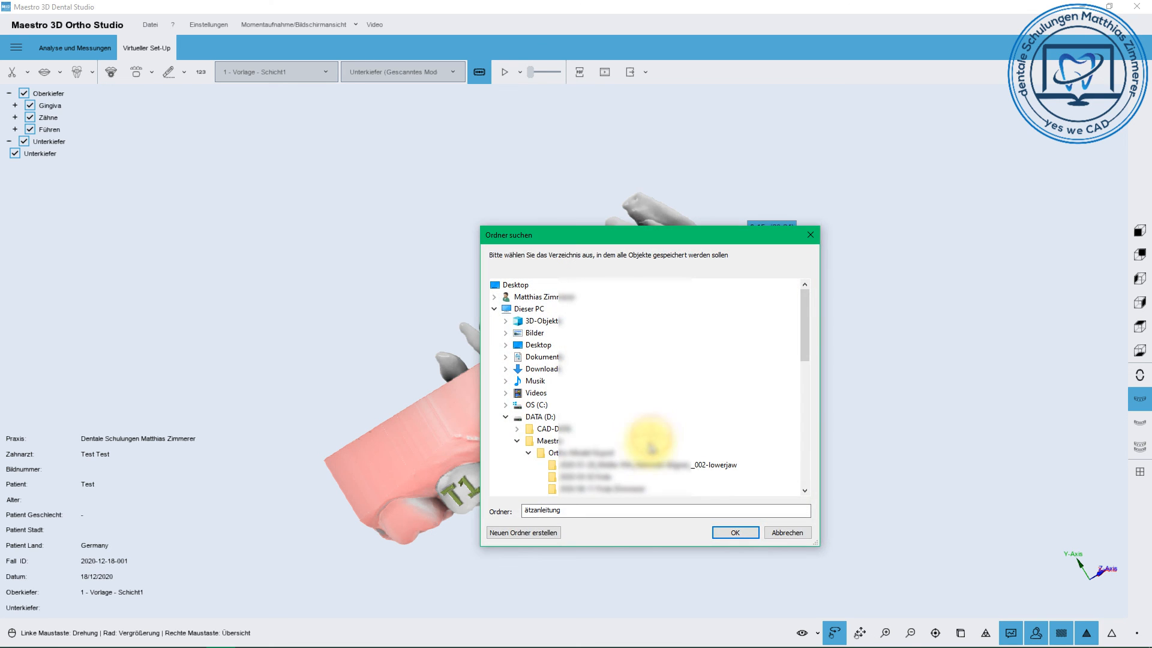
pyautogui.scroll(-5, 636, 462)
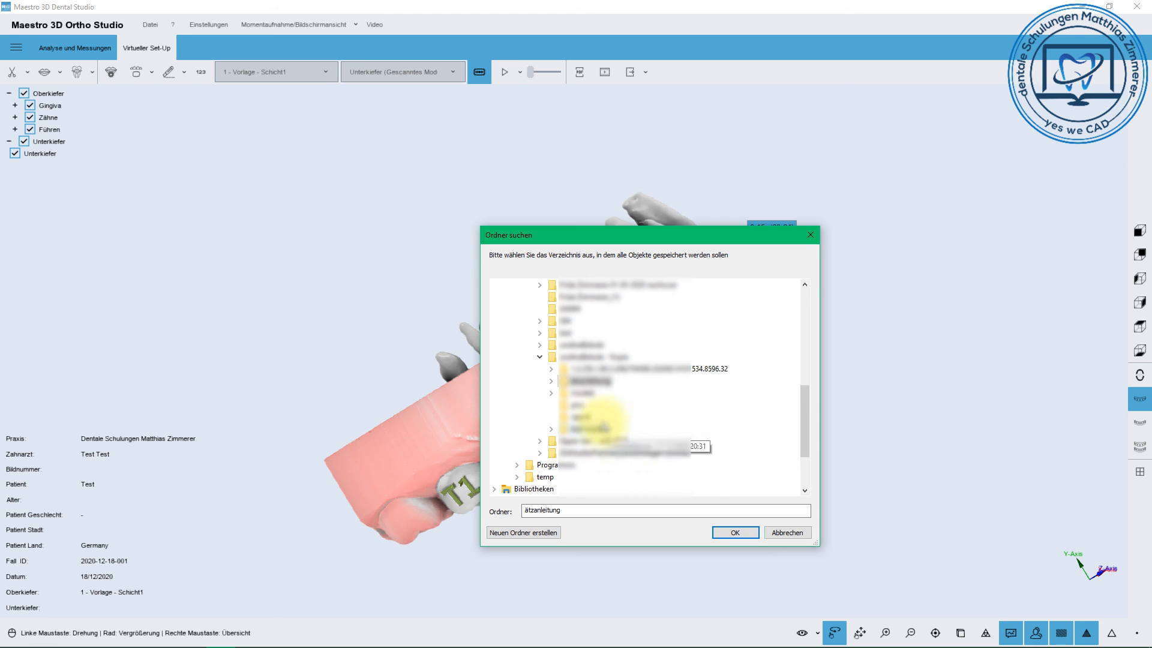
pyautogui.doubleClick(590, 428)
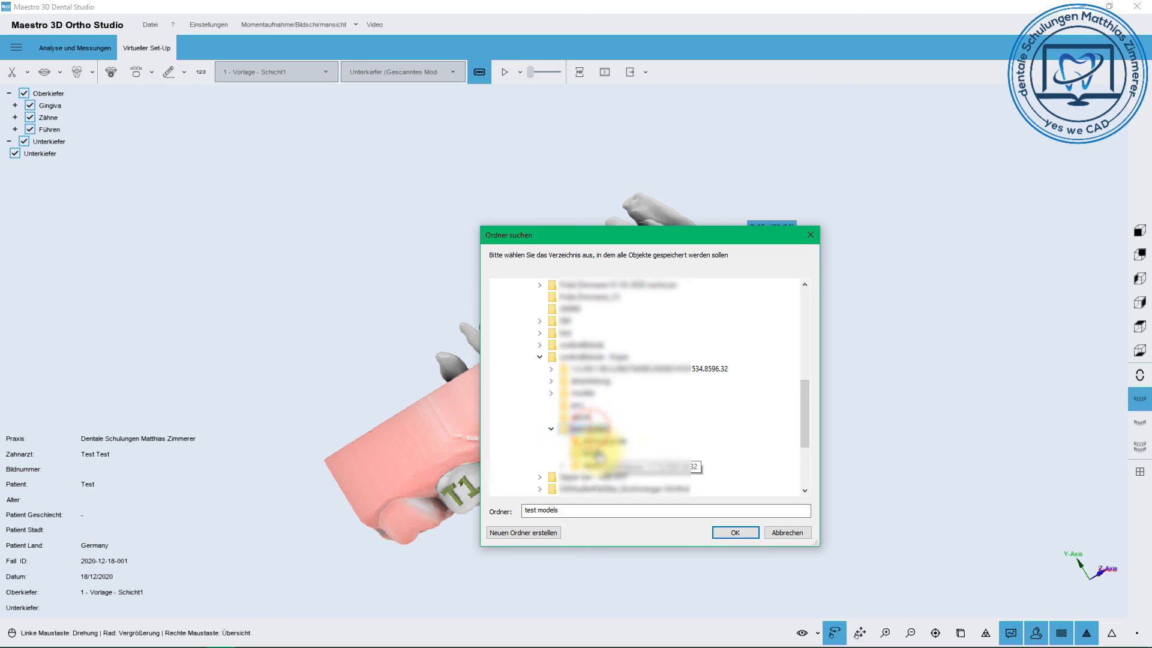
pyautogui.click(725, 532)
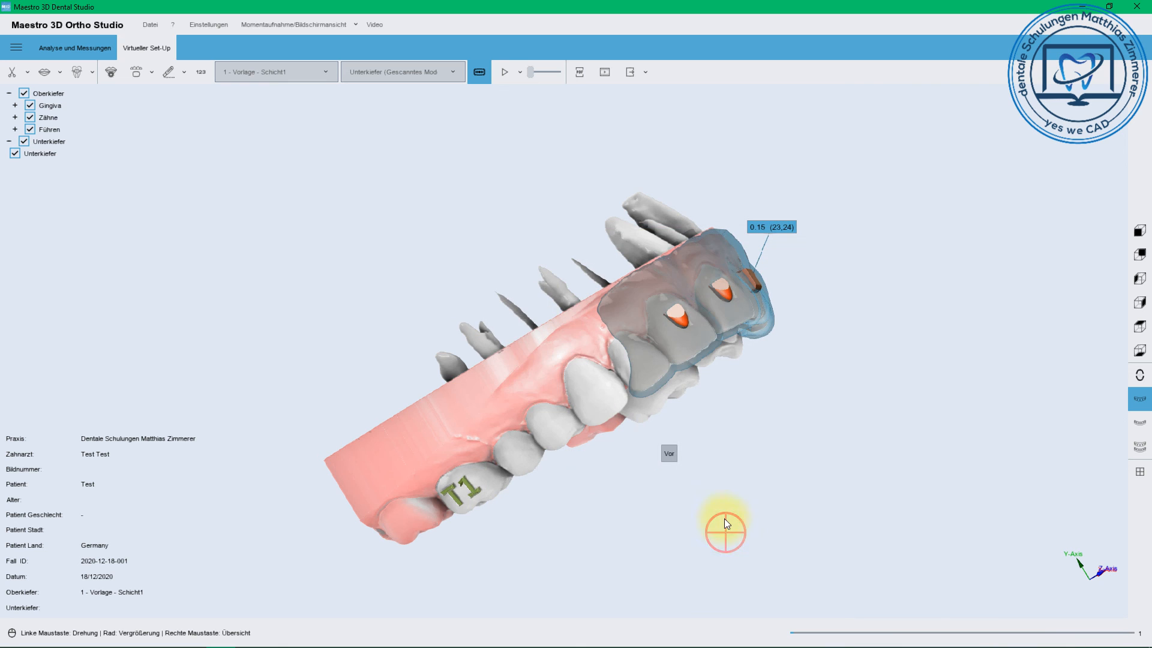
pyautogui.moveTo(586, 380); pyautogui.dragTo(481, 288)
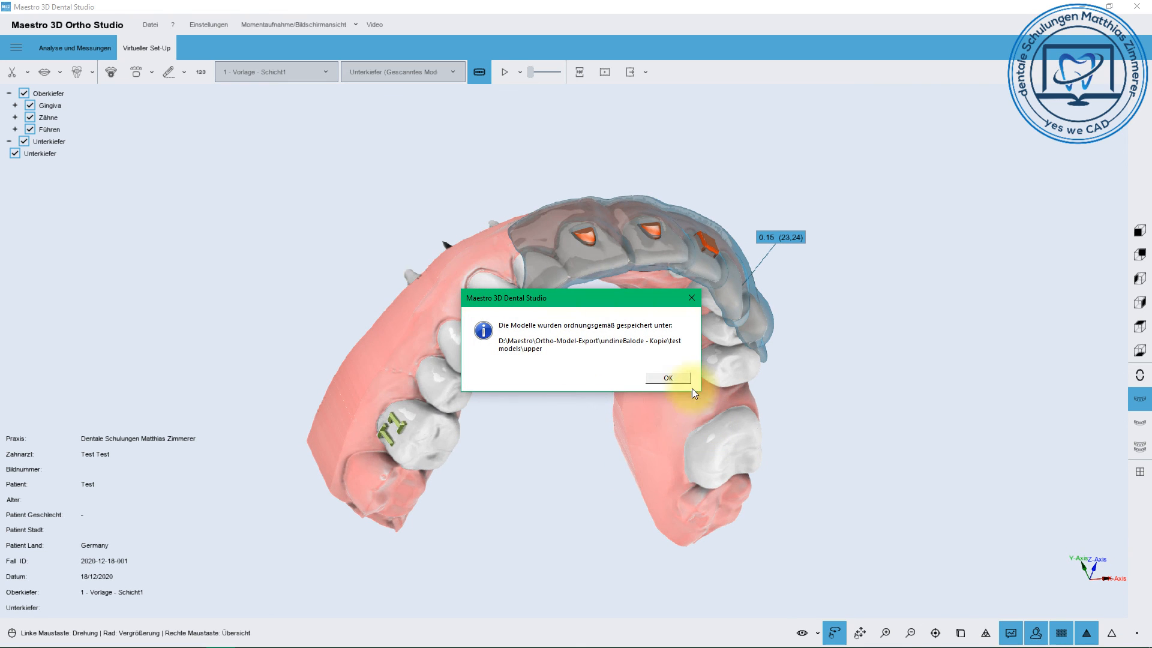
pyautogui.click(669, 378)
# Turn off the display of Wachswand and Knochen for the upper jaw.
pyautogui.moveTo(705, 337); pyautogui.dragTo(655, 433)
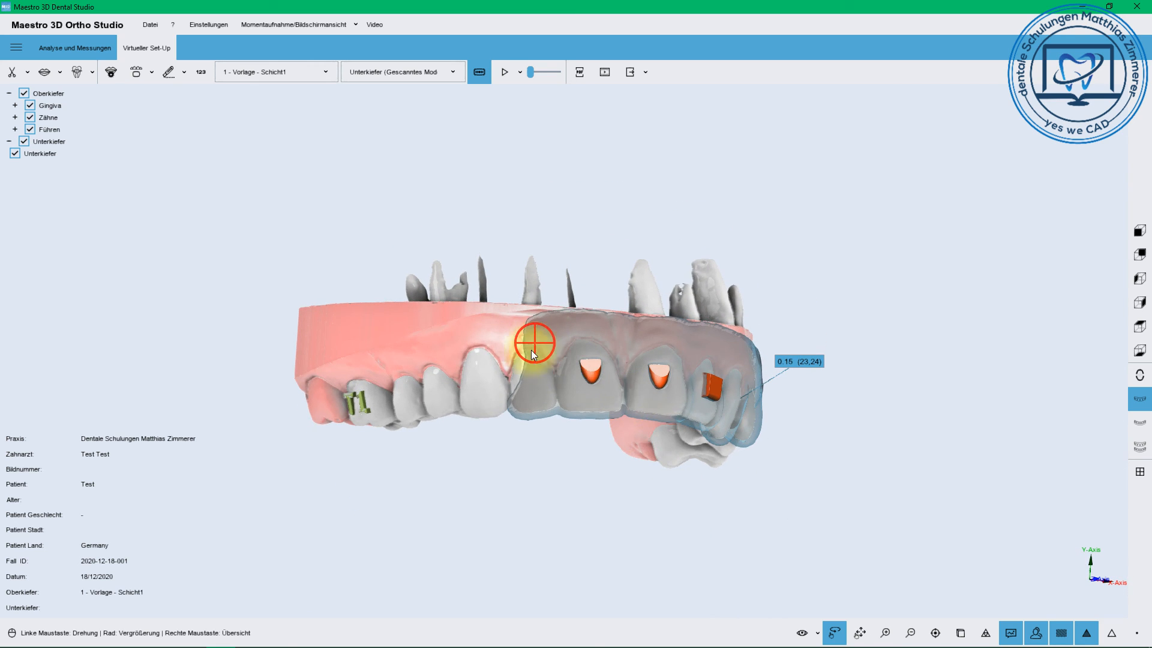
pyautogui.moveTo(531, 350); pyautogui.dragTo(524, 416)
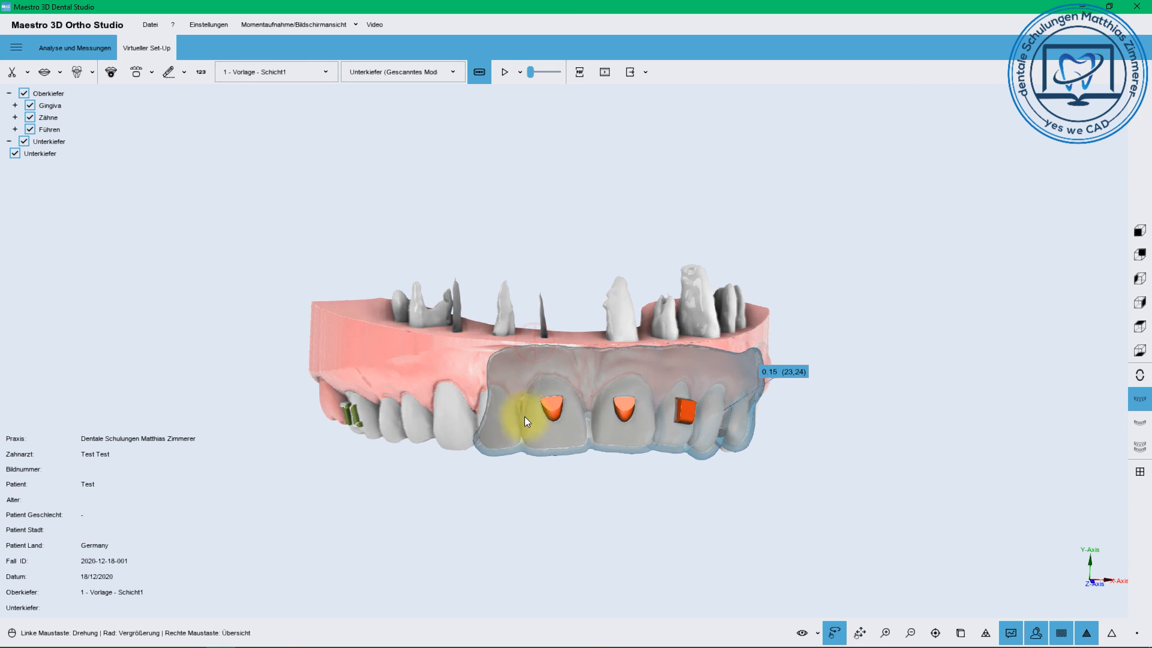
pyautogui.click(806, 633)
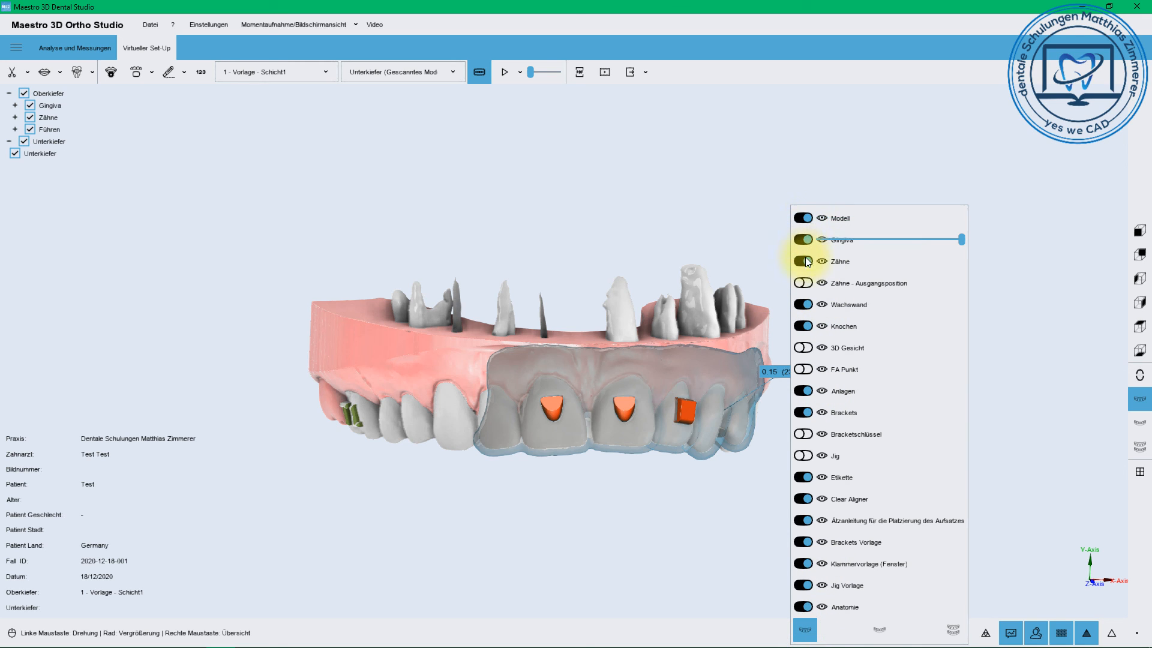
pyautogui.click(821, 306)
pyautogui.click(800, 304)
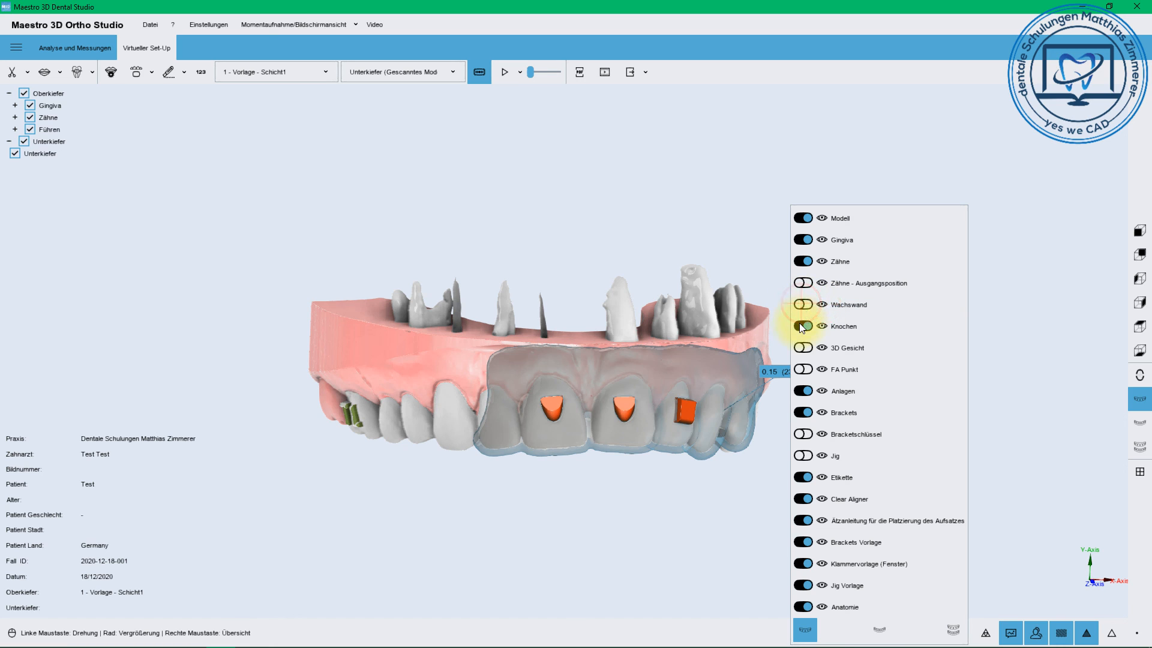
pyautogui.click(799, 326)
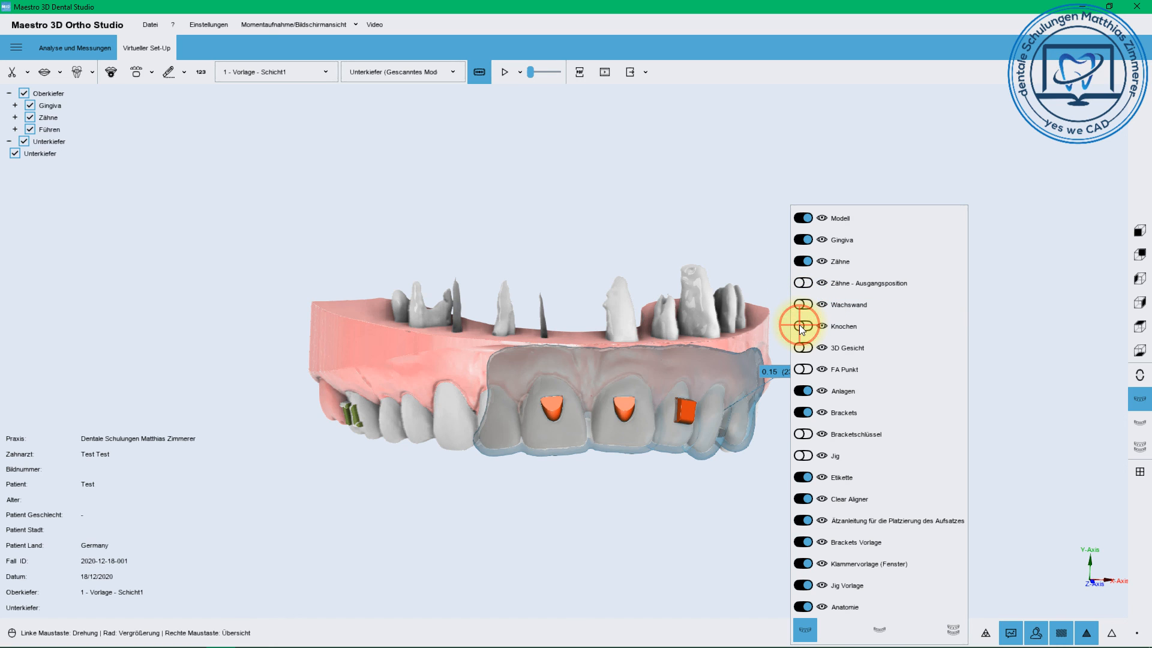
# Toggle the upper jaw's Zähne and Gingiva off and on again, and hide Modell.
pyautogui.click(799, 261)
pyautogui.click(799, 260)
pyautogui.click(798, 239)
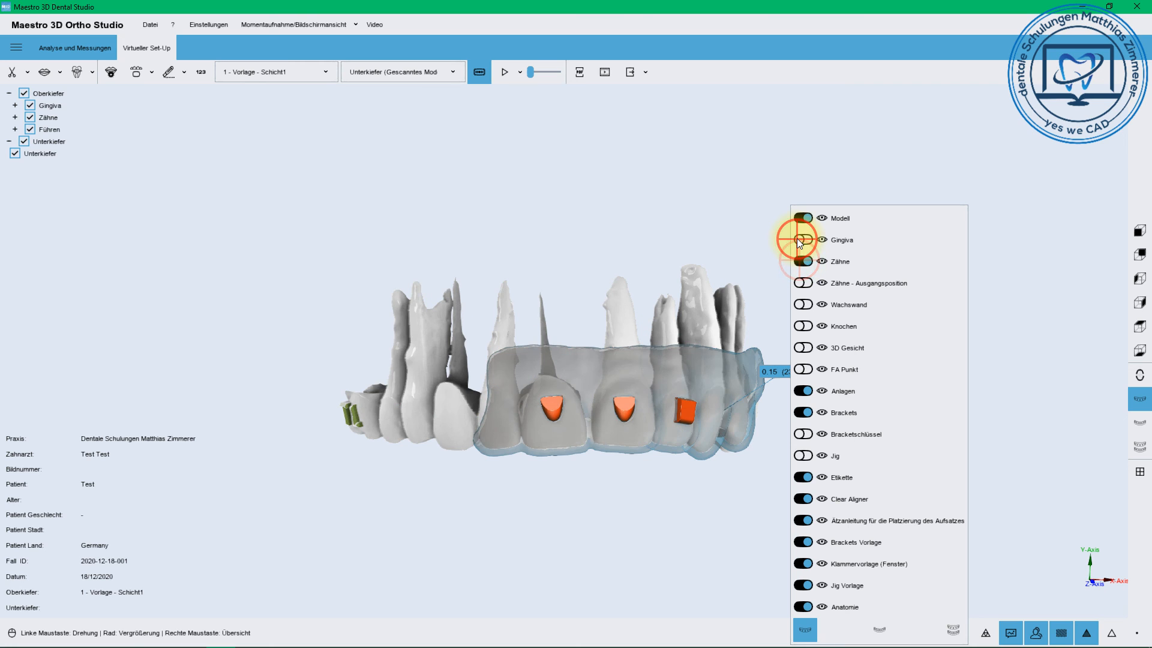
pyautogui.click(798, 239)
pyautogui.click(799, 218)
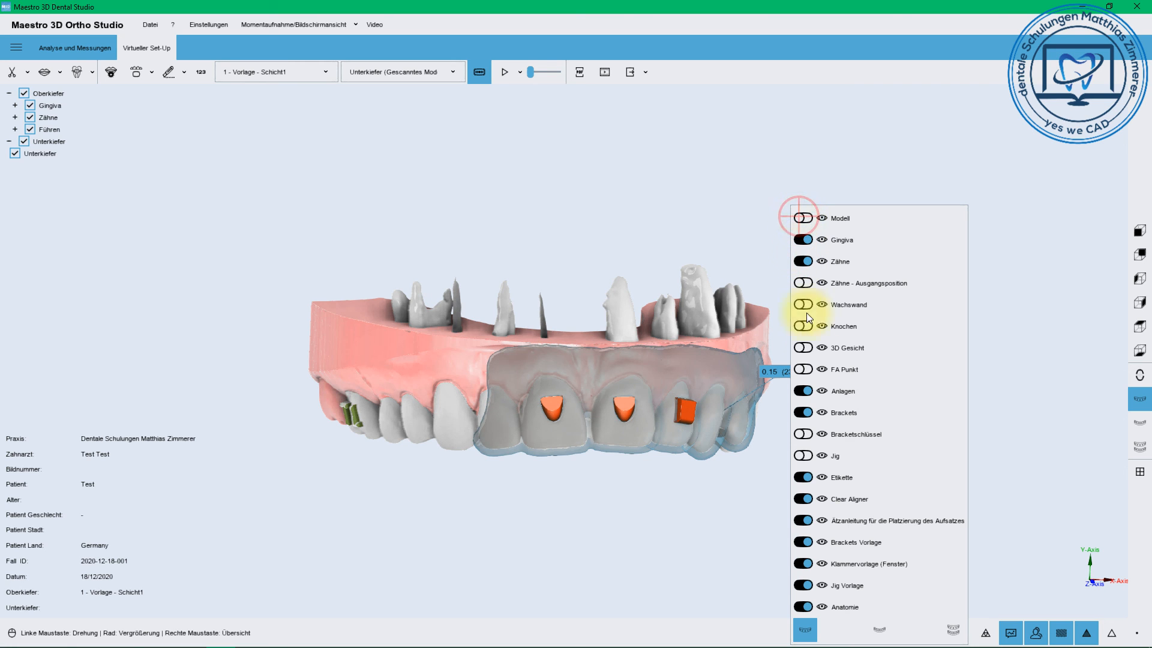
# Hide the Clear Aligner and the Ätzanleitung für die Platzierung des Aufsatzes on the upper jaw.
pyautogui.click(802, 499)
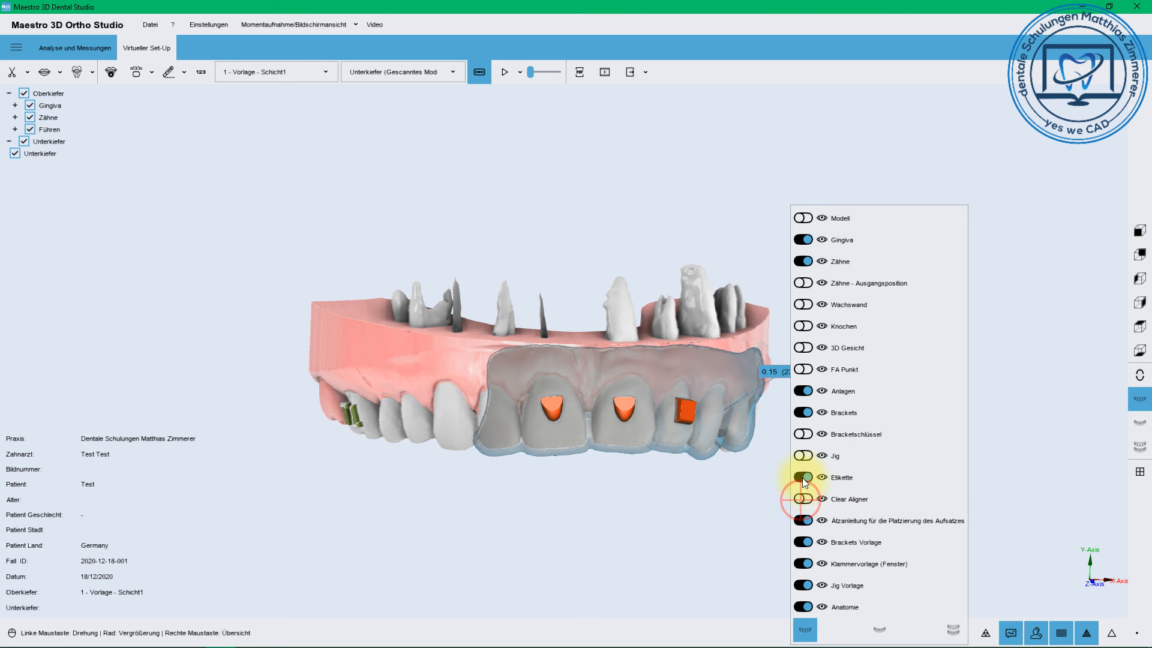
pyautogui.click(802, 520)
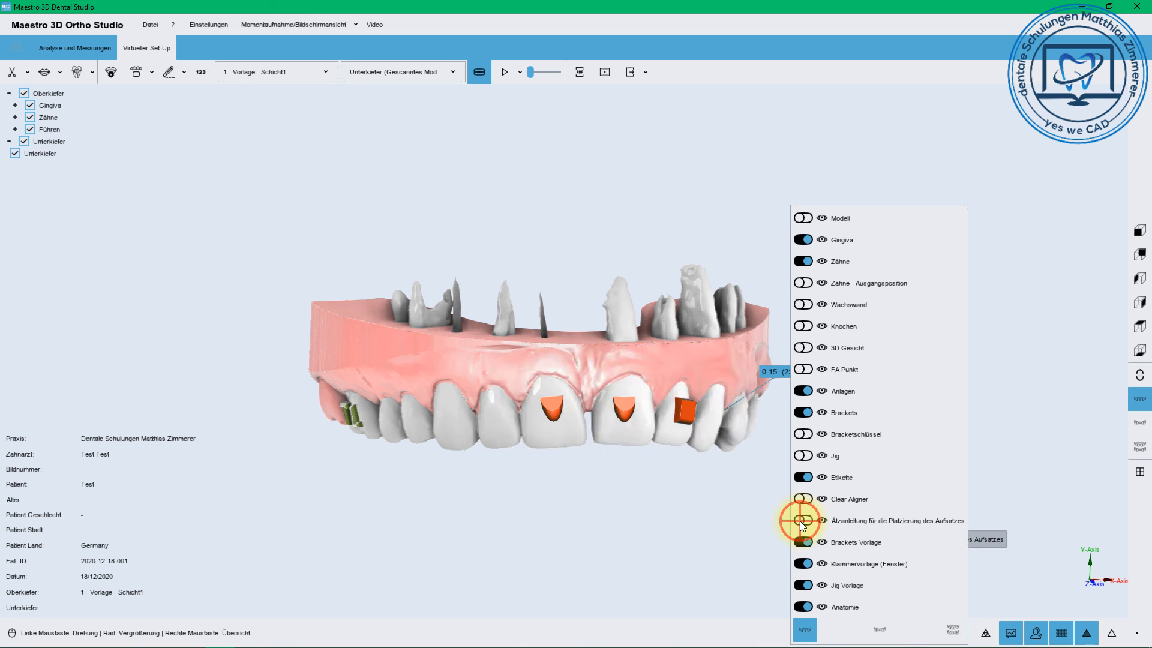
pyautogui.click(802, 521)
pyautogui.click(802, 520)
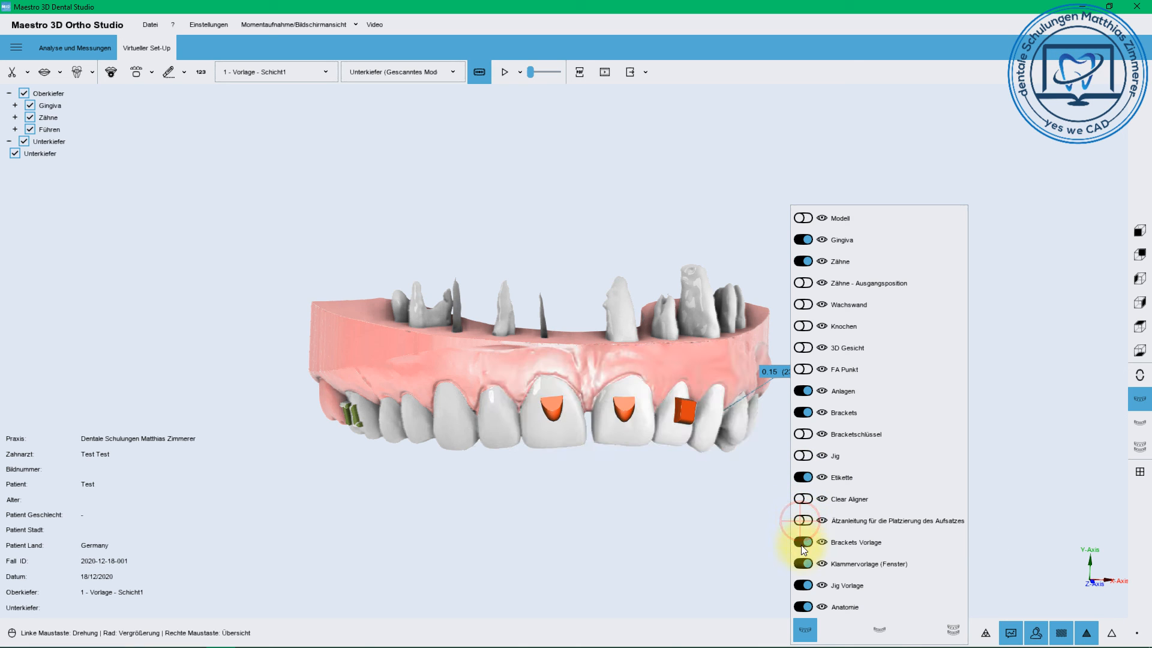
pyautogui.moveTo(802, 549)
# Review the display options for the lower jaw and for both jaws, and inspect the upper arch from the occlusal side.
pyautogui.click(804, 628)
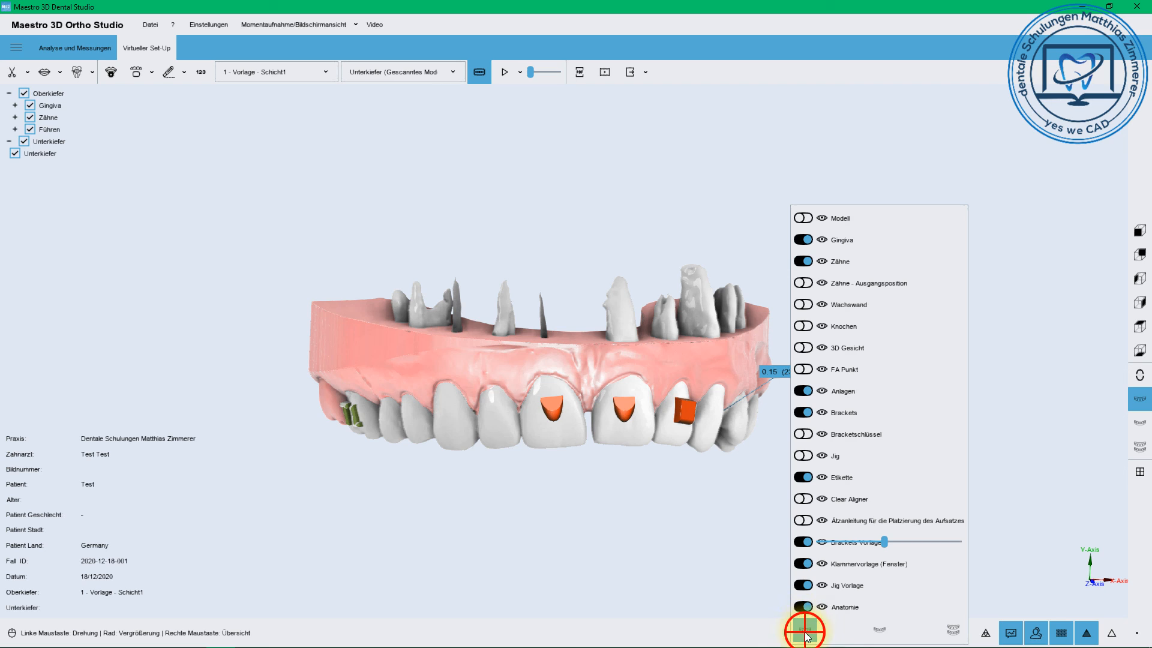
pyautogui.click(878, 630)
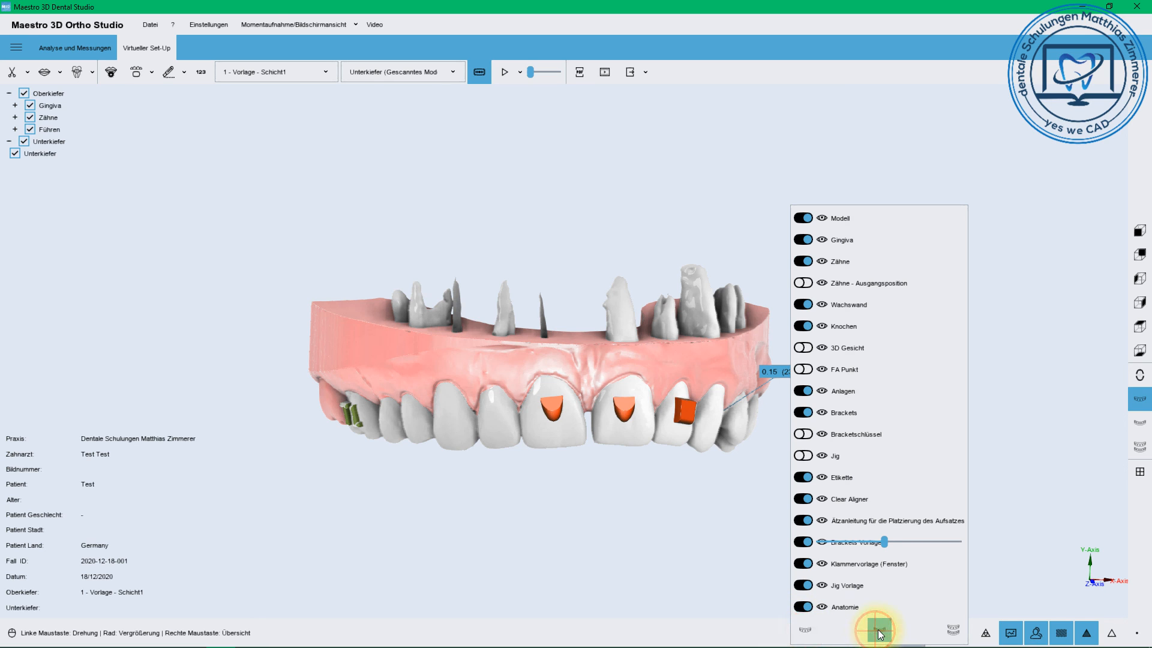
pyautogui.click(954, 631)
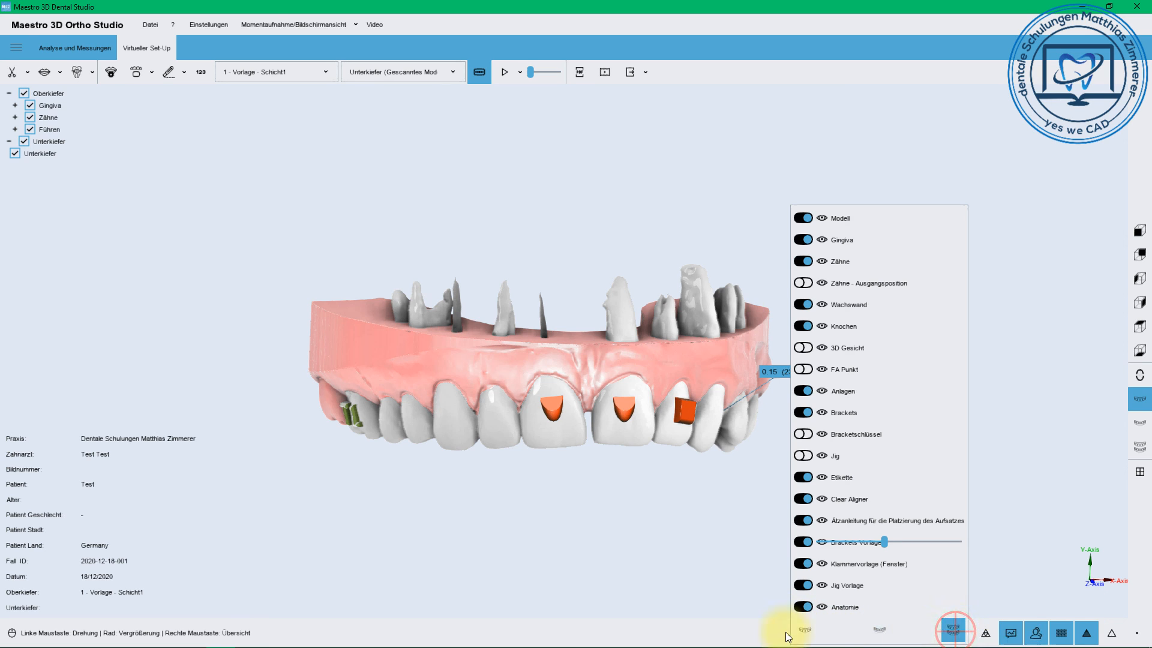
pyautogui.click(766, 630)
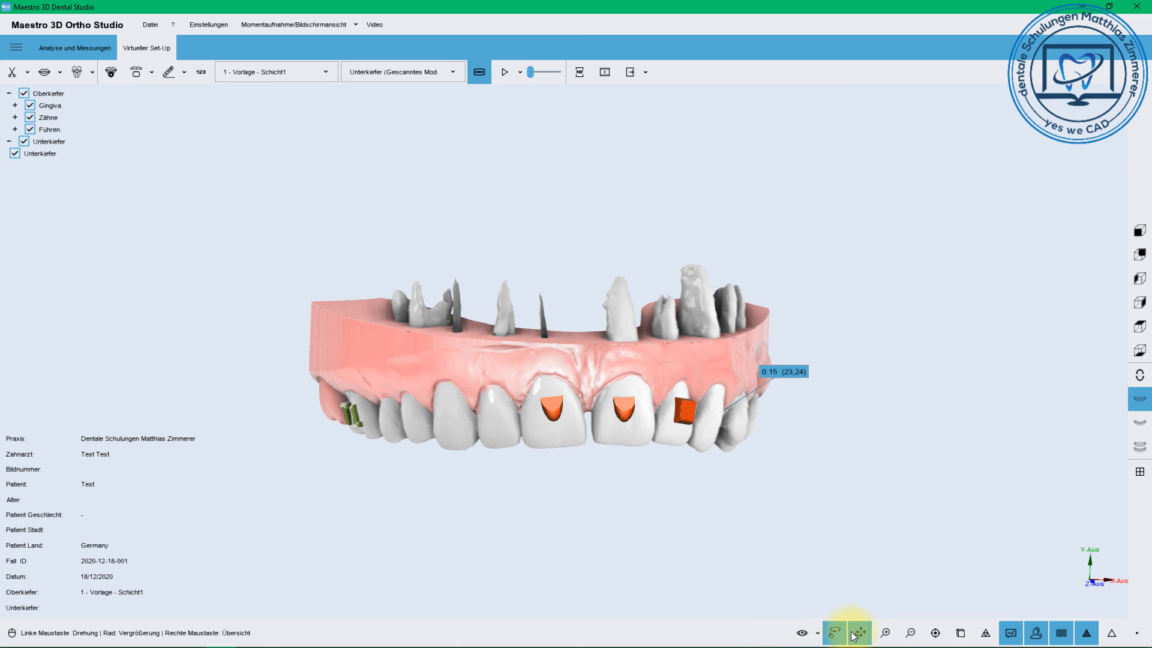
pyautogui.moveTo(591, 453); pyautogui.dragTo(679, 450, button='right')
pyautogui.moveTo(678, 449); pyautogui.dragTo(679, 239)
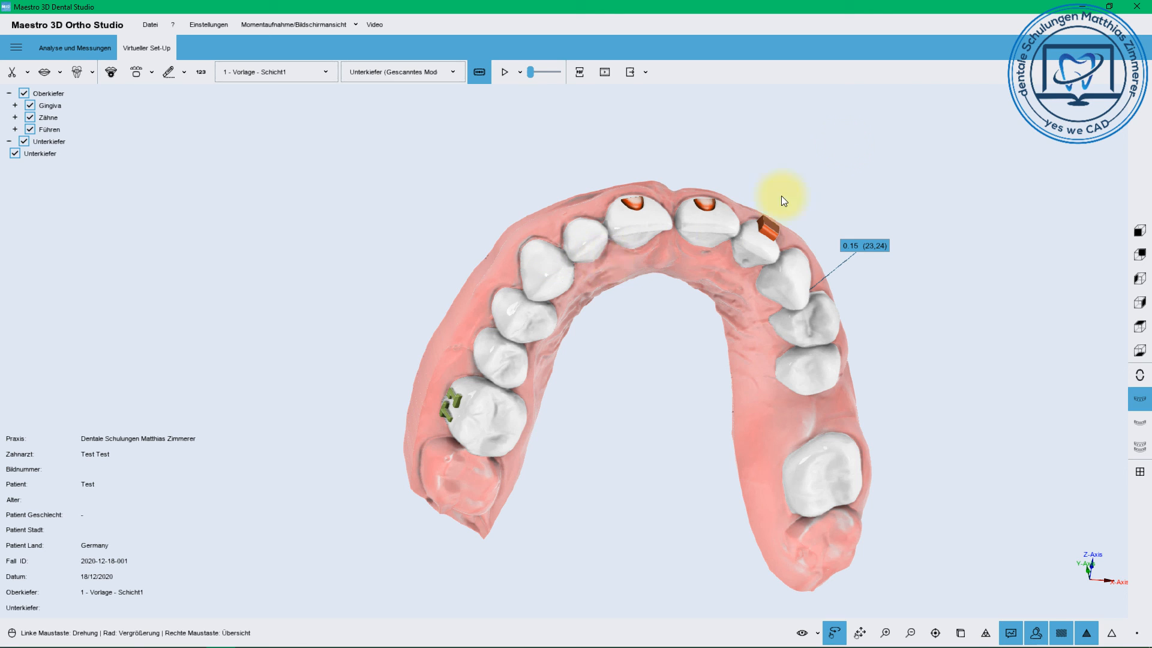
pyautogui.moveTo(242, 646)
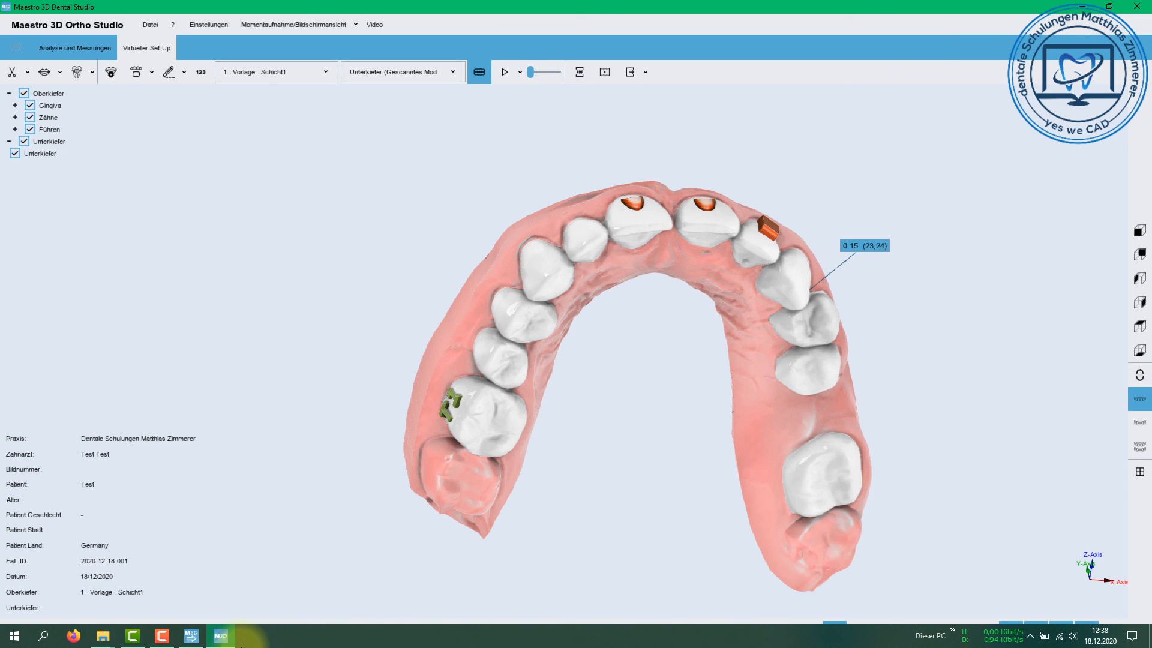